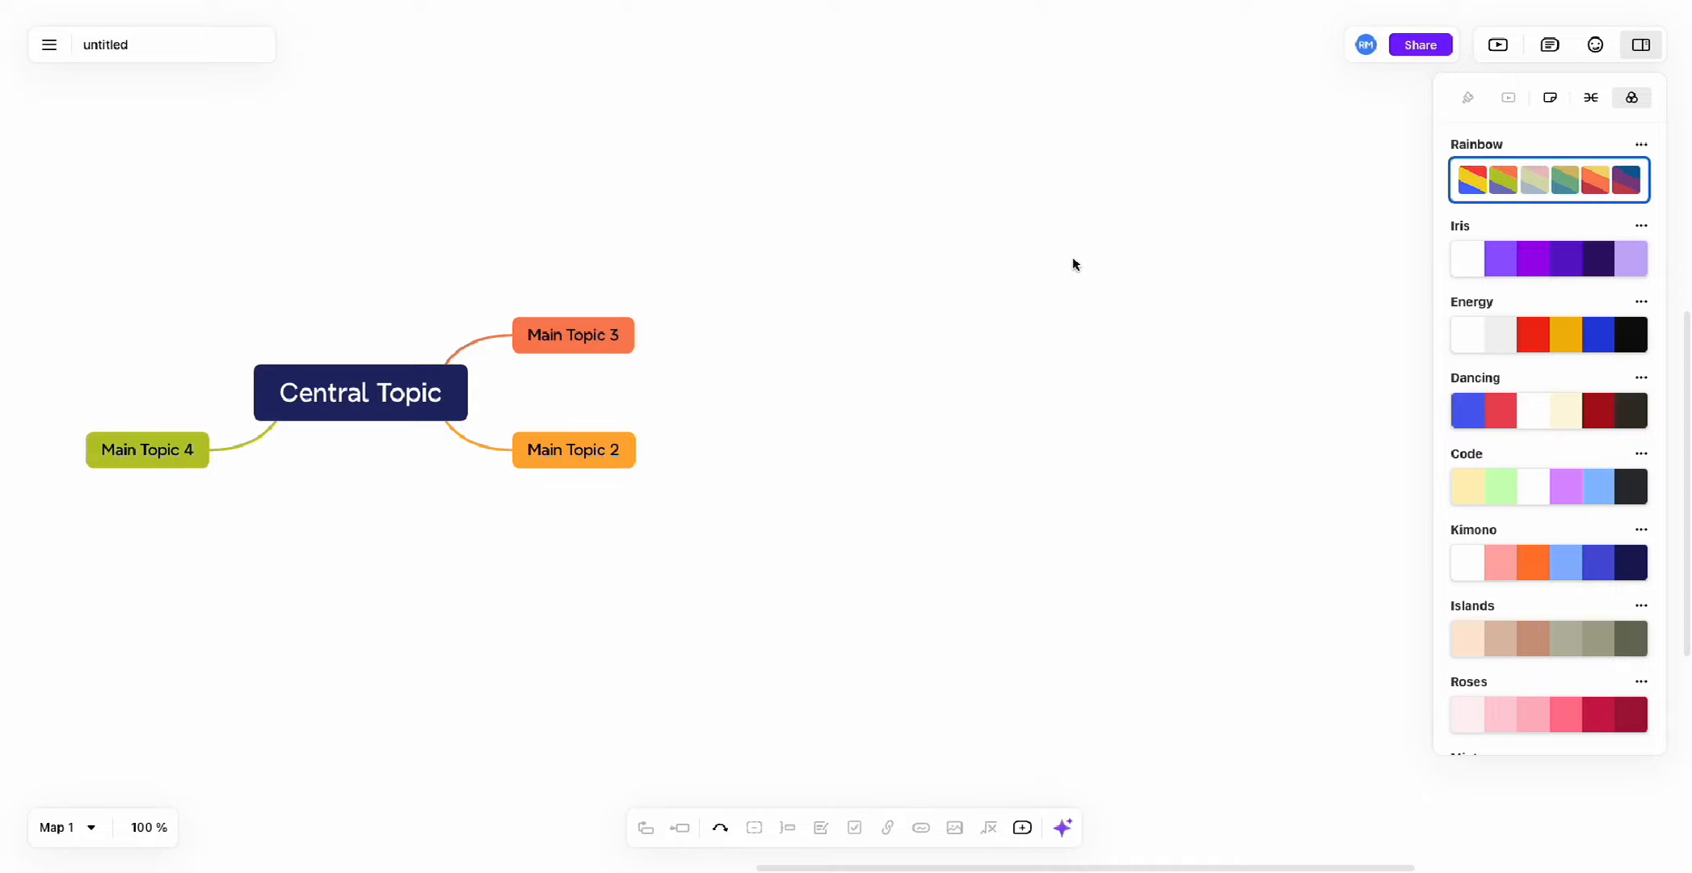
{"action": "scroll", "coordinate": [1073, 264], "scroll_direction": "down", "scroll_amount": 2}
{"action": "scroll", "coordinate": [1073, 264], "scroll_direction": "up", "scroll_amount": 1}
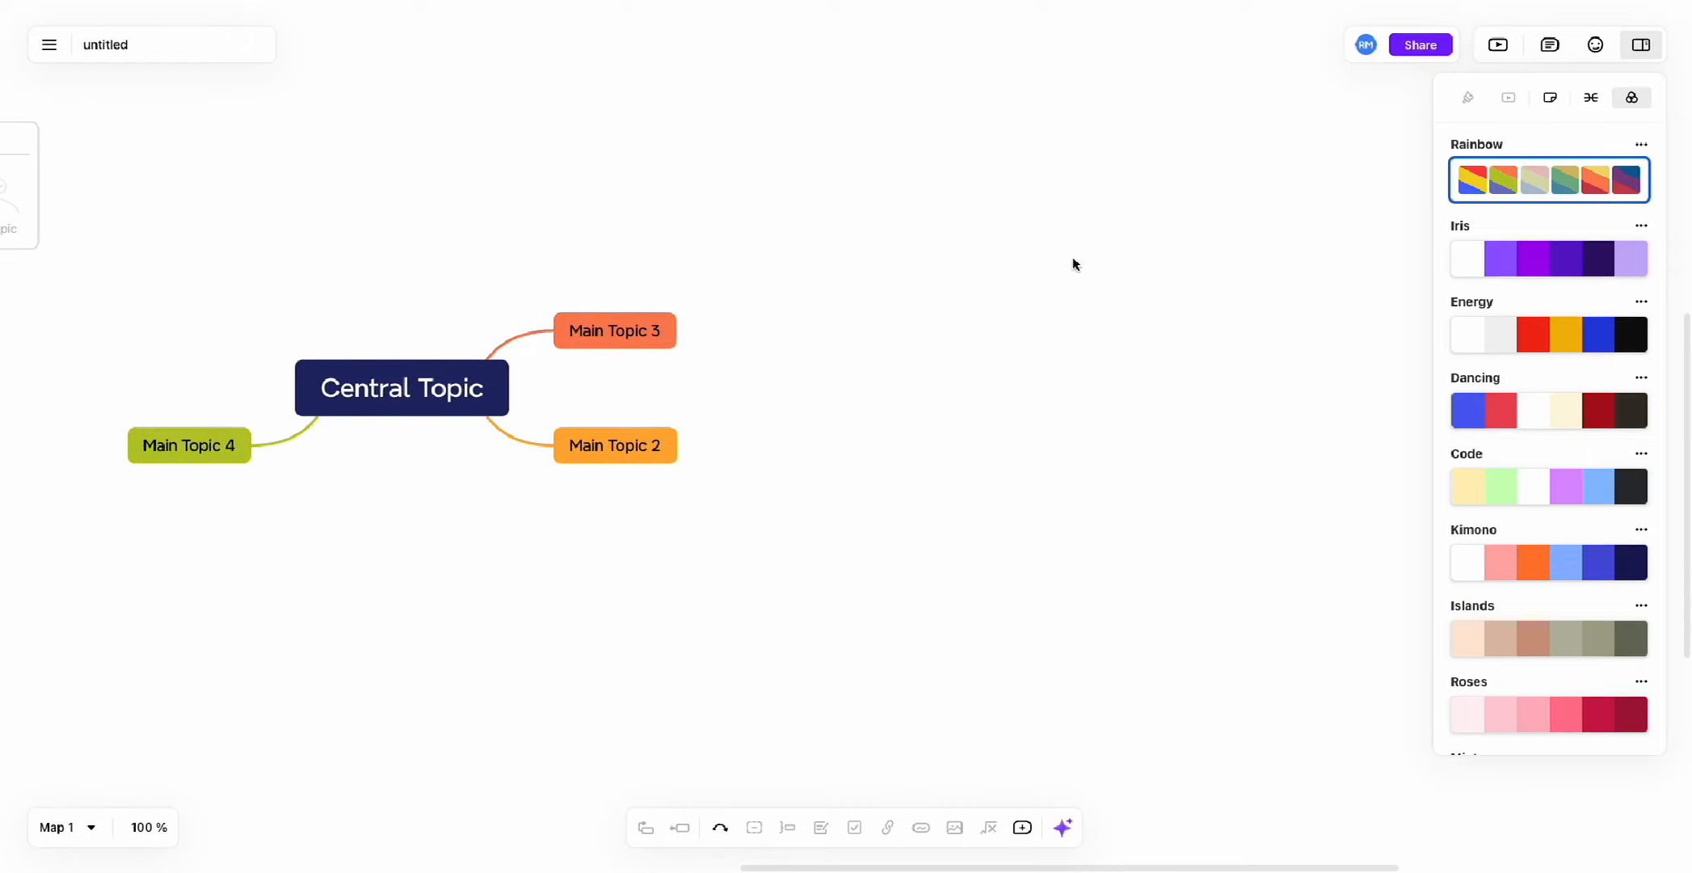
{"action": "scroll", "coordinate": [1075, 264], "scroll_direction": "down", "scroll_amount": 1}
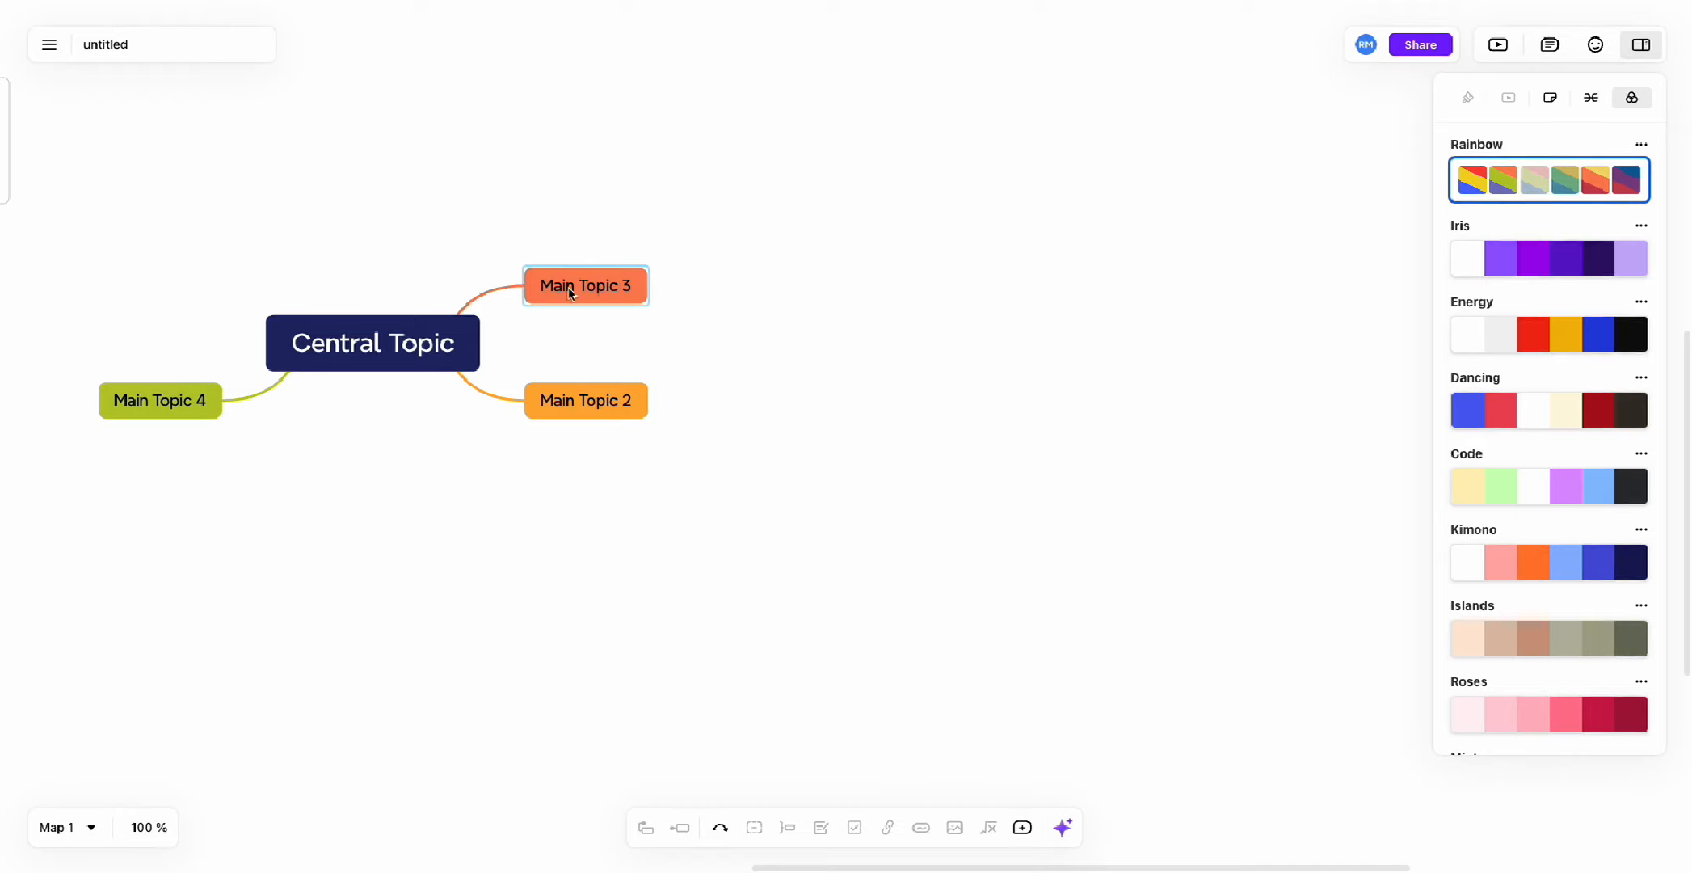
{"action": "scroll", "coordinate": [776, 332], "scroll_direction": "right", "scroll_amount": 1}
{"action": "scroll", "coordinate": [776, 332], "scroll_direction": "up", "scroll_amount": 1}
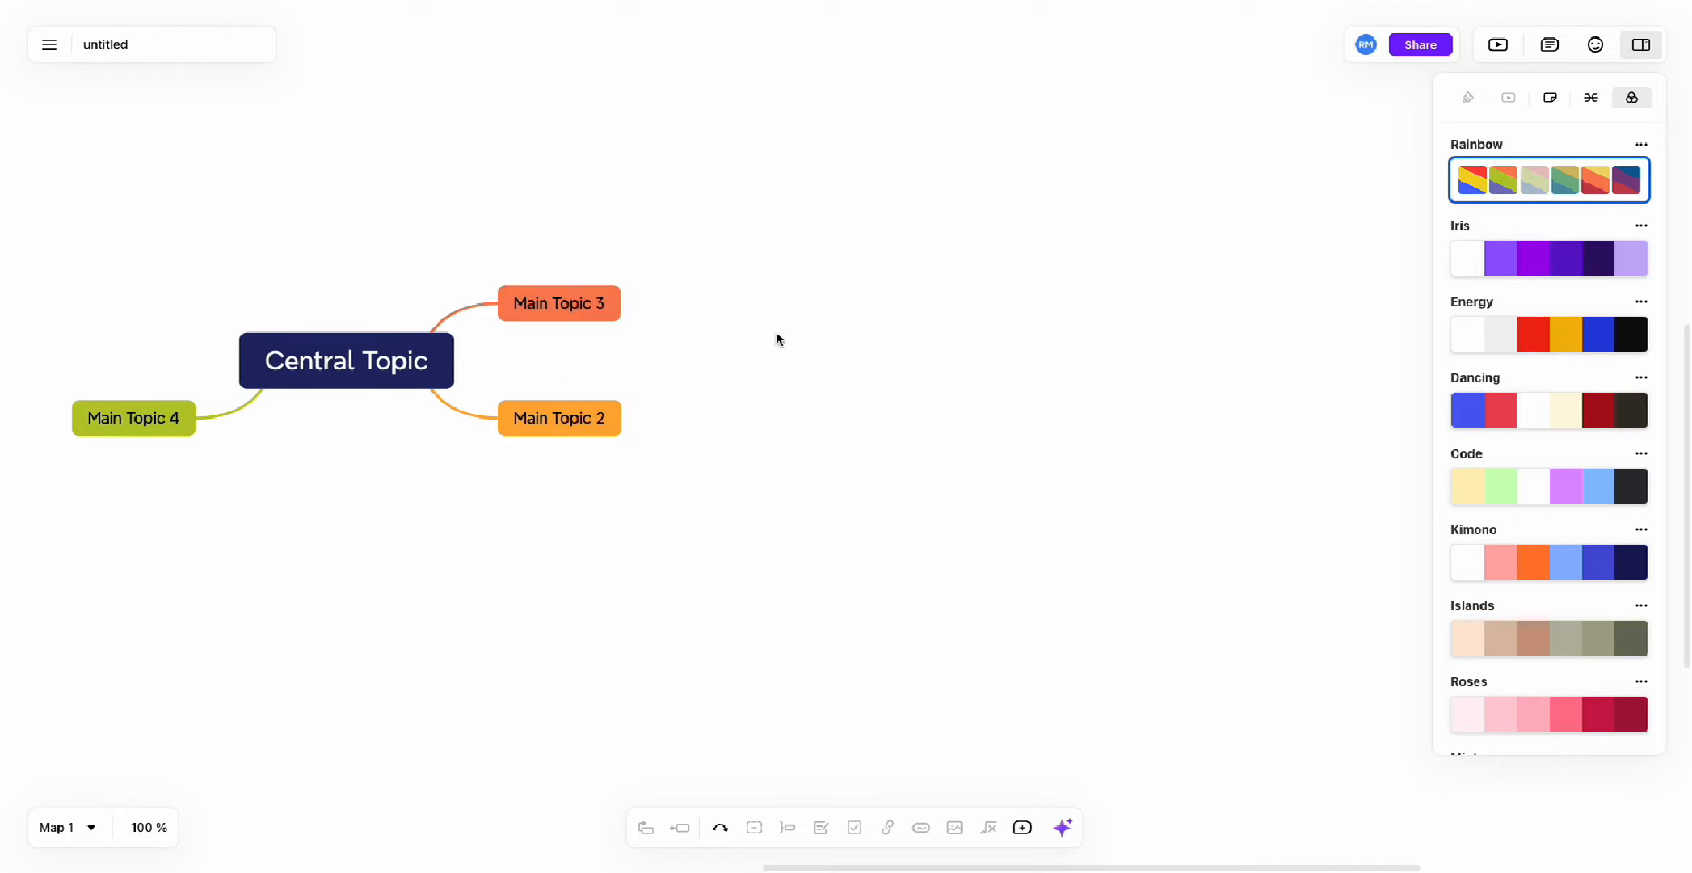
{"action": "scroll", "coordinate": [776, 332], "scroll_direction": "right", "scroll_amount": 1}
{"action": "left_click_drag", "start_coordinate": [836, 298], "coordinate": [838, 296]}
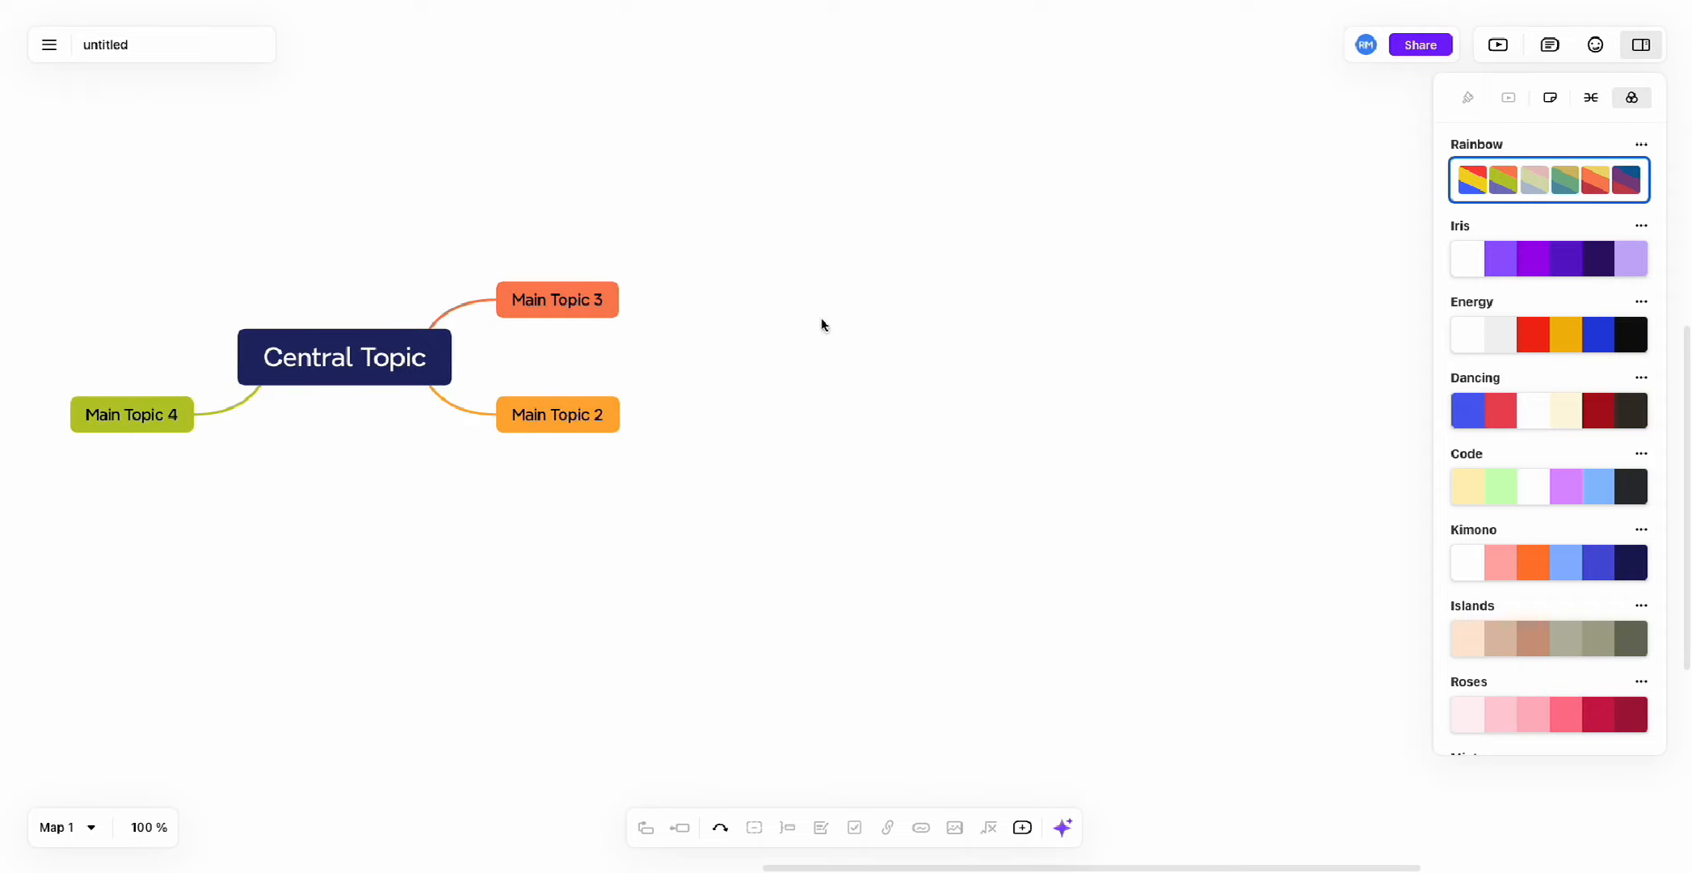
Open the map's format settings and view the background color choices without picking one.
{"action": "left_click", "coordinate": [1551, 100]}
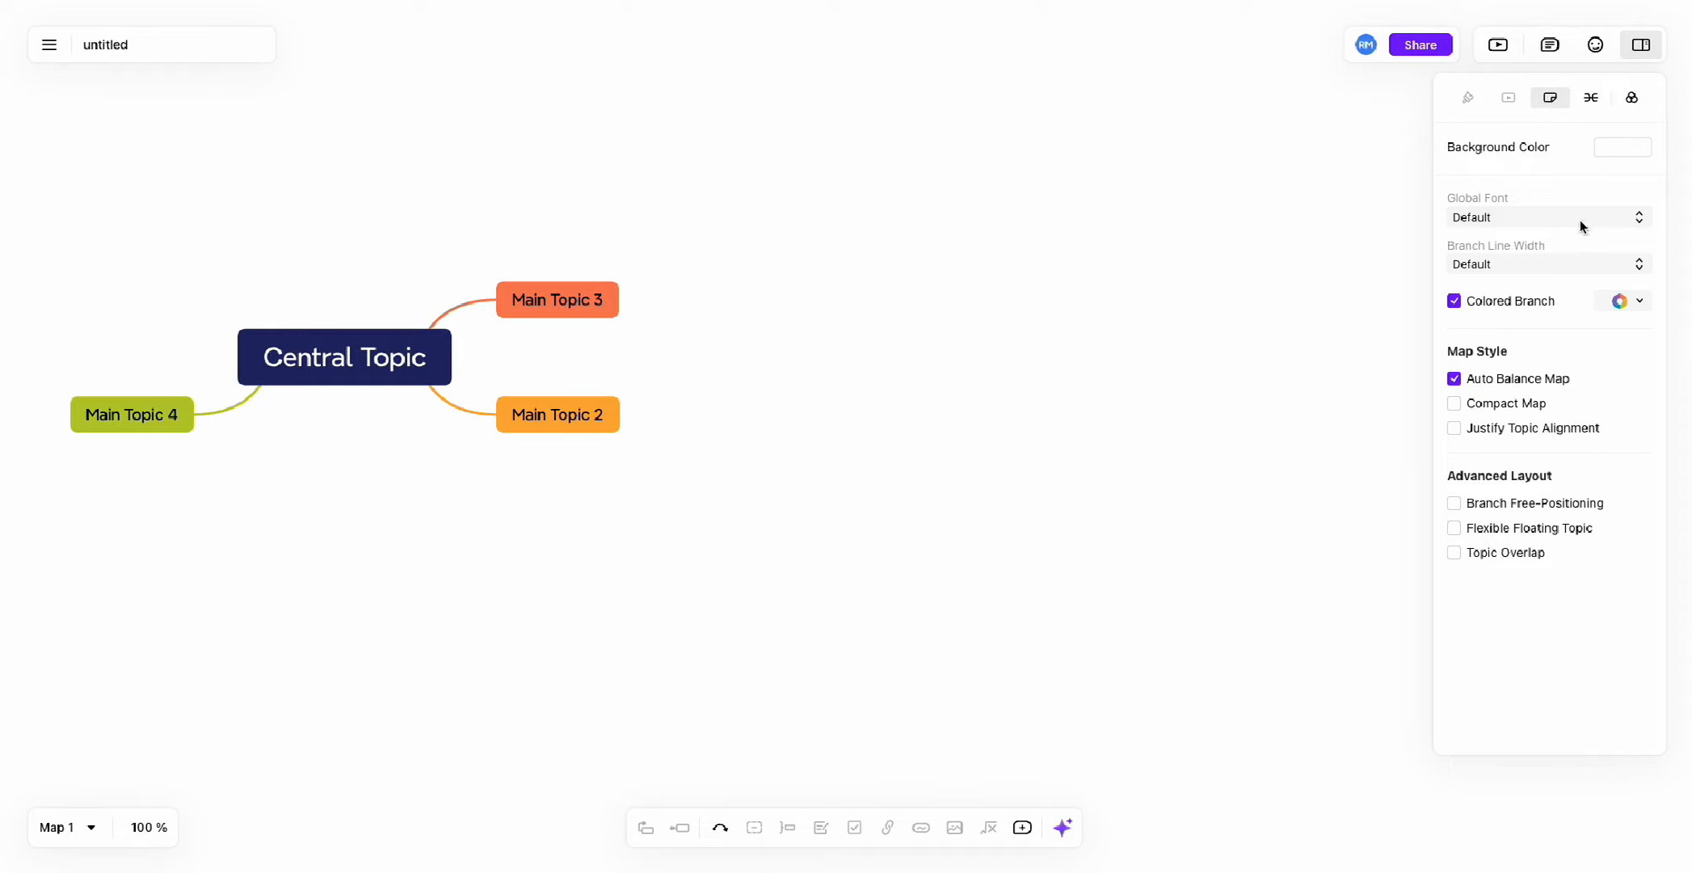
{"action": "left_click", "coordinate": [1619, 154]}
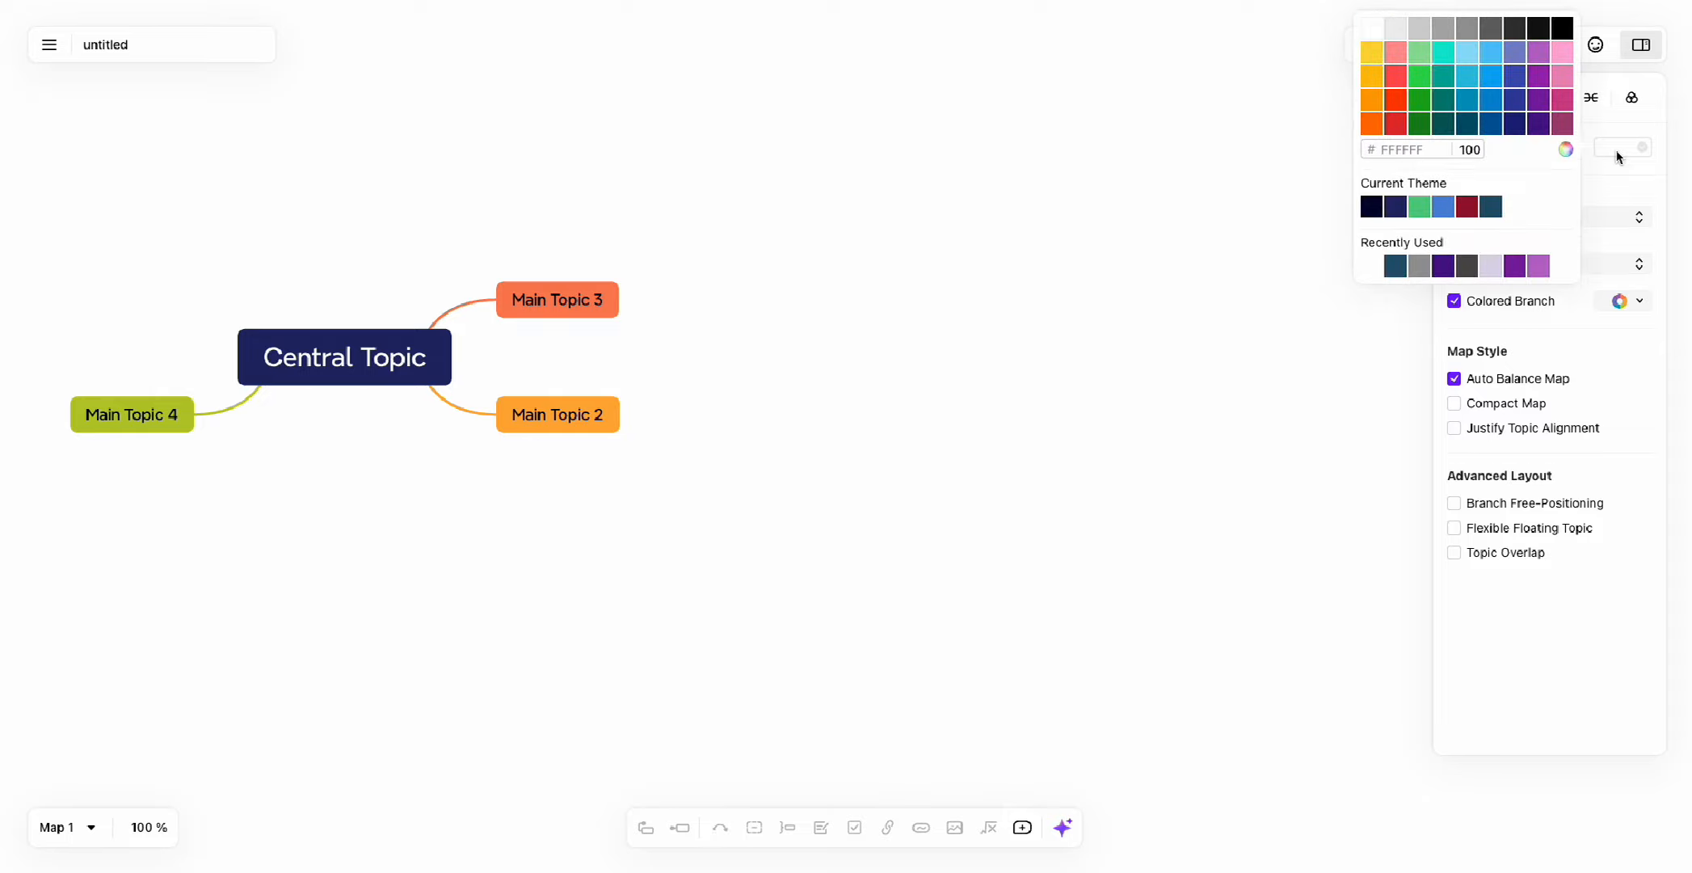
{"action": "left_click", "coordinate": [1266, 177]}
Try Raleway as the map's global font and settle on Roboto instead.
{"action": "left_click", "coordinate": [1530, 213]}
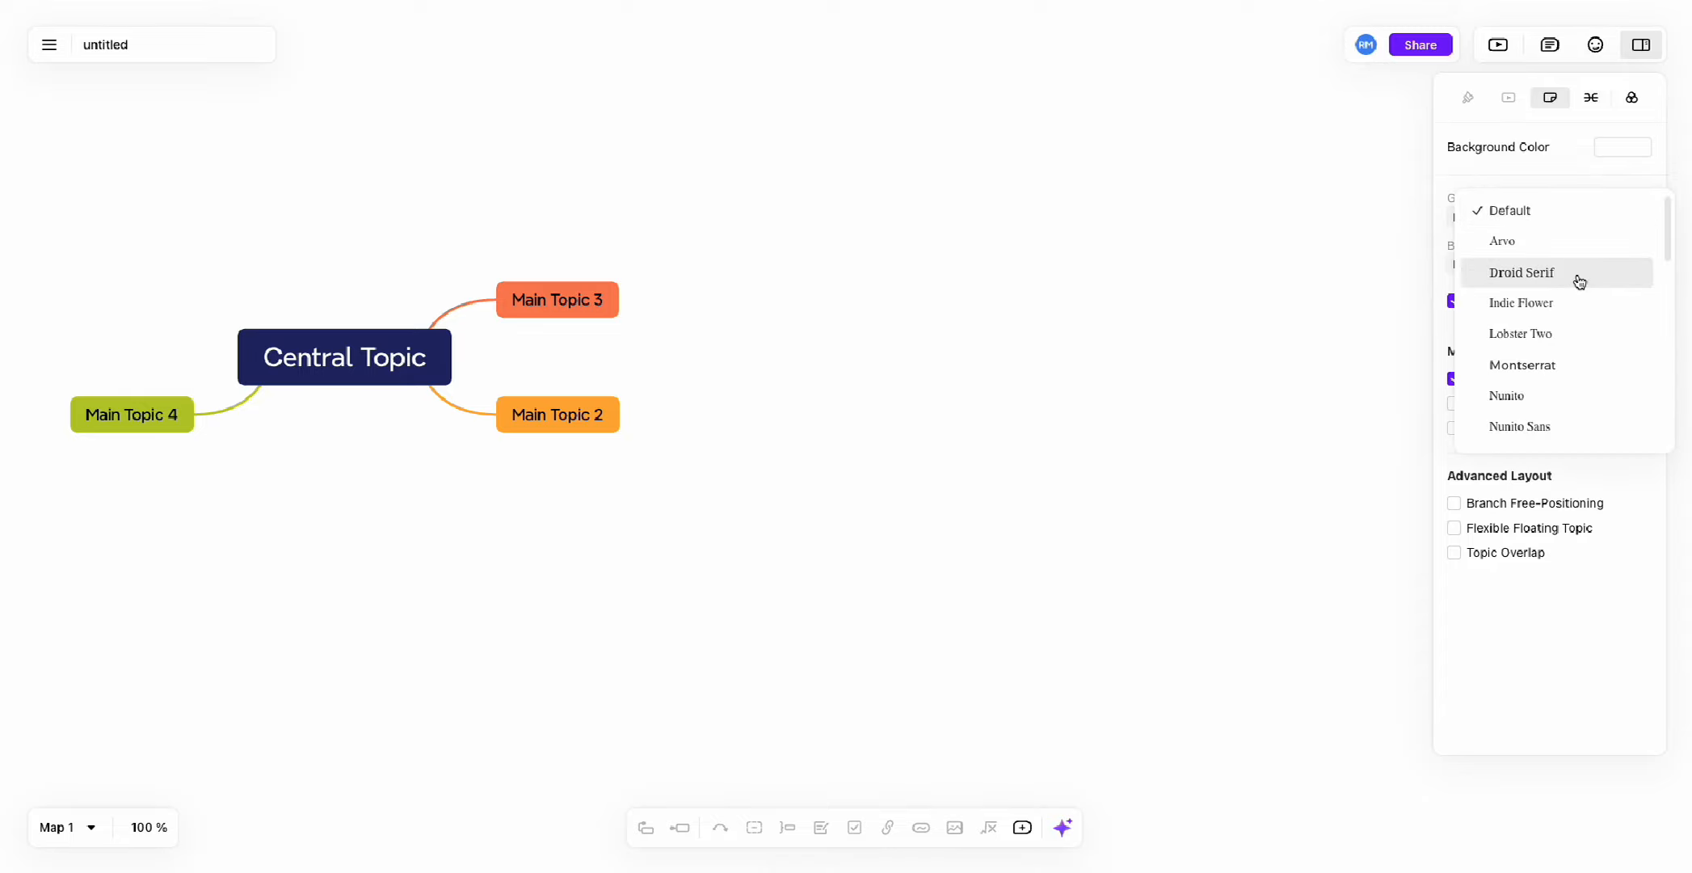
{"action": "scroll", "coordinate": [1580, 281], "scroll_direction": "down", "scroll_amount": 5}
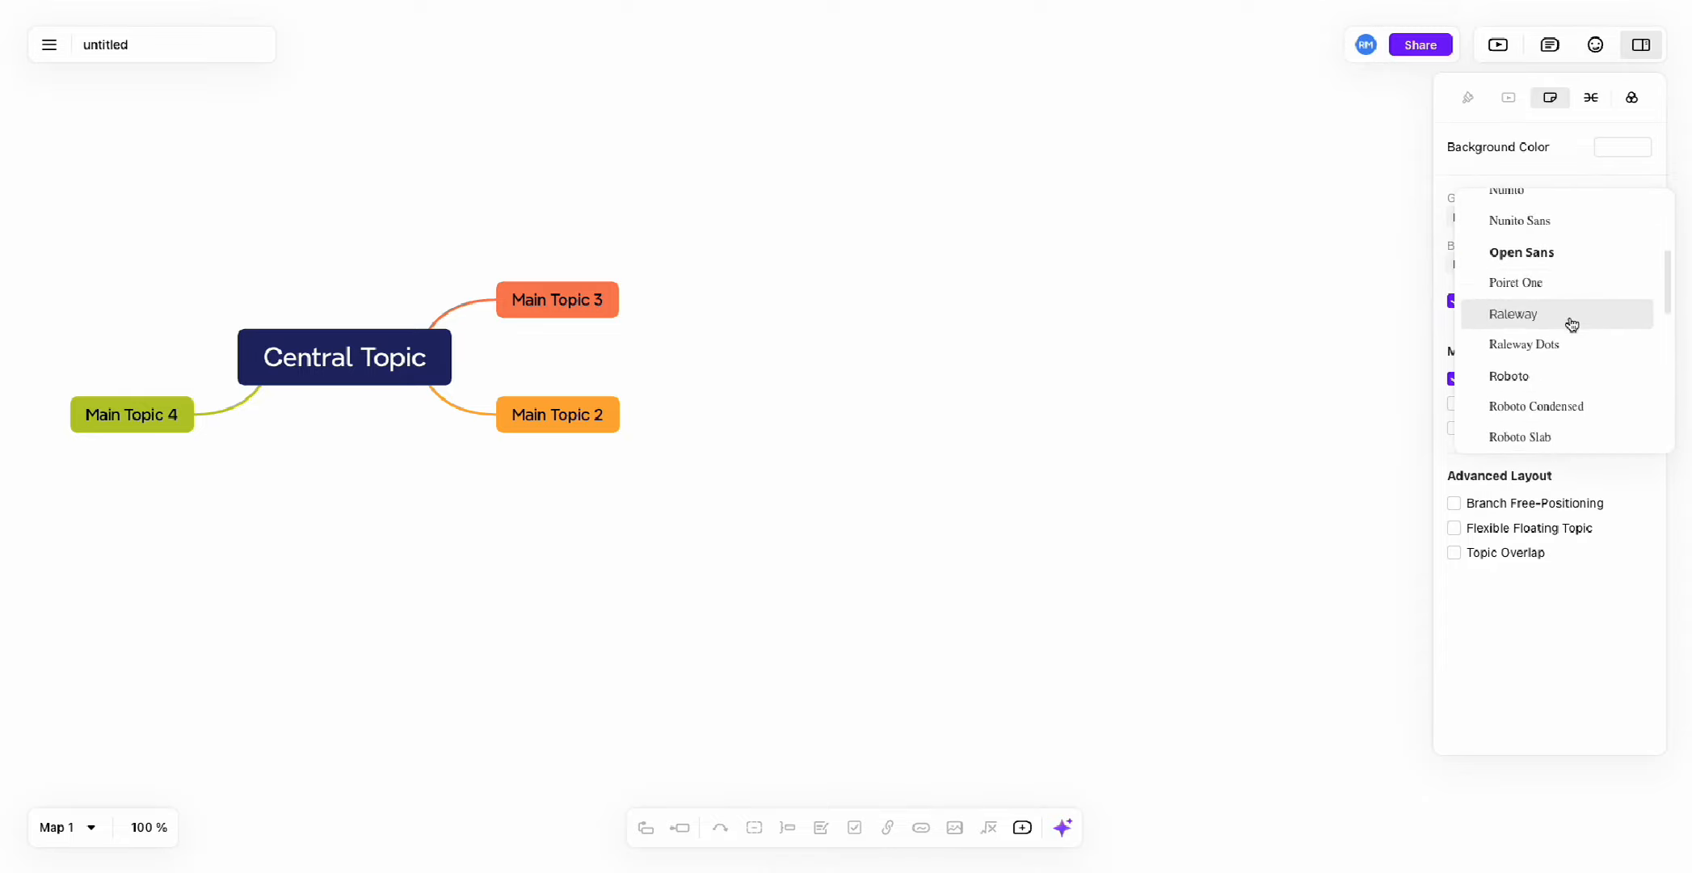
{"action": "scroll", "coordinate": [1535, 321], "scroll_direction": "down", "scroll_amount": 1}
{"action": "scroll", "coordinate": [1563, 325], "scroll_direction": "up", "scroll_amount": 1}
{"action": "left_click", "coordinate": [1565, 313]}
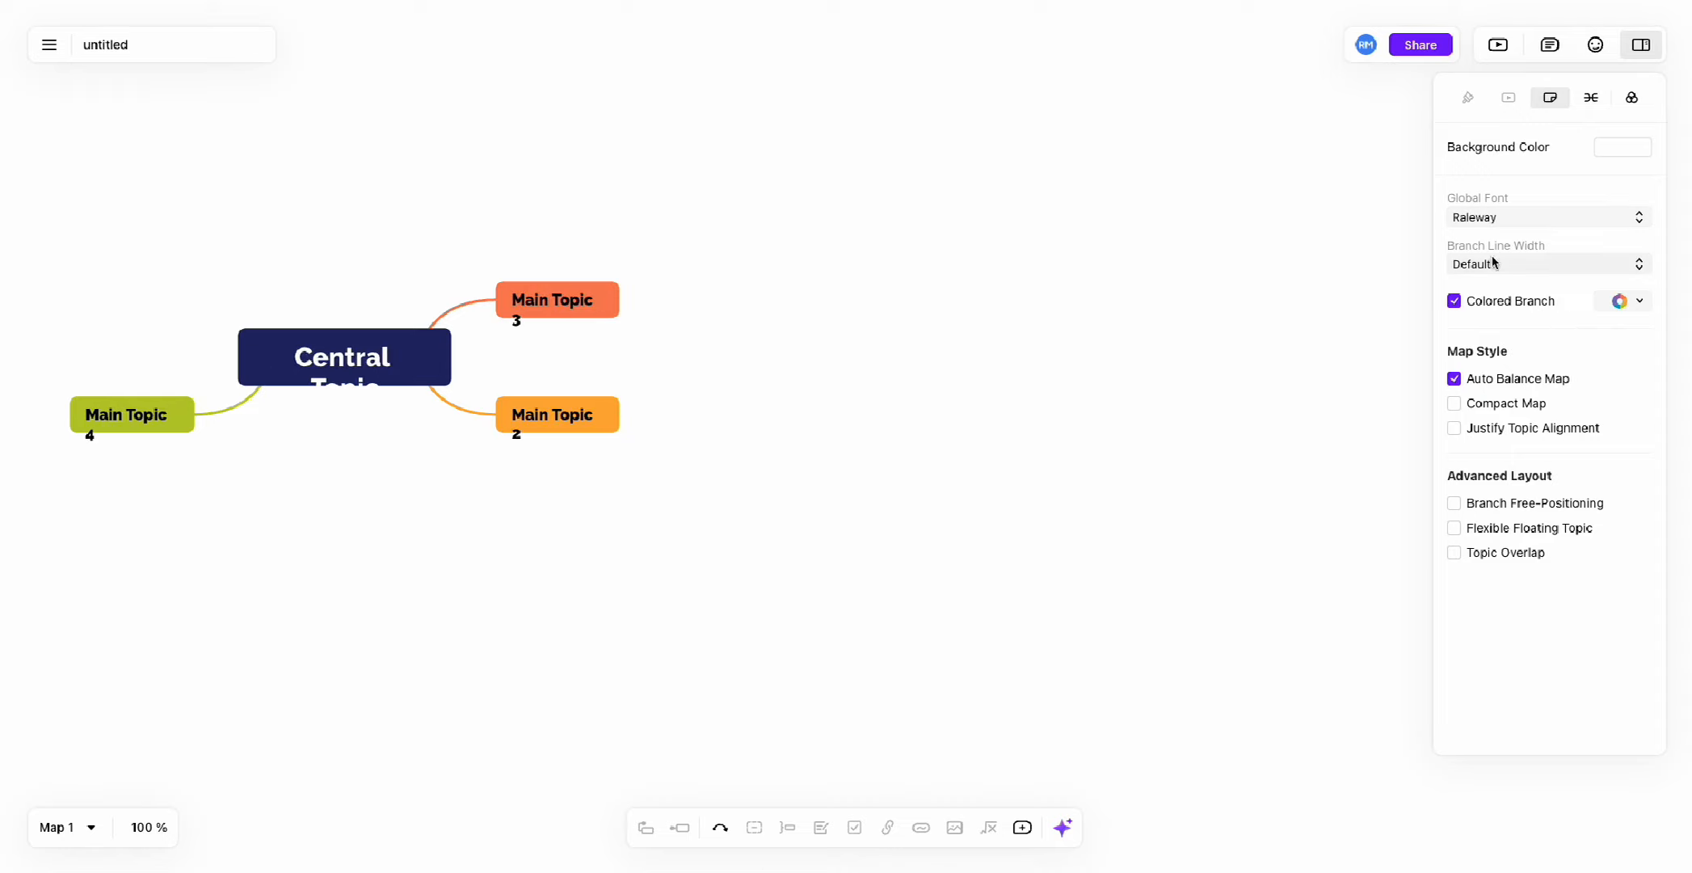
{"action": "left_click", "coordinate": [1546, 213]}
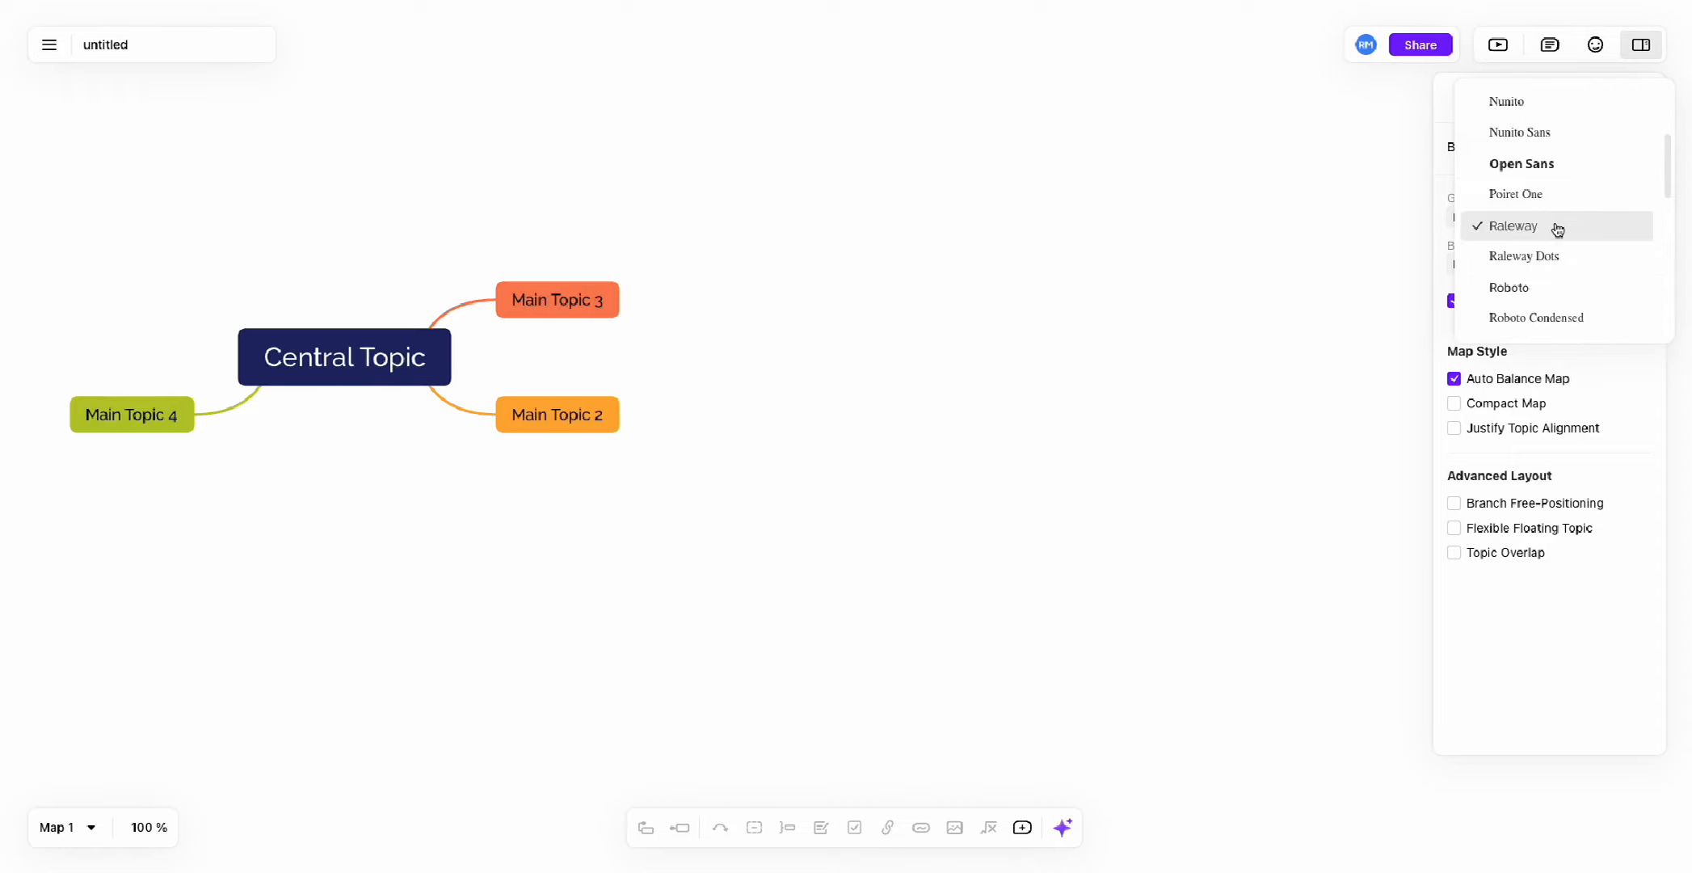
{"action": "left_click", "coordinate": [1545, 284]}
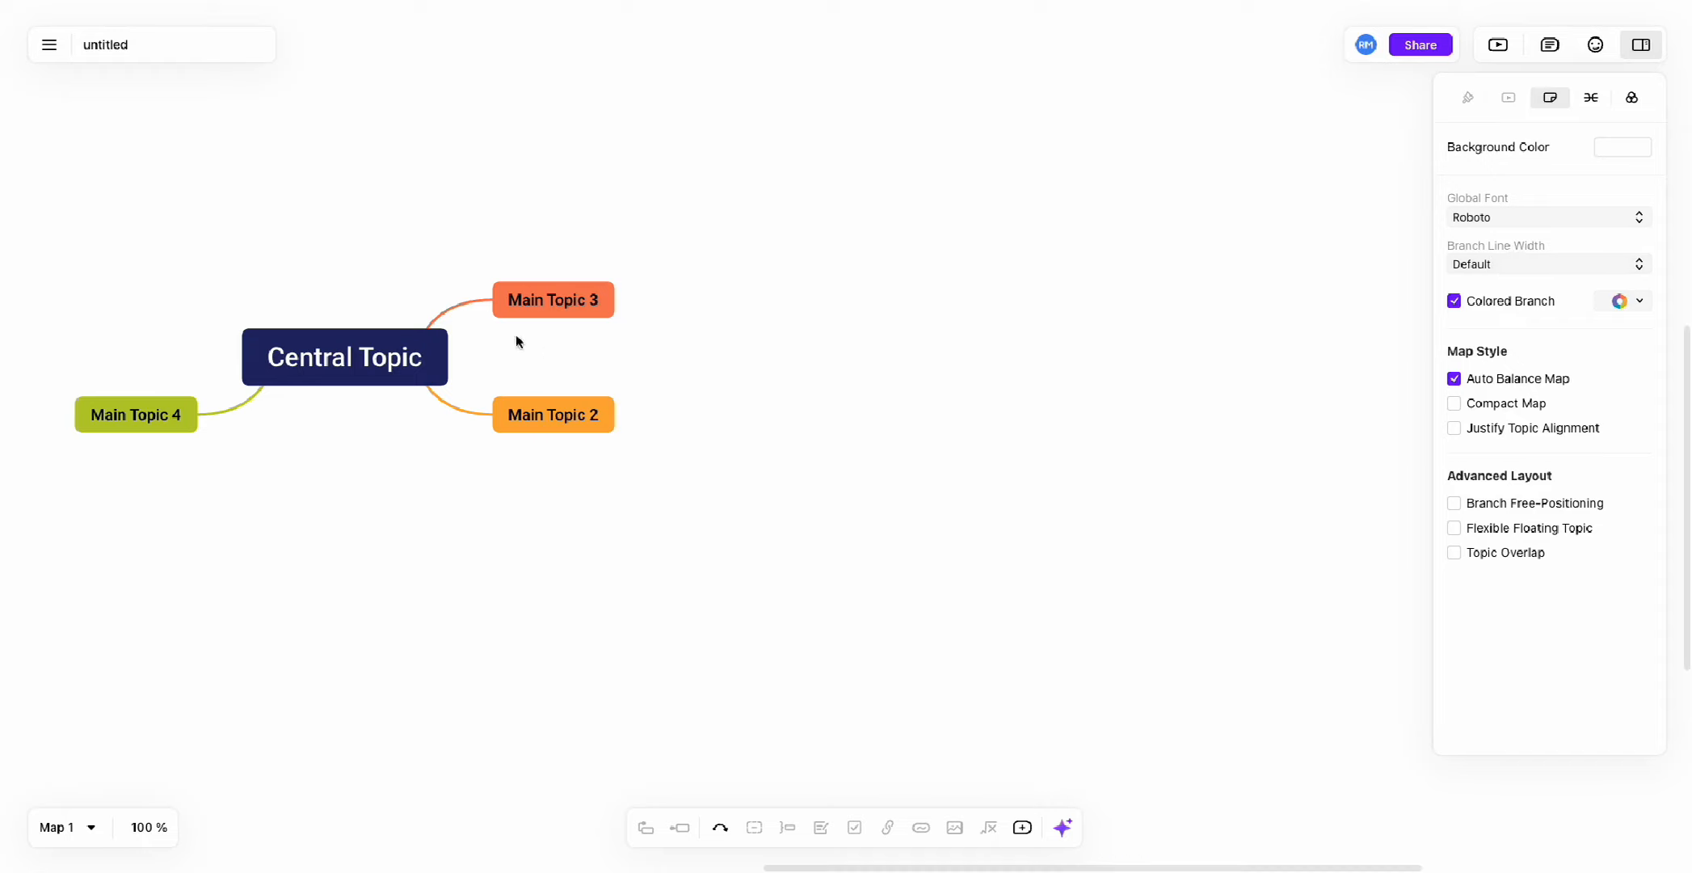
Try the Extra Bold and Extra Thin branch line widths and restore the width to Default.
{"action": "left_click", "coordinate": [1548, 263]}
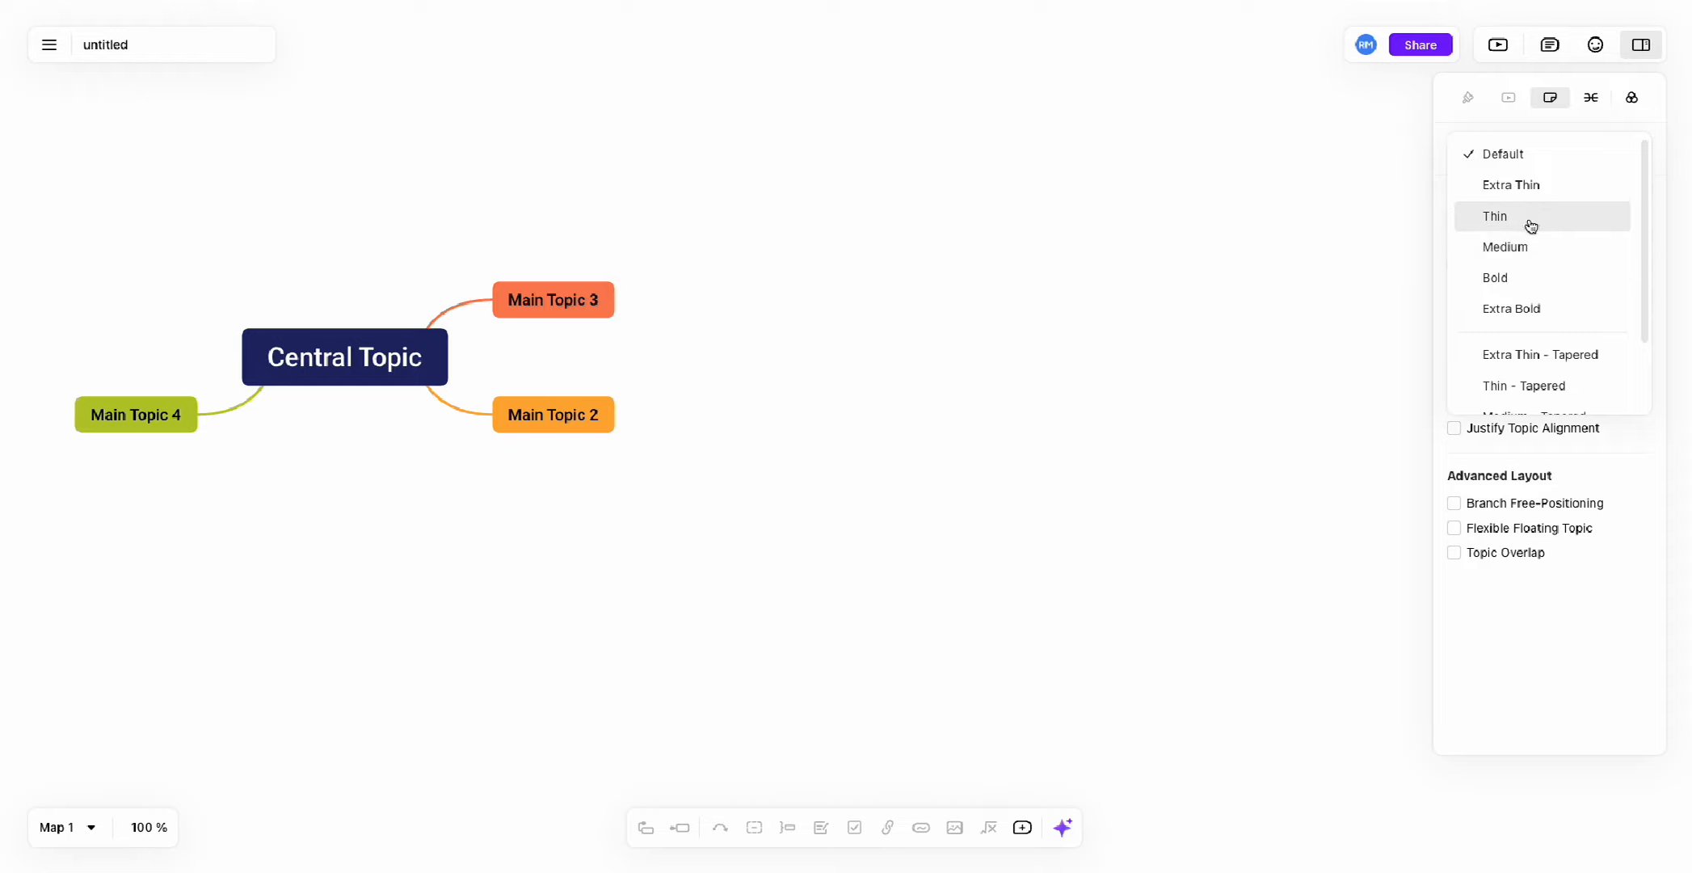
{"action": "left_click", "coordinate": [1564, 309]}
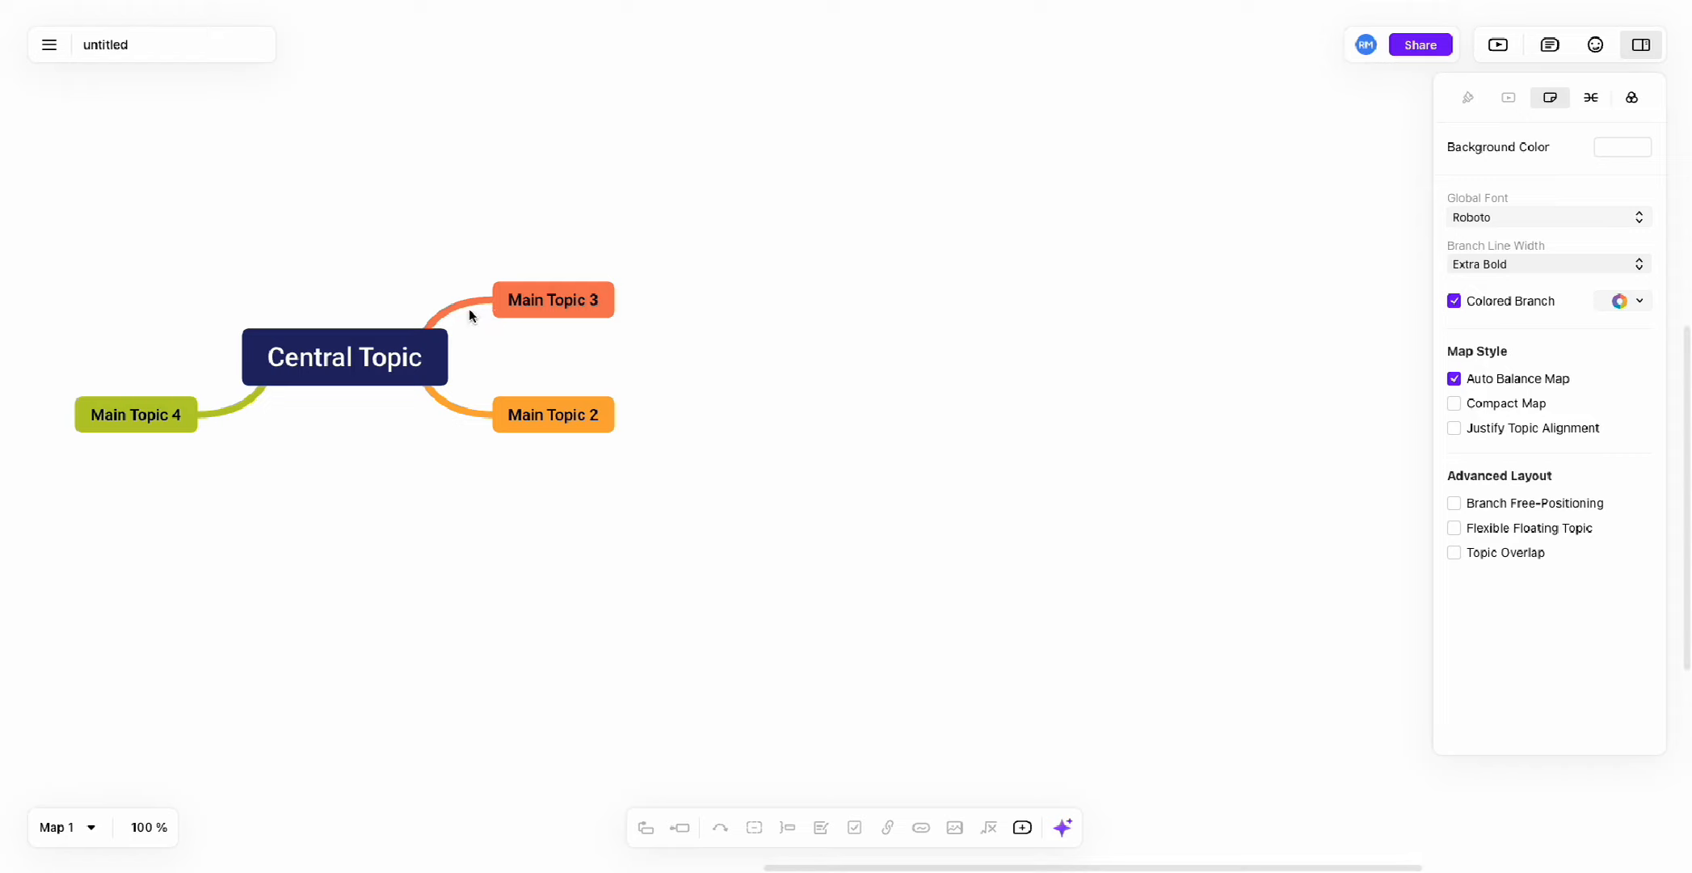
{"action": "left_click", "coordinate": [1584, 266]}
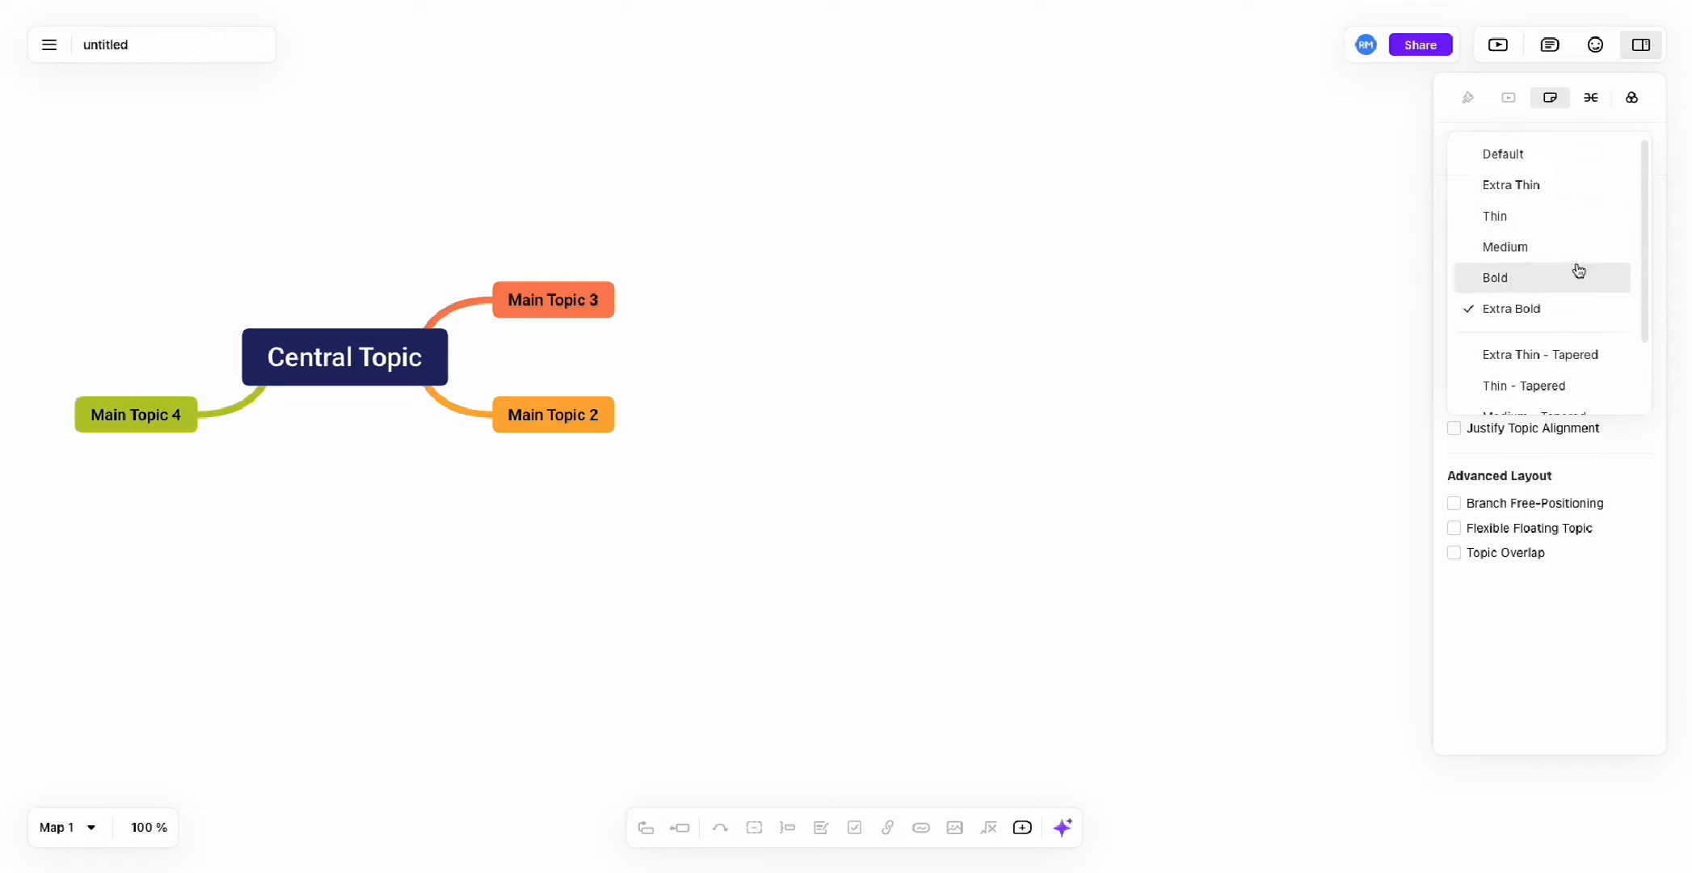
{"action": "left_click", "coordinate": [1535, 184]}
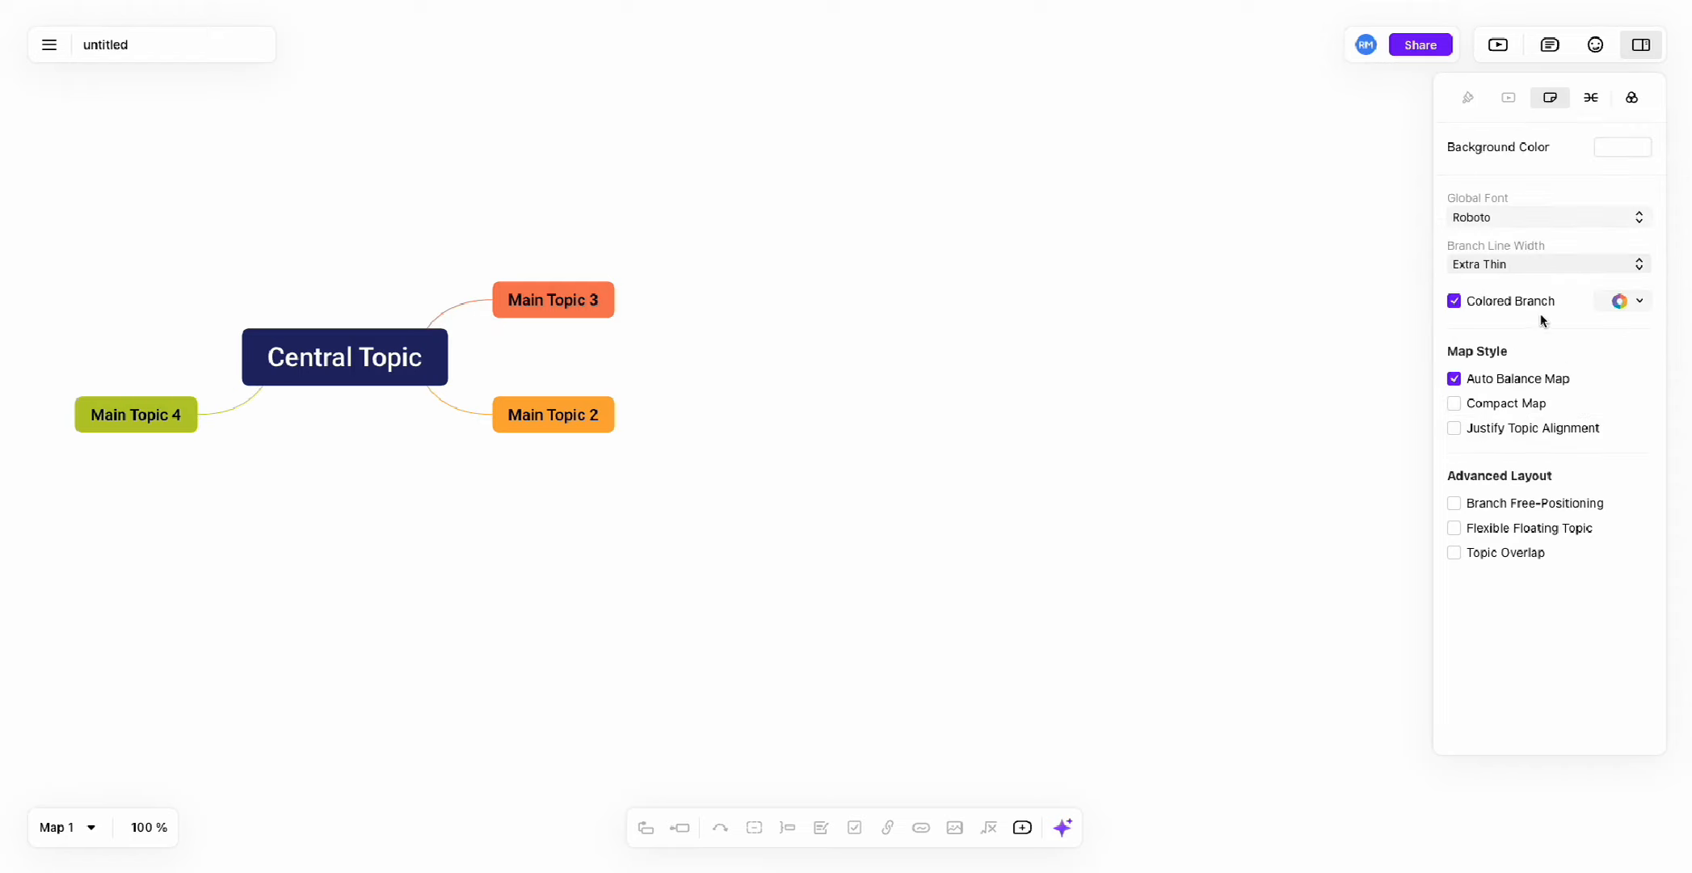
{"action": "left_click", "coordinate": [1518, 266]}
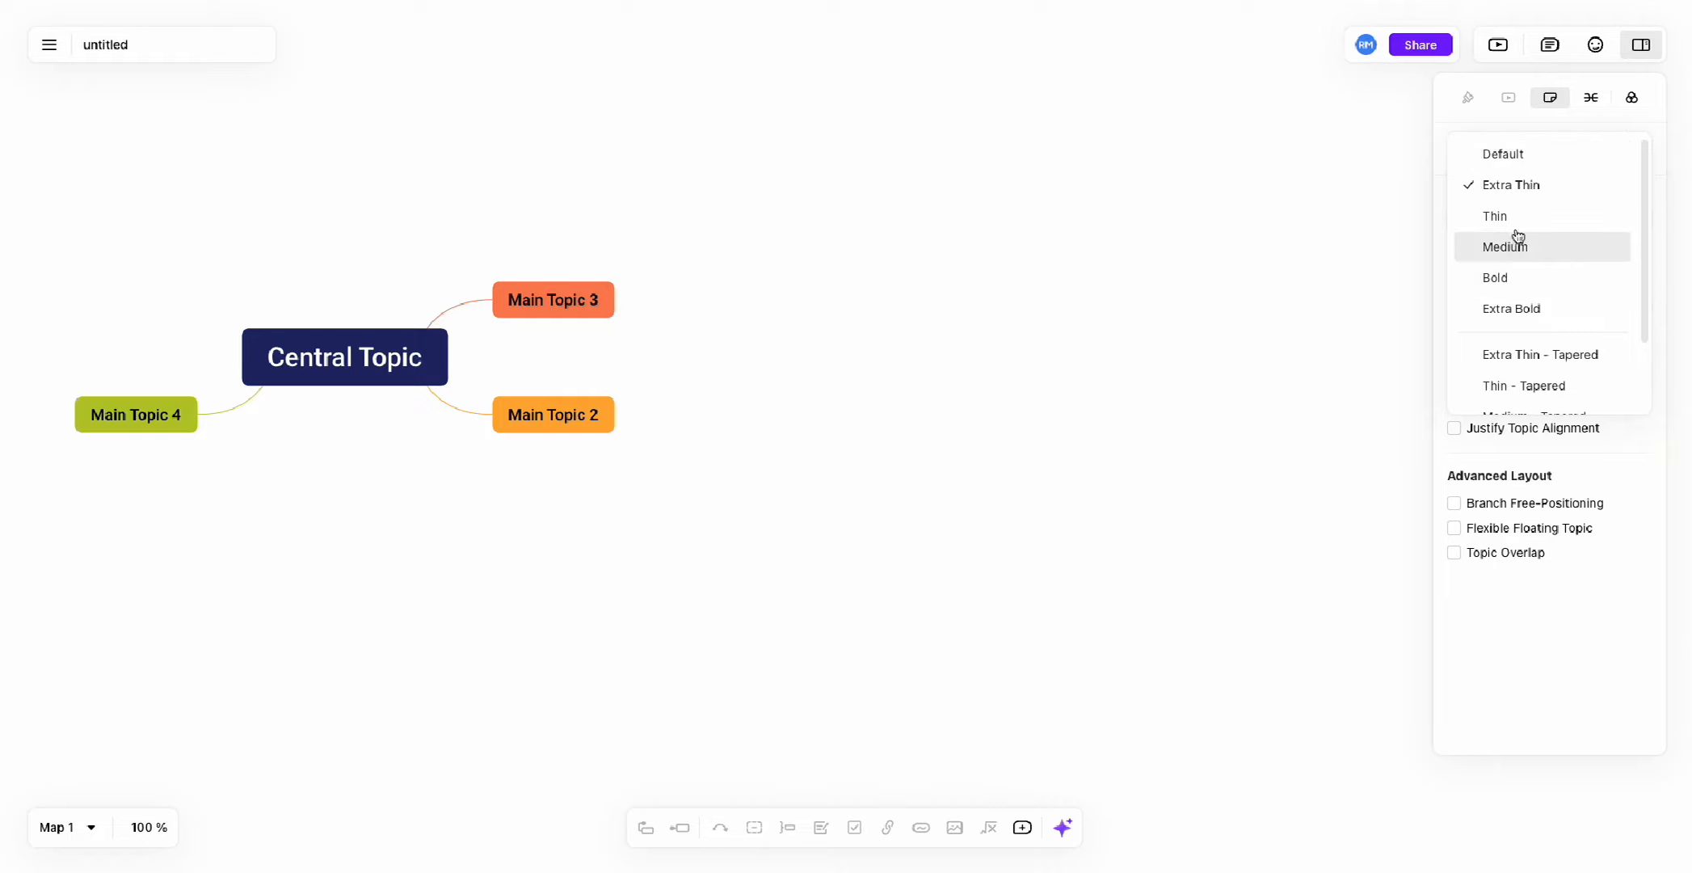
{"action": "left_click", "coordinate": [1516, 157]}
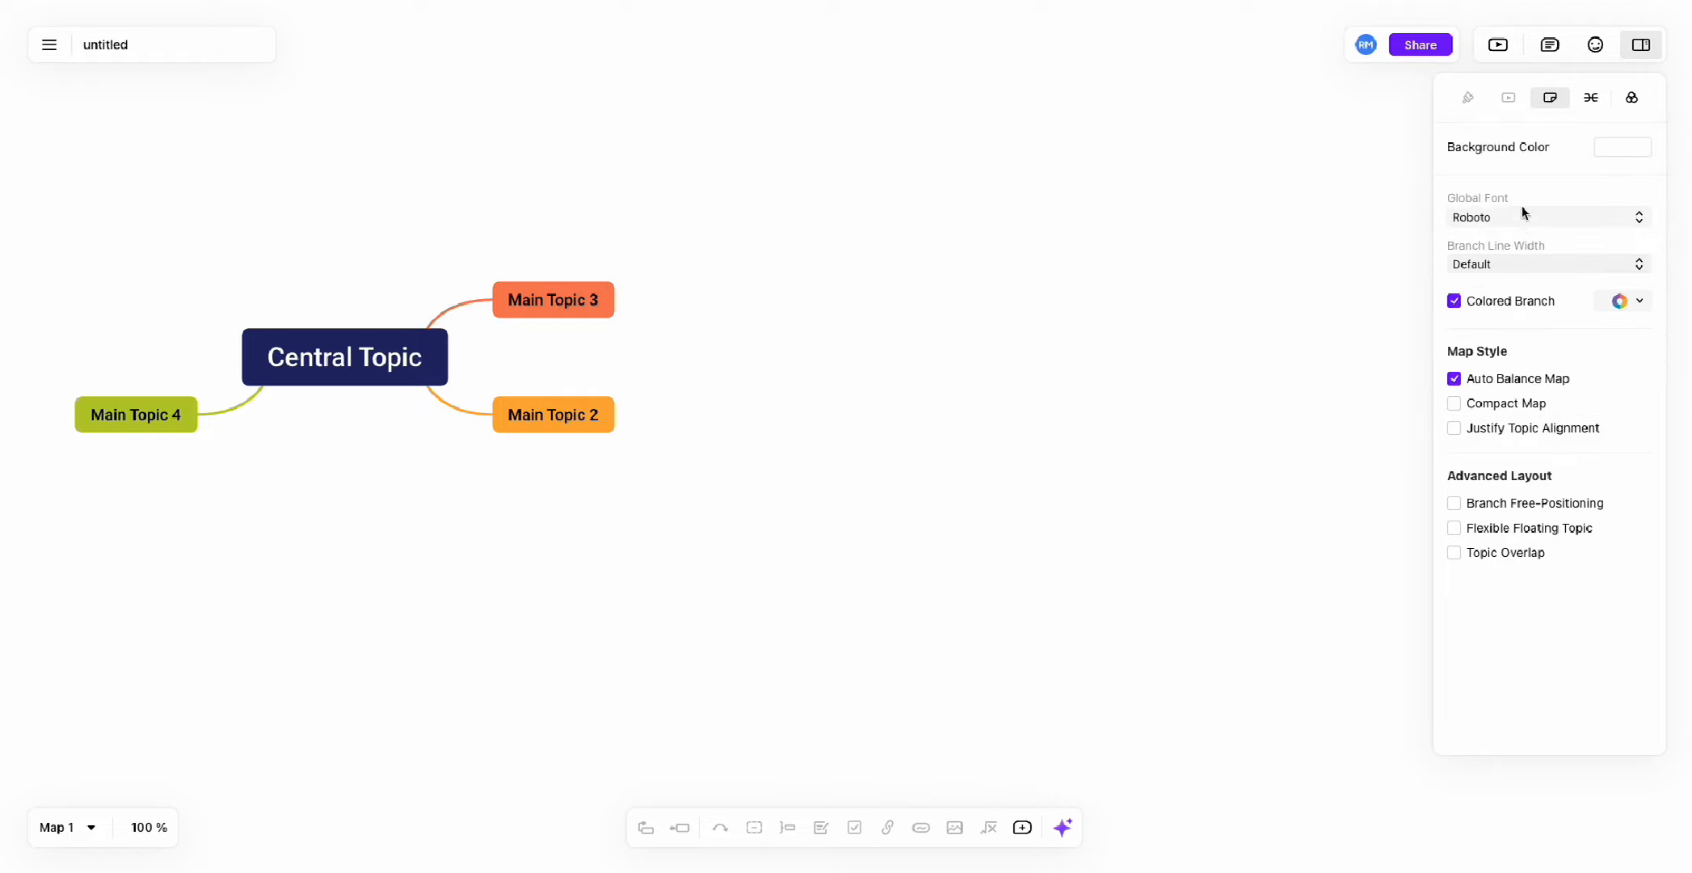
Try the Extra Thin - Tapered and Bold - Tapered branch line widths and return to Default.
{"action": "left_click", "coordinate": [1541, 260]}
{"action": "scroll", "coordinate": [1567, 311], "scroll_direction": "down", "scroll_amount": 1}
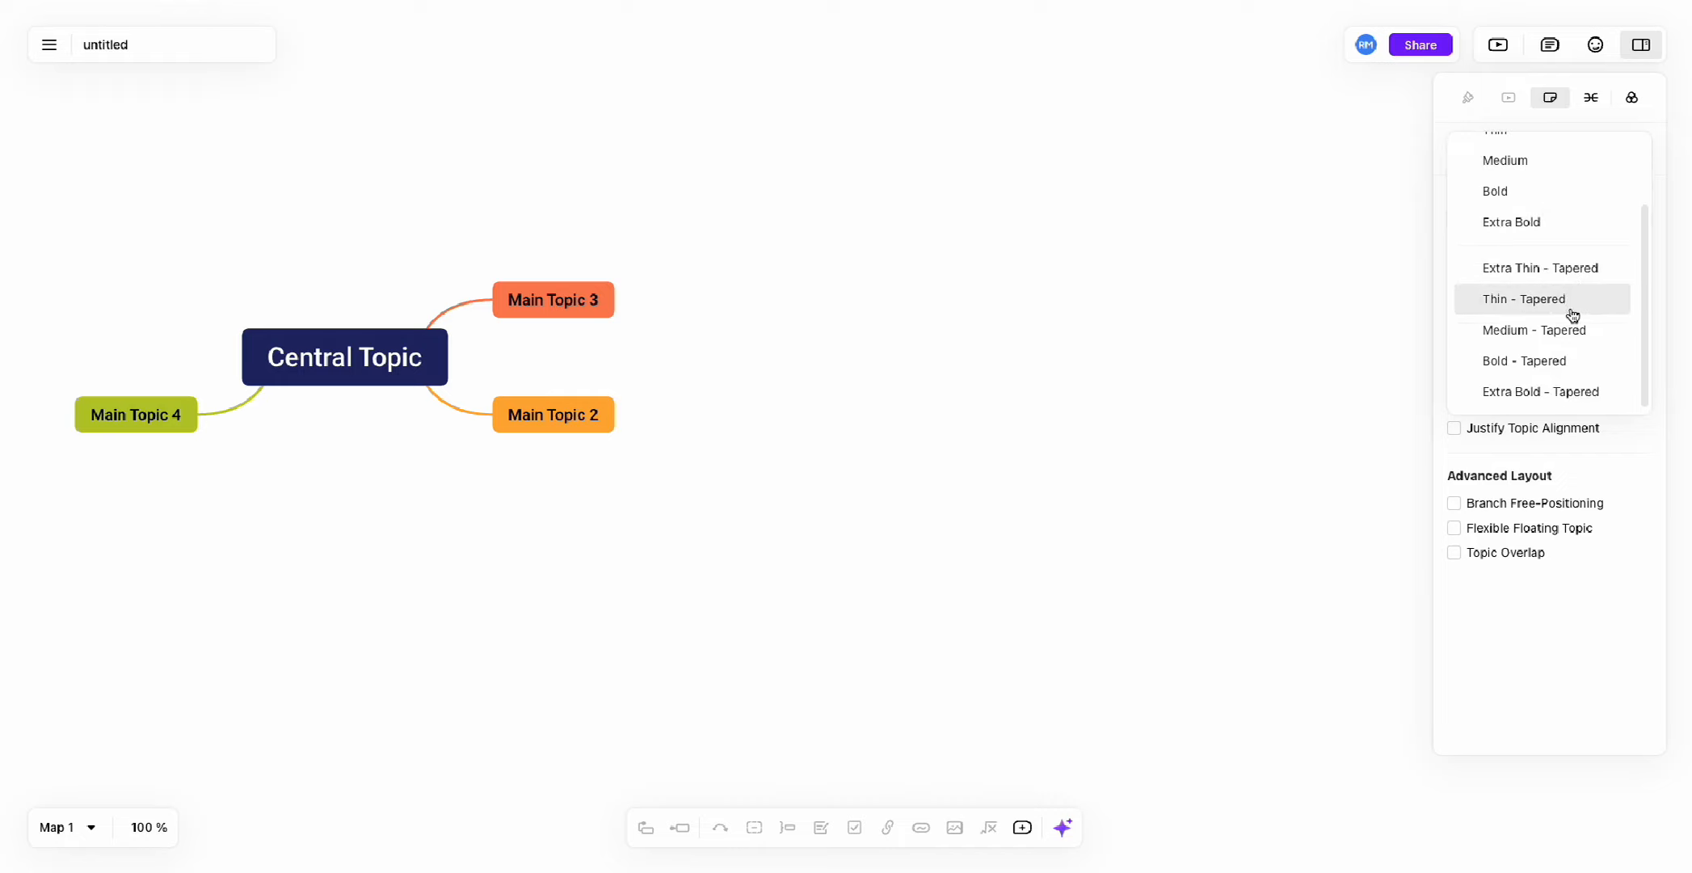
{"action": "left_click", "coordinate": [1522, 269]}
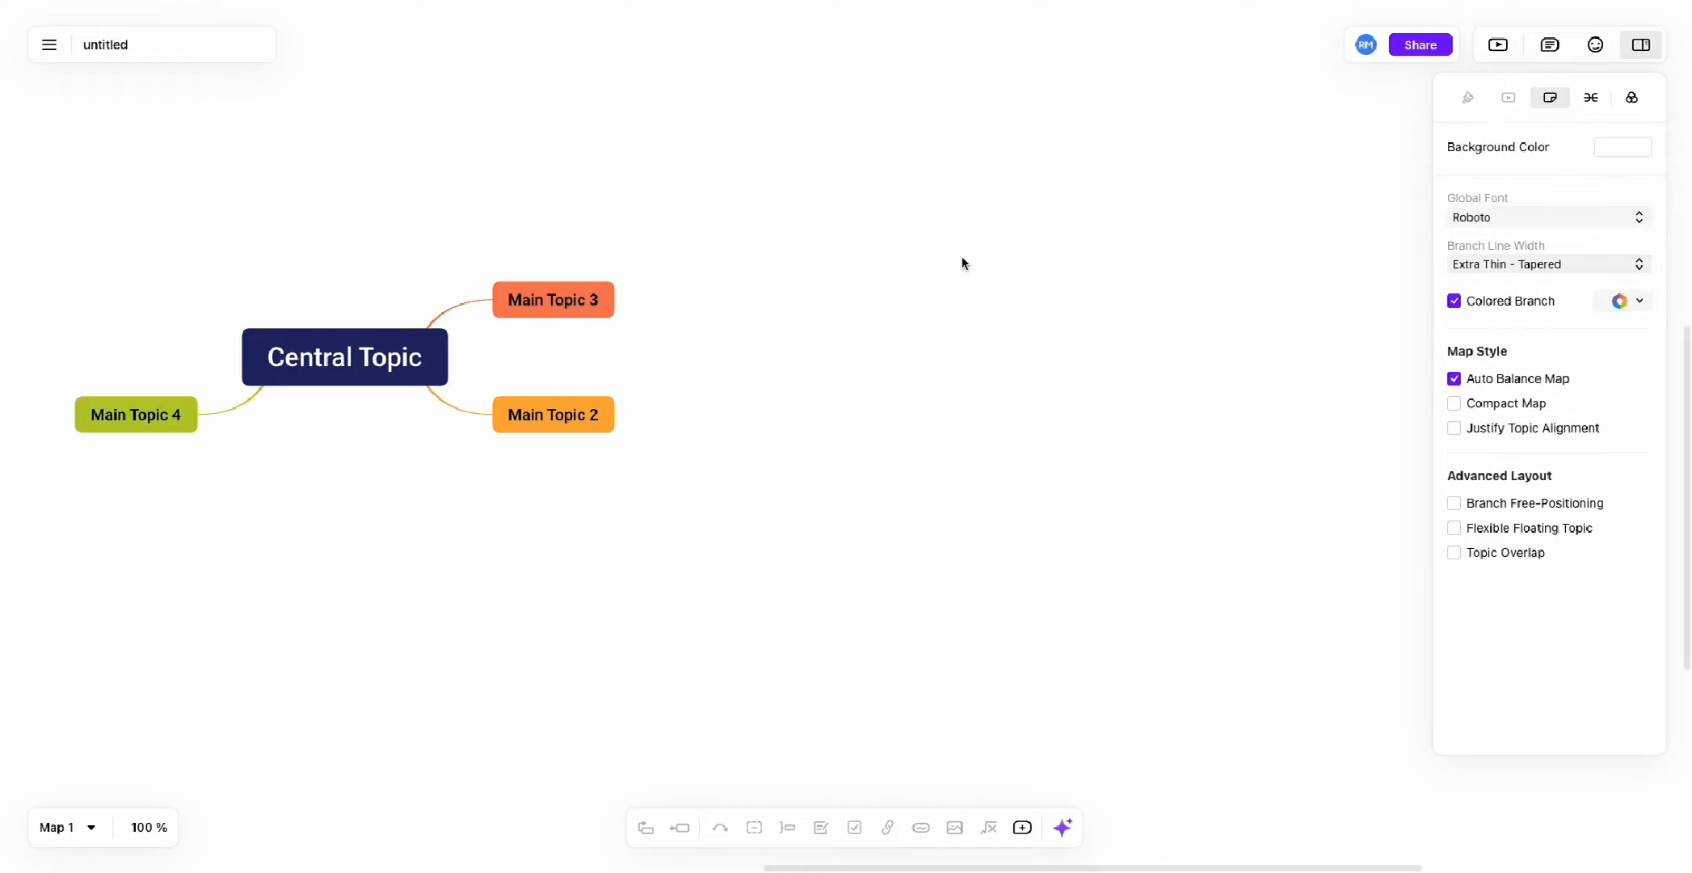
{"action": "left_click", "coordinate": [1512, 269]}
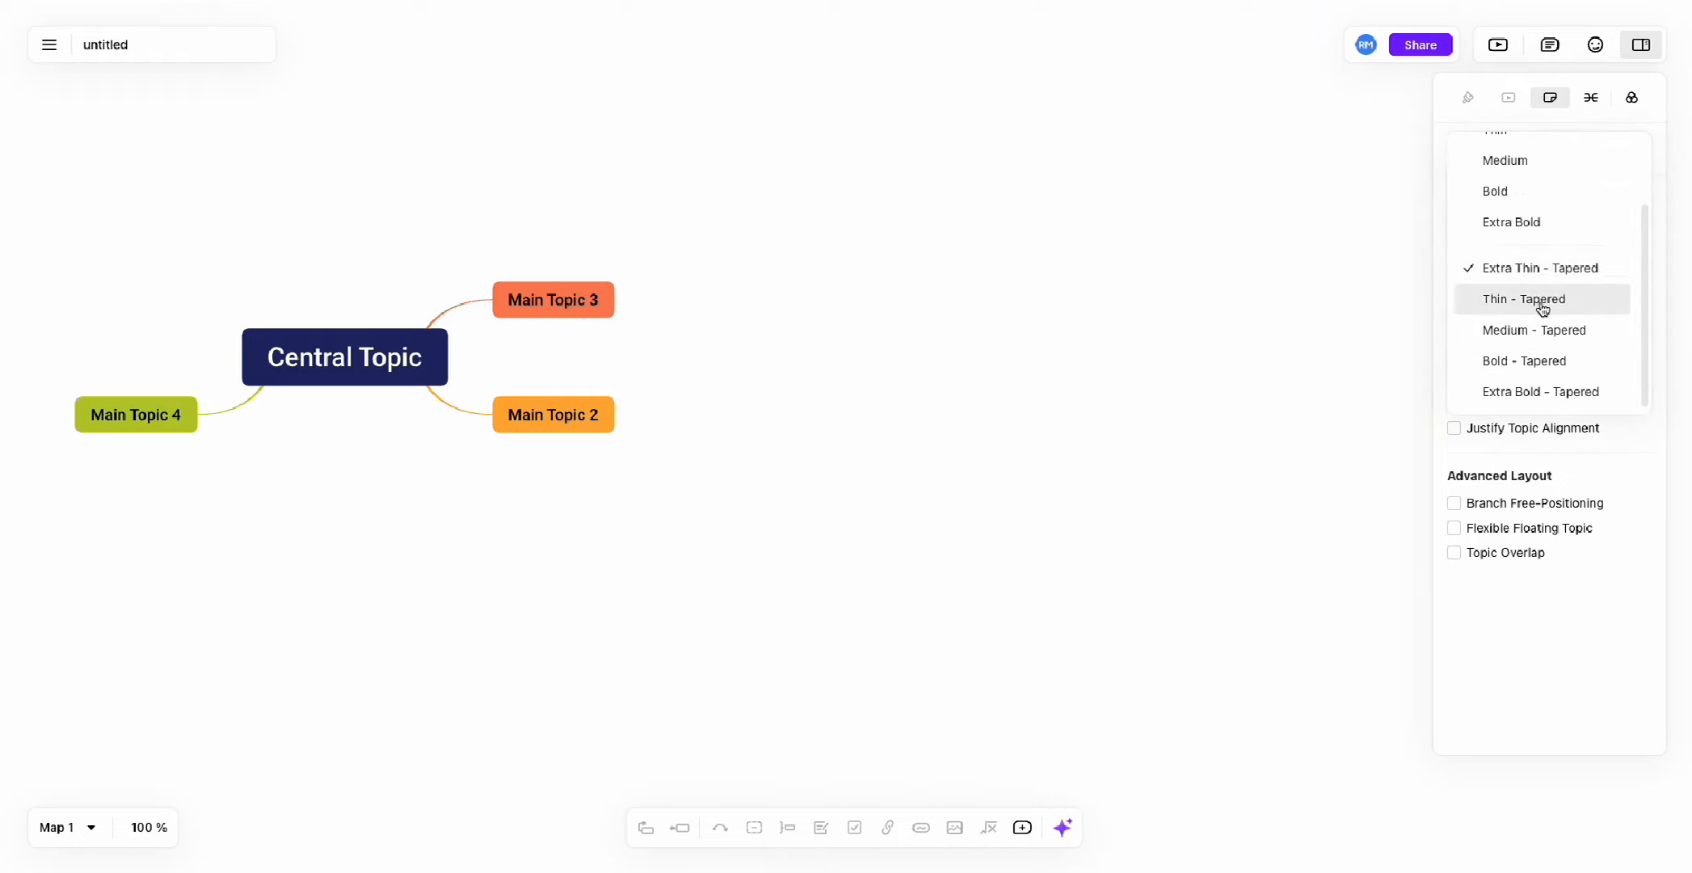
{"action": "left_click", "coordinate": [1544, 371]}
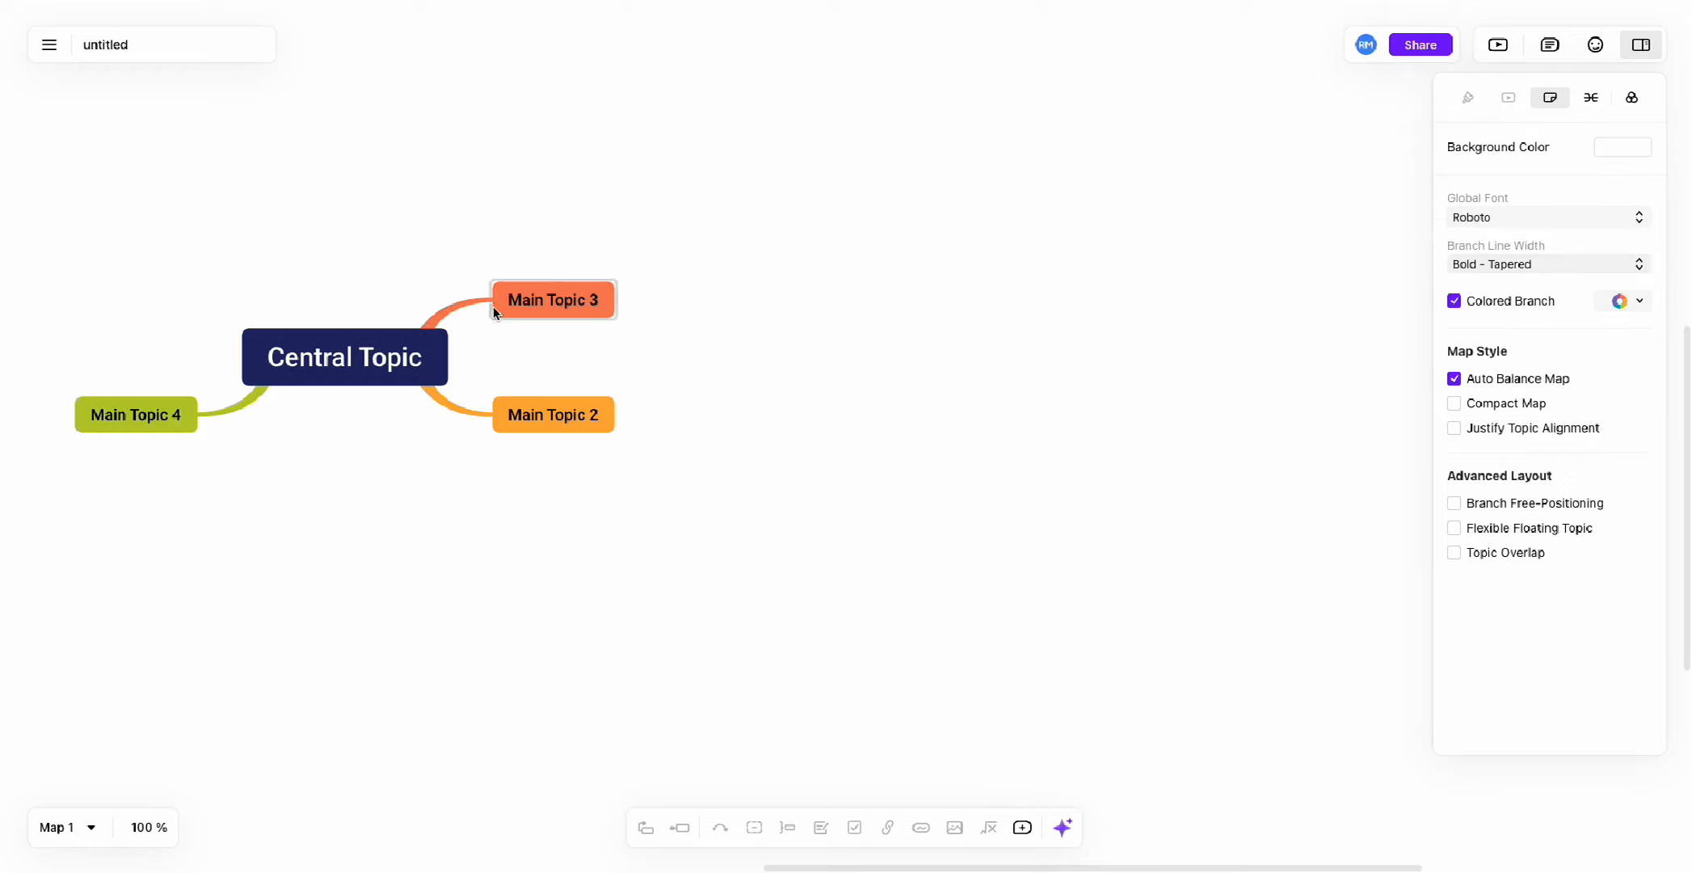
{"action": "left_click", "coordinate": [1552, 267]}
{"action": "scroll", "coordinate": [1581, 266], "scroll_direction": "up", "scroll_amount": 2}
{"action": "left_click", "coordinate": [1584, 158]}
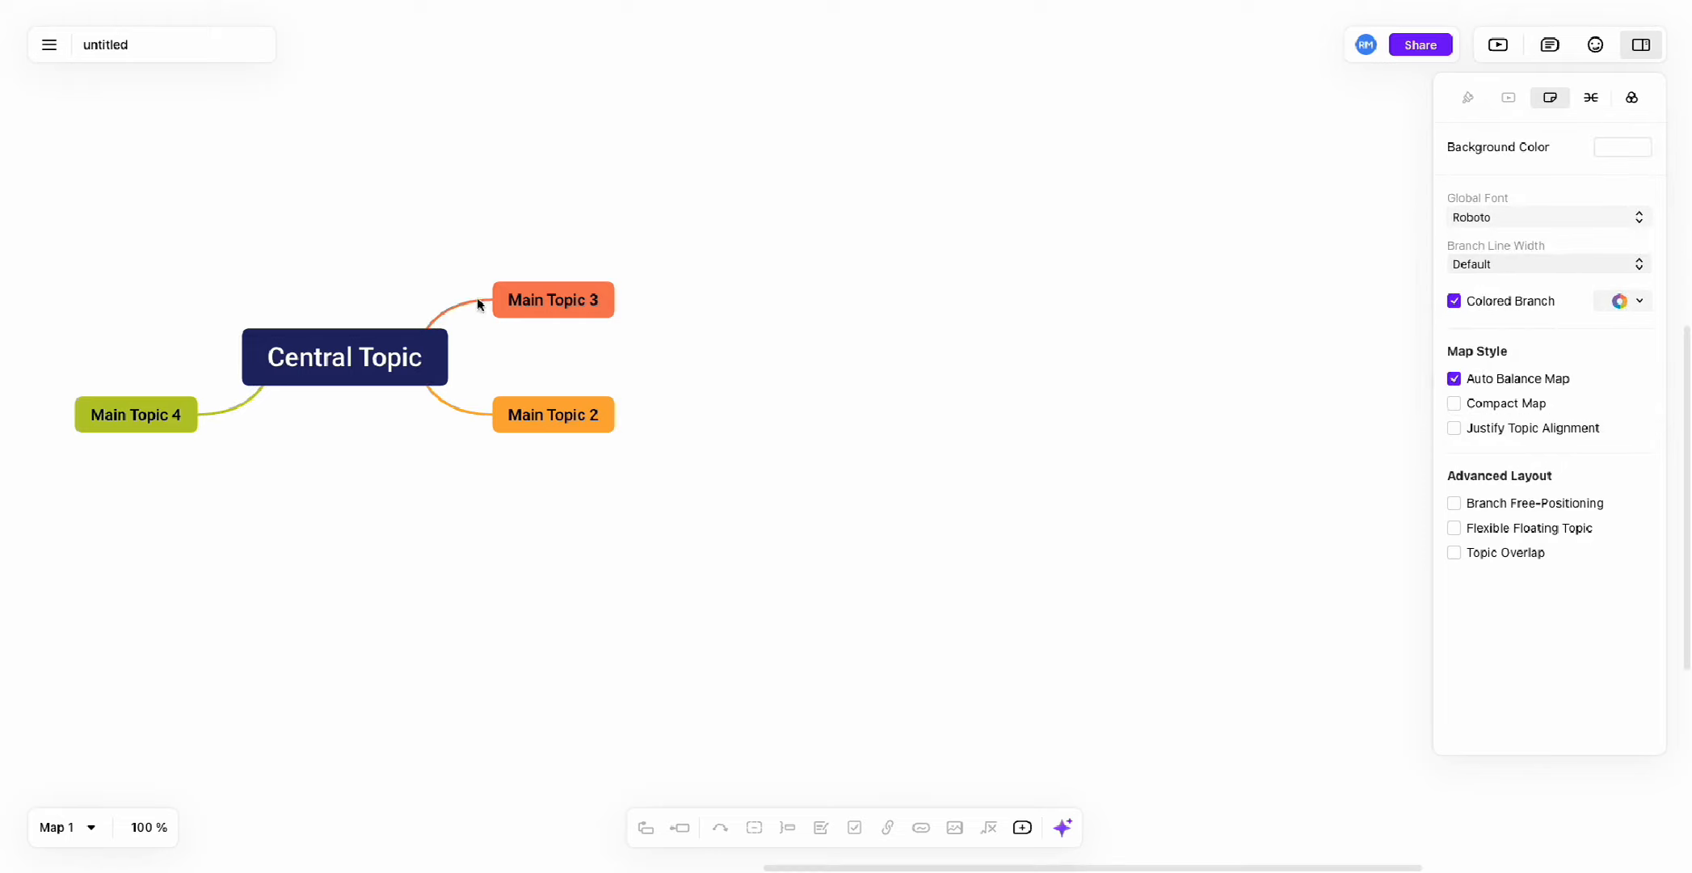
View the available color schemes for the colored branches without choosing a different one.
{"action": "left_click", "coordinate": [1626, 305]}
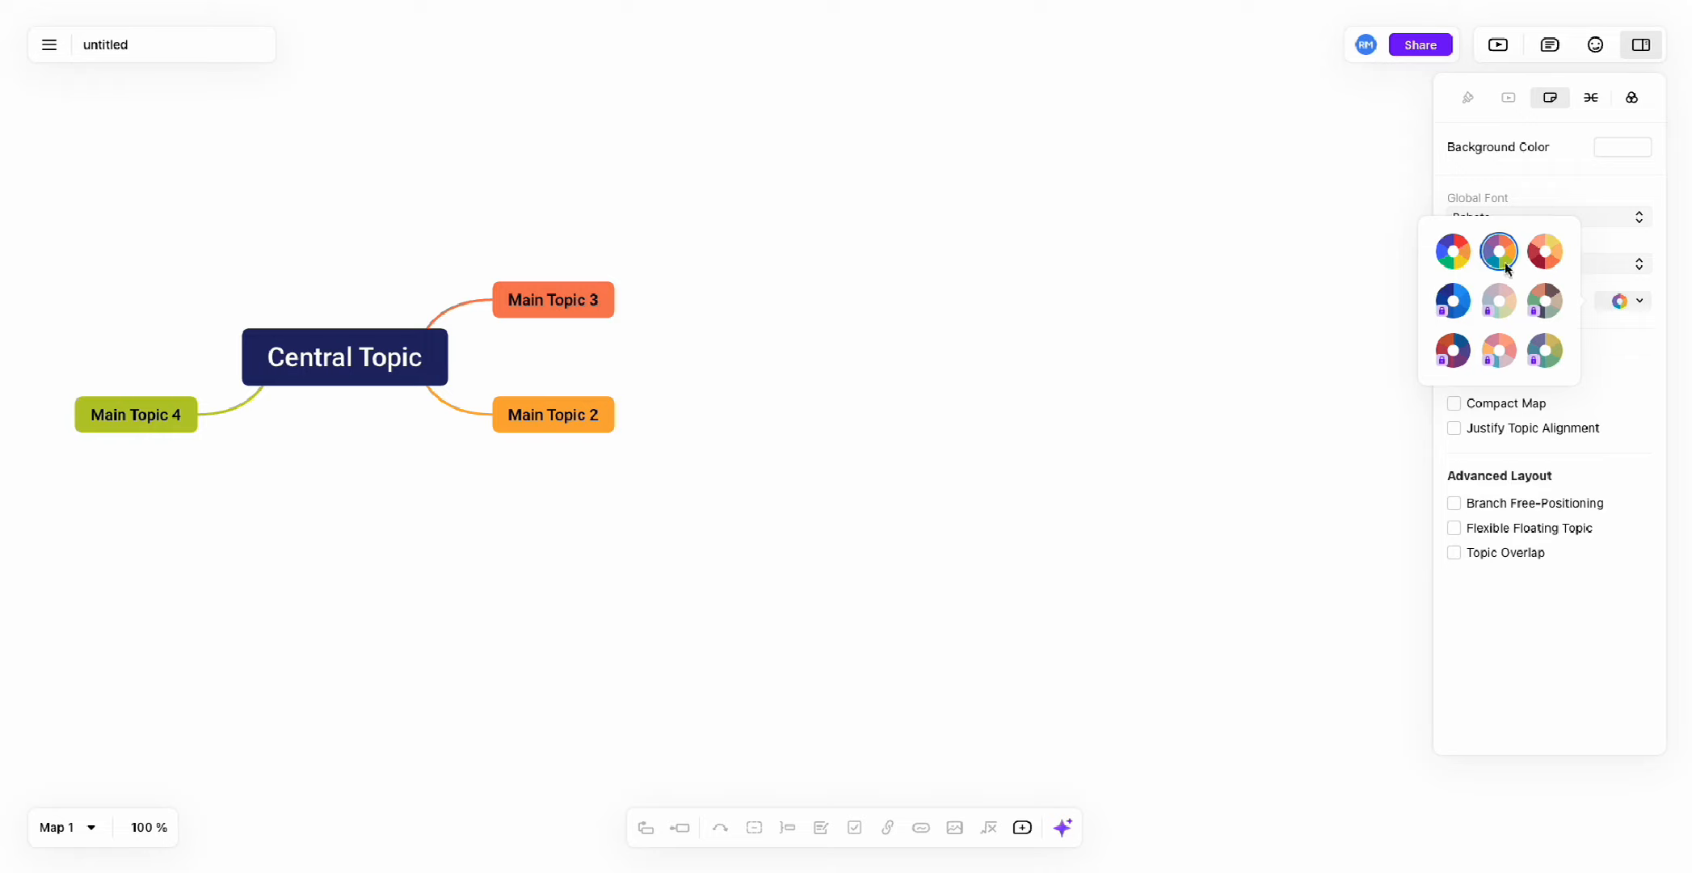
{"action": "left_click", "coordinate": [1287, 387]}
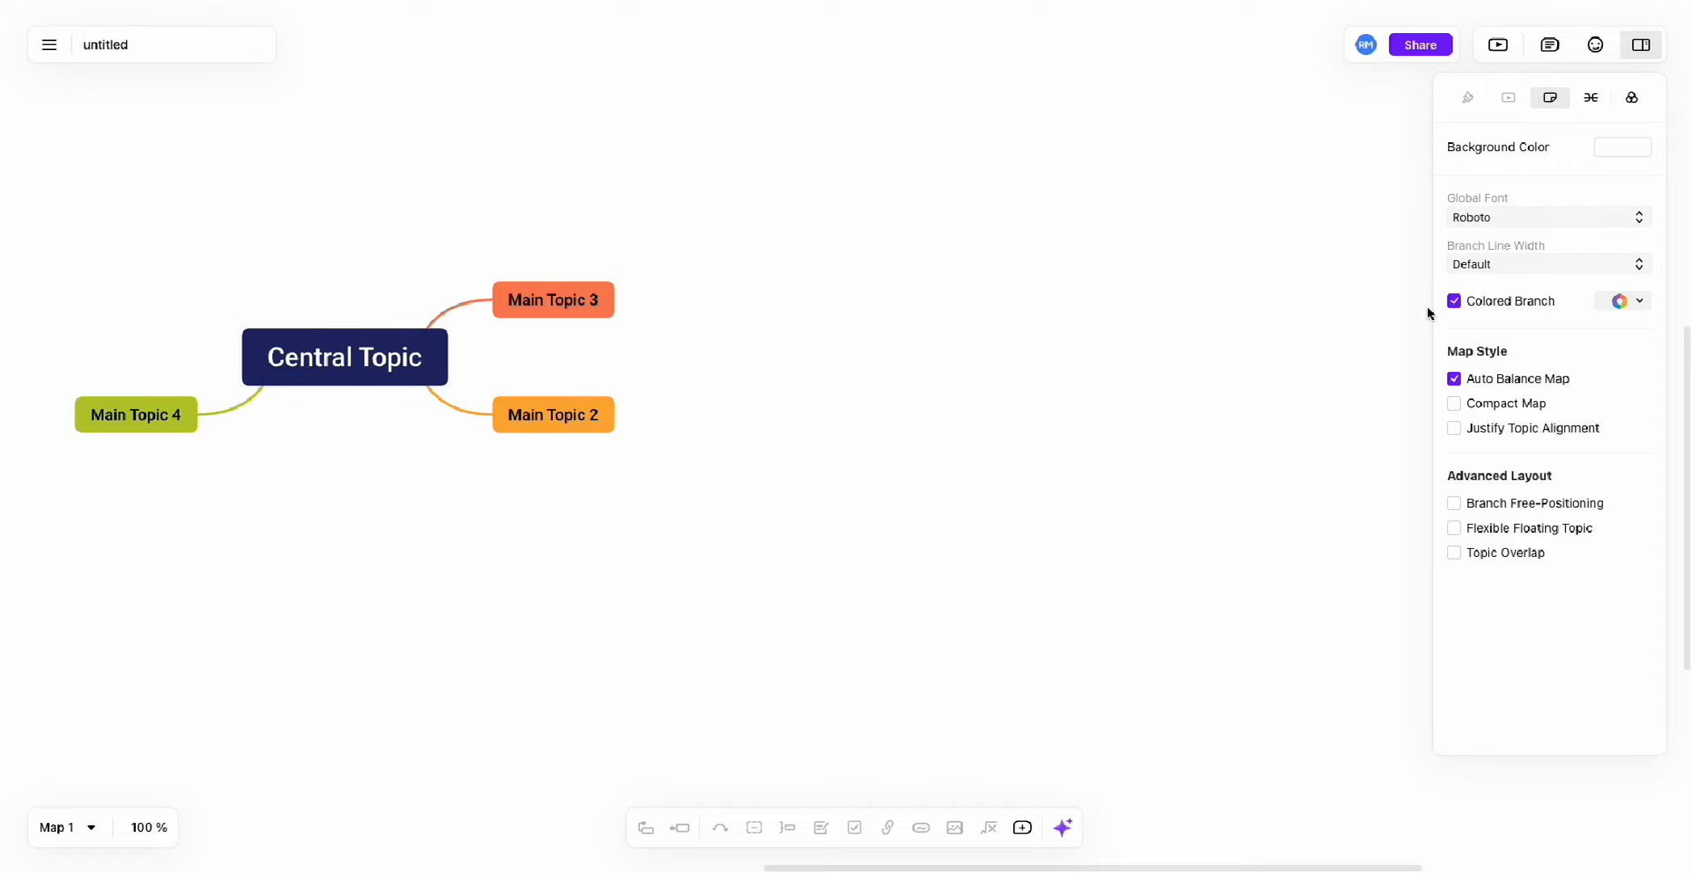
Turn Auto Balance Map off and back on to compare the two topic arrangements.
{"action": "scroll", "coordinate": [1073, 355], "scroll_direction": "left", "scroll_amount": 4}
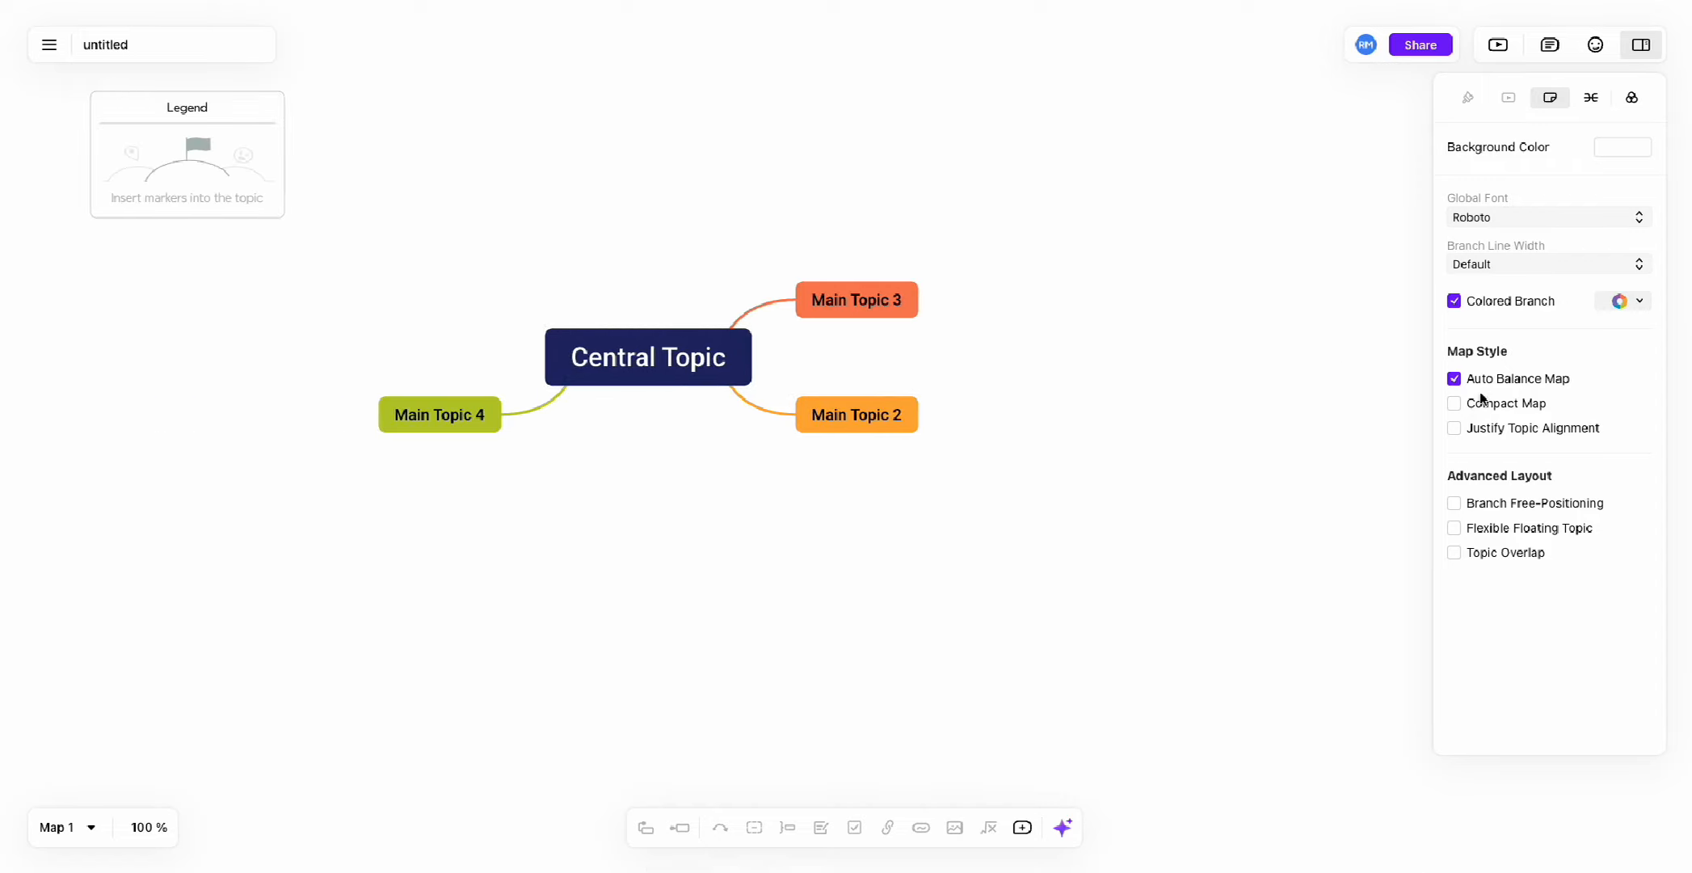
{"action": "left_click", "coordinate": [1453, 379]}
{"action": "scroll", "coordinate": [1243, 387], "scroll_direction": "right", "scroll_amount": 3}
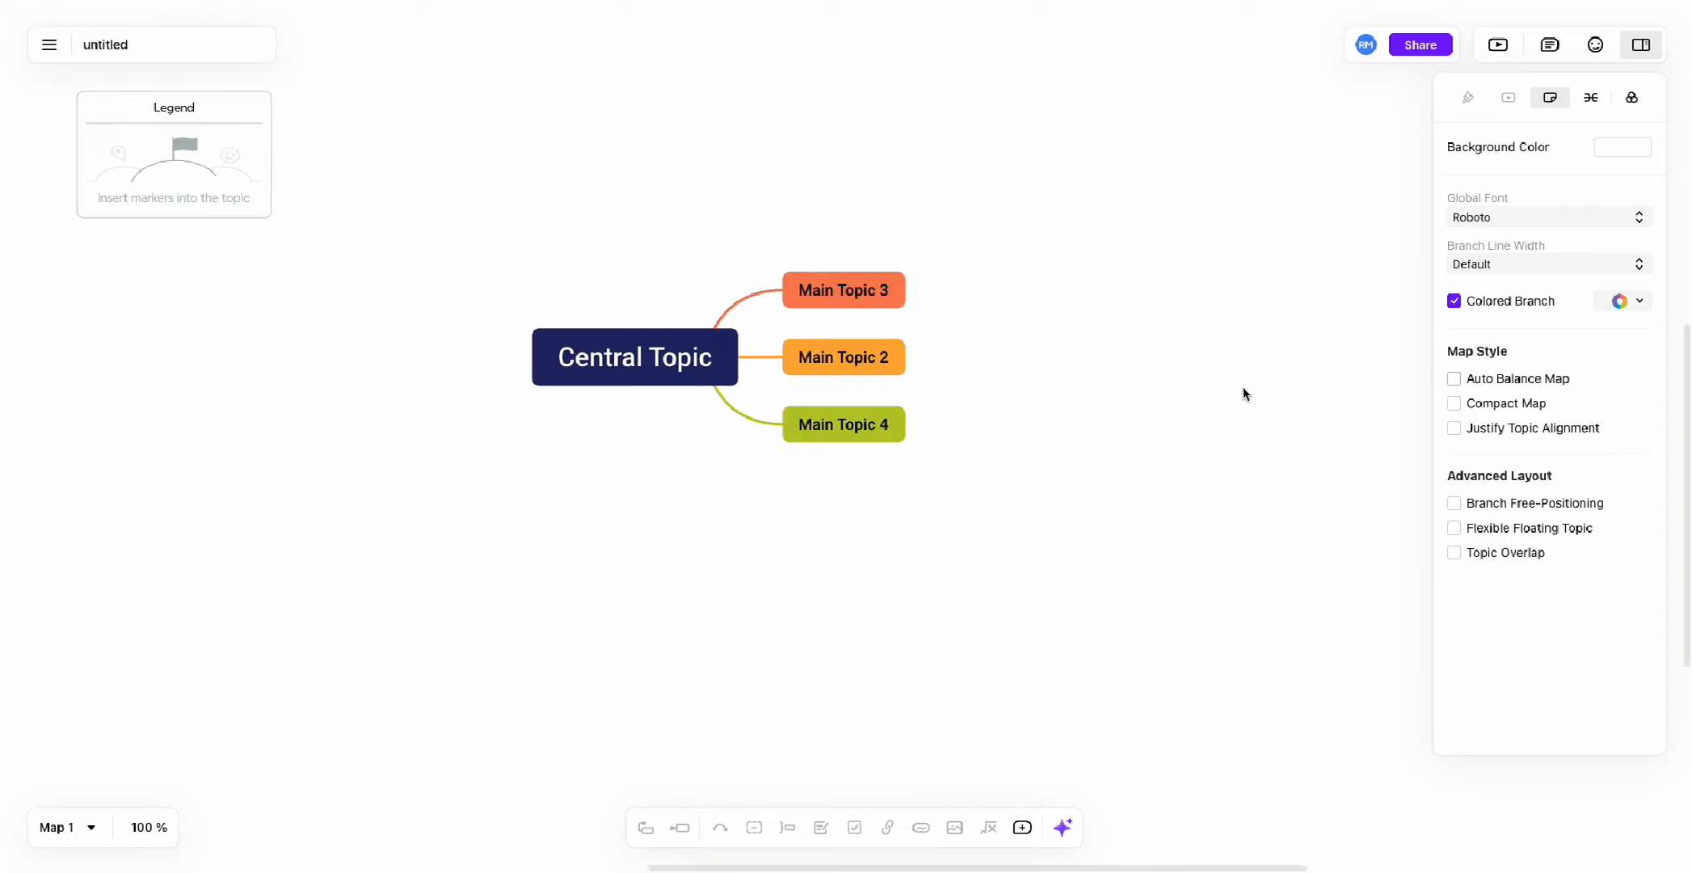
{"action": "left_click", "coordinate": [1456, 381]}
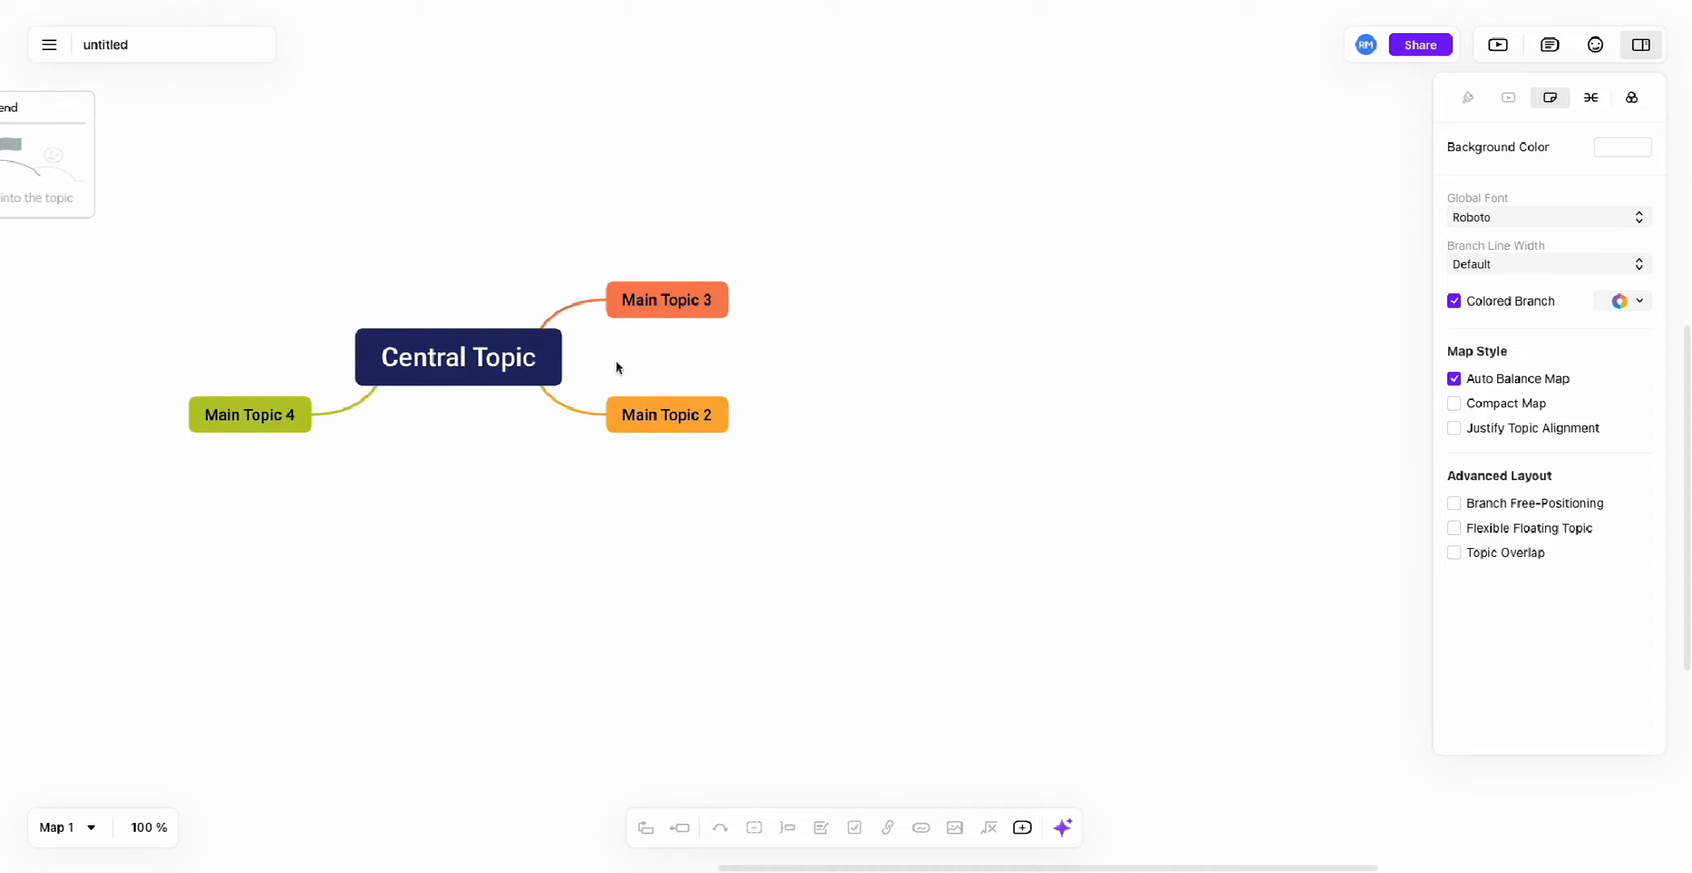
Try Compact Map, turn on Justify Topic Alignment, and switch off Compact Map and Auto Balance Map.
{"action": "left_click", "coordinate": [1455, 404]}
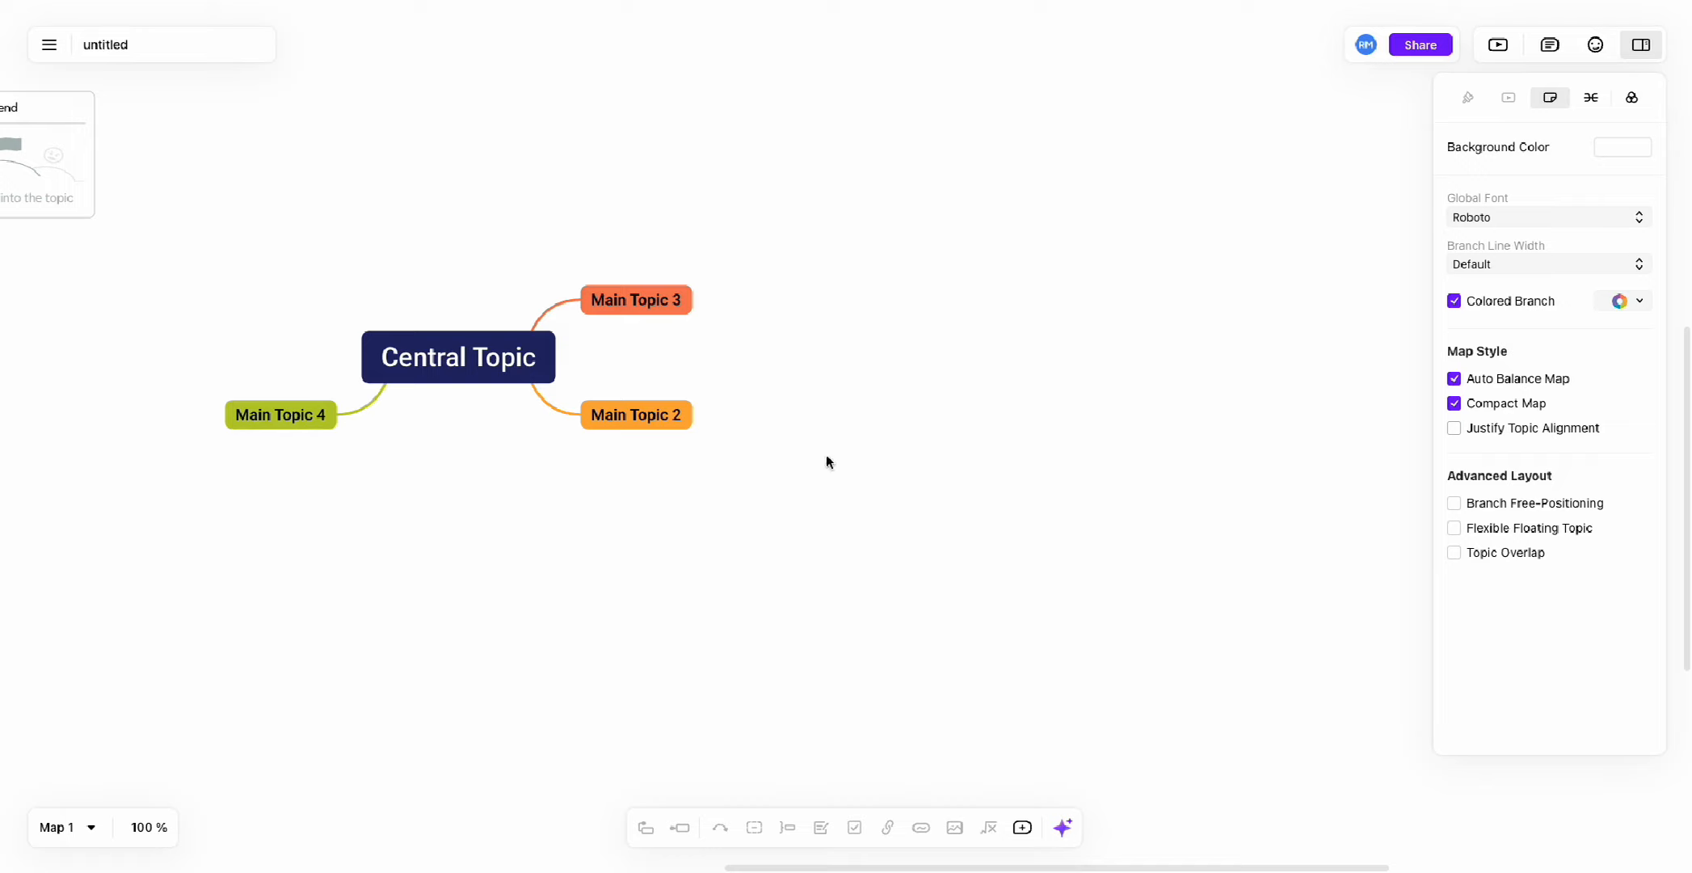
{"action": "left_click", "coordinate": [1453, 429]}
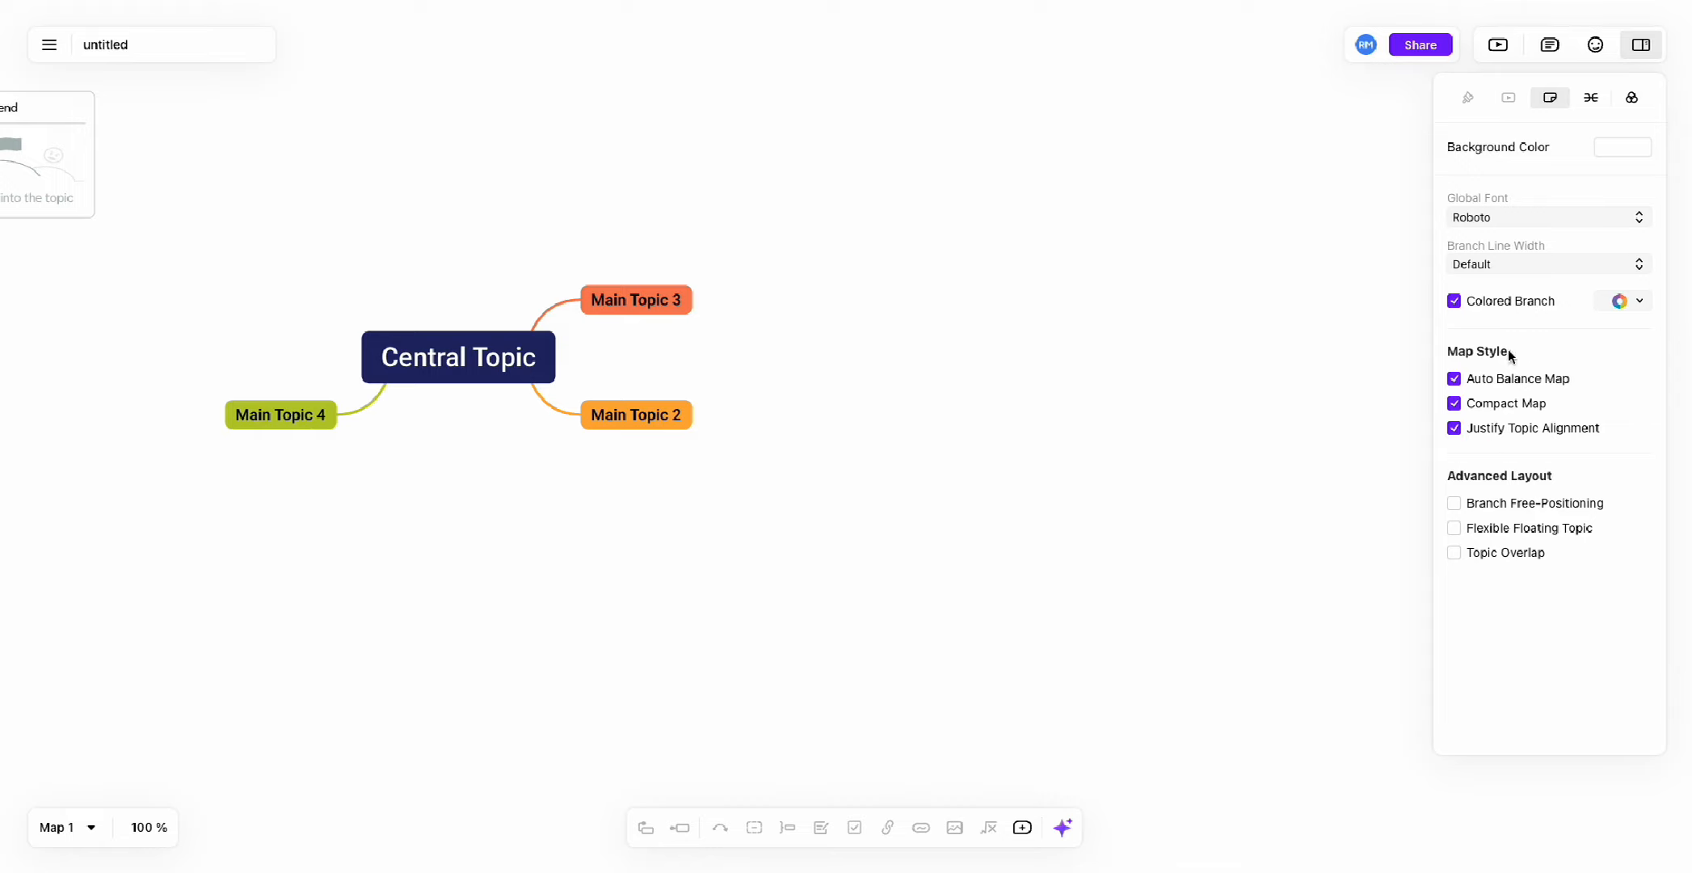
{"action": "left_click", "coordinate": [1454, 378]}
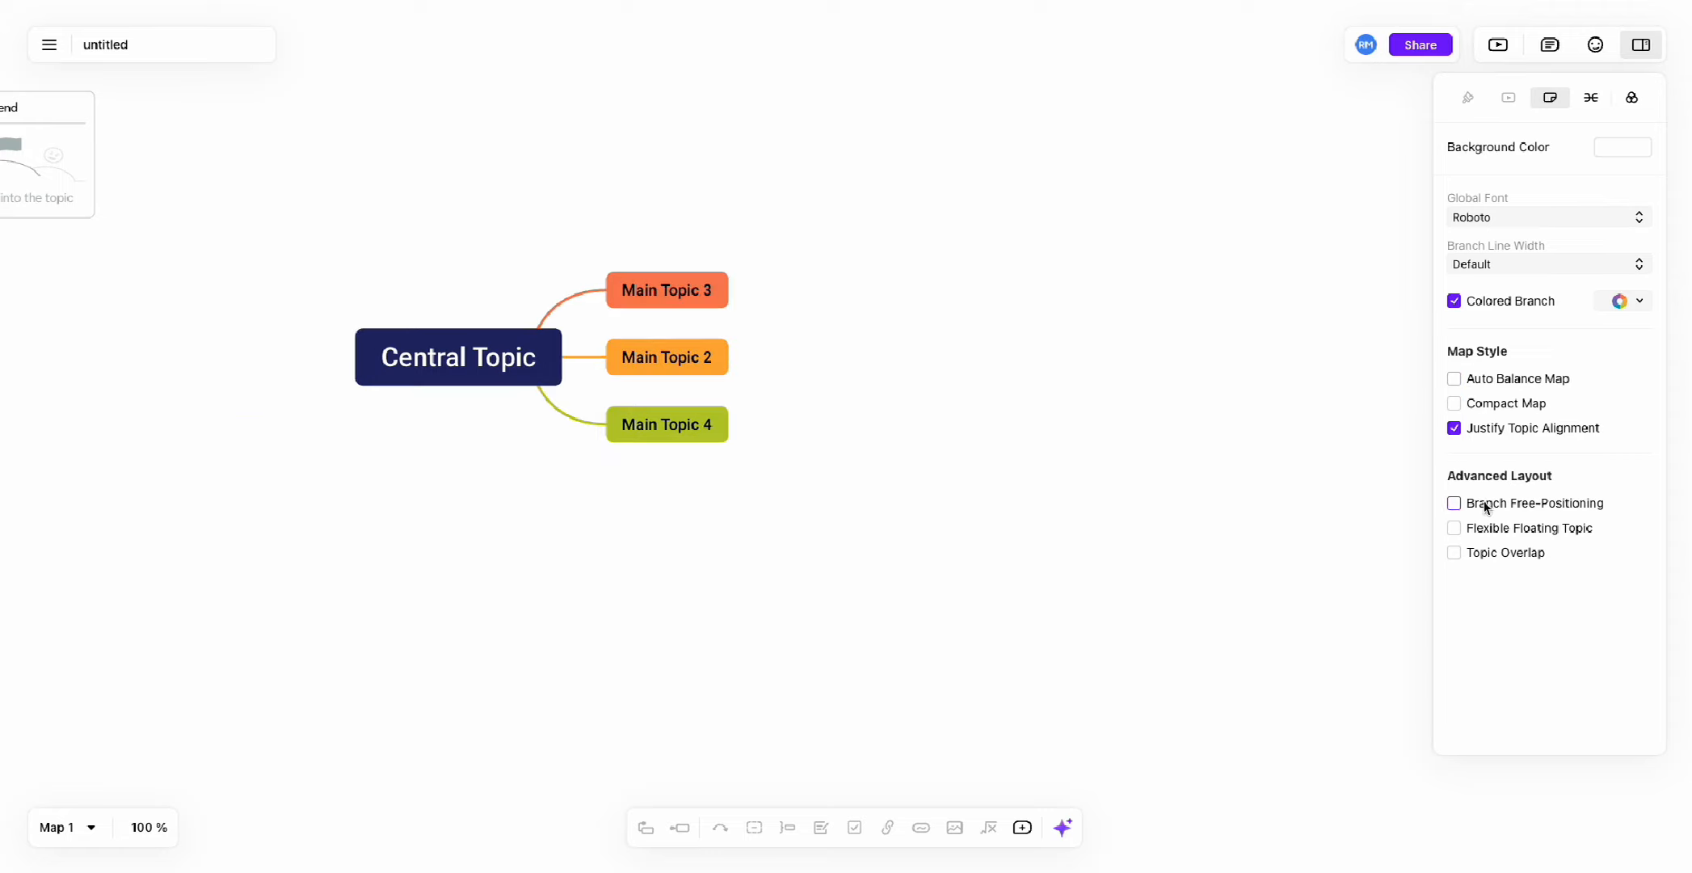
Turn on Branch Free-Positioning, move Main Topic 3 well above the central topic, and turn the option off again.
{"action": "left_click", "coordinate": [1453, 502]}
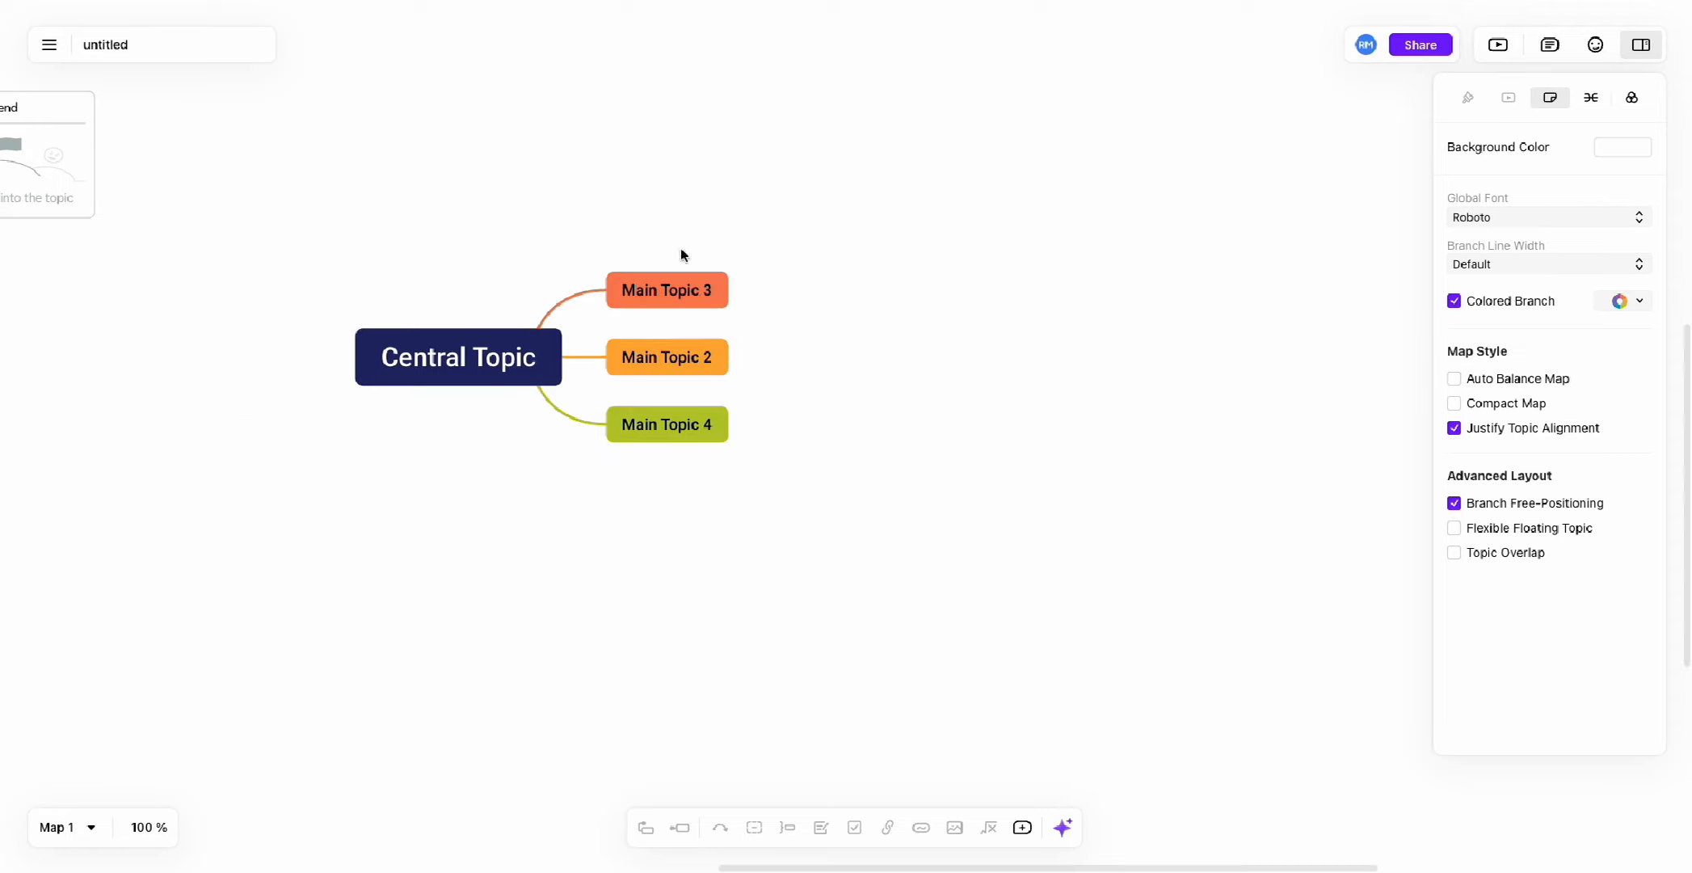
{"action": "left_click_drag", "start_coordinate": [661, 287], "coordinate": [623, 120]}
{"action": "left_click", "coordinate": [1159, 326]}
{"action": "left_click", "coordinate": [1113, 362]}
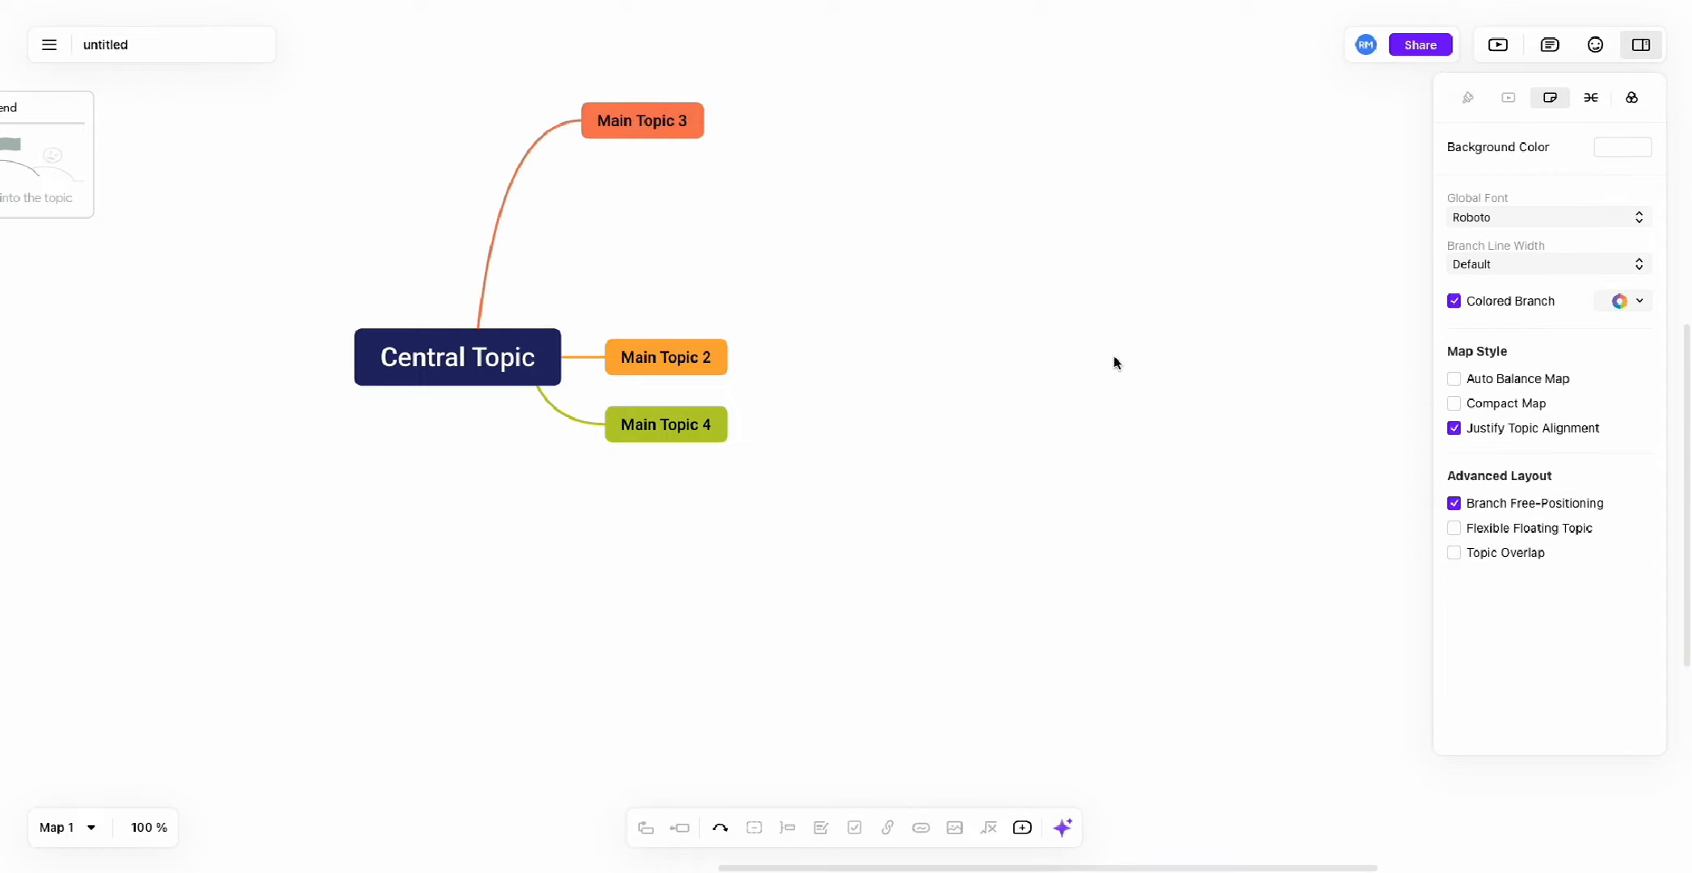
{"action": "left_click", "coordinate": [1454, 503]}
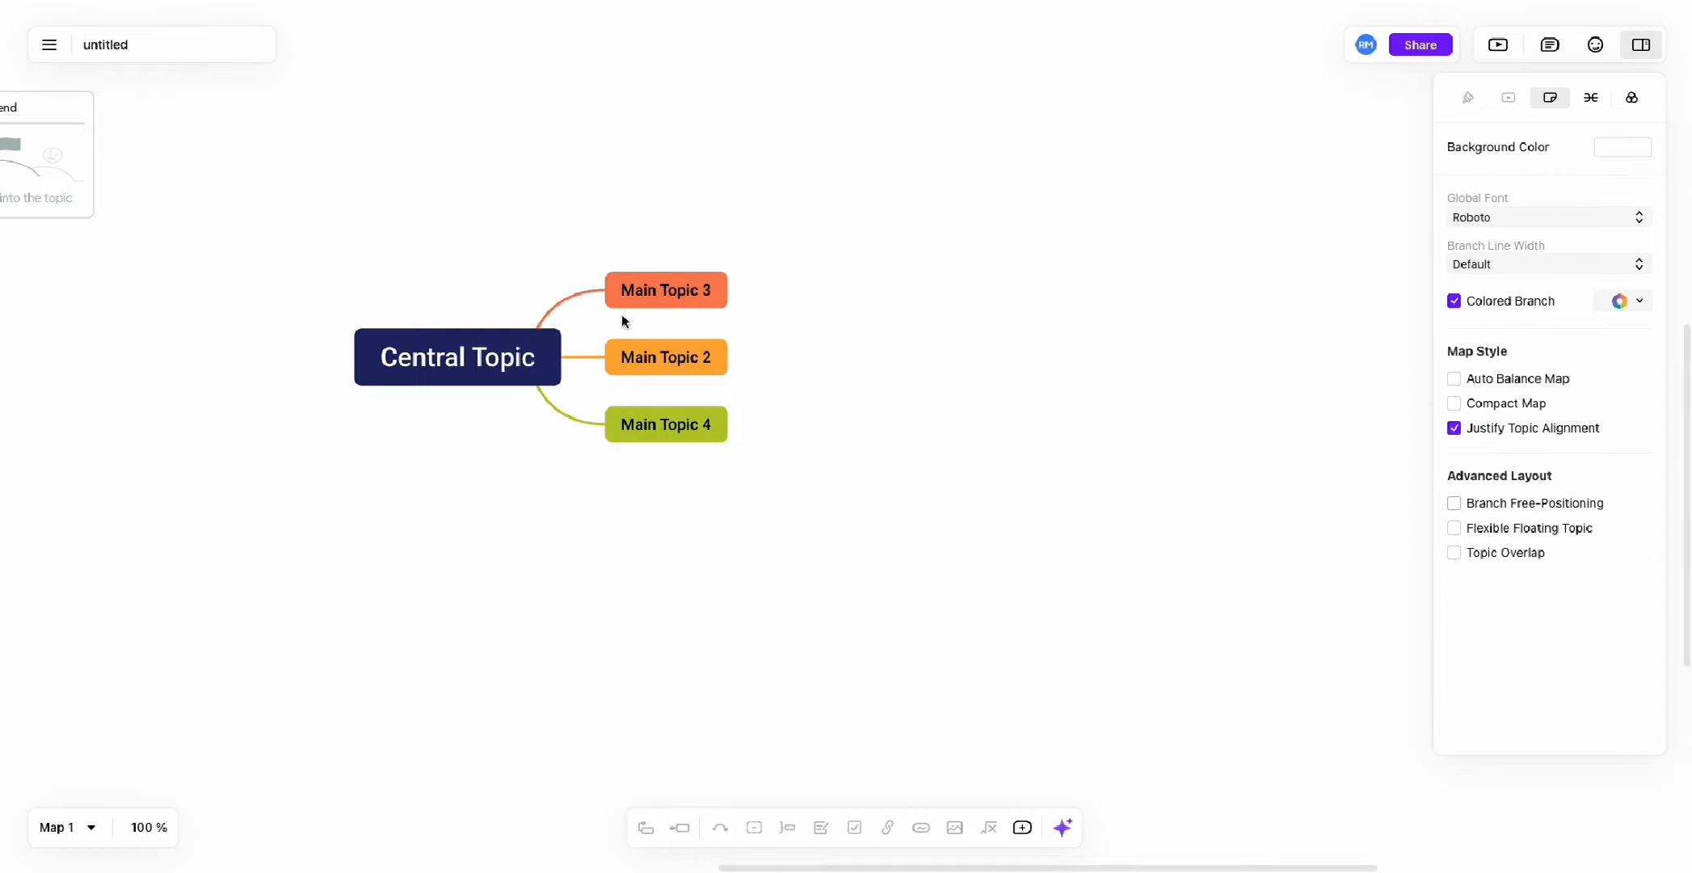
Toggle Branch Free-Positioning on and off several times, leaving it off.
{"action": "left_click", "coordinate": [1454, 503]}
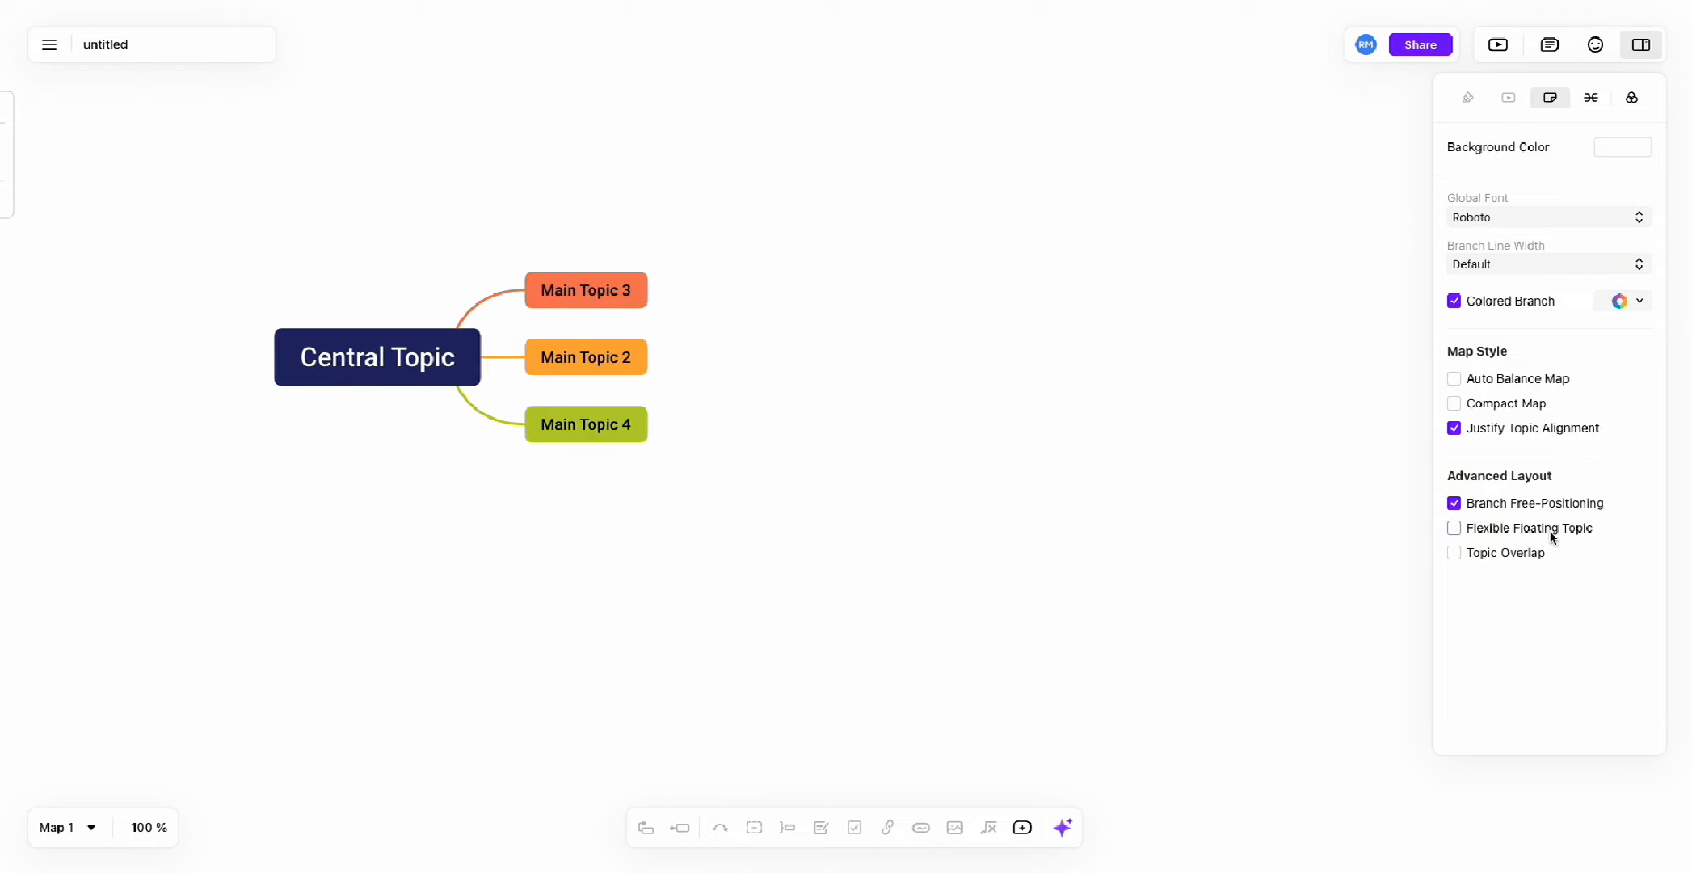
{"action": "left_click", "coordinate": [1455, 504]}
{"action": "left_click", "coordinate": [1455, 504]}
{"action": "left_click", "coordinate": [1455, 504]}
{"action": "left_click", "coordinate": [1453, 503]}
Try to move Main Topic 3 up to a spot above the central topic.
{"action": "left_click", "coordinate": [614, 295]}
{"action": "left_click_drag", "start_coordinate": [610, 290], "coordinate": [500, 204]}
{"action": "left_click_drag", "start_coordinate": [493, 206], "coordinate": [519, 205]}
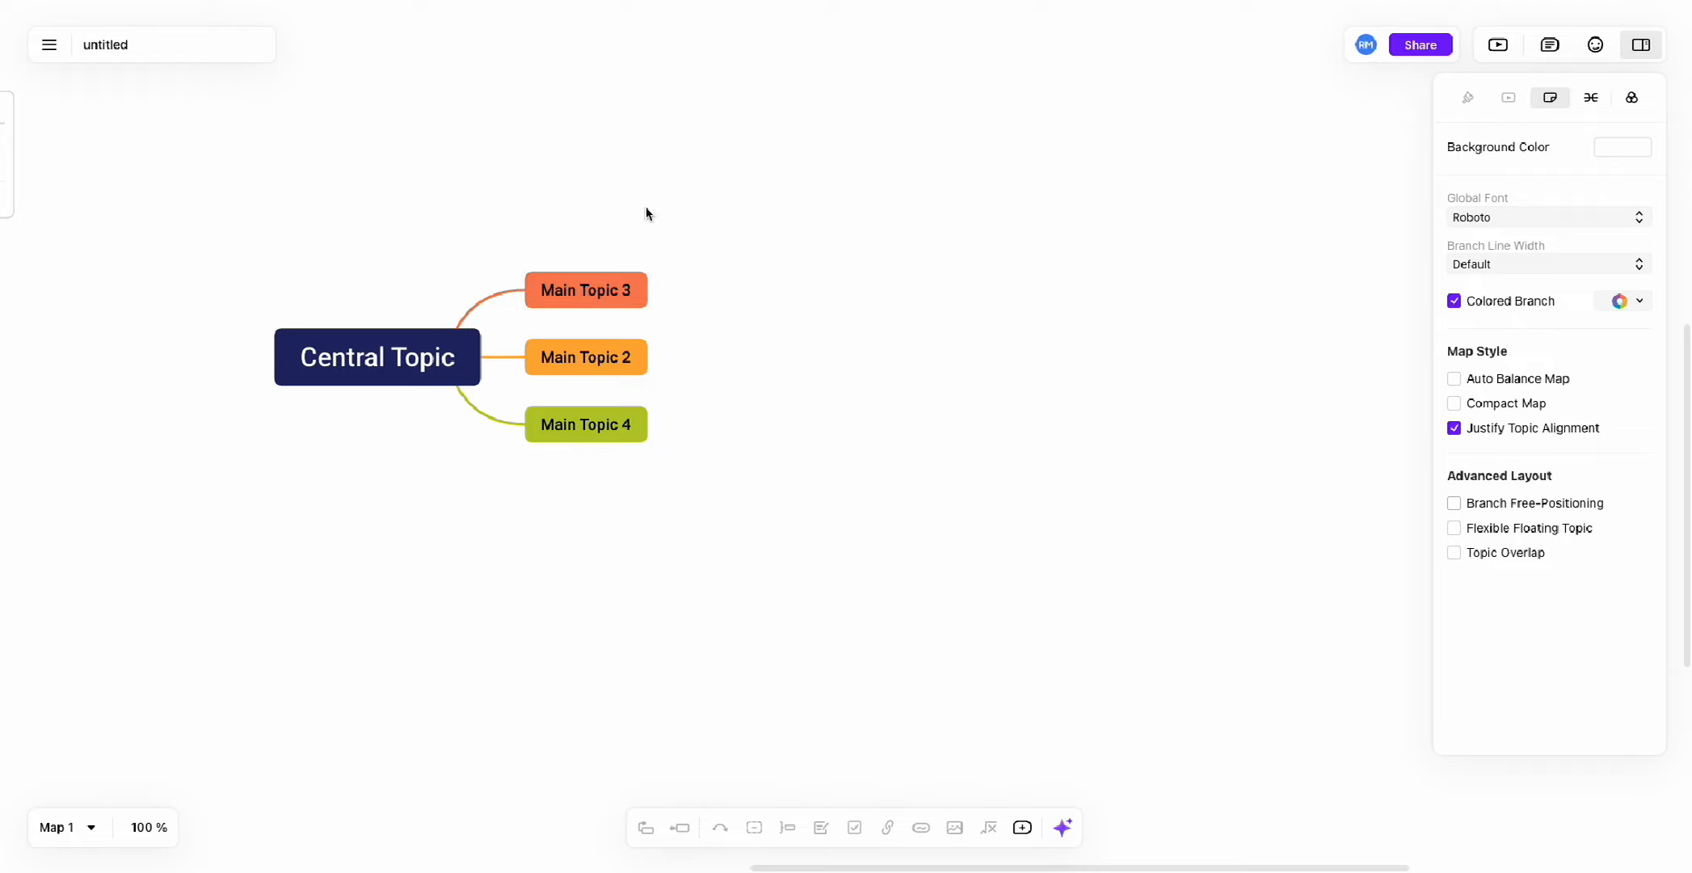
Turn on Flexible Floating Topic, pull Main Topic 3 away from its branch as a floating topic, and undo the layout changes.
{"action": "left_click", "coordinate": [1453, 528]}
{"action": "left_click_drag", "start_coordinate": [645, 293], "coordinate": [833, 235]}
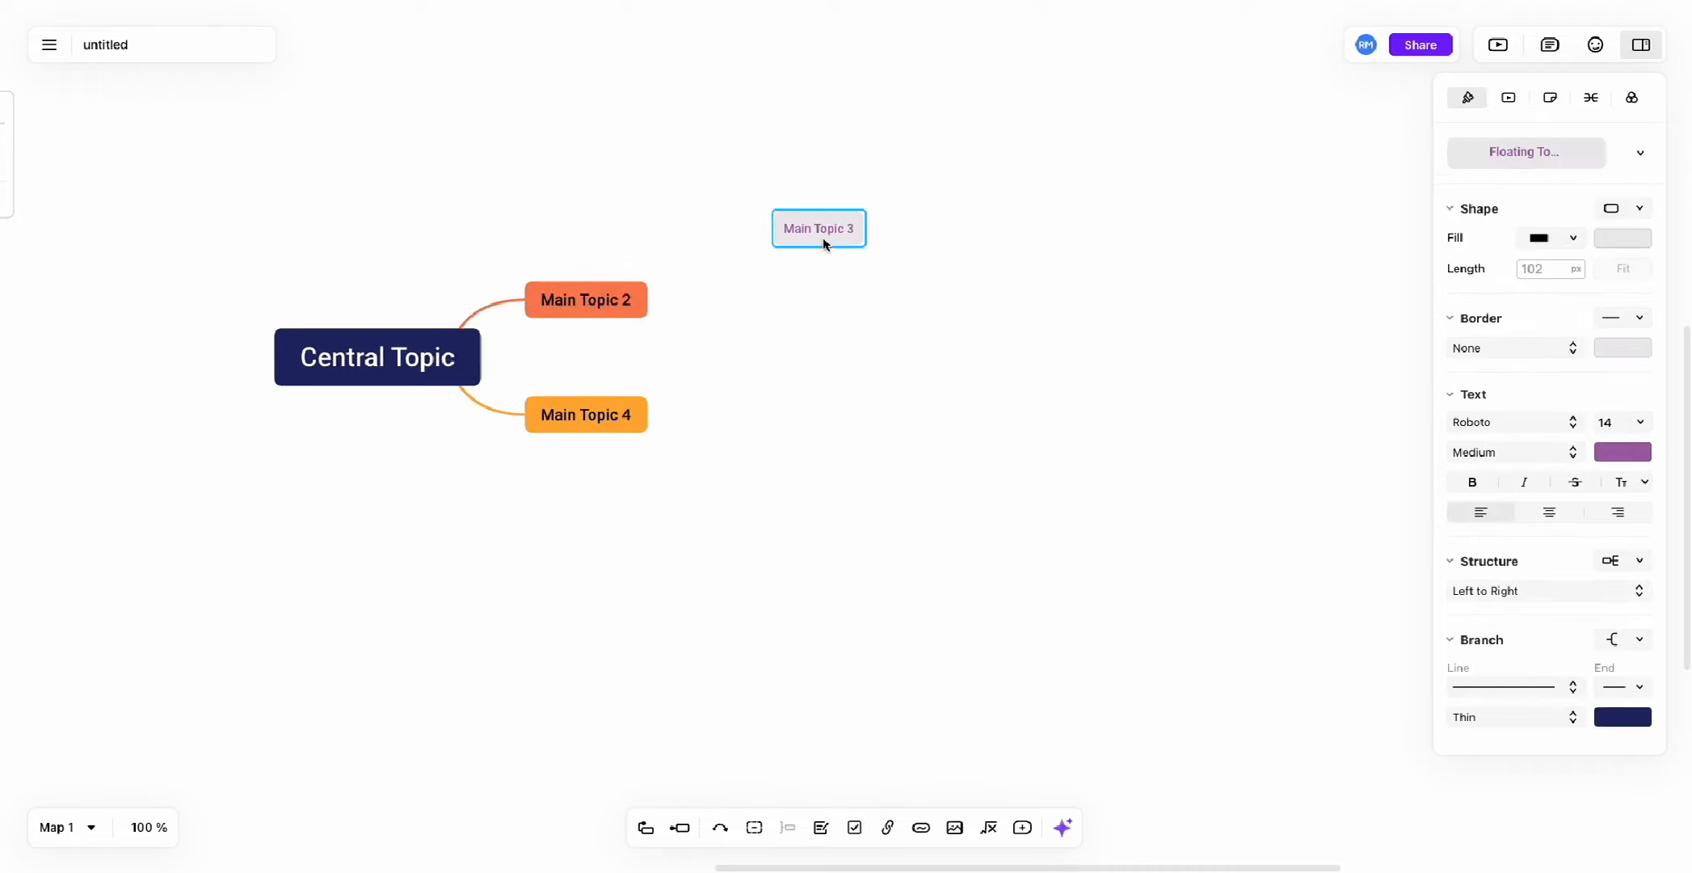
{"action": "key", "text": "super+z"}
{"action": "left_click", "coordinate": [1012, 345]}
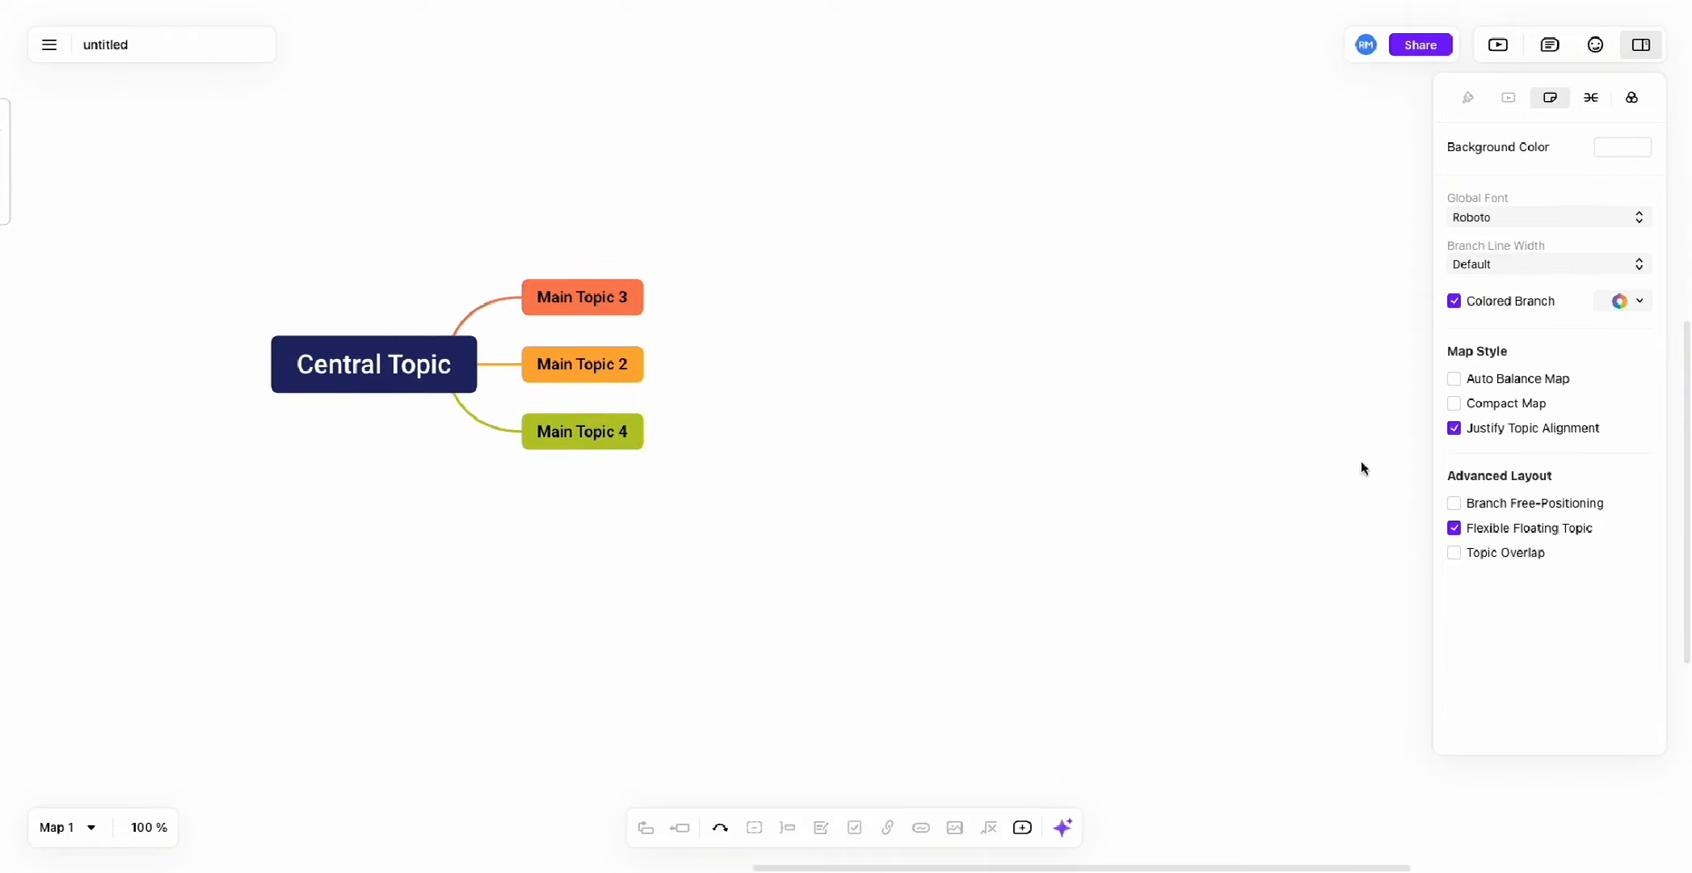
{"action": "left_click", "coordinate": [1454, 502]}
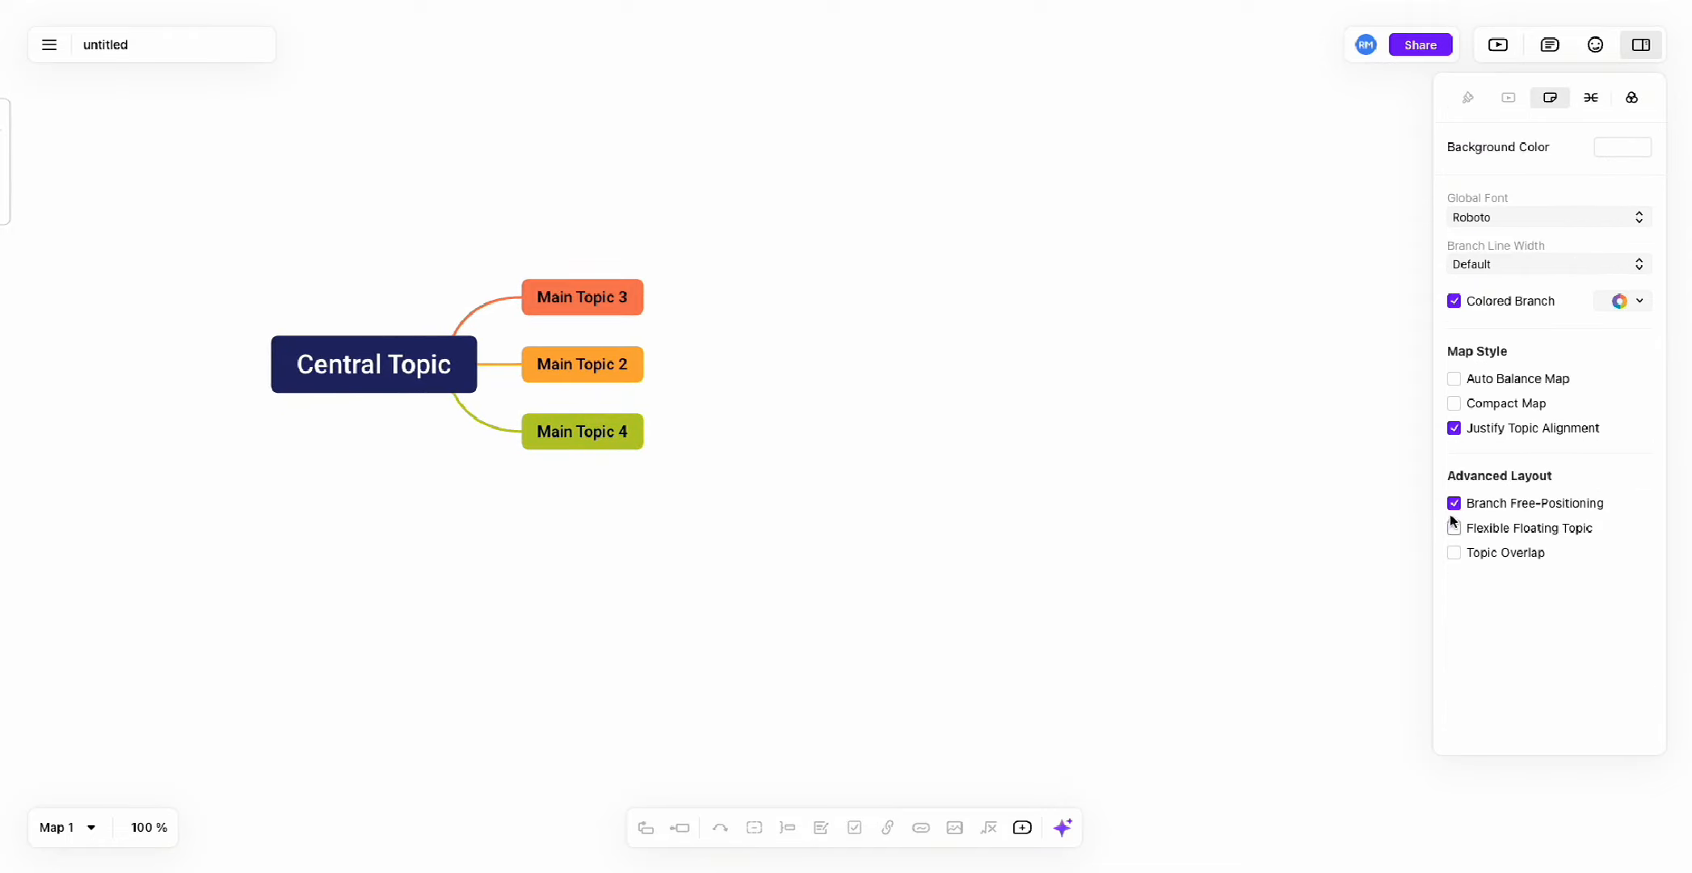
{"action": "key", "text": "super+z"}
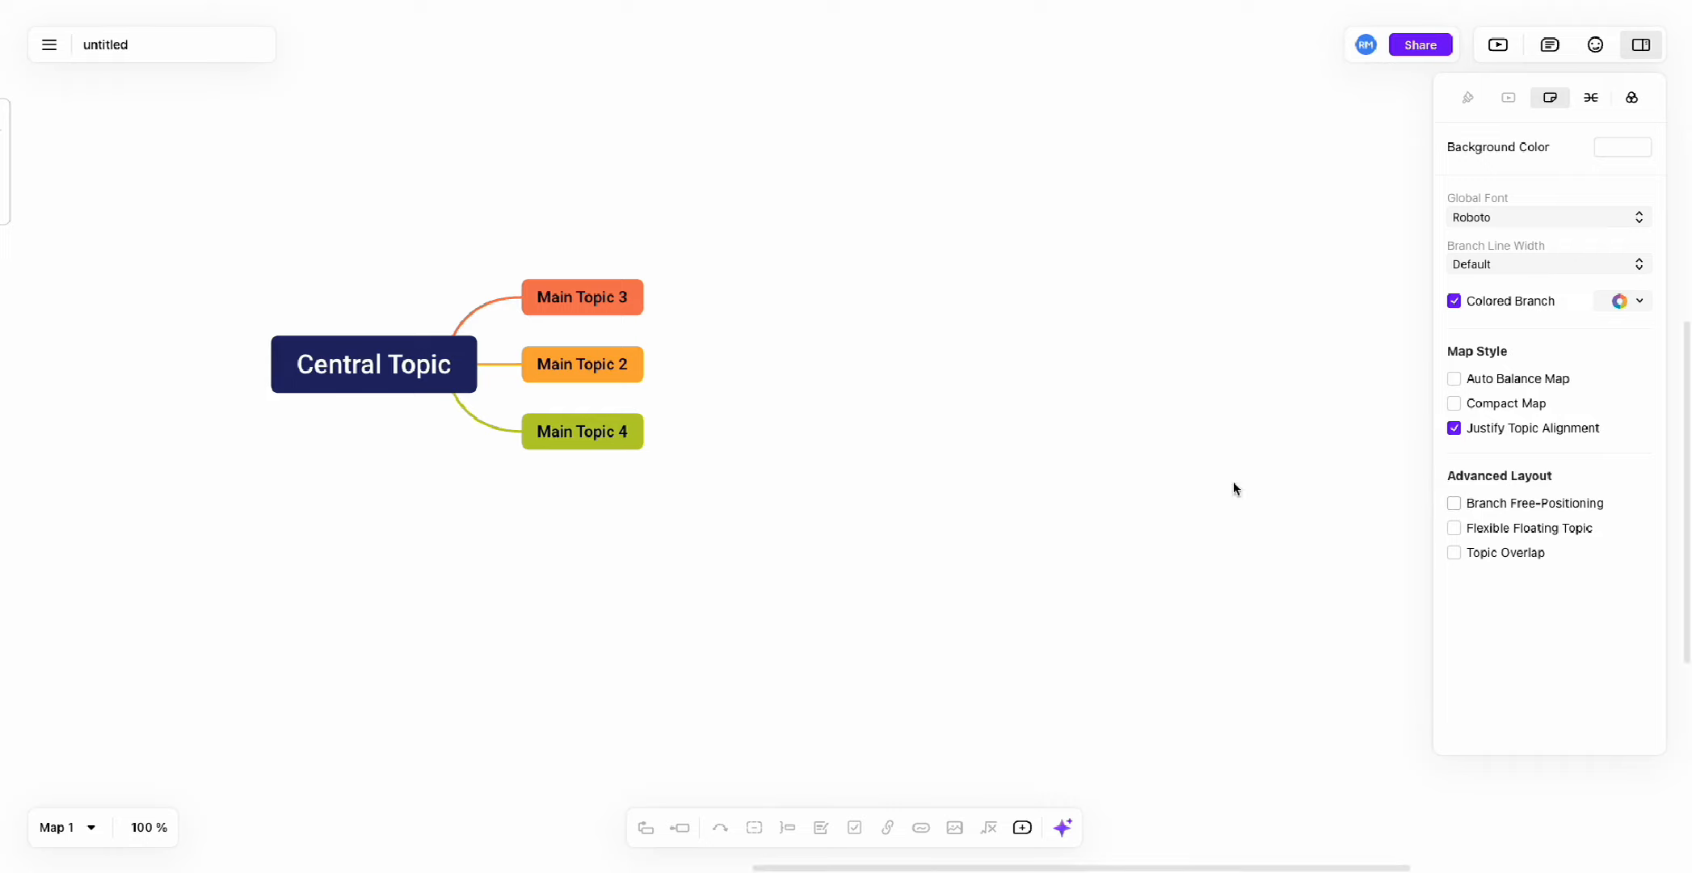
Turn on Topic Overlap and try to move Main Topic 3 onto Main Topic 2.
{"action": "left_click", "coordinate": [1452, 553]}
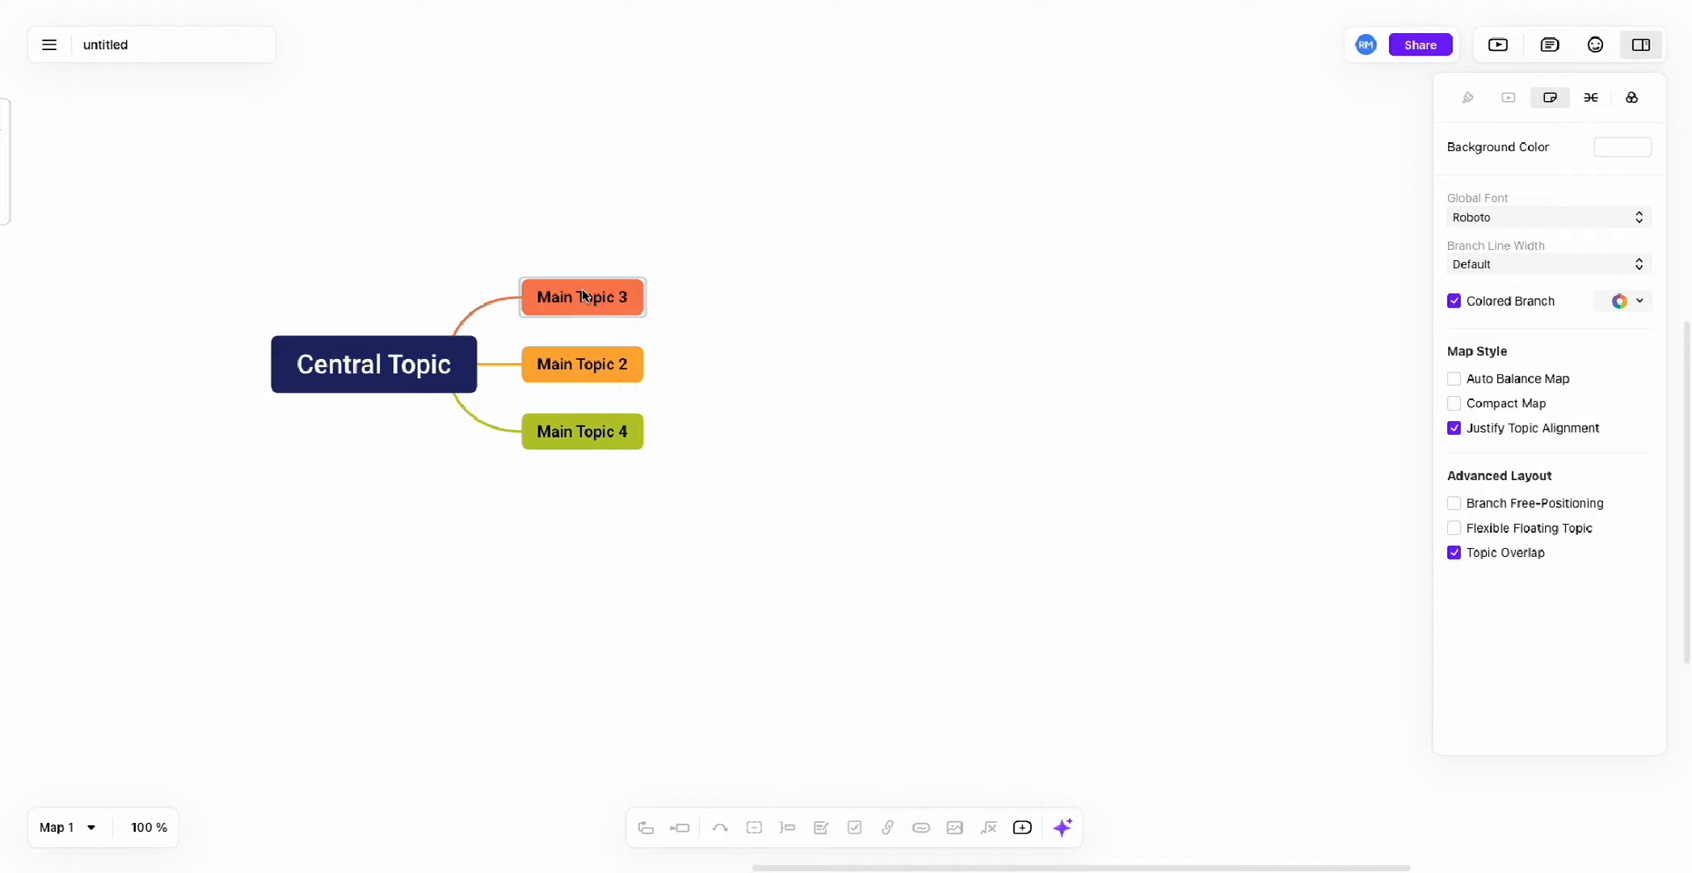
{"action": "left_click_drag", "start_coordinate": [581, 298], "coordinate": [585, 363]}
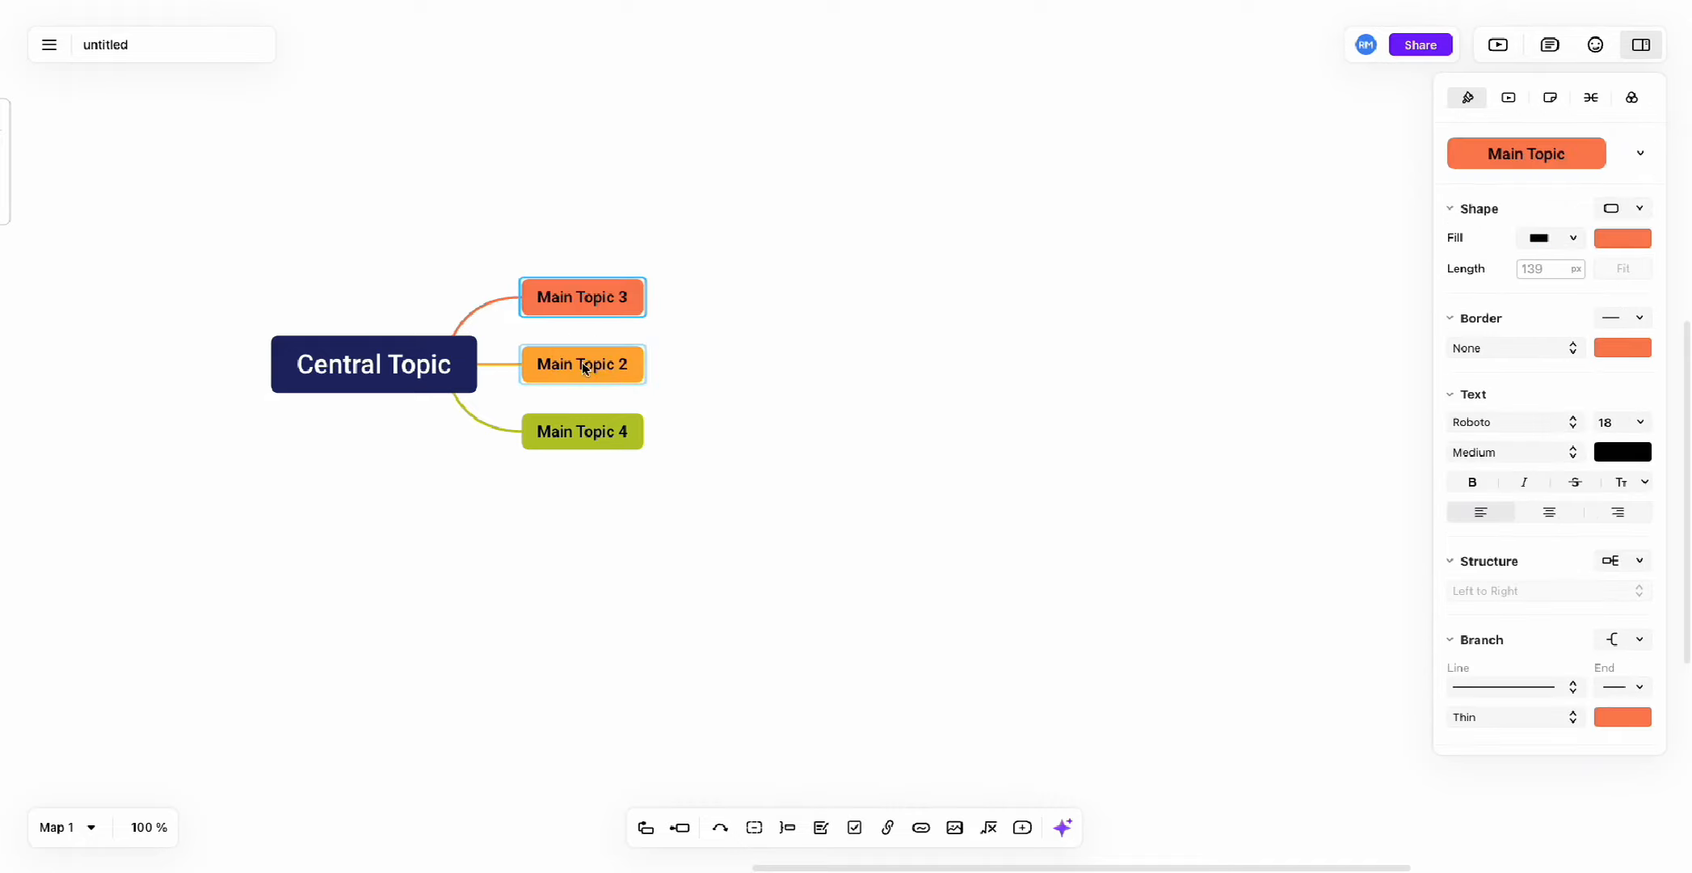
{"action": "left_click", "coordinate": [902, 344]}
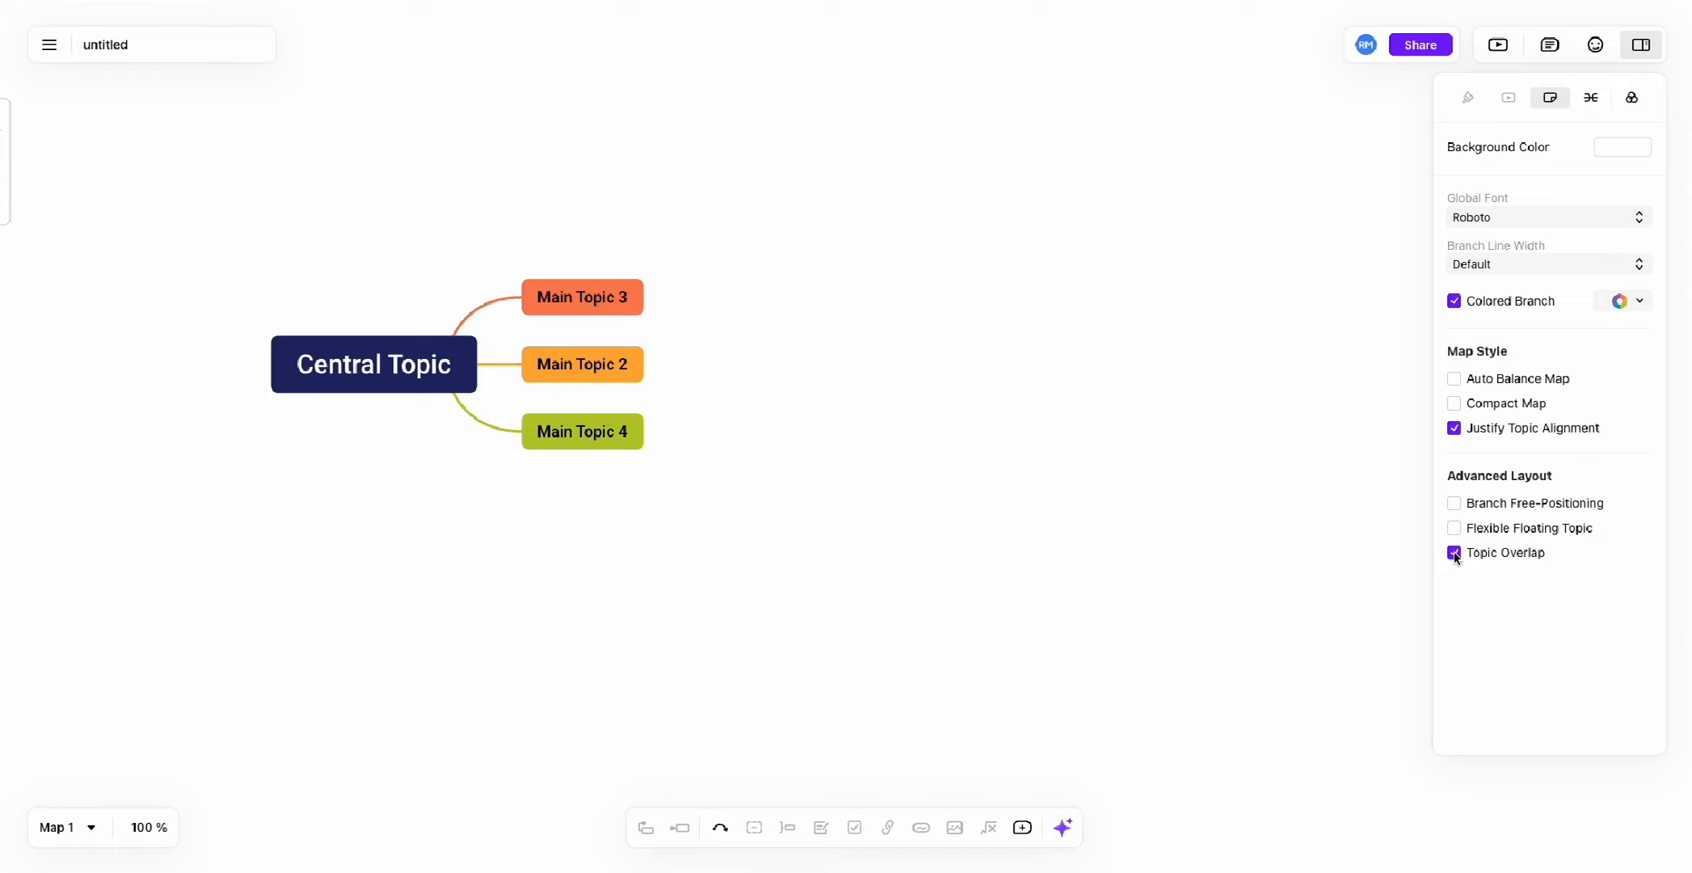
Try Mind Map structures with circular, hexagonal and hand-drawn topics, ending on the first Mind Map structure with filled topics.
{"action": "left_click", "coordinate": [1589, 98]}
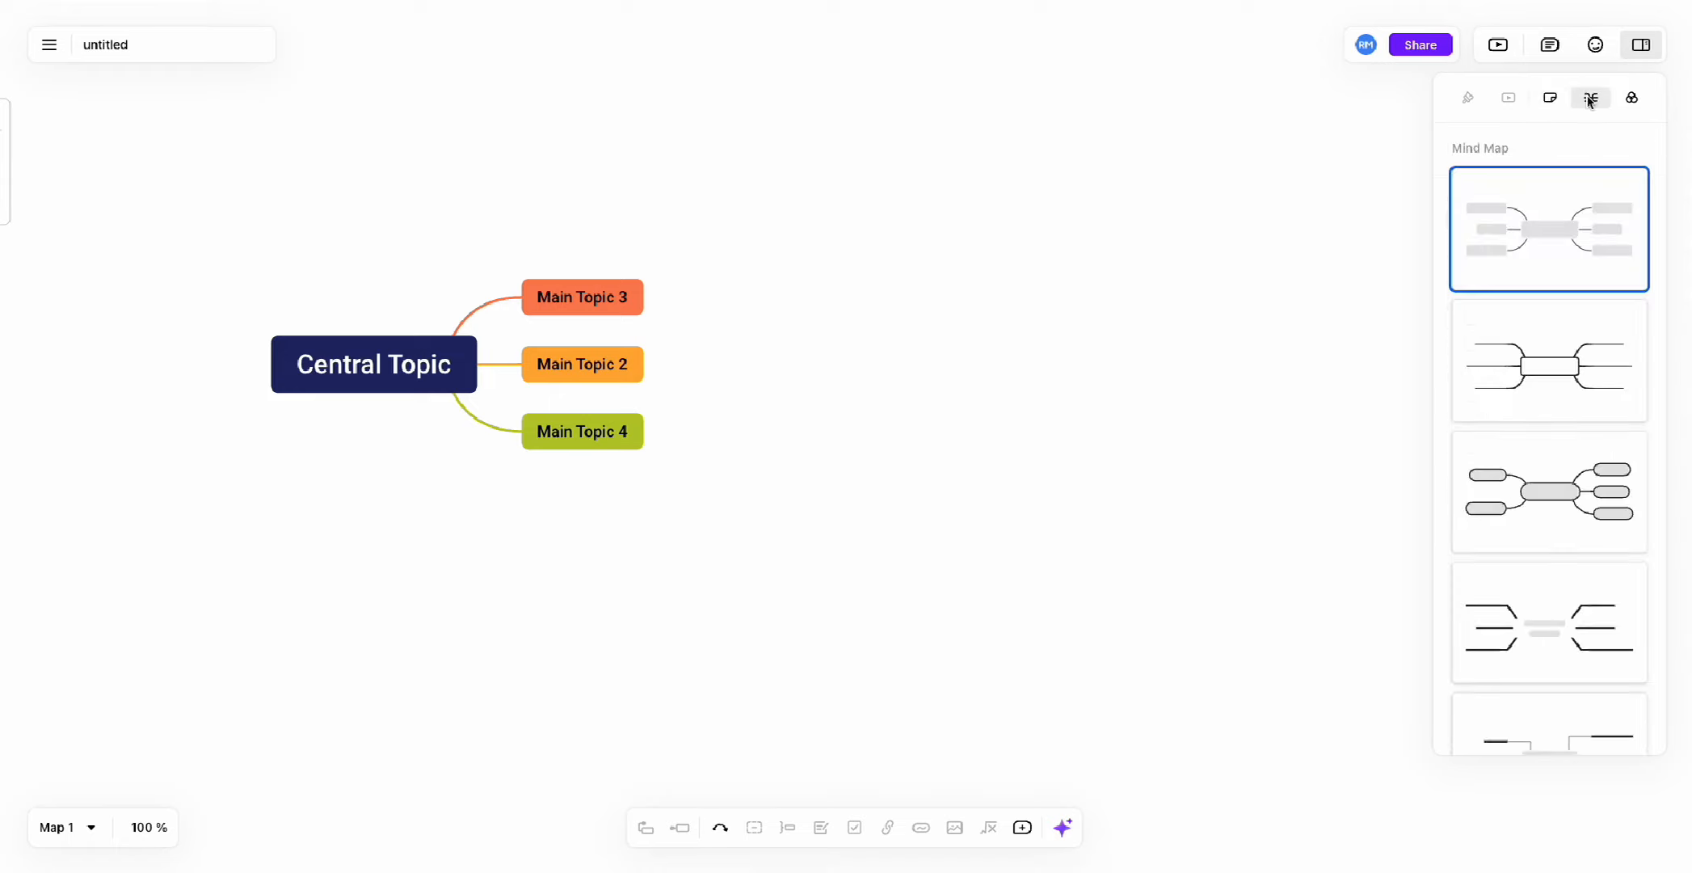
{"action": "scroll", "coordinate": [1564, 322], "scroll_direction": "down", "scroll_amount": 8}
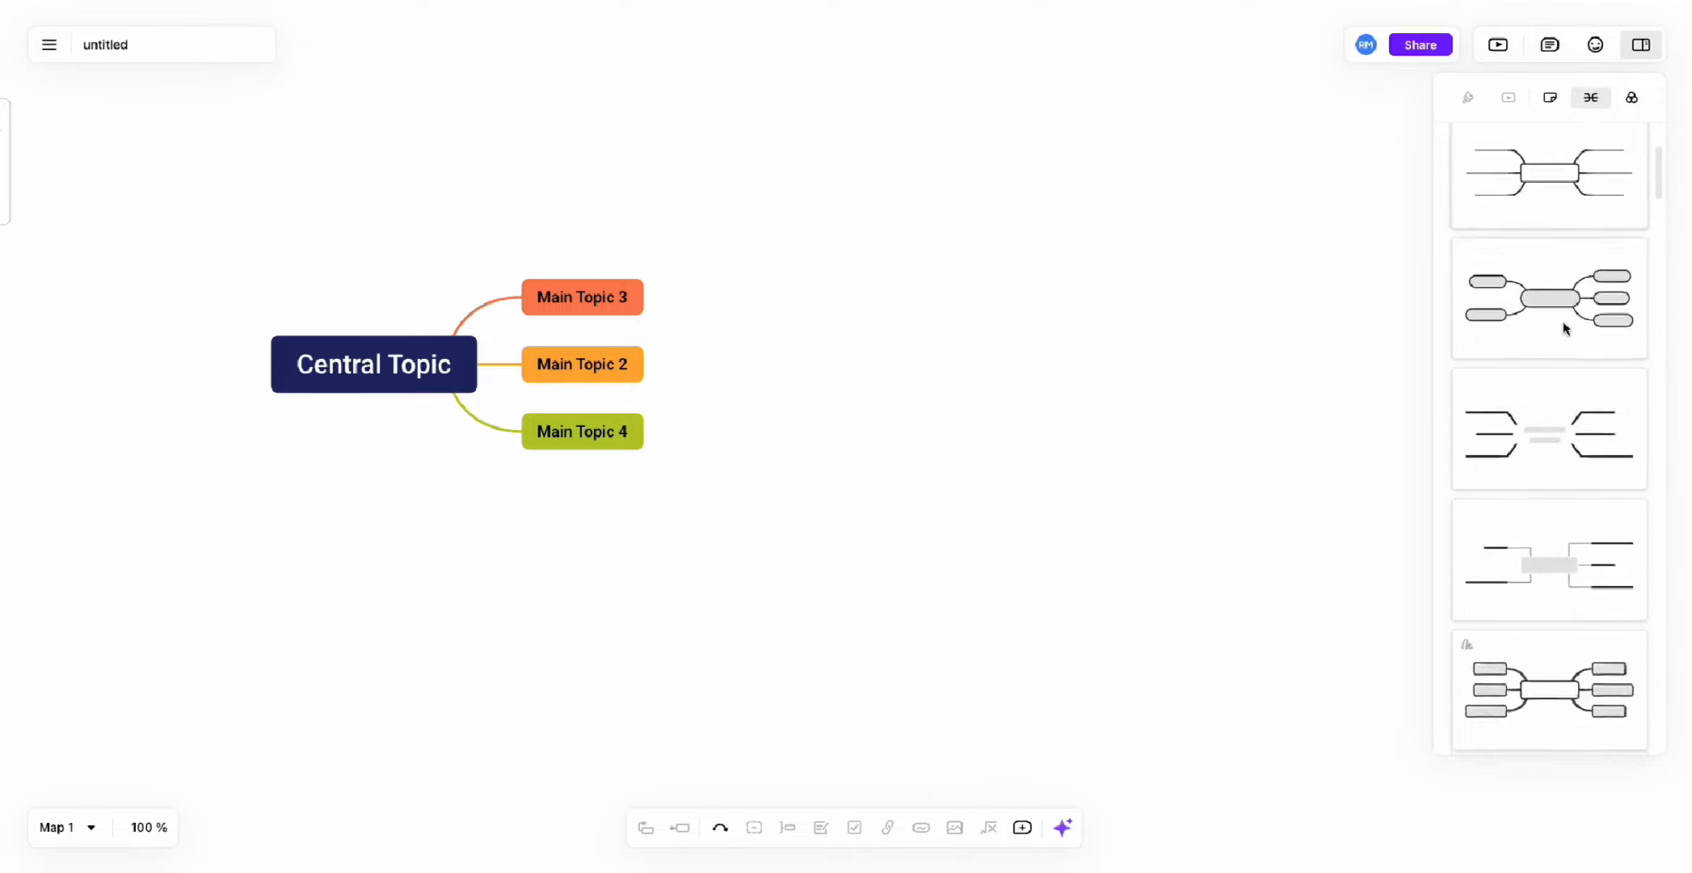
{"action": "left_click", "coordinate": [1562, 395]}
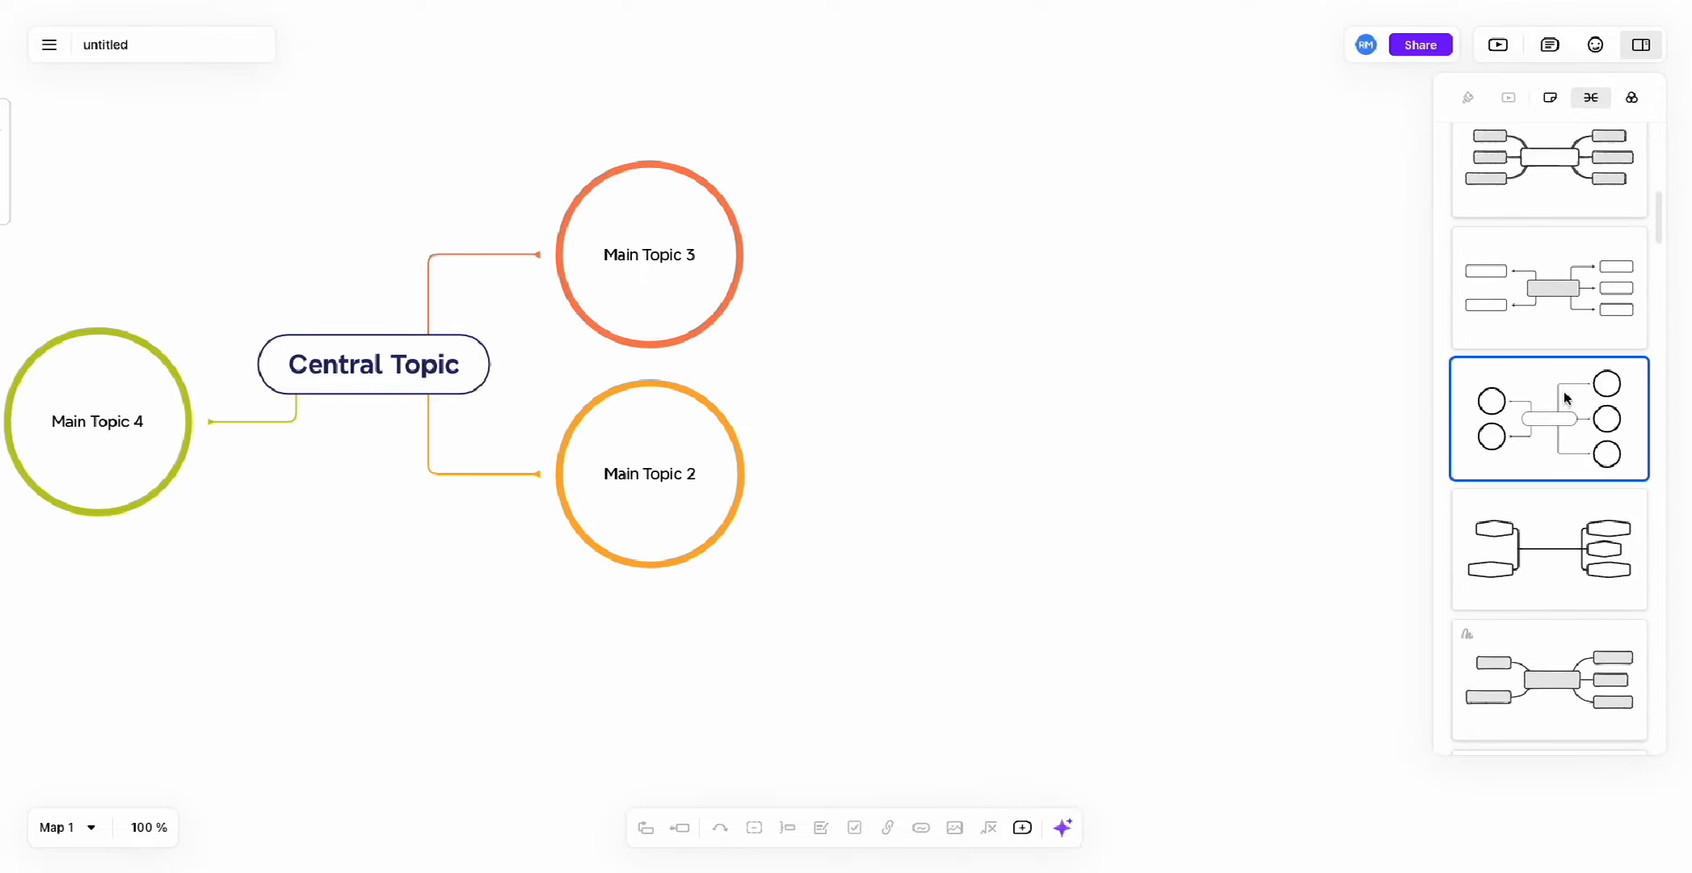
{"action": "left_click", "coordinate": [1499, 552]}
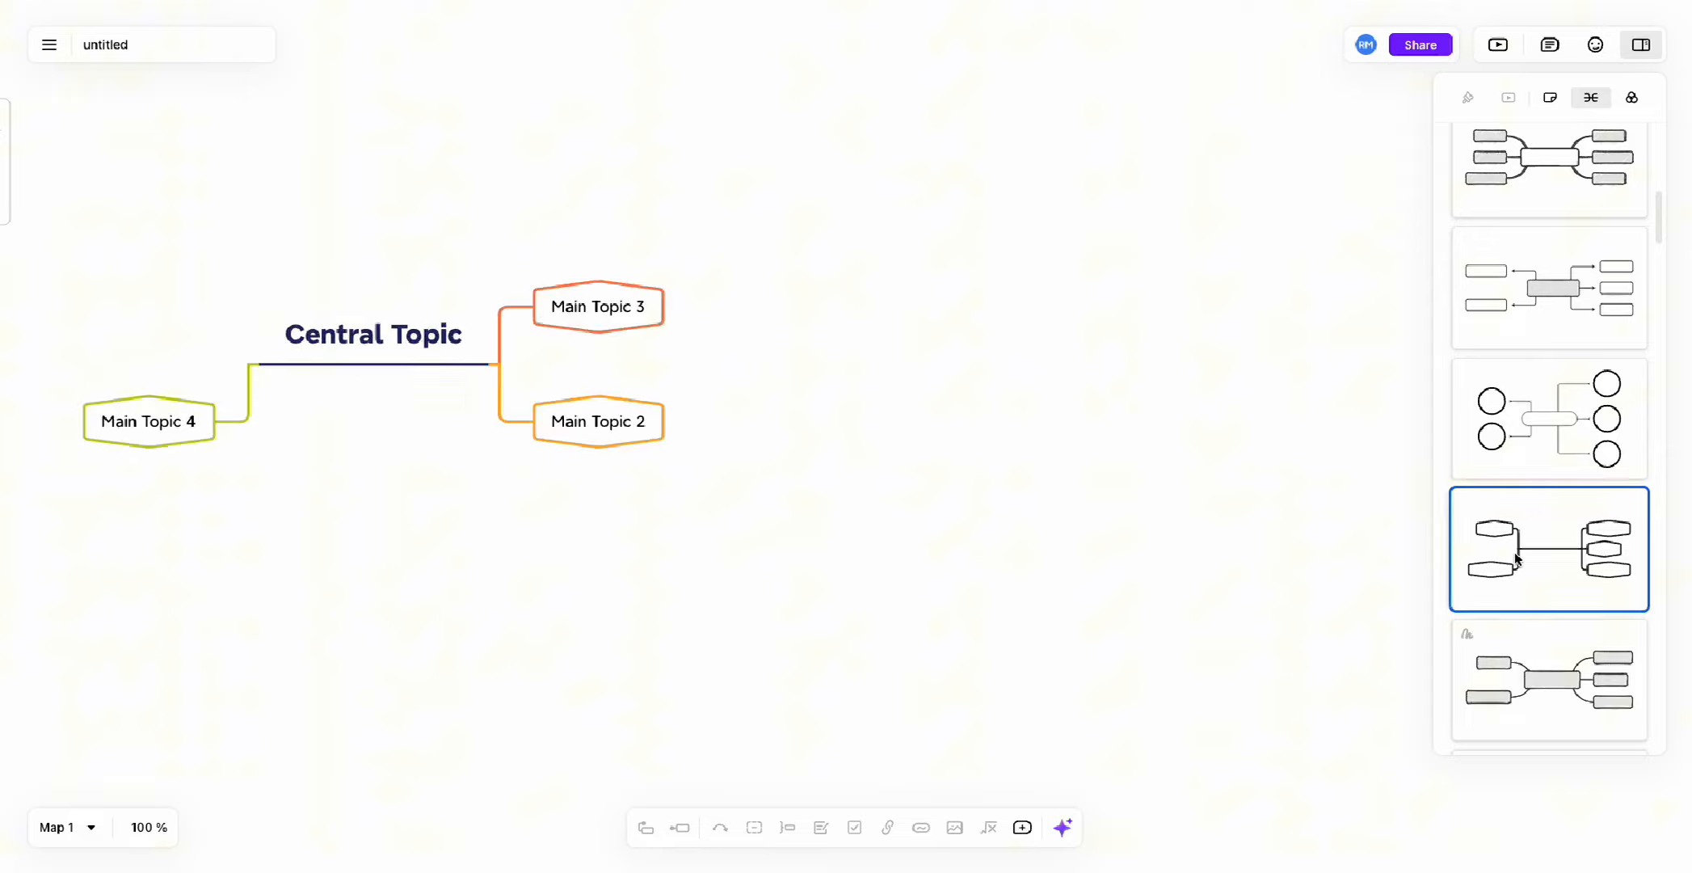
{"action": "left_click", "coordinate": [1544, 669]}
{"action": "scroll", "coordinate": [1552, 485], "scroll_direction": "down", "scroll_amount": 5}
{"action": "left_click", "coordinate": [1550, 447]}
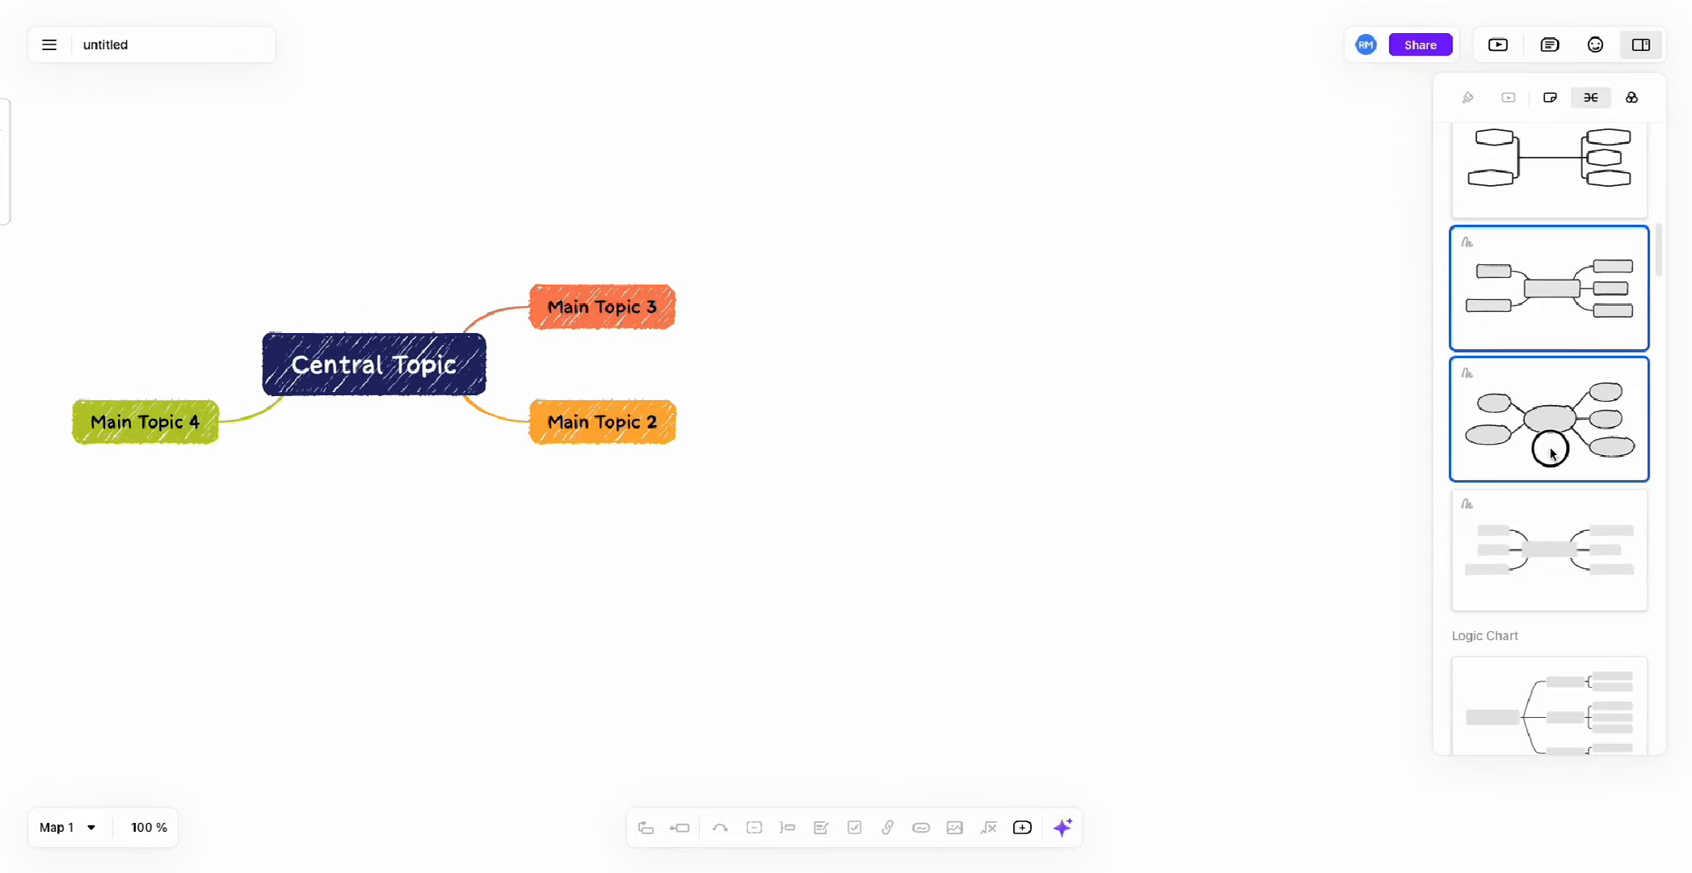
{"action": "left_click", "coordinate": [1549, 521]}
{"action": "scroll", "coordinate": [1563, 430], "scroll_direction": "up", "scroll_amount": 5}
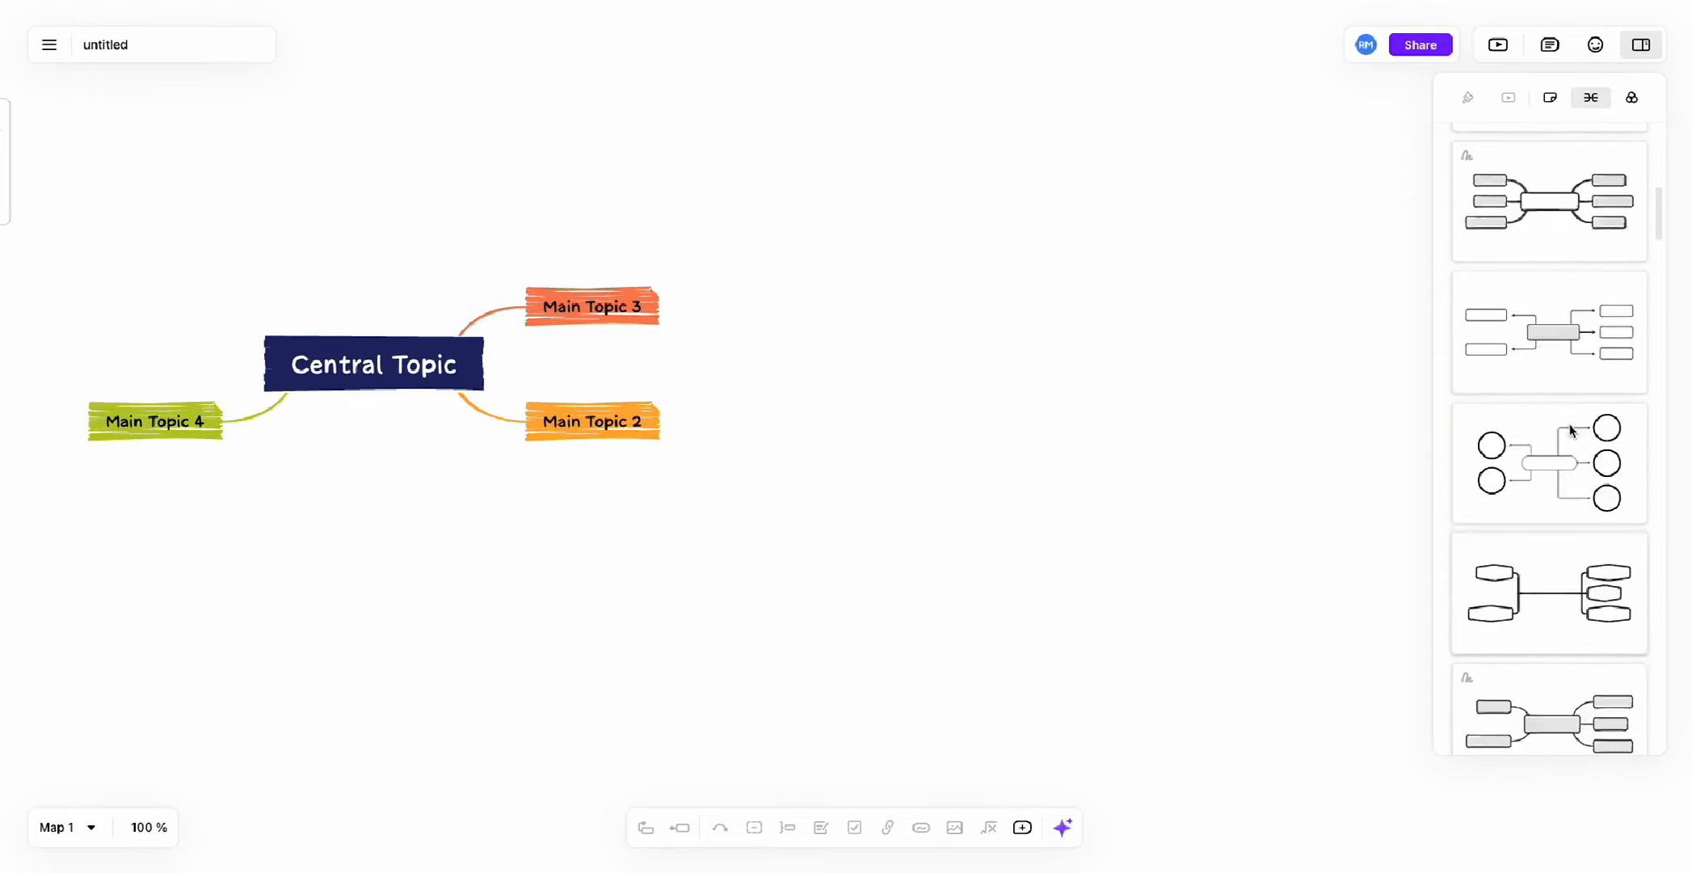
{"action": "left_click", "coordinate": [1571, 251]}
Try the first Tree Chart and the hand-drawn Fishbone structure, and return to the first Mind Map structure.
{"action": "scroll", "coordinate": [1541, 427], "scroll_direction": "down", "scroll_amount": 10}
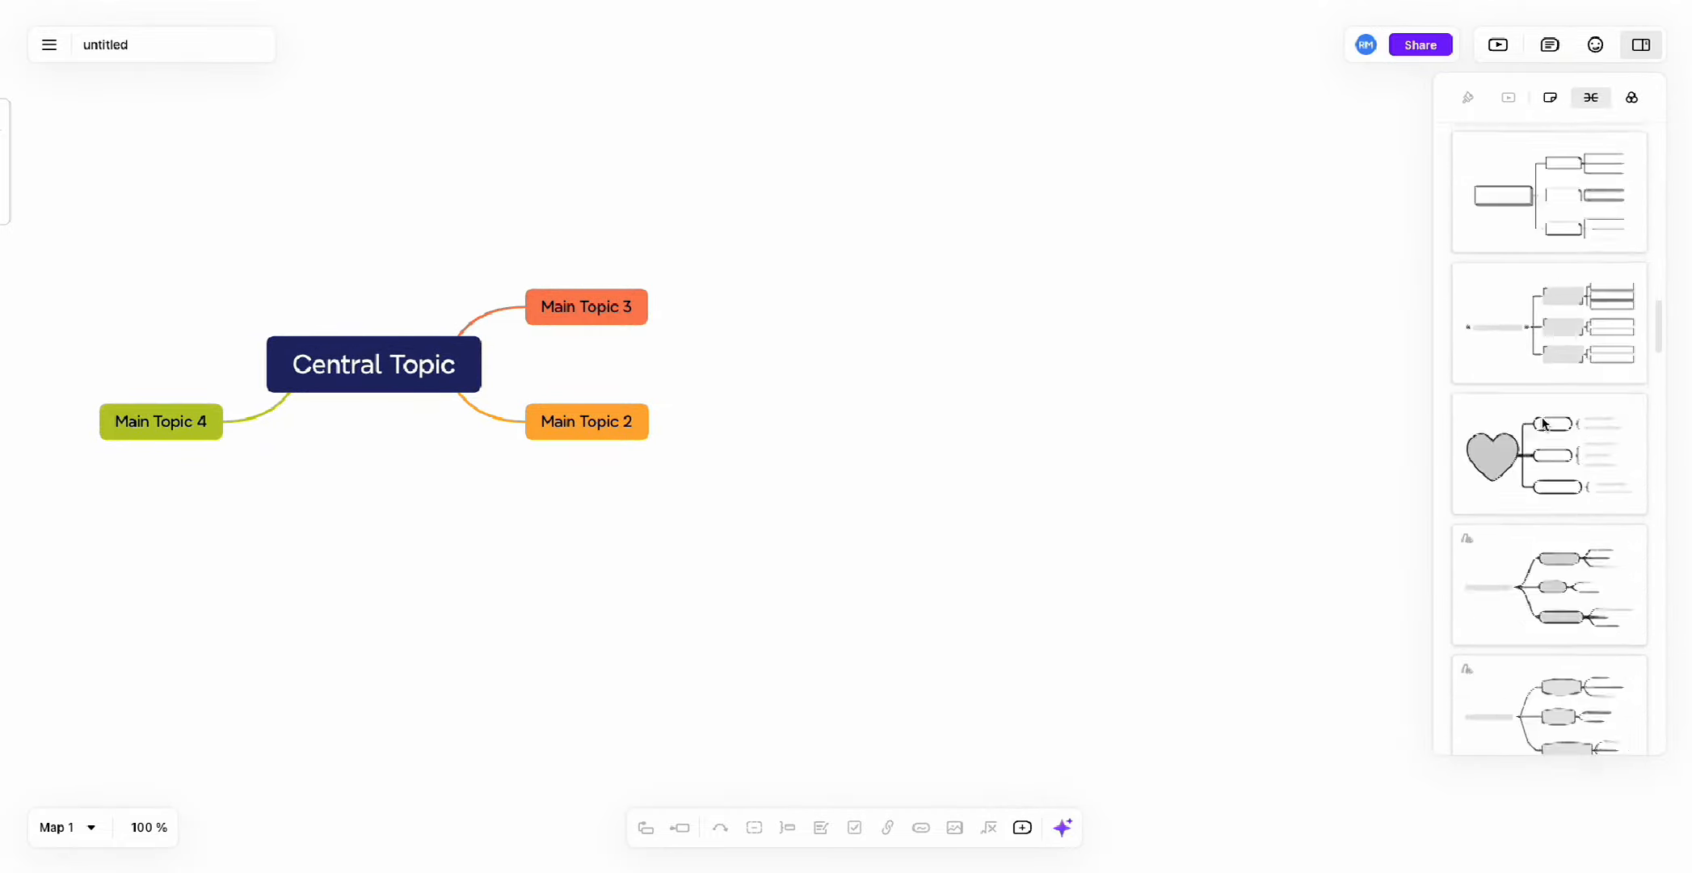
{"action": "scroll", "coordinate": [1542, 424], "scroll_direction": "down", "scroll_amount": 10}
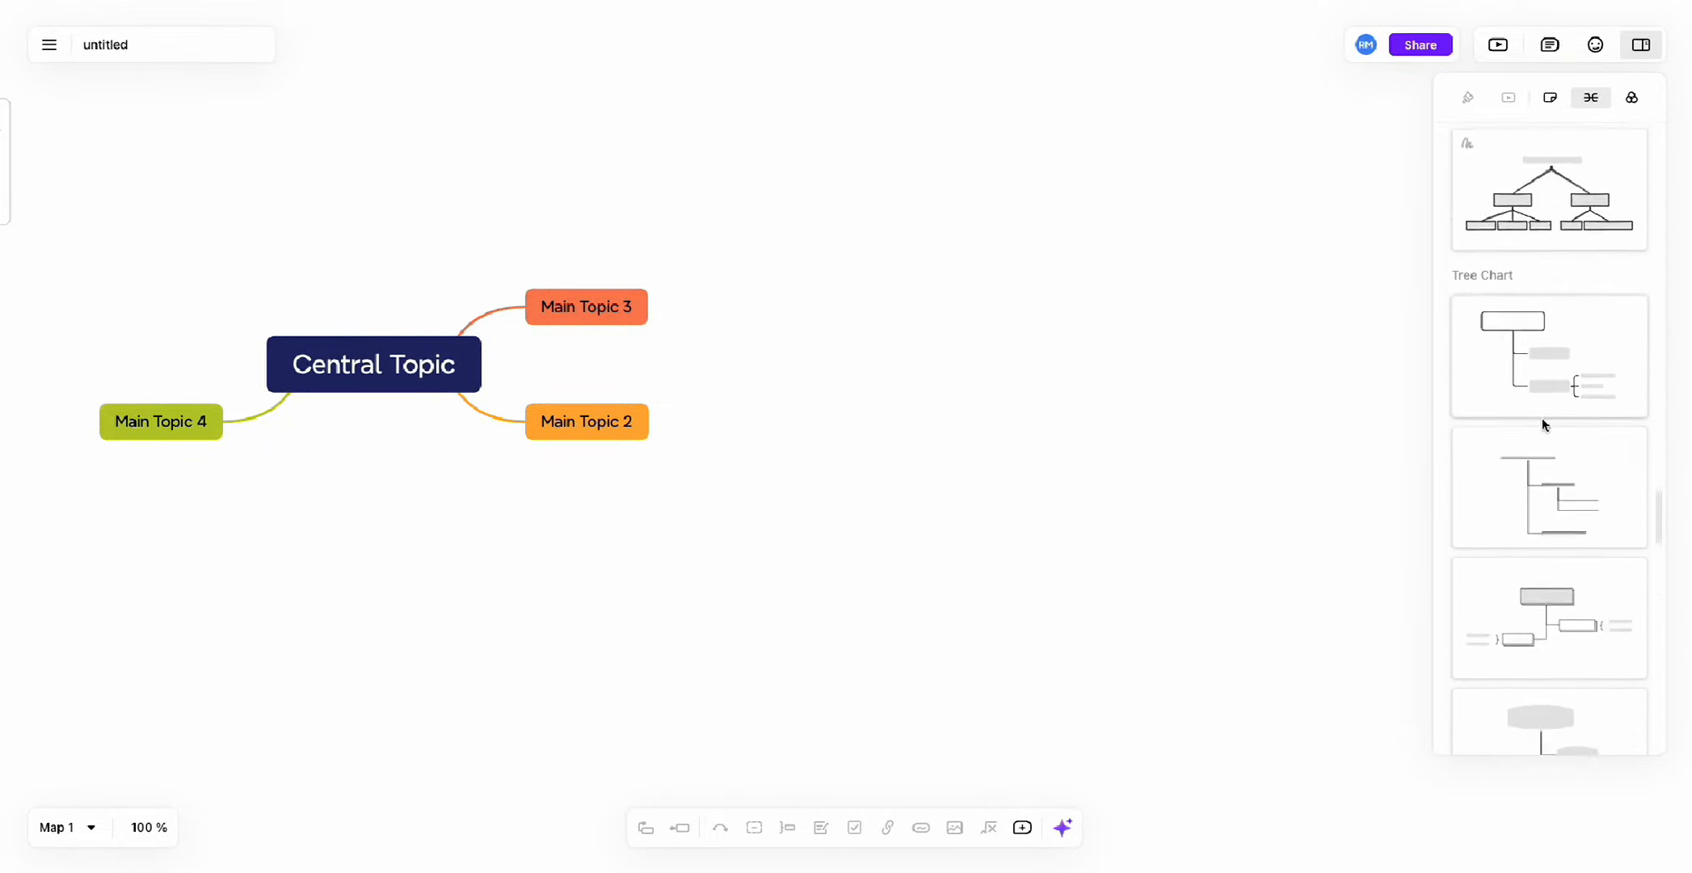
{"action": "left_click", "coordinate": [1568, 174]}
{"action": "scroll", "coordinate": [1560, 389], "scroll_direction": "down", "scroll_amount": 8}
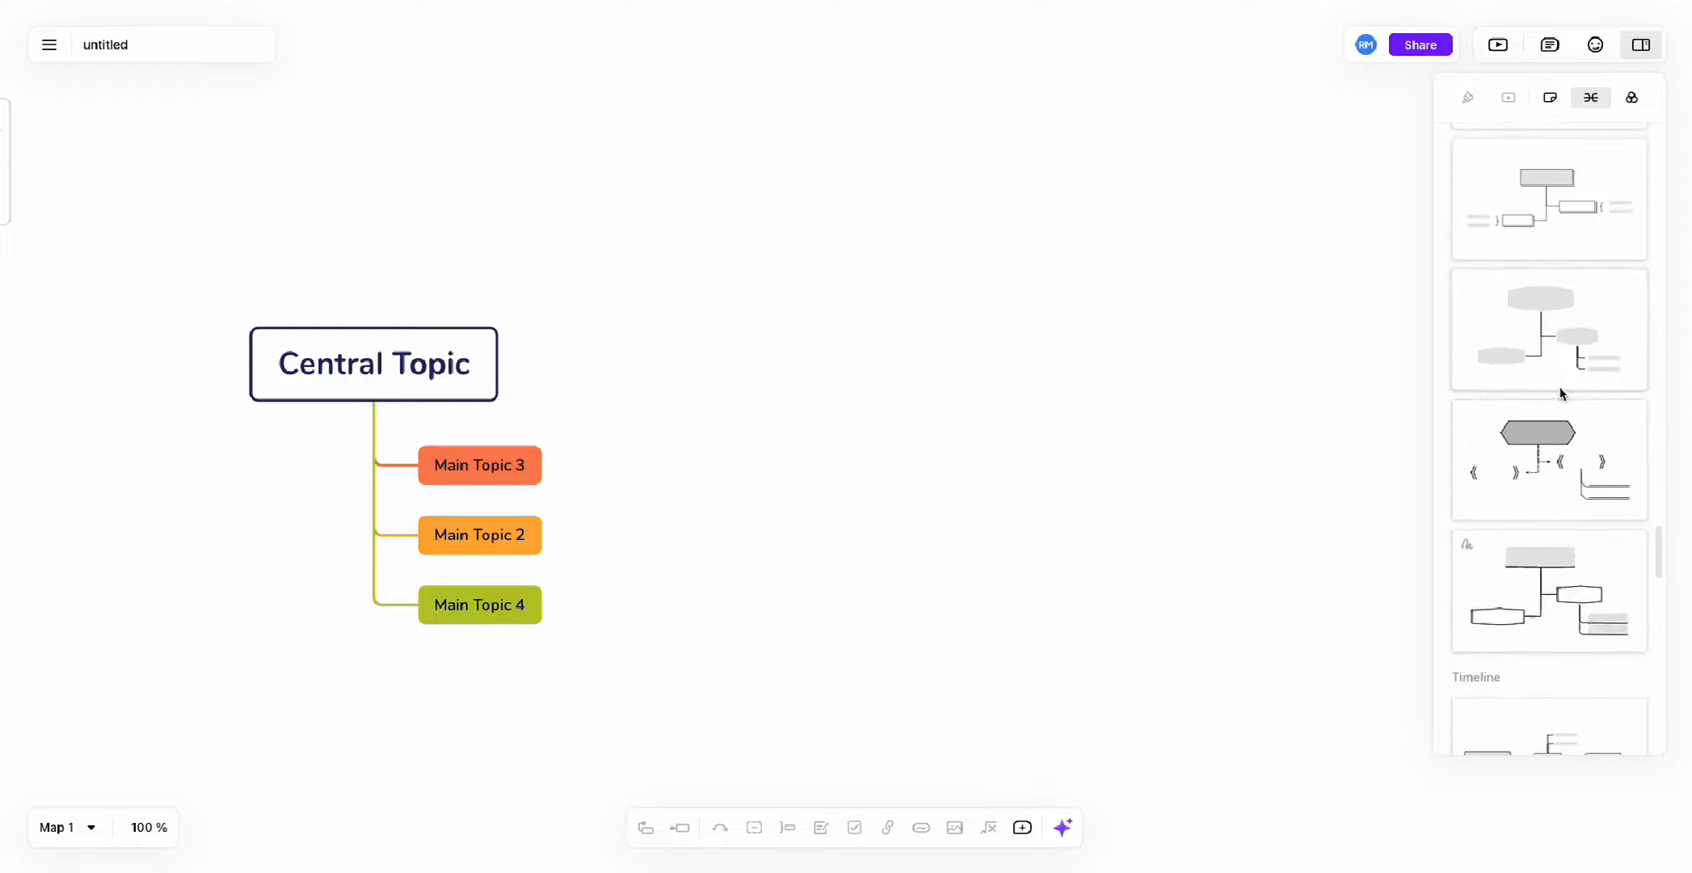
{"action": "scroll", "coordinate": [1559, 404], "scroll_direction": "down", "scroll_amount": 10}
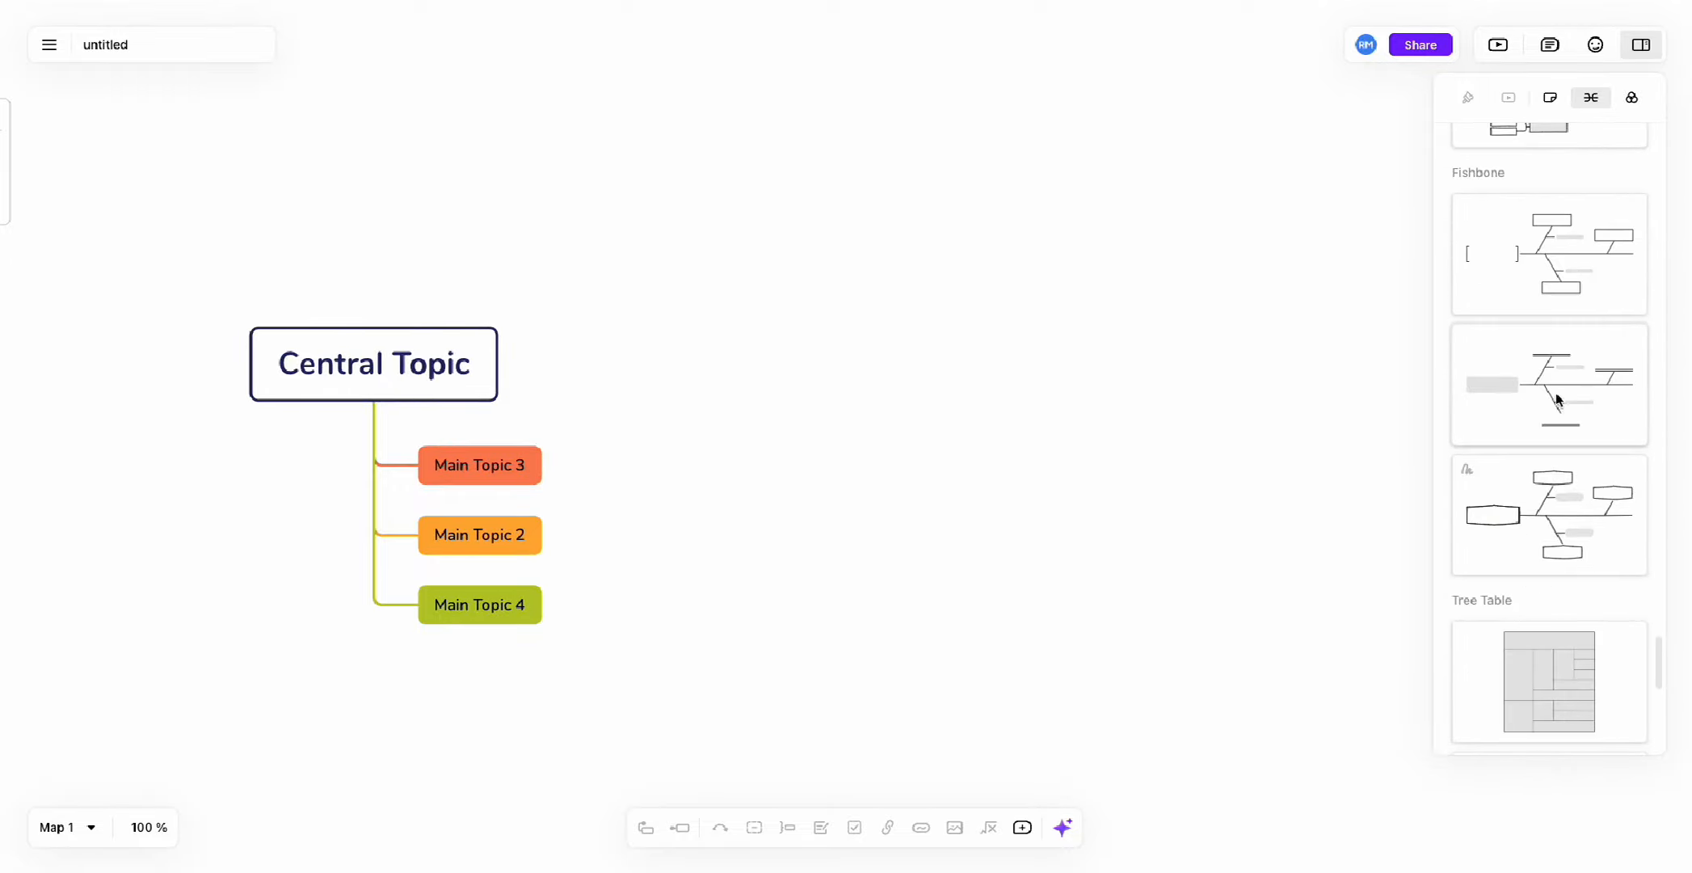
{"action": "left_click", "coordinate": [1552, 481]}
{"action": "scroll", "coordinate": [1560, 493], "scroll_direction": "up", "scroll_amount": 20}
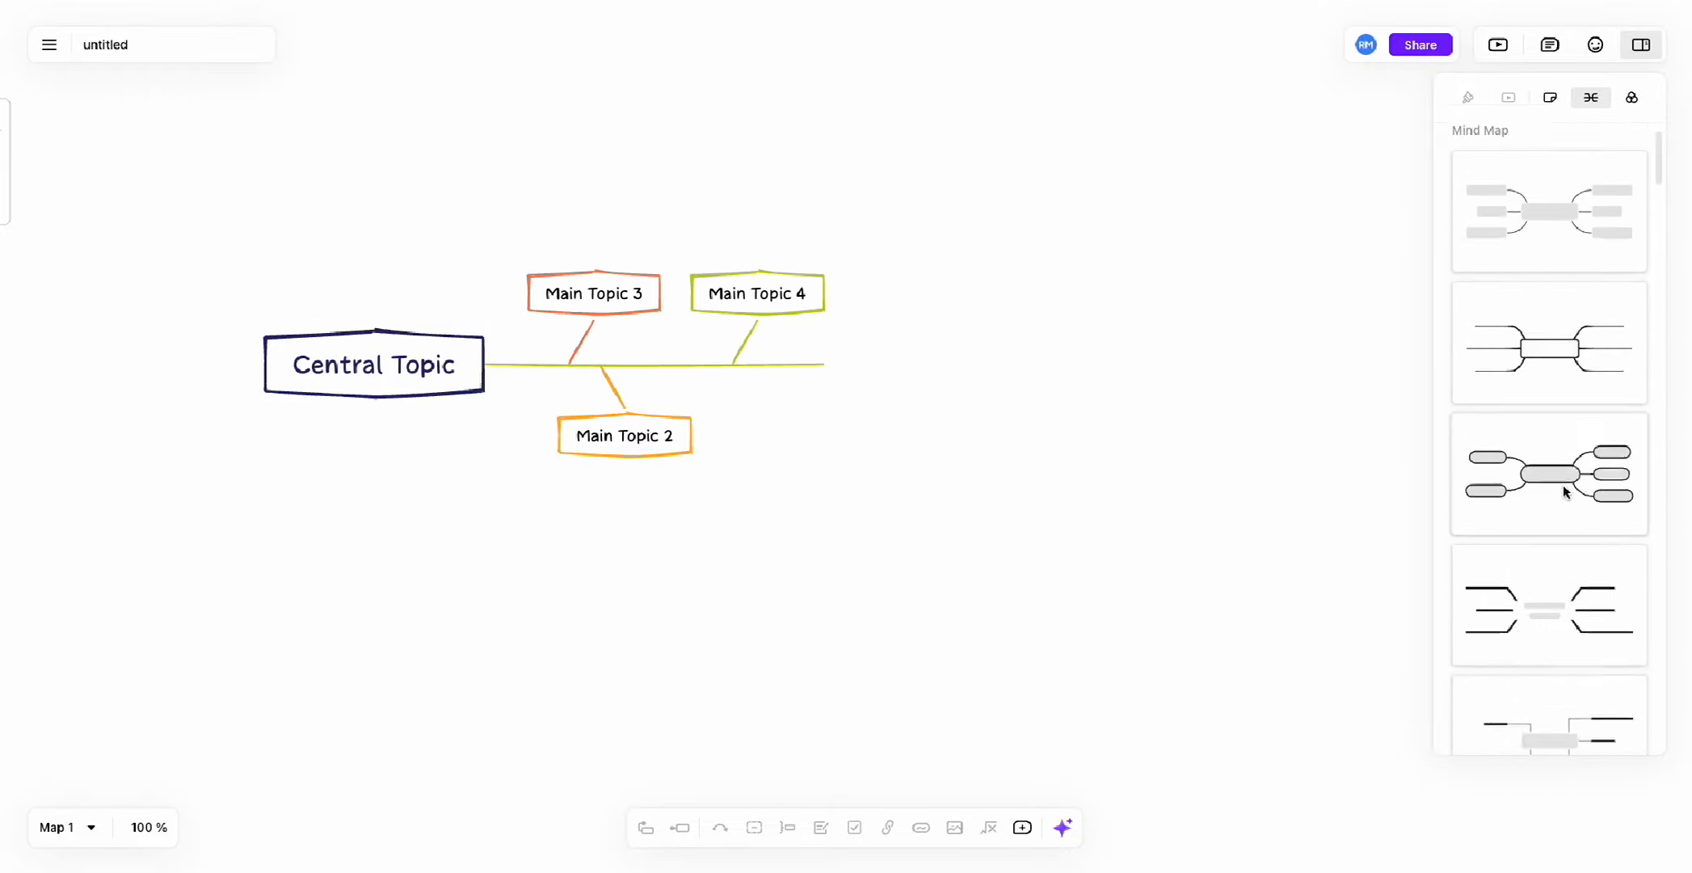
{"action": "left_click", "coordinate": [1556, 281]}
Try the Iris, Energy, Dancing and Vintage color themes on the map, and settle on Iris.
{"action": "left_click", "coordinate": [1632, 99]}
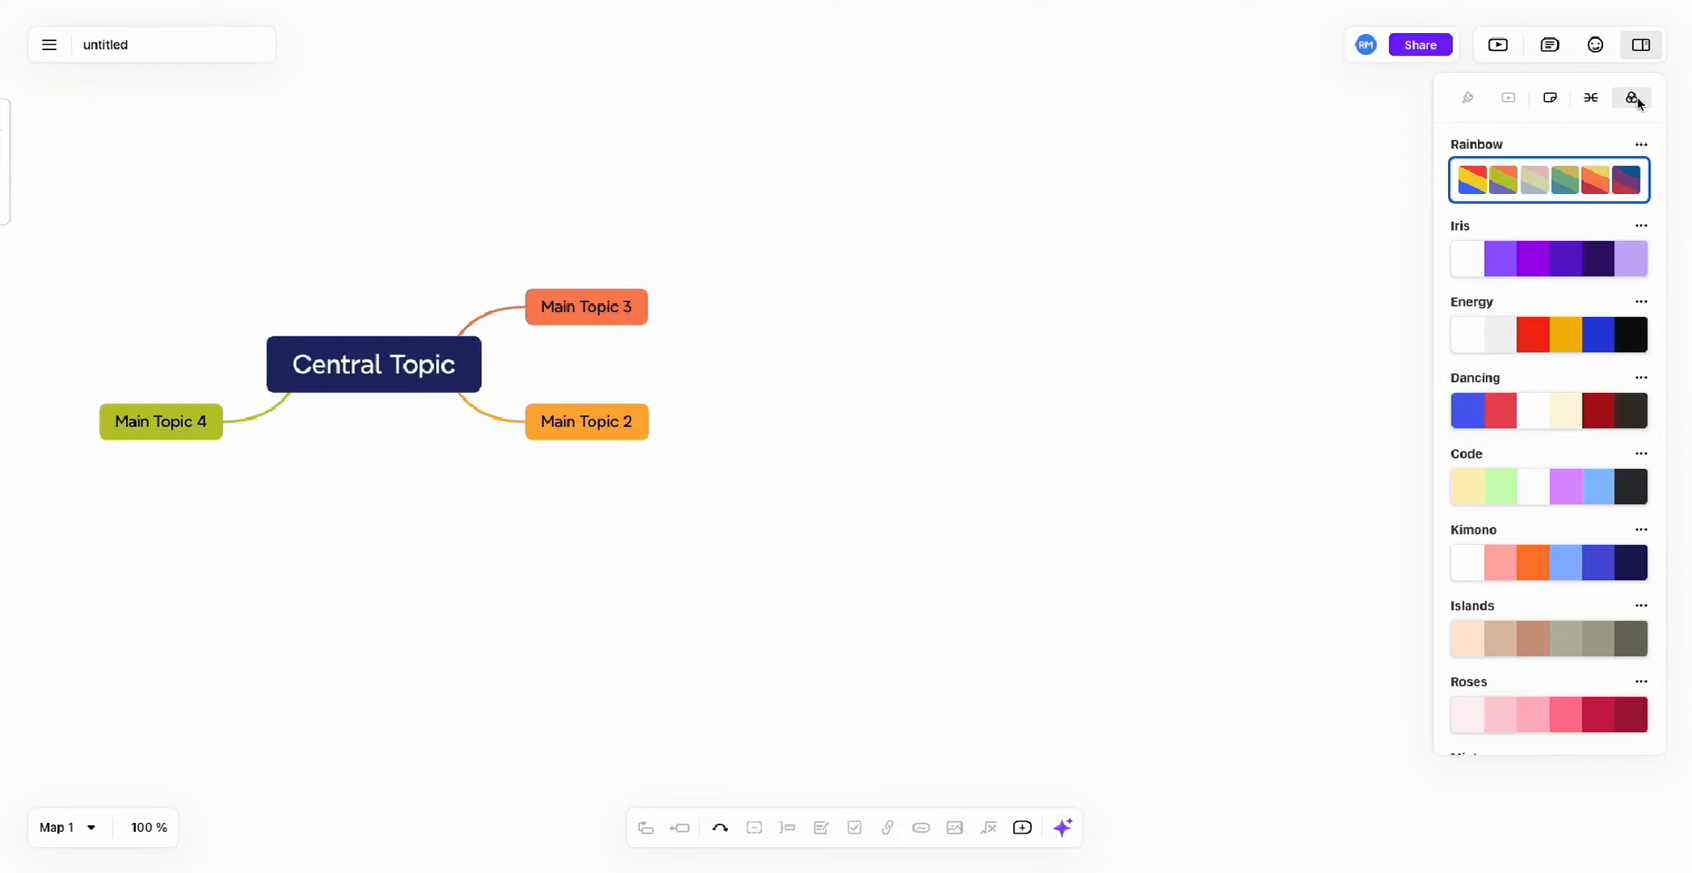
{"action": "left_click", "coordinate": [1543, 267]}
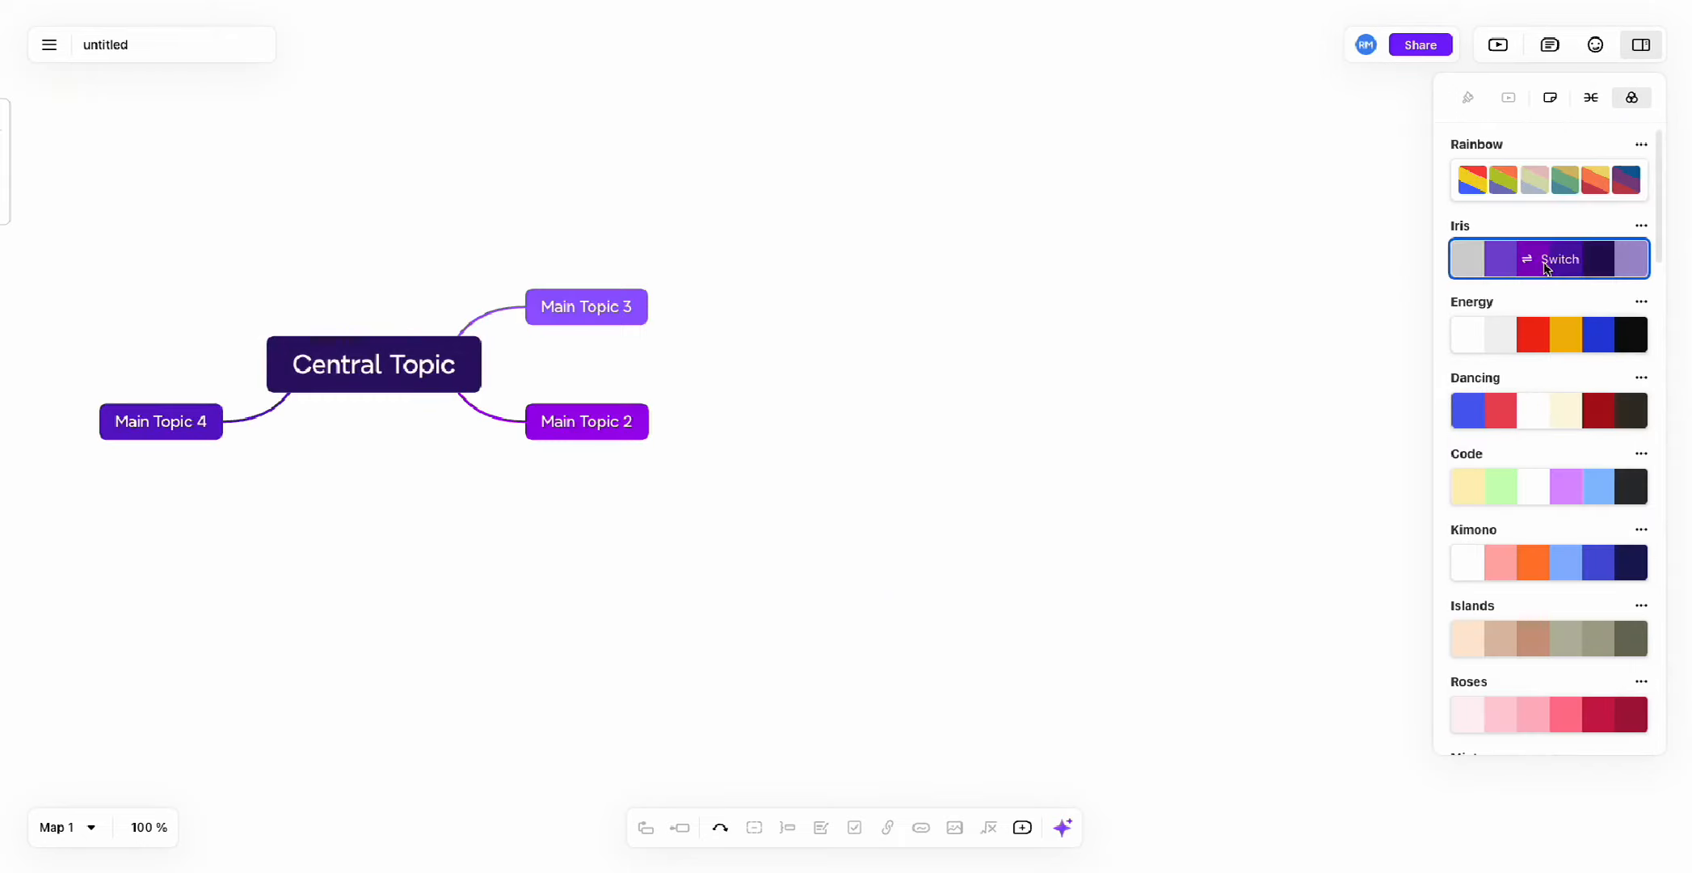
{"action": "left_click", "coordinate": [1534, 344]}
{"action": "left_click", "coordinate": [1525, 412]}
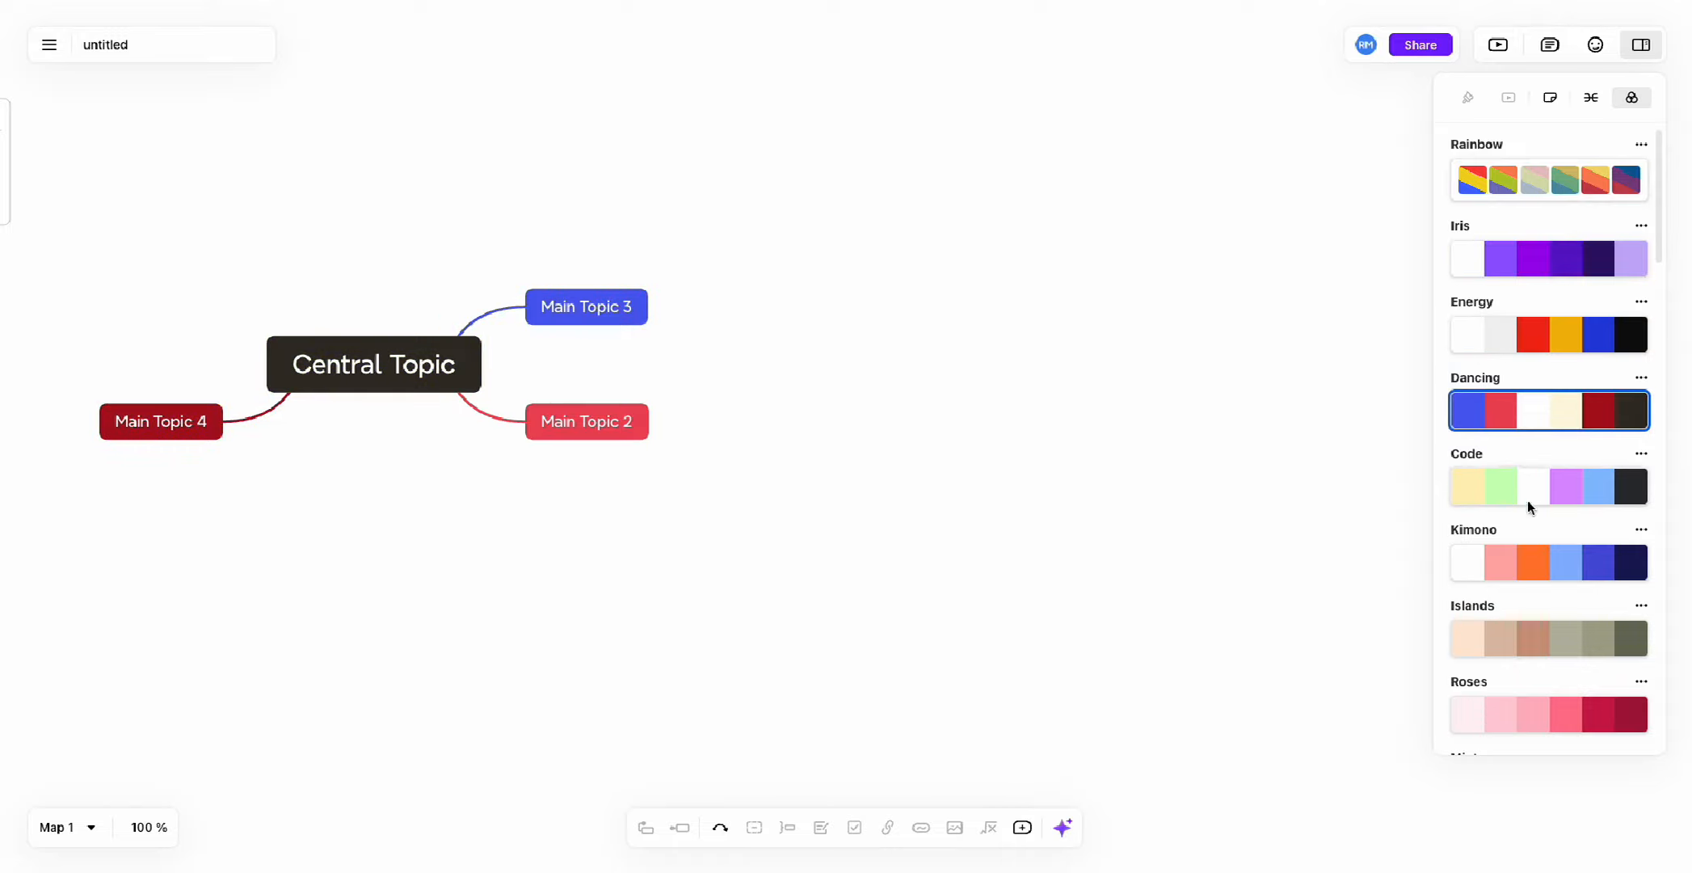
{"action": "scroll", "coordinate": [1527, 499], "scroll_direction": "down", "scroll_amount": 15}
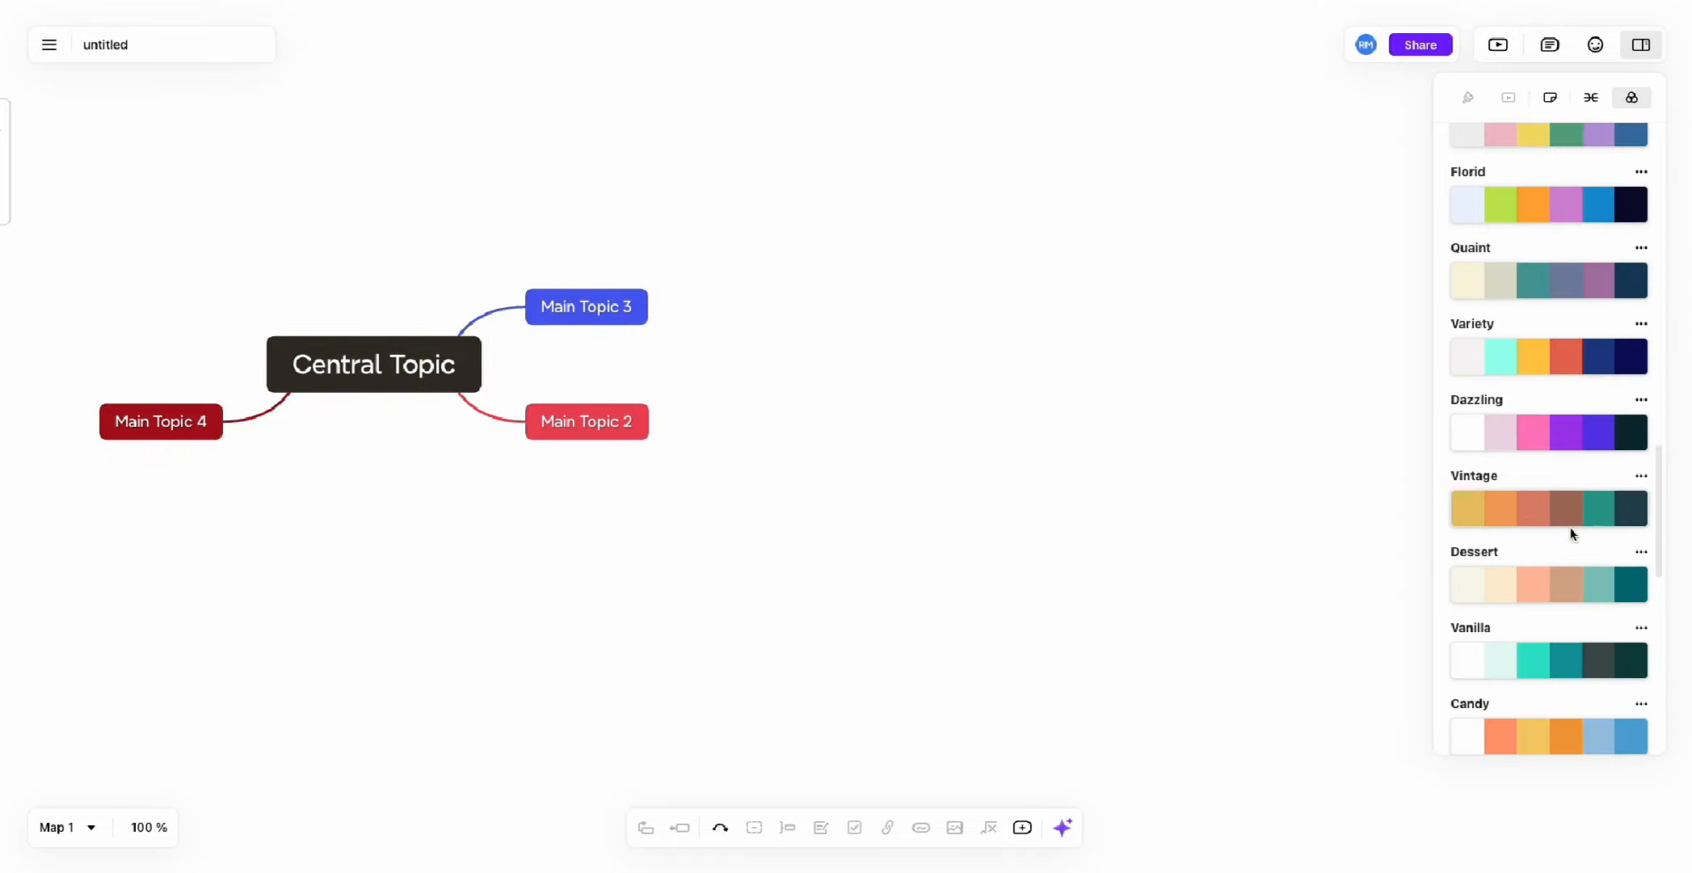
{"action": "left_click", "coordinate": [1564, 509]}
{"action": "scroll", "coordinate": [1568, 376], "scroll_direction": "up", "scroll_amount": 5}
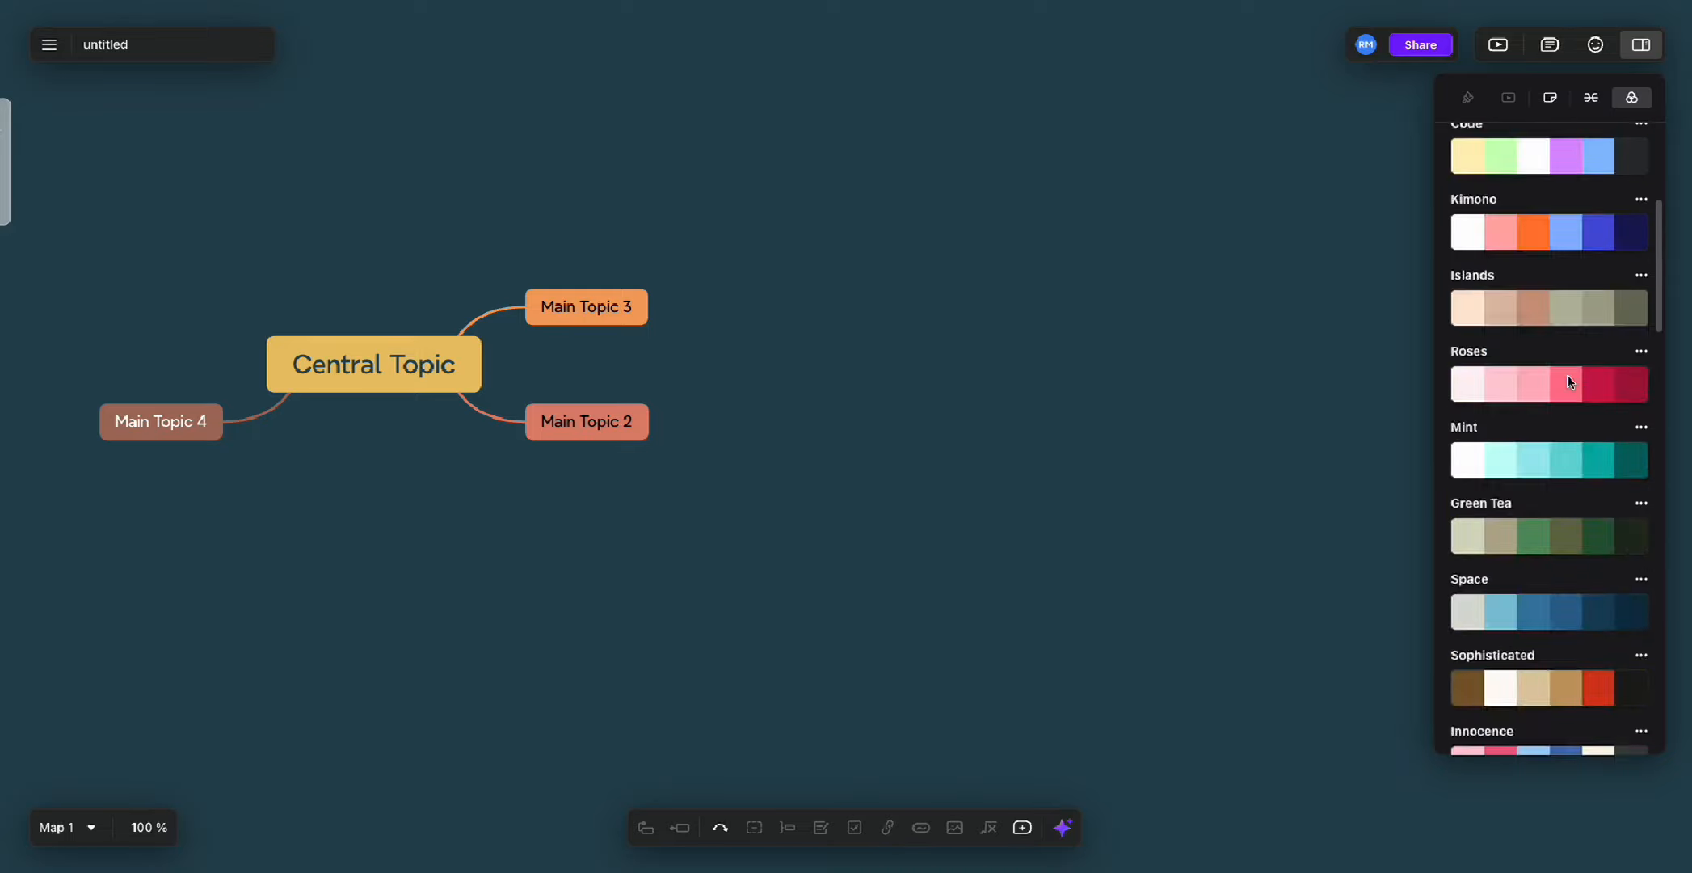
{"action": "scroll", "coordinate": [1568, 376], "scroll_direction": "up", "scroll_amount": 4}
{"action": "left_click", "coordinate": [1563, 271]}
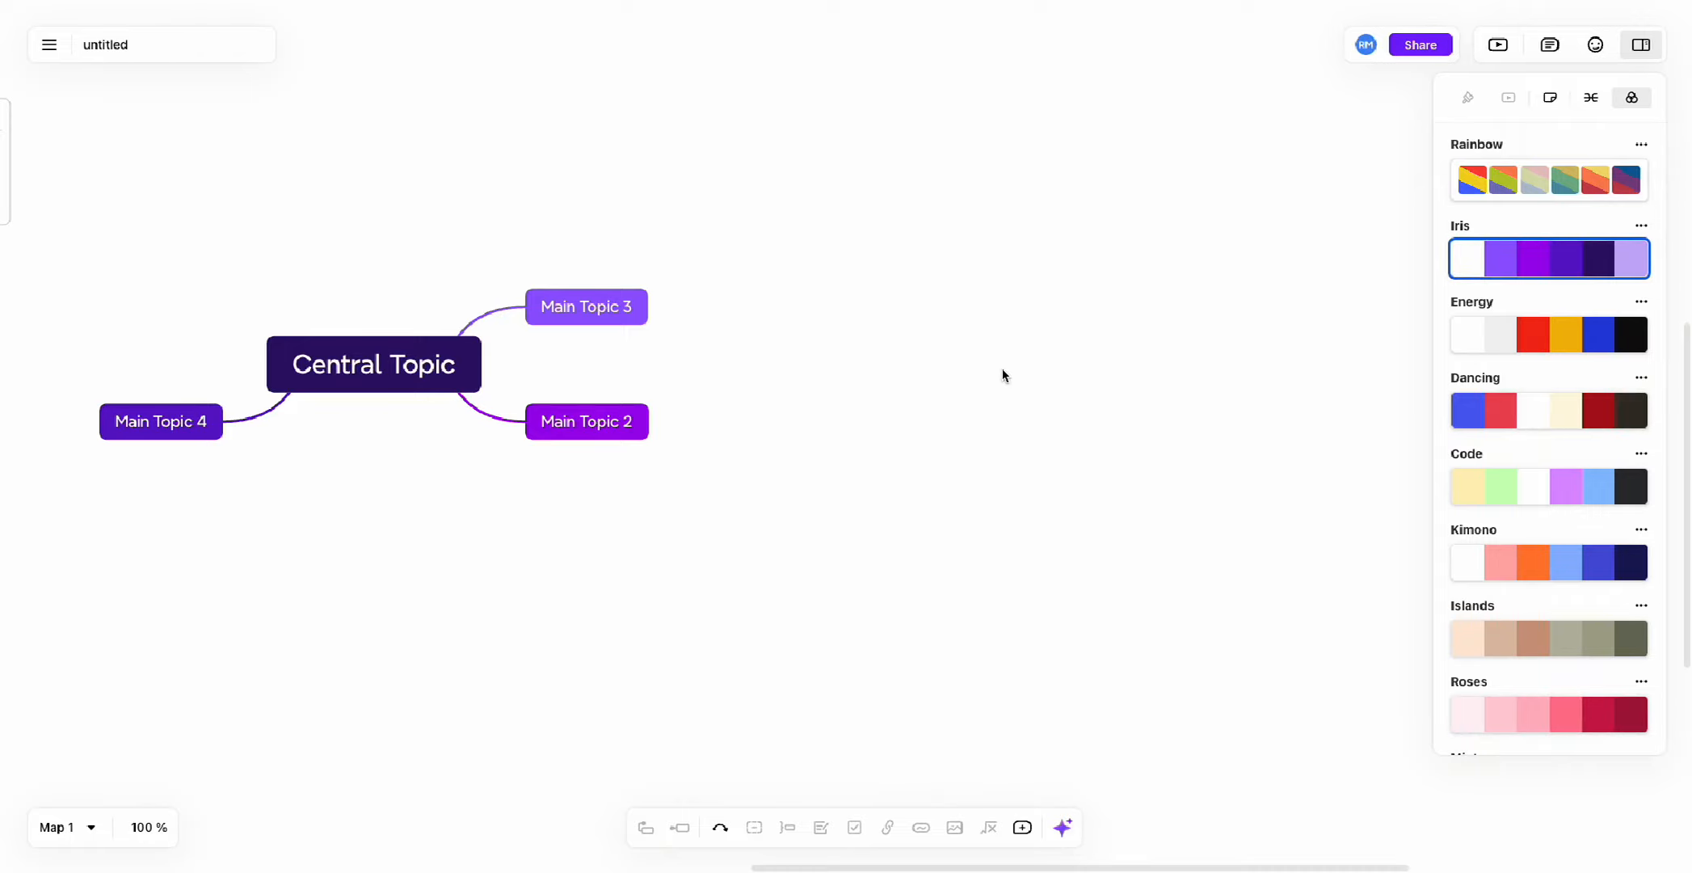
Rename the untitled mind map as "Mindmap vidéo Tuto YouTube".
{"action": "scroll", "coordinate": [898, 270], "scroll_direction": "left", "scroll_amount": 2}
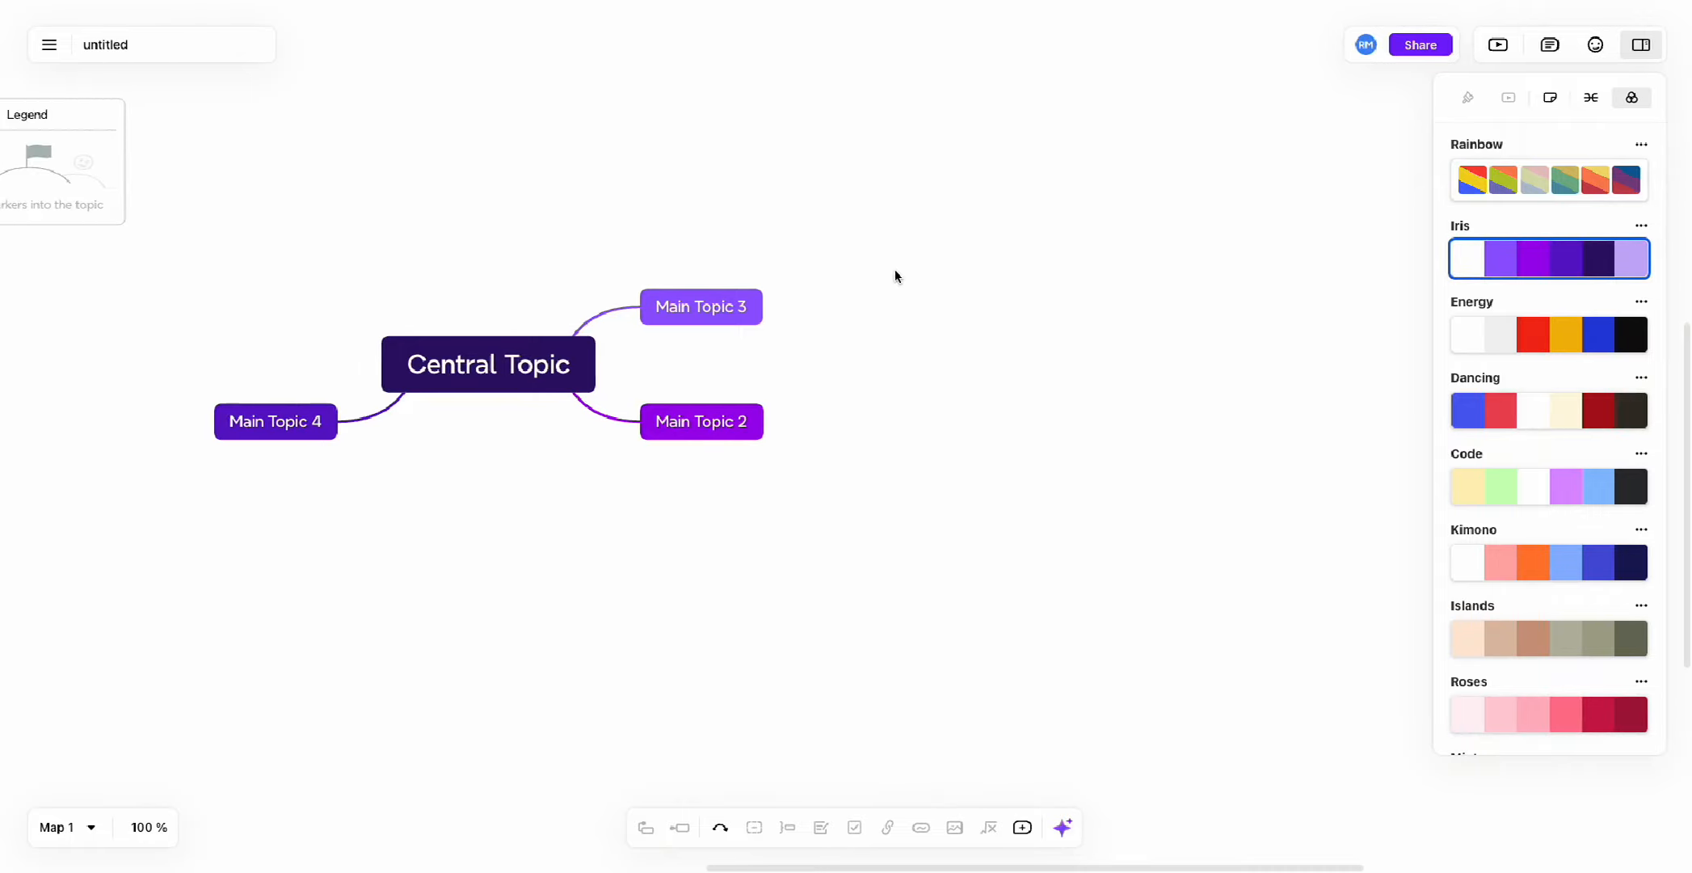
{"action": "scroll", "coordinate": [293, 187], "scroll_direction": "left", "scroll_amount": 2}
{"action": "left_click", "coordinate": [146, 47]}
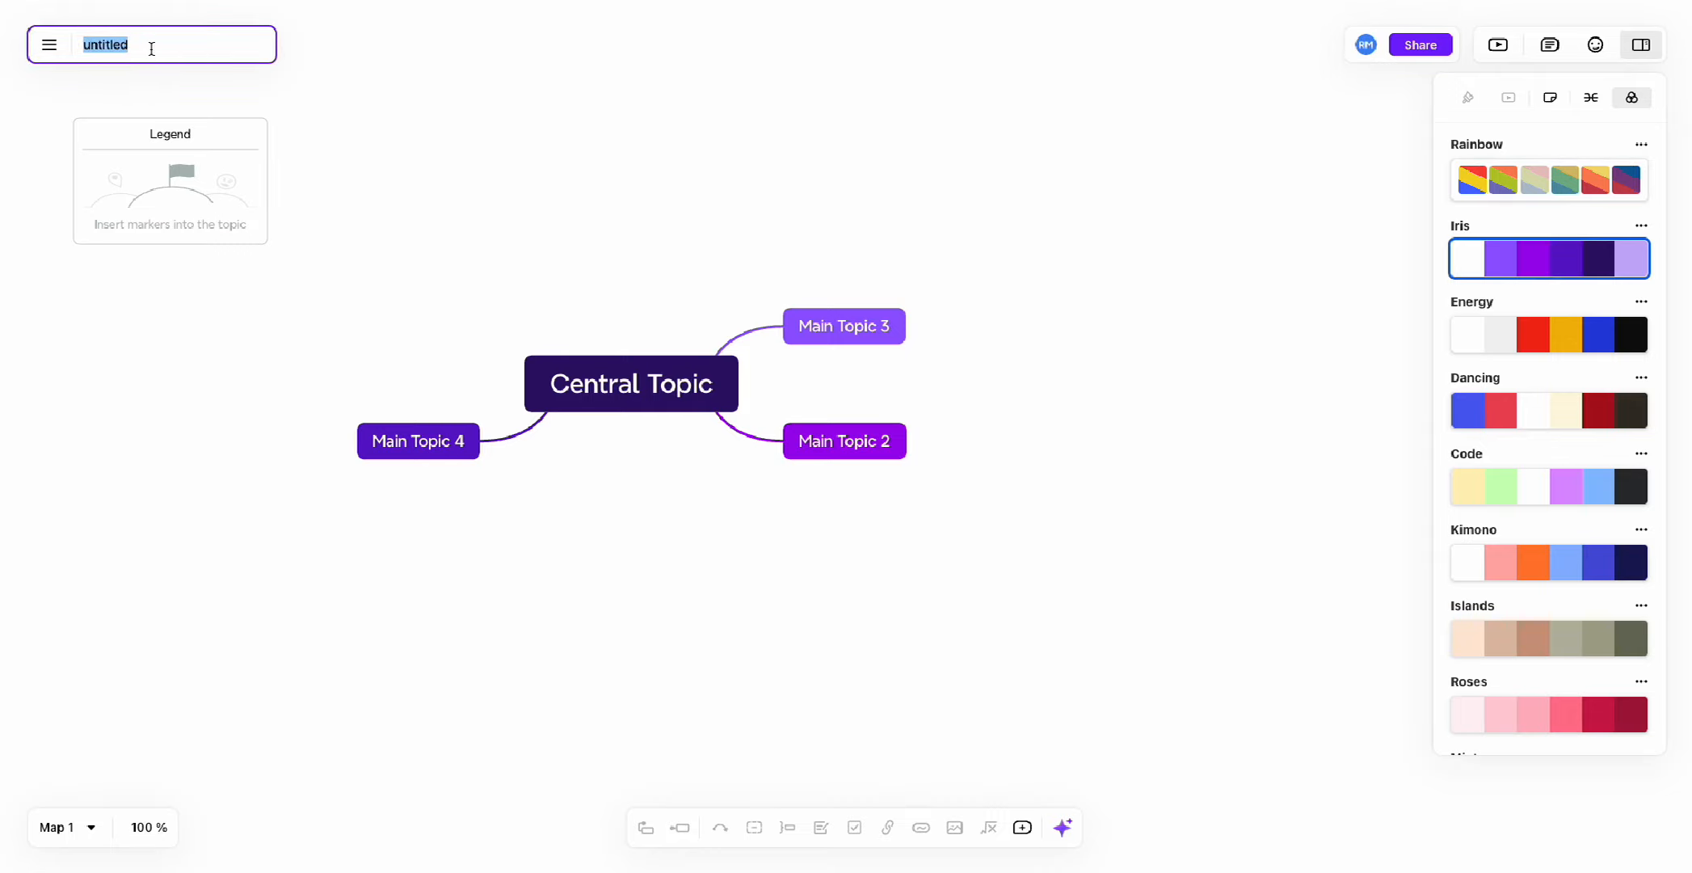
{"action": "type", "text": "Mindmap vidéo Tuto YouTube"}
{"action": "key", "text": "Return"}
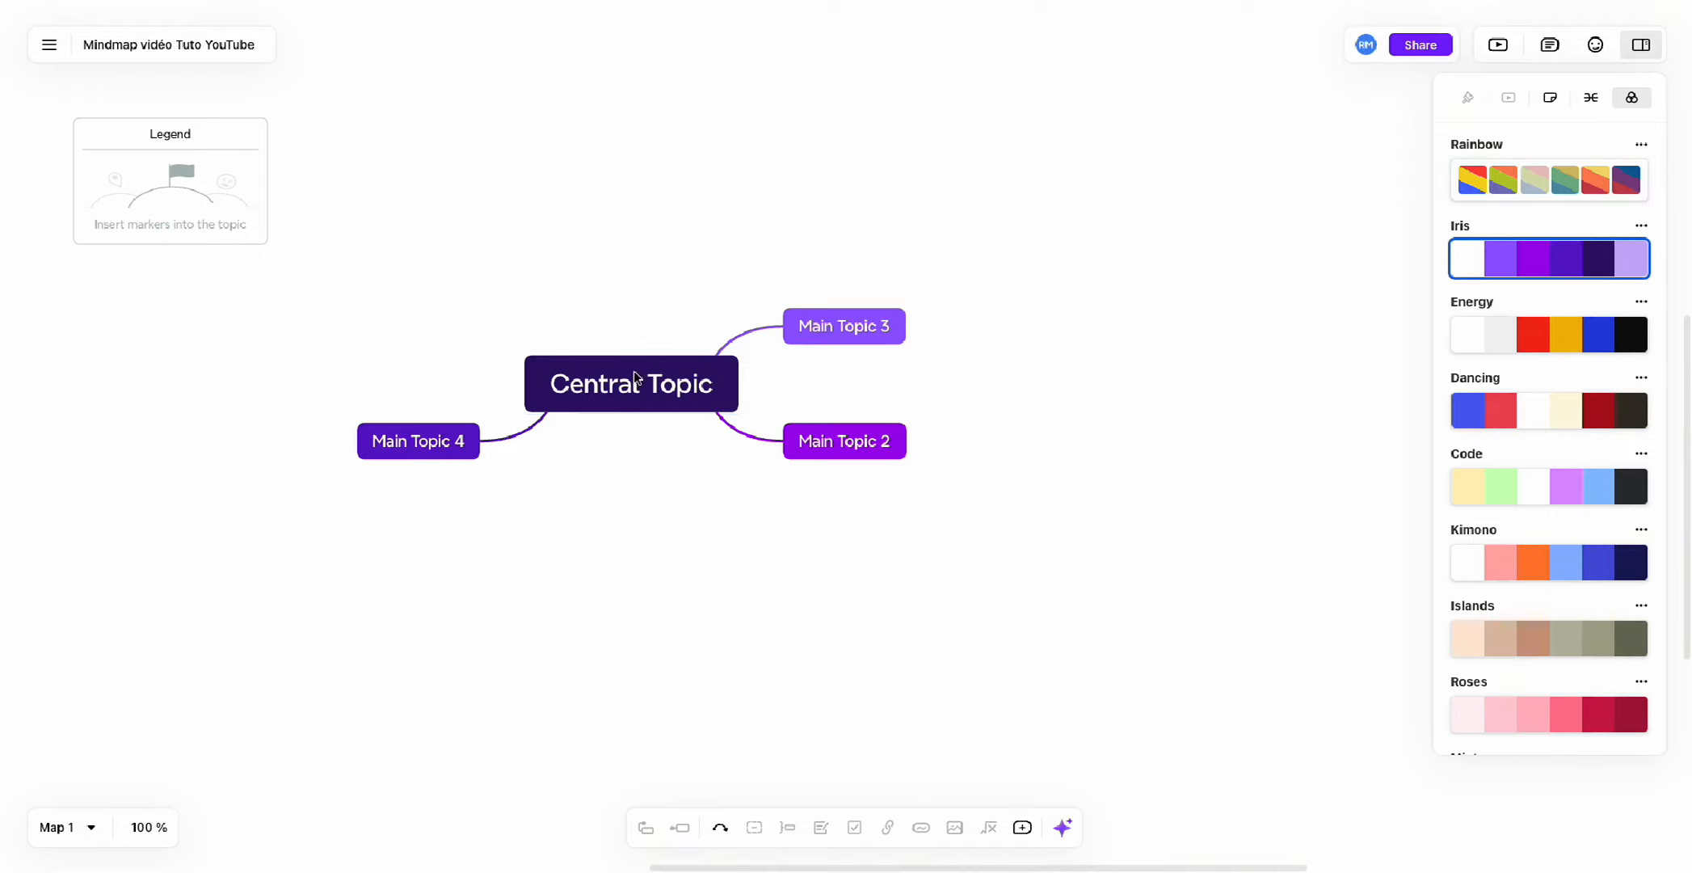
Present the map as a slideshow, step through the slides up to Main Topic 4, and exit the presentation.
{"action": "scroll", "coordinate": [815, 397], "scroll_direction": "right", "scroll_amount": 3}
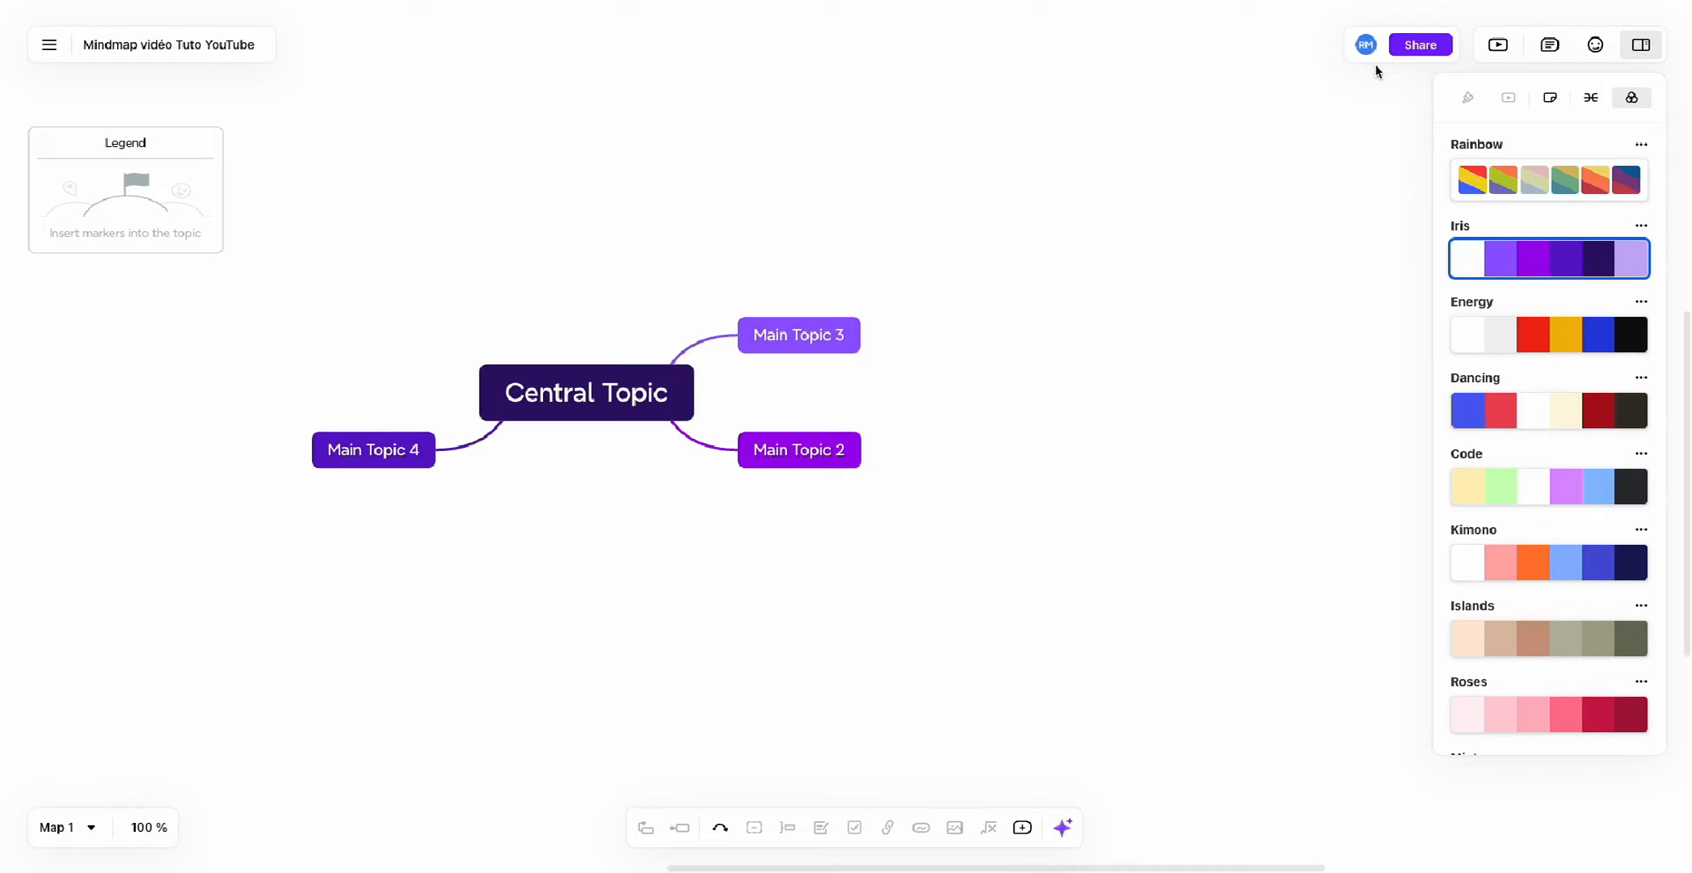
{"action": "left_click", "coordinate": [1499, 49]}
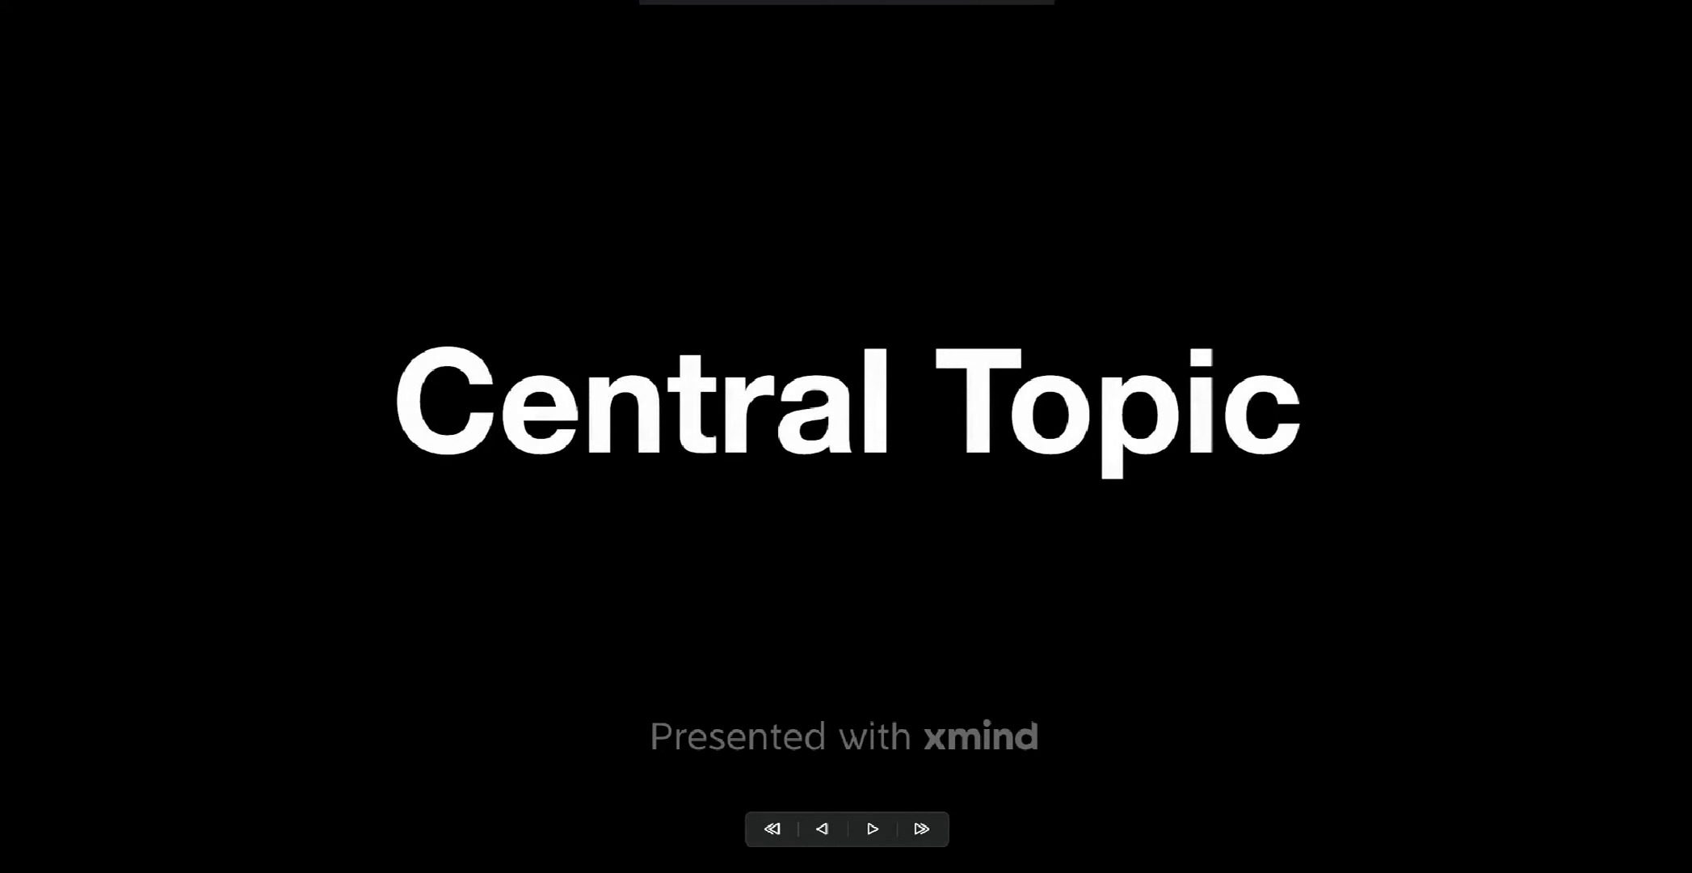
{"action": "key", "text": "Right"}
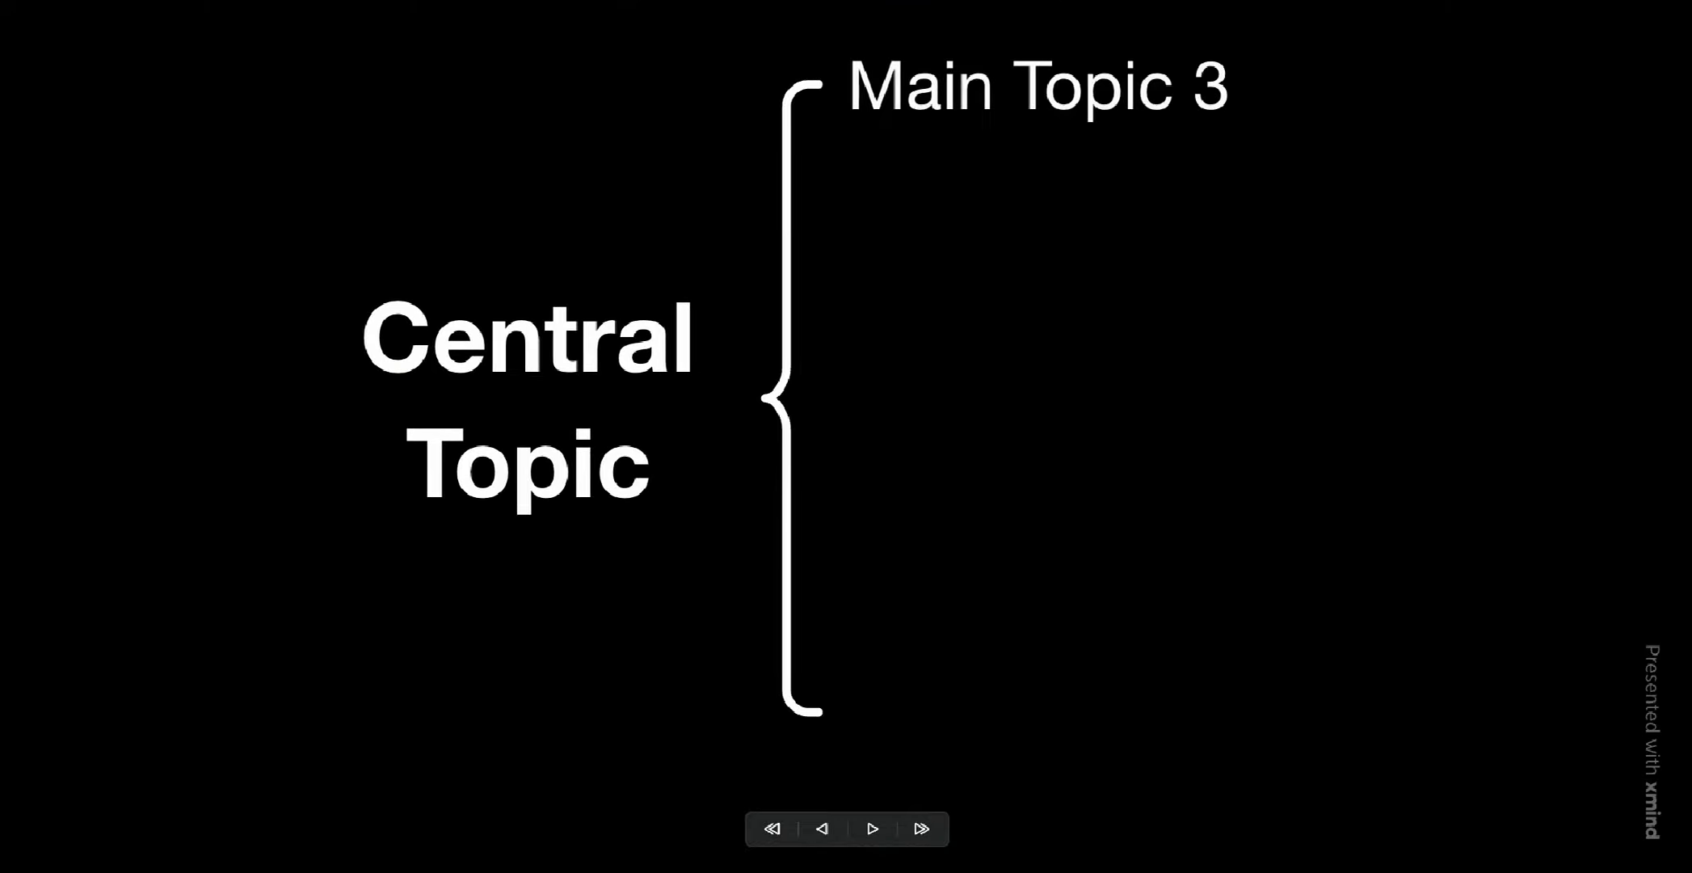
{"action": "key", "text": "Right"}
{"action": "key", "text": "Left"}
{"action": "key", "text": "Right"}
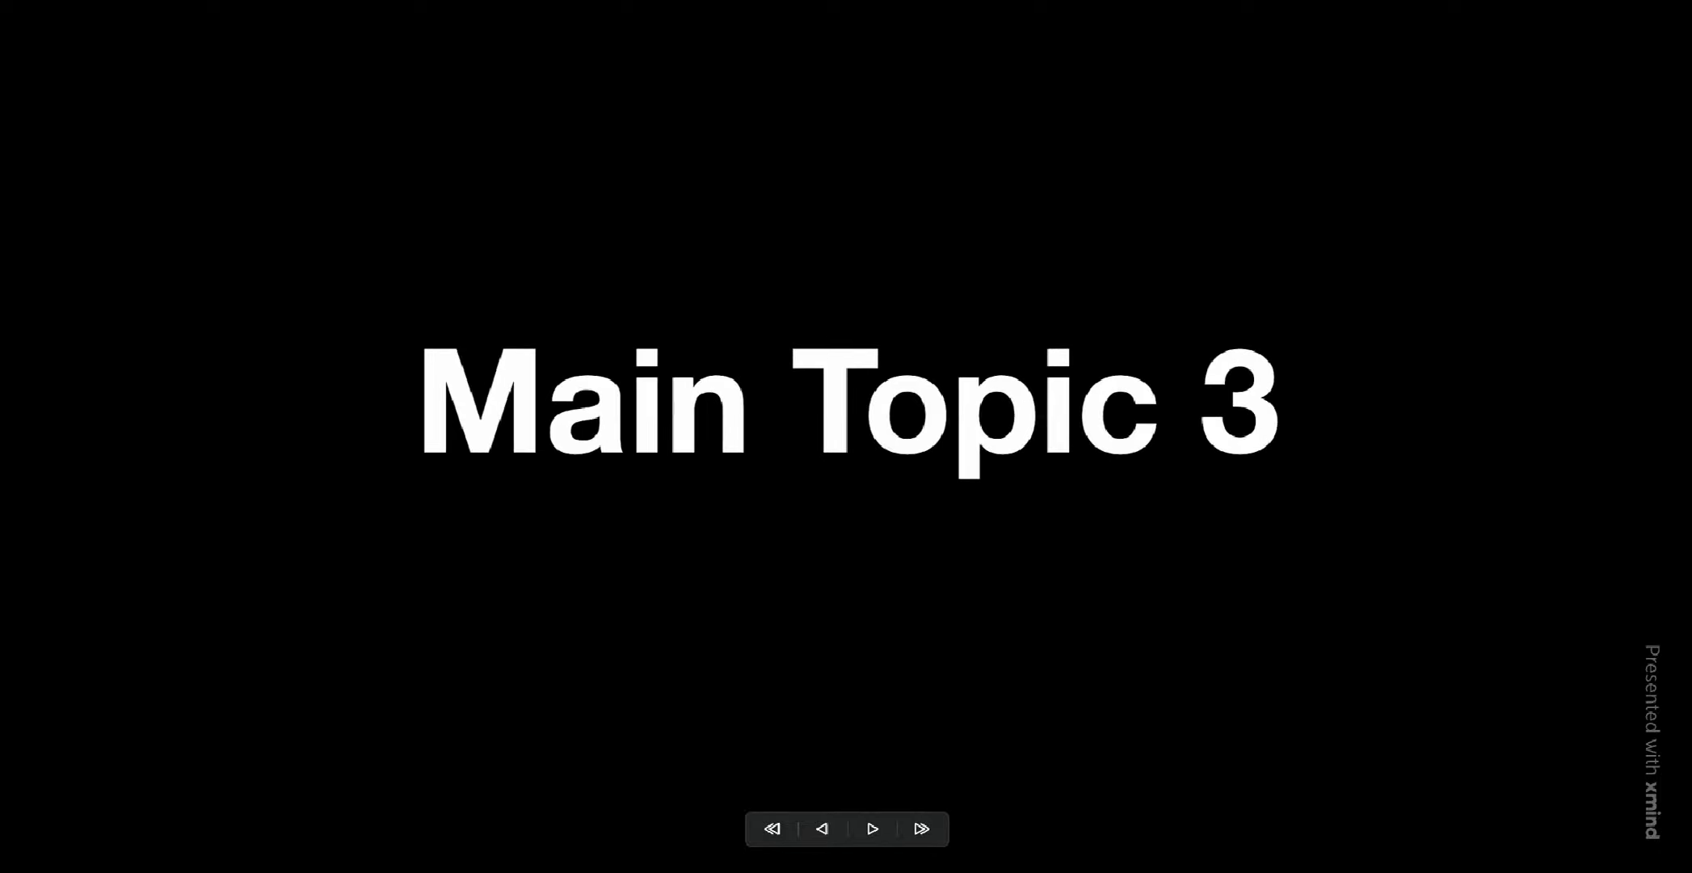
{"action": "key", "text": "Right"}
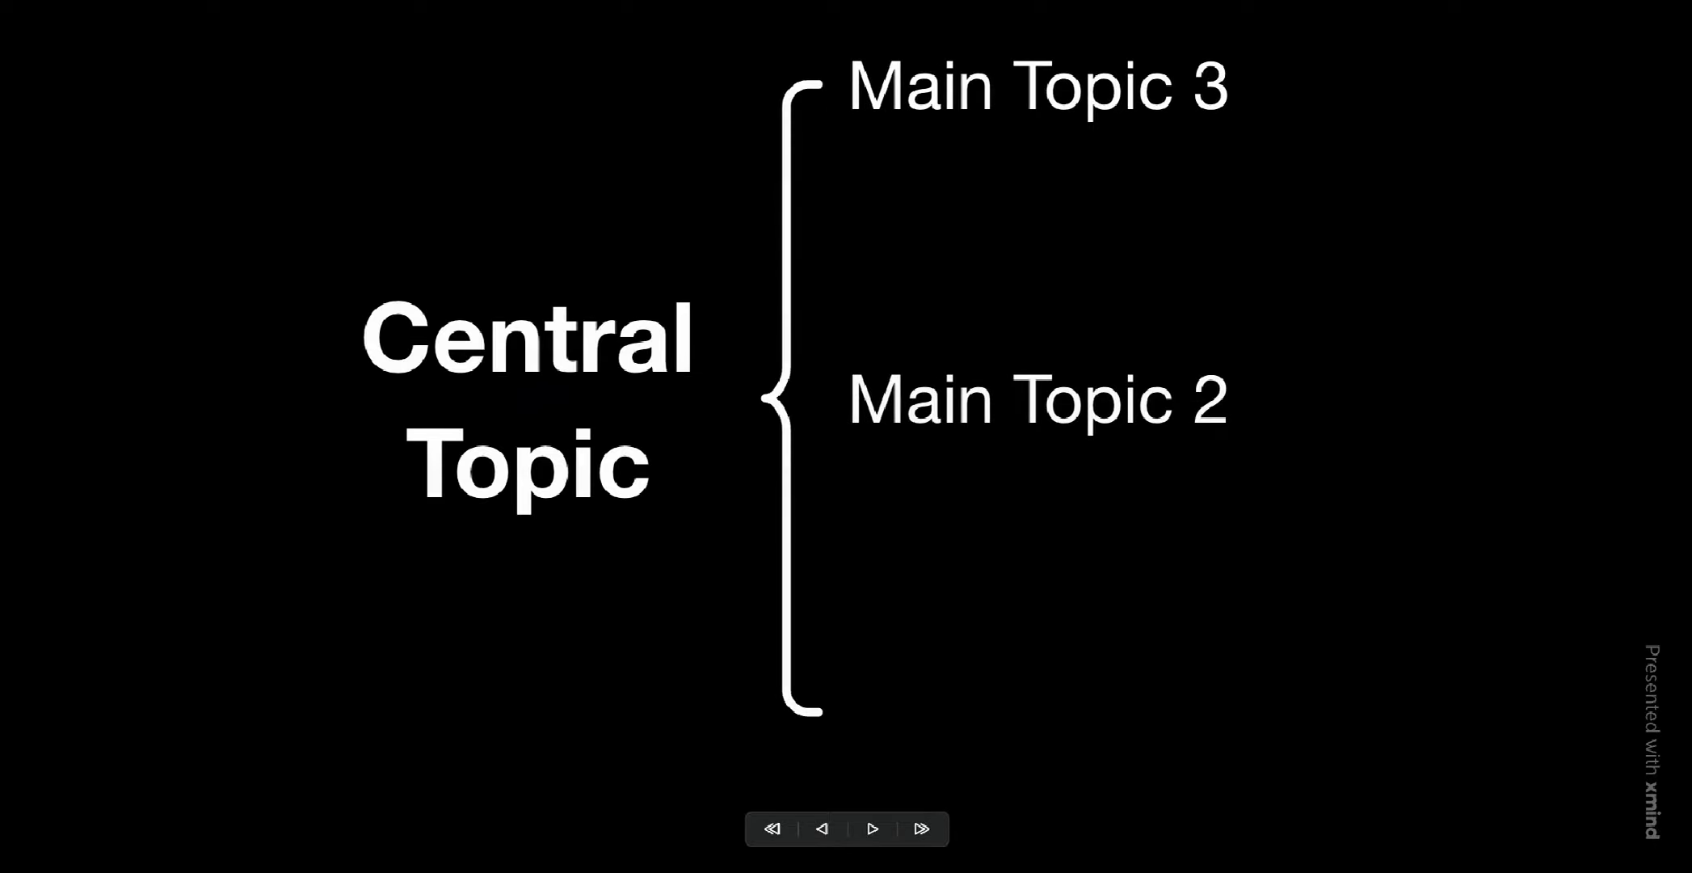
{"action": "key", "text": "Right"}
{"action": "key", "text": "Right"}
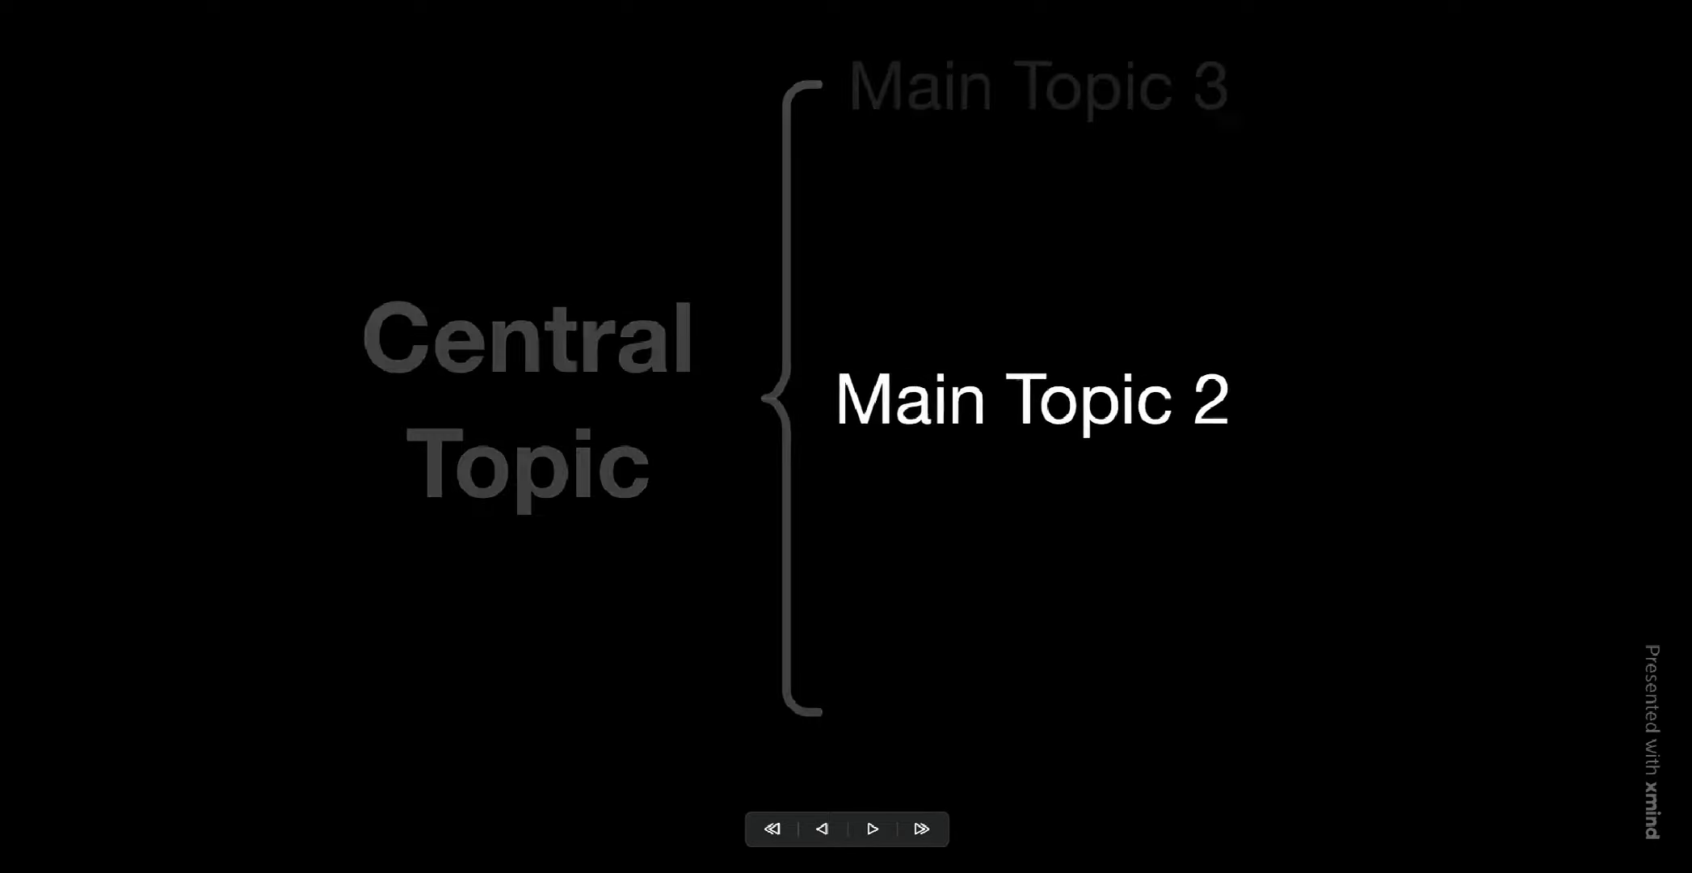
{"action": "key", "text": "Right"}
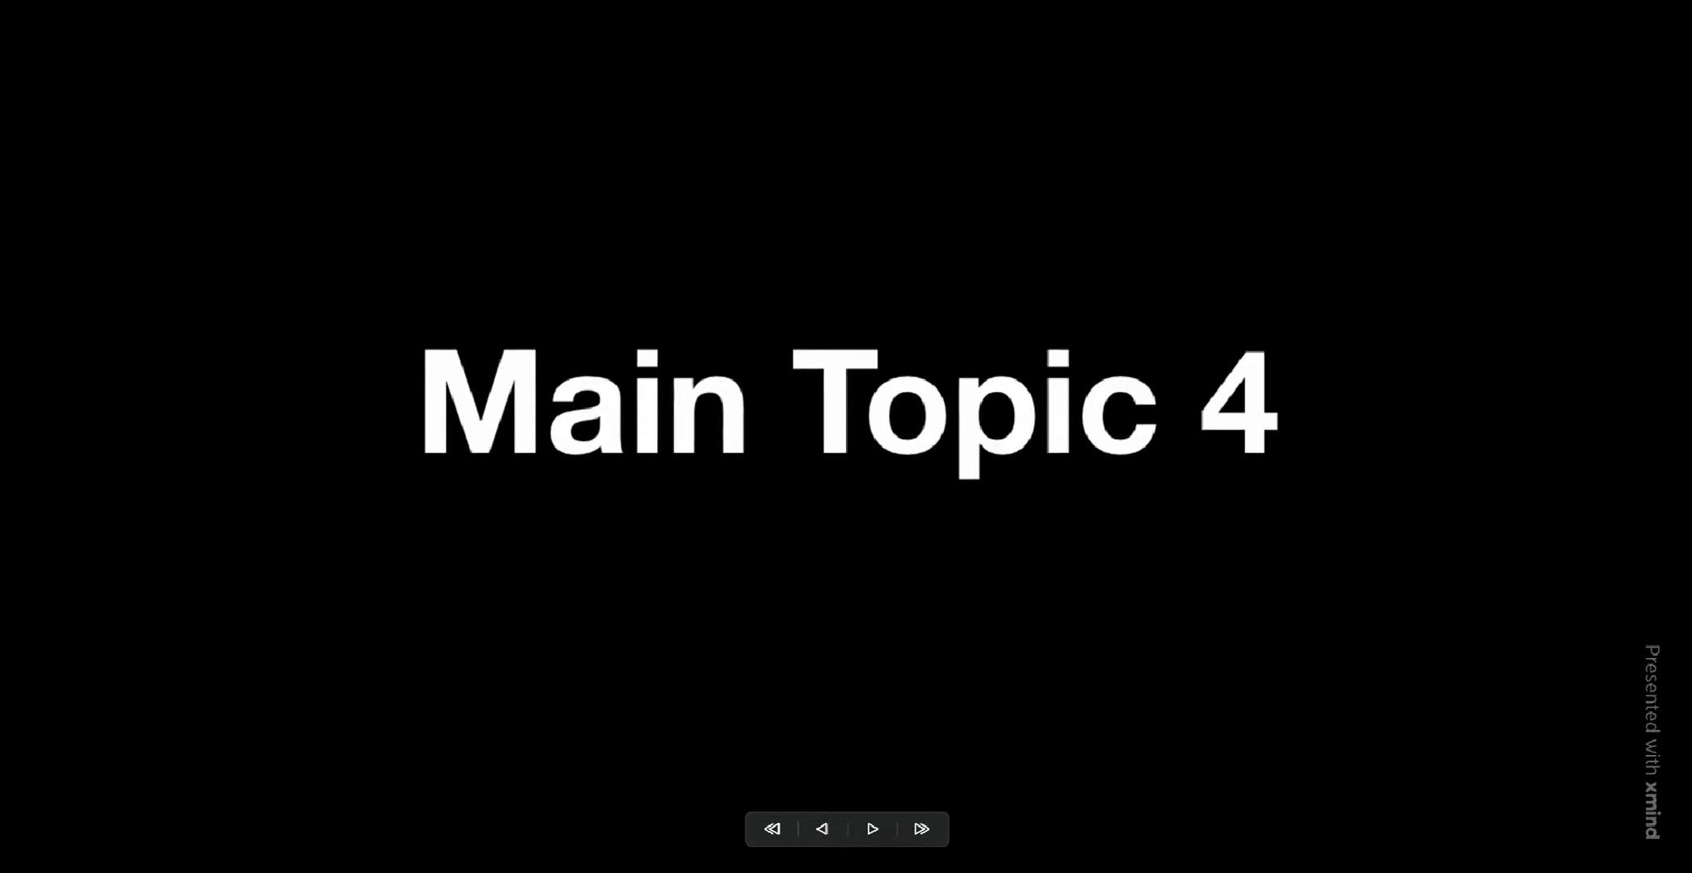
{"action": "key", "text": "Escape"}
{"action": "left_click", "coordinate": [1047, 493]}
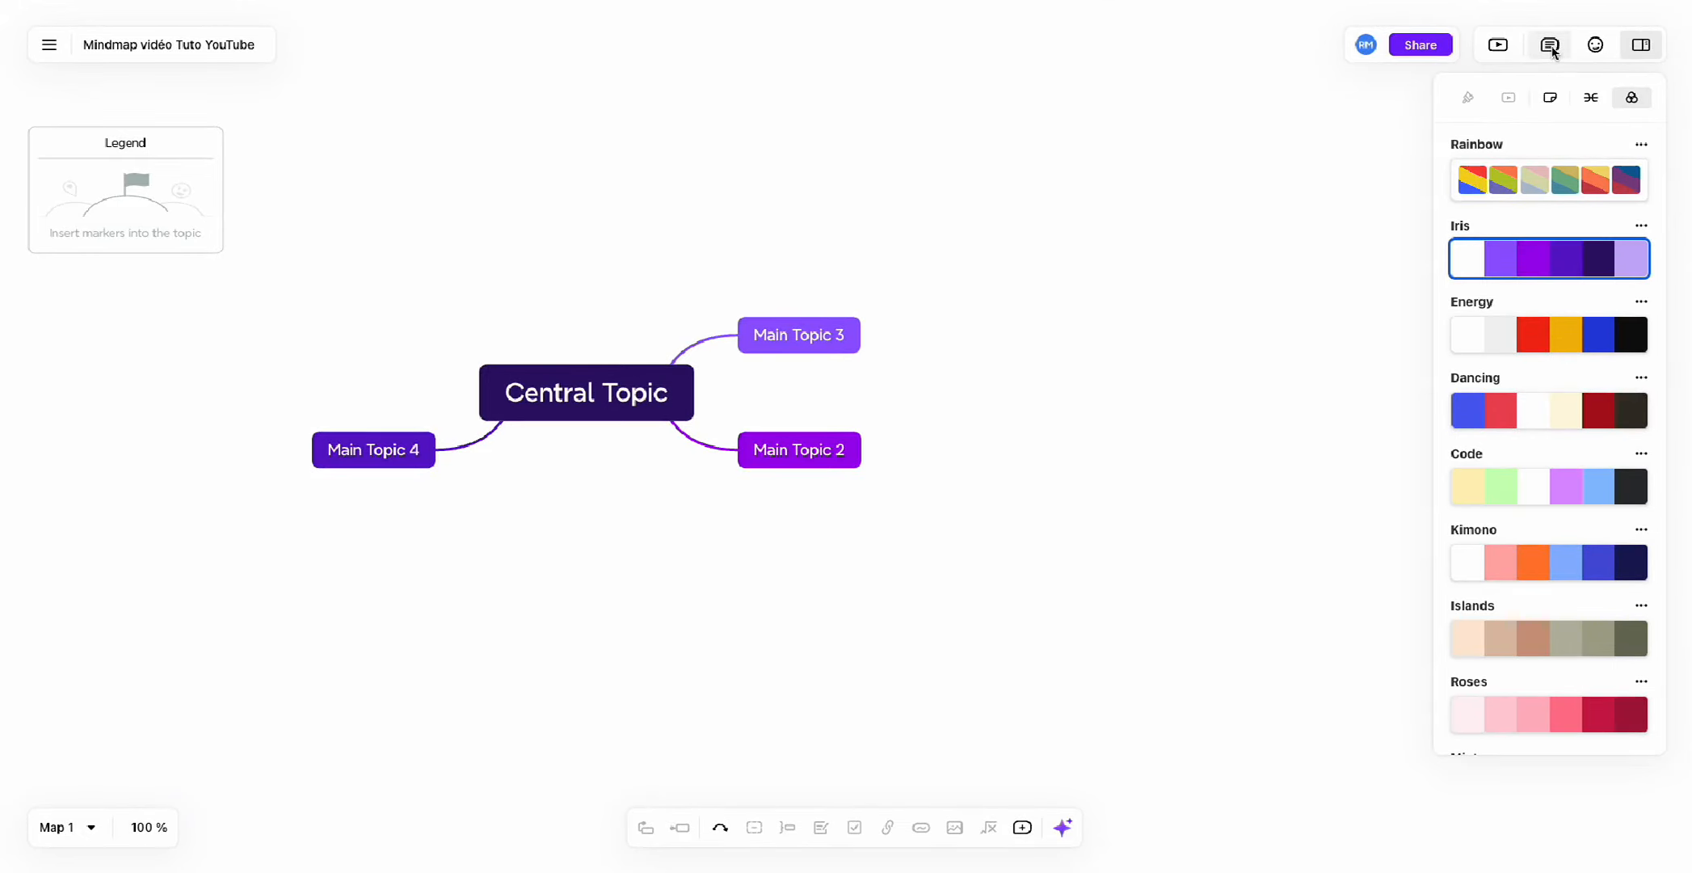
View the map's comments and the style settings available for Main Topic 3.
{"action": "left_click", "coordinate": [1551, 50]}
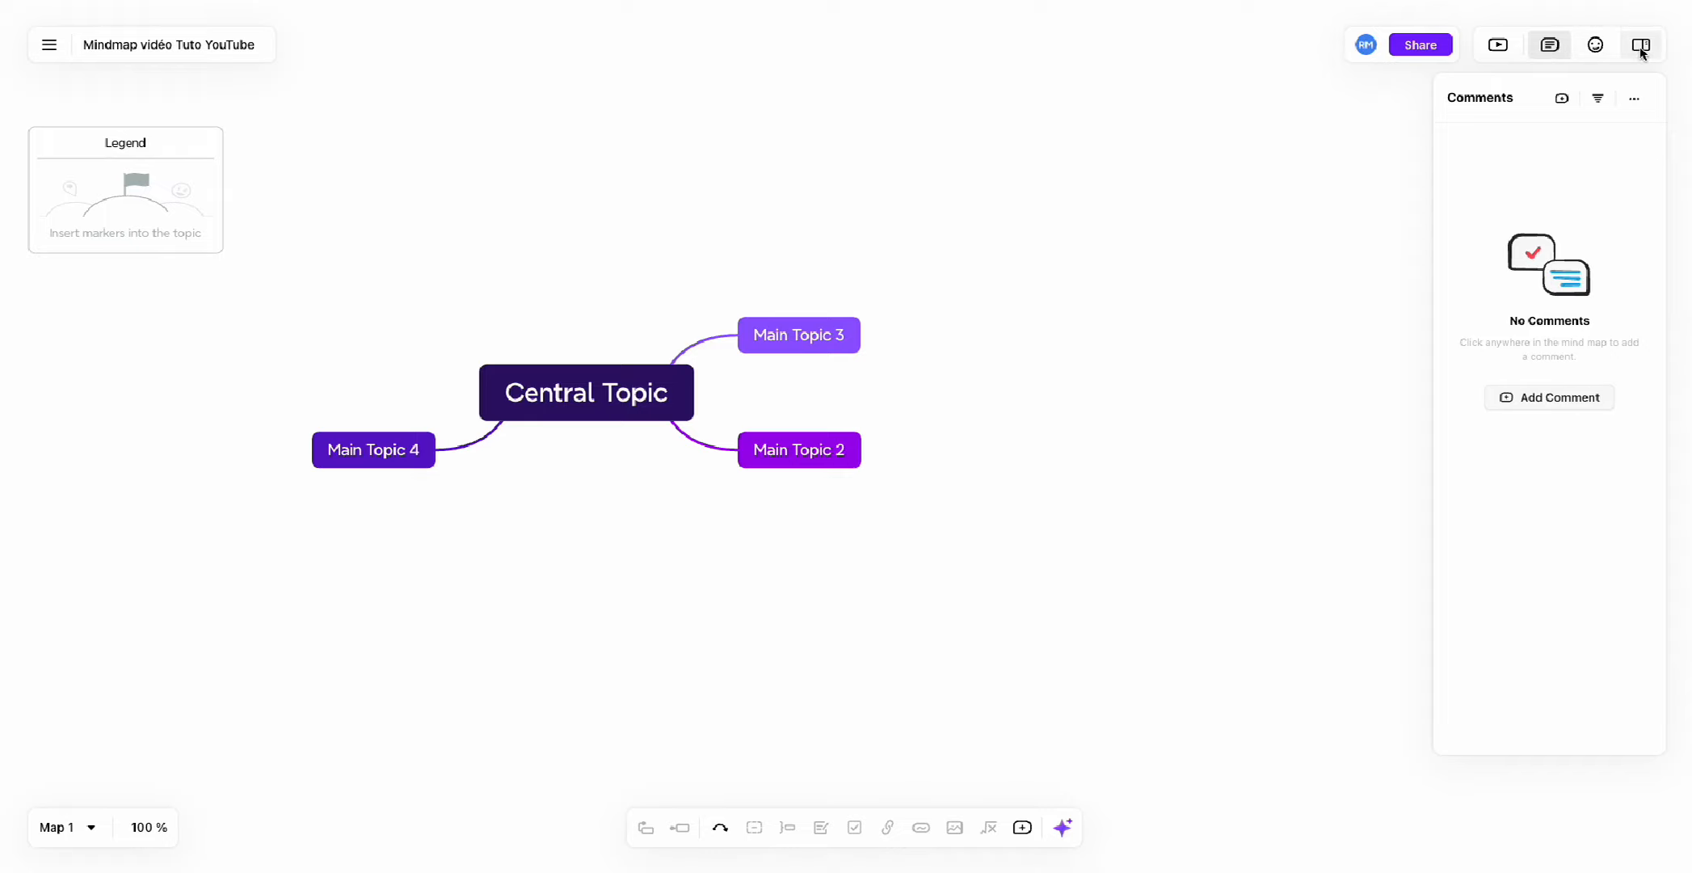
{"action": "left_click", "coordinate": [1641, 48]}
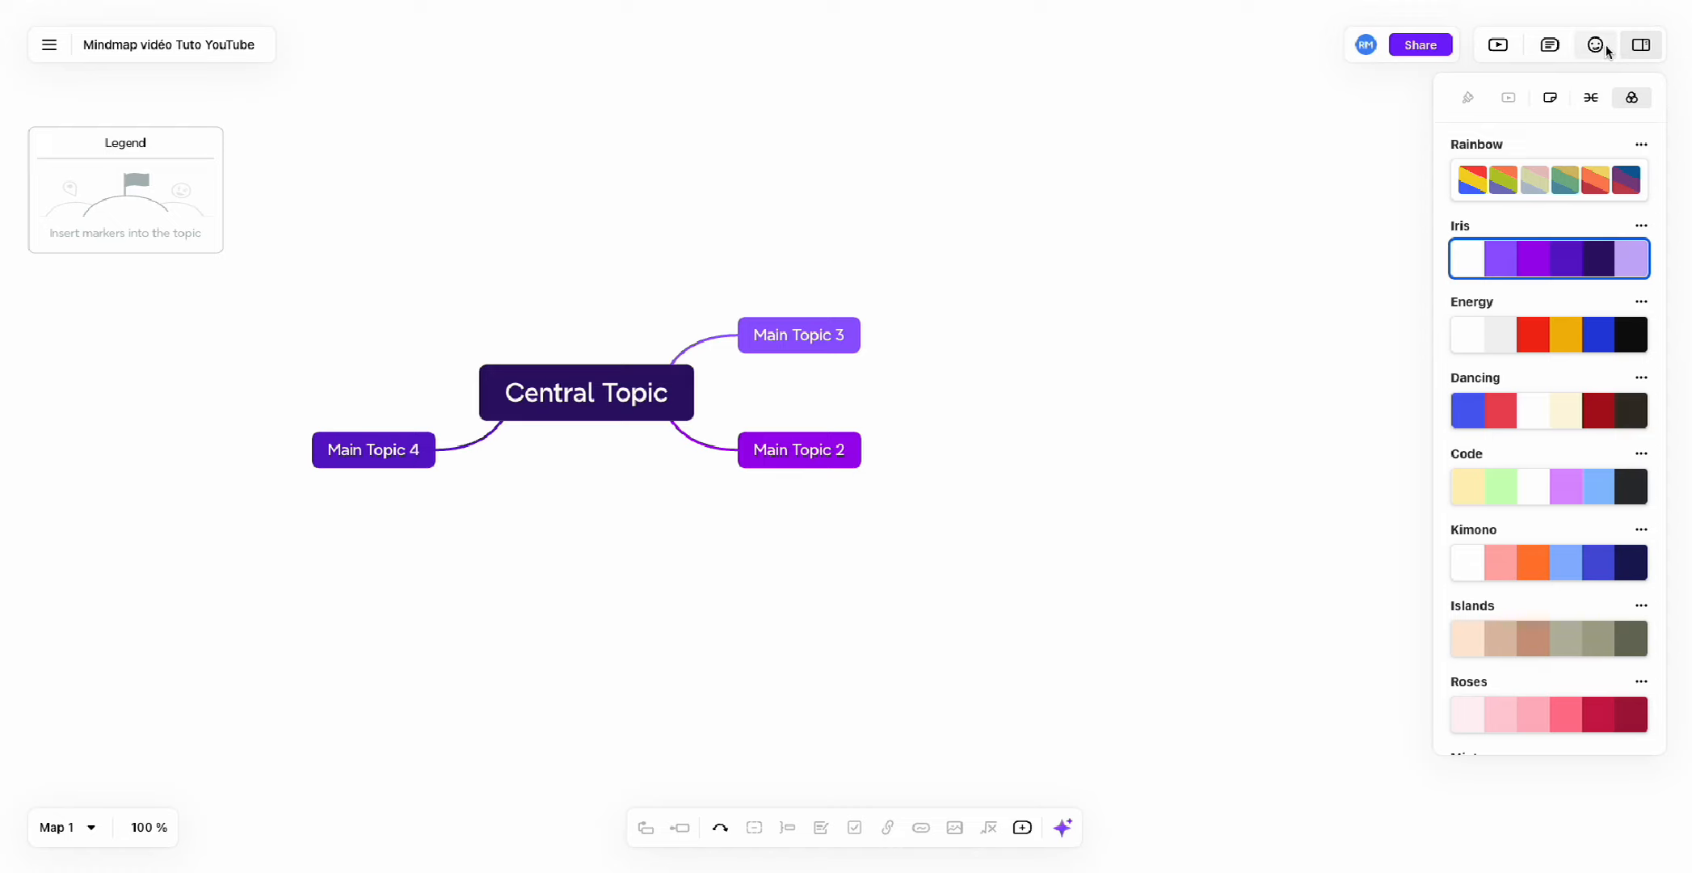
{"action": "left_click", "coordinate": [835, 333]}
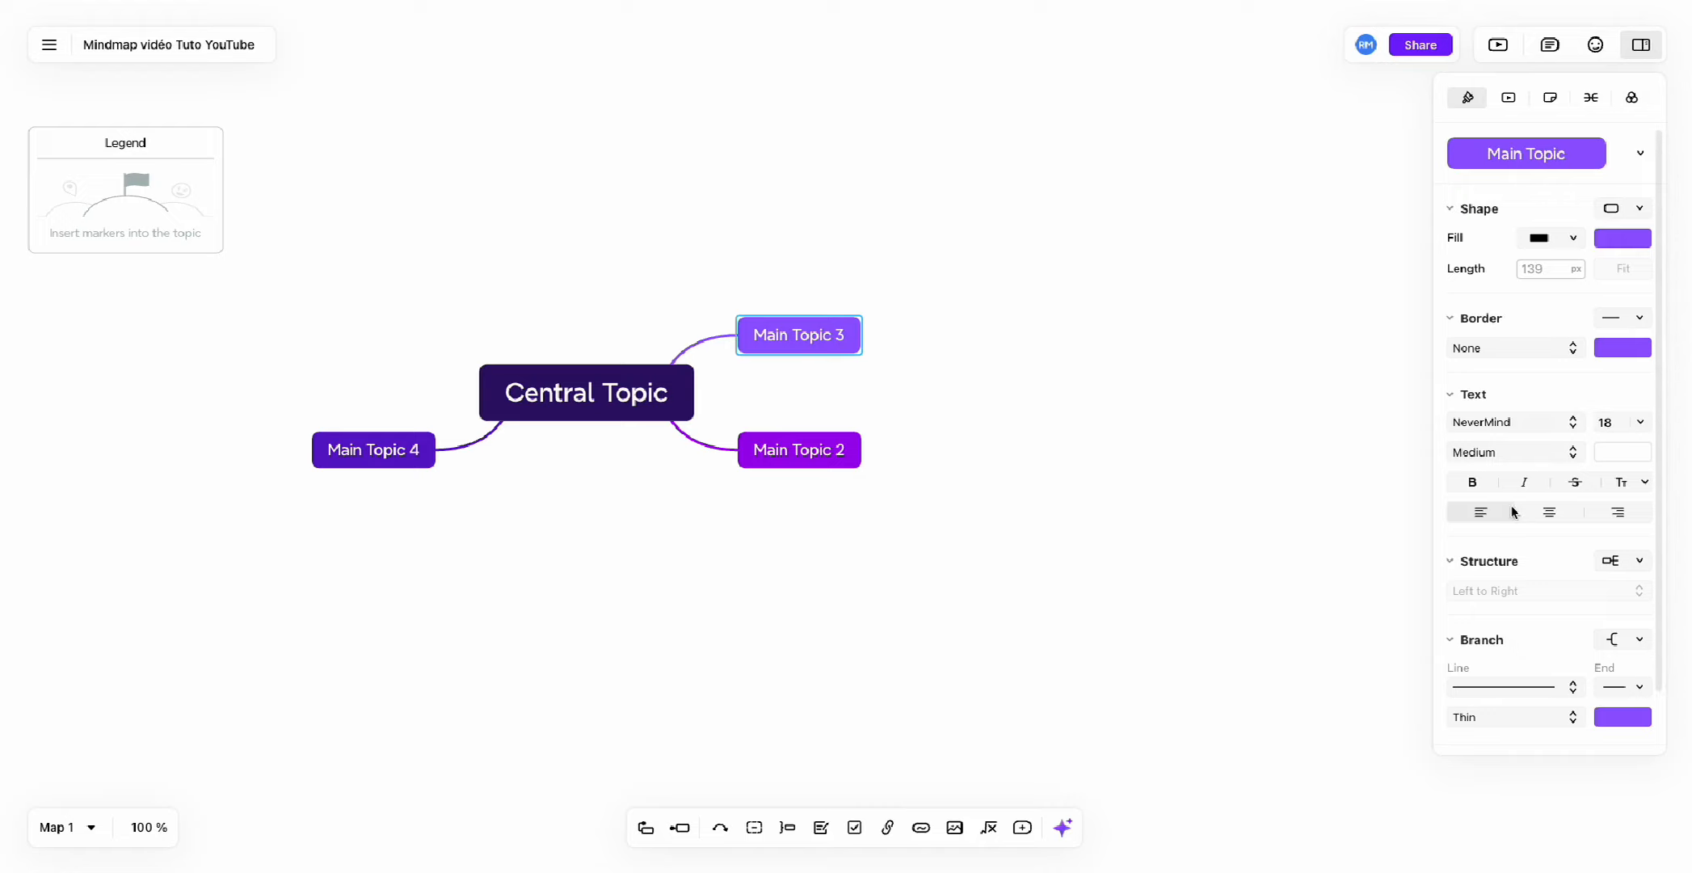
{"action": "left_click", "coordinate": [1506, 101]}
{"action": "left_click", "coordinate": [1466, 99]}
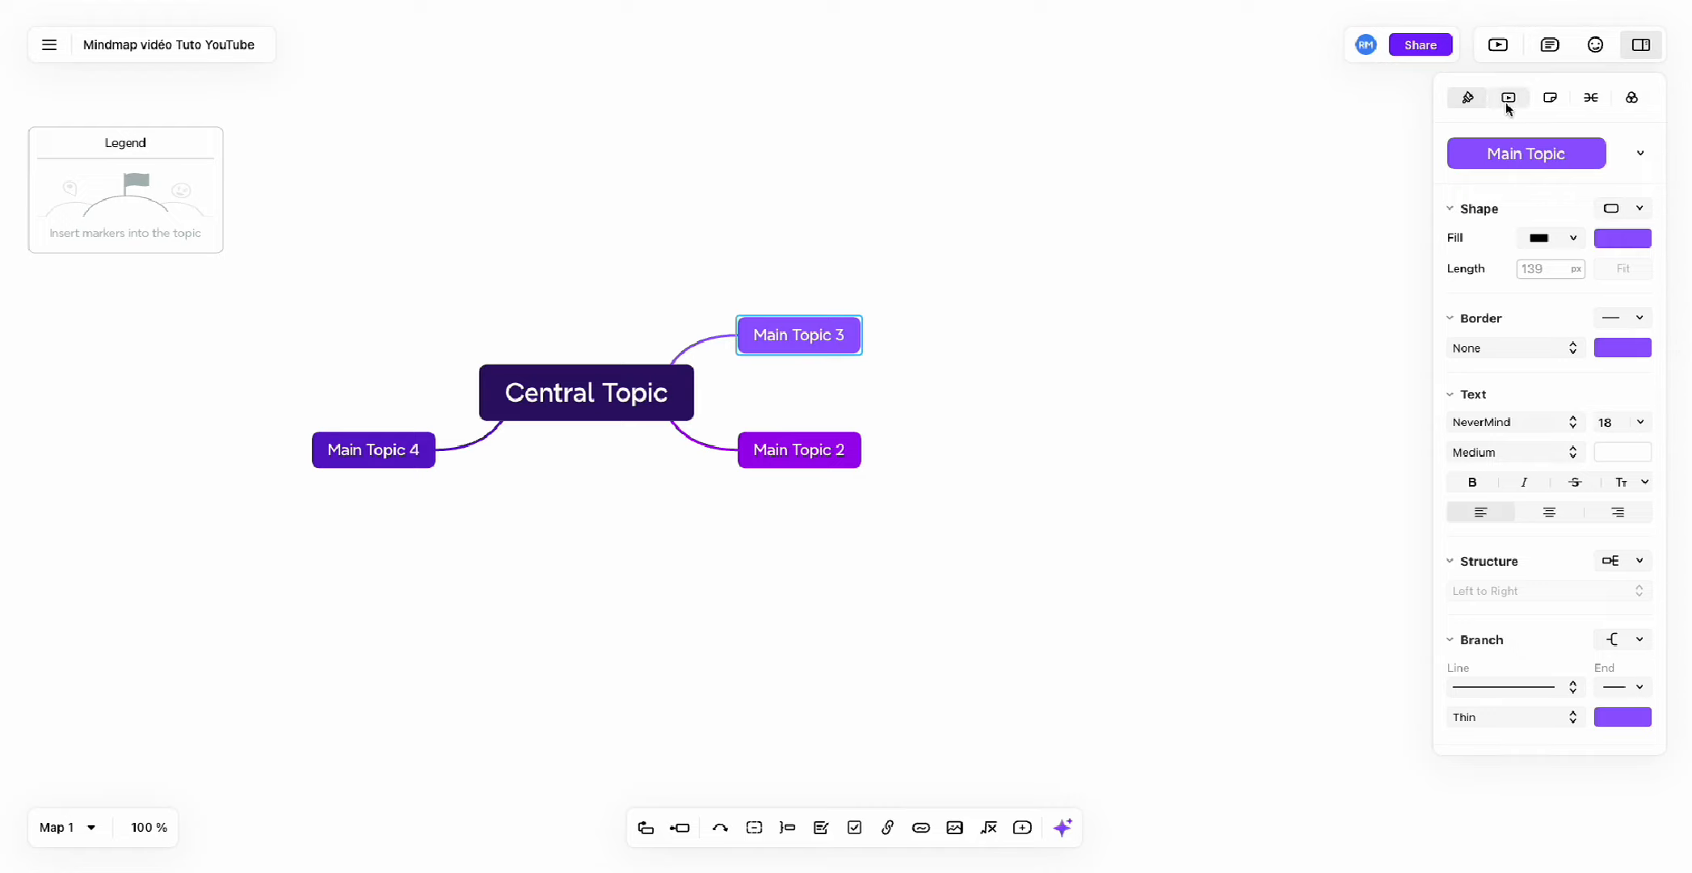
{"action": "left_click", "coordinate": [1242, 241]}
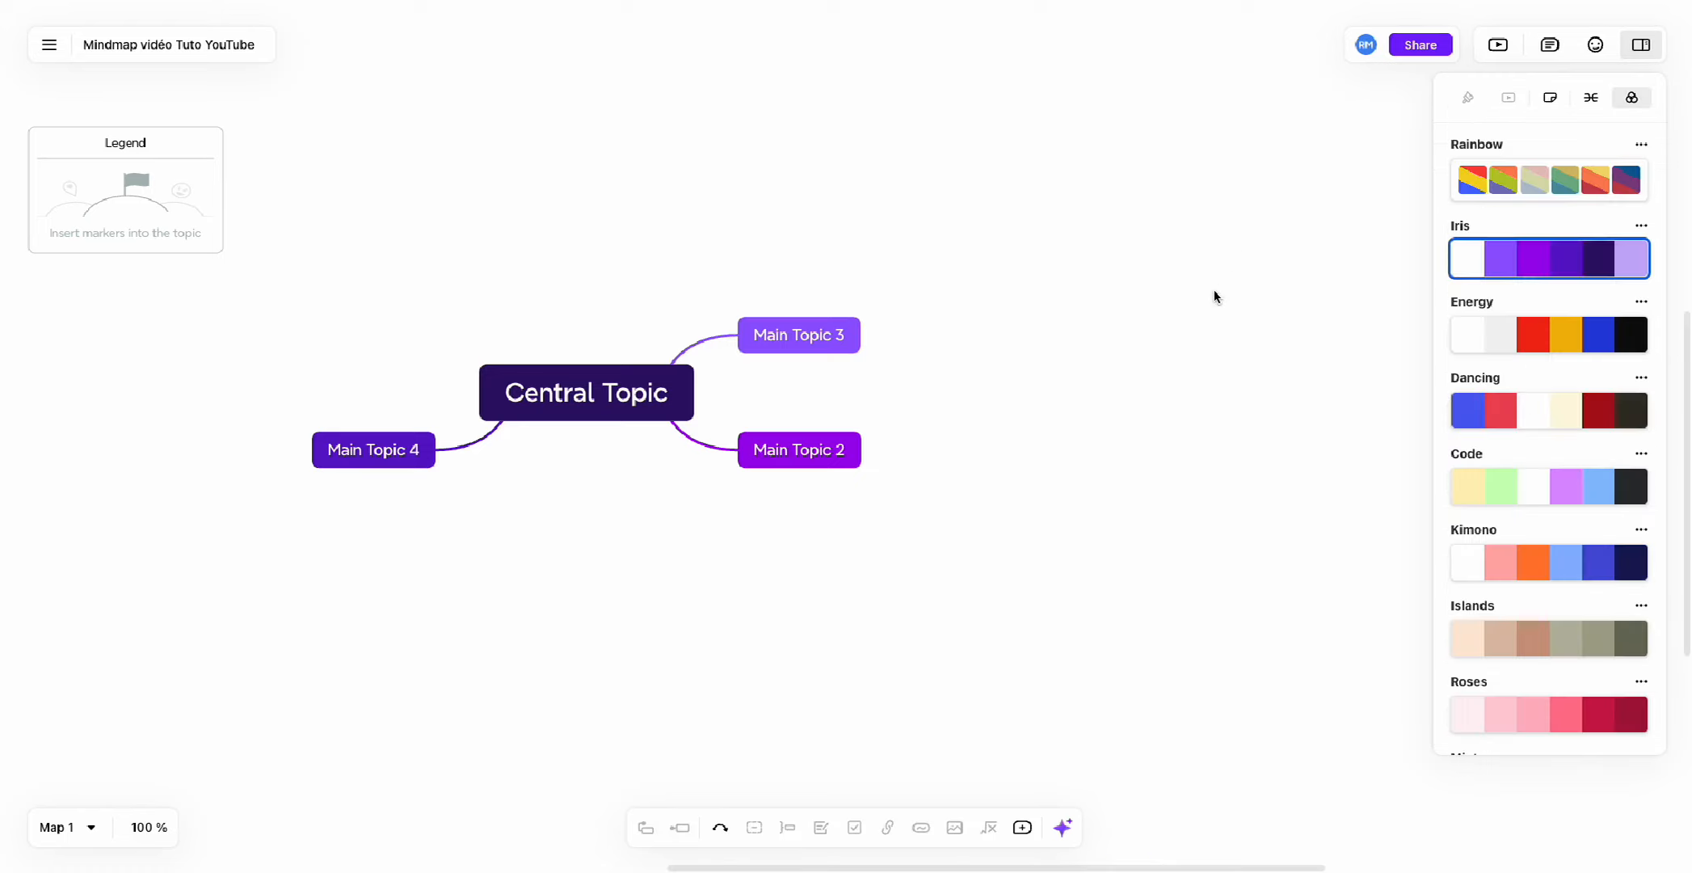
Add the red Tag marker to Main Topic 3.
{"action": "left_click", "coordinate": [1596, 46]}
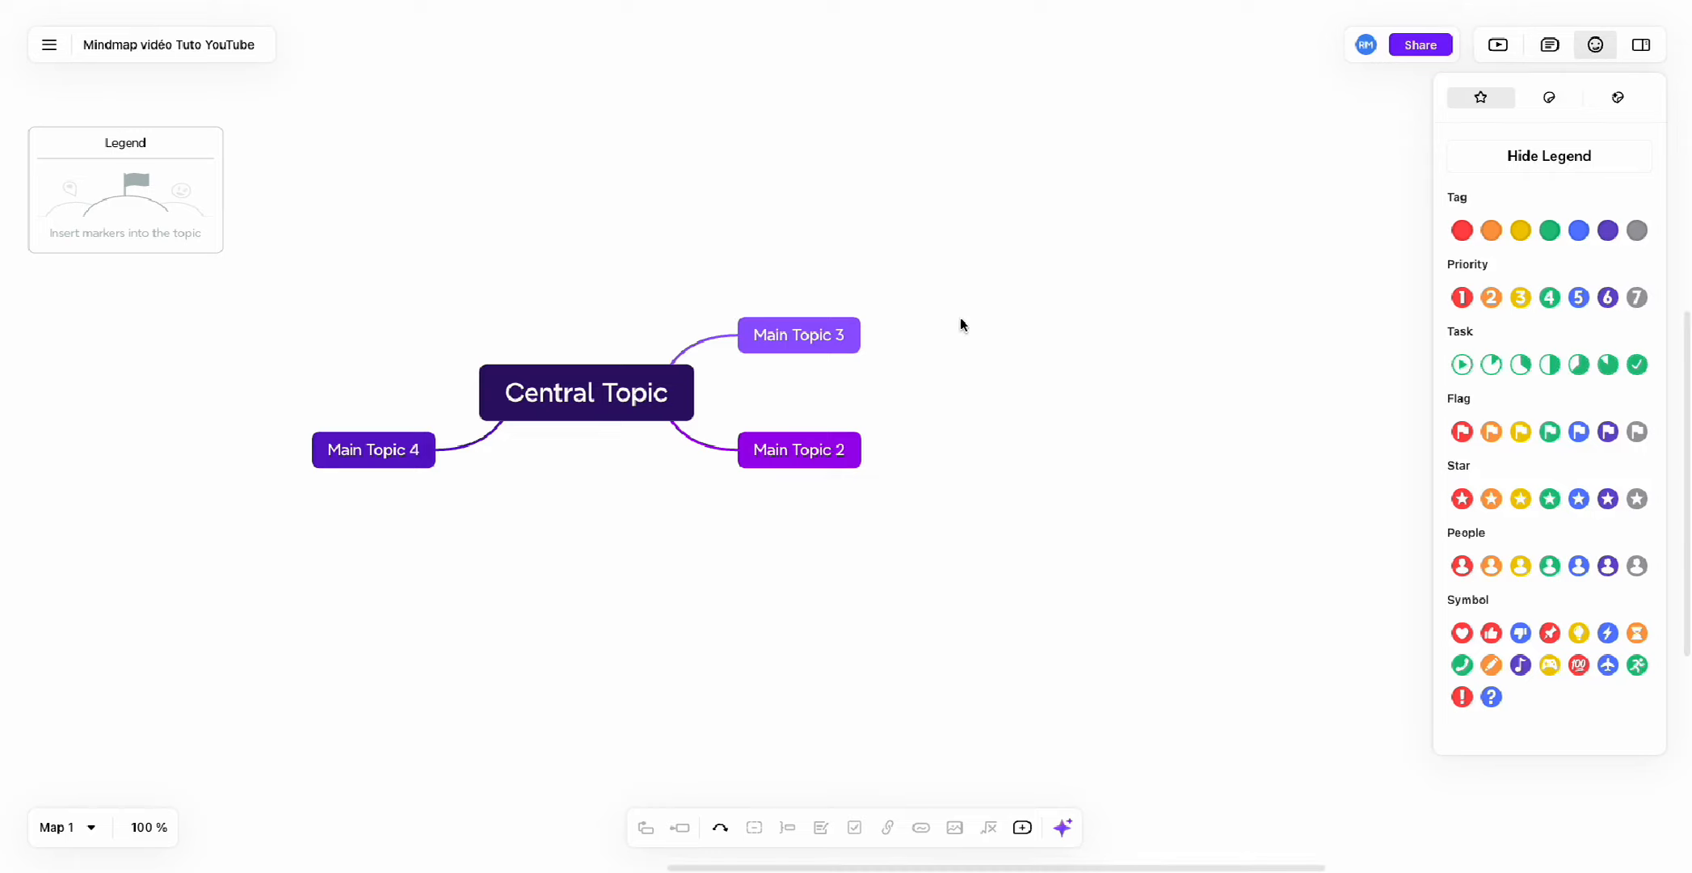
{"action": "left_click", "coordinate": [820, 333]}
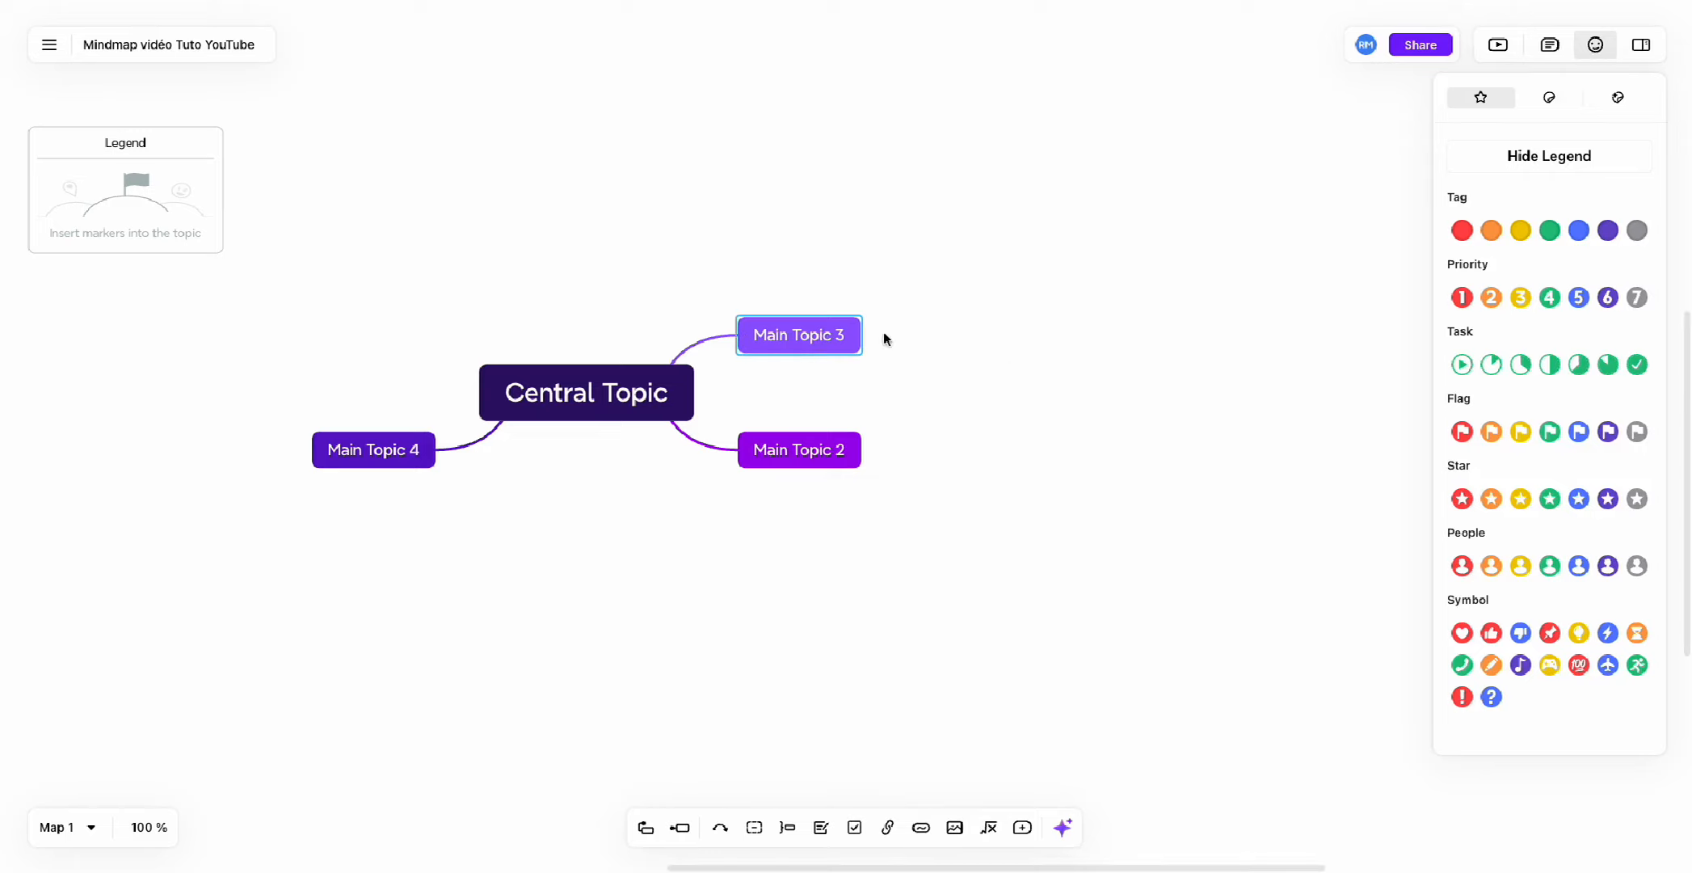
{"action": "left_click", "coordinate": [1465, 233]}
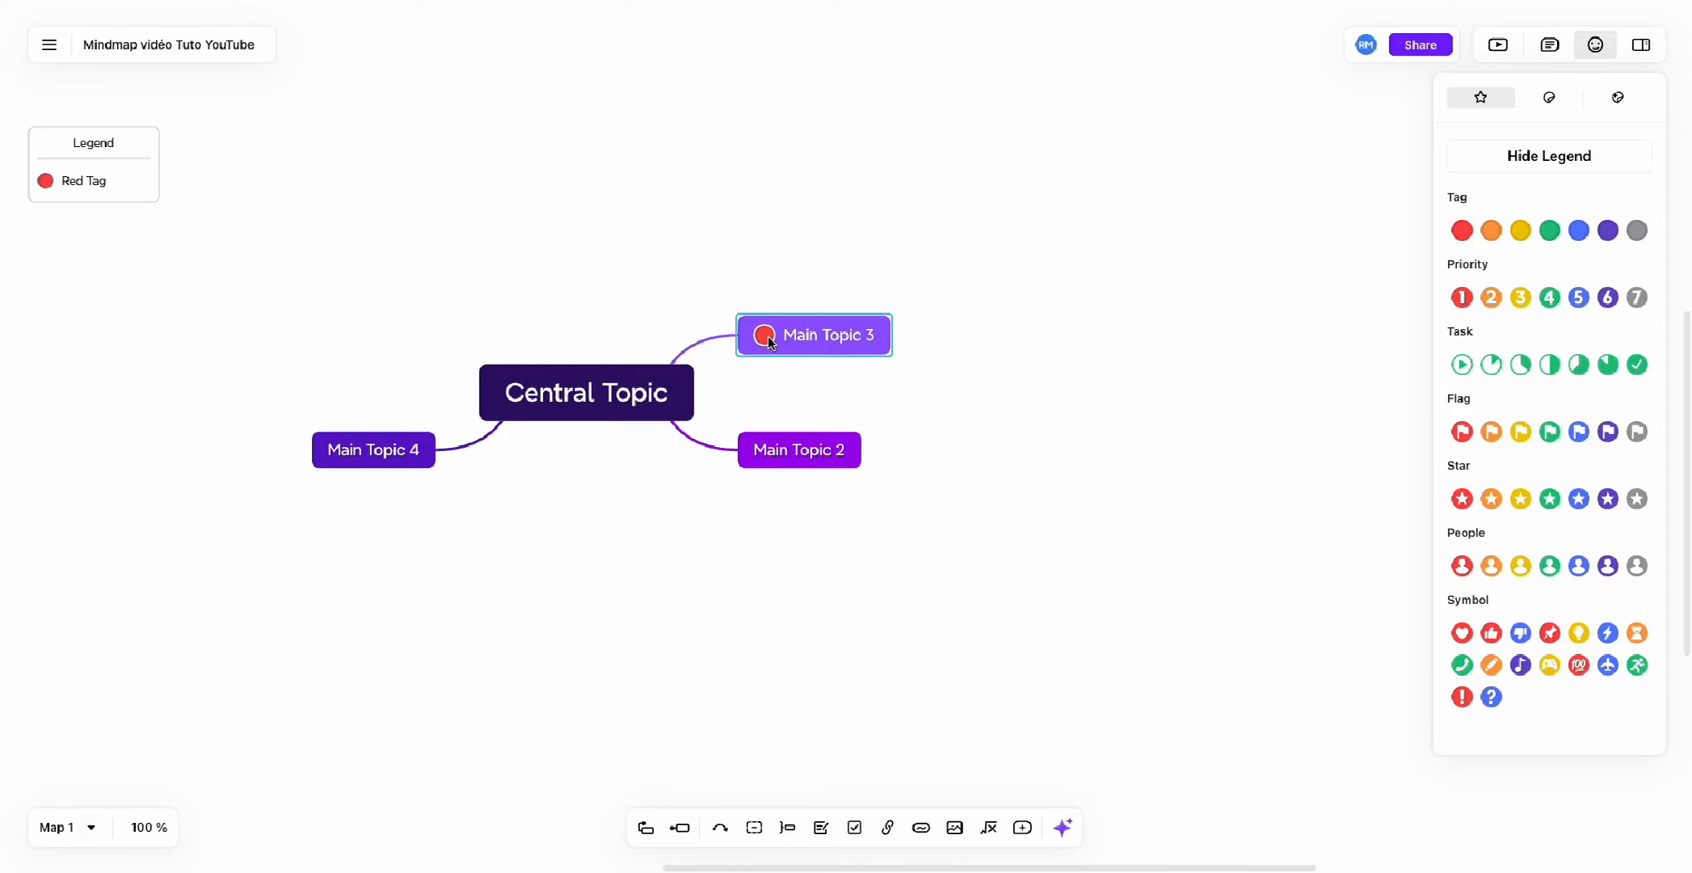
Hide the legend, show it again, and move it above the Central Topic.
{"action": "left_click", "coordinate": [1583, 162]}
{"action": "left_click", "coordinate": [1537, 160]}
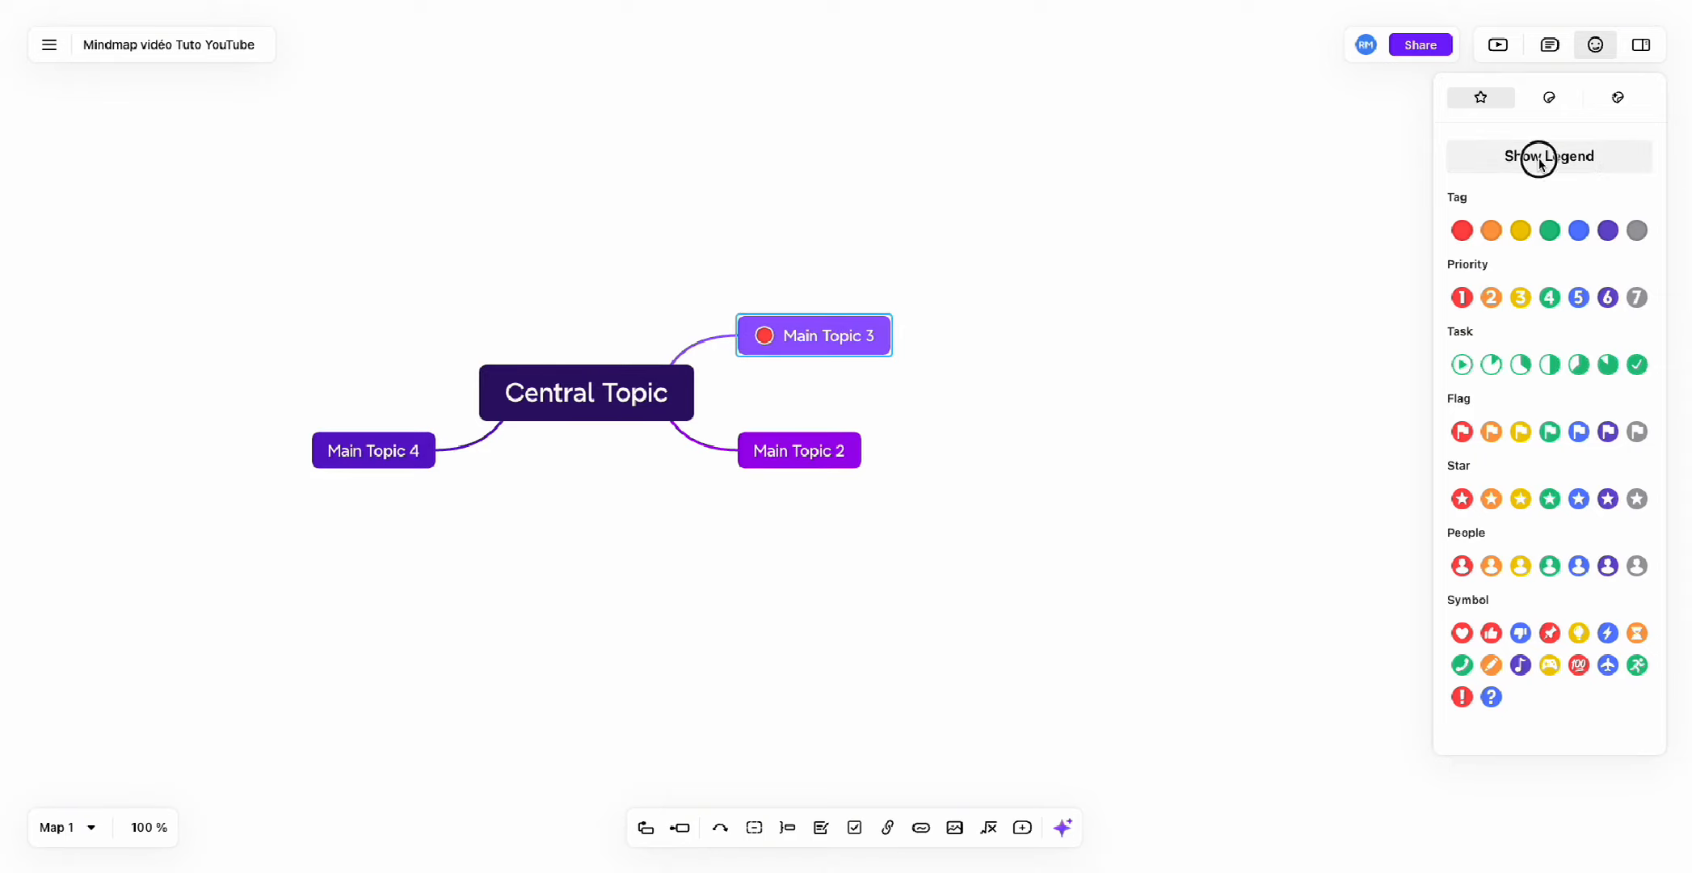
{"action": "left_click_drag", "start_coordinate": [124, 135], "coordinate": [596, 126]}
Rename the red tag's legend entry as "Pages pas écrites".
{"action": "left_click", "coordinate": [551, 167]}
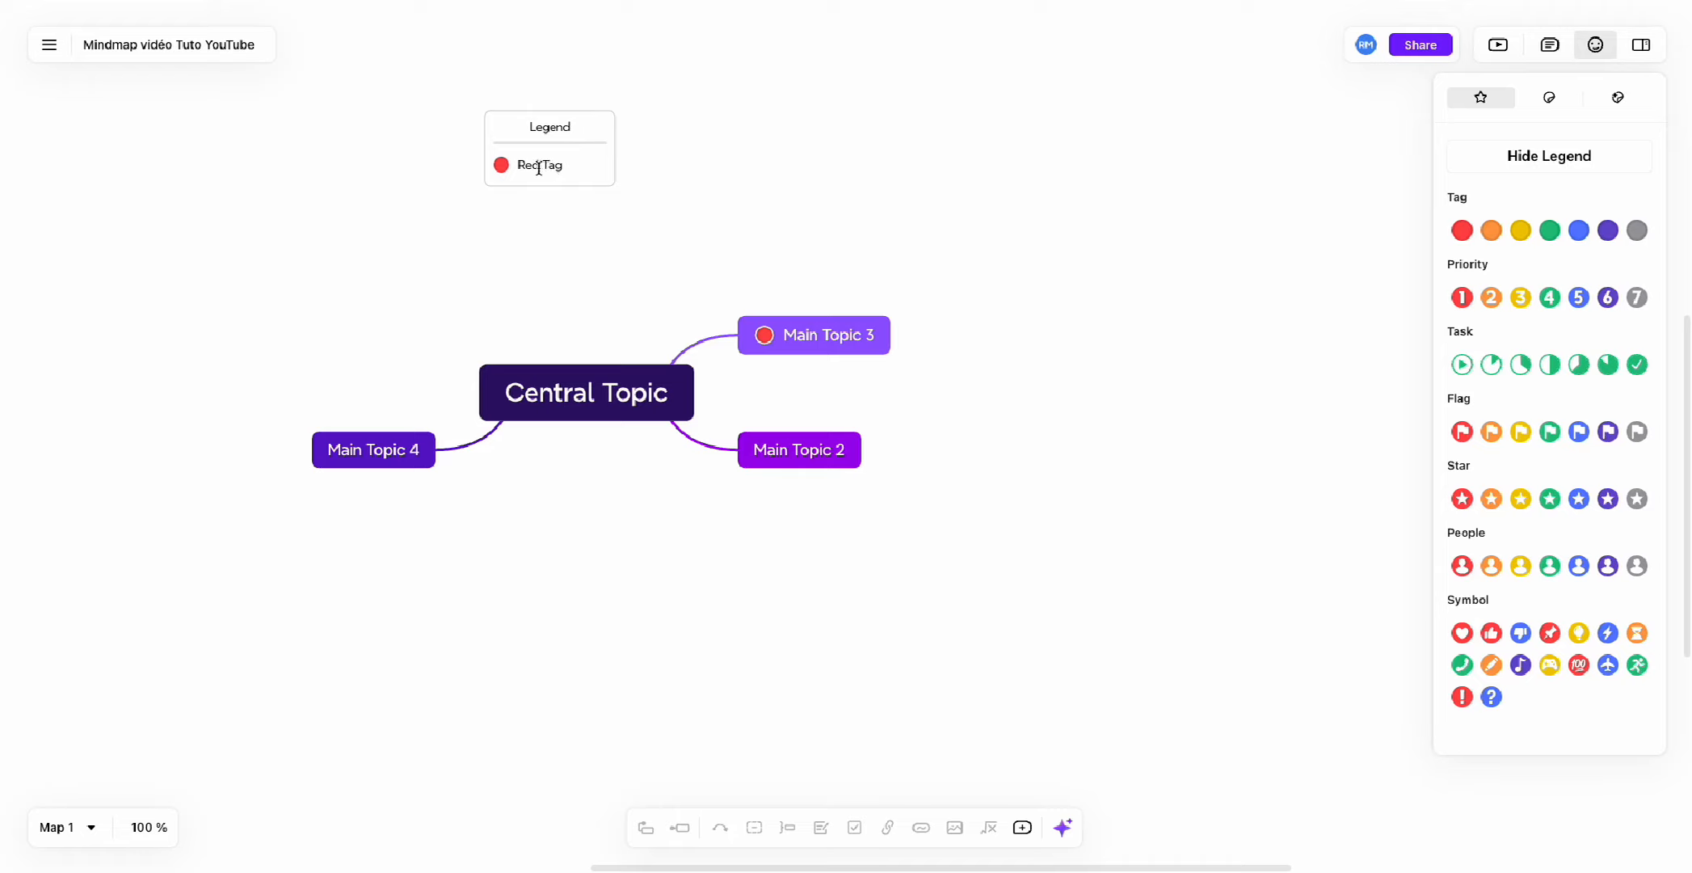
{"action": "triple_click", "coordinate": [541, 173]}
{"action": "type", "text": "Pages pas écrites"}
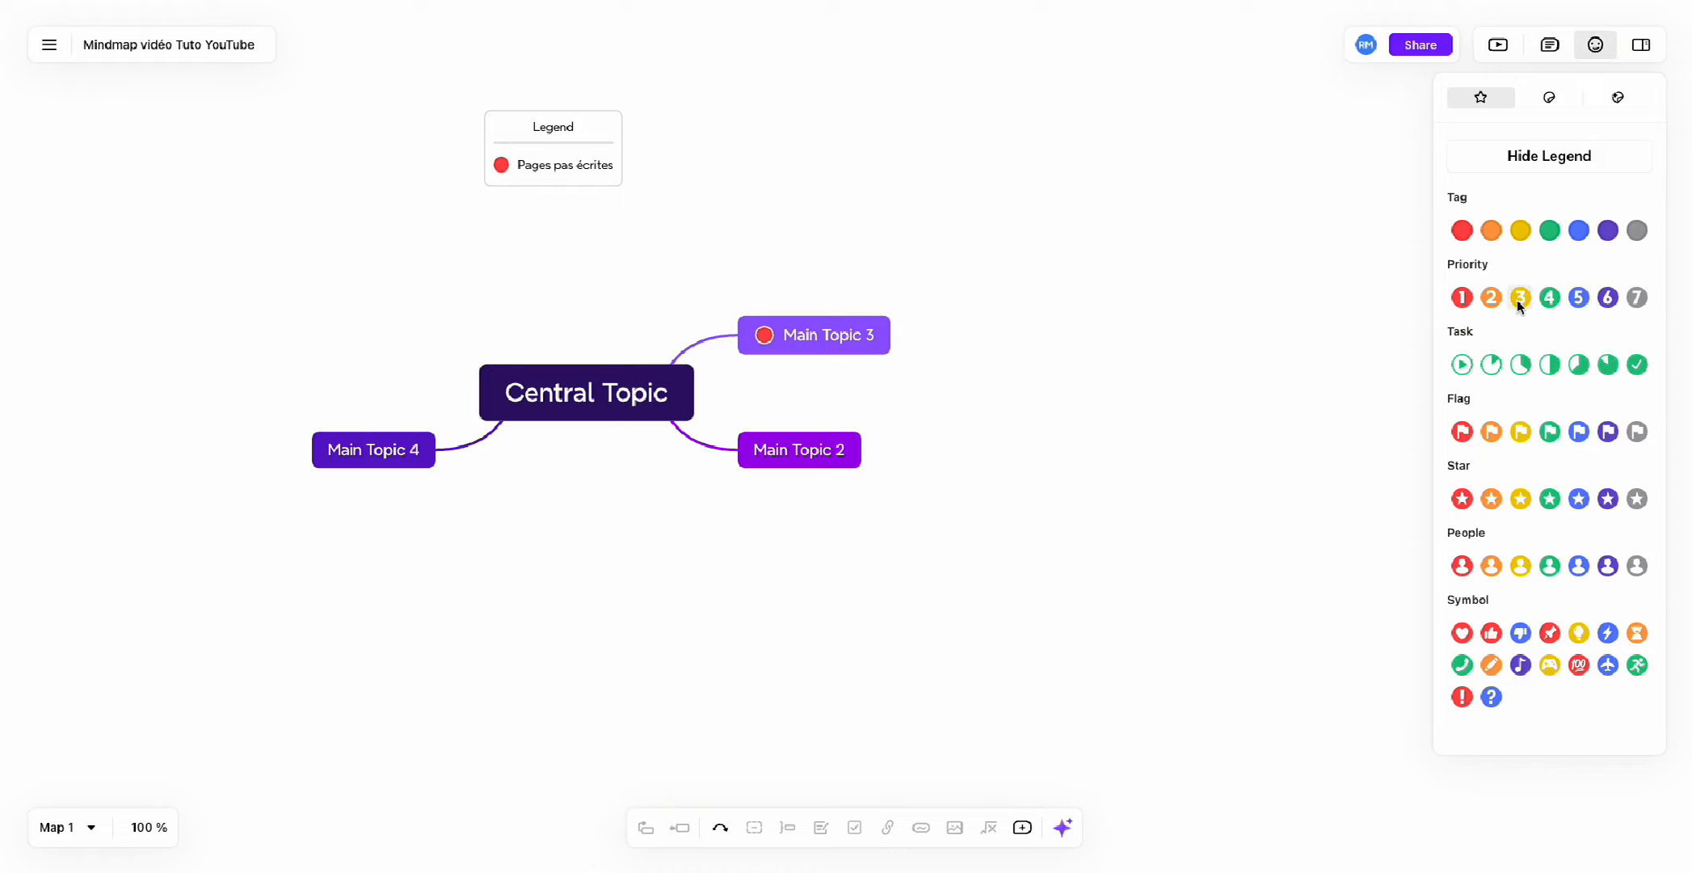
Add the 1/8 Done Task marker to Main Topic 2 and change it to 1/2 Done.
{"action": "left_click", "coordinate": [786, 458]}
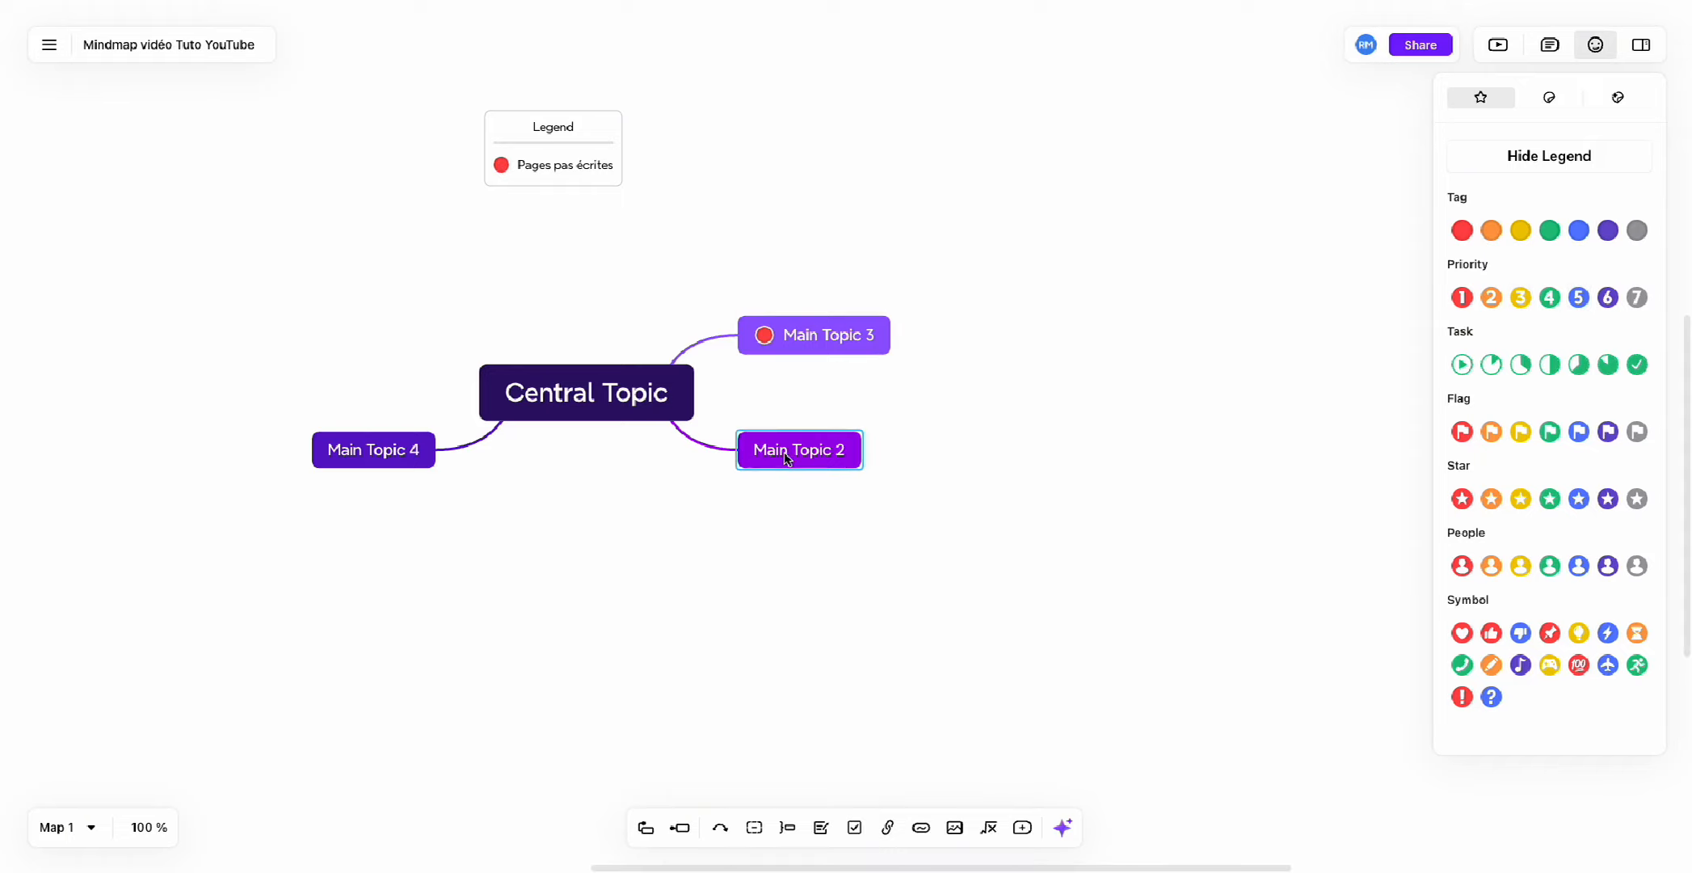
{"action": "left_click", "coordinate": [1492, 368]}
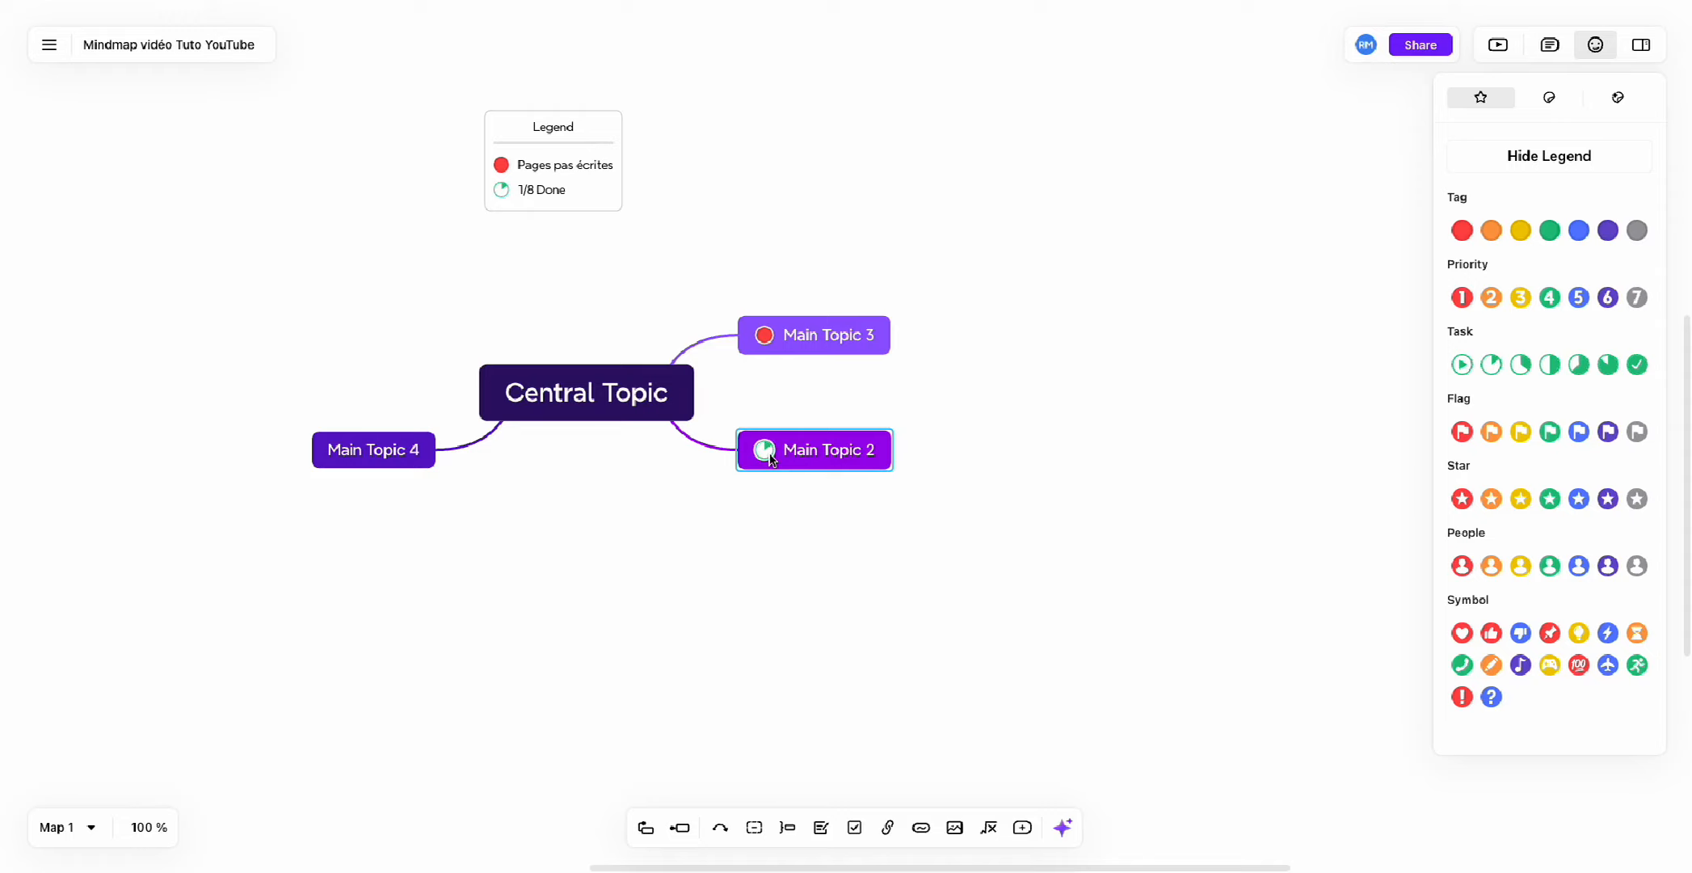
{"action": "left_click", "coordinate": [1548, 365]}
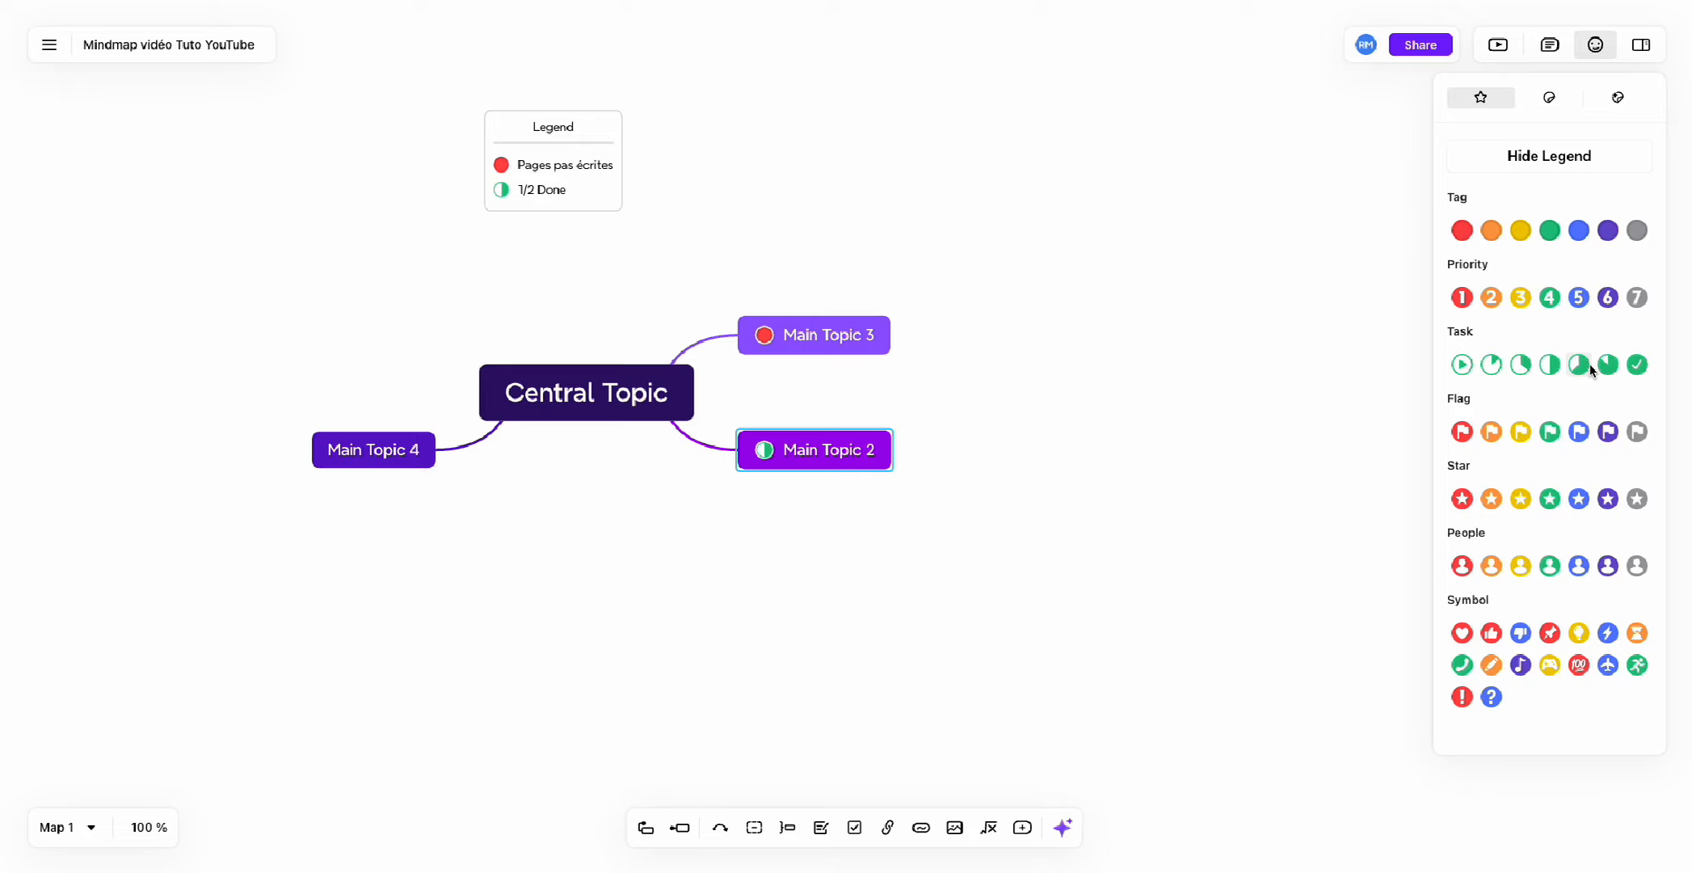
Add the red People marker to Main Topic 4 and the orange People marker to Main Topic 2.
{"action": "left_click", "coordinate": [355, 453]}
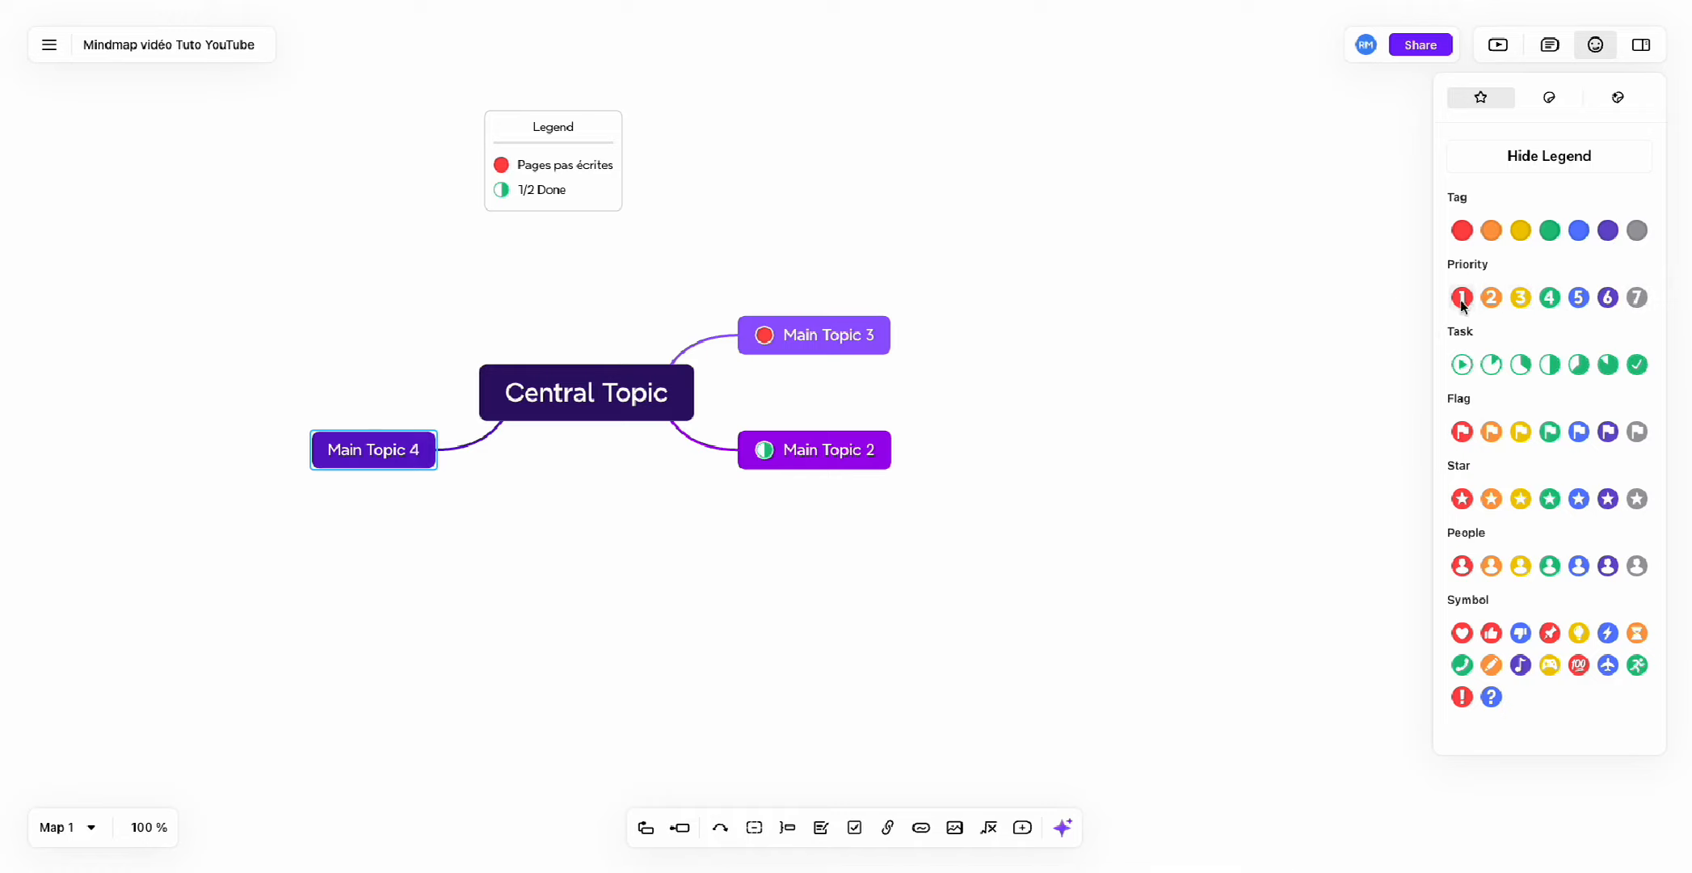
{"action": "left_click", "coordinate": [805, 329]}
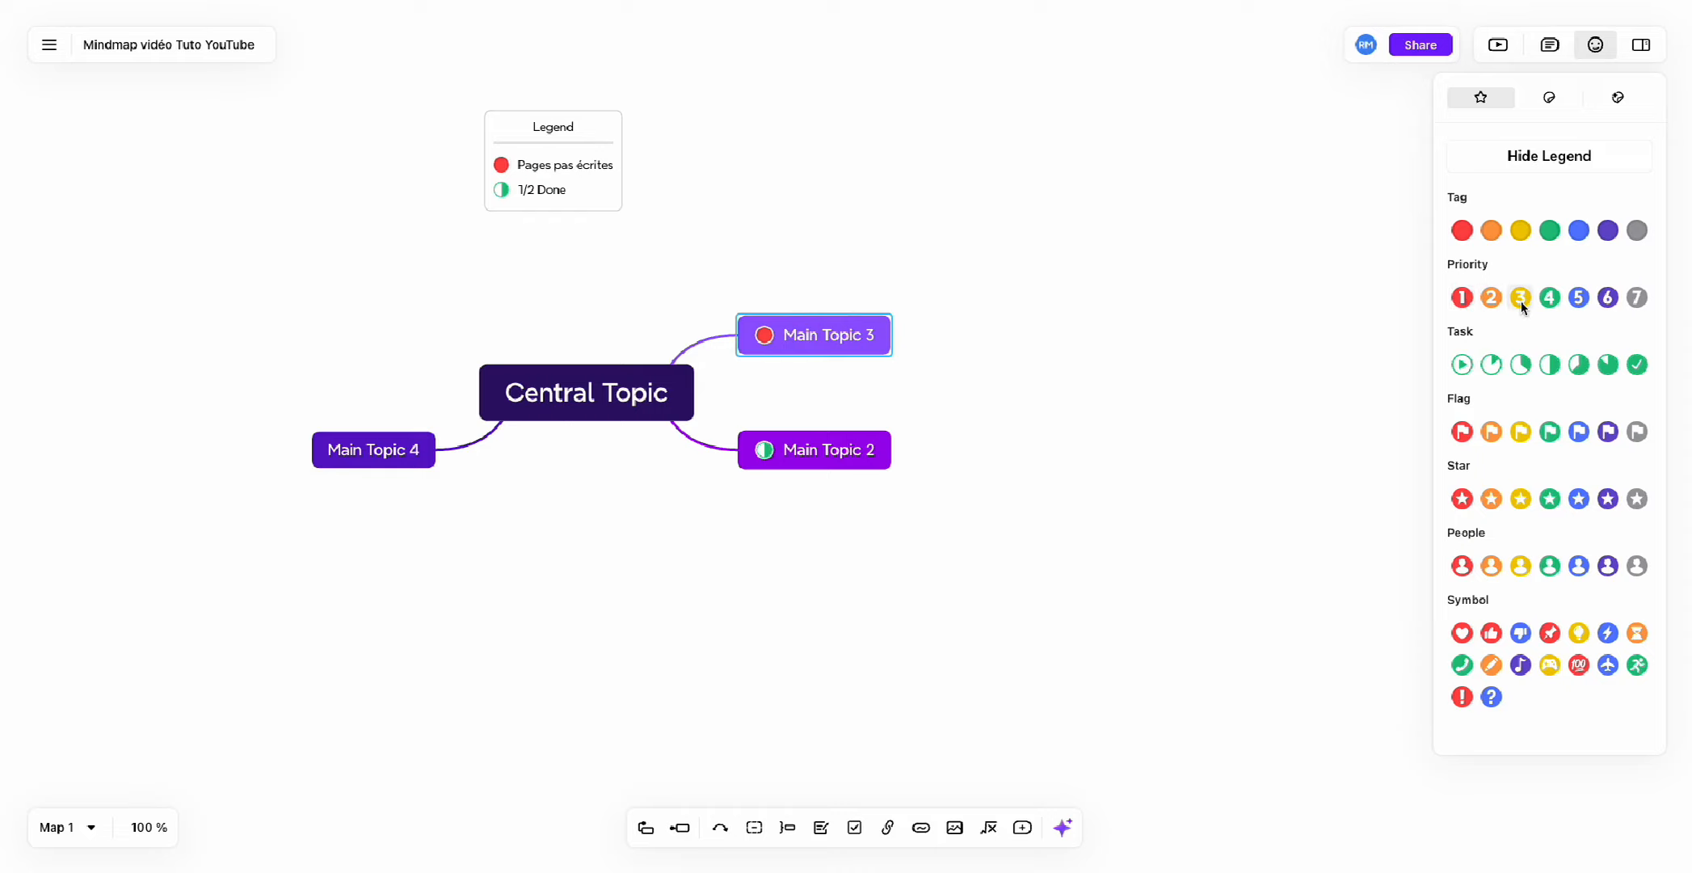
{"action": "left_click", "coordinate": [358, 442]}
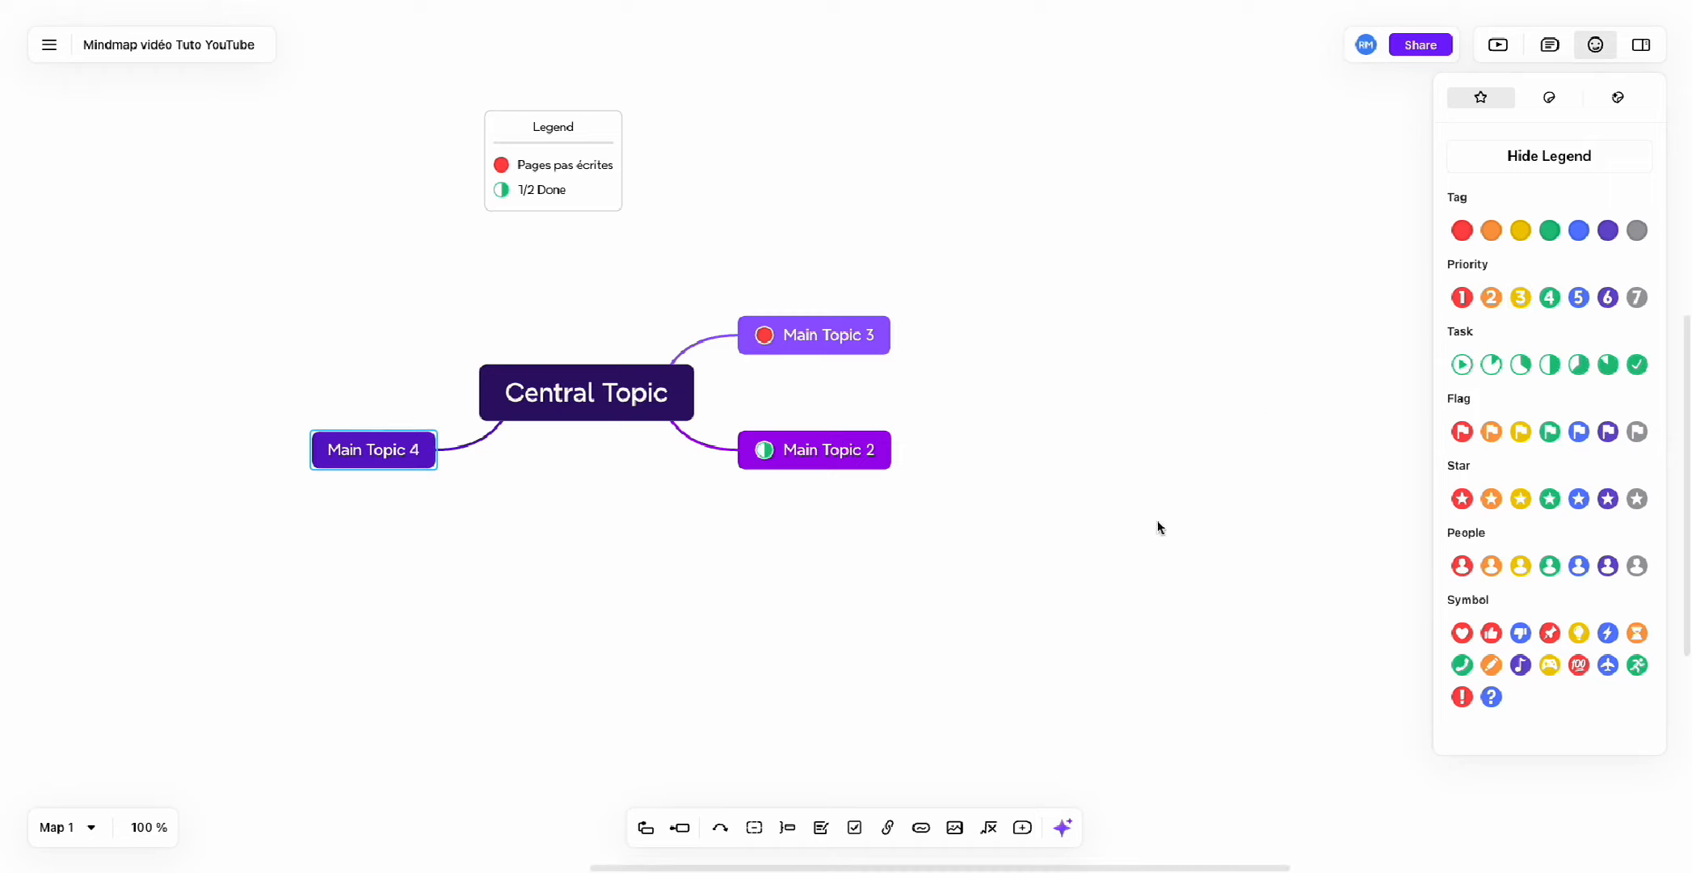
{"action": "left_click", "coordinate": [1461, 565]}
{"action": "key", "text": "Down"}
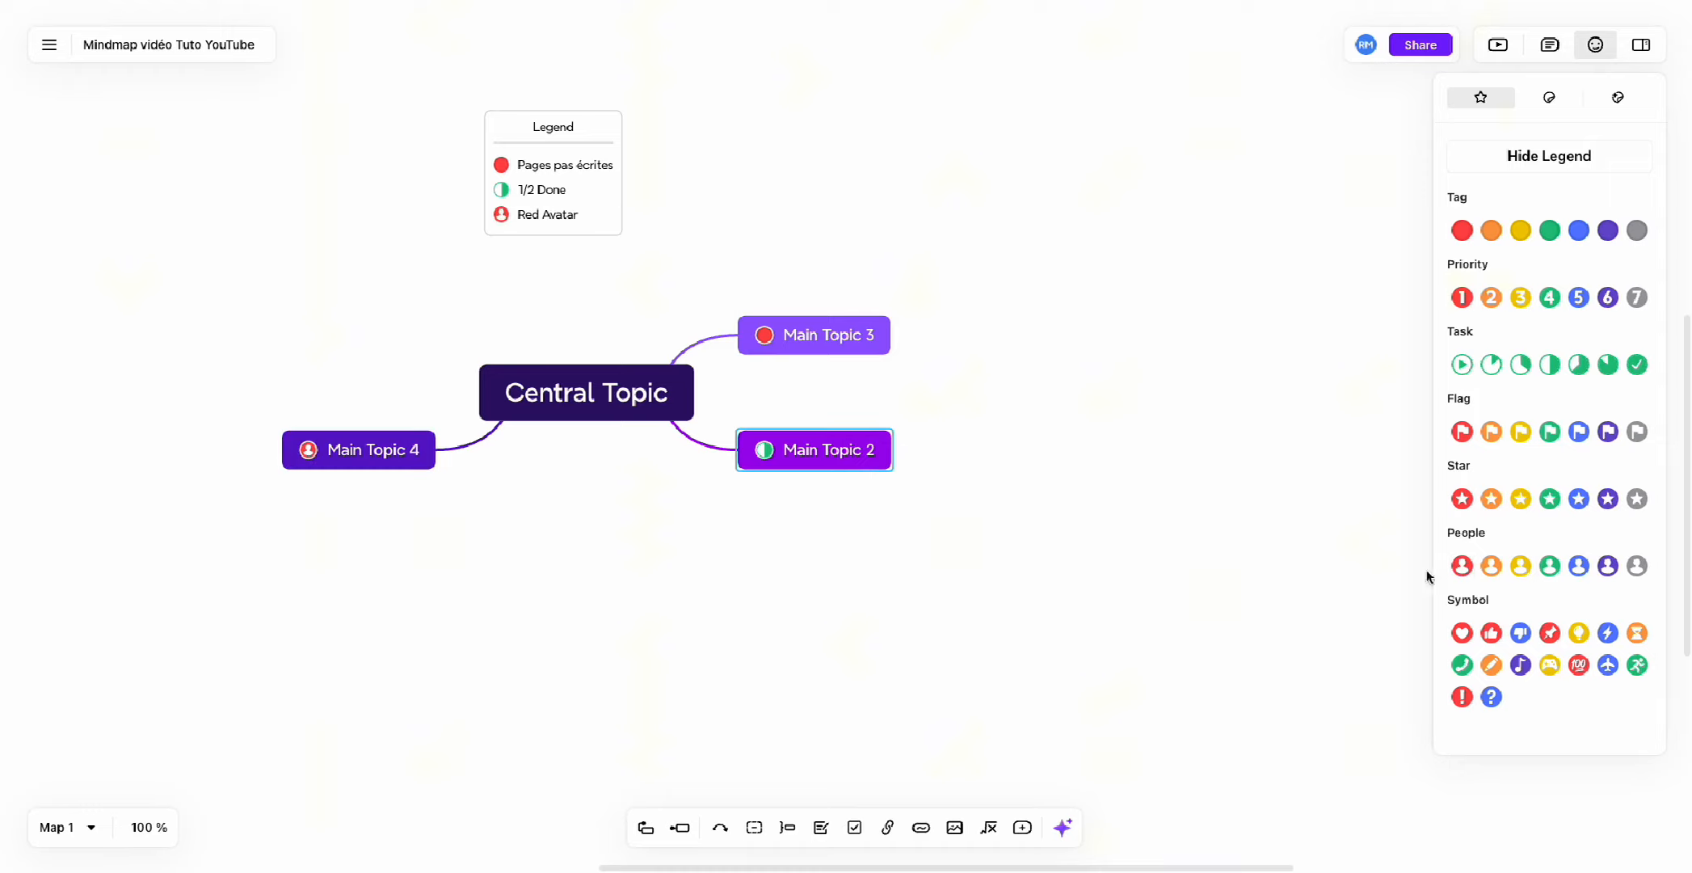
{"action": "left_click", "coordinate": [1491, 565]}
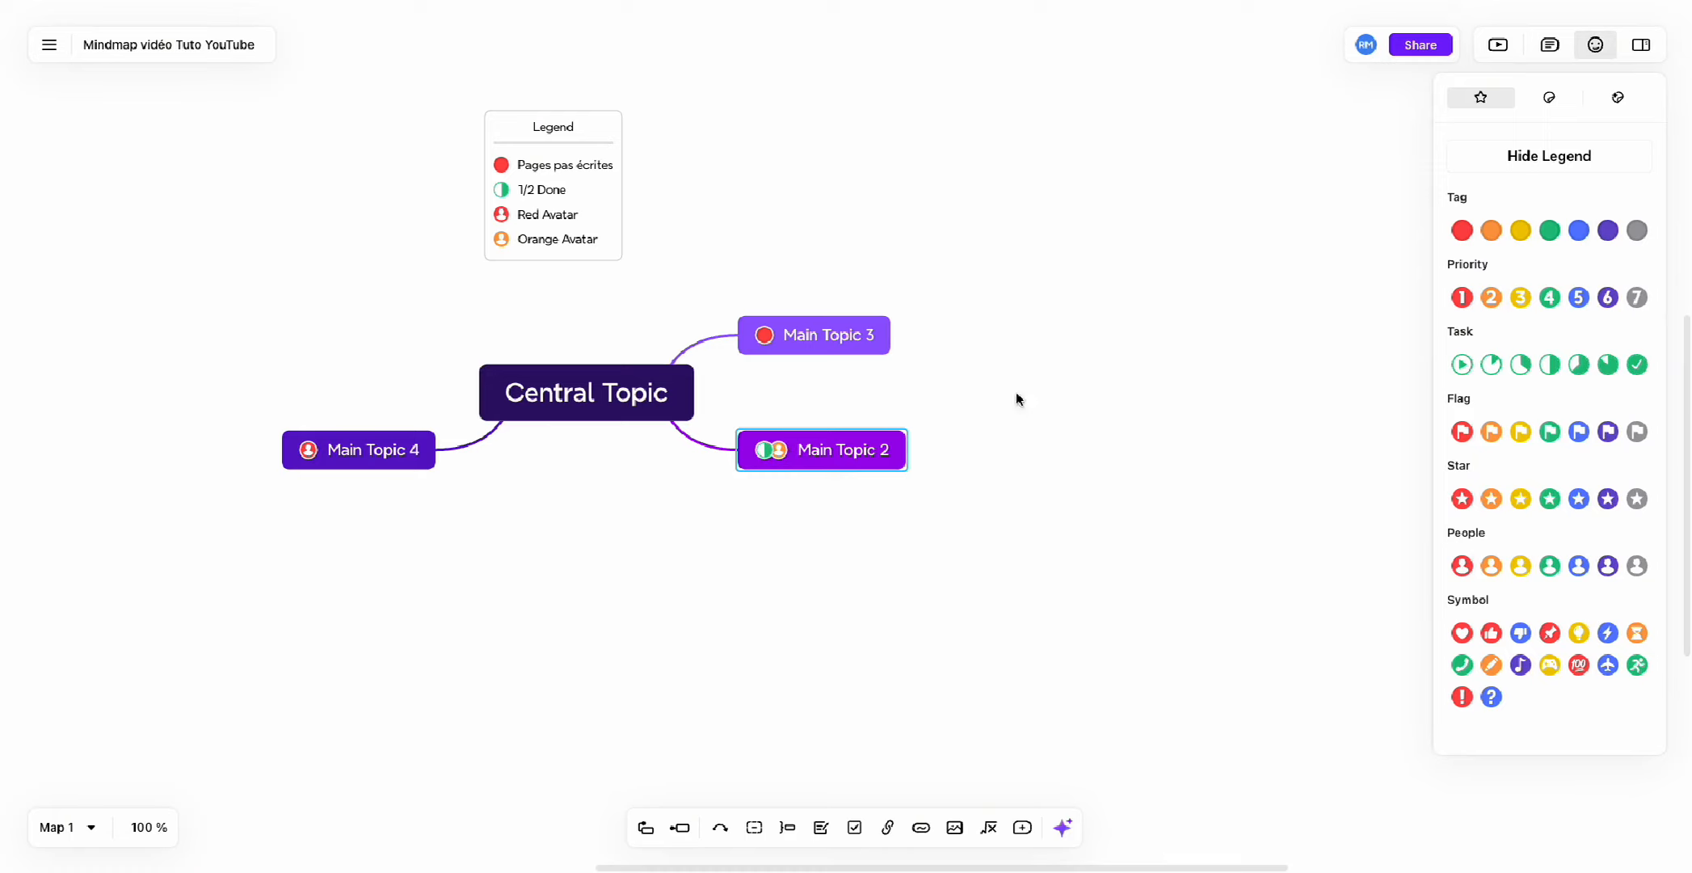
Rename the legend entries of the red and orange People markers with each team member's first name.
{"action": "left_click", "coordinate": [545, 218]}
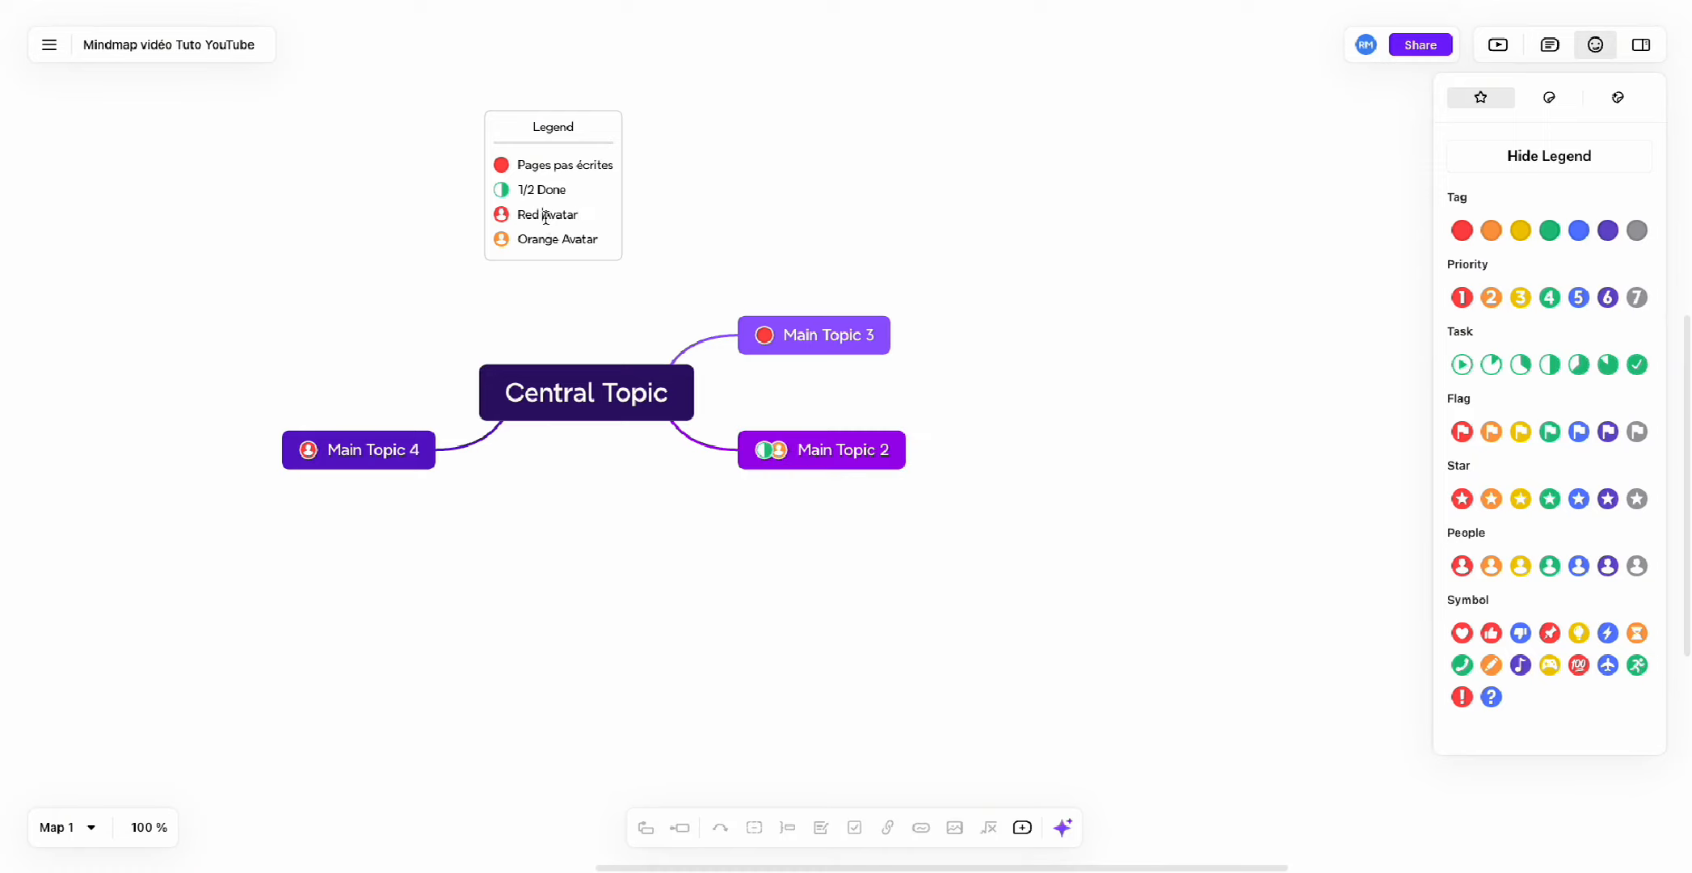
{"action": "double_click", "coordinate": [545, 216]}
{"action": "type", "text": "Mohamed"}
{"action": "double_click", "coordinate": [555, 240]}
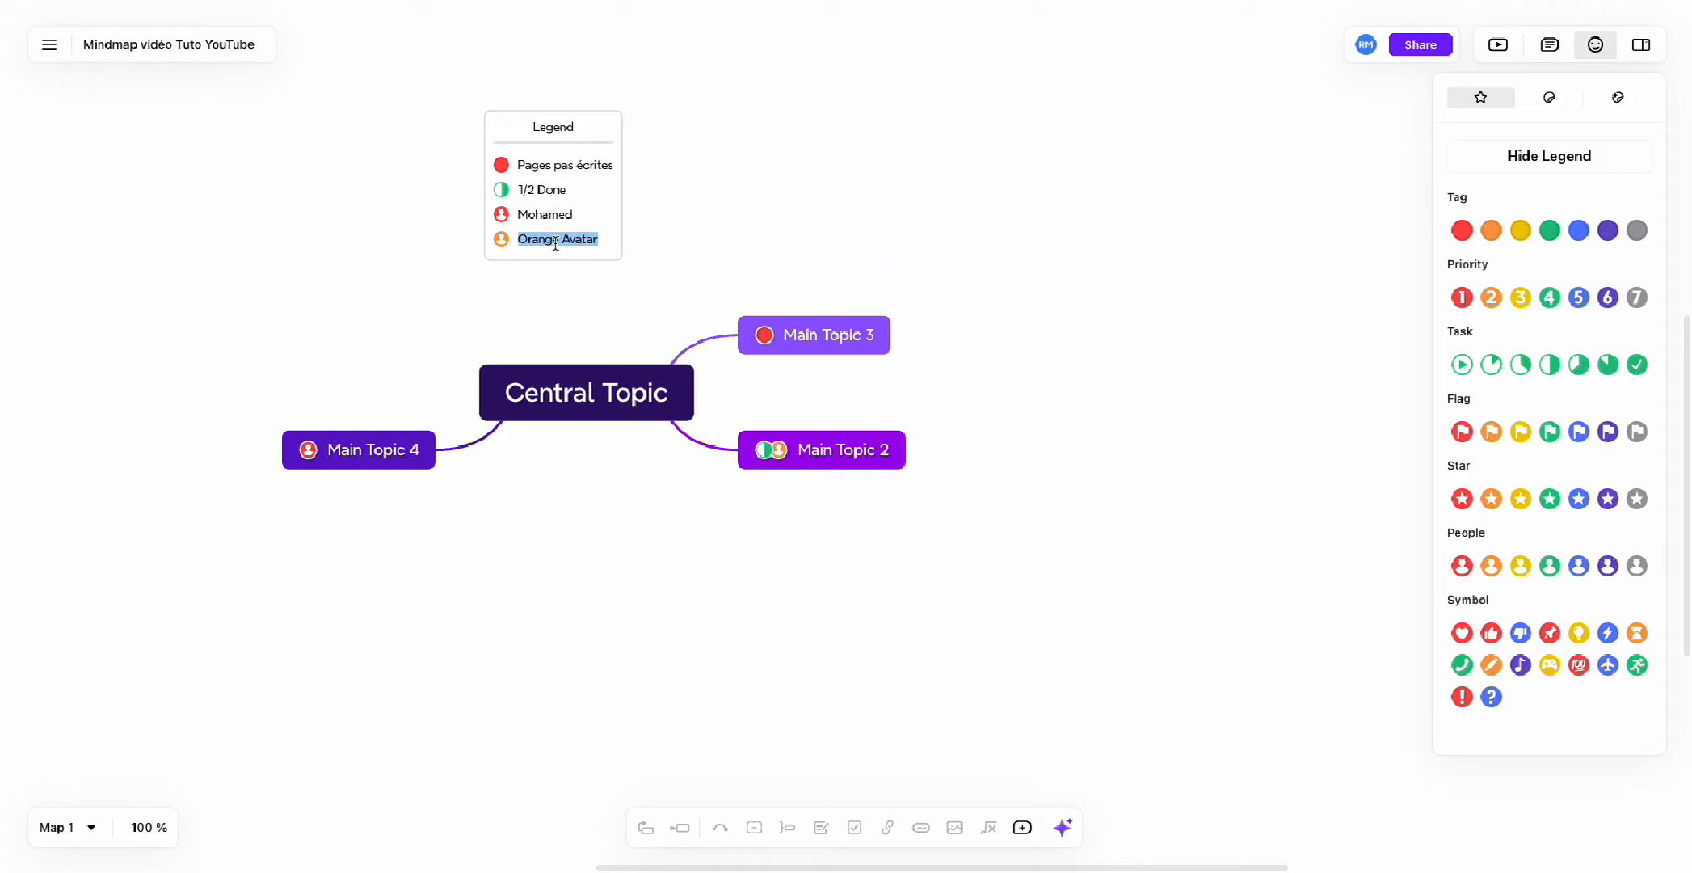
{"action": "type", "text": "Stéphanie"}
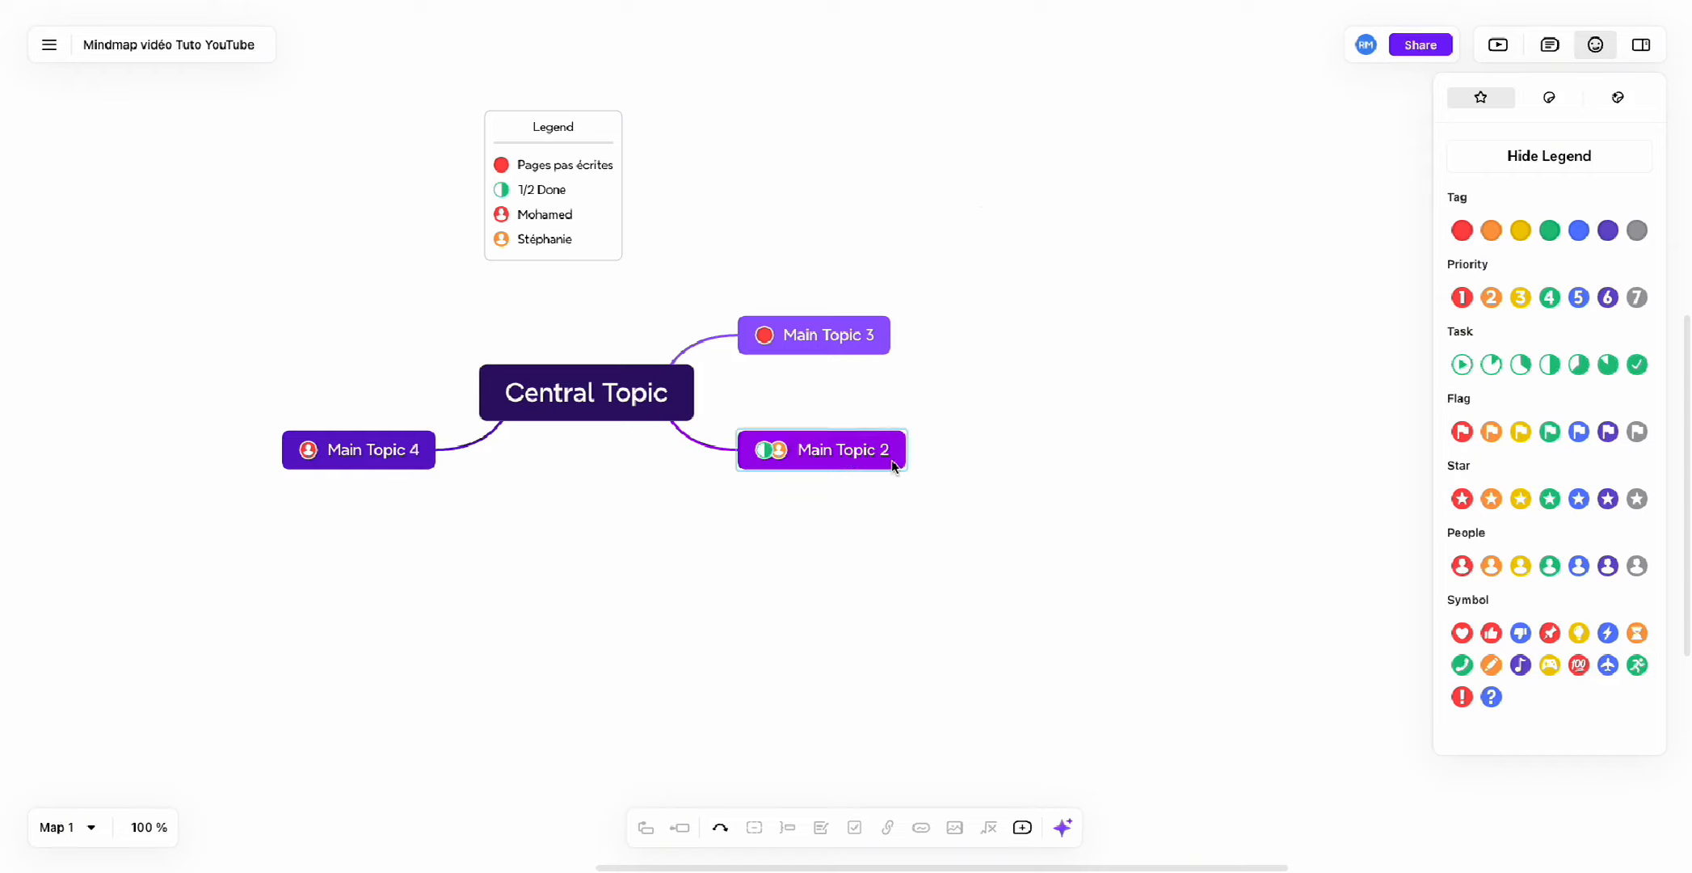
{"action": "left_click", "coordinate": [359, 452]}
{"action": "left_click", "coordinate": [580, 587]}
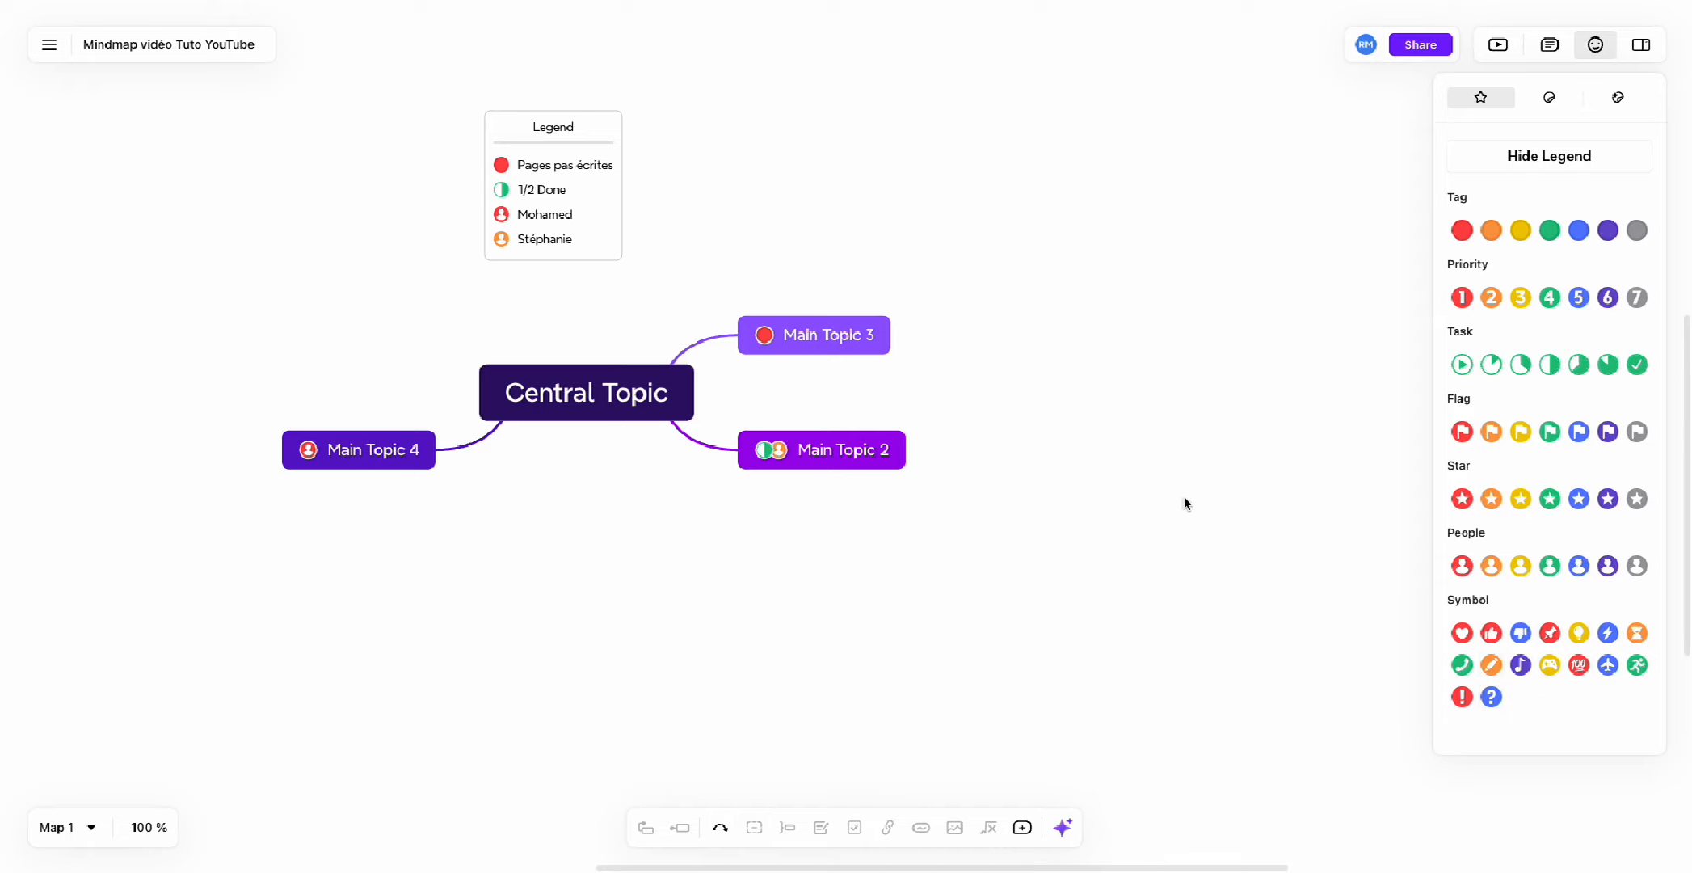
Add the brown address book sticker from the Business category to Main Topic 3, and place it smaller beside the topic title.
{"action": "left_click", "coordinate": [840, 337]}
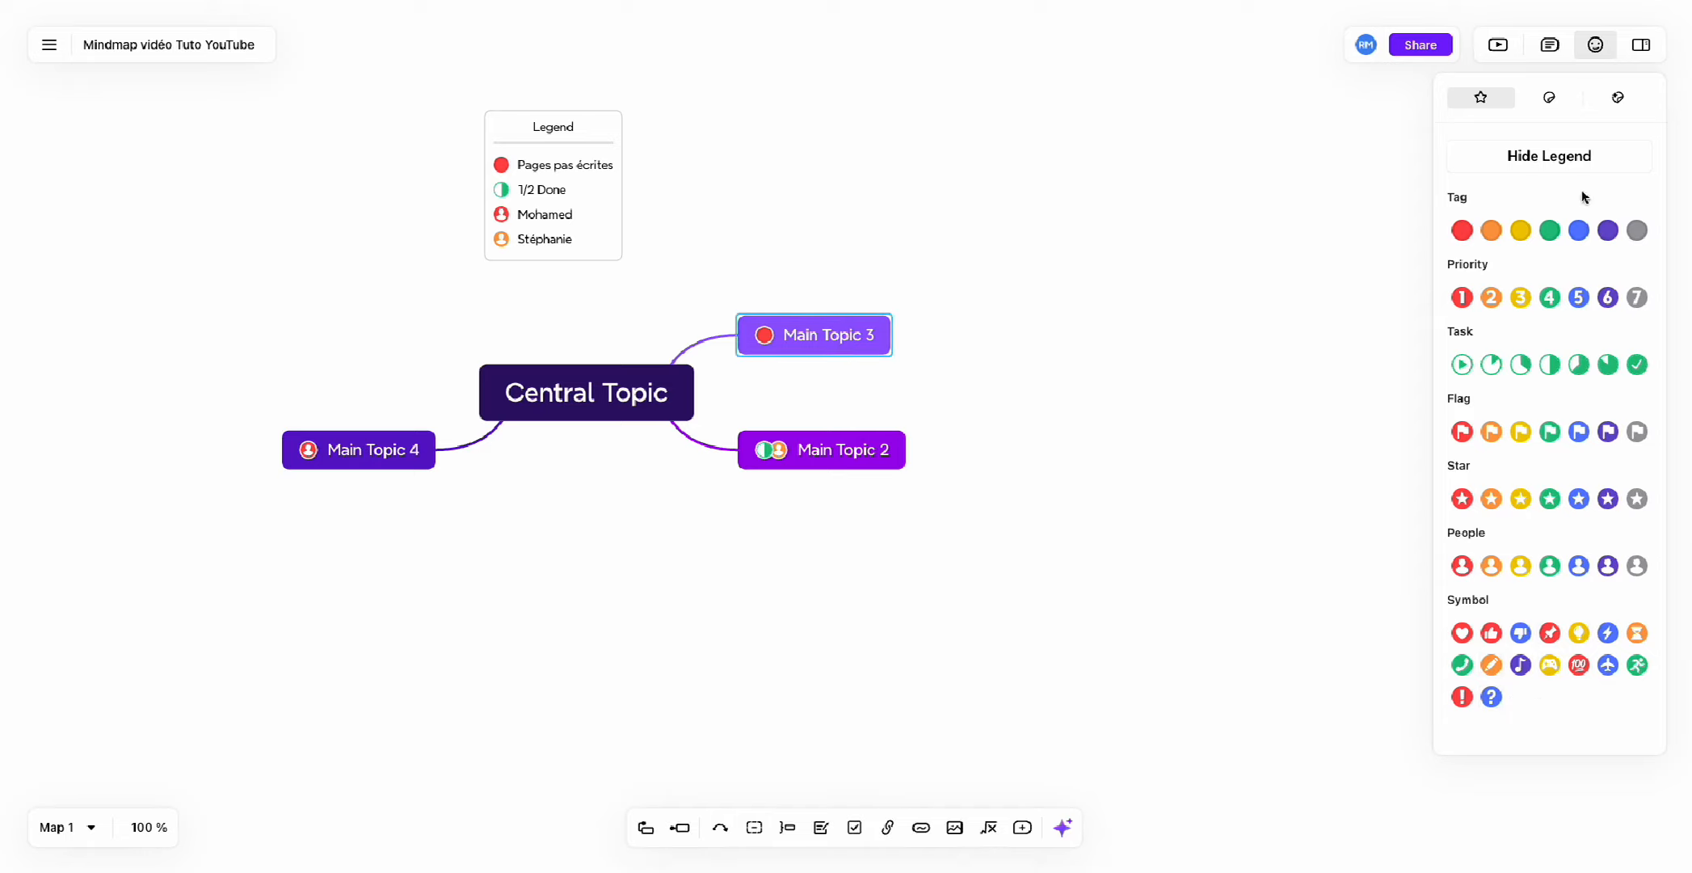
{"action": "left_click", "coordinate": [1552, 99]}
{"action": "scroll", "coordinate": [1592, 346], "scroll_direction": "down", "scroll_amount": 10}
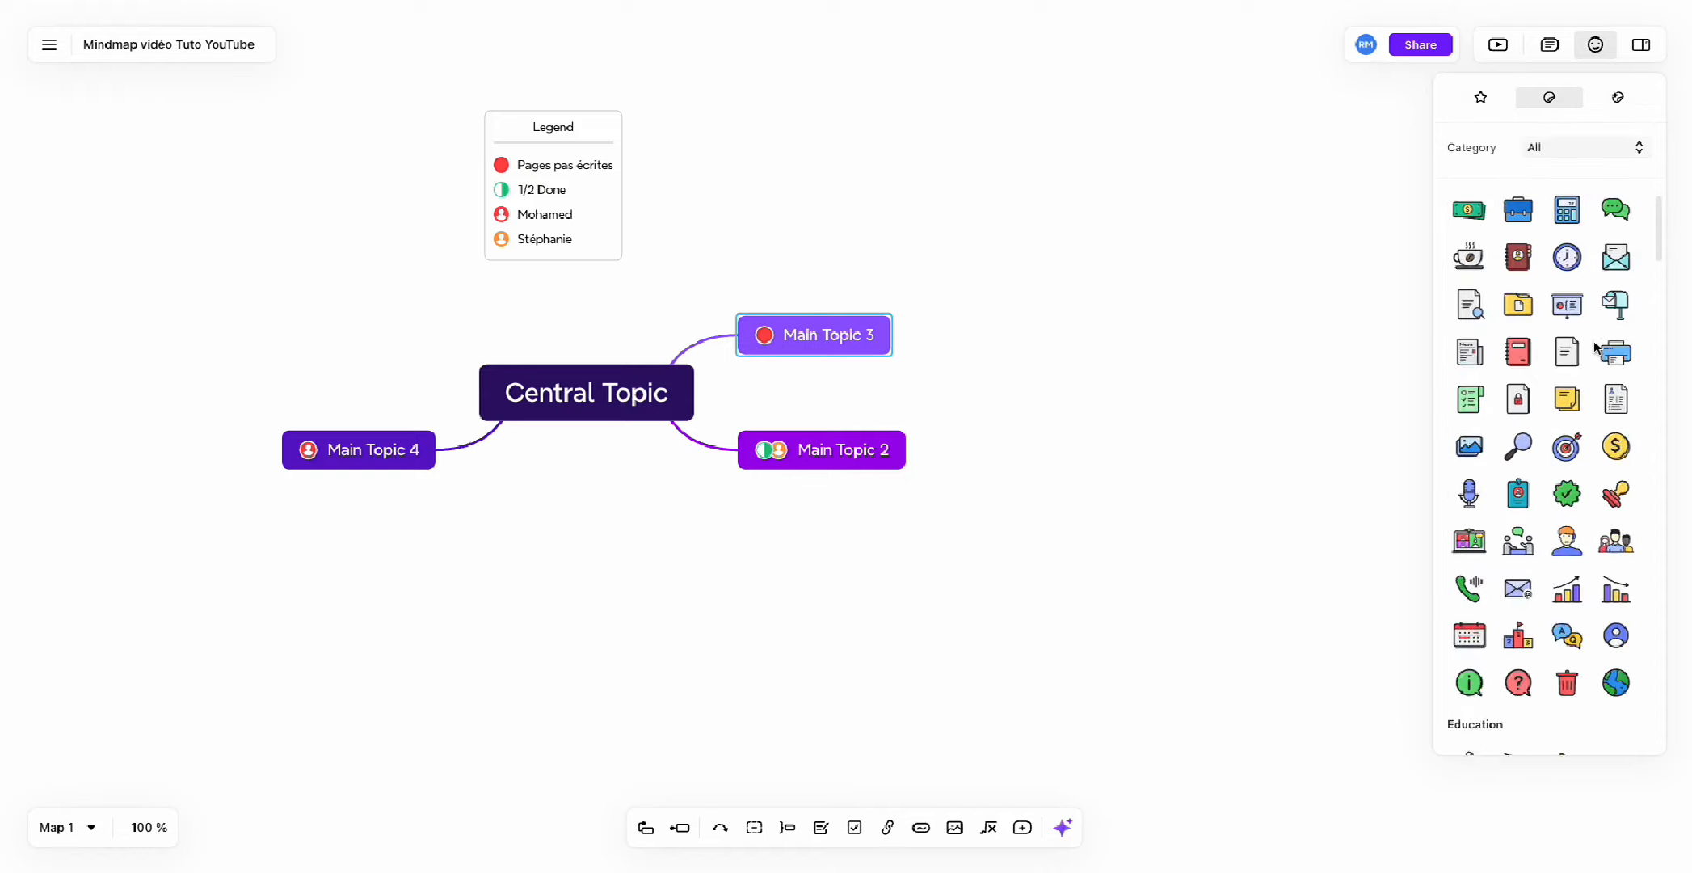
{"action": "scroll", "coordinate": [1592, 346], "scroll_direction": "up", "scroll_amount": 7}
{"action": "scroll", "coordinate": [1592, 346], "scroll_direction": "up", "scroll_amount": 3}
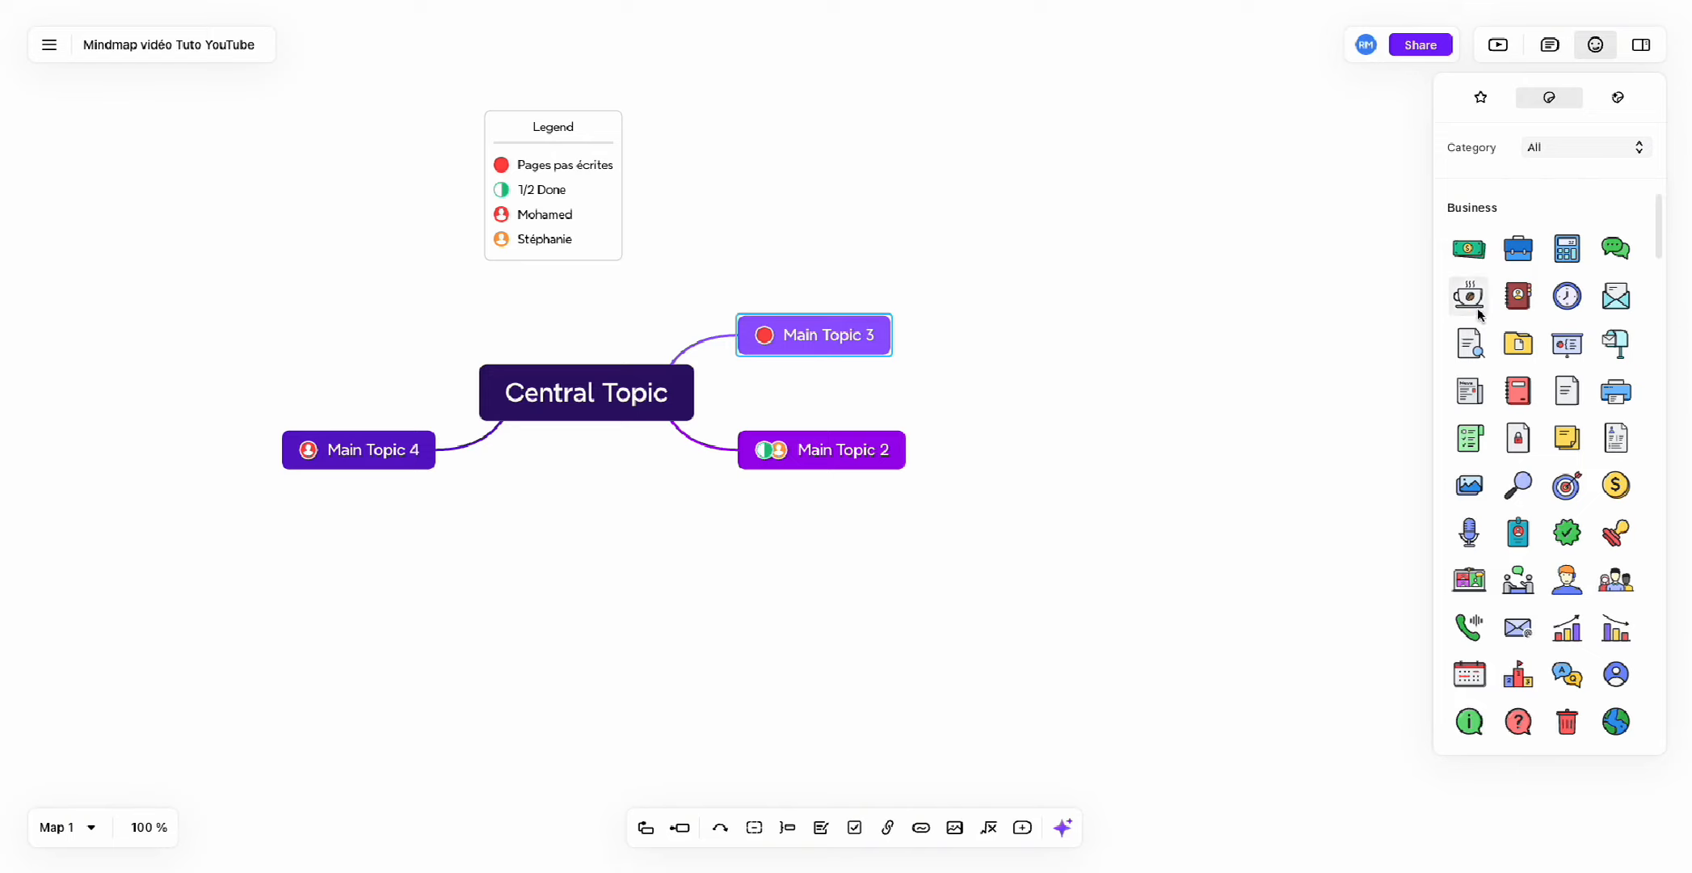
{"action": "left_click", "coordinate": [1513, 299]}
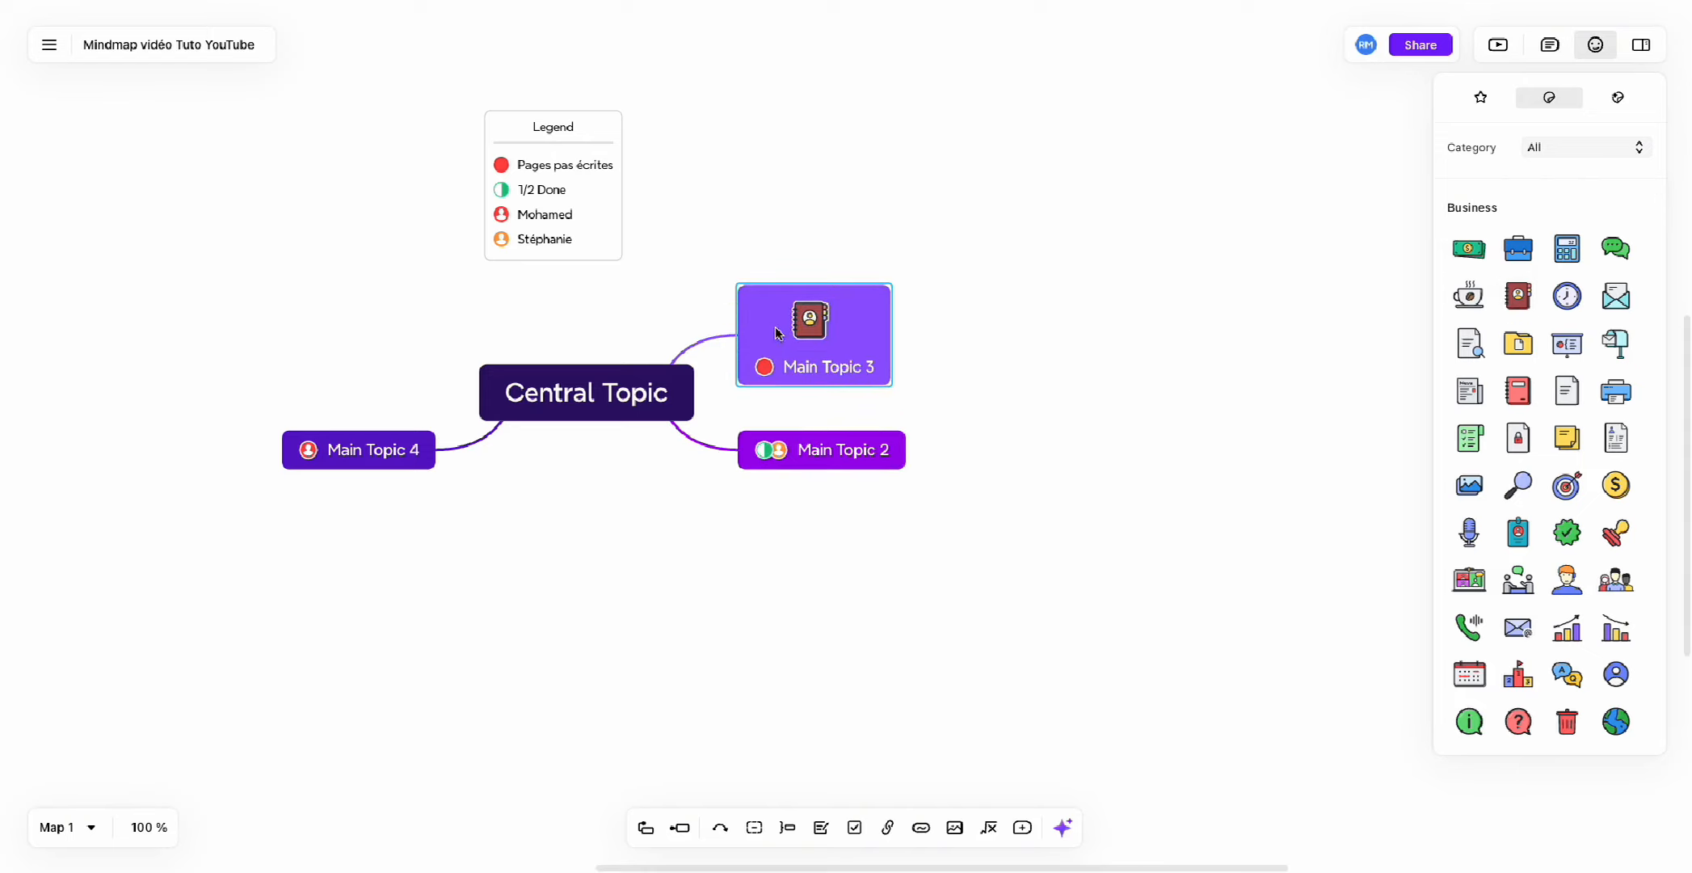
{"action": "left_click", "coordinate": [810, 321]}
{"action": "left_click_drag", "start_coordinate": [839, 349], "coordinate": [767, 327]}
Change Main Topic 3's red tag to the orange Tag marker, and delete that marker from the topic.
{"action": "left_click", "coordinate": [764, 334]}
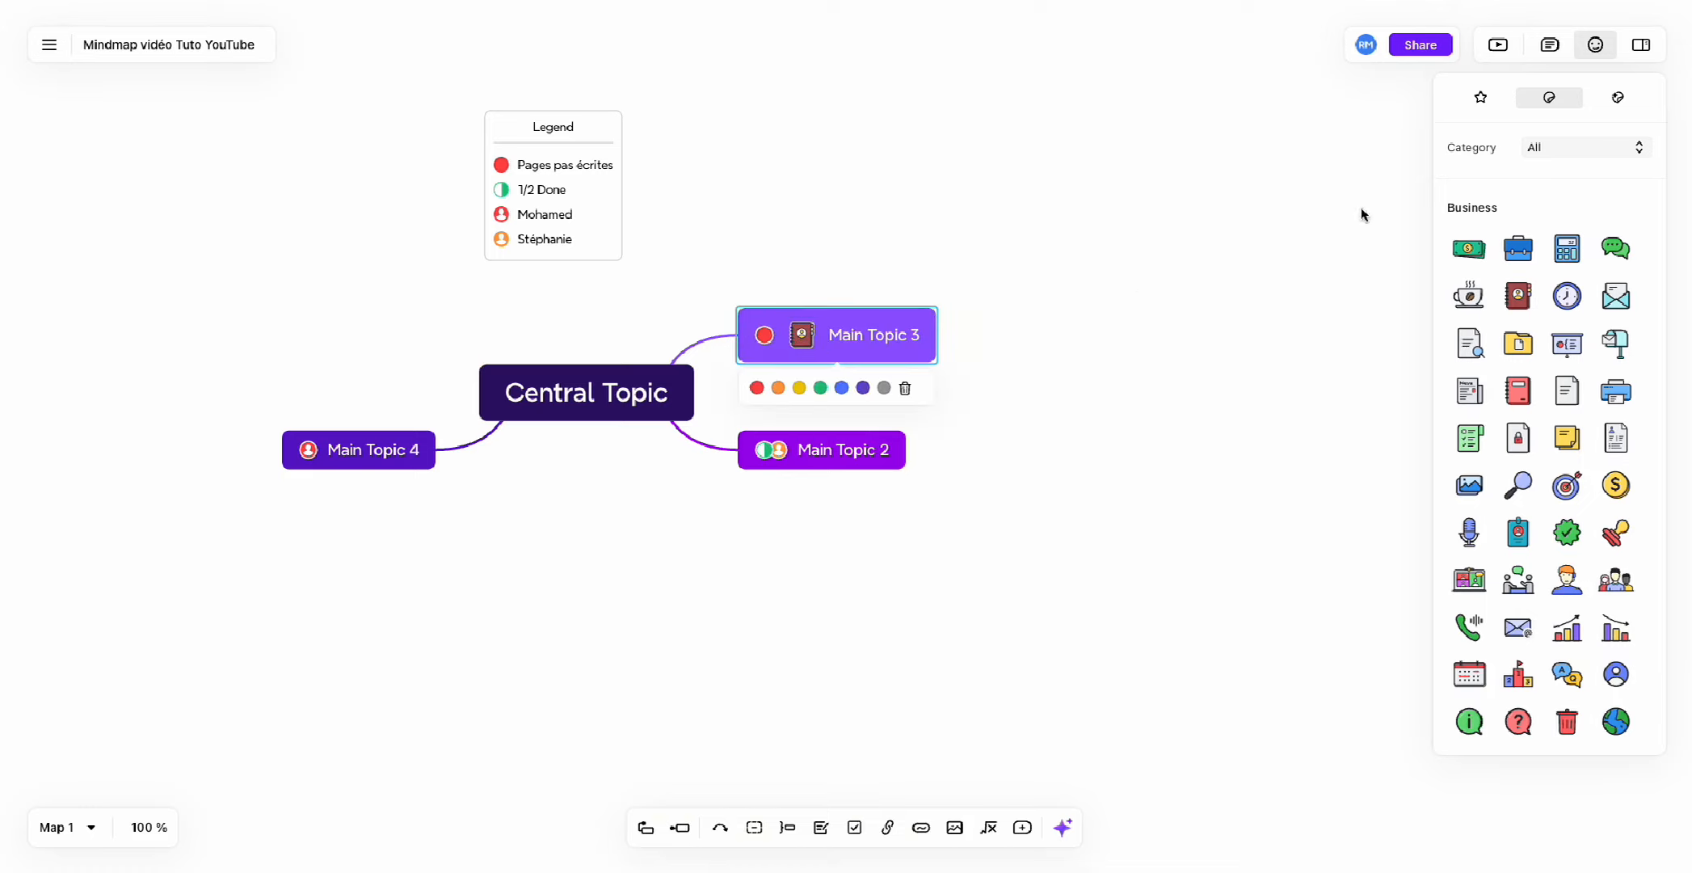
{"action": "left_click", "coordinate": [1477, 103]}
{"action": "left_click", "coordinate": [1481, 98]}
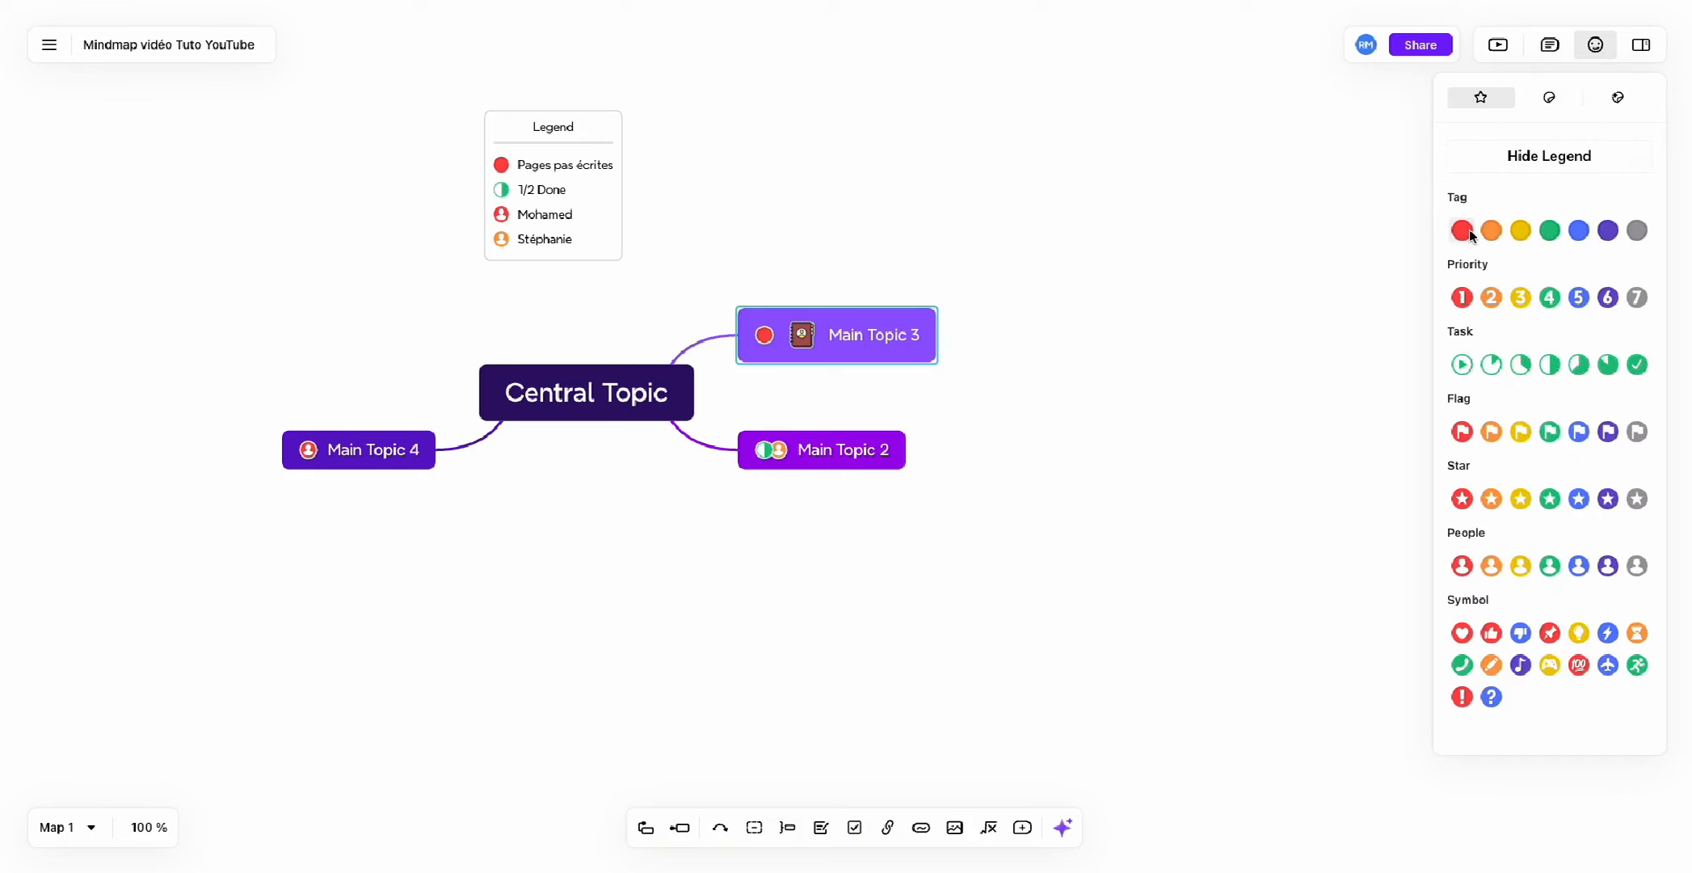
{"action": "left_click", "coordinate": [1492, 232]}
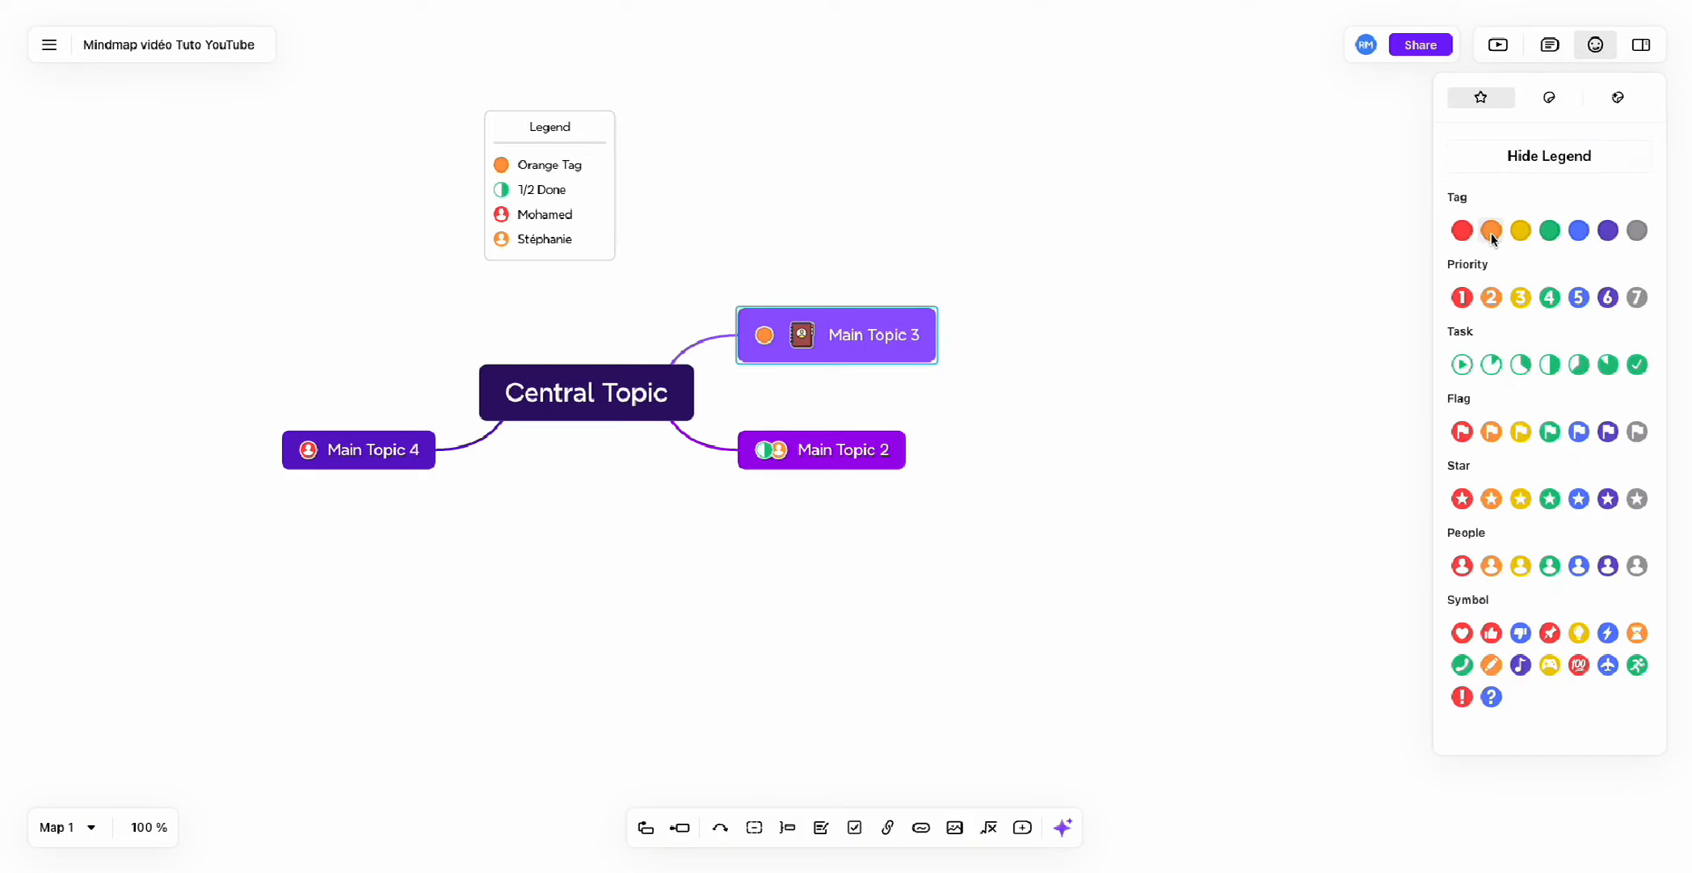
{"action": "left_click", "coordinate": [762, 336]}
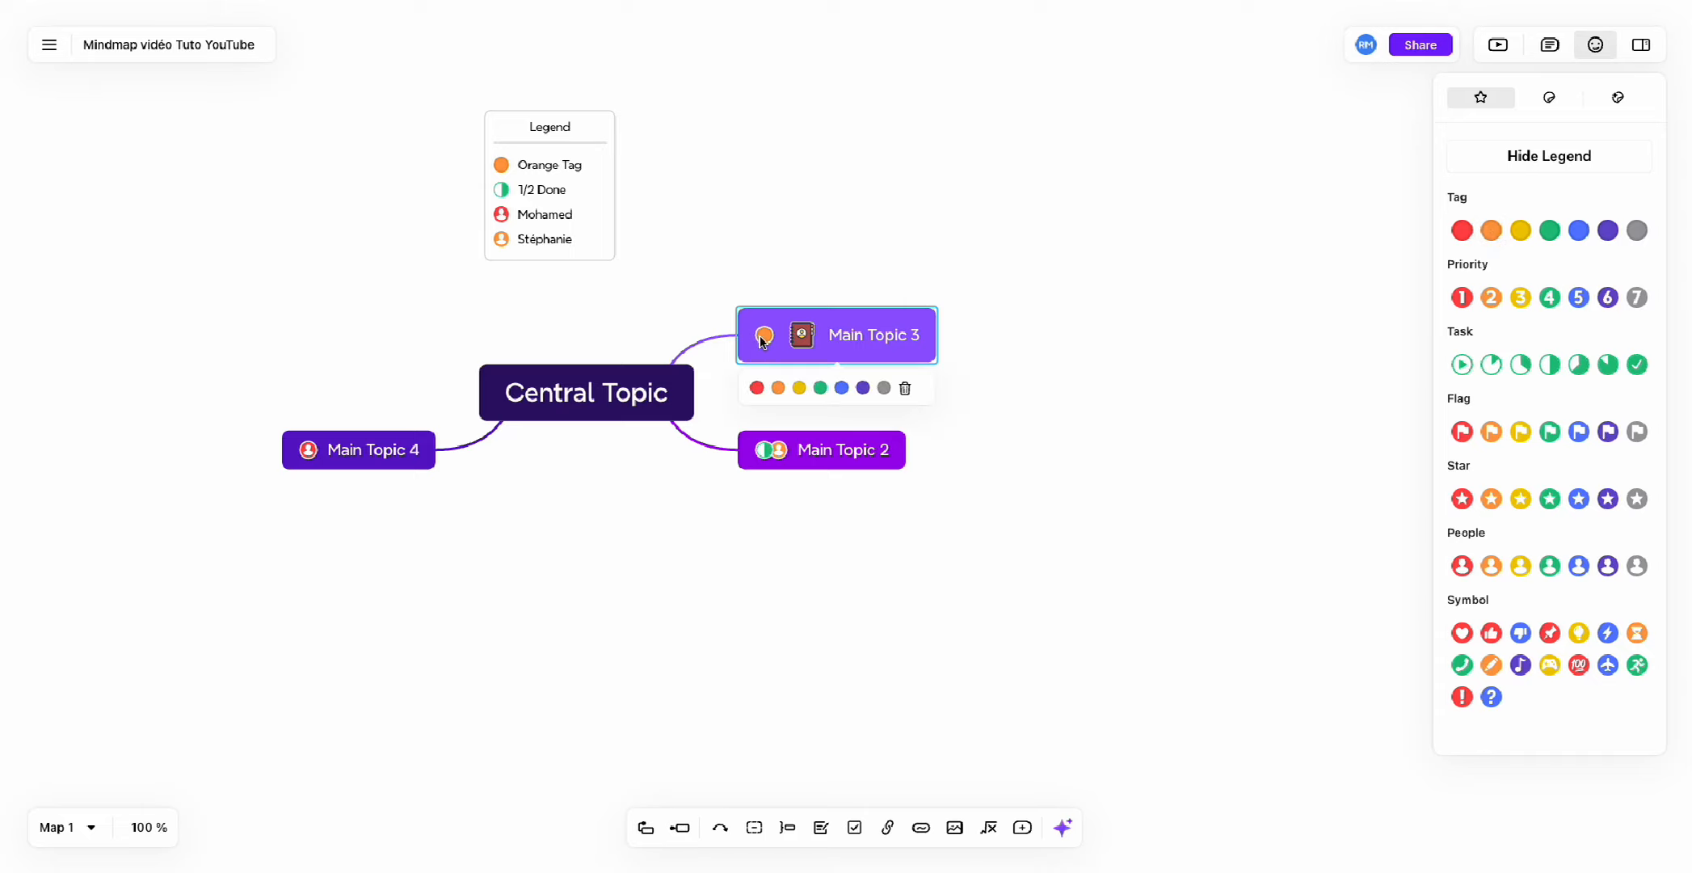
{"action": "left_click", "coordinate": [907, 388]}
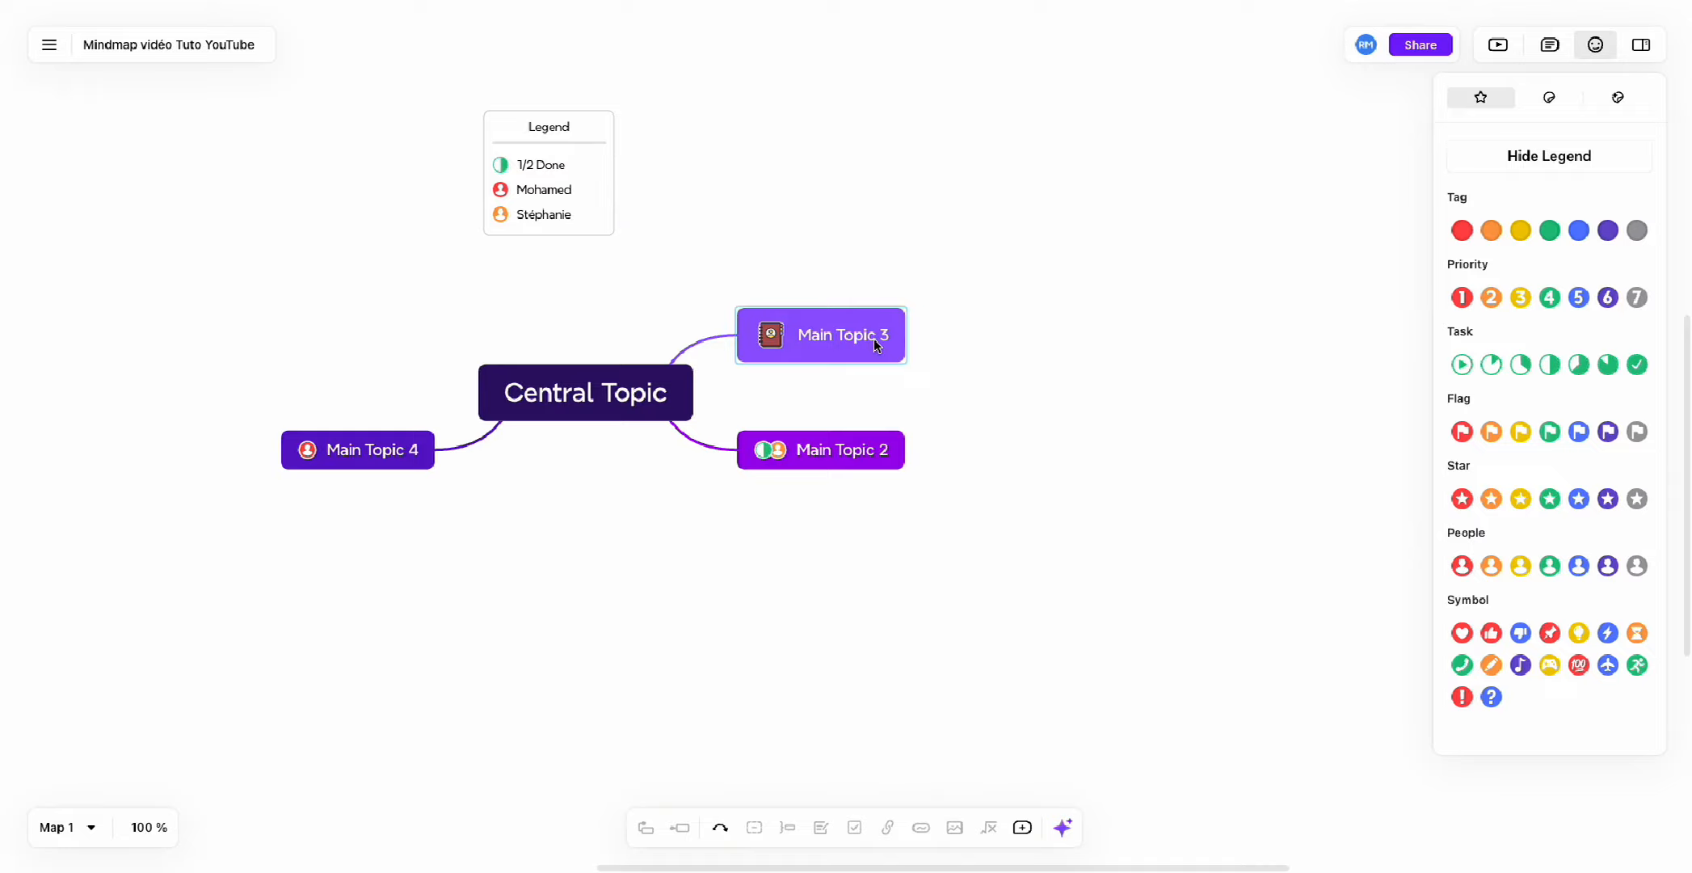
Browse the sticker library and its list of categories.
{"action": "left_click", "coordinate": [1549, 97]}
{"action": "scroll", "coordinate": [1544, 321], "scroll_direction": "down", "scroll_amount": 2}
{"action": "scroll", "coordinate": [1544, 321], "scroll_direction": "down", "scroll_amount": 10}
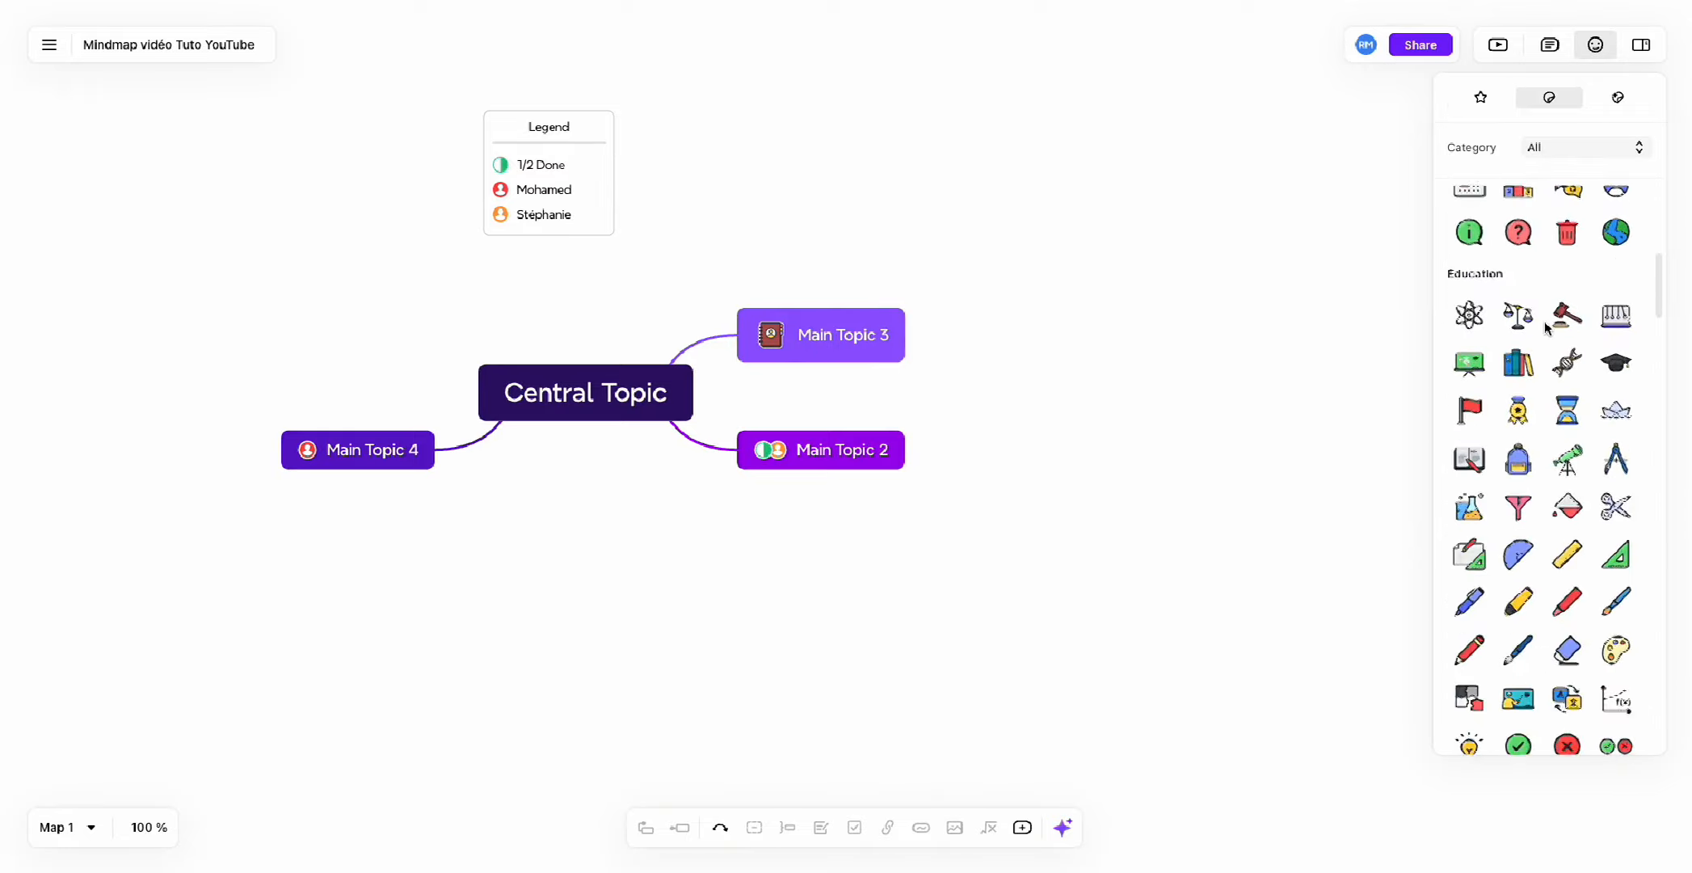
{"action": "scroll", "coordinate": [1552, 346], "scroll_direction": "down", "scroll_amount": 5}
{"action": "scroll", "coordinate": [1552, 346], "scroll_direction": "up", "scroll_amount": 15}
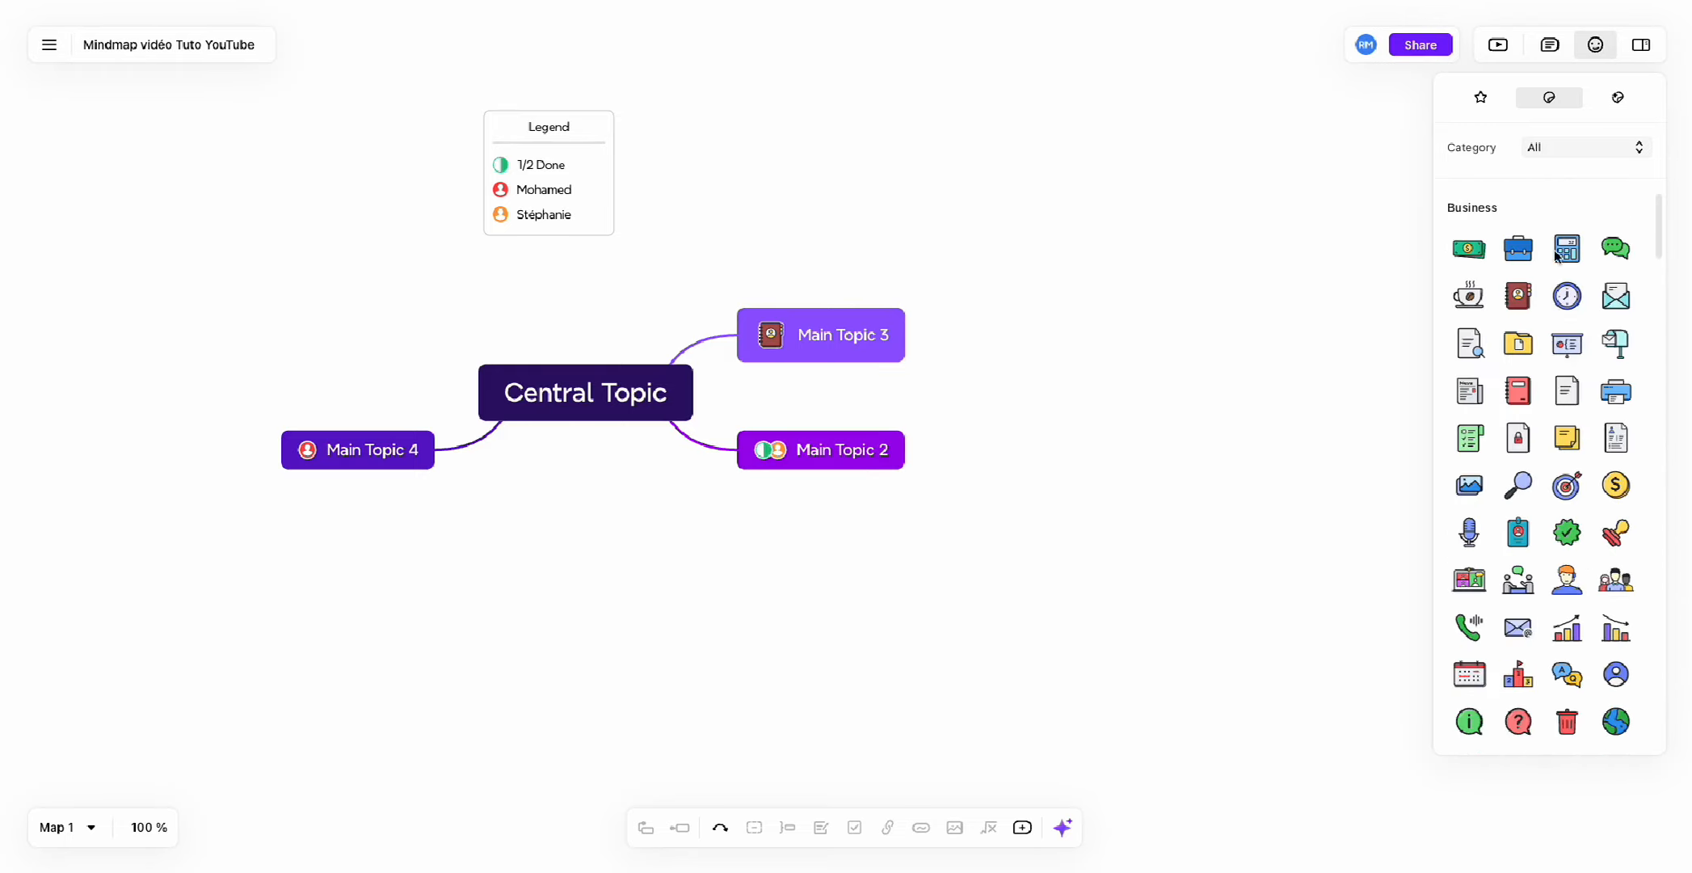
{"action": "left_click", "coordinate": [1571, 146]}
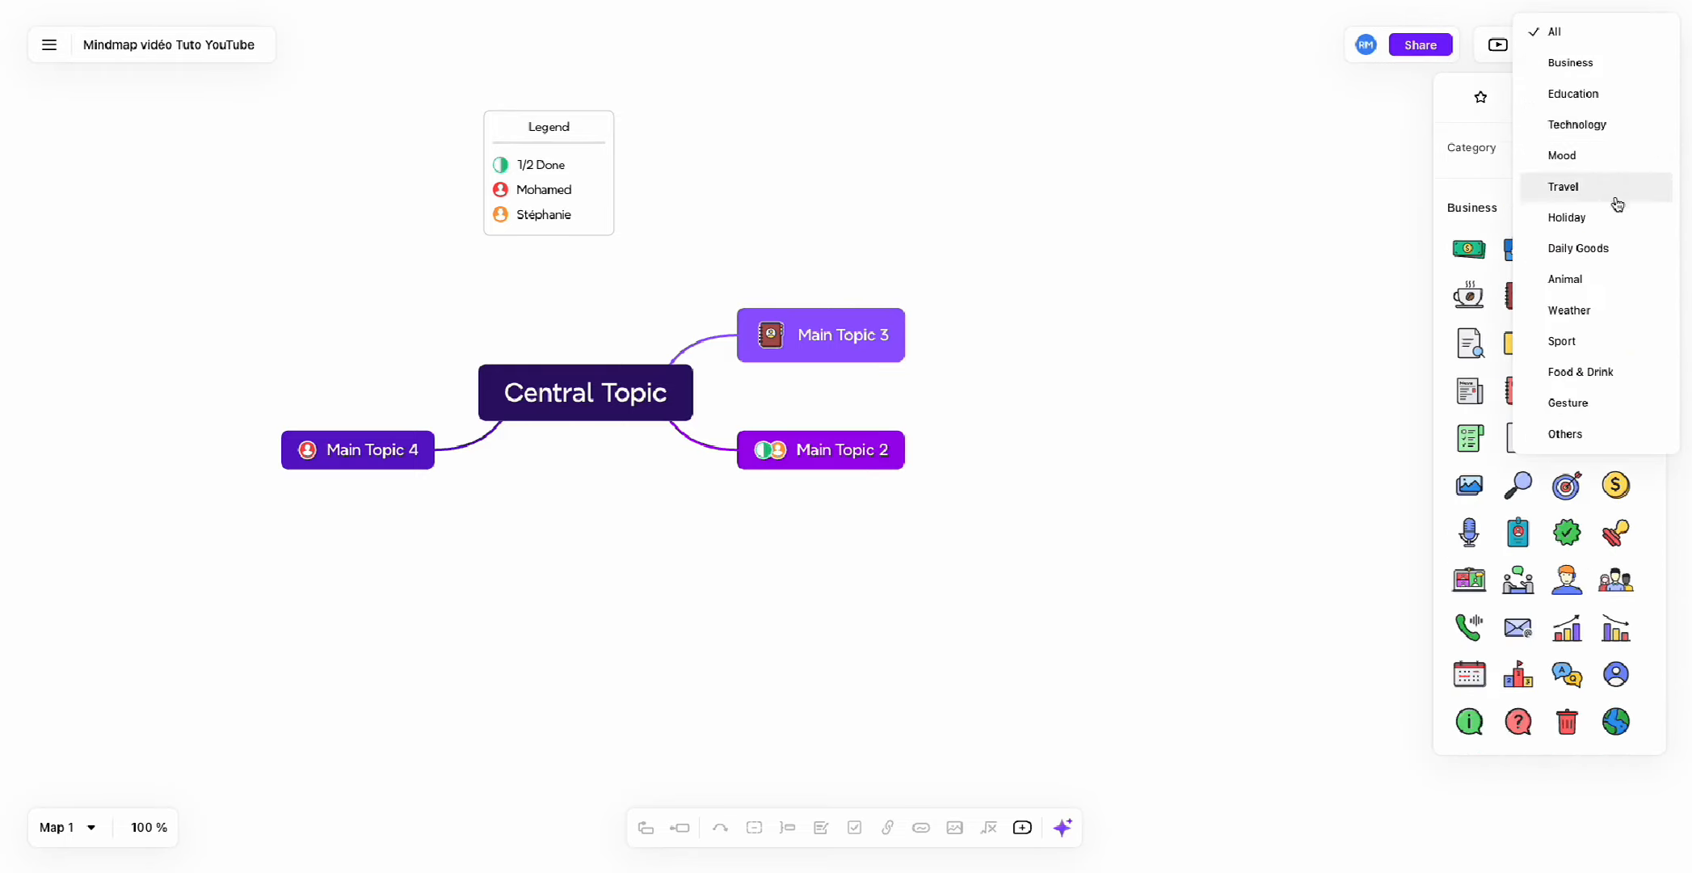
{"action": "left_click", "coordinate": [1293, 311]}
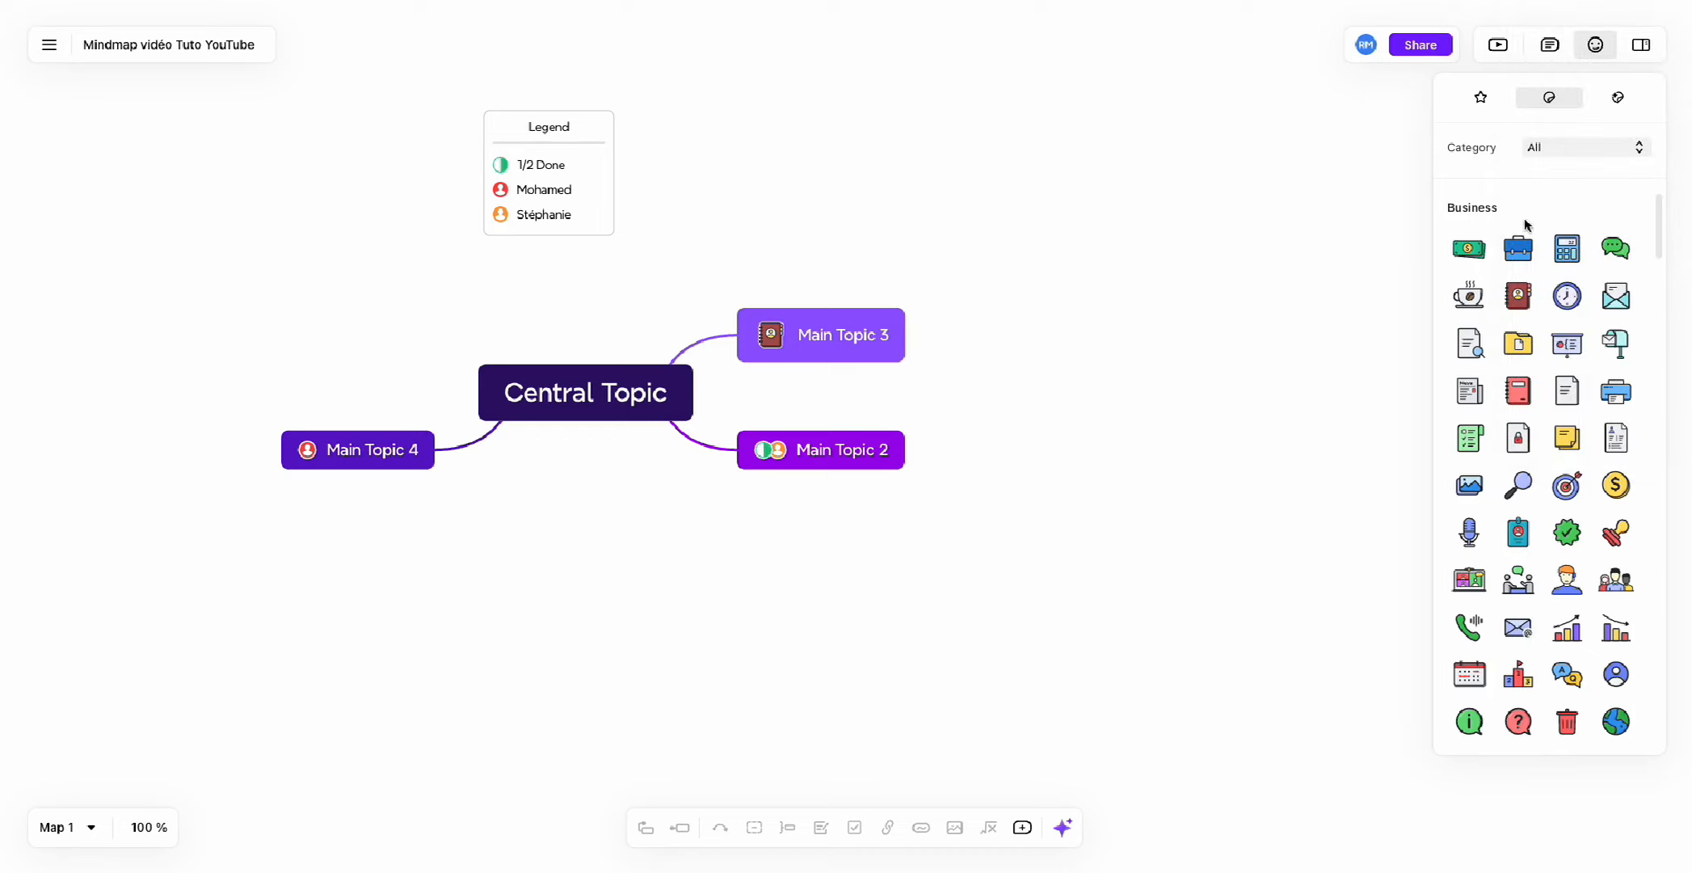
Shrink the address book sticker on Main Topic 3 slightly.
{"action": "left_click", "coordinate": [776, 338]}
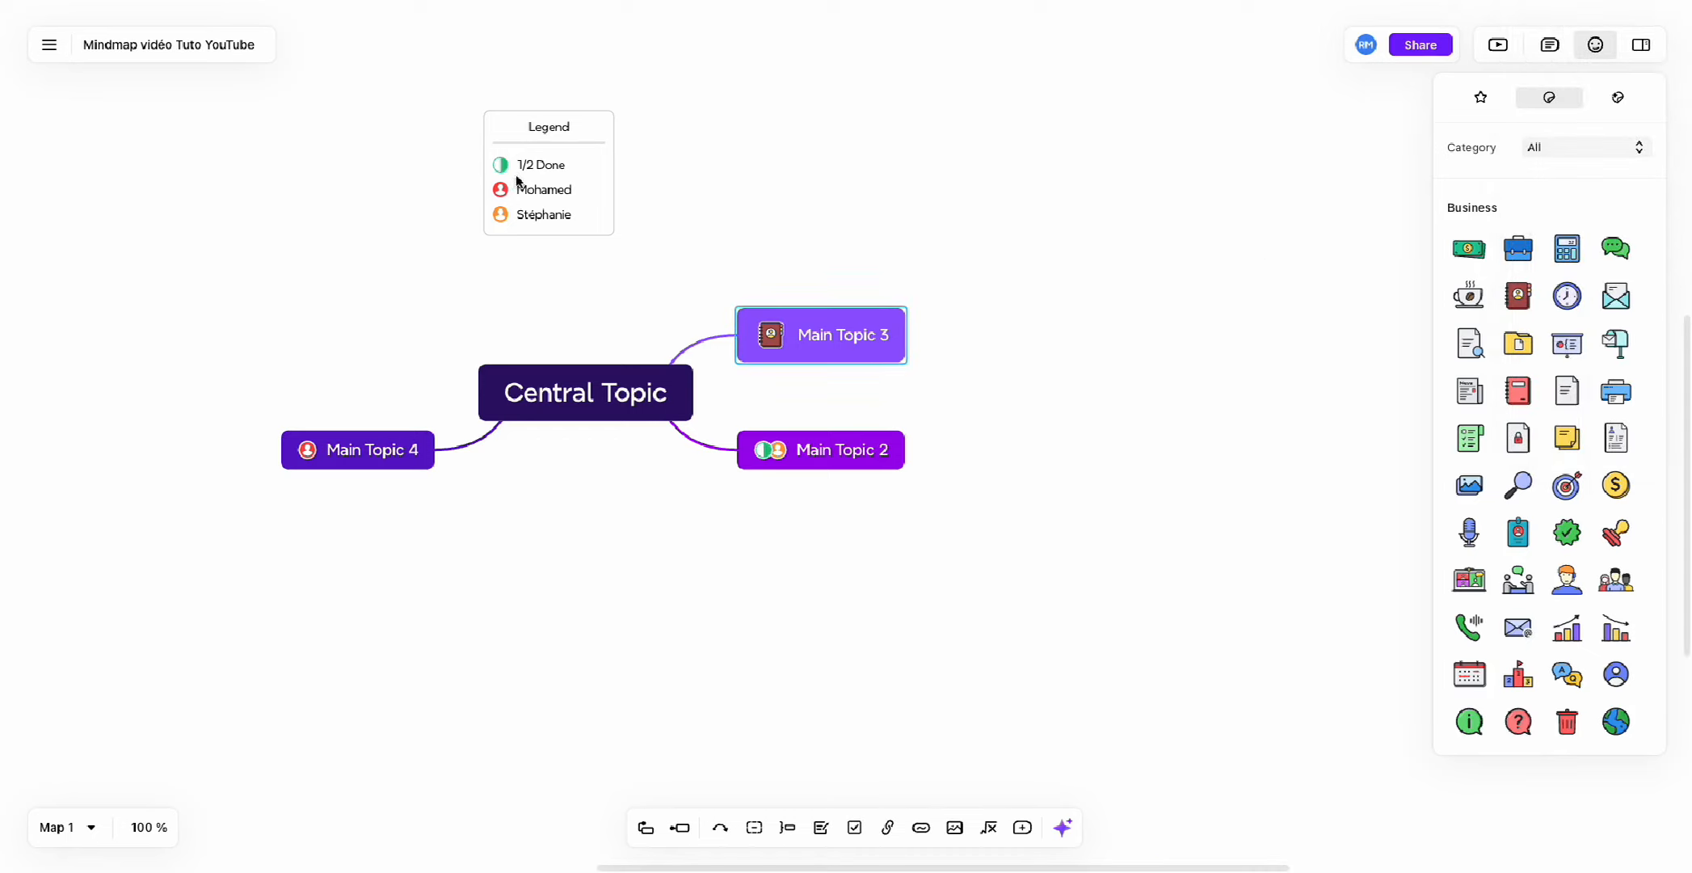
{"action": "left_click", "coordinate": [774, 338]}
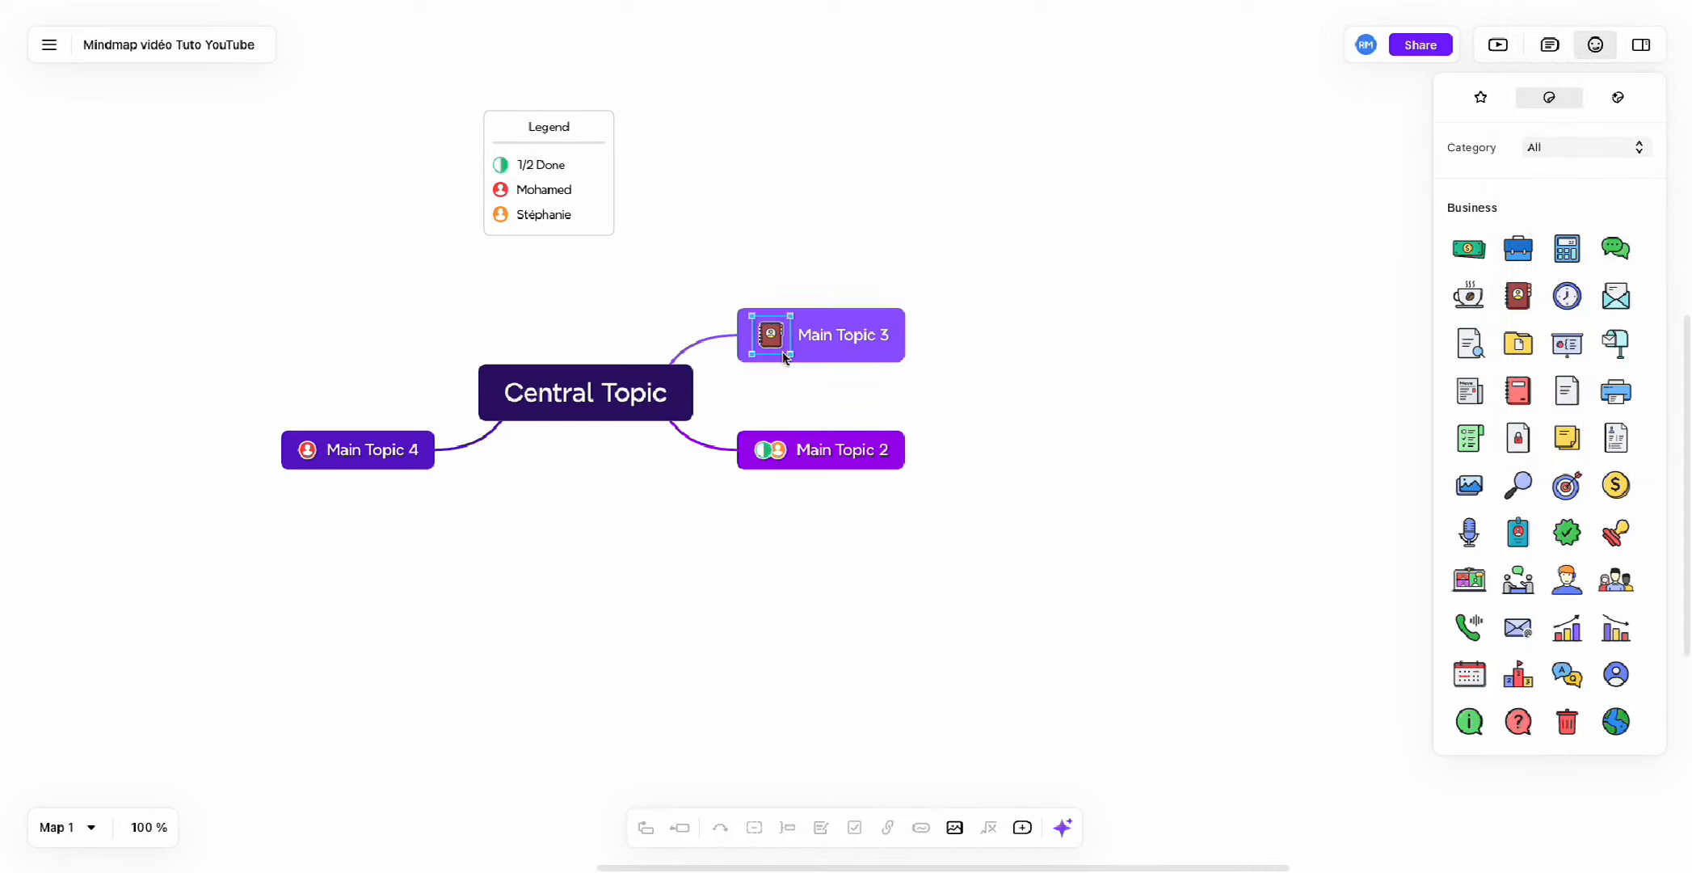
{"action": "left_click_drag", "start_coordinate": [787, 355], "coordinate": [781, 348]}
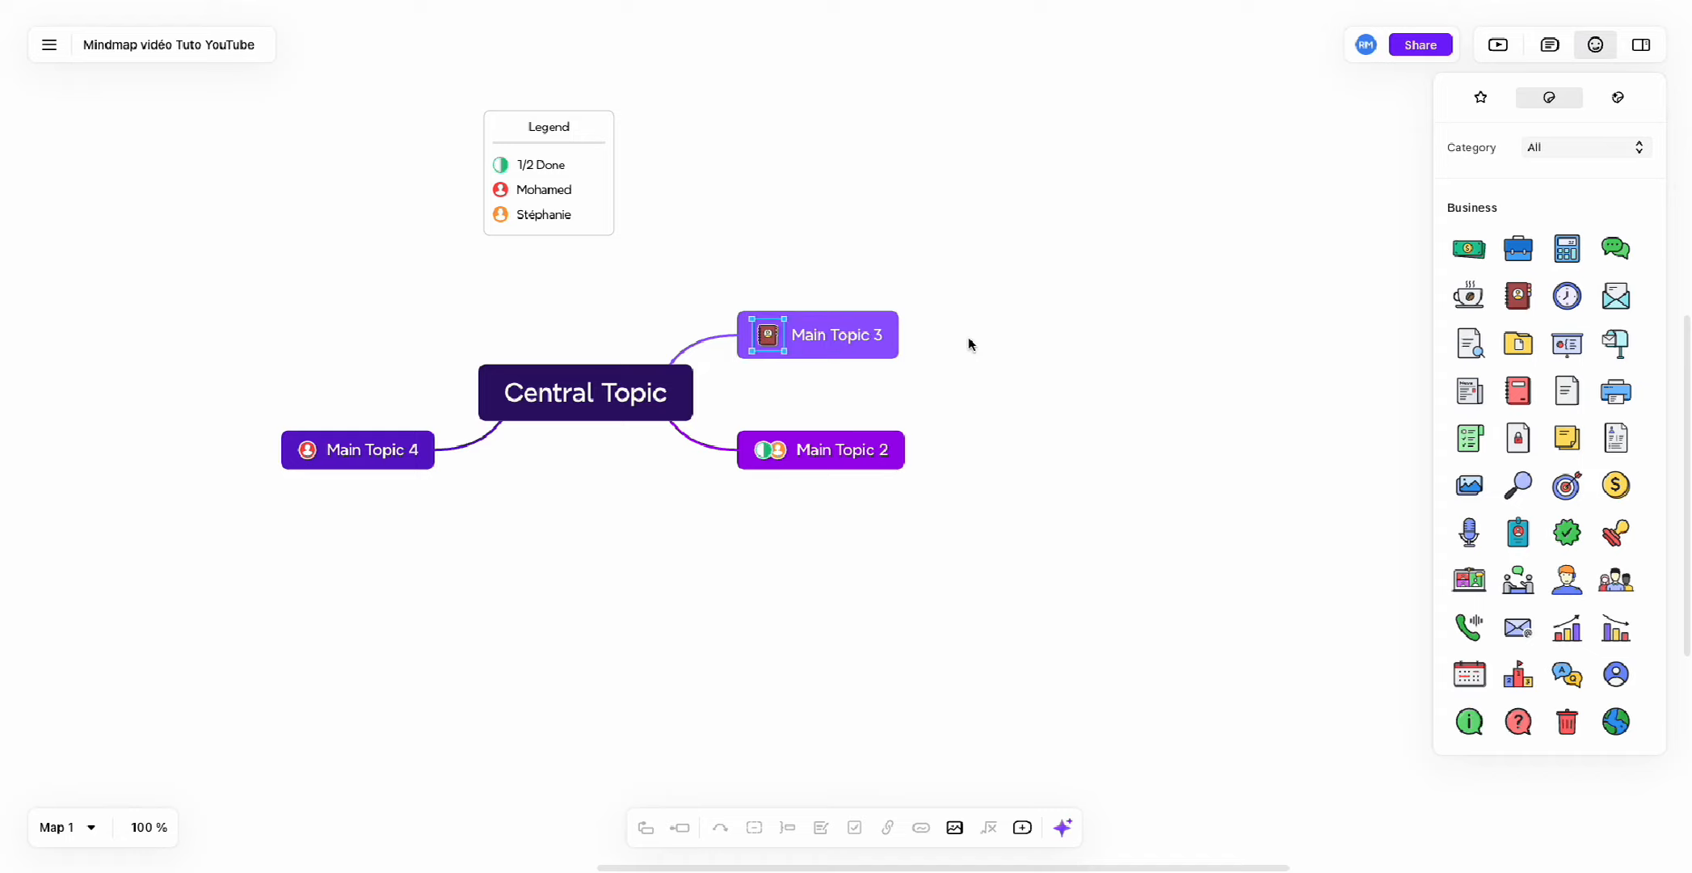
{"action": "left_click", "coordinate": [968, 340]}
Browse the illustration library and its list of categories.
{"action": "left_click", "coordinate": [1612, 109]}
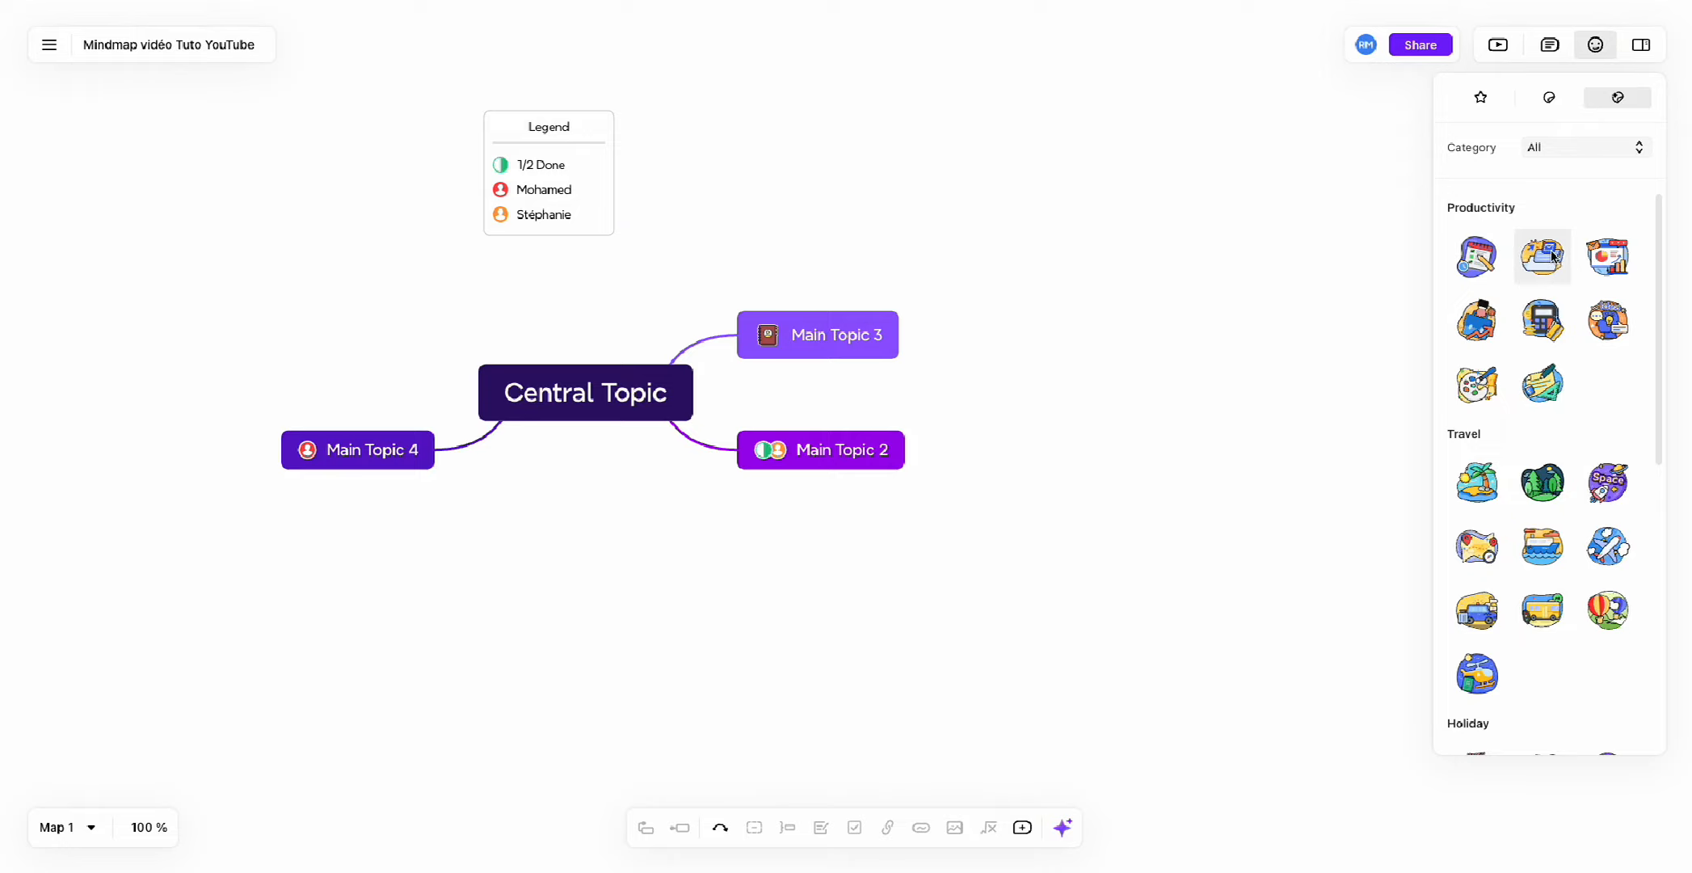
{"action": "scroll", "coordinate": [1536, 351], "scroll_direction": "down", "scroll_amount": 5}
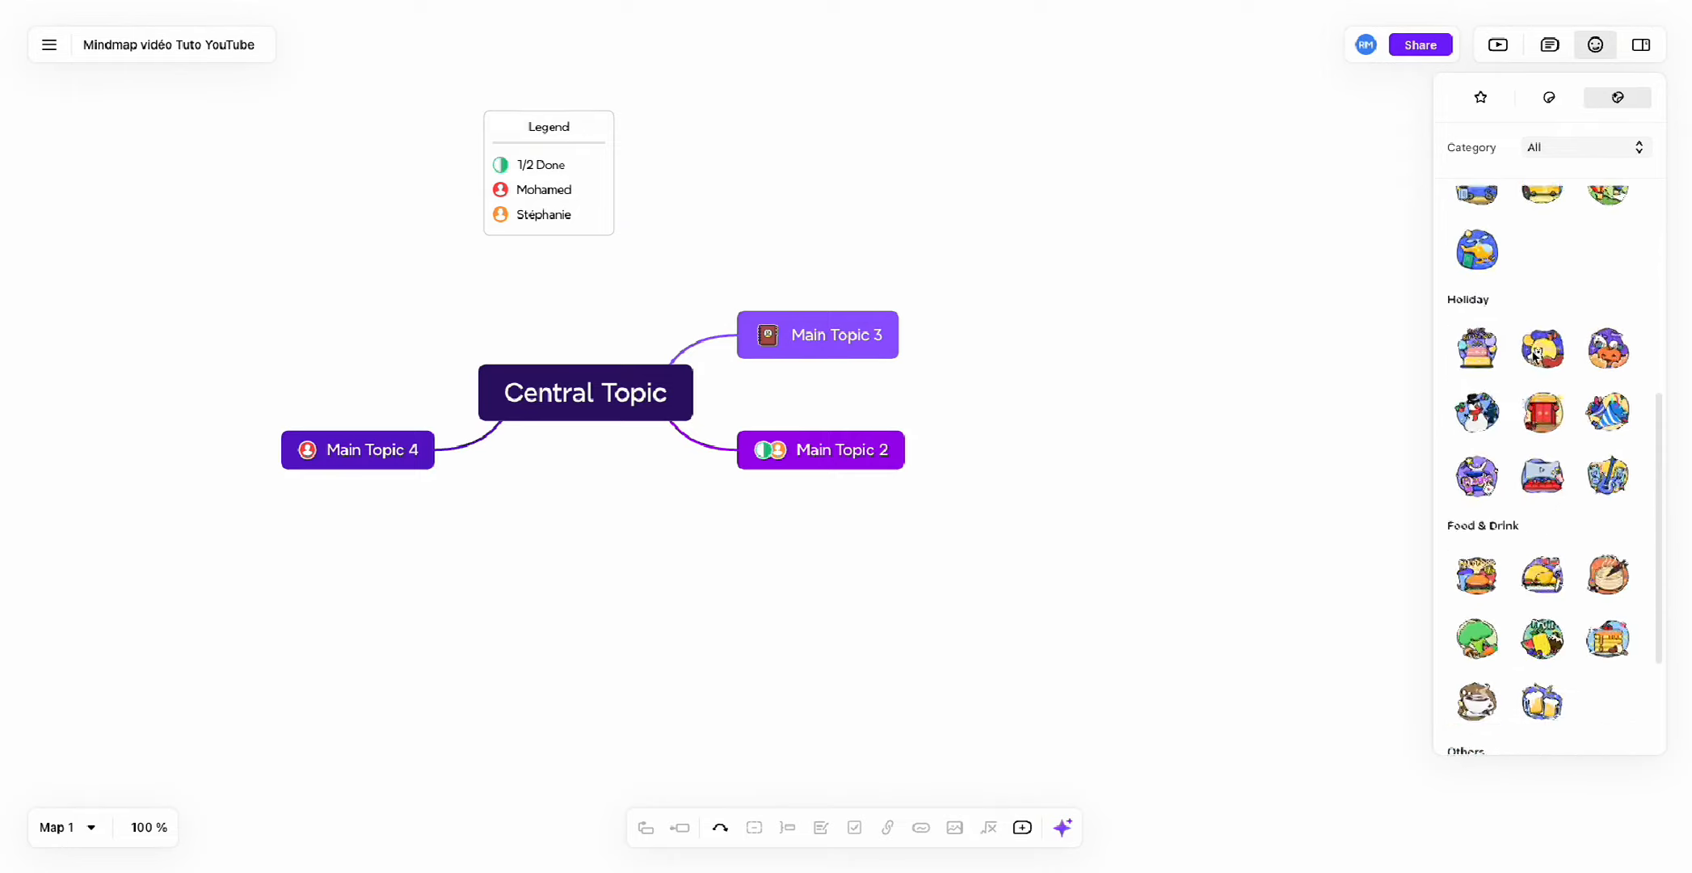
{"action": "scroll", "coordinate": [1535, 353], "scroll_direction": "down", "scroll_amount": 2}
{"action": "scroll", "coordinate": [1560, 275], "scroll_direction": "up", "scroll_amount": 7}
{"action": "left_click", "coordinate": [1582, 148]}
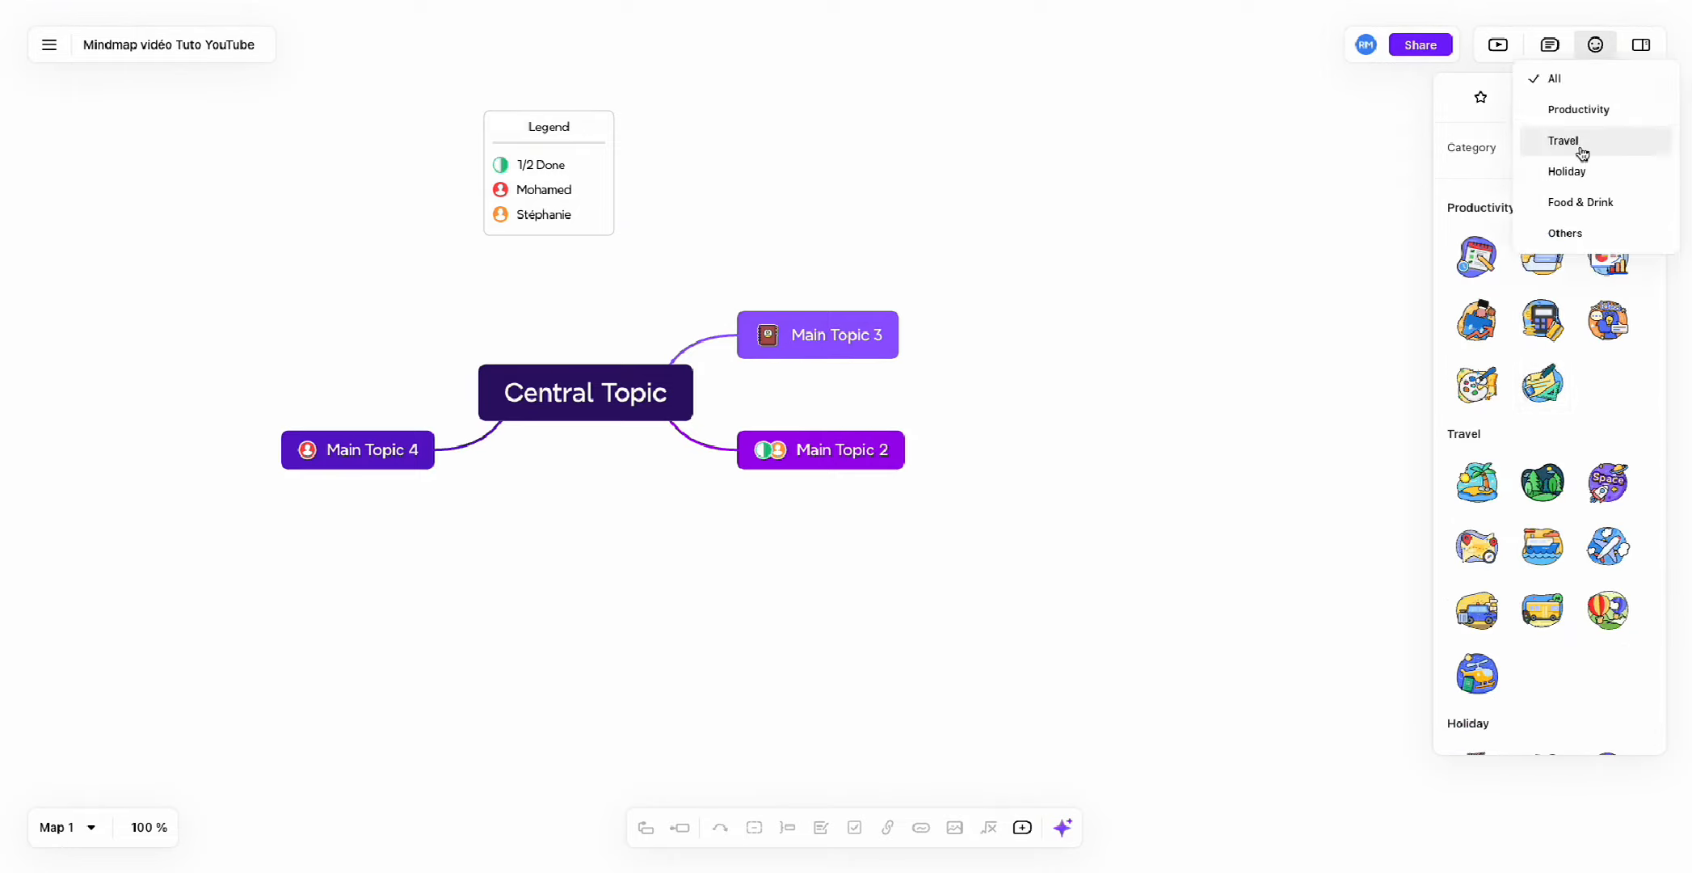
{"action": "left_click", "coordinate": [1609, 389]}
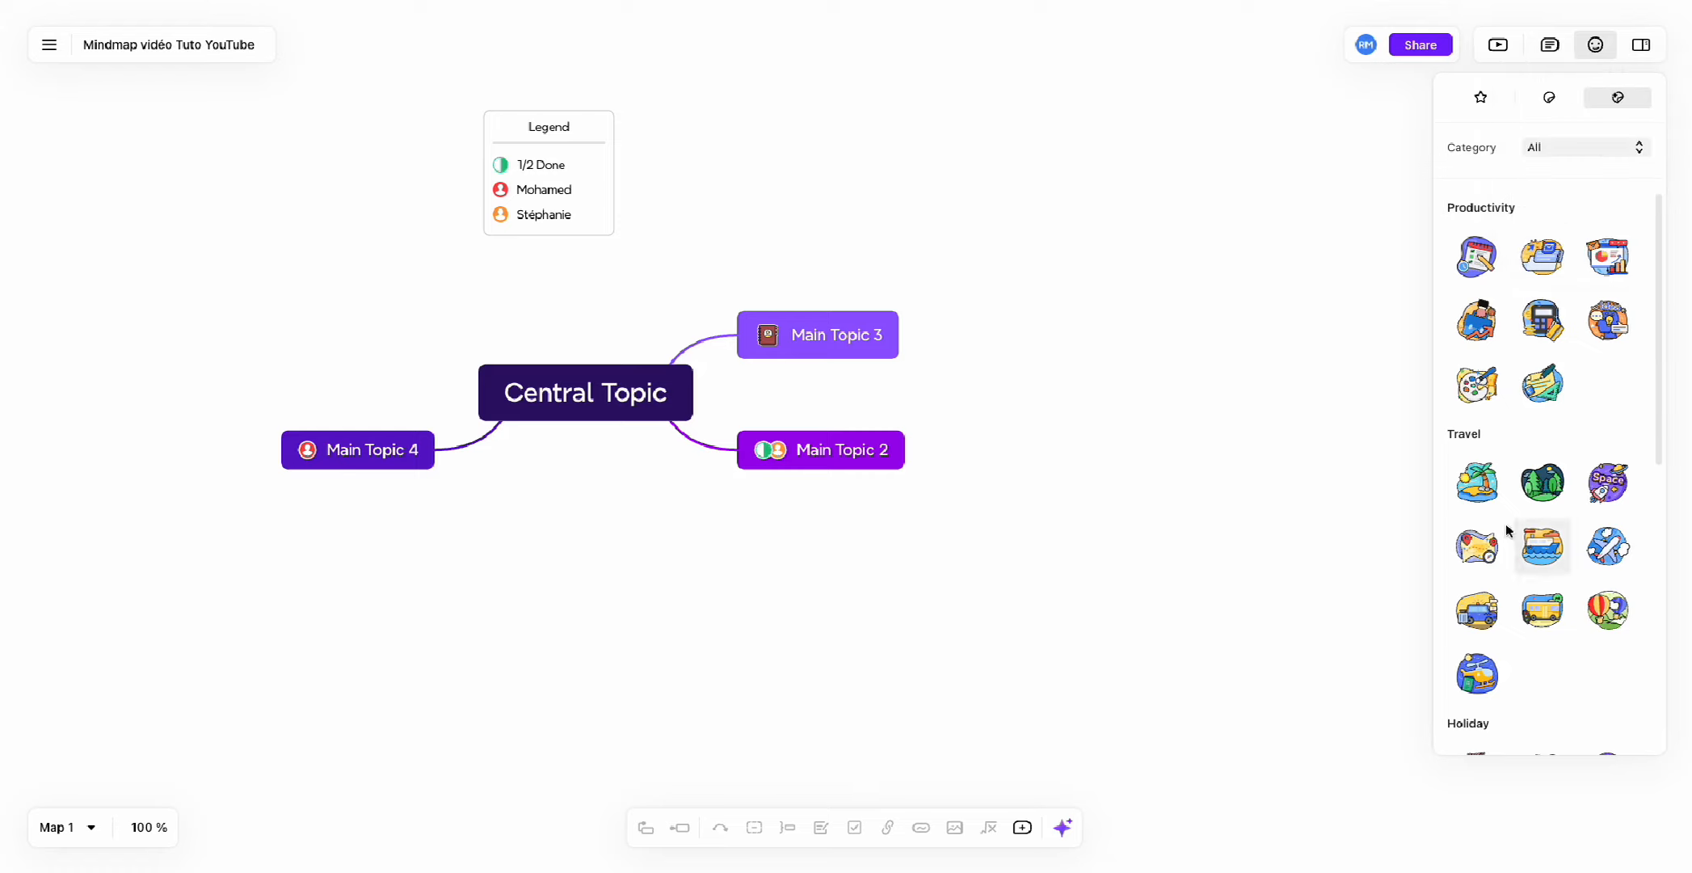
Replace Main Topic 4's red People marker with the palm island illustration from the Travel category.
{"action": "left_click", "coordinate": [308, 450]}
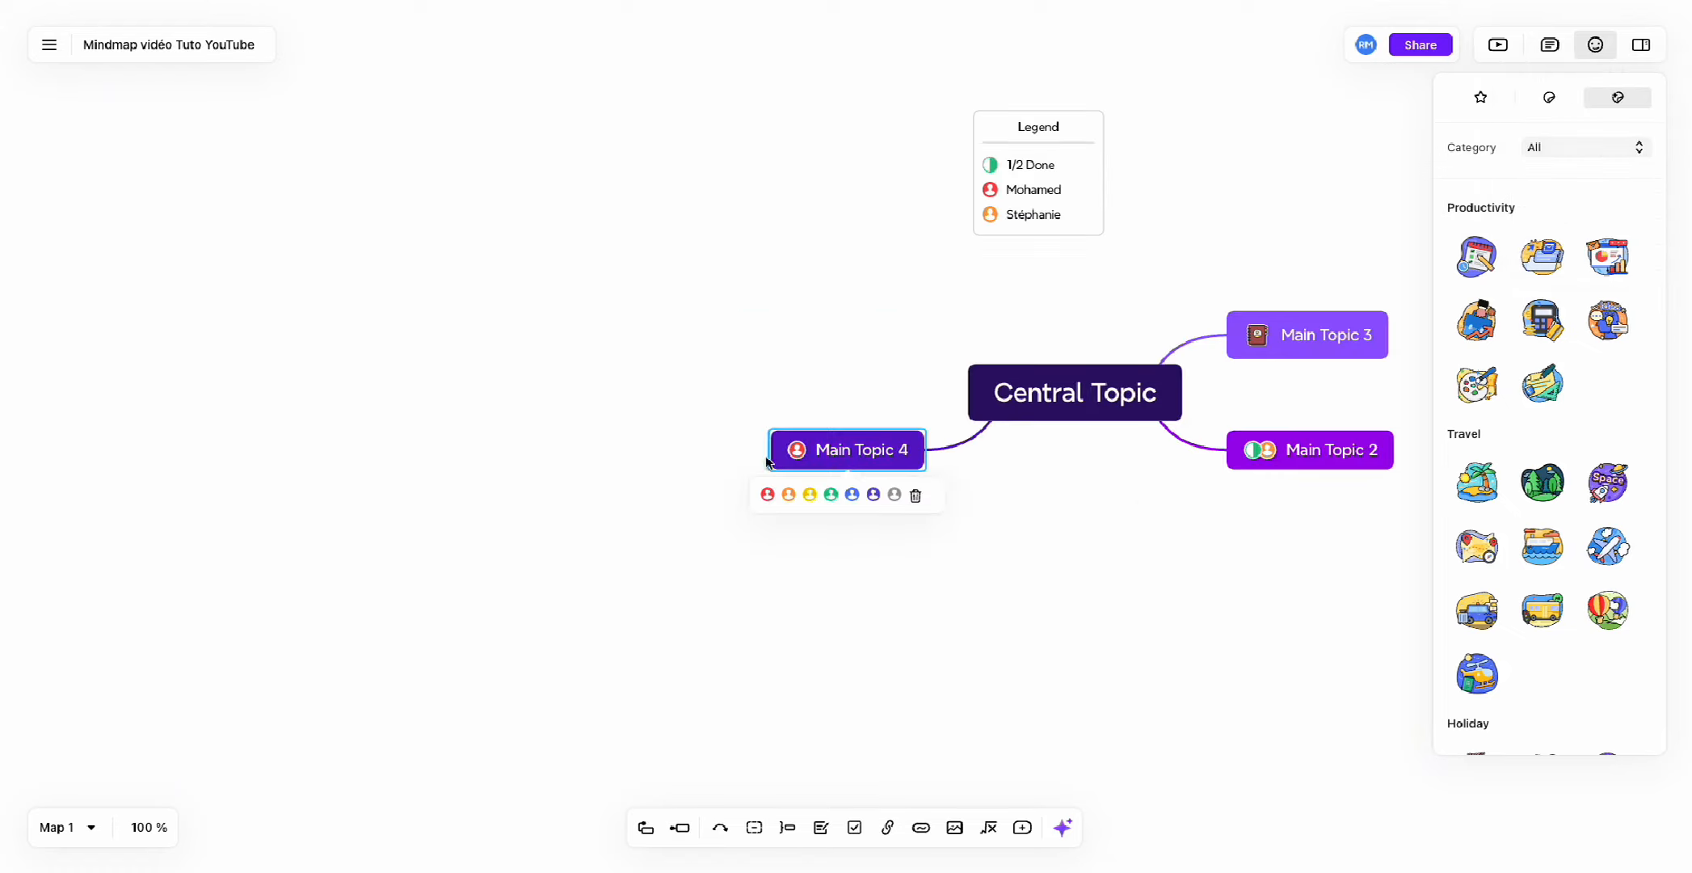
{"action": "left_click", "coordinate": [915, 494]}
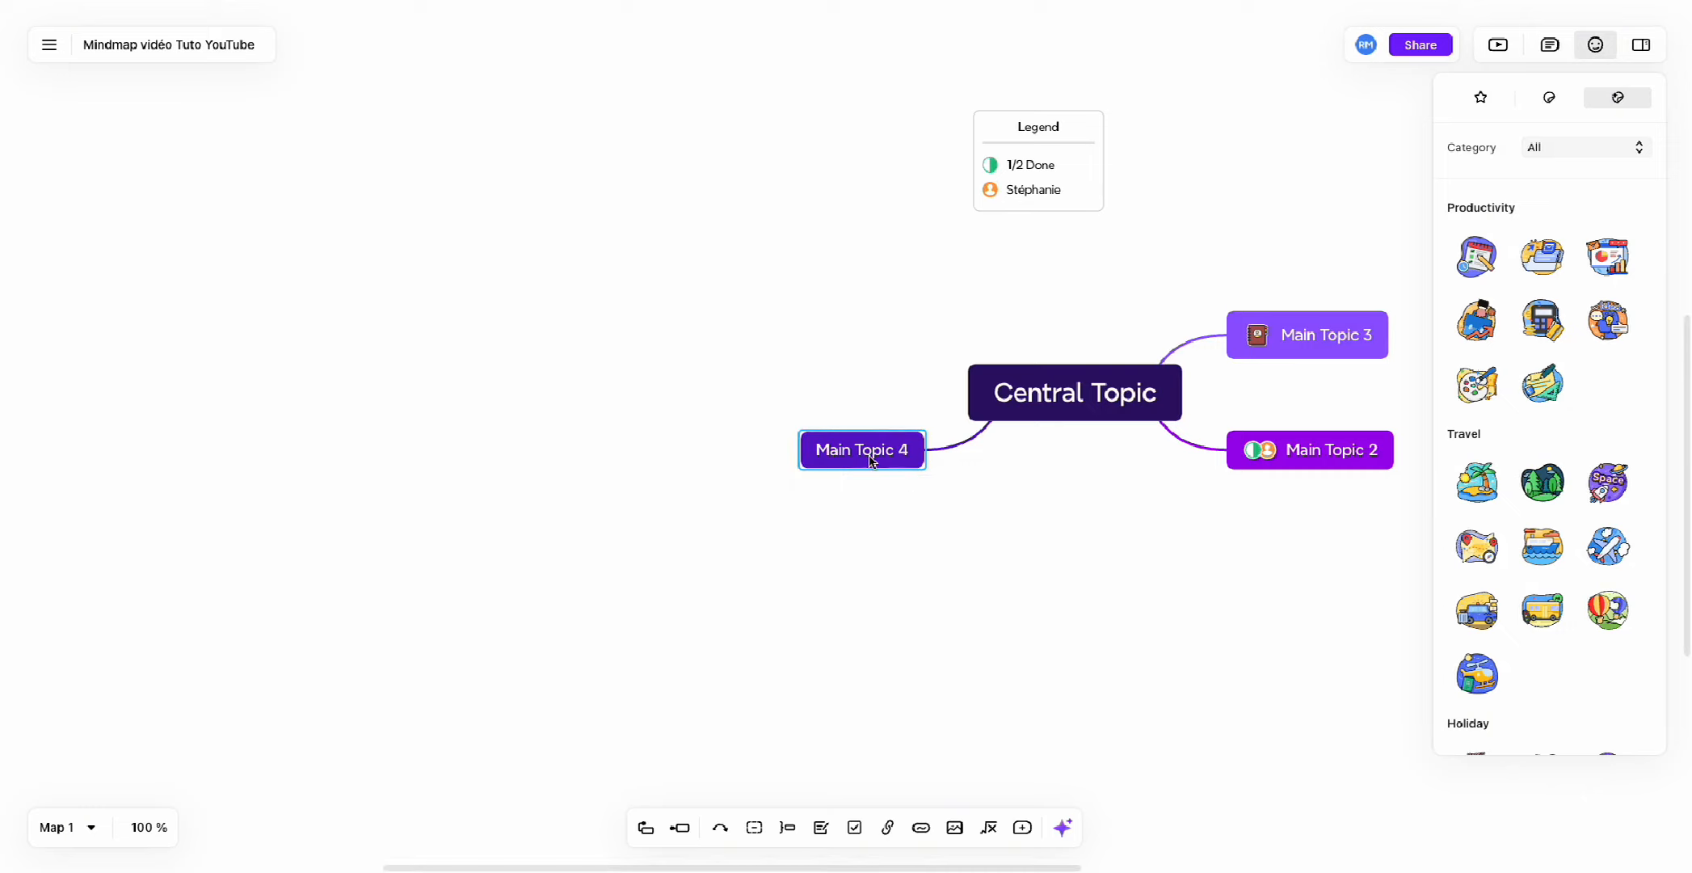
{"action": "left_click", "coordinate": [1475, 489]}
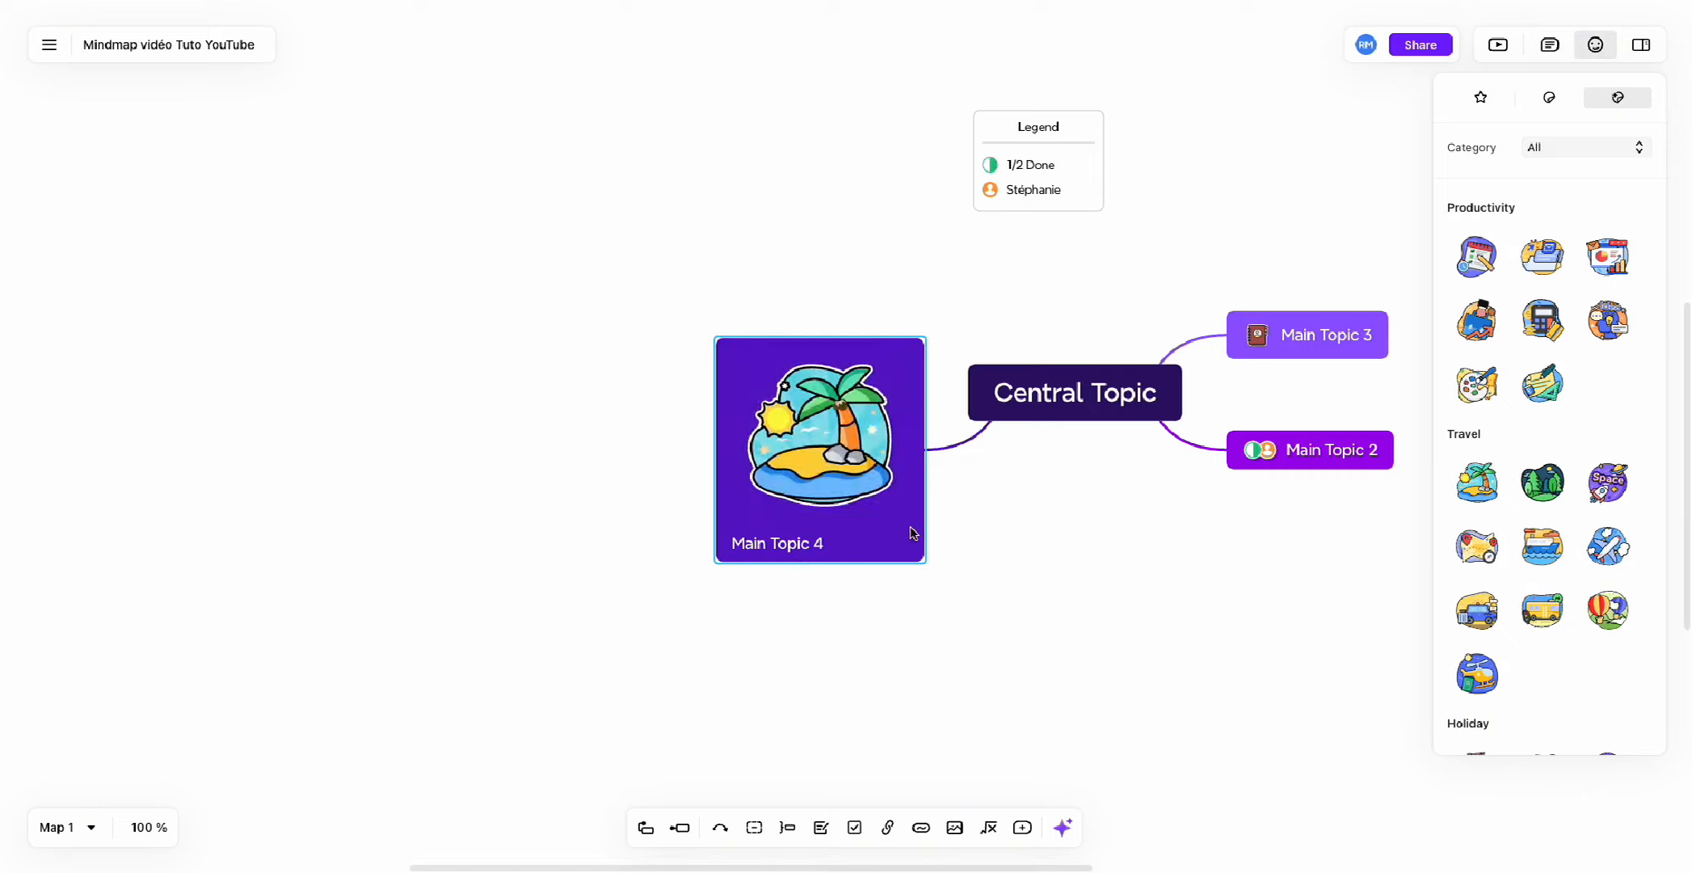
Shrink the palm island illustration to icon size and place it to the right of the Main Topic 4 title.
{"action": "left_click_drag", "start_coordinate": [907, 524], "coordinate": [808, 425]}
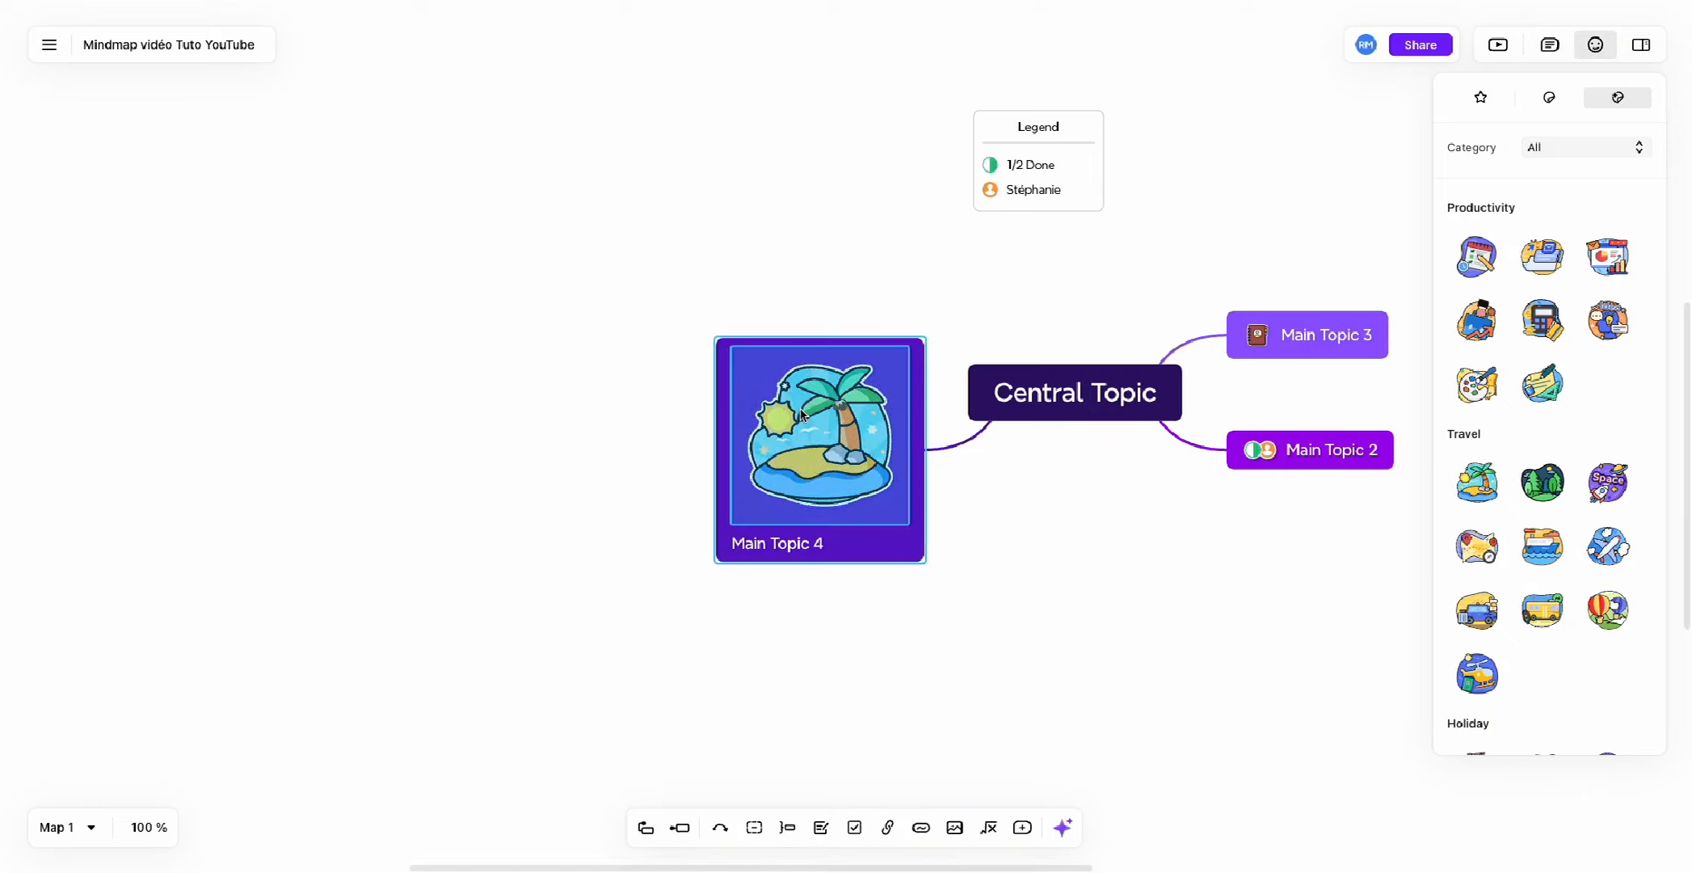
{"action": "left_click", "coordinate": [856, 471]}
{"action": "left_click_drag", "start_coordinate": [908, 524], "coordinate": [757, 370]}
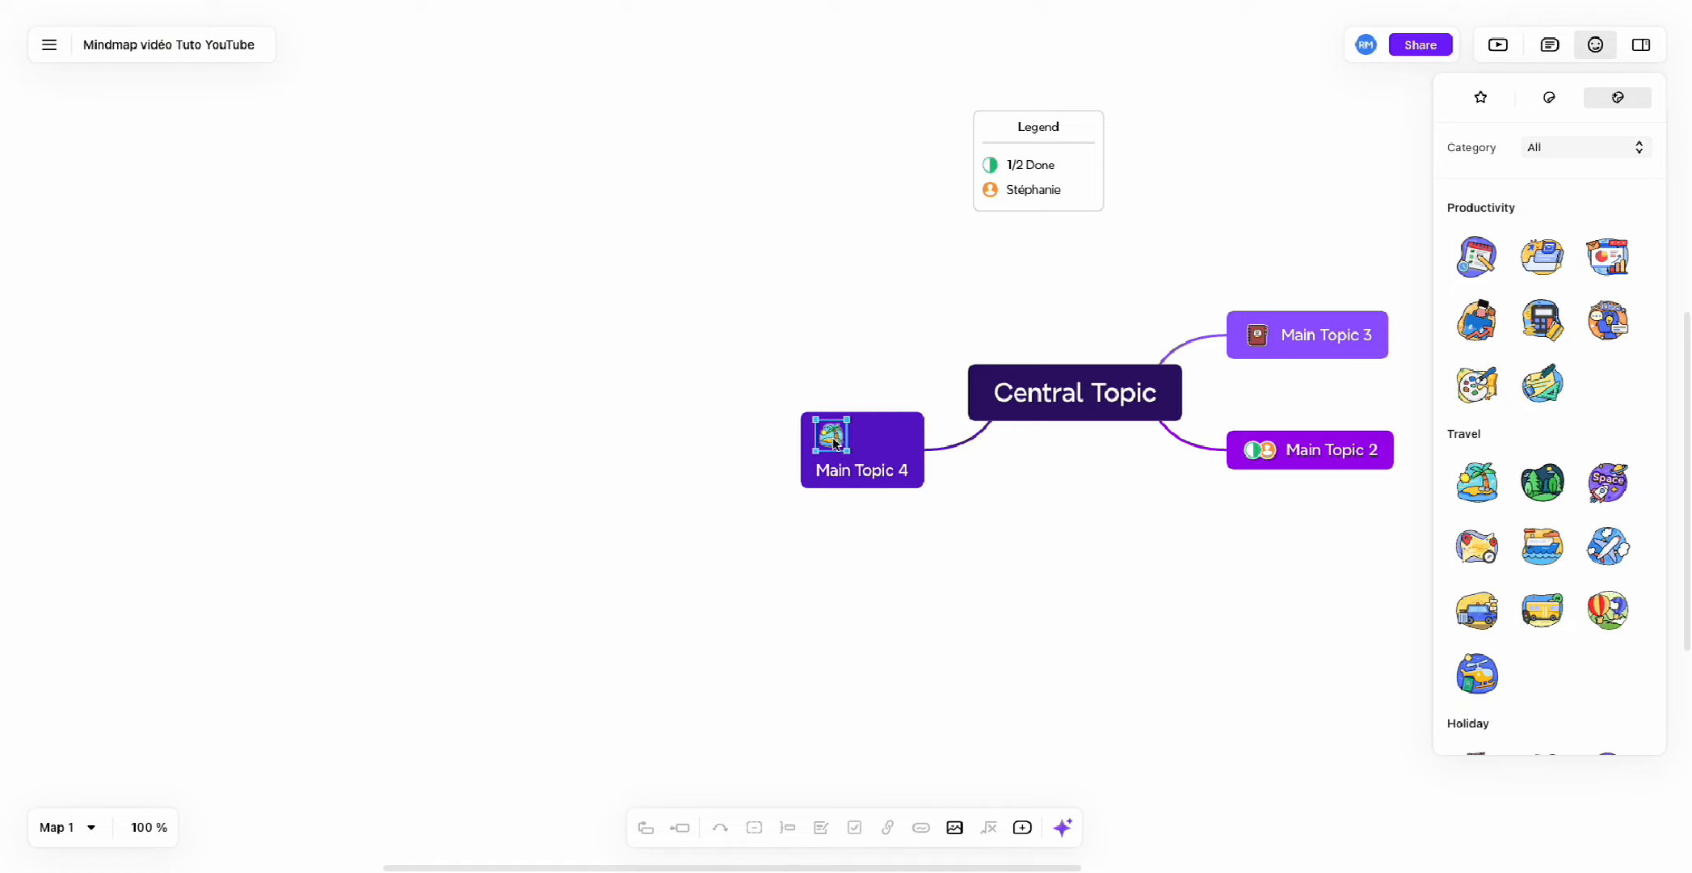
{"action": "left_click_drag", "start_coordinate": [836, 441], "coordinate": [890, 449]}
{"action": "left_click", "coordinate": [776, 446]}
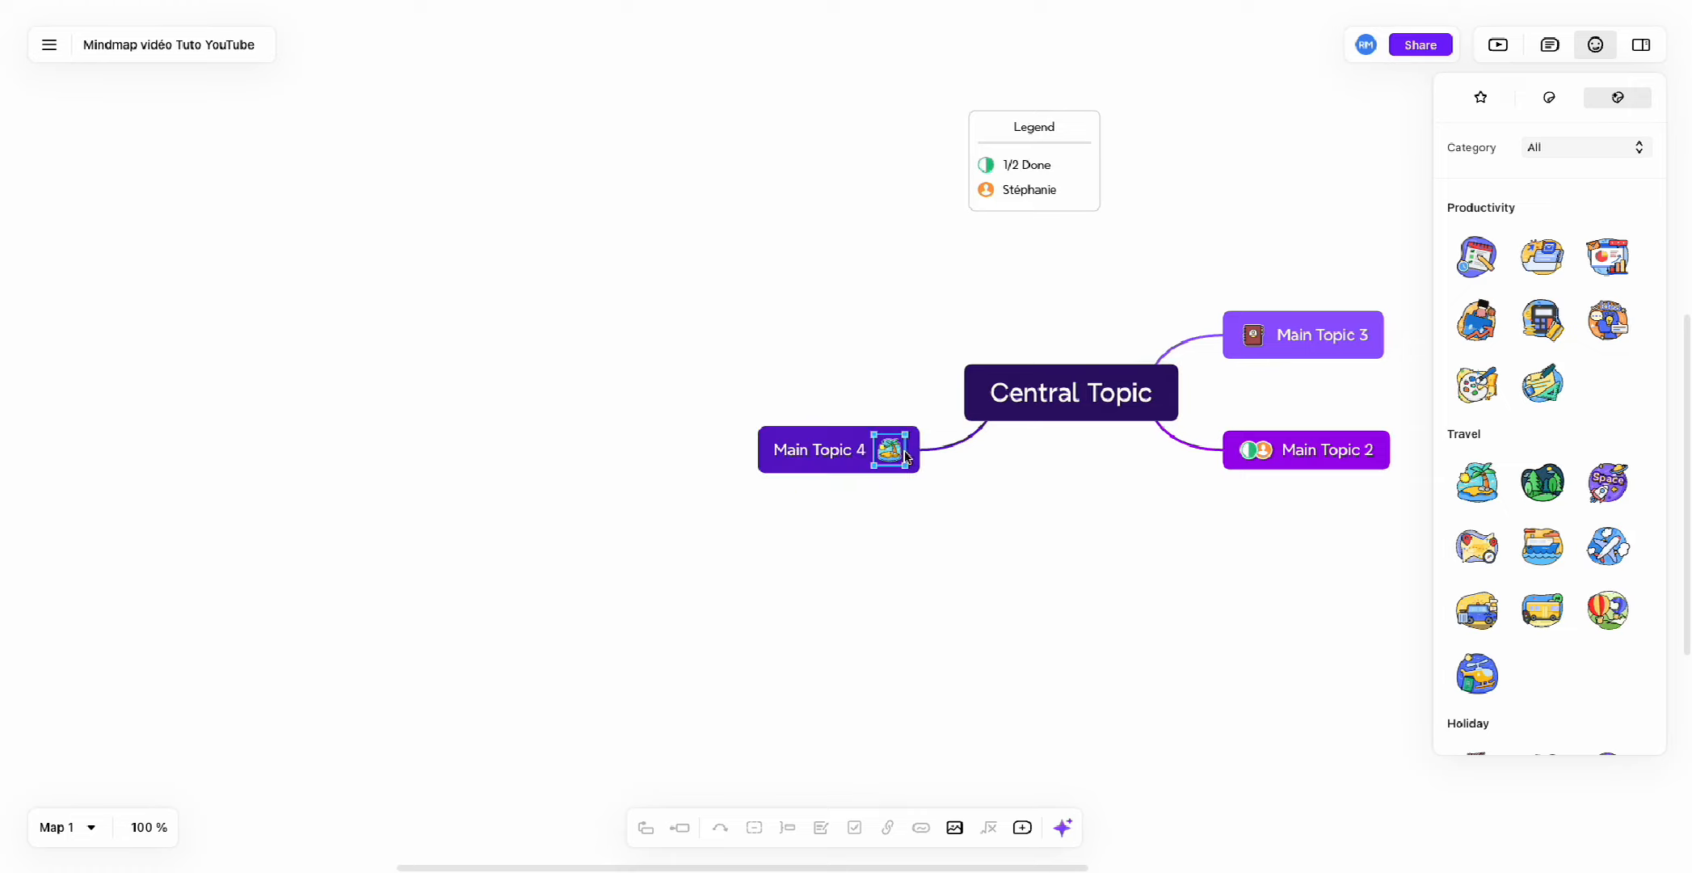
{"action": "left_click", "coordinate": [857, 522]}
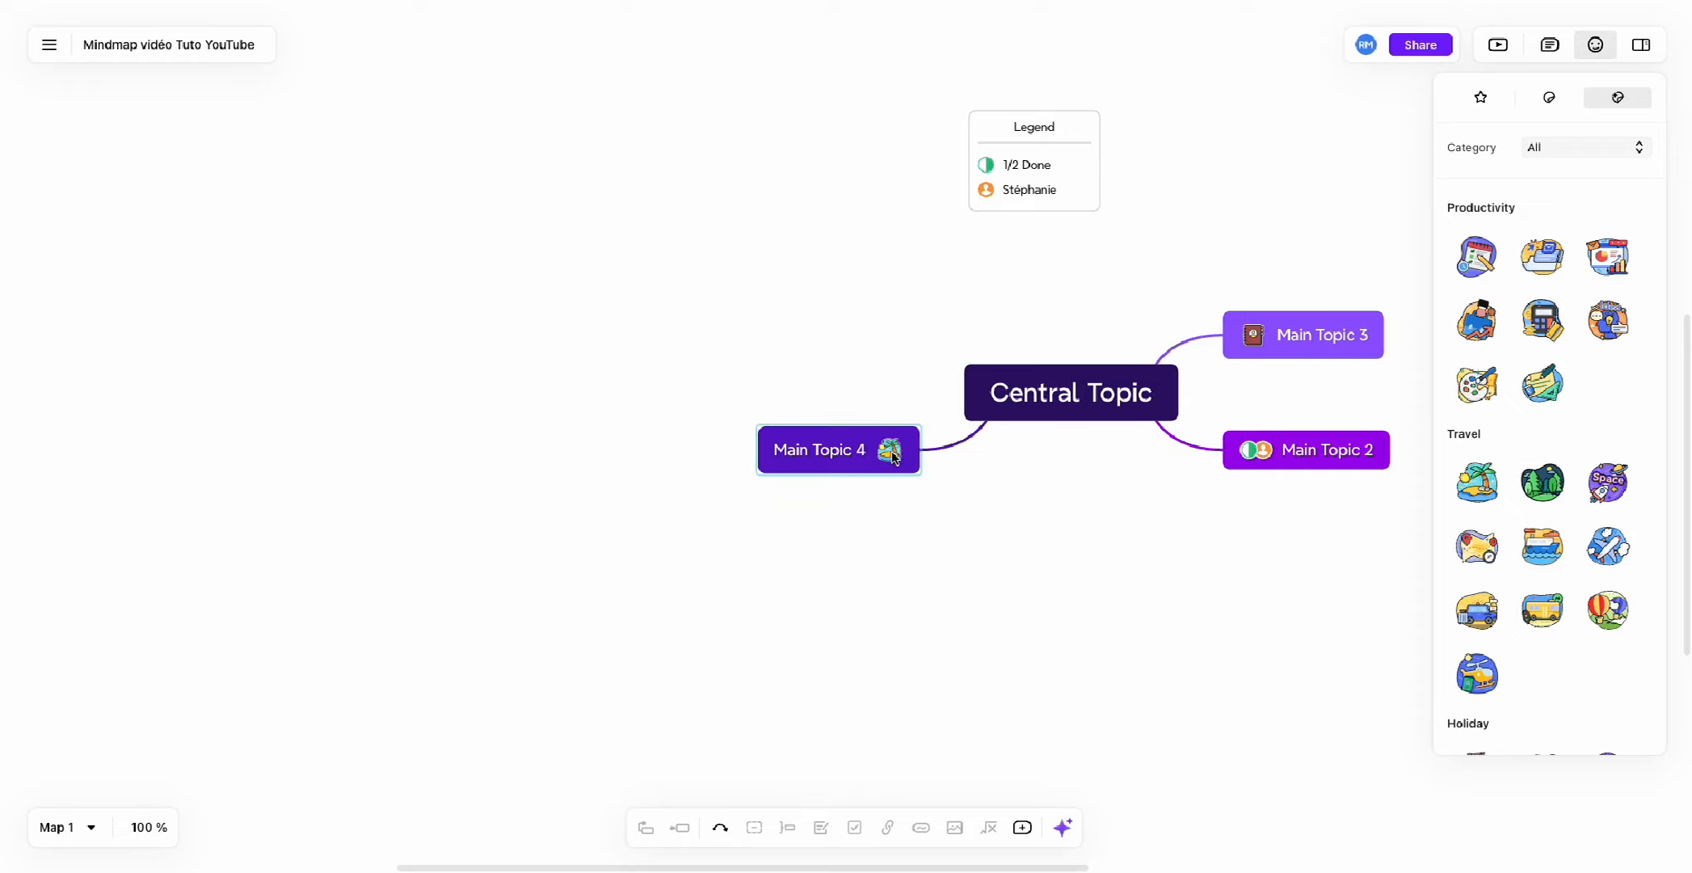
{"action": "left_click", "coordinate": [834, 459]}
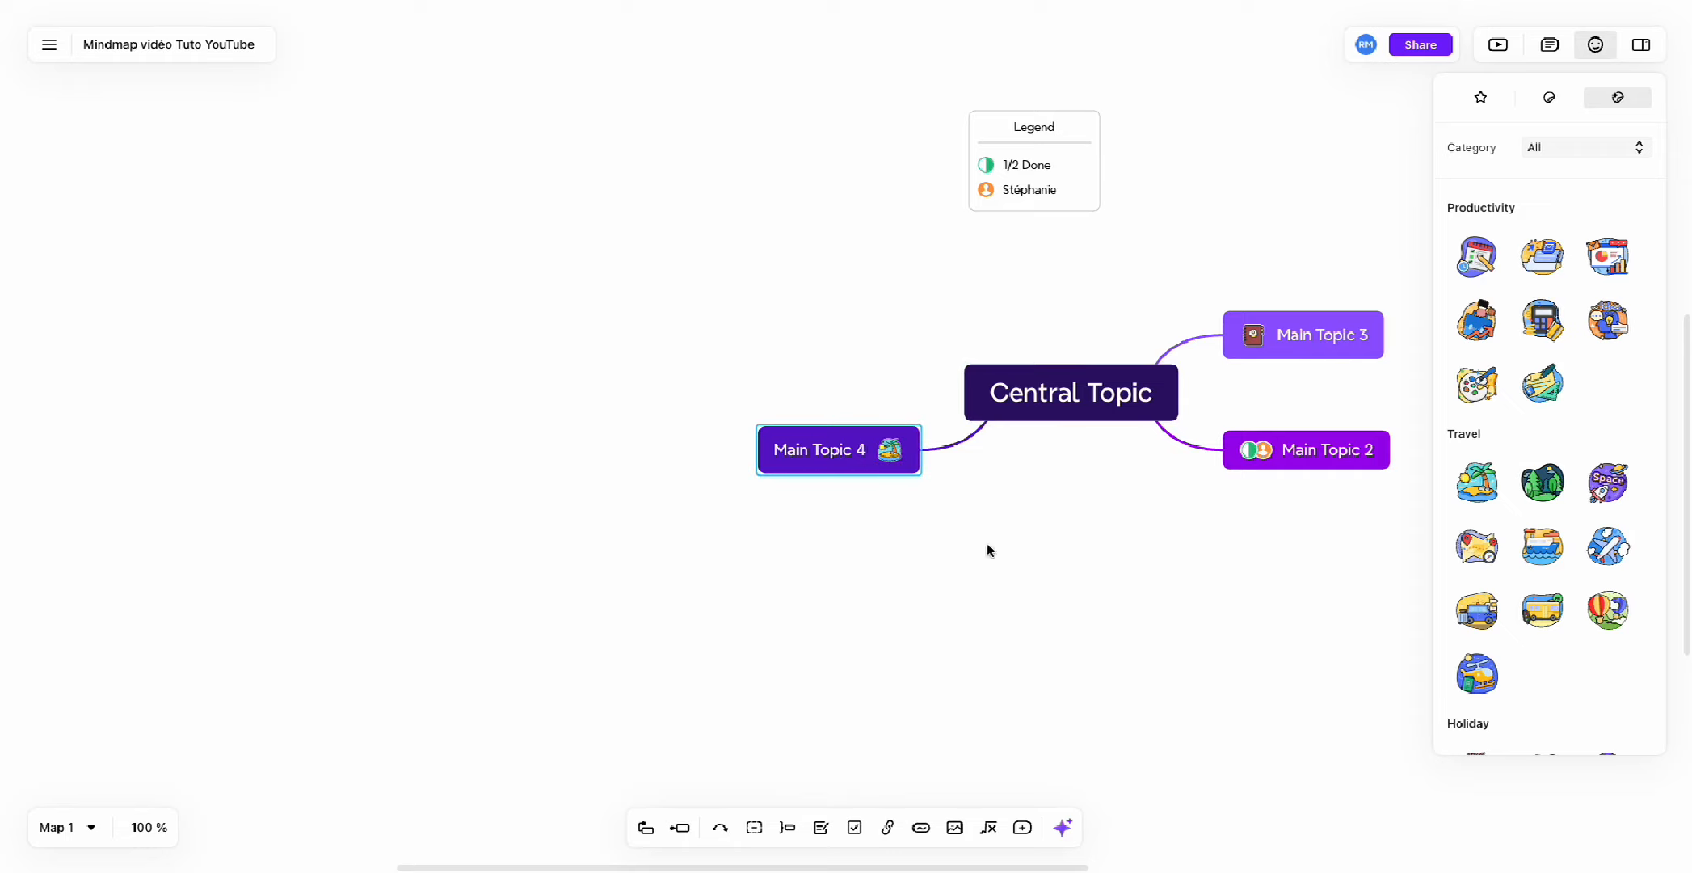
{"action": "left_click", "coordinate": [1150, 576]}
{"action": "scroll", "coordinate": [1241, 409], "scroll_direction": "right", "scroll_amount": 5}
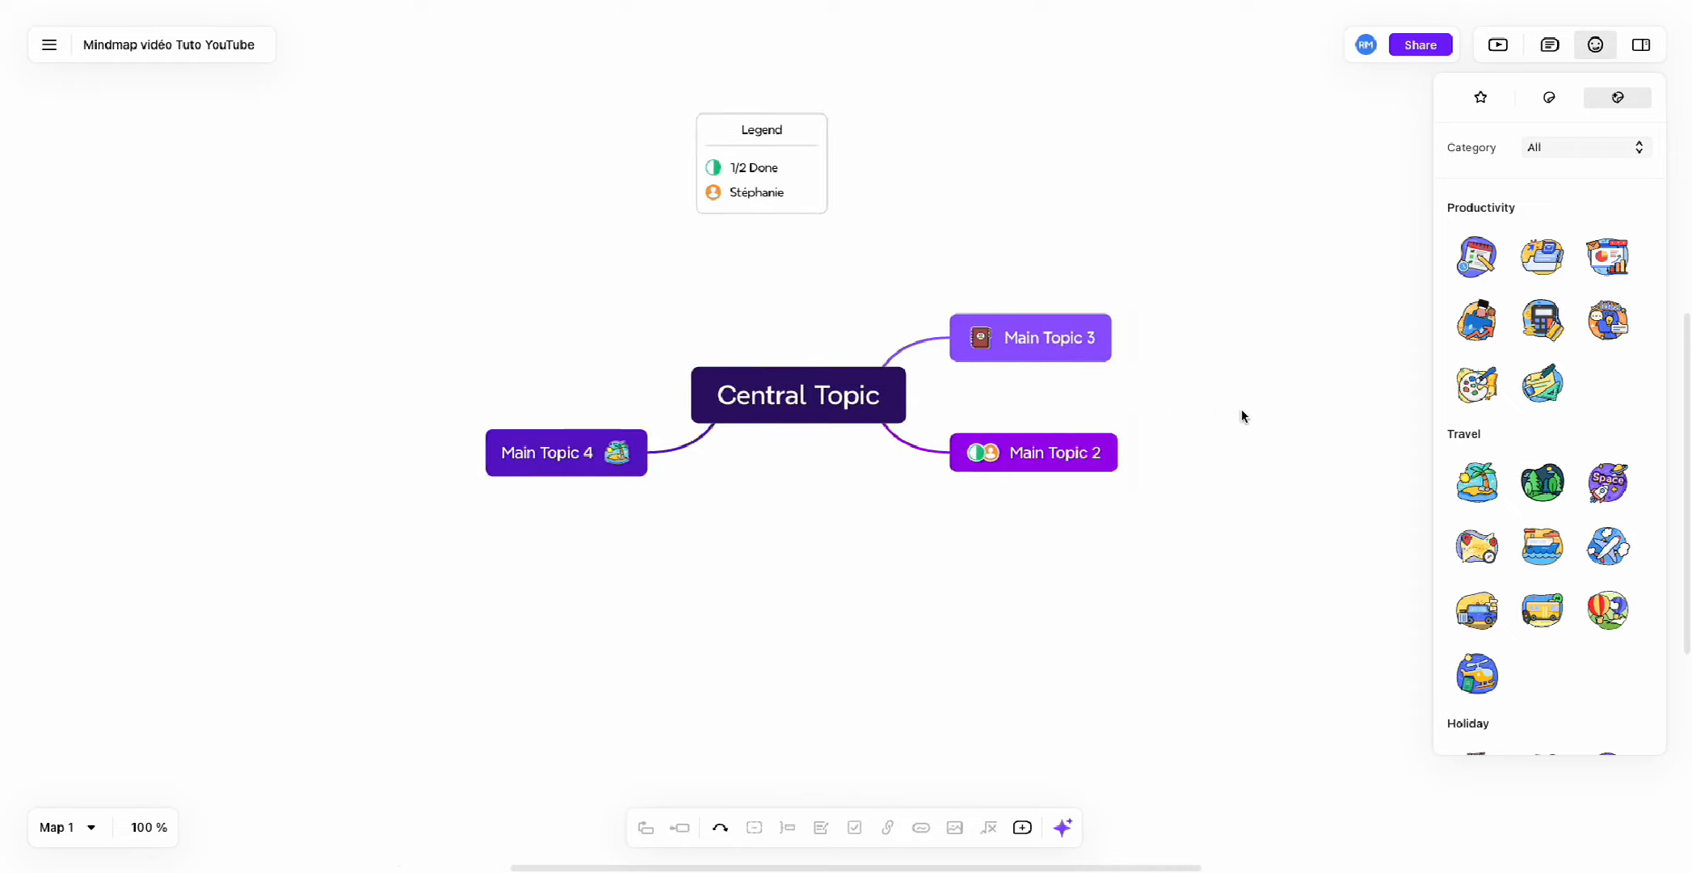
{"action": "left_click", "coordinate": [941, 356]}
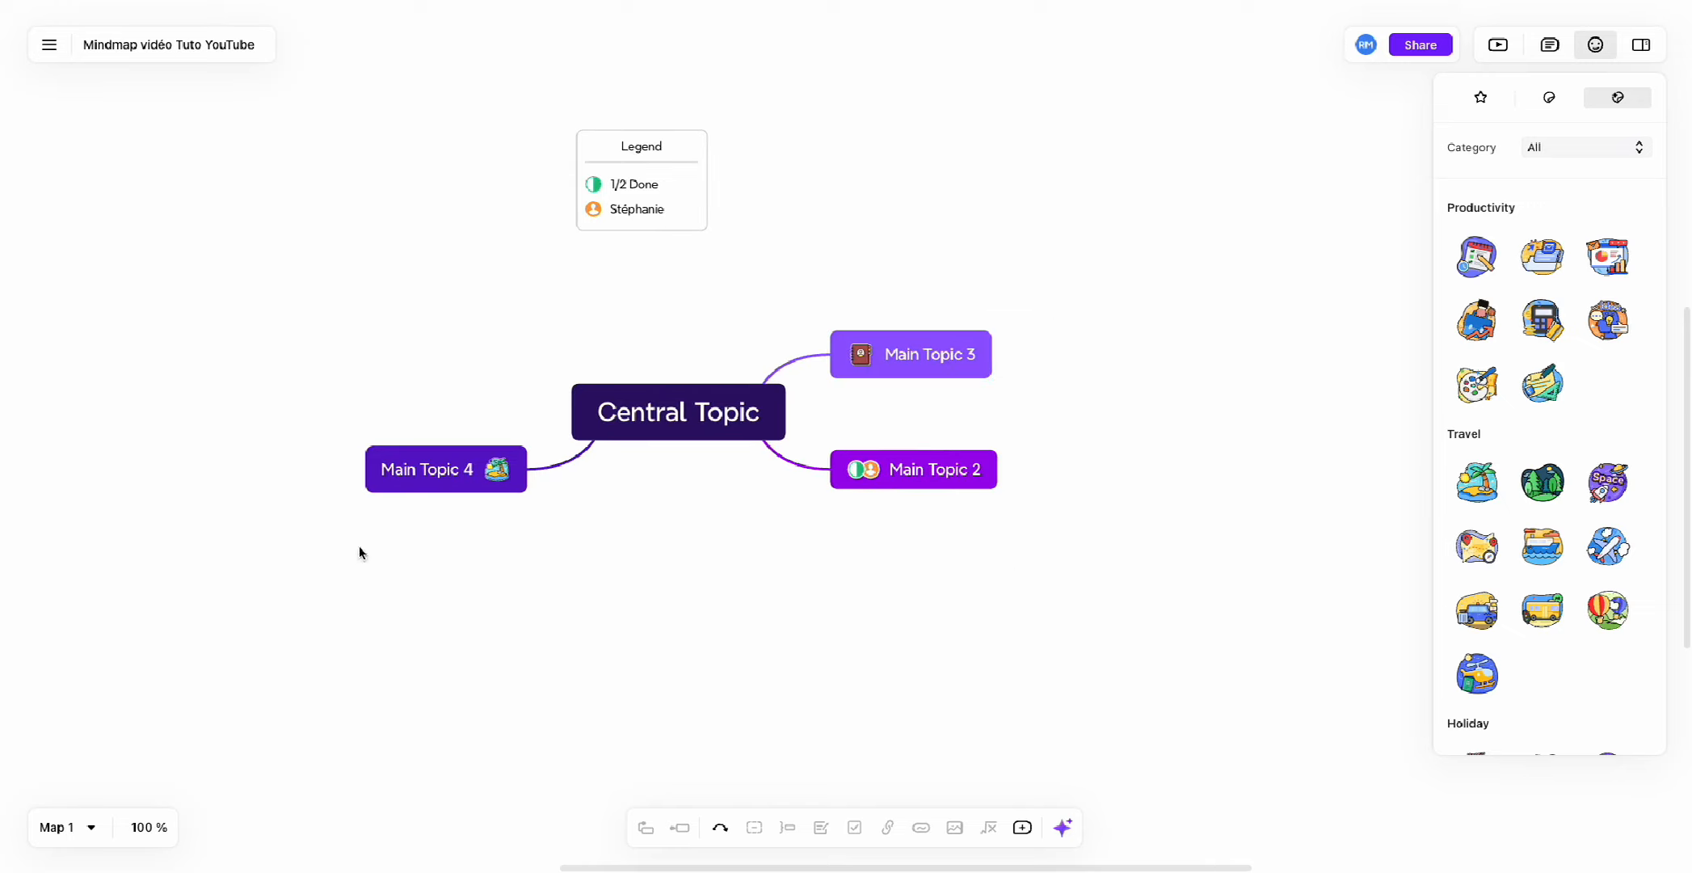
{"action": "scroll", "coordinate": [954, 495], "scroll_direction": "right", "scroll_amount": 2}
{"action": "scroll", "coordinate": [954, 495], "scroll_direction": "up", "scroll_amount": 1}
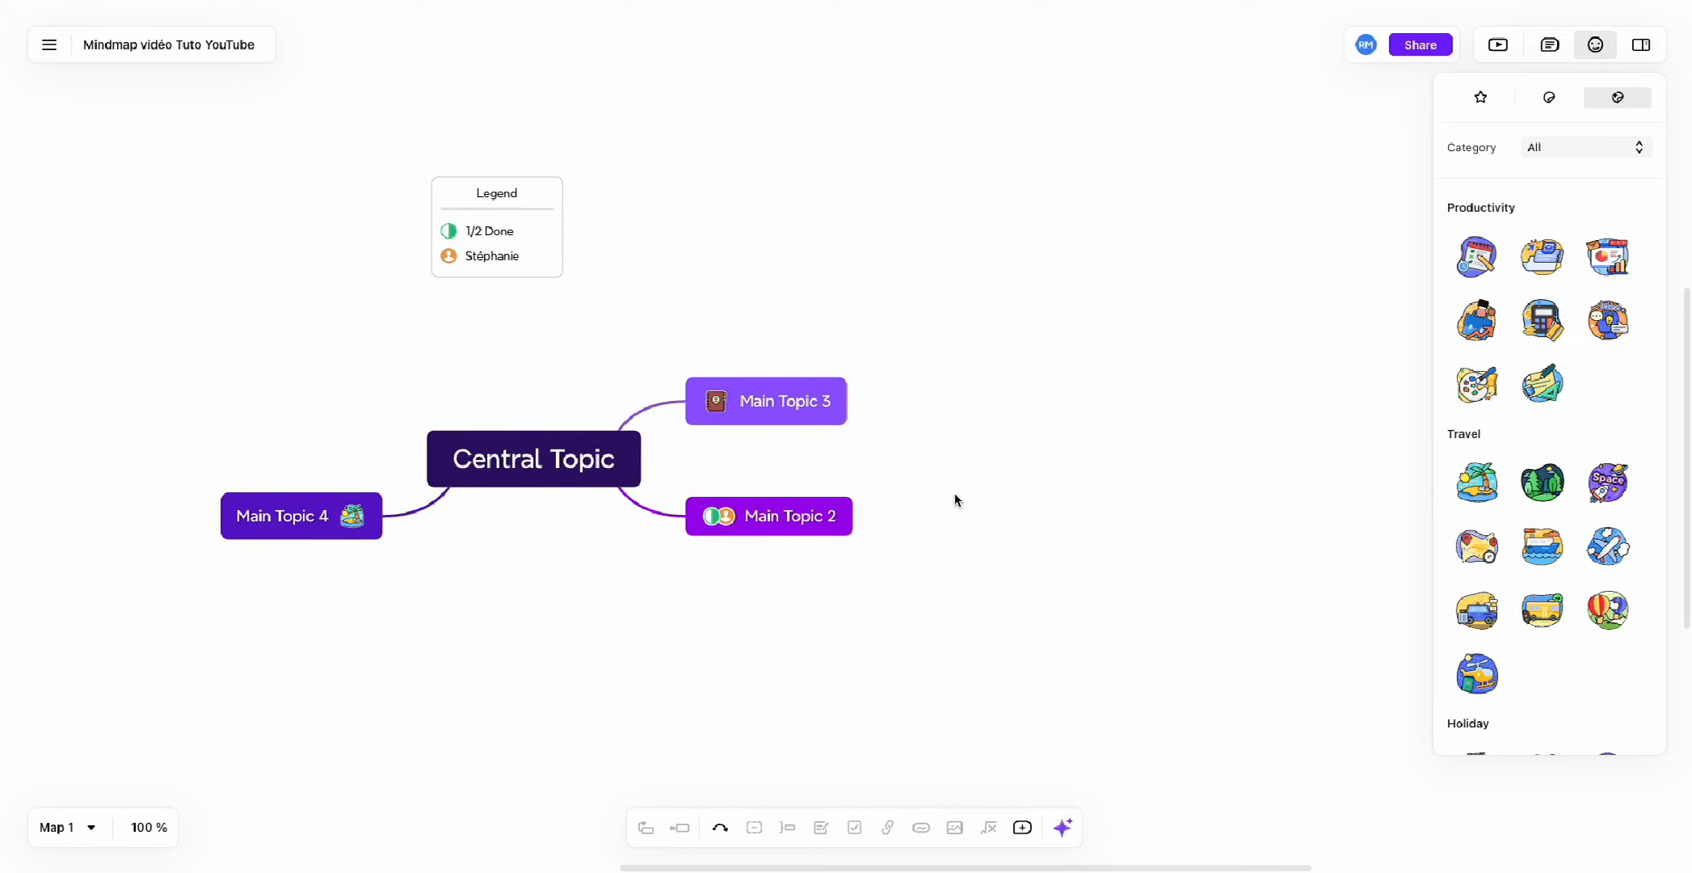
{"action": "scroll", "coordinate": [1047, 459], "scroll_direction": "right", "scroll_amount": 3}
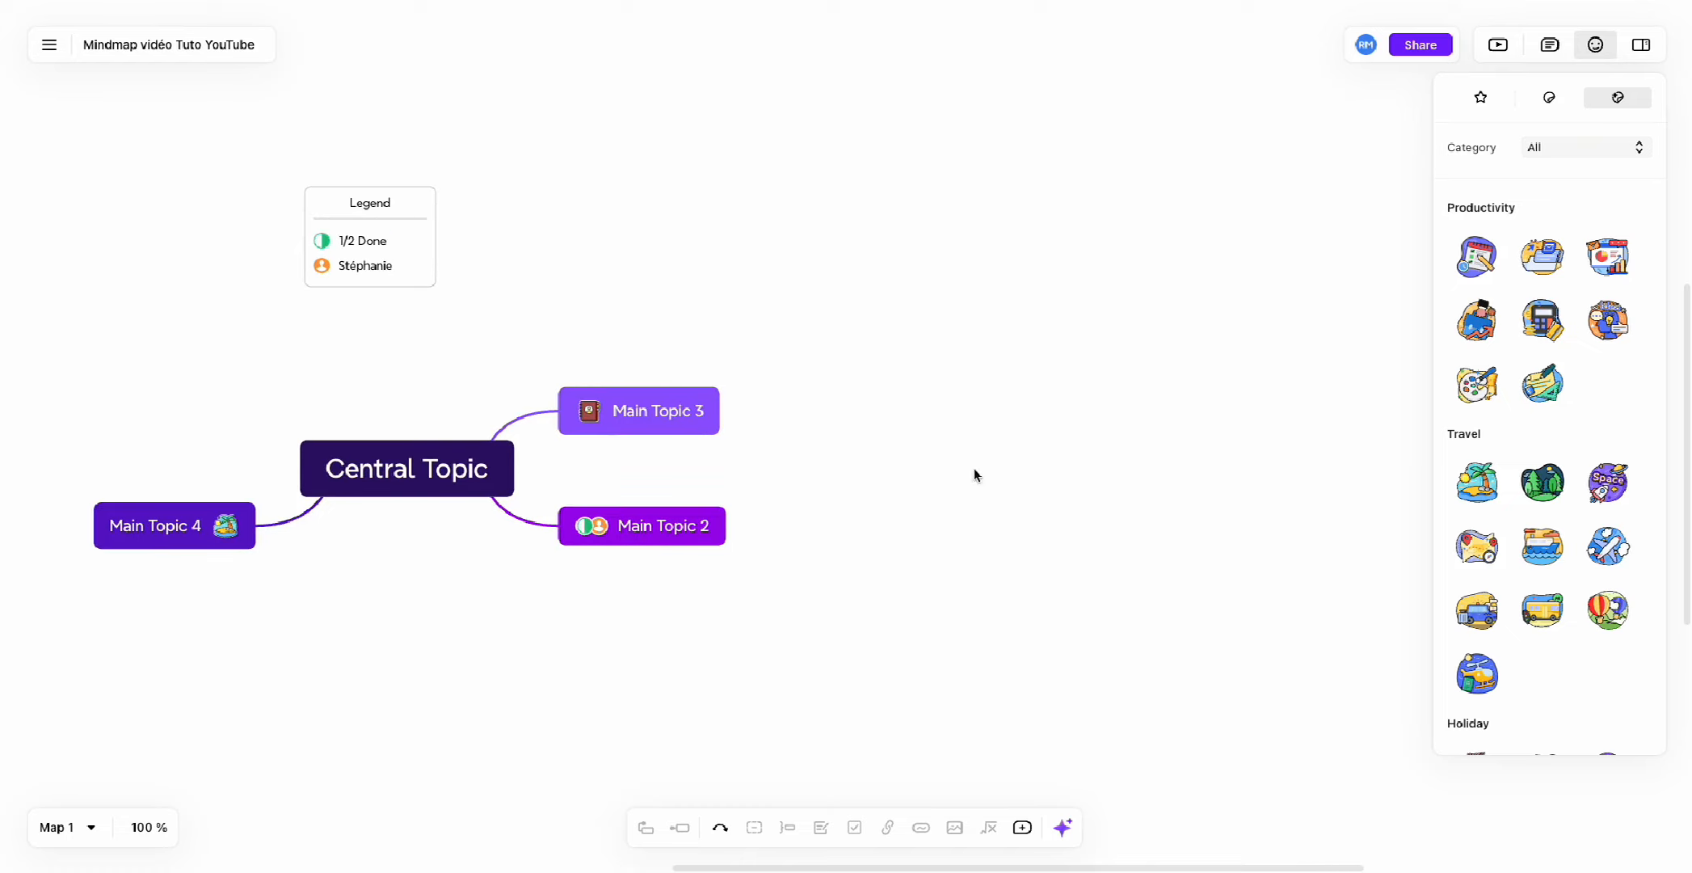
{"action": "scroll", "coordinate": [717, 597], "scroll_direction": "left", "scroll_amount": 2}
{"action": "scroll", "coordinate": [717, 597], "scroll_direction": "down", "scroll_amount": 2}
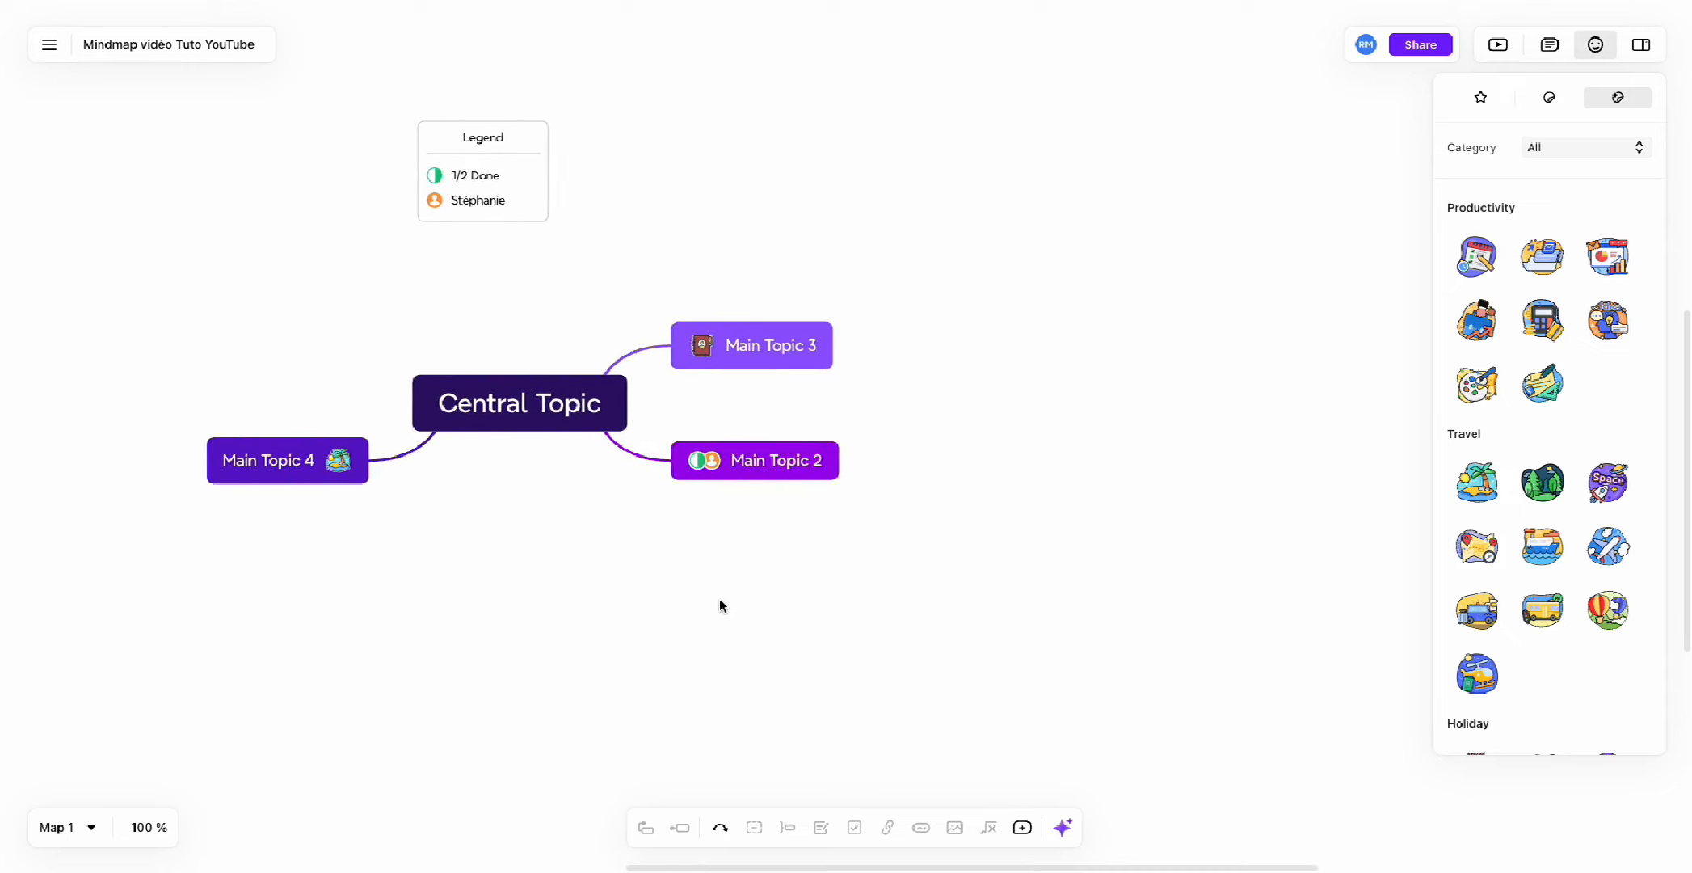
{"action": "scroll", "coordinate": [607, 477], "scroll_direction": "left", "scroll_amount": 2}
{"action": "scroll", "coordinate": [607, 478], "scroll_direction": "up", "scroll_amount": 1}
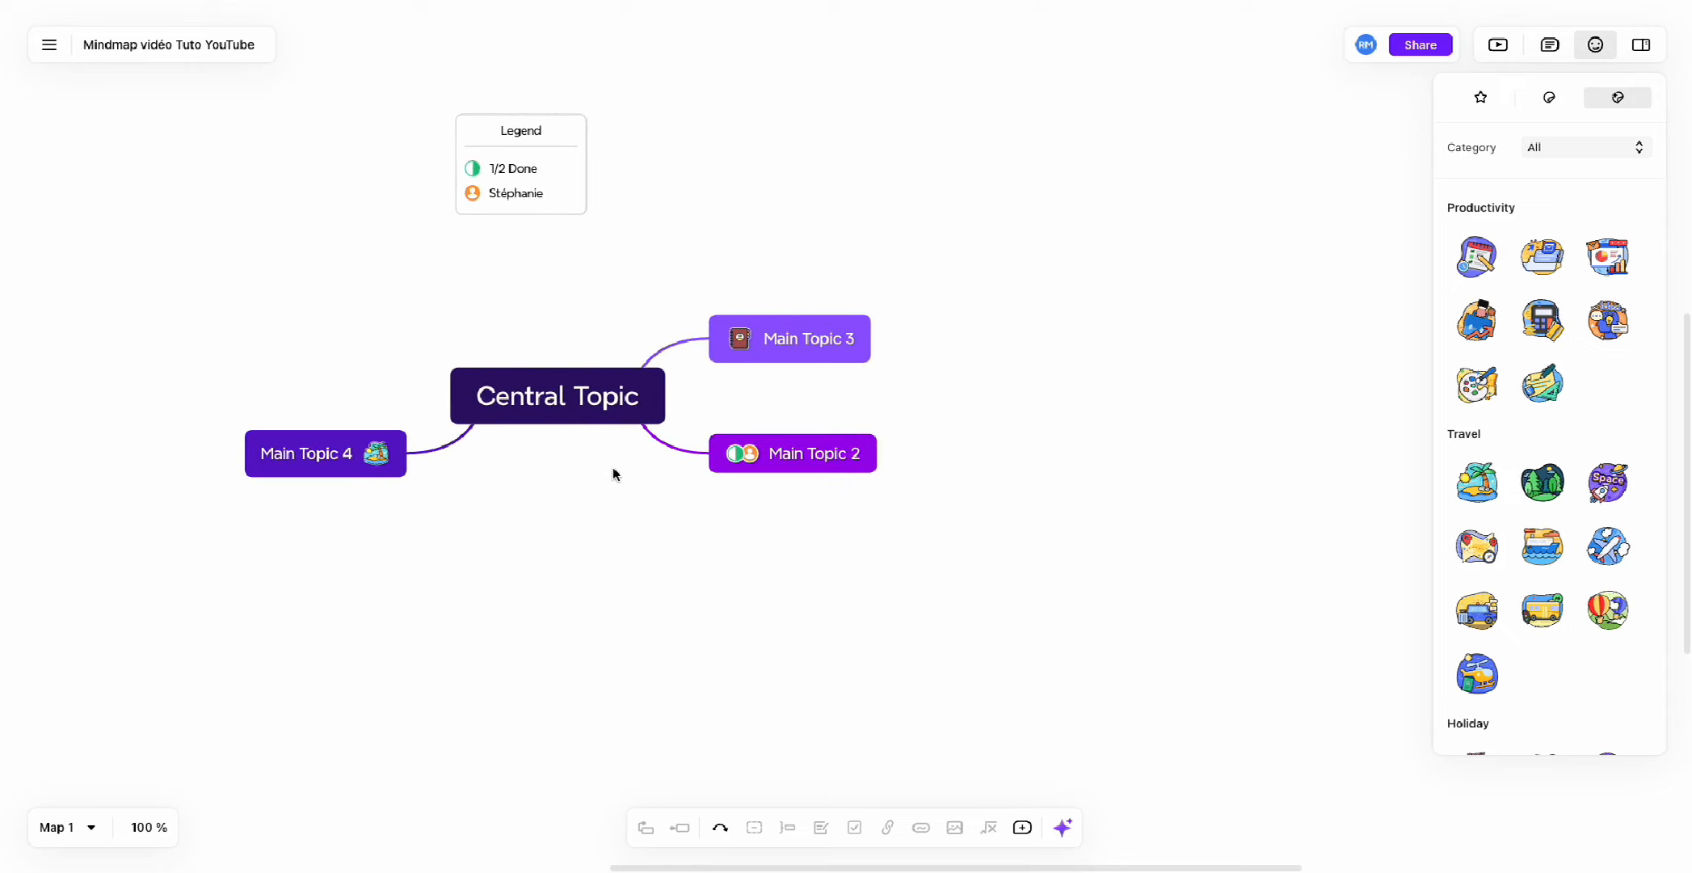
Add a new main topic to the Central Topic and name it "Élément payant".
{"action": "left_click", "coordinate": [630, 396]}
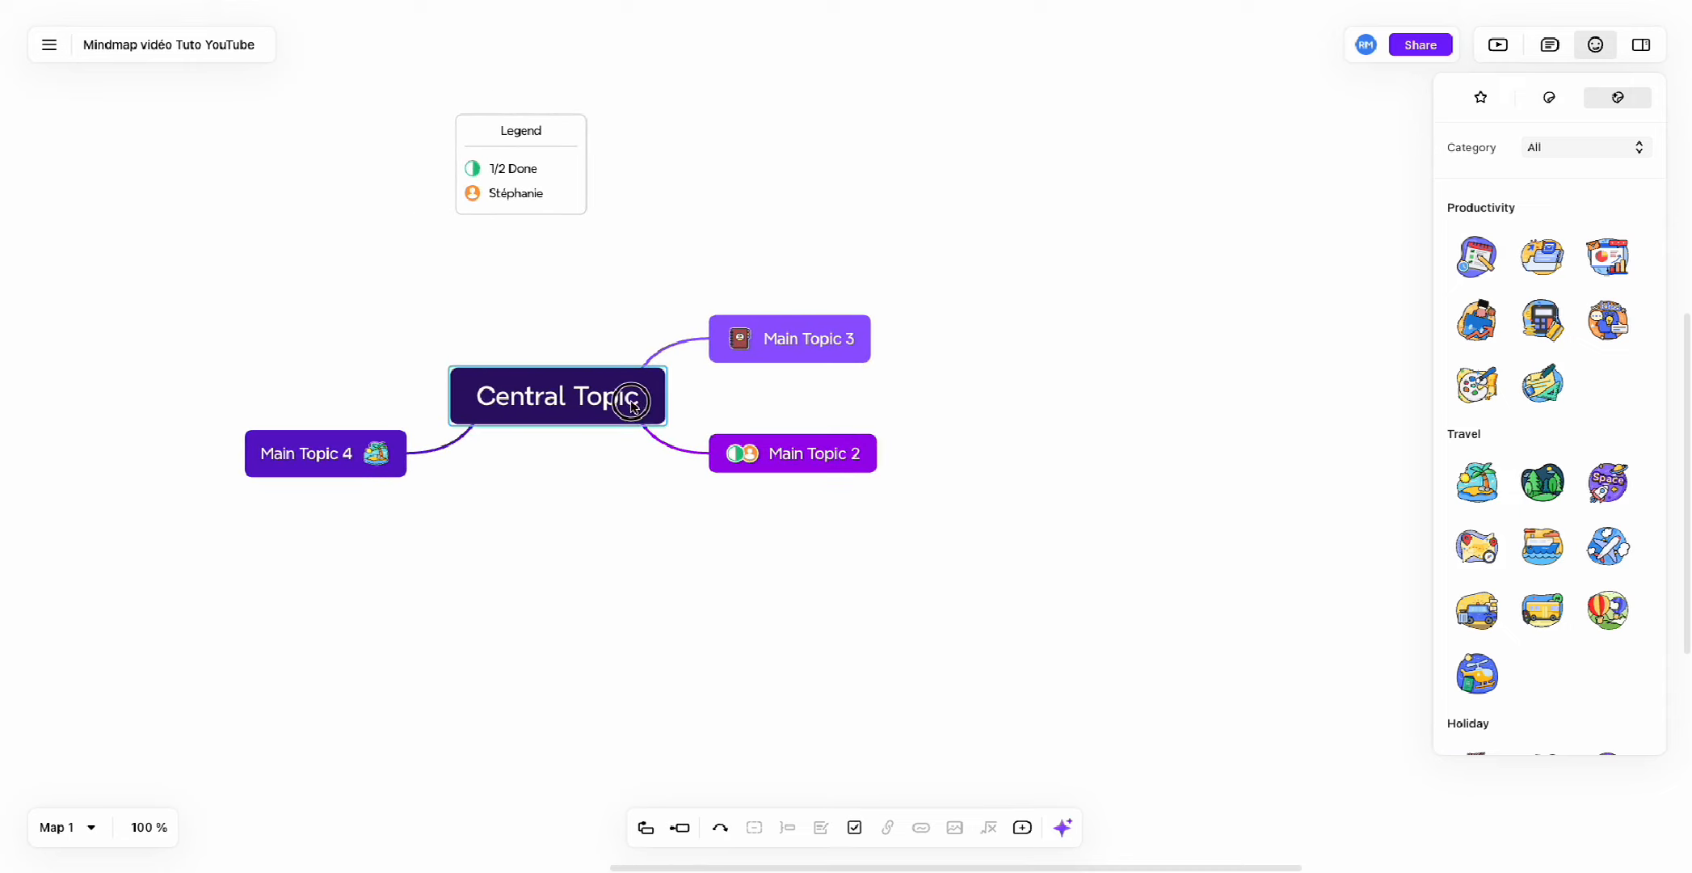
{"action": "left_click", "coordinate": [646, 827]}
{"action": "double_click", "coordinate": [380, 338]}
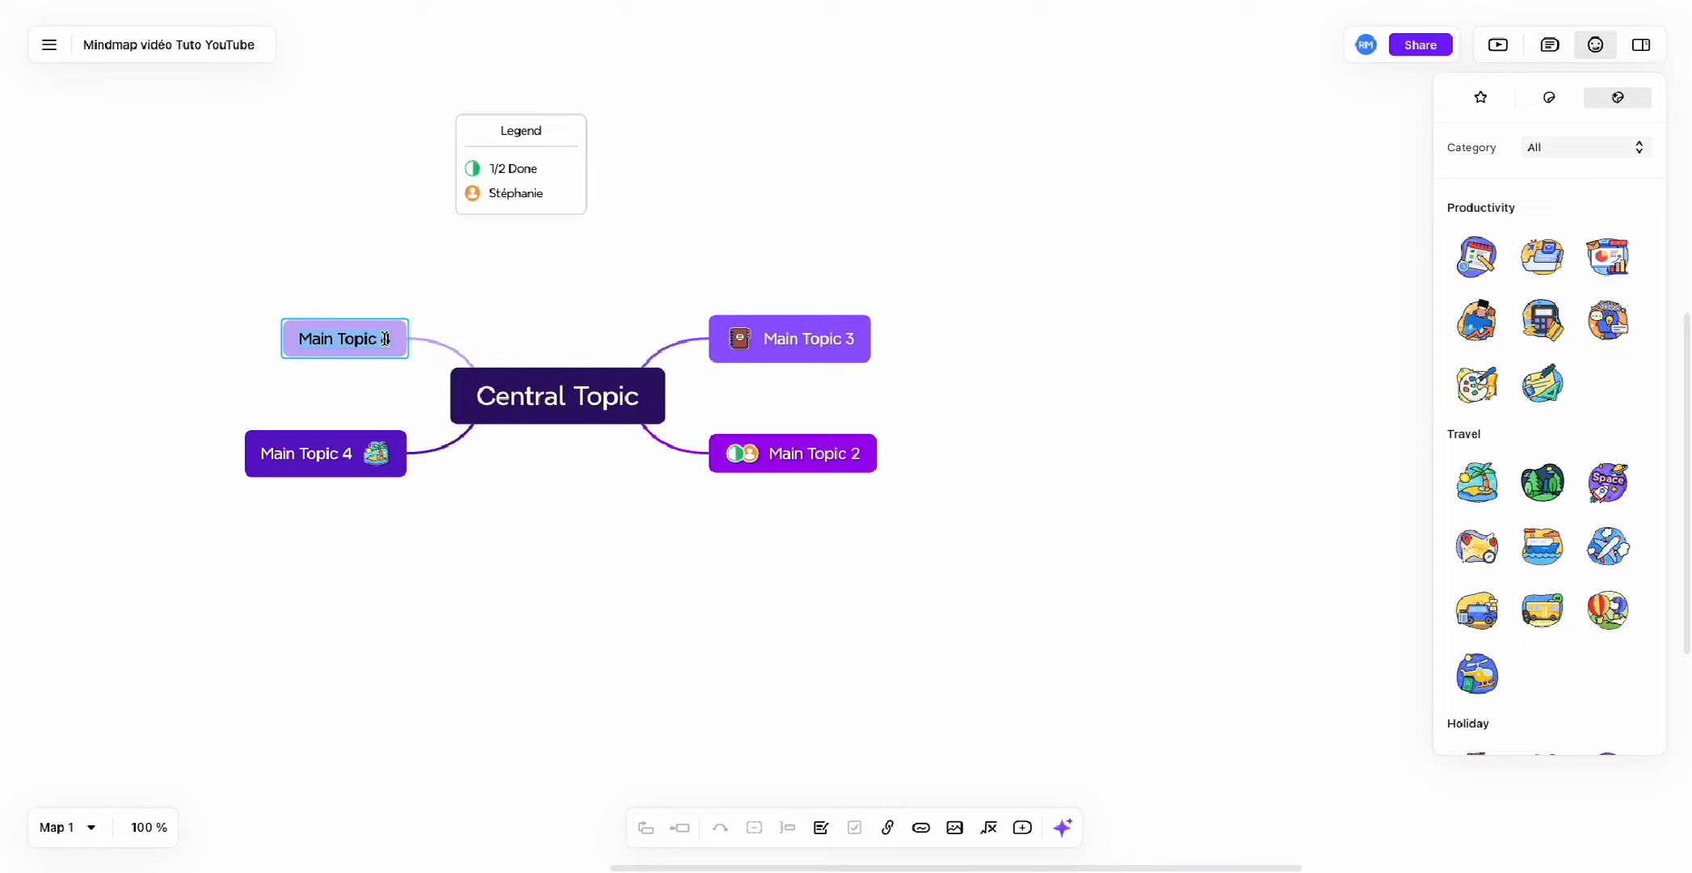
{"action": "type", "text": "É"}
{"action": "type", "text": "lémé"}
{"action": "type", "text": "n"}
{"action": "type", "text": "t payant"}
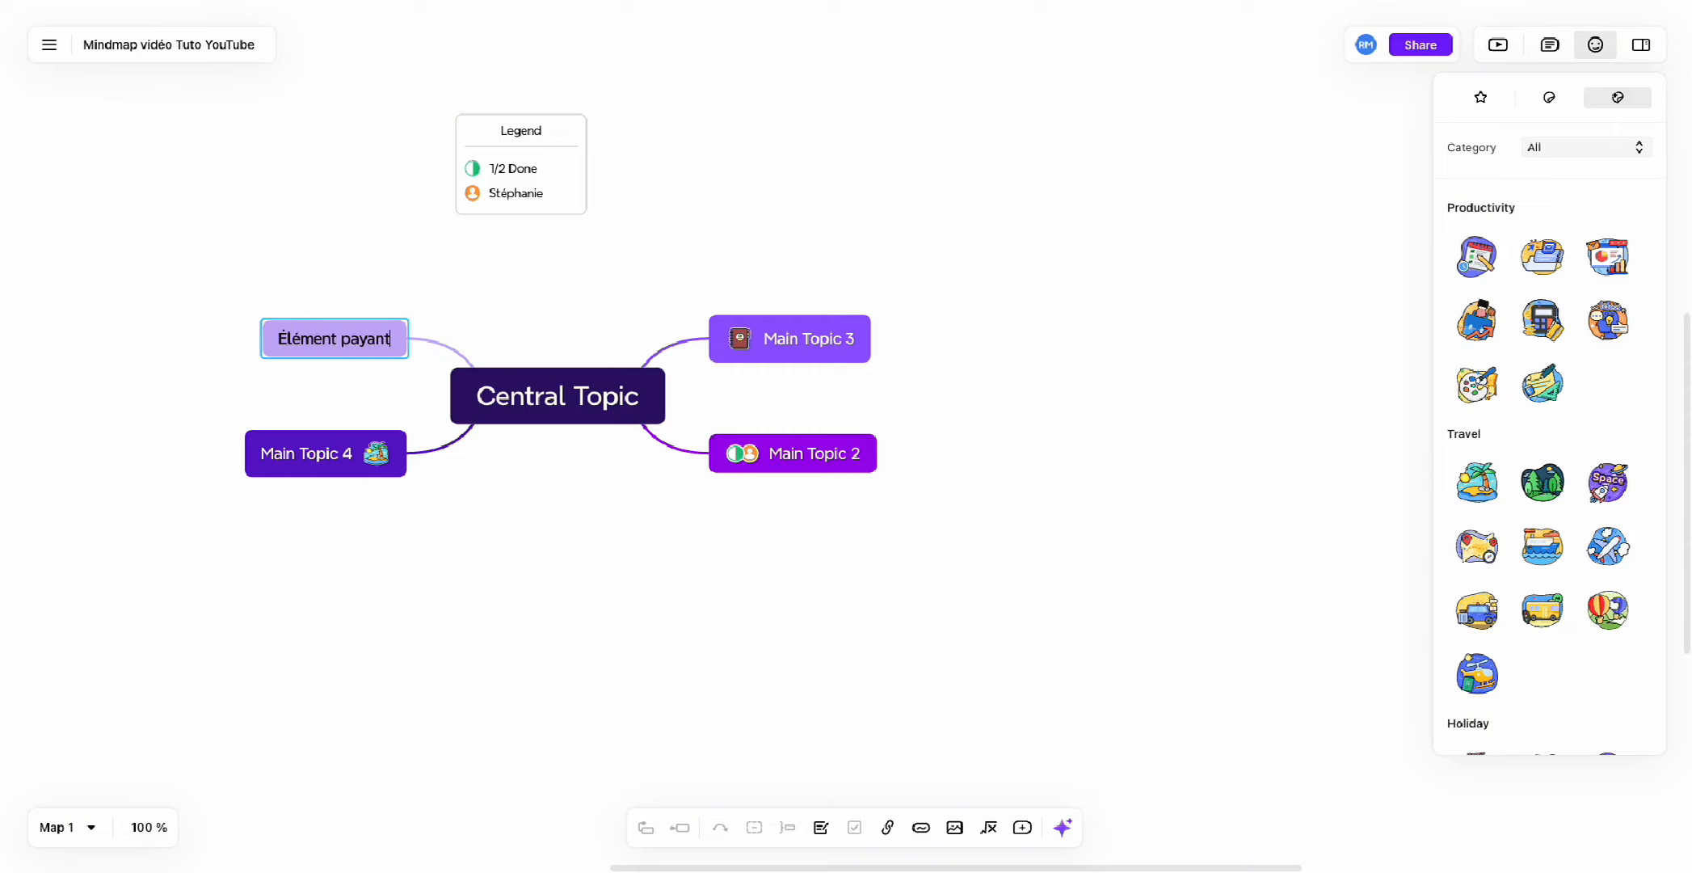
{"action": "key", "text": "Return"}
{"action": "scroll", "coordinate": [665, 578], "scroll_direction": "left", "scroll_amount": 3}
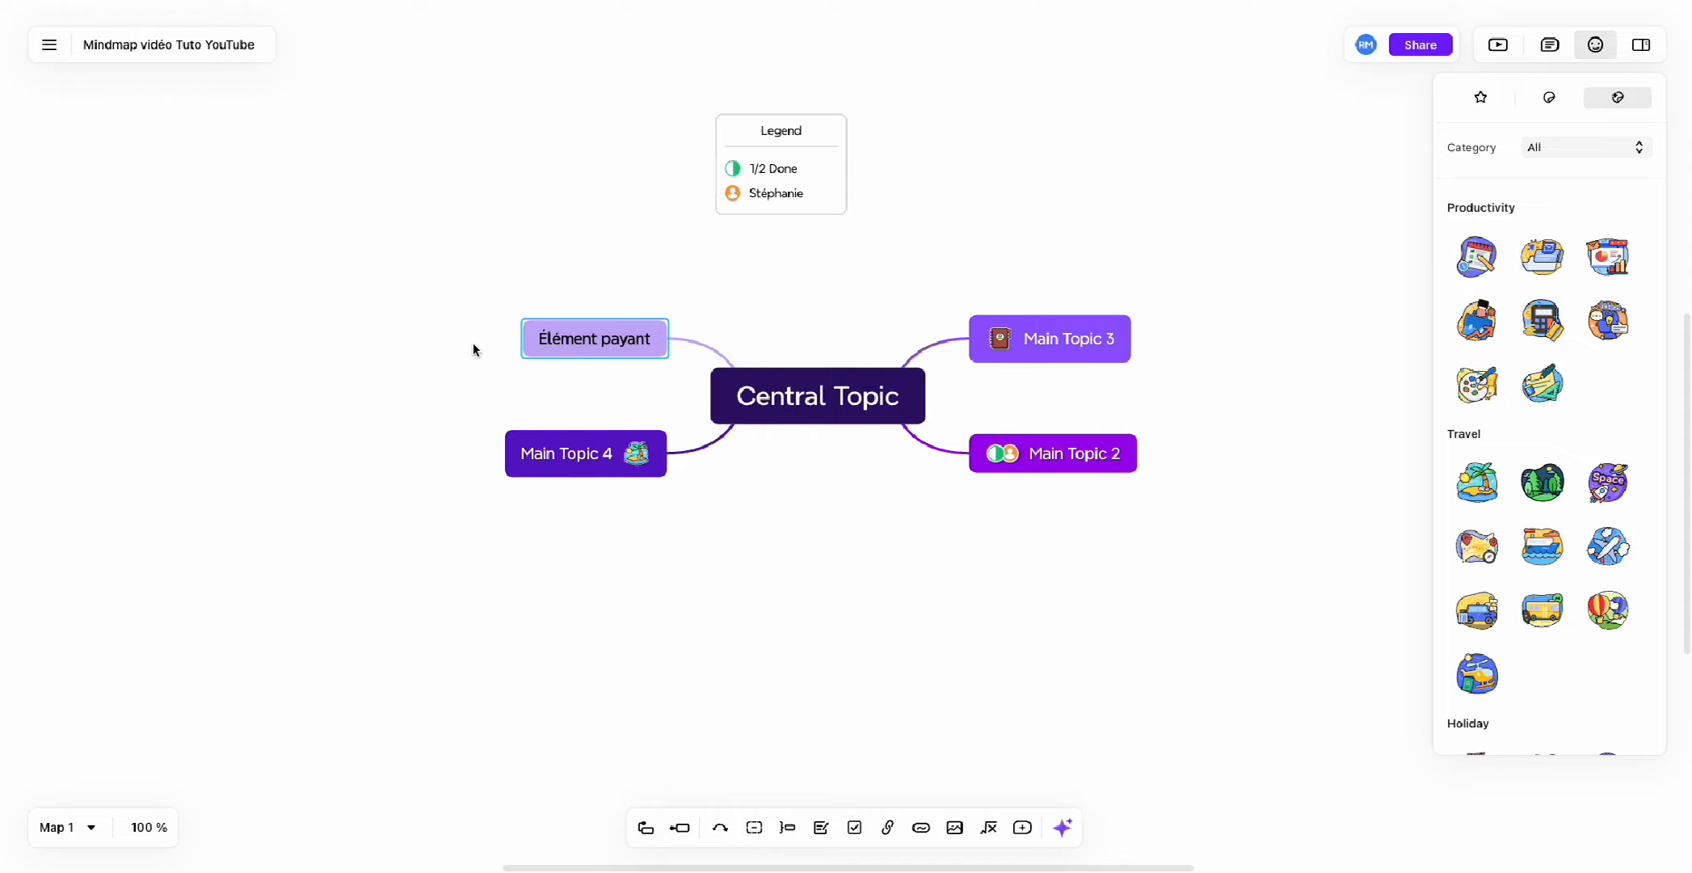
{"action": "left_click", "coordinate": [646, 829]}
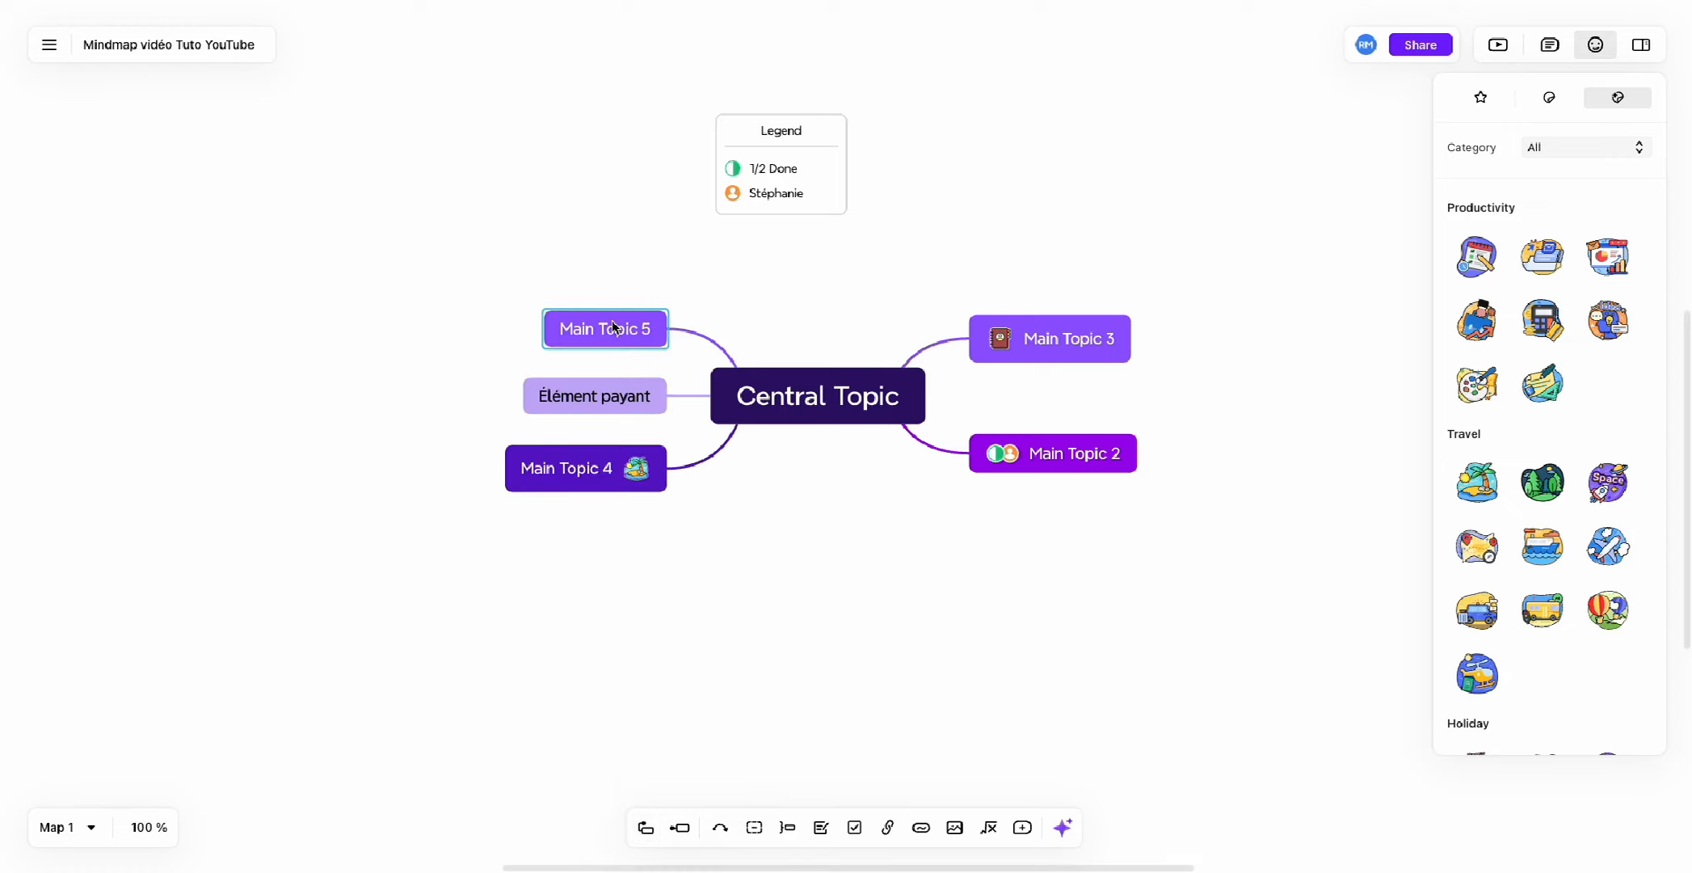
{"action": "key", "text": "Delete"}
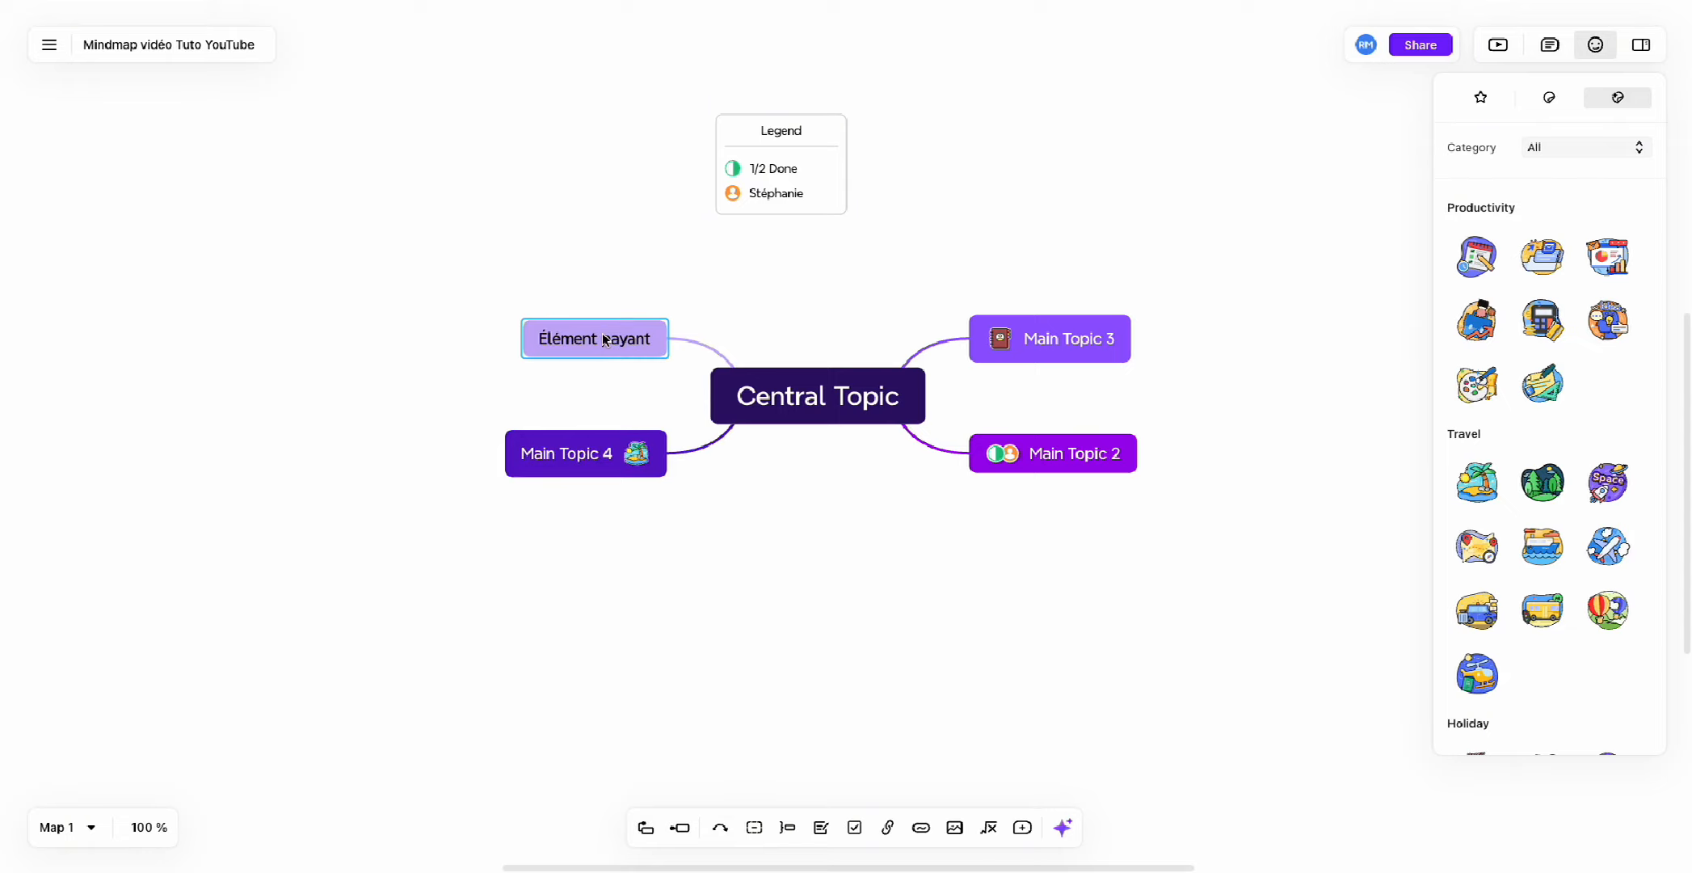
Add three subtopics to the "Élément payant" topic and name them "Produit 1", "Produit 2" and "Produit 3".
{"action": "left_click", "coordinate": [681, 829]}
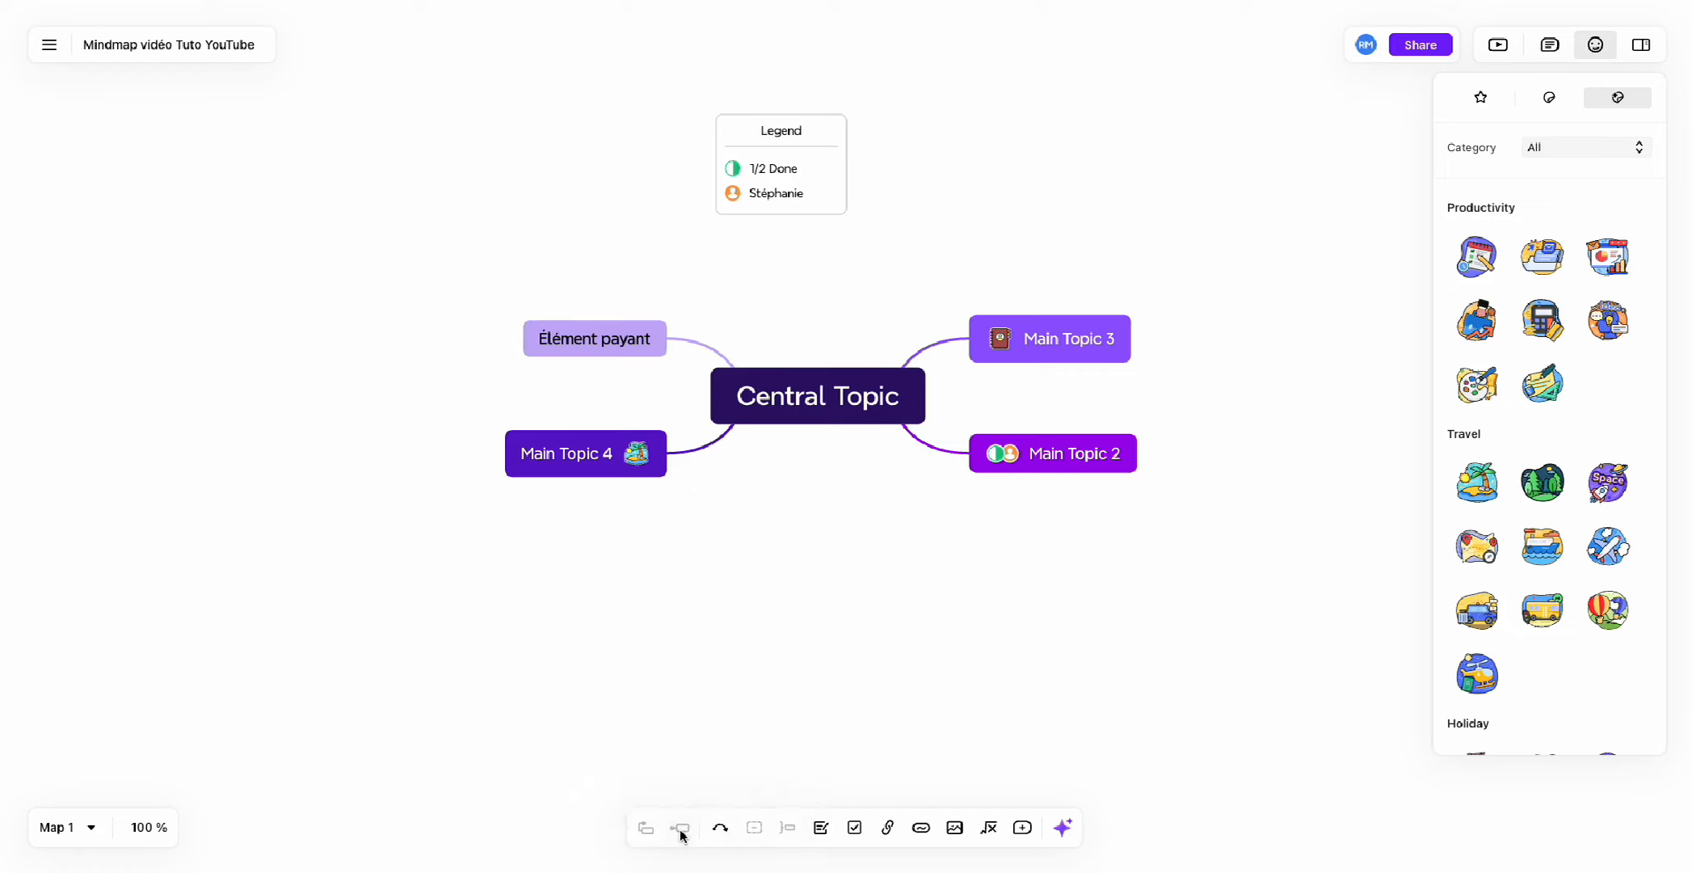
{"action": "double_click", "coordinate": [468, 338]}
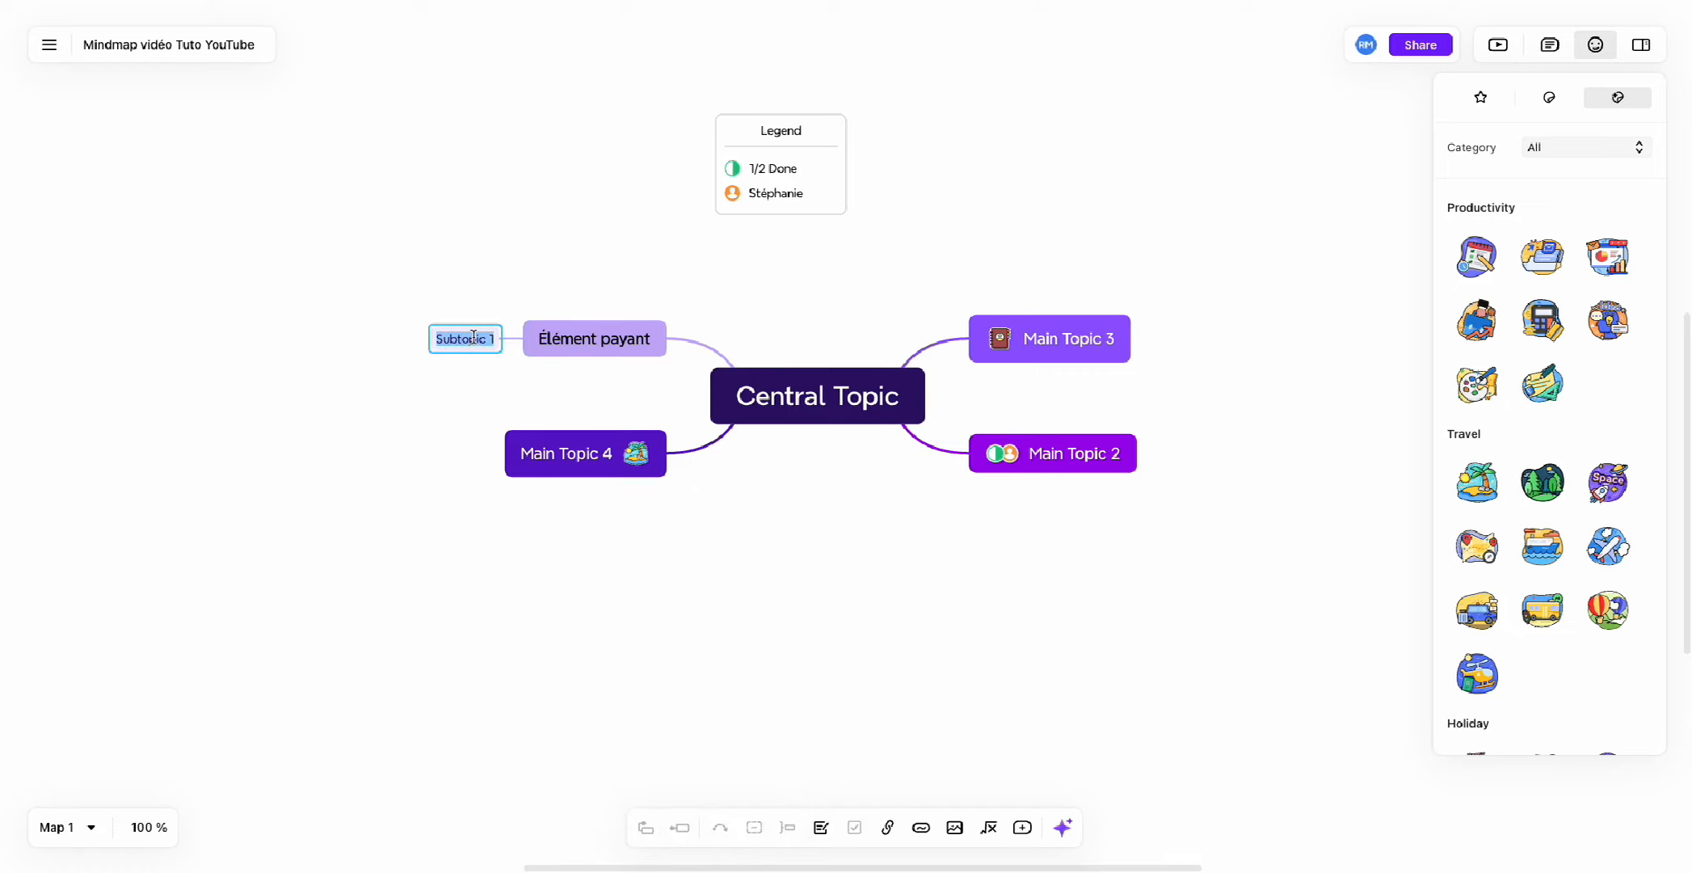
{"action": "type", "text": "Produit"}
{"action": "key", "text": "Return"}
{"action": "key", "text": "Return"}
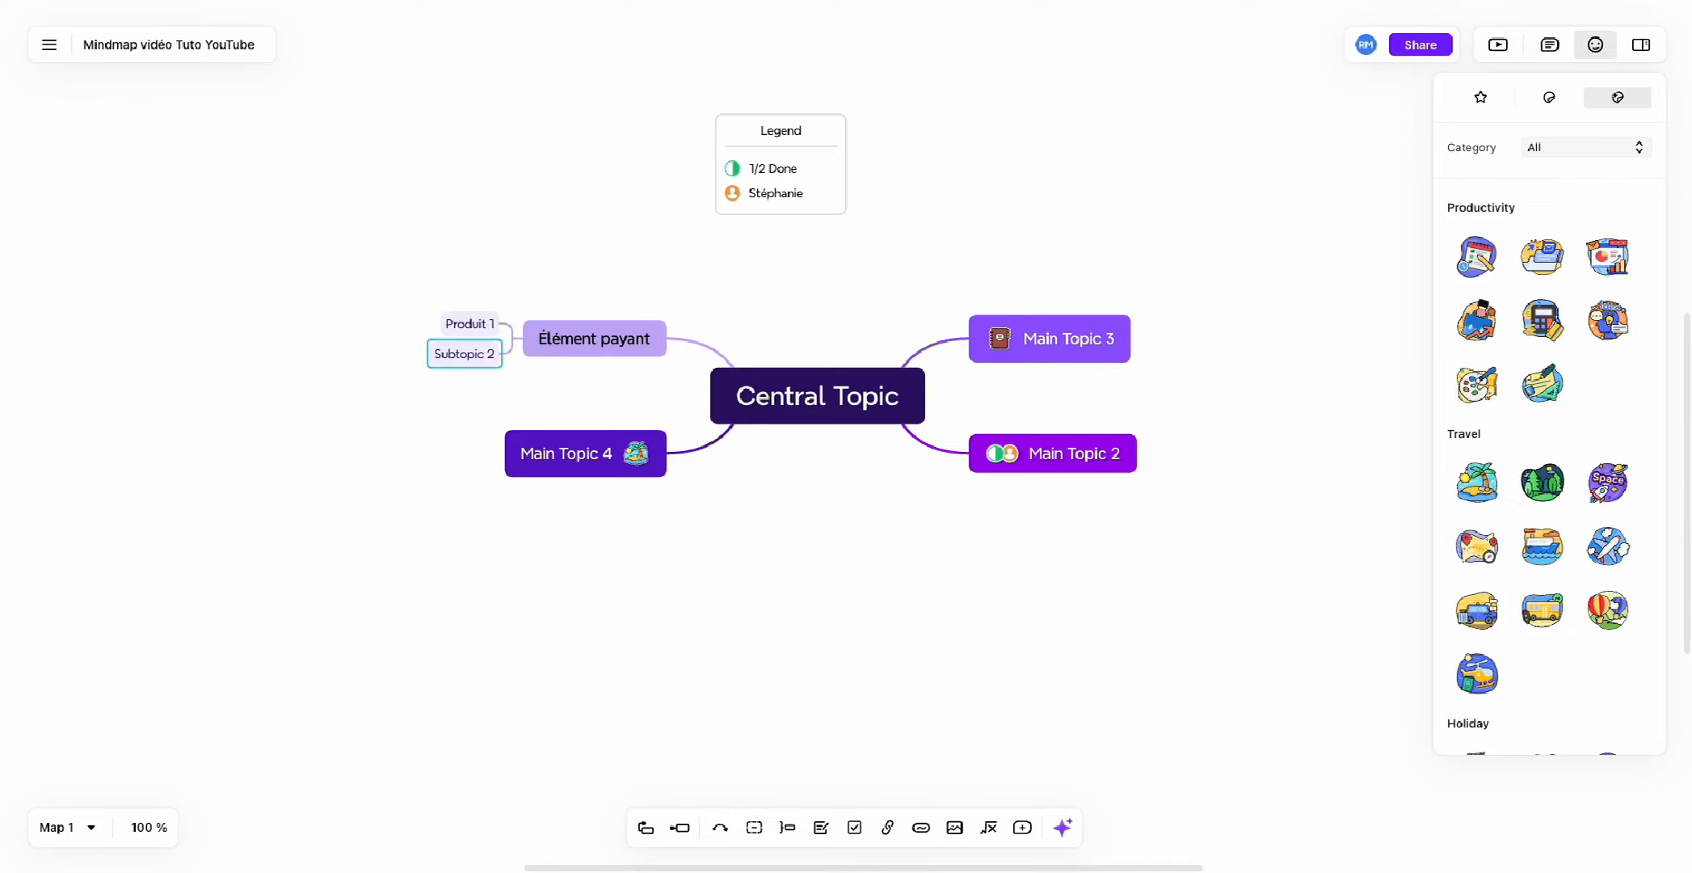
{"action": "type", "text": "Produit"}
{"action": "key", "text": "Return"}
{"action": "key", "text": "Return"}
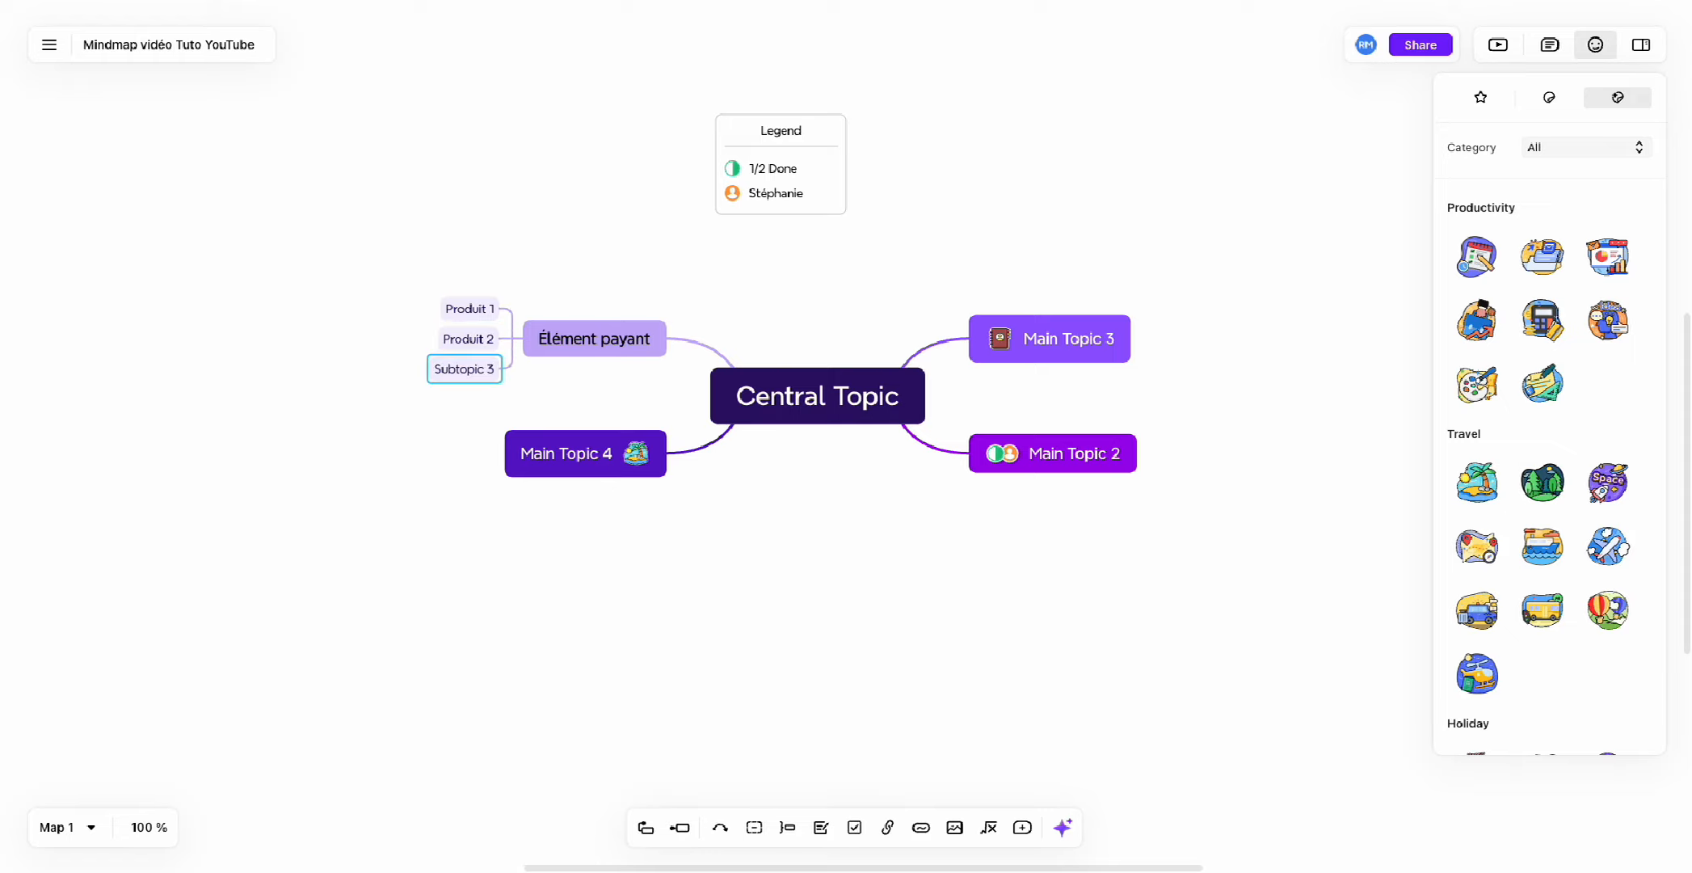
{"action": "type", "text": "Produit"}
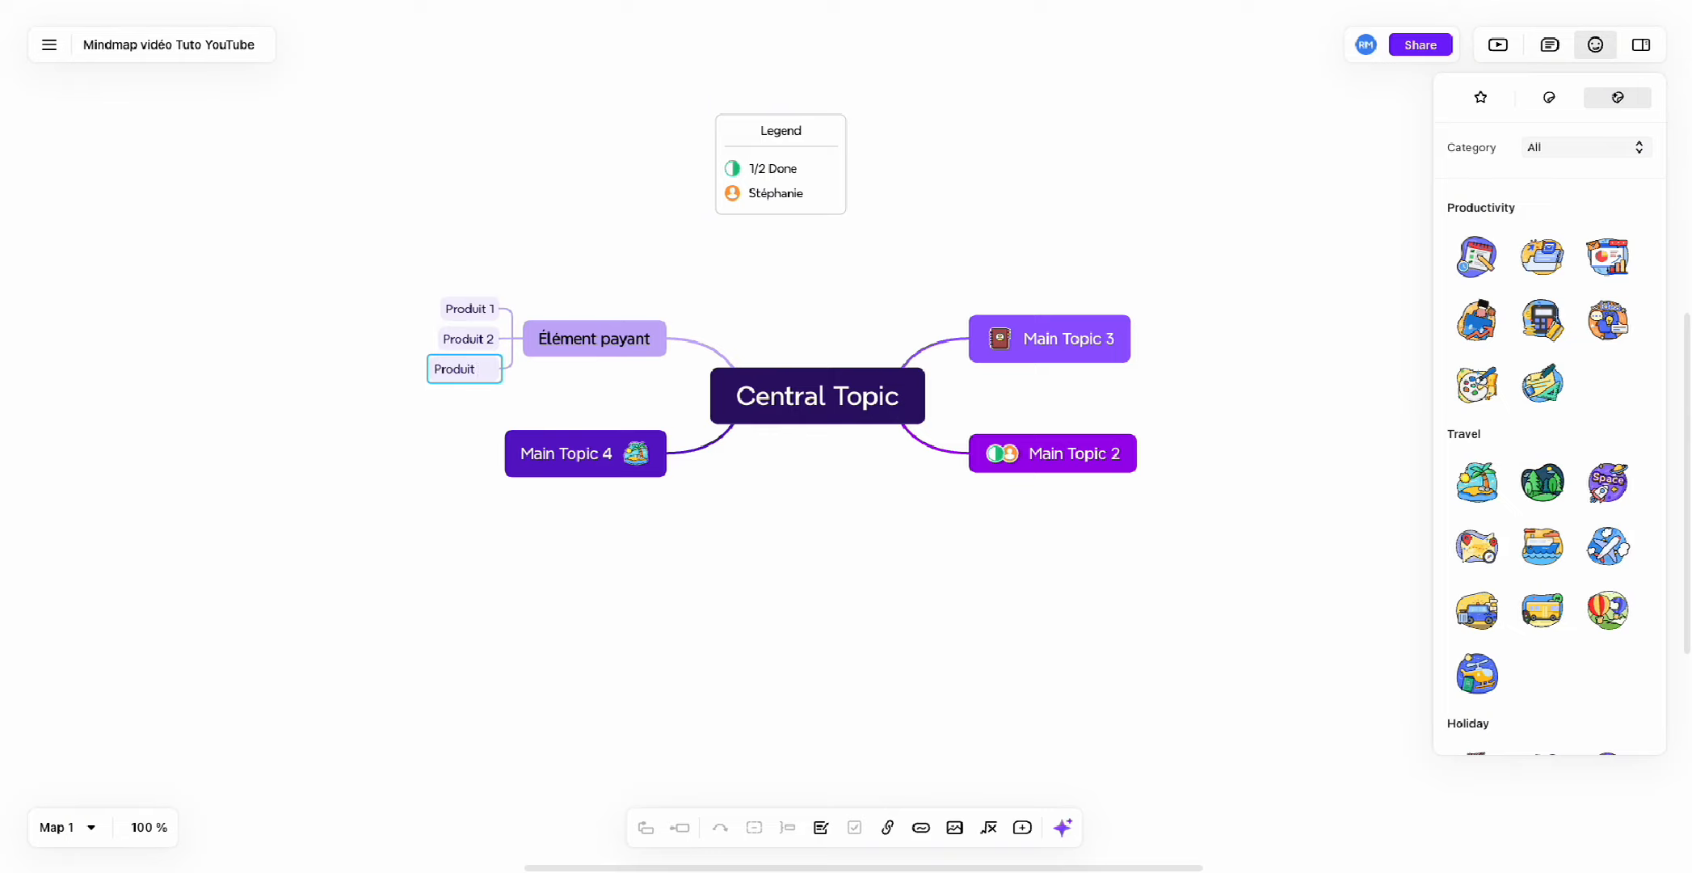
{"action": "type", "text": " 3"}
{"action": "key", "text": "Return"}
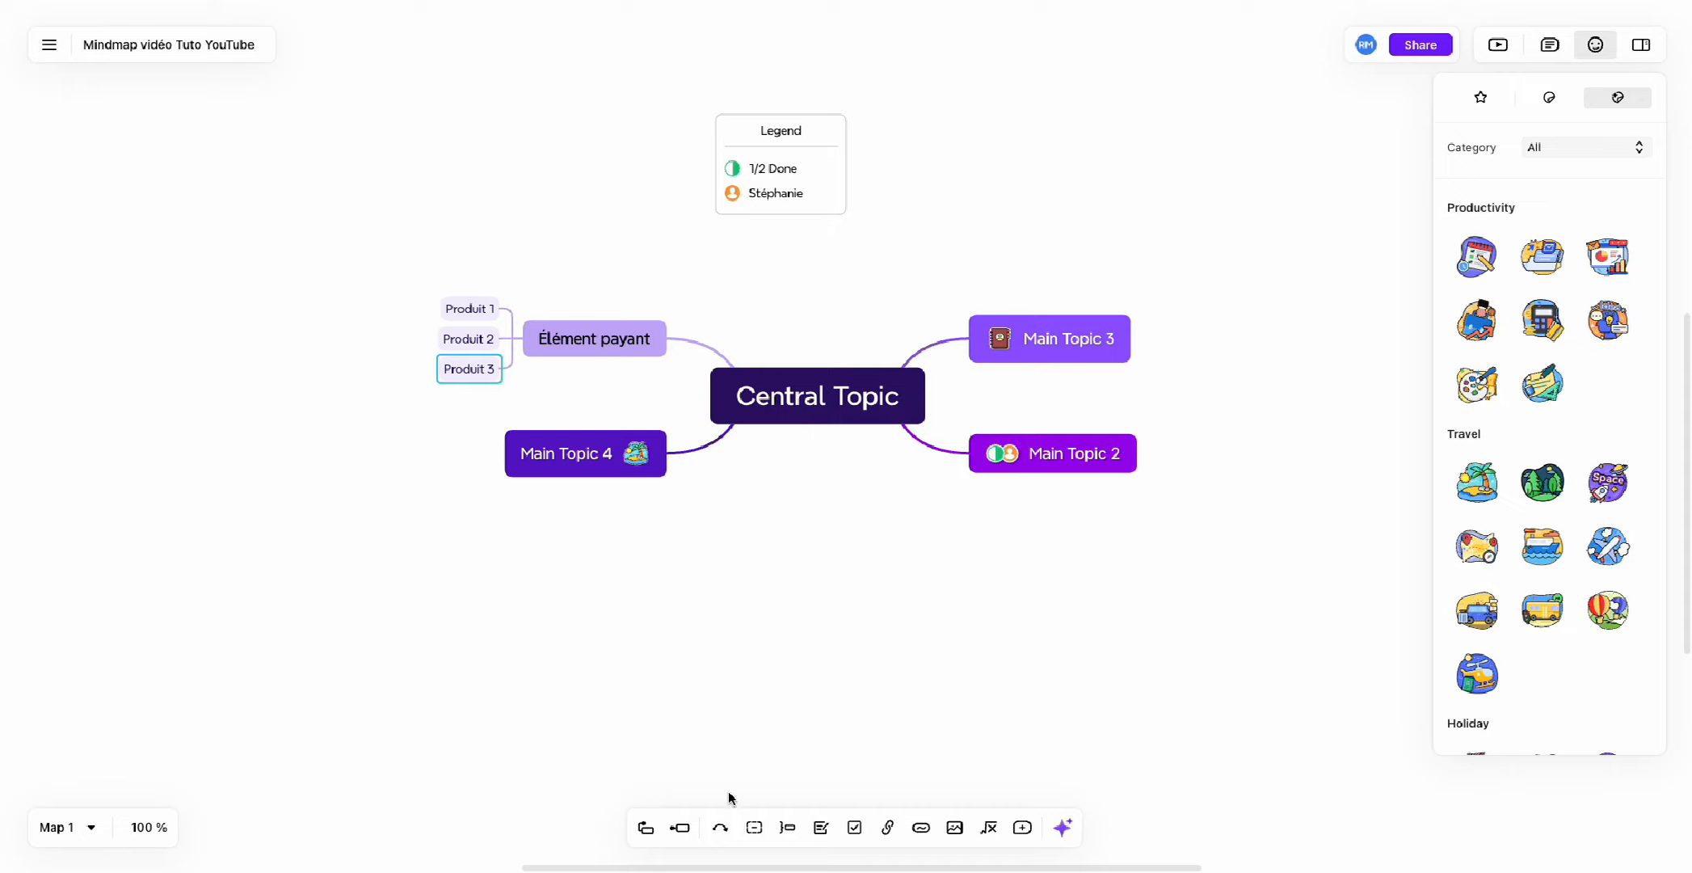
{"action": "left_click", "coordinate": [720, 827]}
{"action": "key", "text": "Escape"}
{"action": "left_click", "coordinate": [430, 456]}
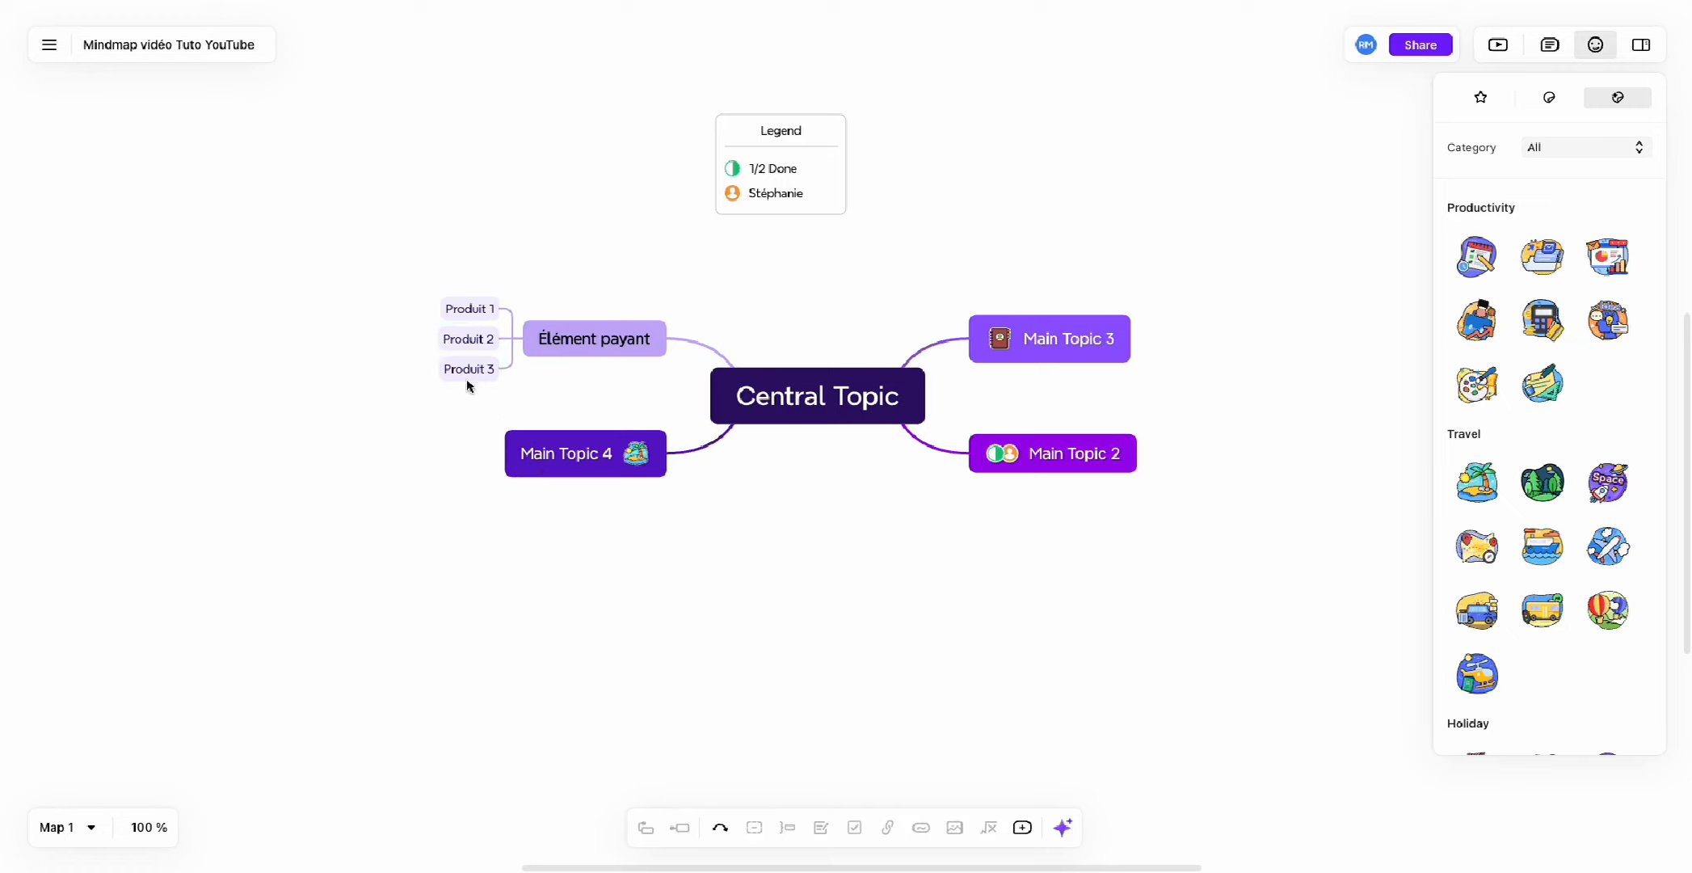
Draw a relationship from the Produit 1 subtopic to Produit 3 and label it "Bio".
{"action": "left_click", "coordinate": [487, 303]}
{"action": "left_click", "coordinate": [720, 828]}
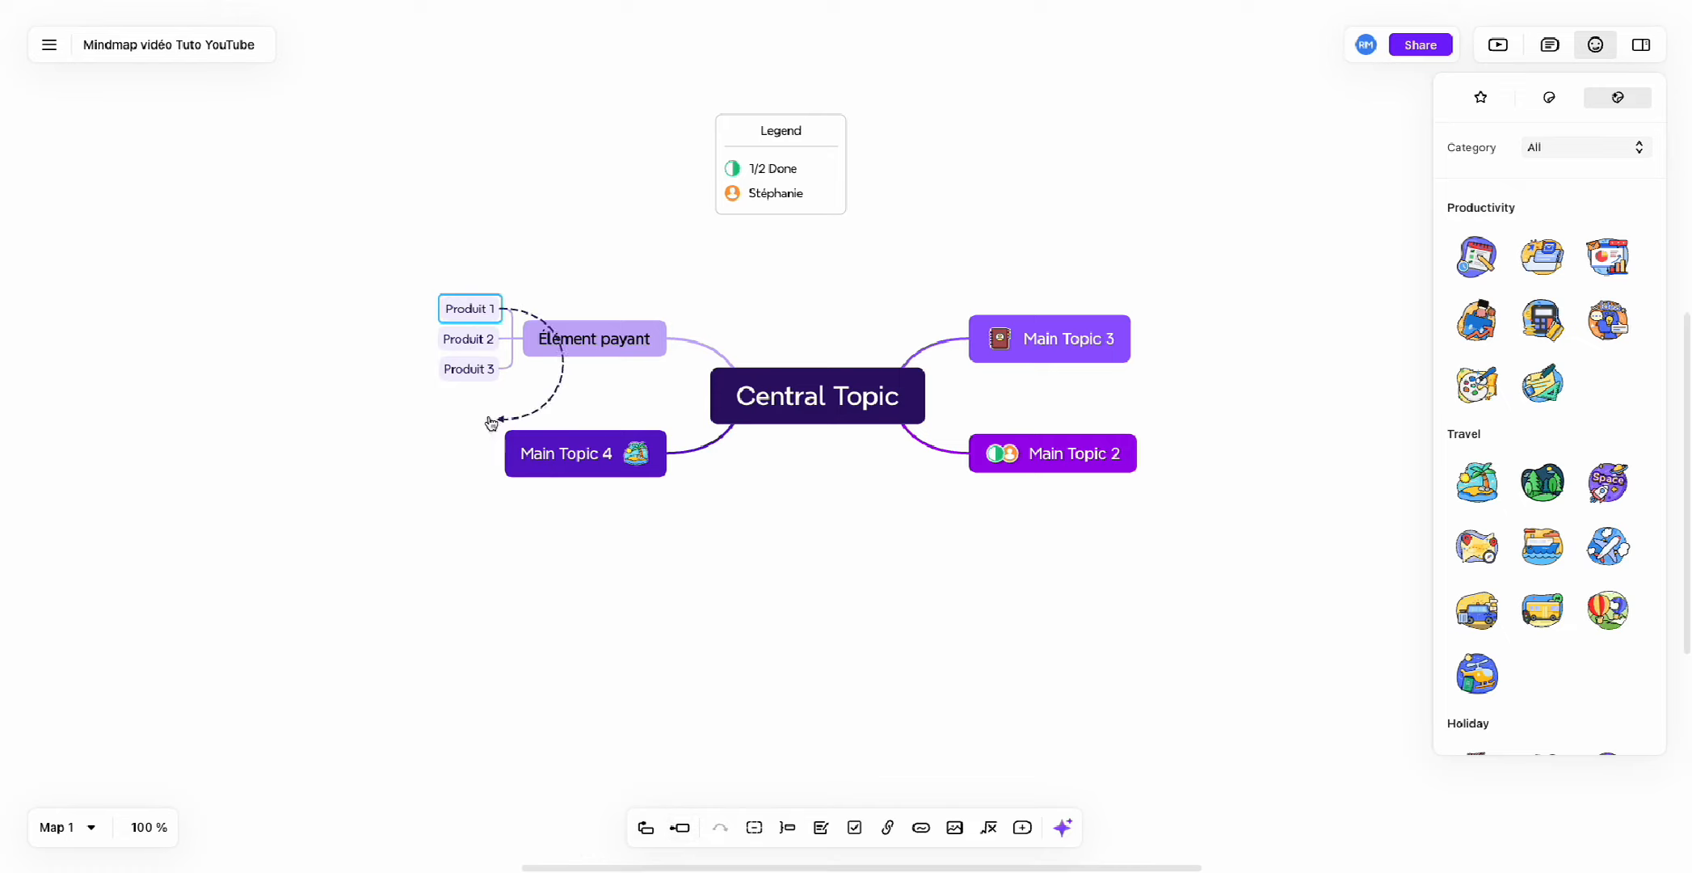
{"action": "left_click", "coordinate": [444, 373]}
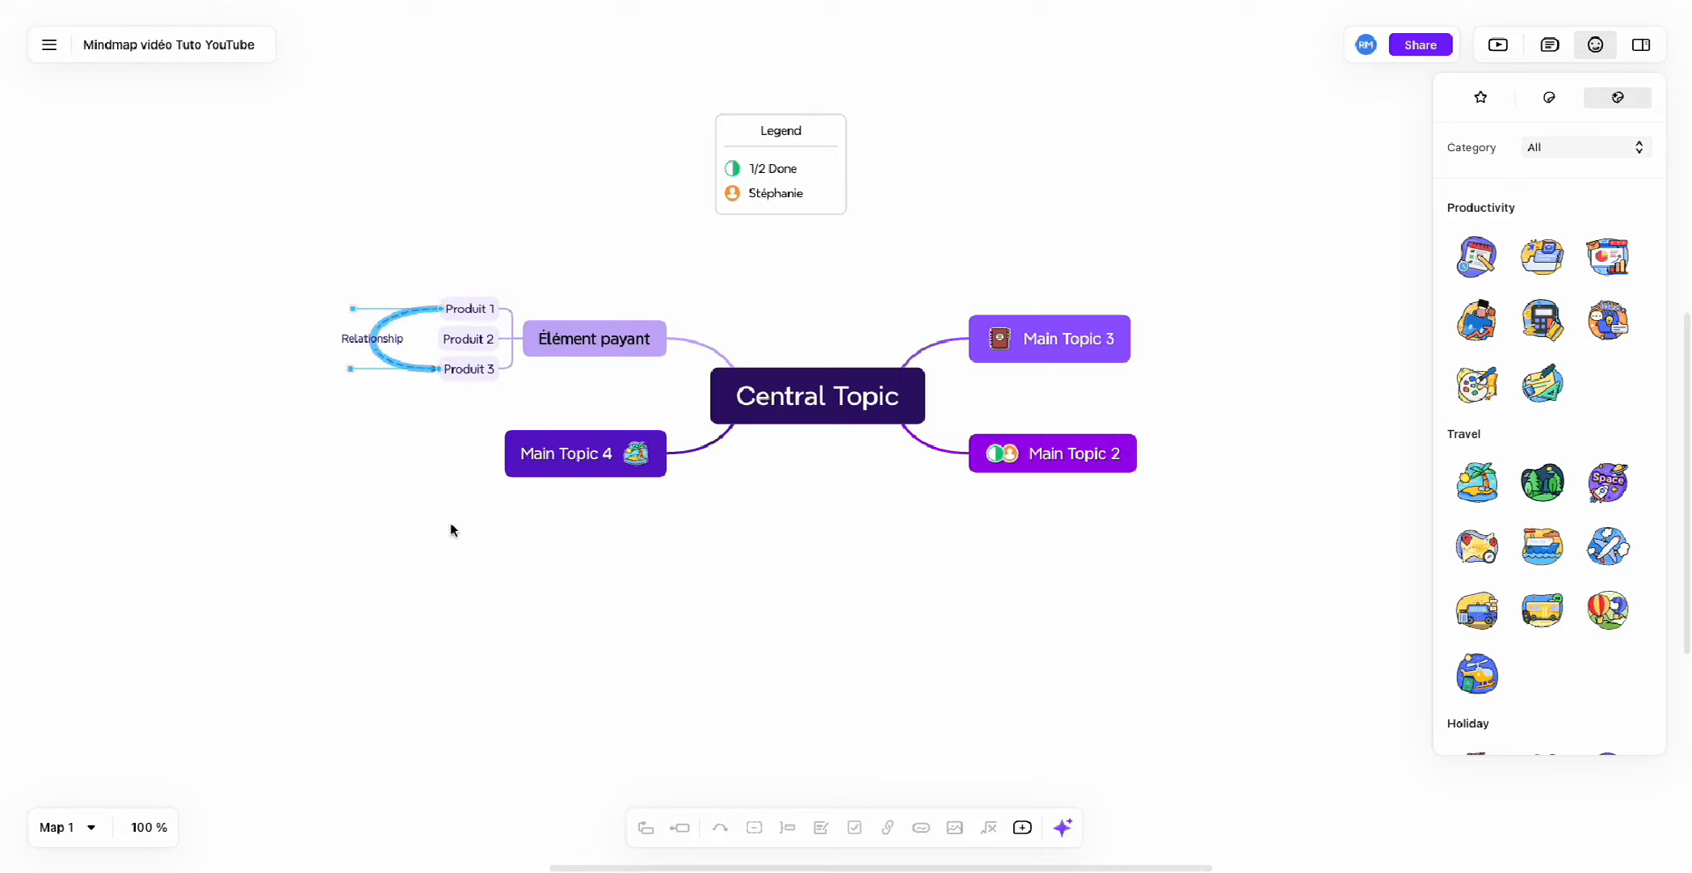
{"action": "double_click", "coordinate": [370, 343]}
{"action": "left_click", "coordinate": [466, 517]}
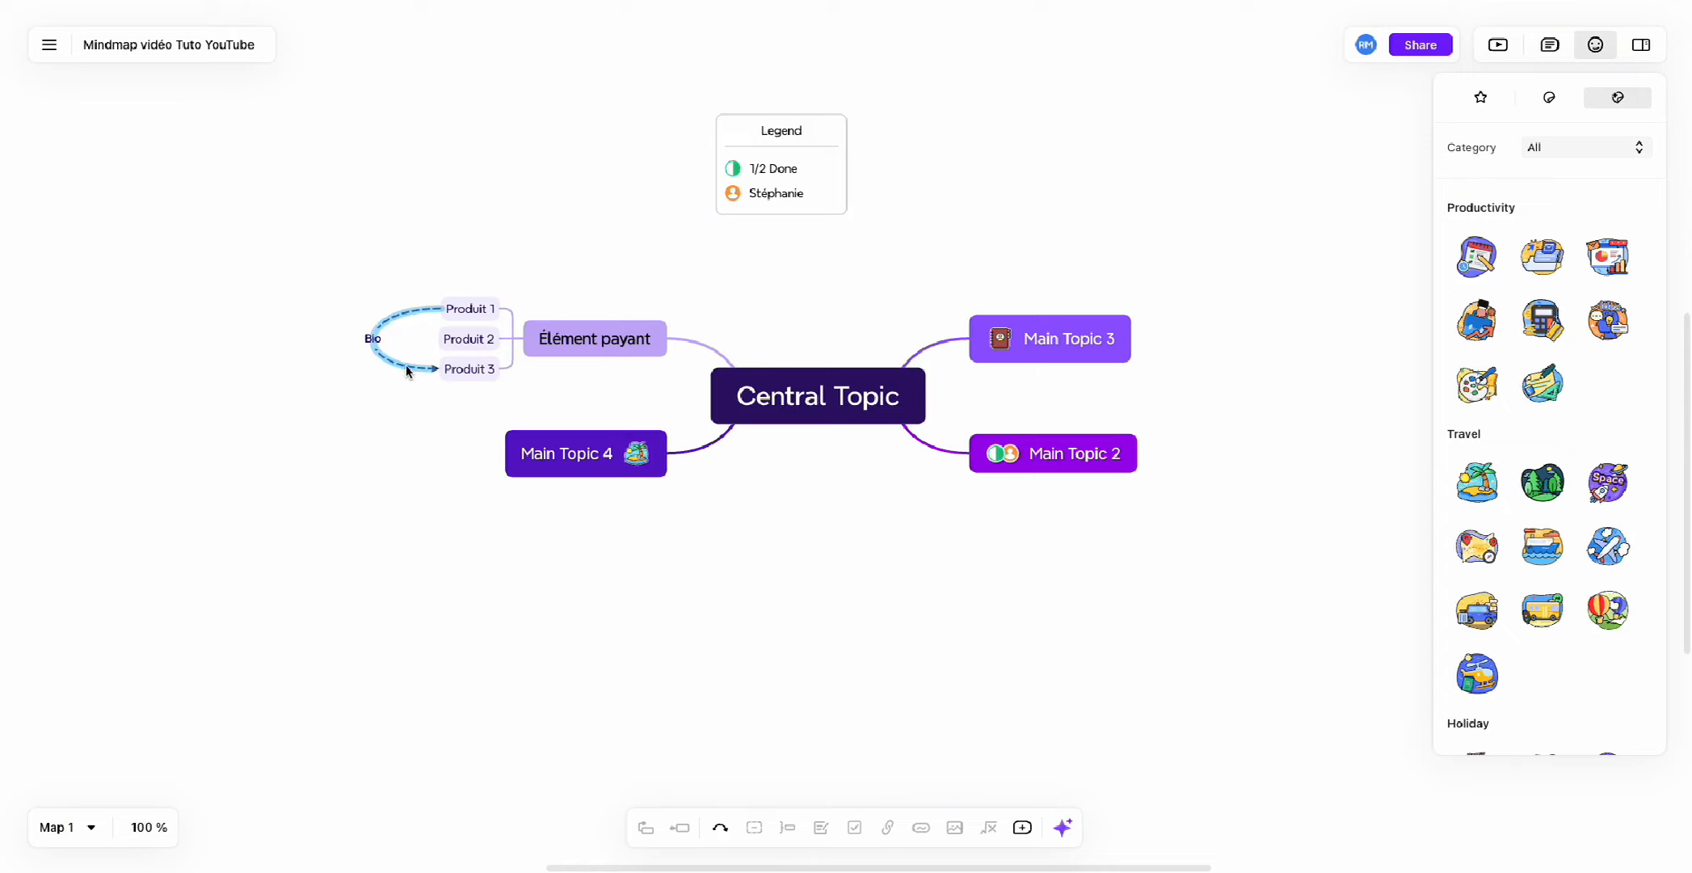
Display the formatting options of the "Bio" relationship to review its line and text styles.
{"action": "left_click", "coordinate": [409, 368]}
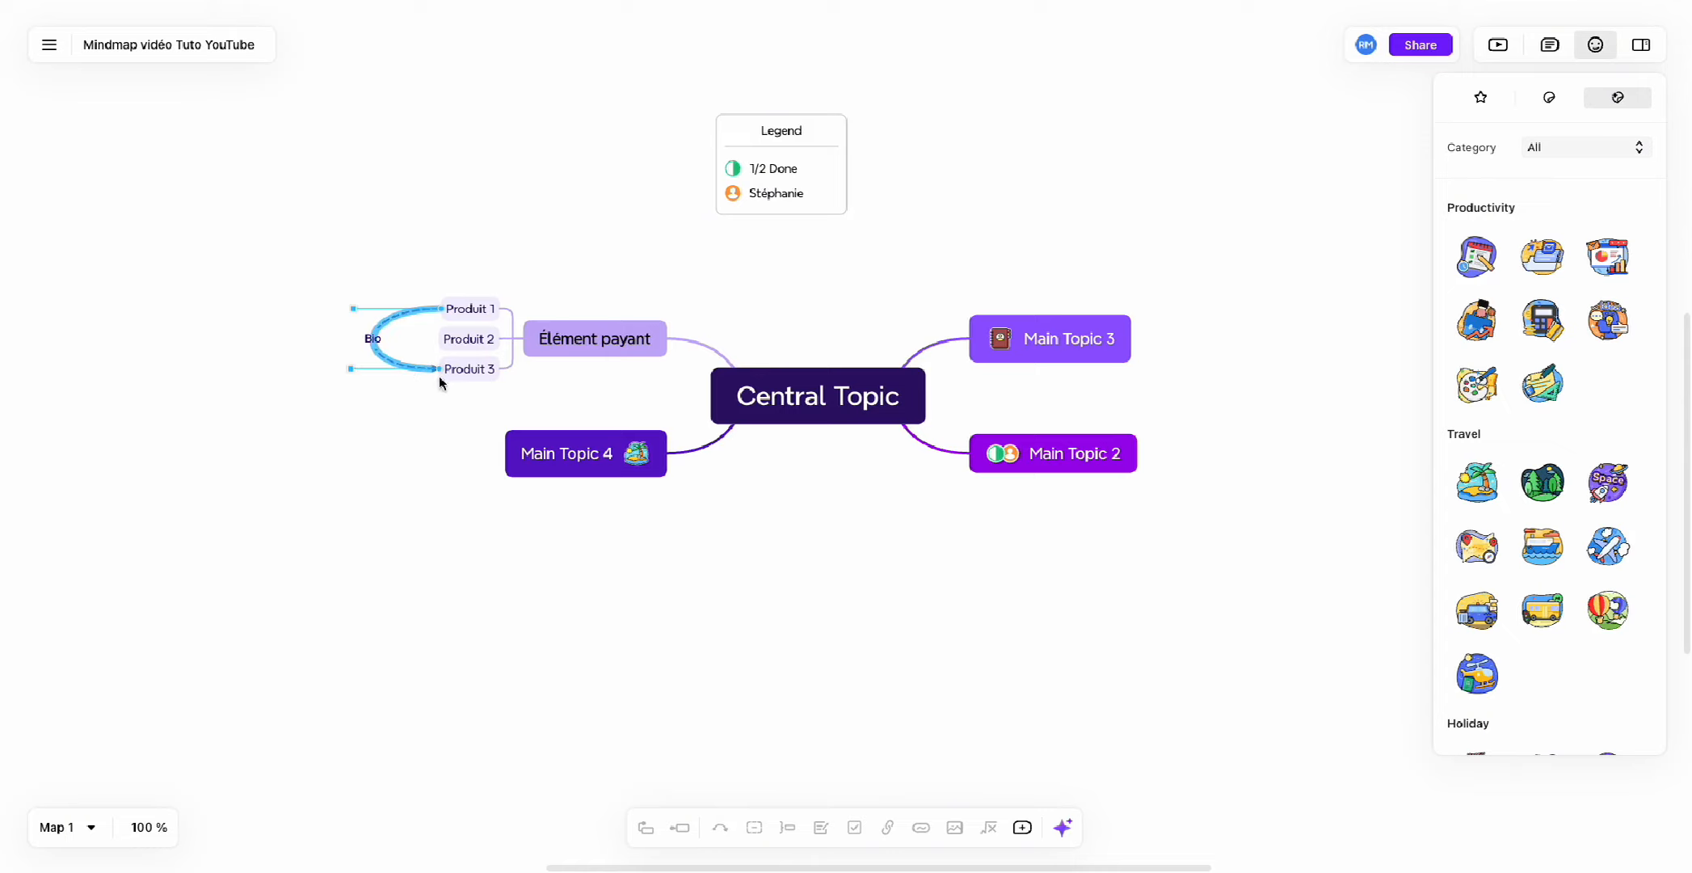
{"action": "left_click", "coordinate": [1641, 49]}
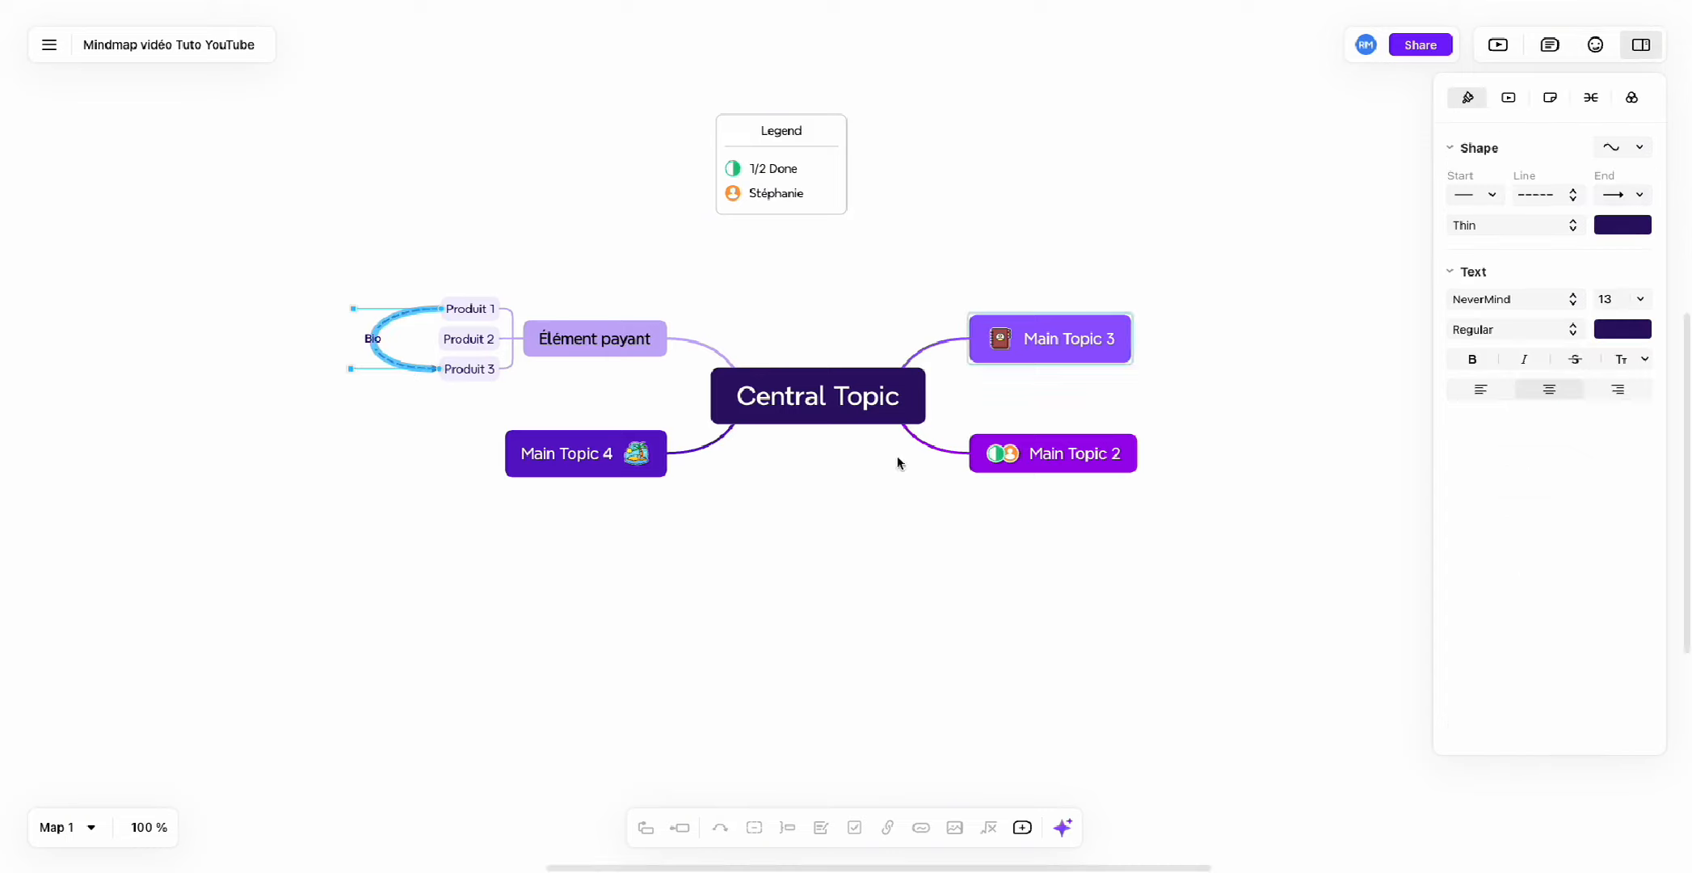
{"action": "left_click", "coordinate": [525, 597]}
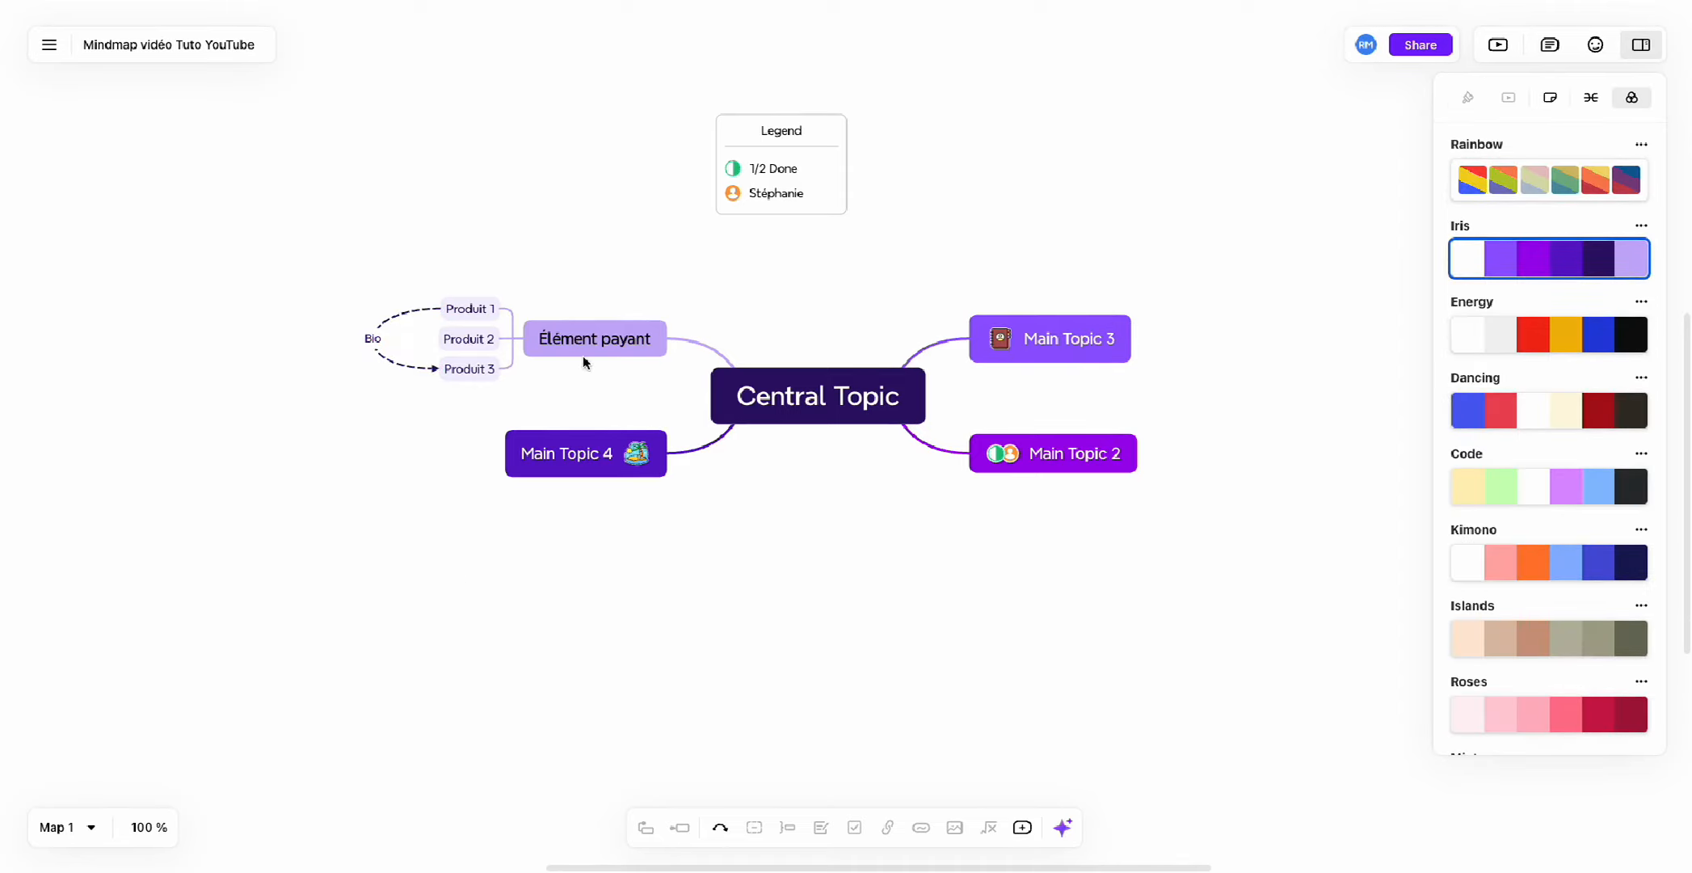
Enclose the Produit 1, Produit 2 and Produit 3 subtopics together in a single boundary.
{"action": "left_click", "coordinate": [482, 338]}
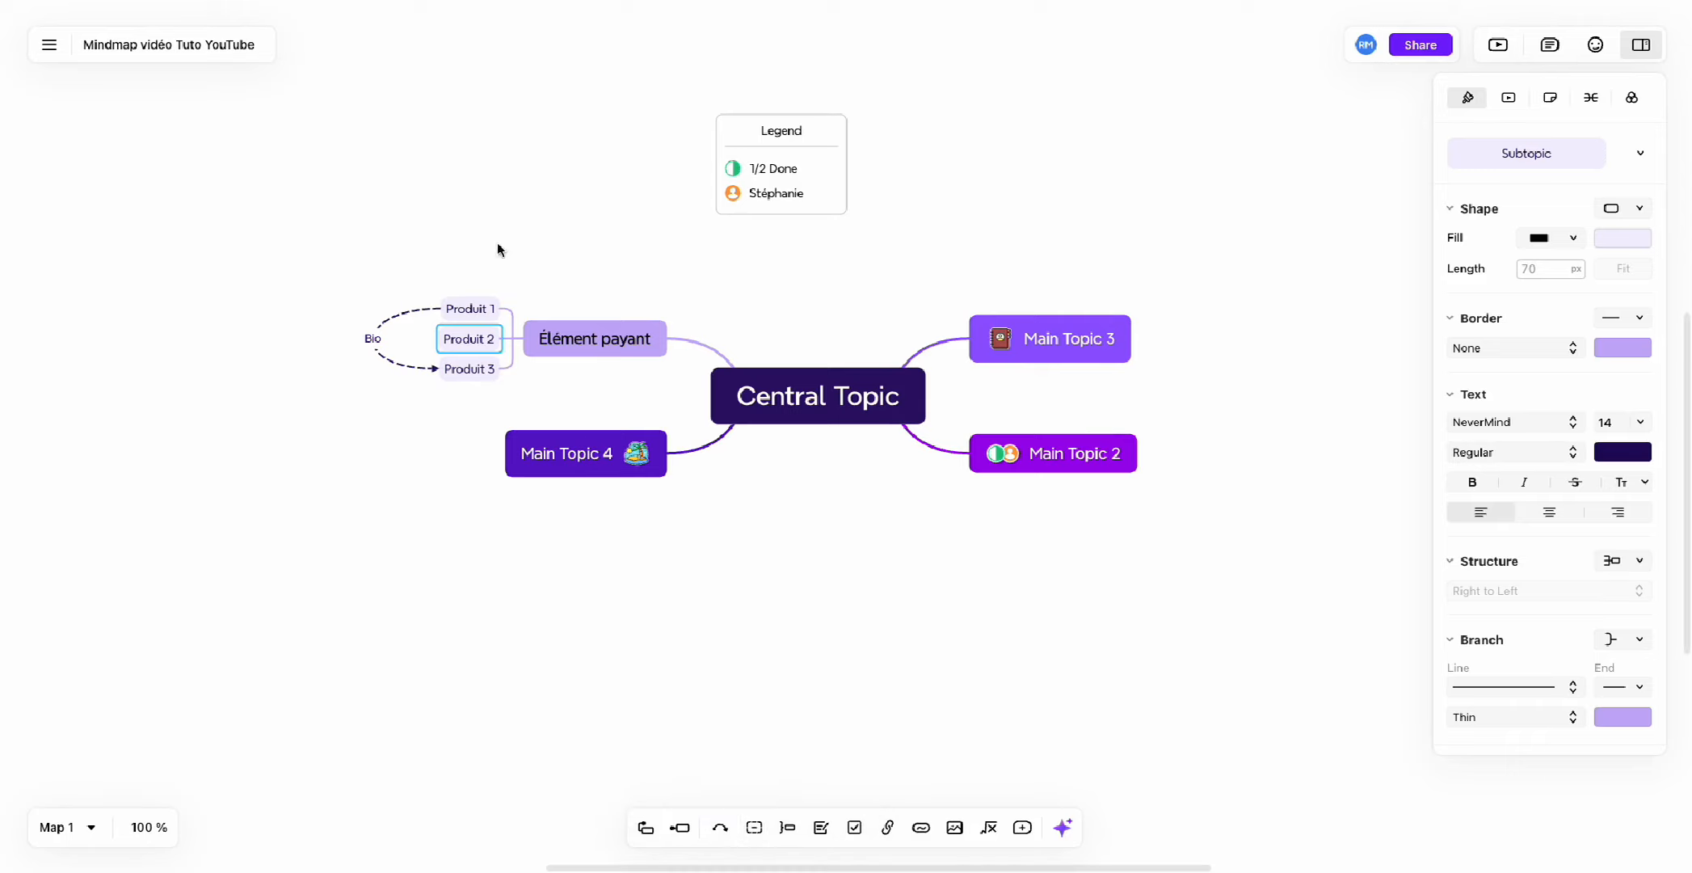
{"action": "left_click", "coordinate": [470, 310]}
{"action": "left_click", "coordinate": [474, 376], "text": "ctrl"}
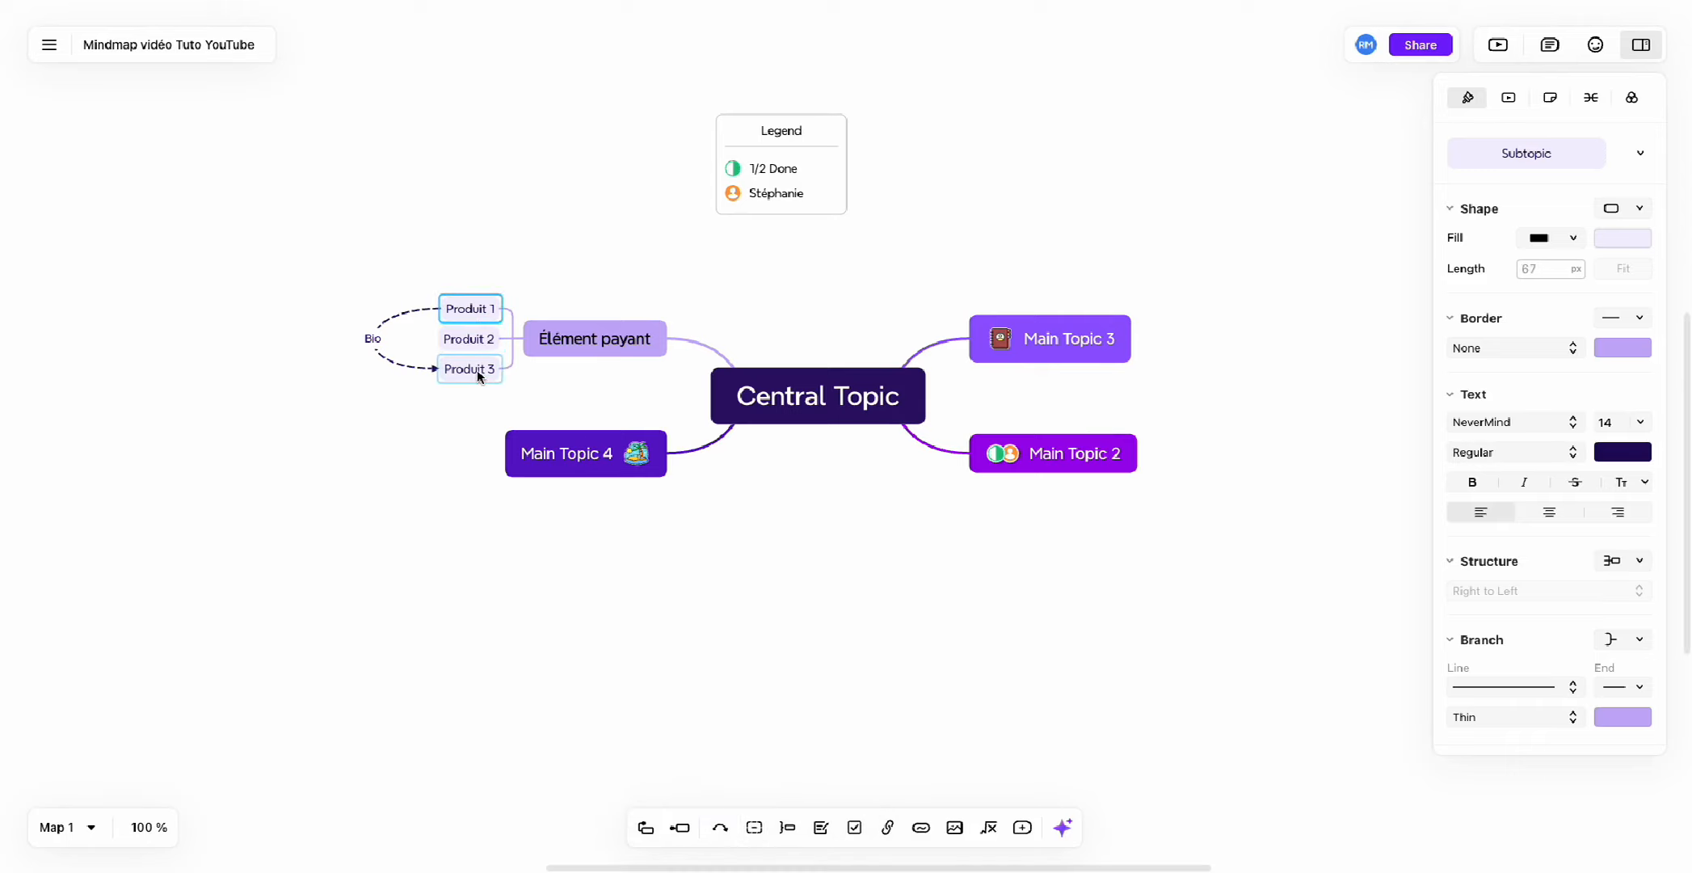
{"action": "left_click_drag", "start_coordinate": [457, 238], "coordinate": [476, 453]}
{"action": "left_click", "coordinate": [754, 827]}
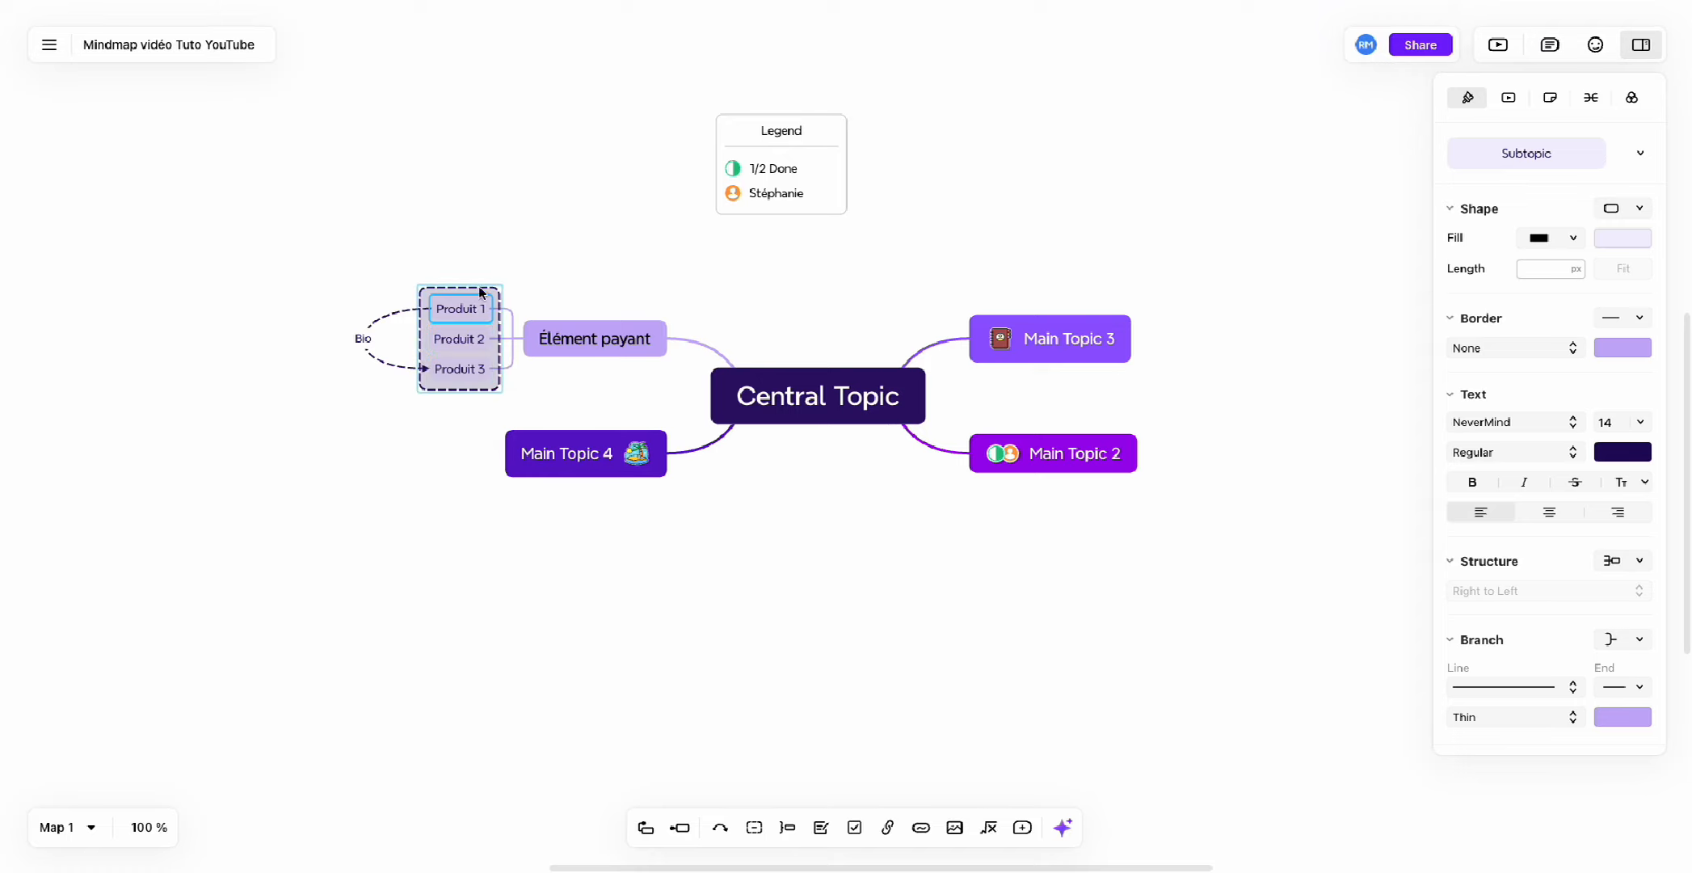
{"action": "left_click", "coordinate": [412, 543]}
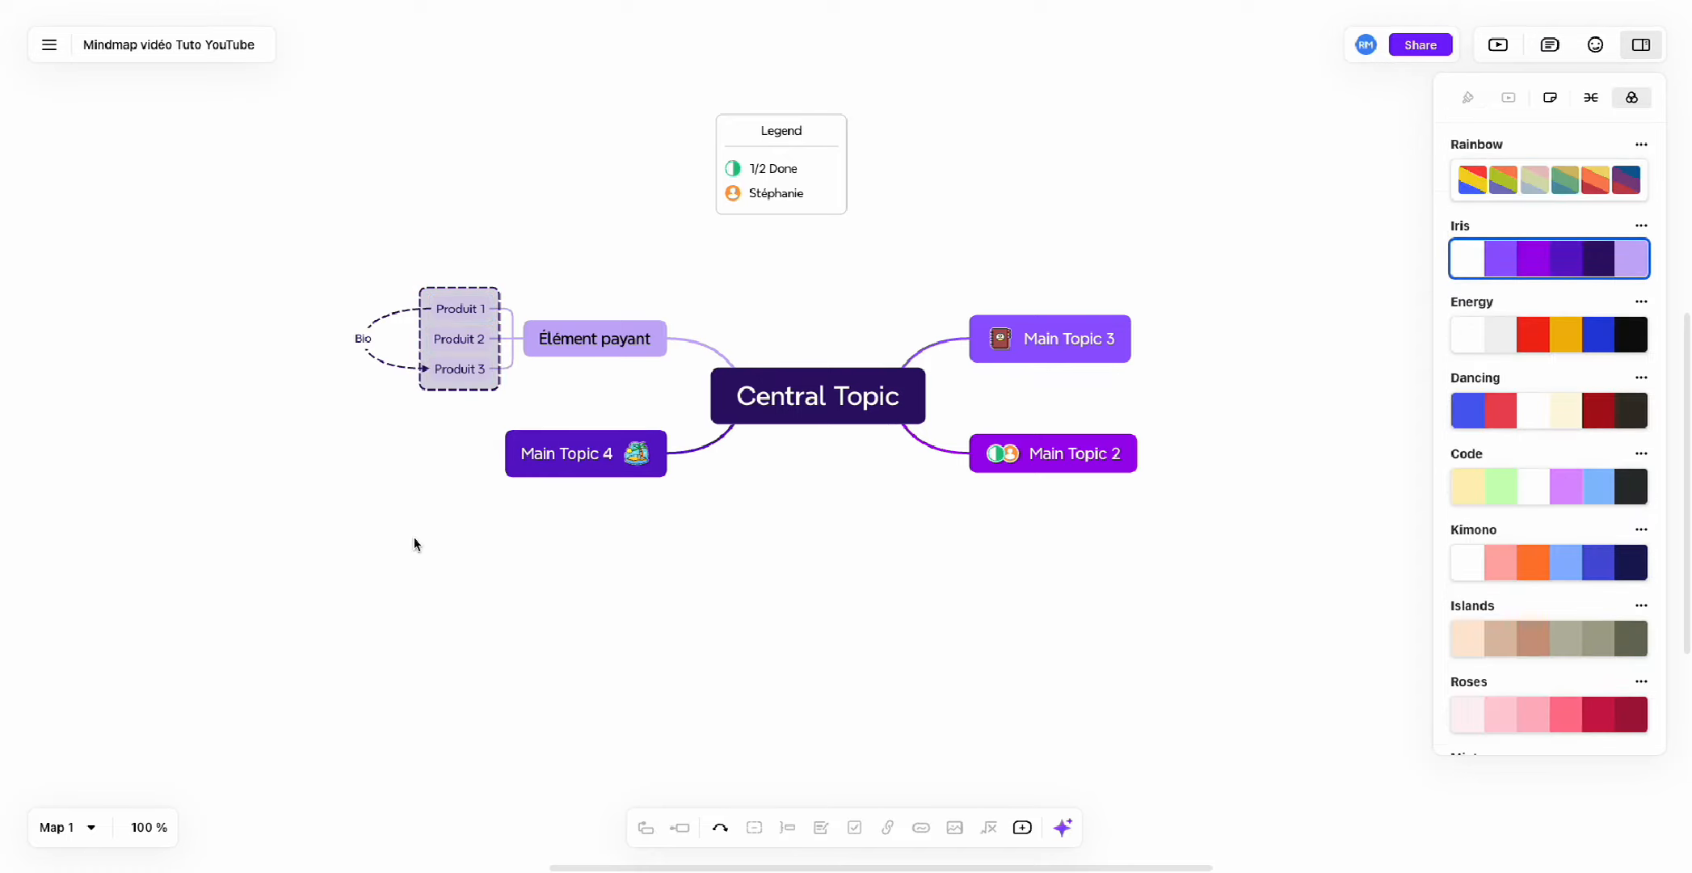
Add a summary bracket that spans Main Topic 3 and Main Topic 2.
{"action": "left_click", "coordinate": [460, 307]}
{"action": "left_click", "coordinate": [1066, 604]}
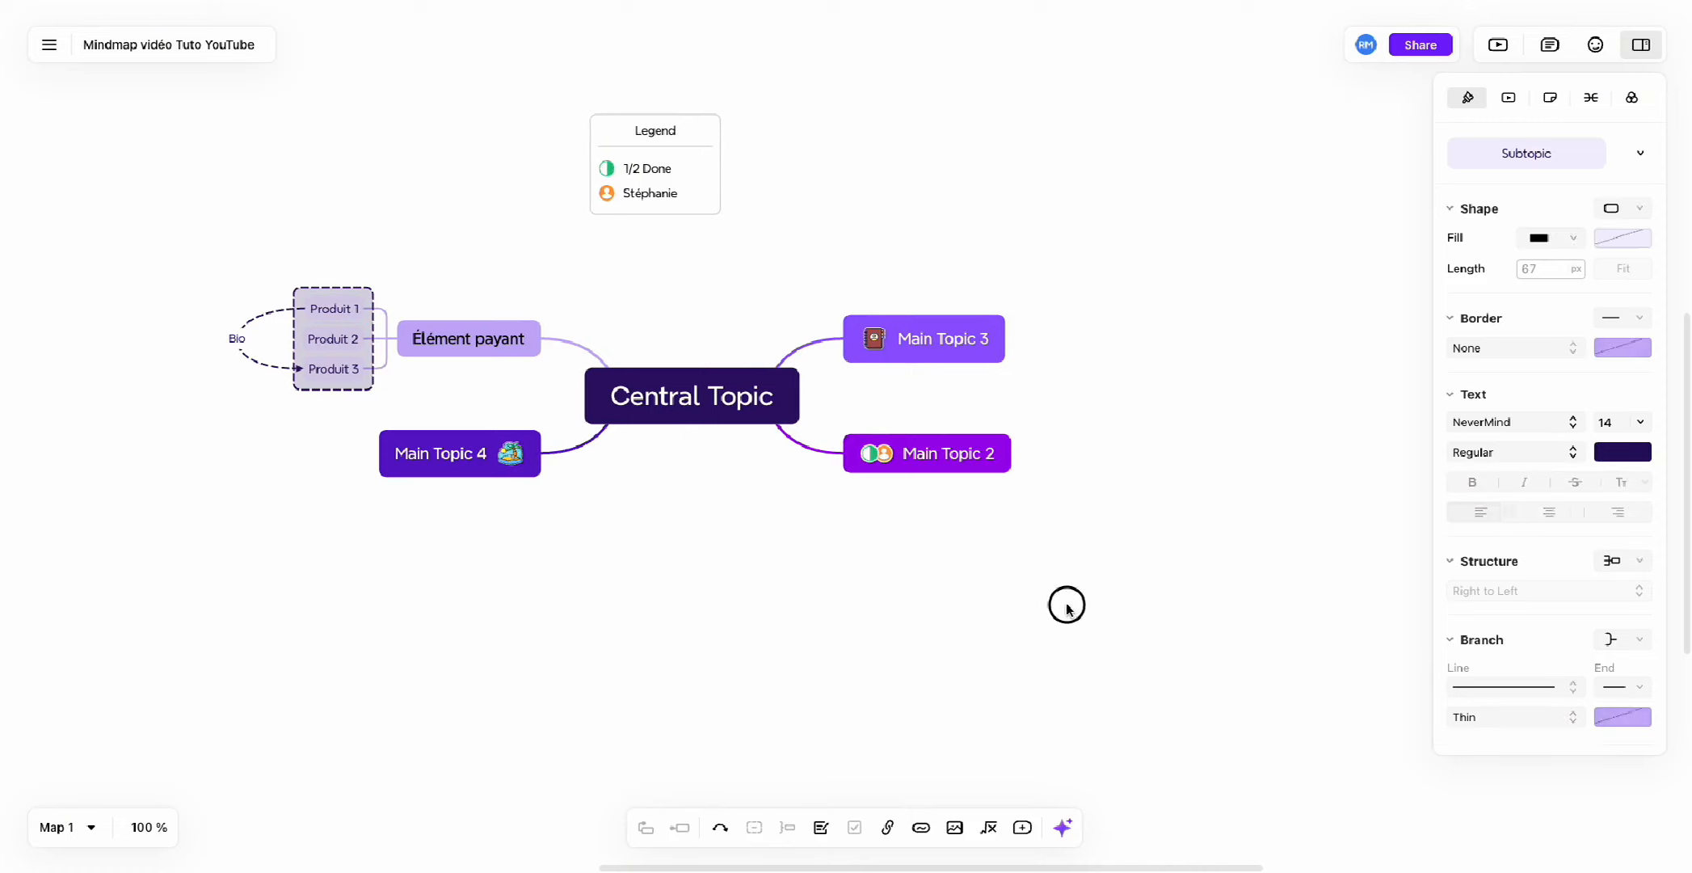
{"action": "left_click_drag", "start_coordinate": [754, 248], "coordinate": [887, 612]}
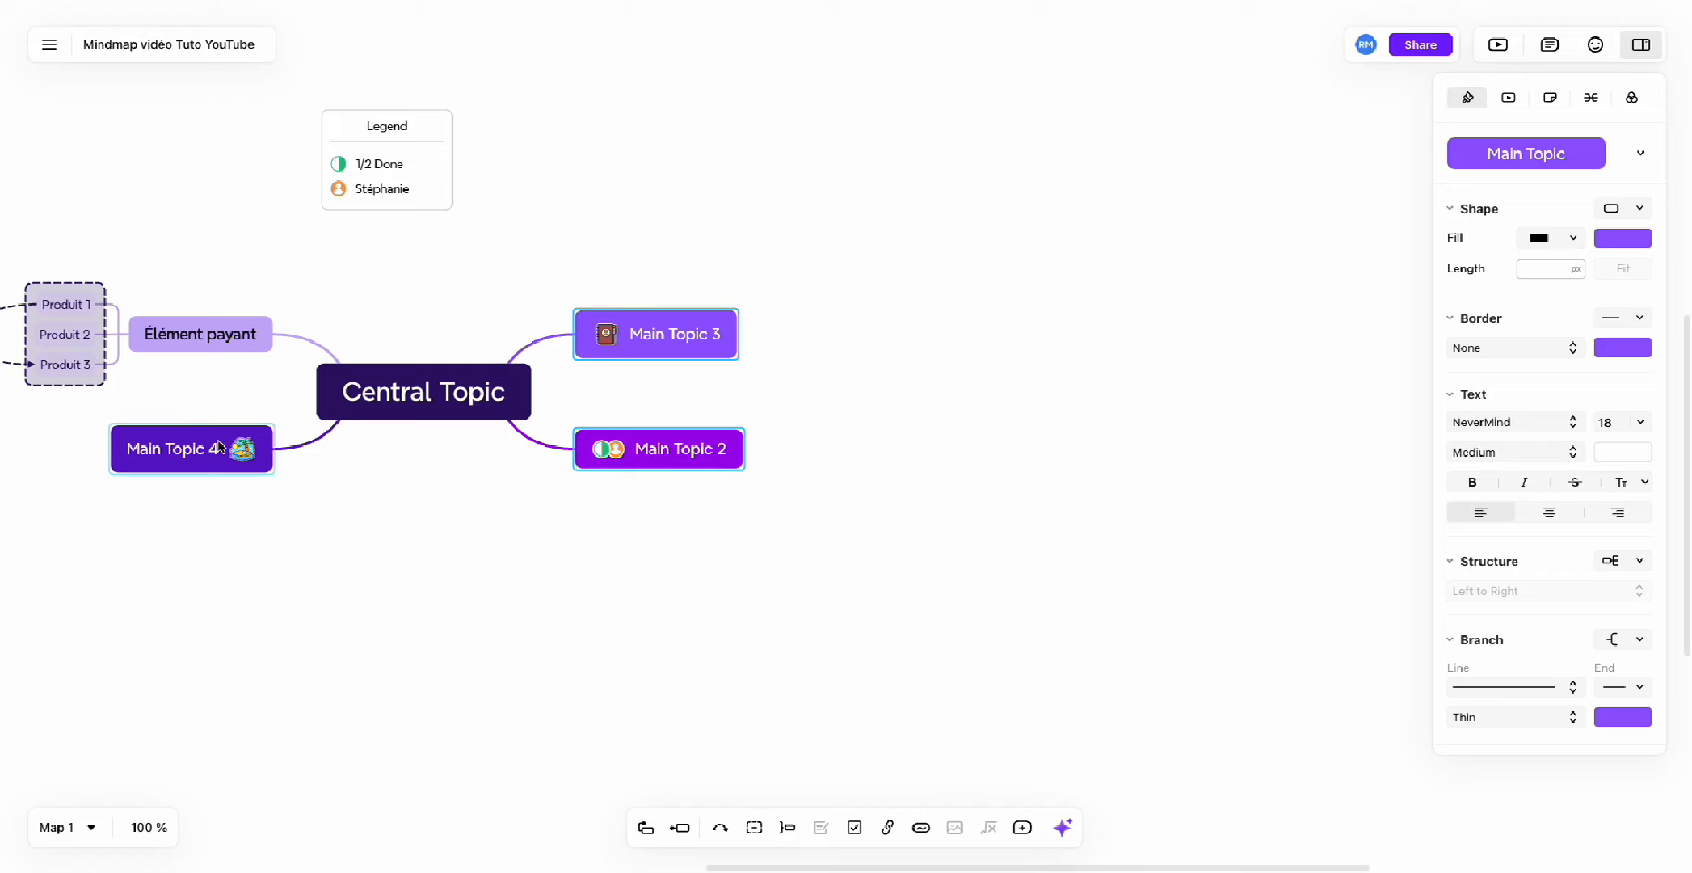
{"action": "scroll", "coordinate": [352, 503], "scroll_direction": "left", "scroll_amount": 5}
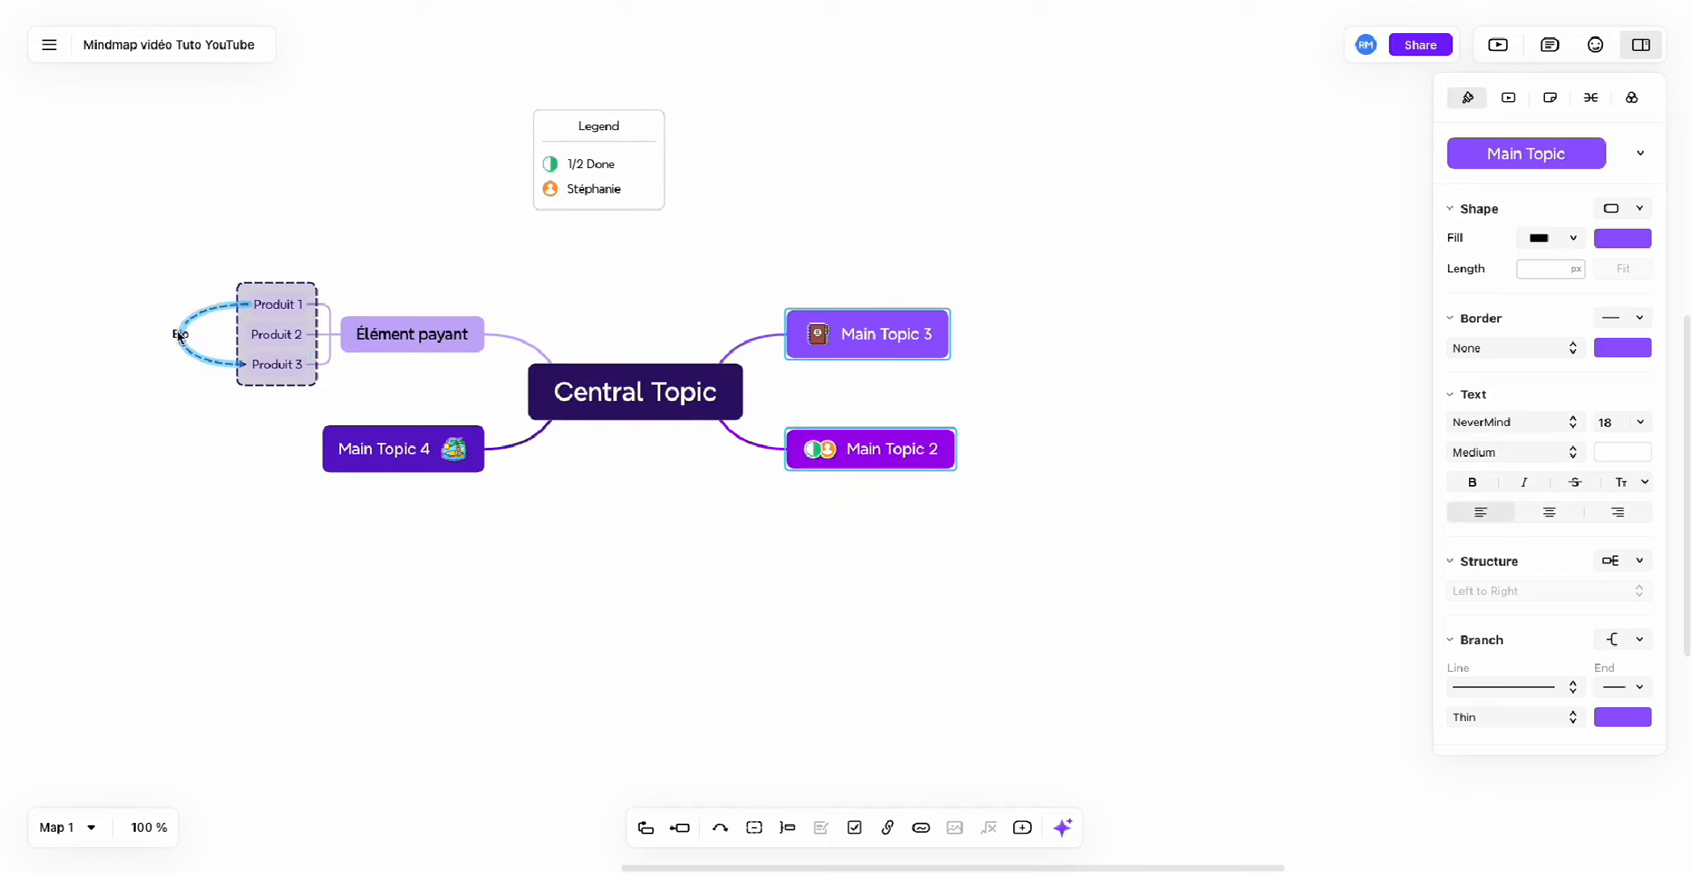
{"action": "scroll", "coordinate": [788, 571], "scroll_direction": "right", "scroll_amount": 6}
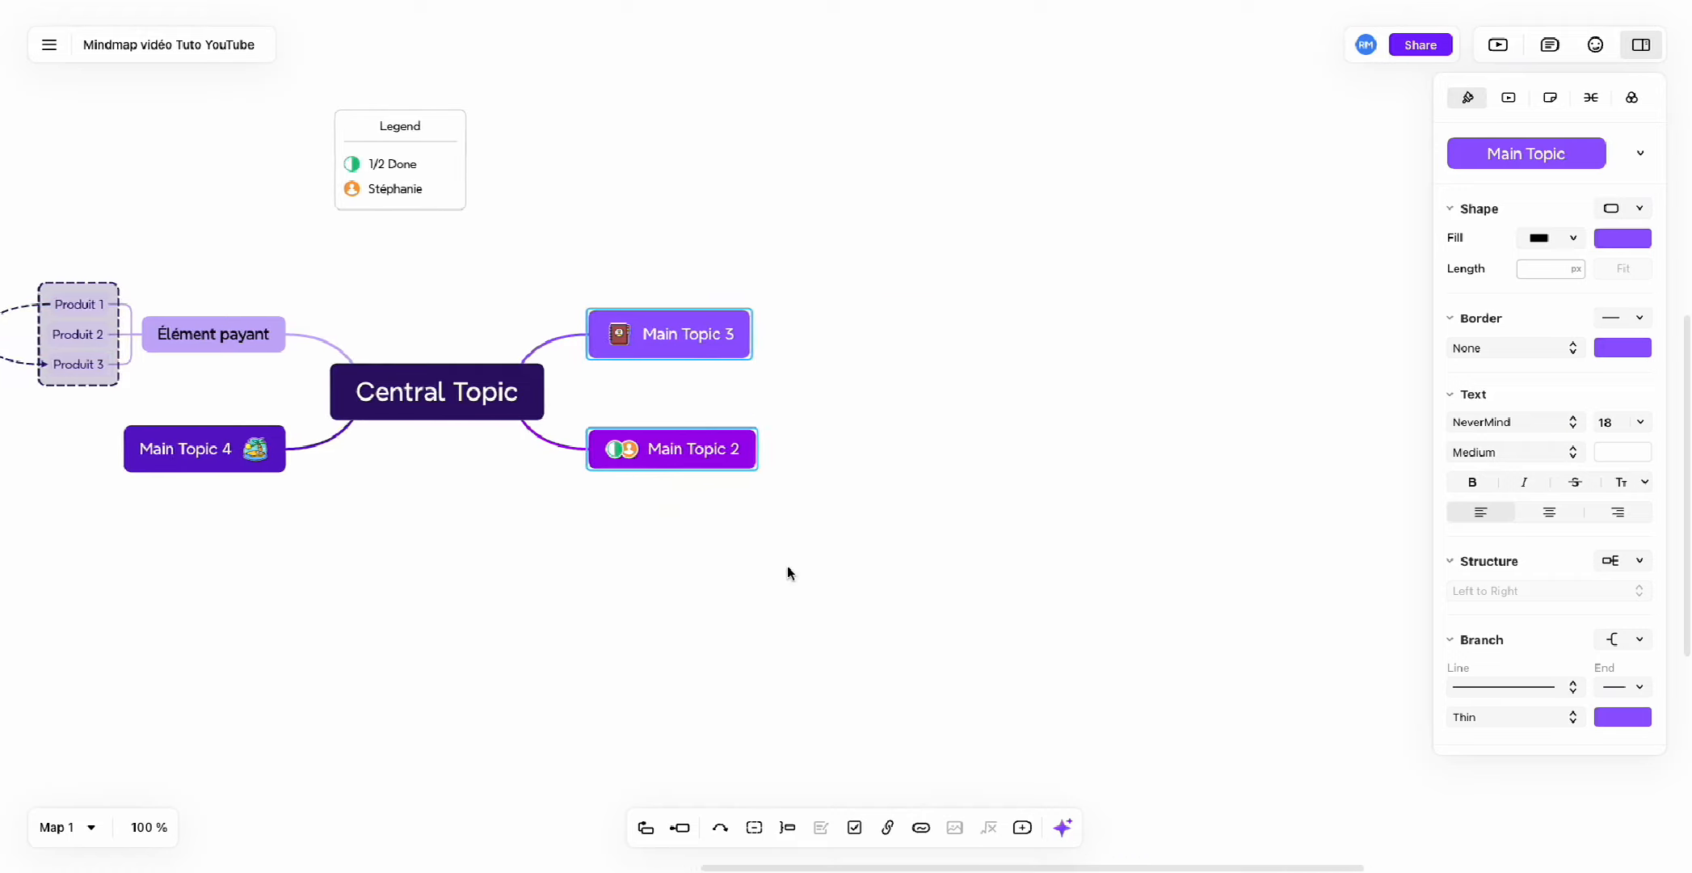
{"action": "left_click", "coordinate": [788, 826]}
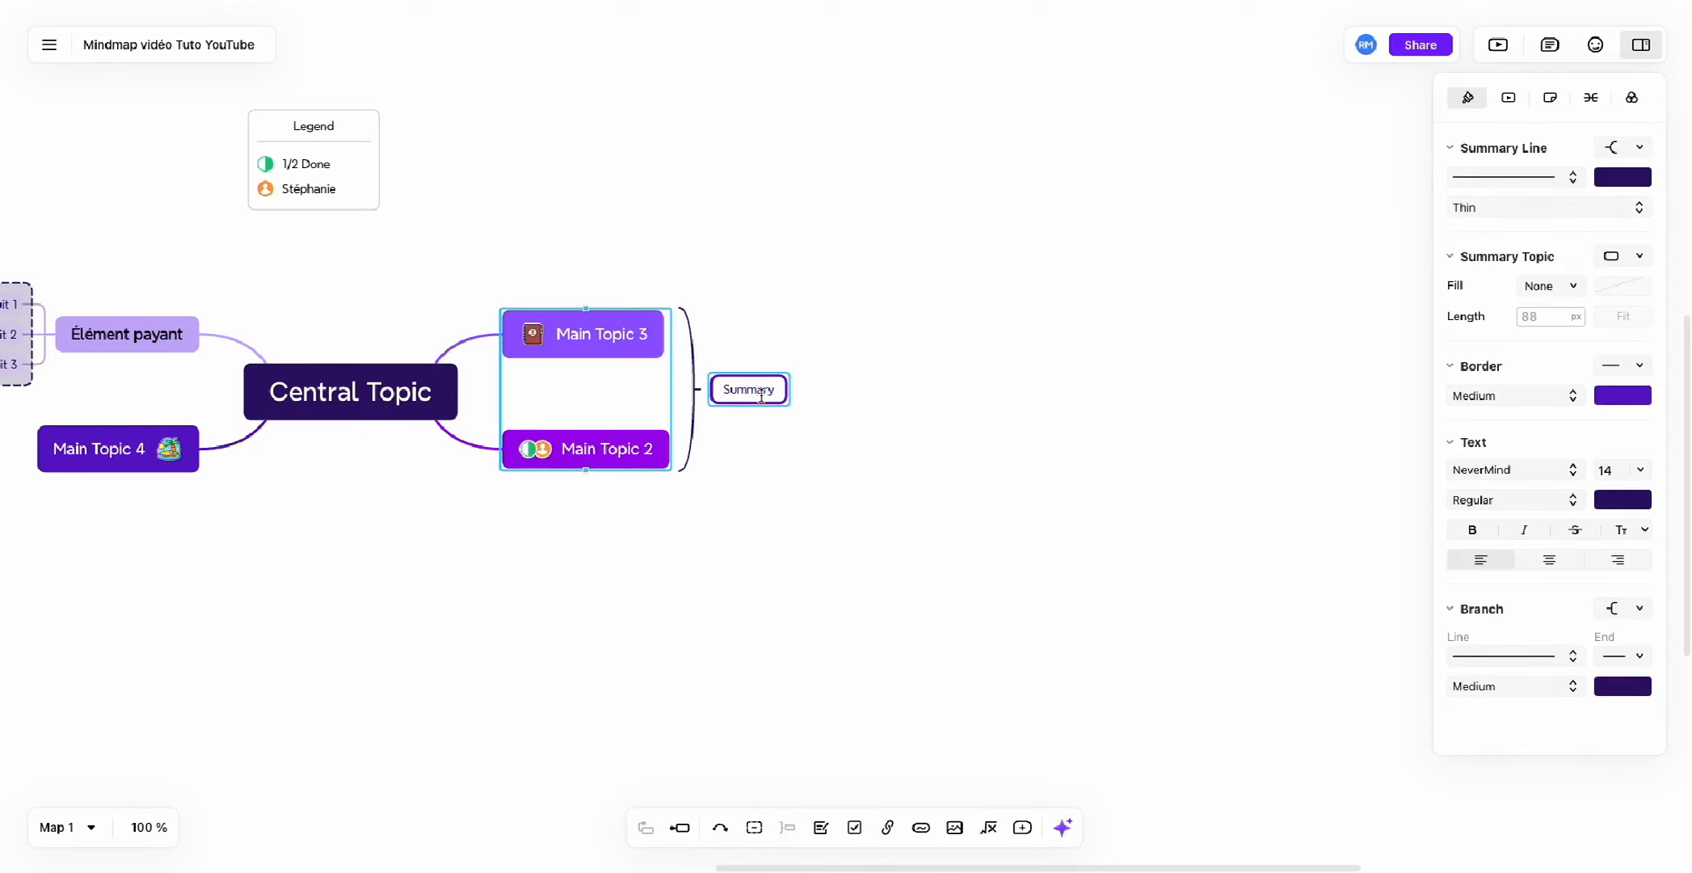
Rename the summary topic of Main Topic 3 and Main Topic 2 as "à rédiger d'urgence".
{"action": "double_click", "coordinate": [762, 390]}
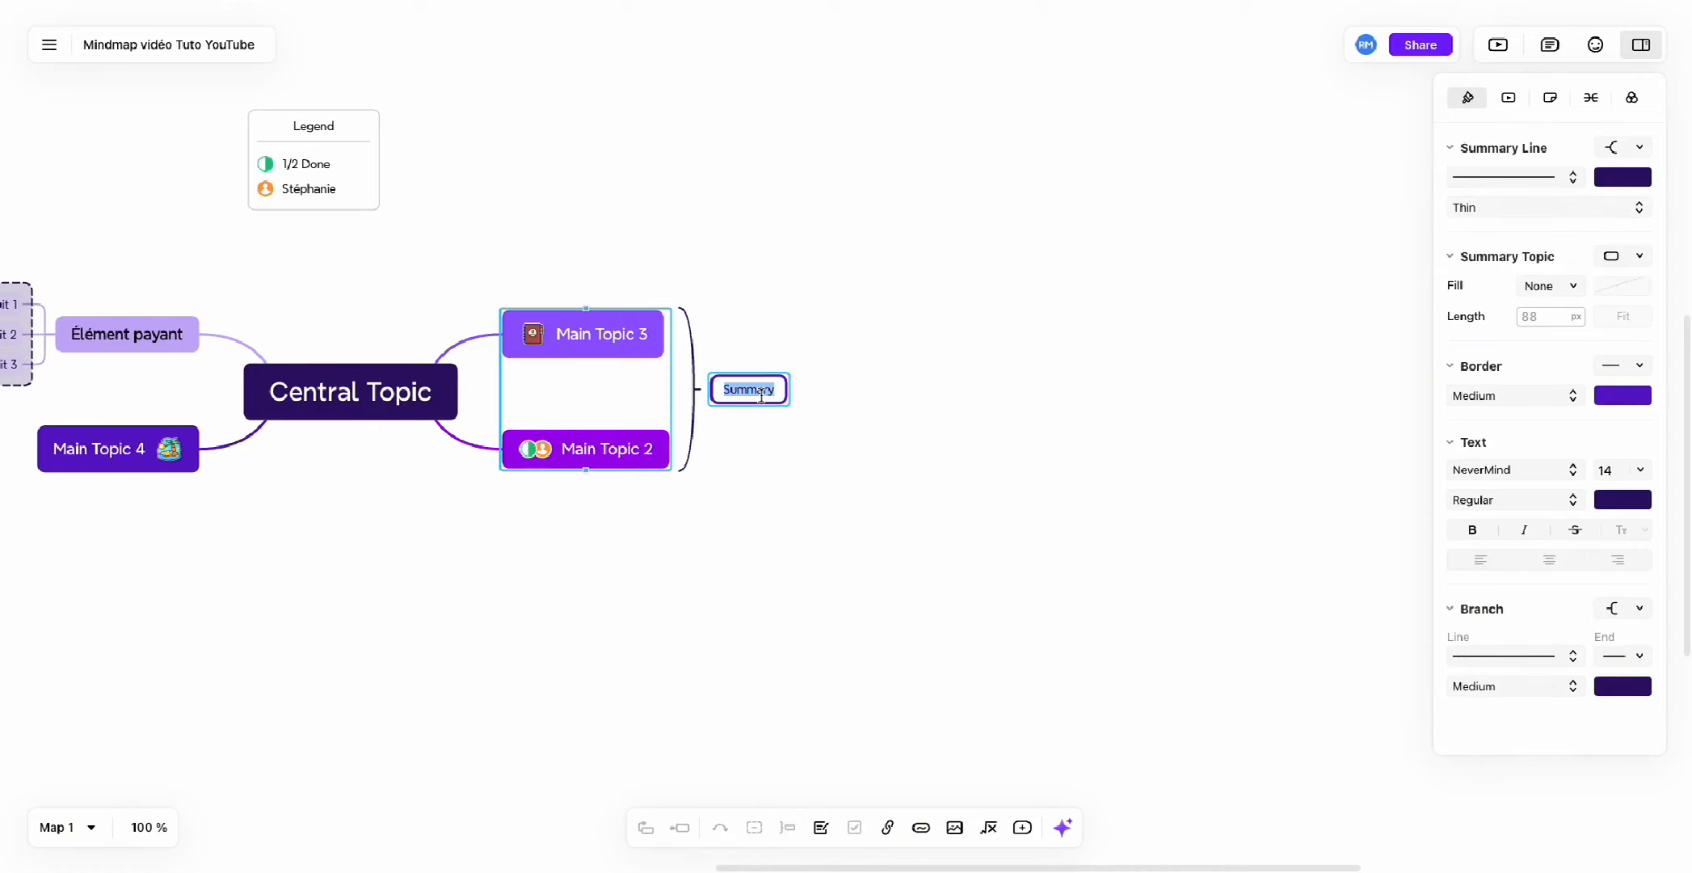
{"action": "type", "text": "à rédiger d'urgence"}
{"action": "key", "text": "Return"}
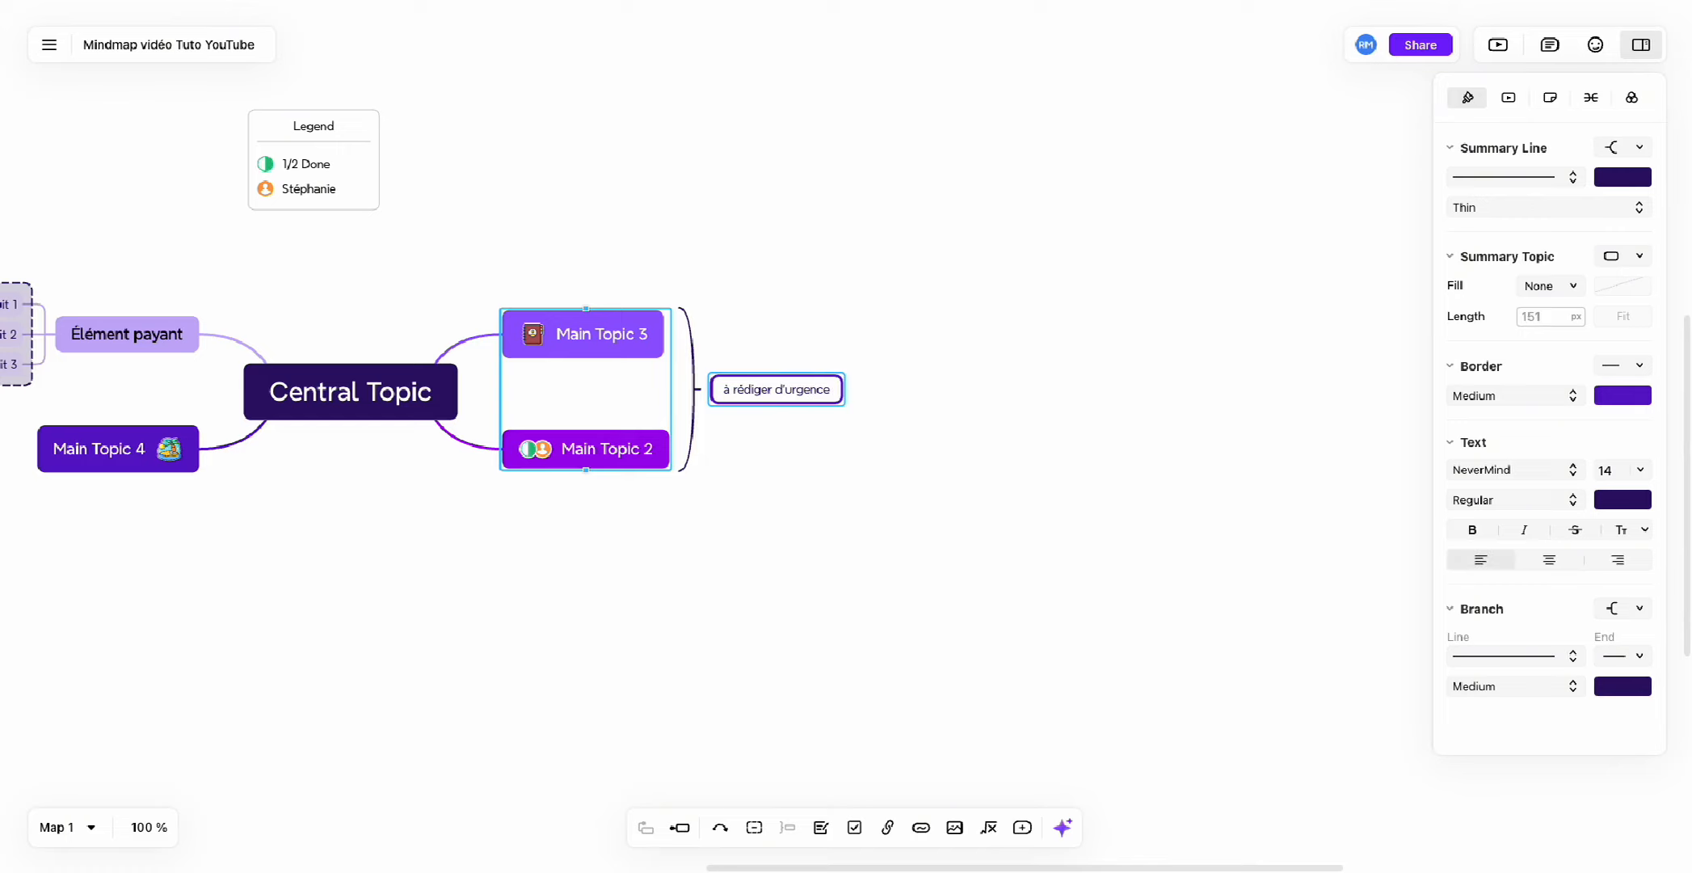
{"action": "left_click", "coordinate": [854, 493]}
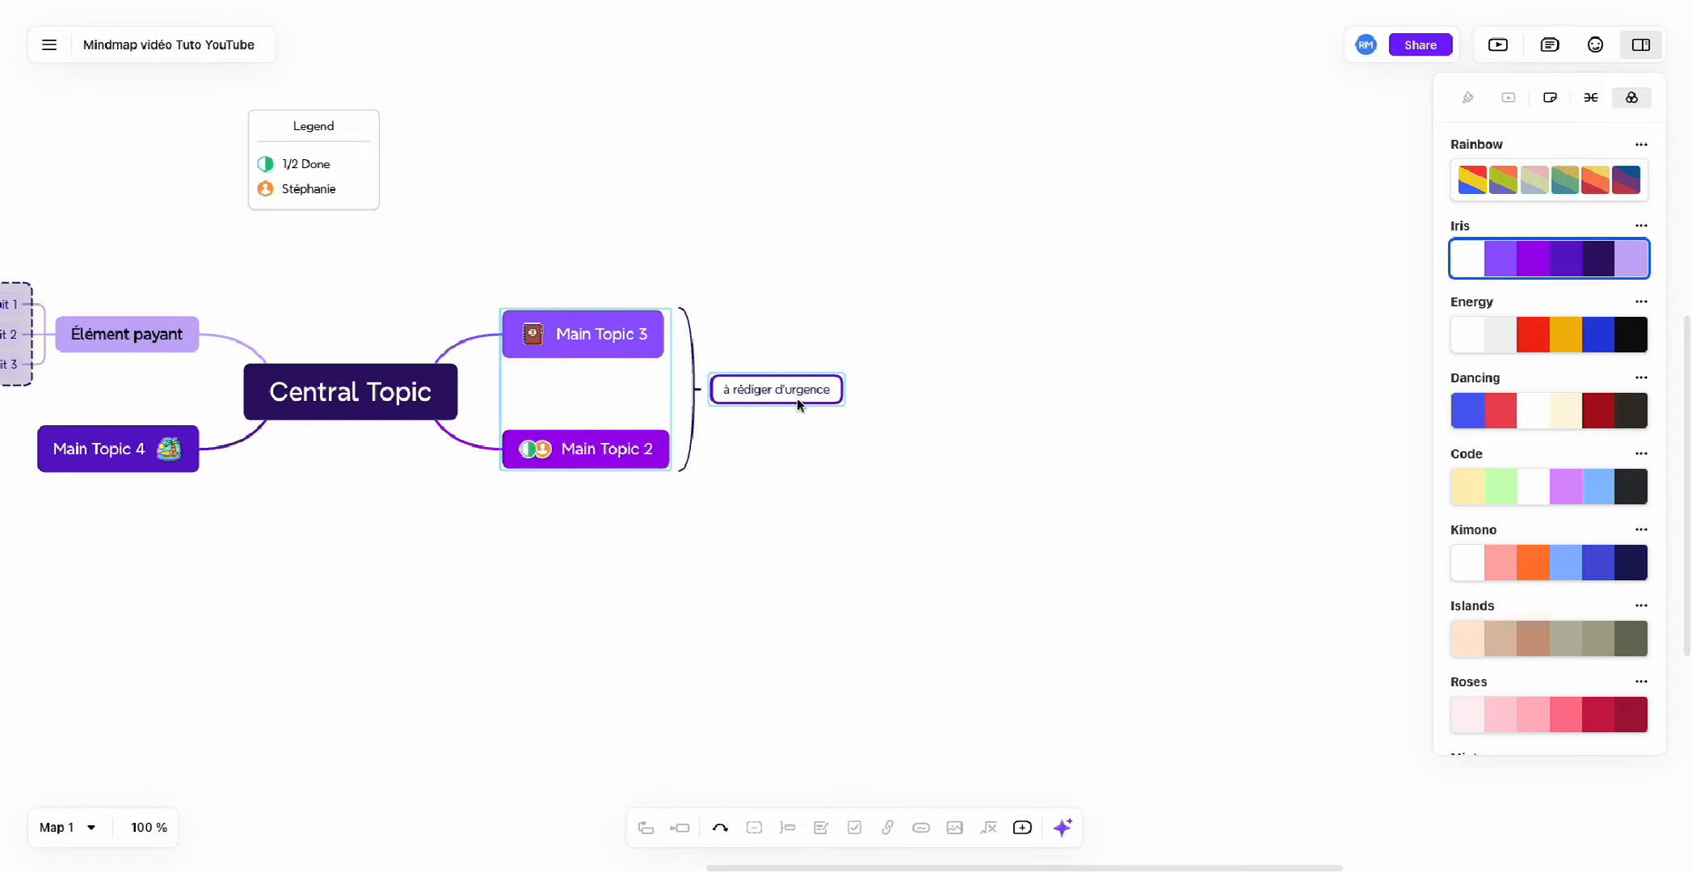
Display the formatting options of the "à rédiger d'urgence" summary to review its line and topic styles.
{"action": "scroll", "coordinate": [797, 395], "scroll_direction": "left", "scroll_amount": 4}
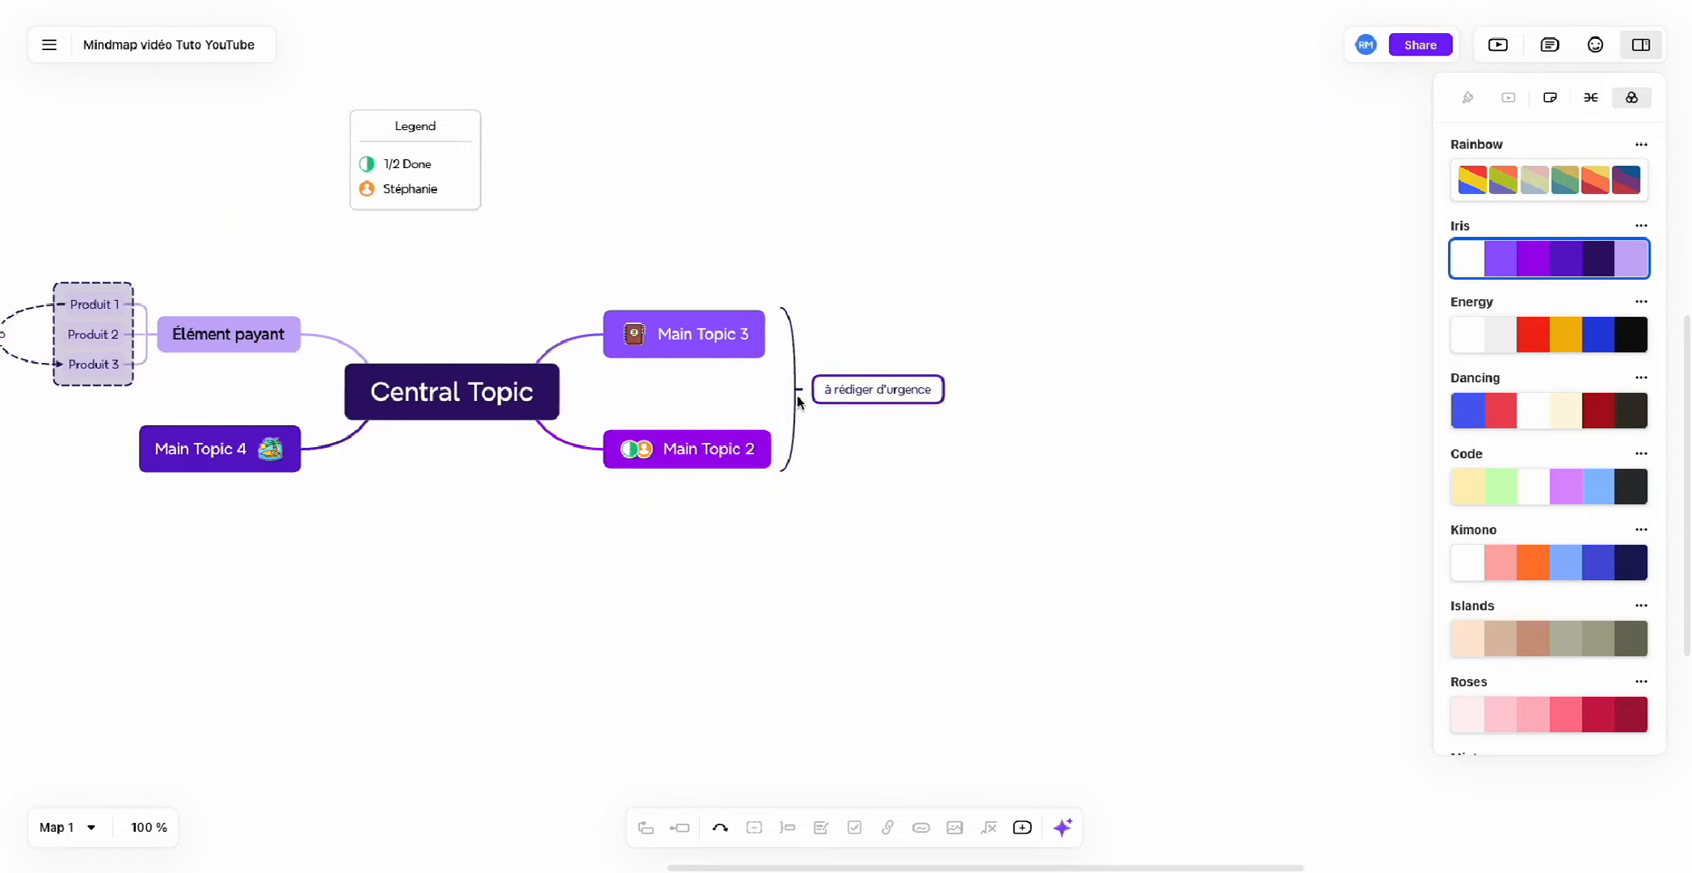
{"action": "left_click", "coordinate": [922, 399]}
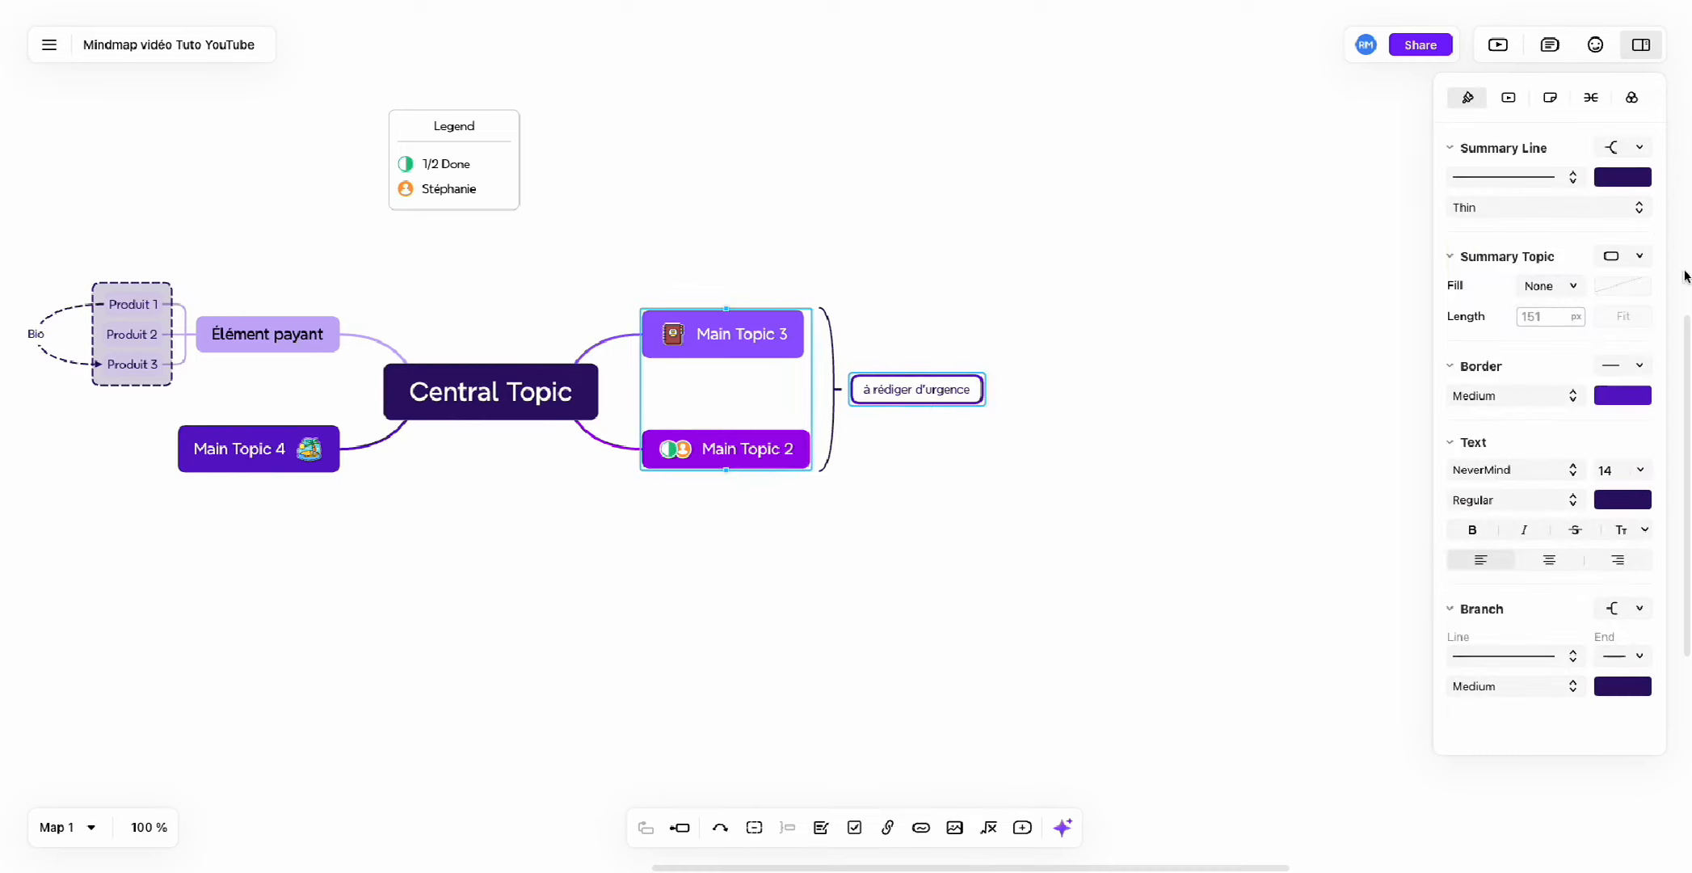
{"action": "left_click", "coordinate": [905, 471]}
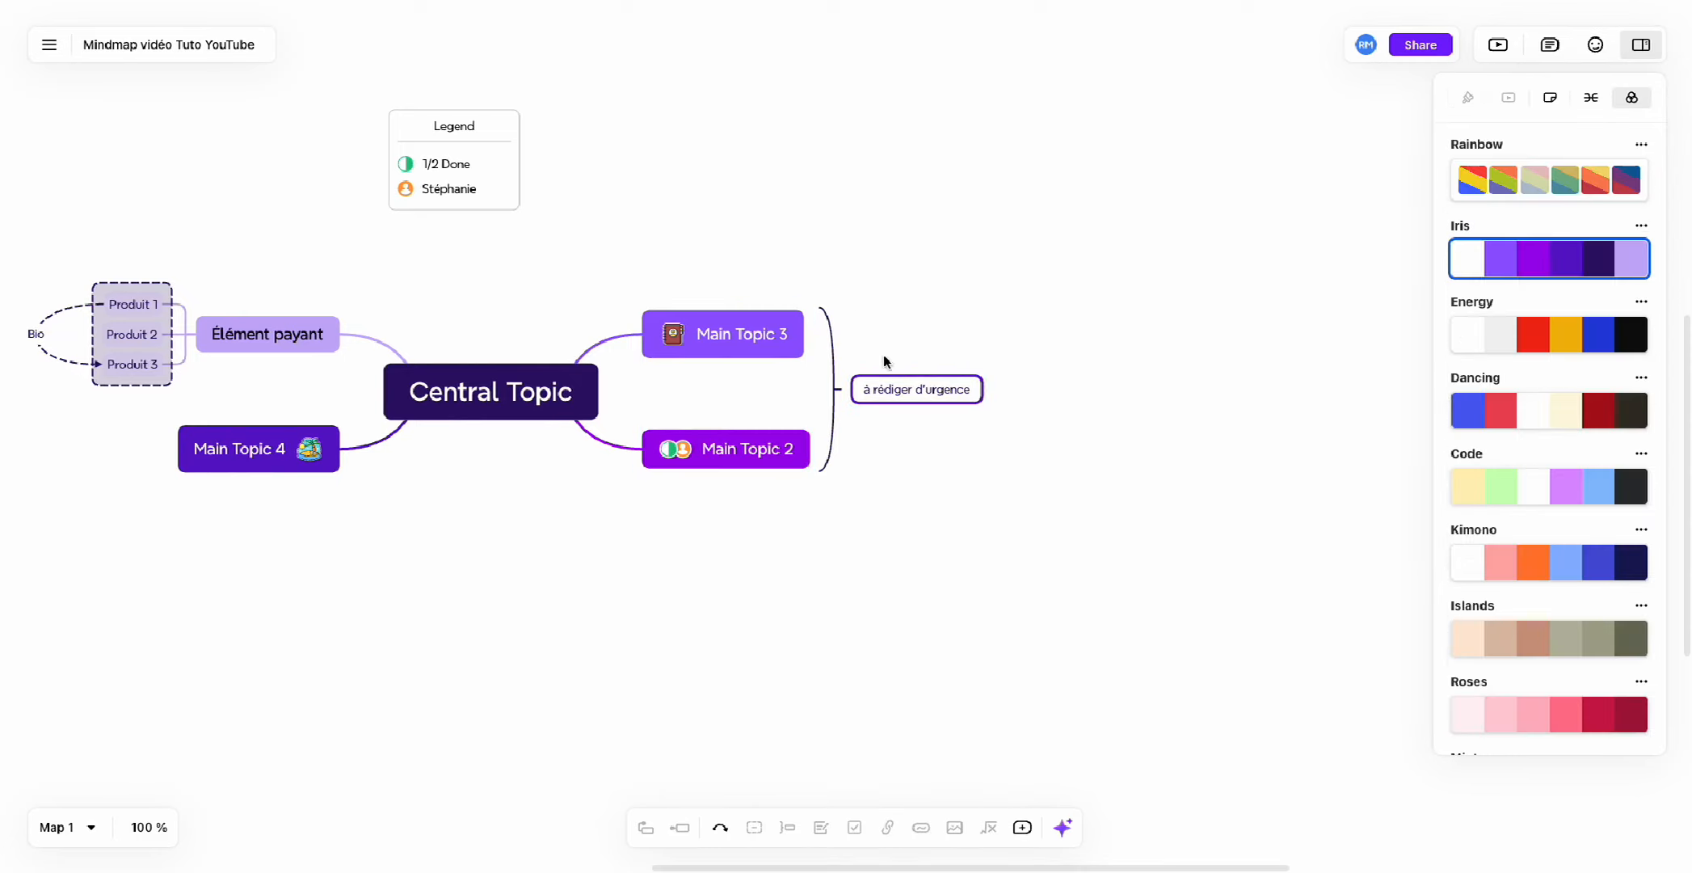
Attach a note to Main Topic 3 with the text "ajouter des images".
{"action": "scroll", "coordinate": [787, 454], "scroll_direction": "left", "scroll_amount": 3}
{"action": "scroll", "coordinate": [786, 454], "scroll_direction": "right", "scroll_amount": 4}
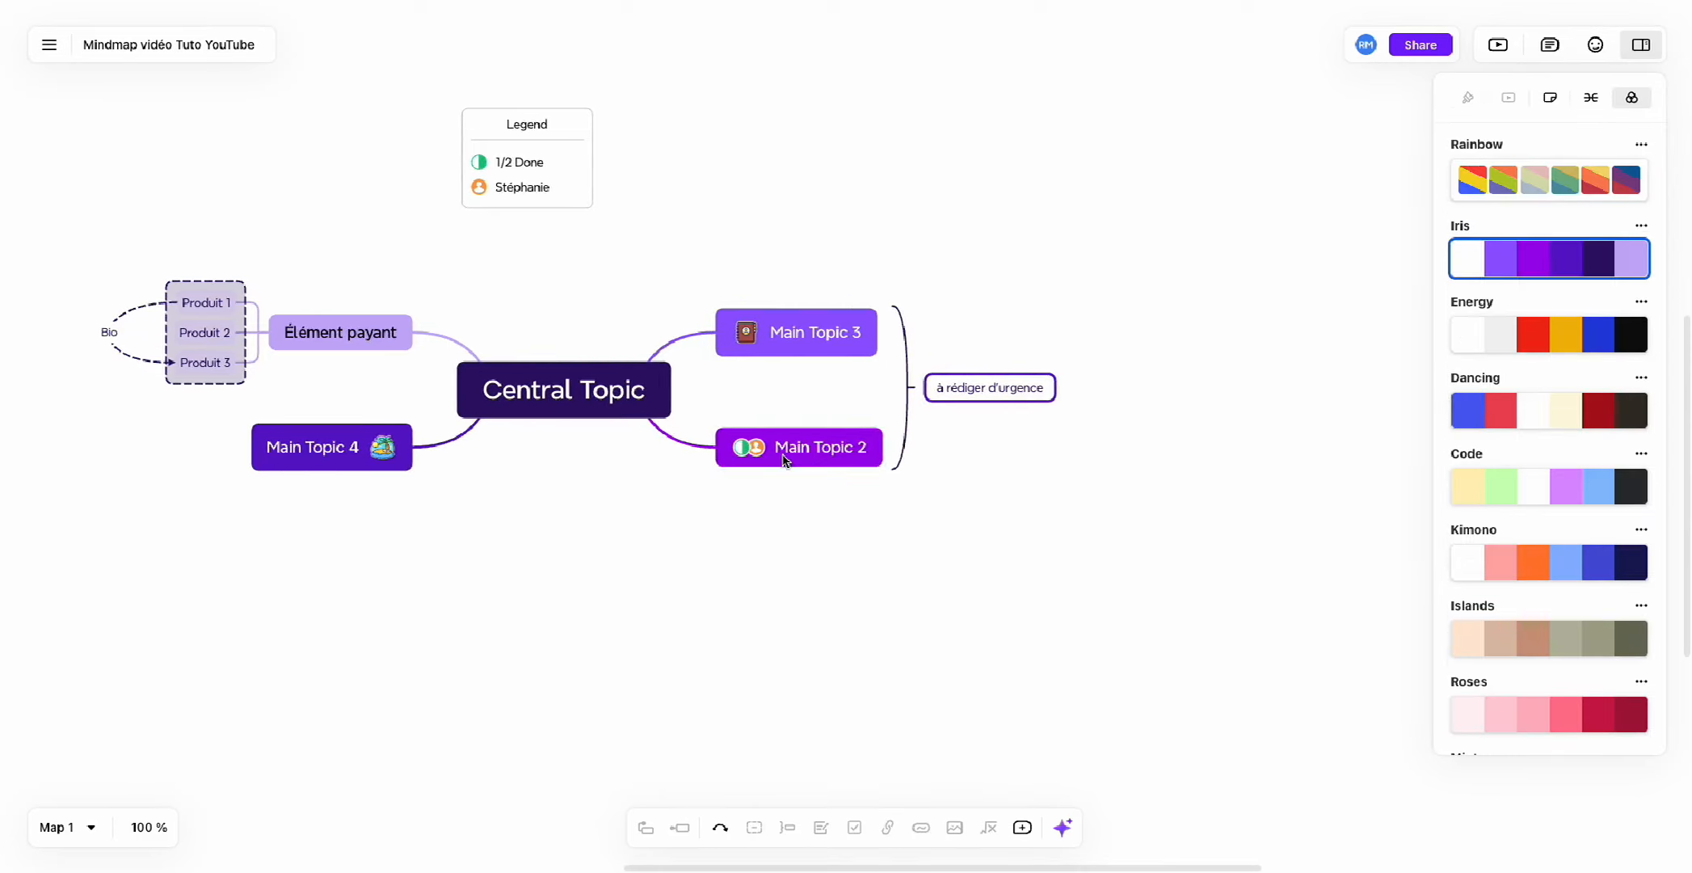
{"action": "scroll", "coordinate": [786, 454], "scroll_direction": "left", "scroll_amount": 2}
{"action": "scroll", "coordinate": [785, 455], "scroll_direction": "up", "scroll_amount": 1}
{"action": "left_click", "coordinate": [768, 400]}
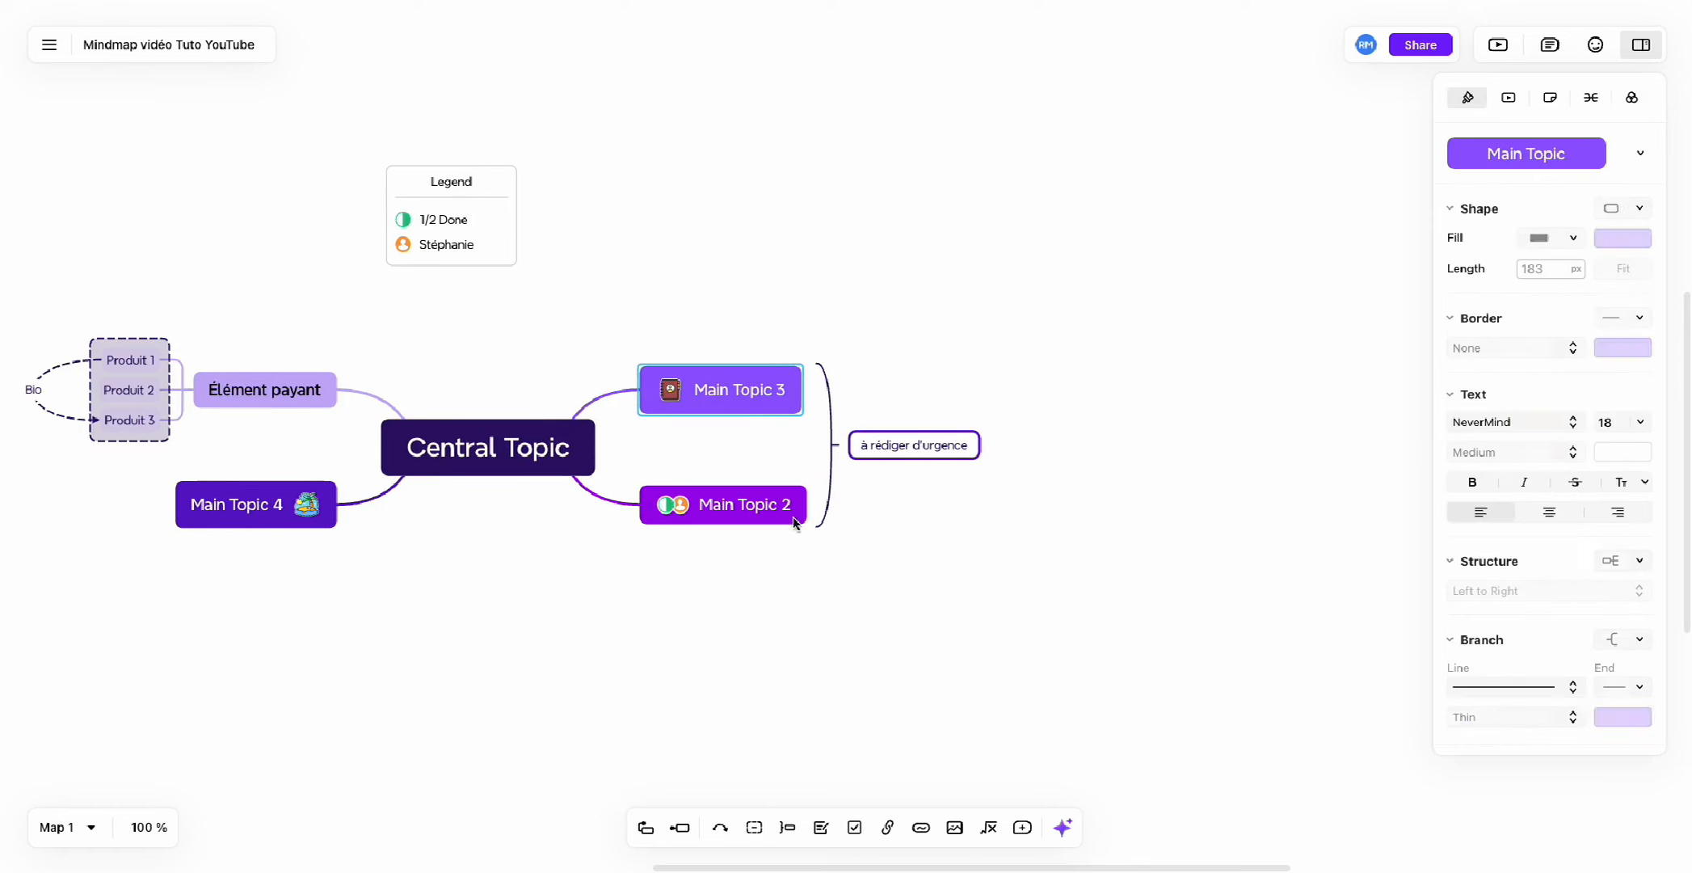
{"action": "left_click", "coordinate": [821, 827]}
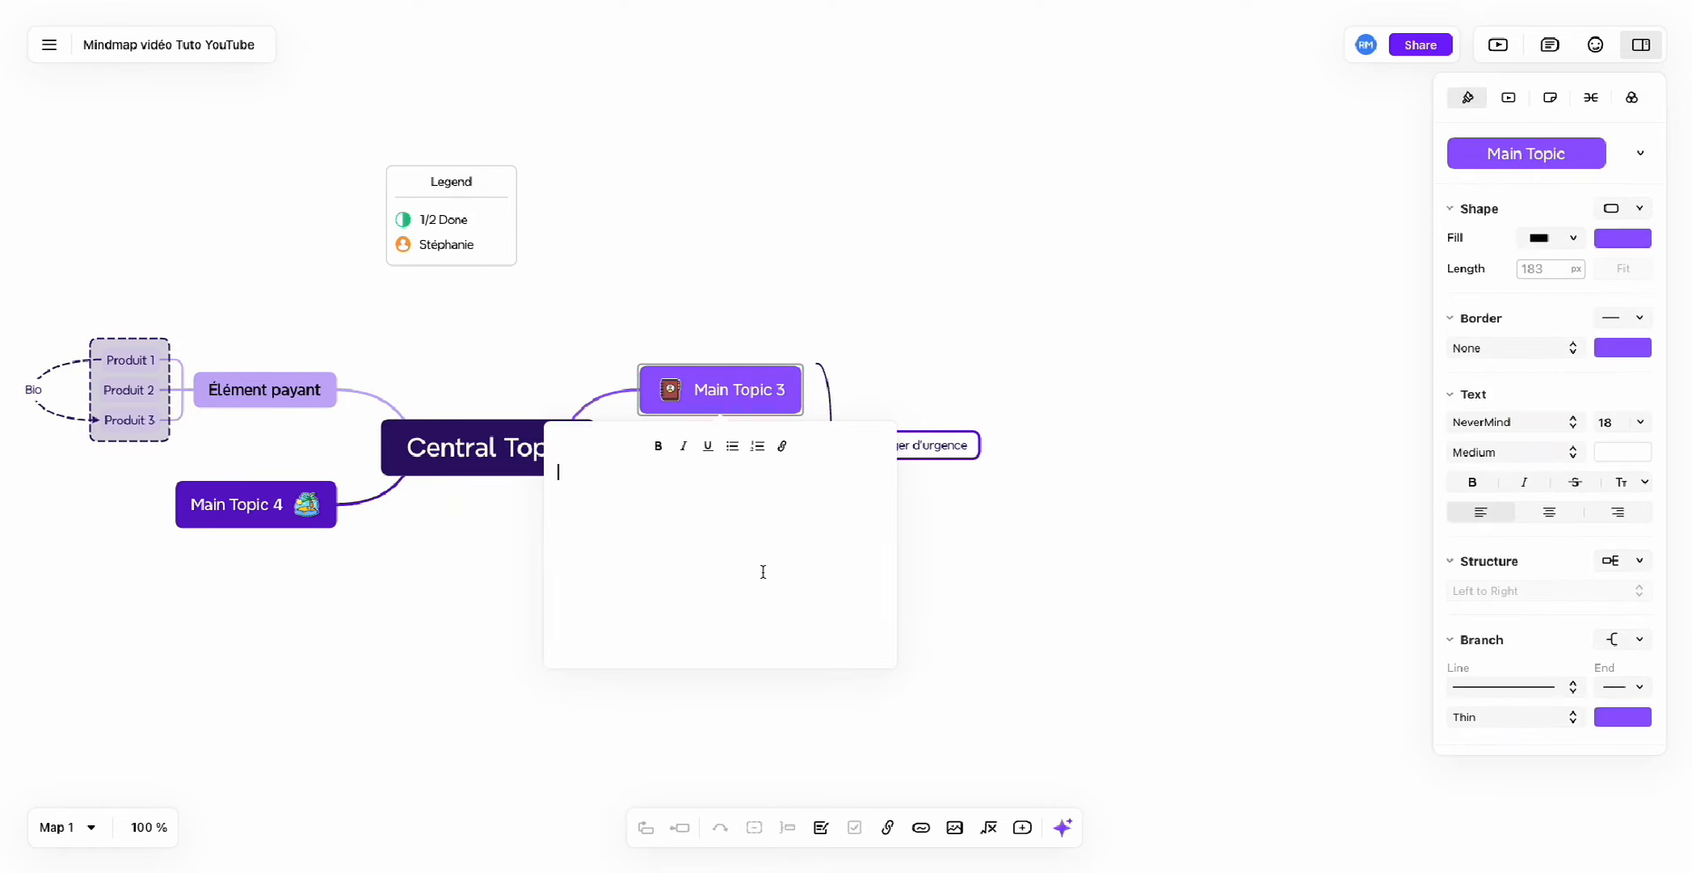
{"action": "type", "text": "No"}
{"action": "key", "text": "ctrl+a"}
{"action": "type", "text": "ajouter des image"}
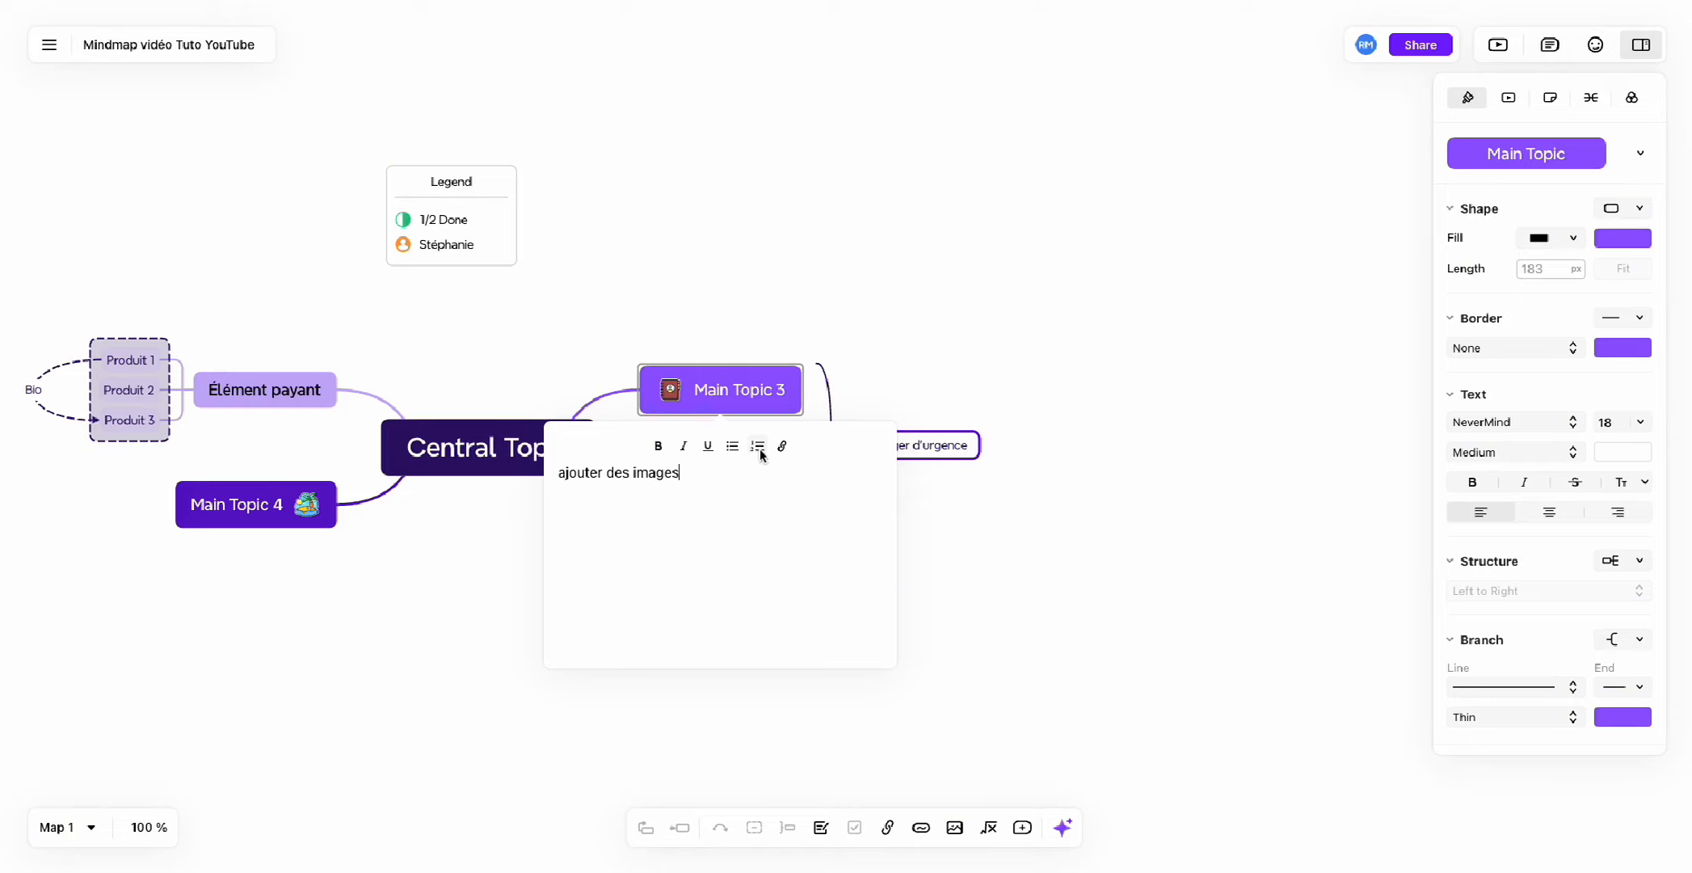
Turn the Main Topic 3 note into a bulleted list and add a second item, "améliorer le maillage interne".
{"action": "left_click", "coordinate": [732, 446]}
{"action": "key", "text": "Return"}
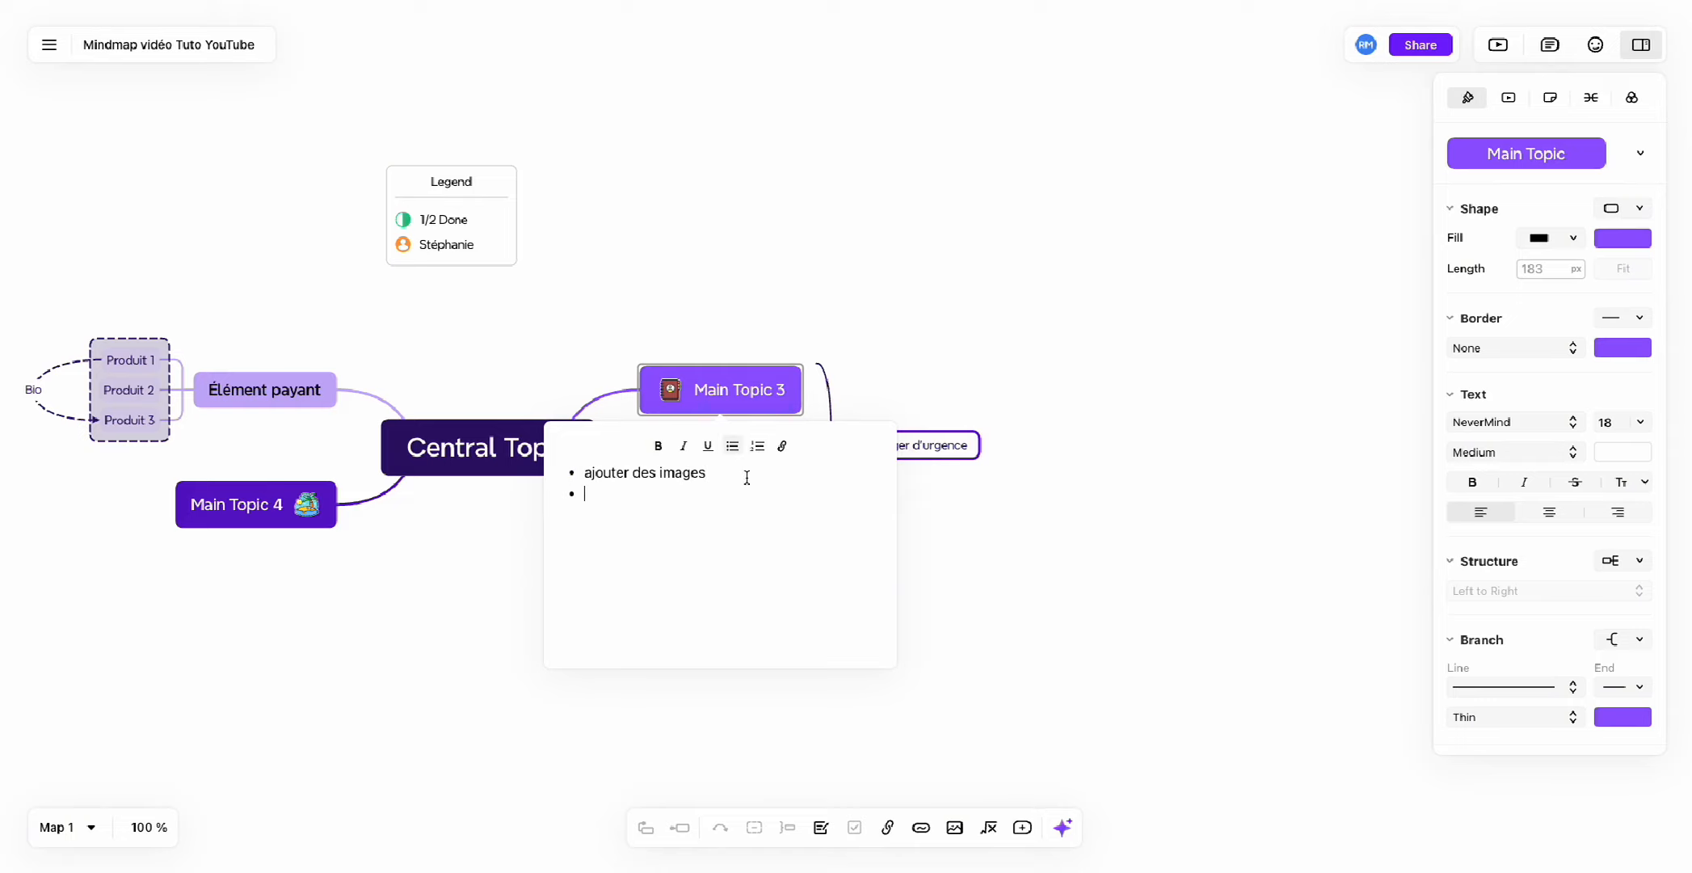
{"action": "type", "text": "améliorer le maillage interne"}
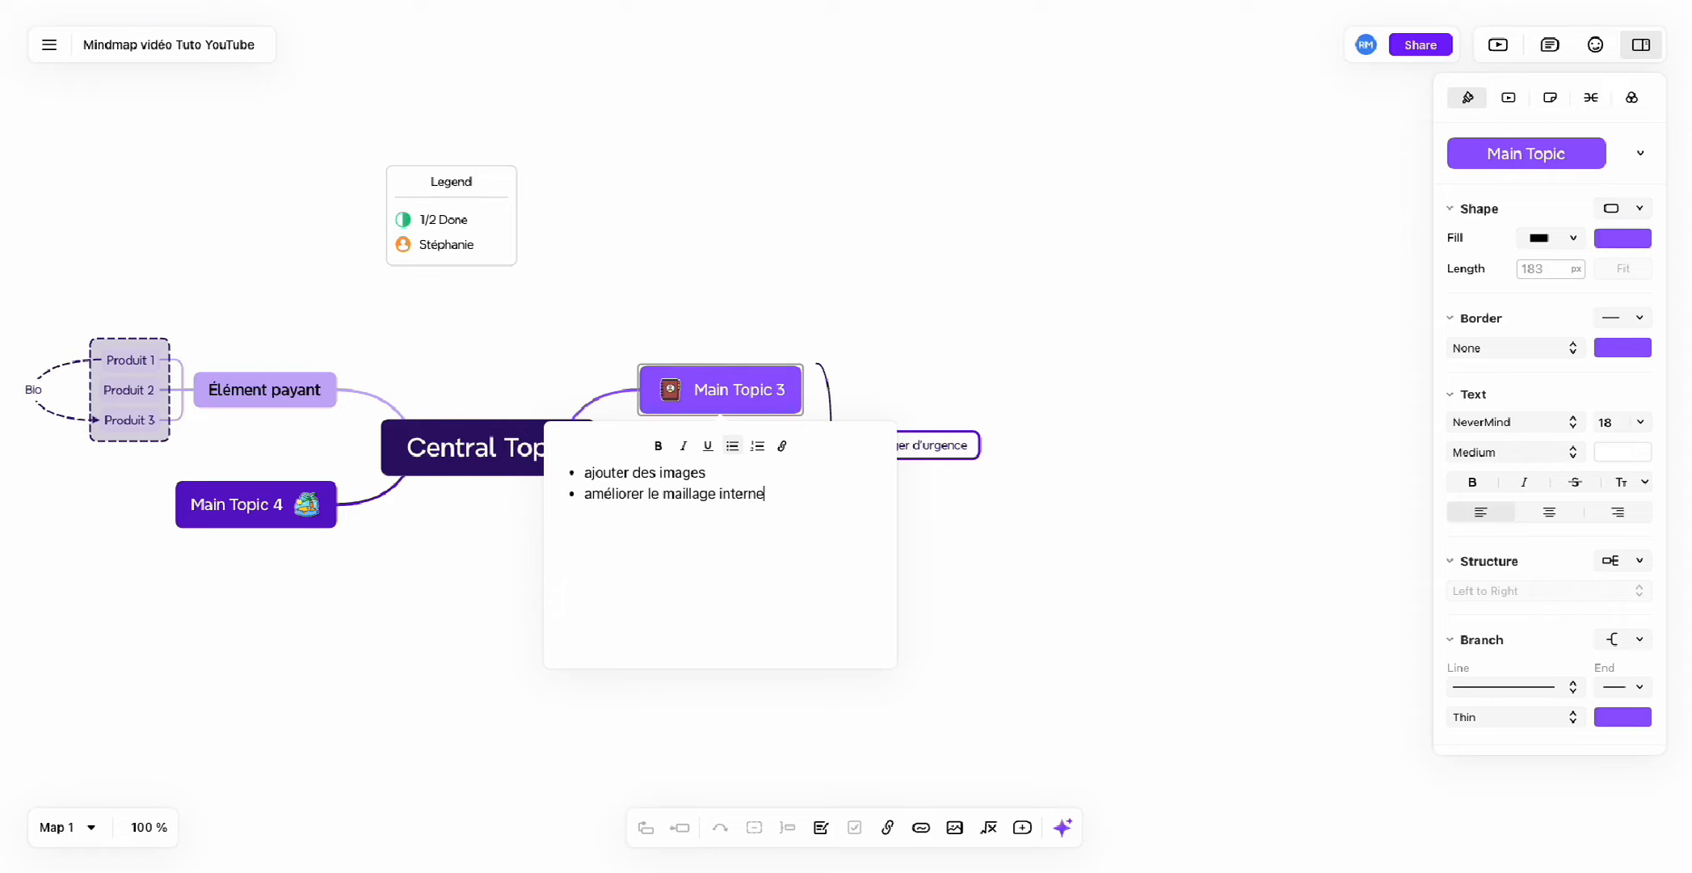
{"action": "left_click", "coordinate": [1041, 525]}
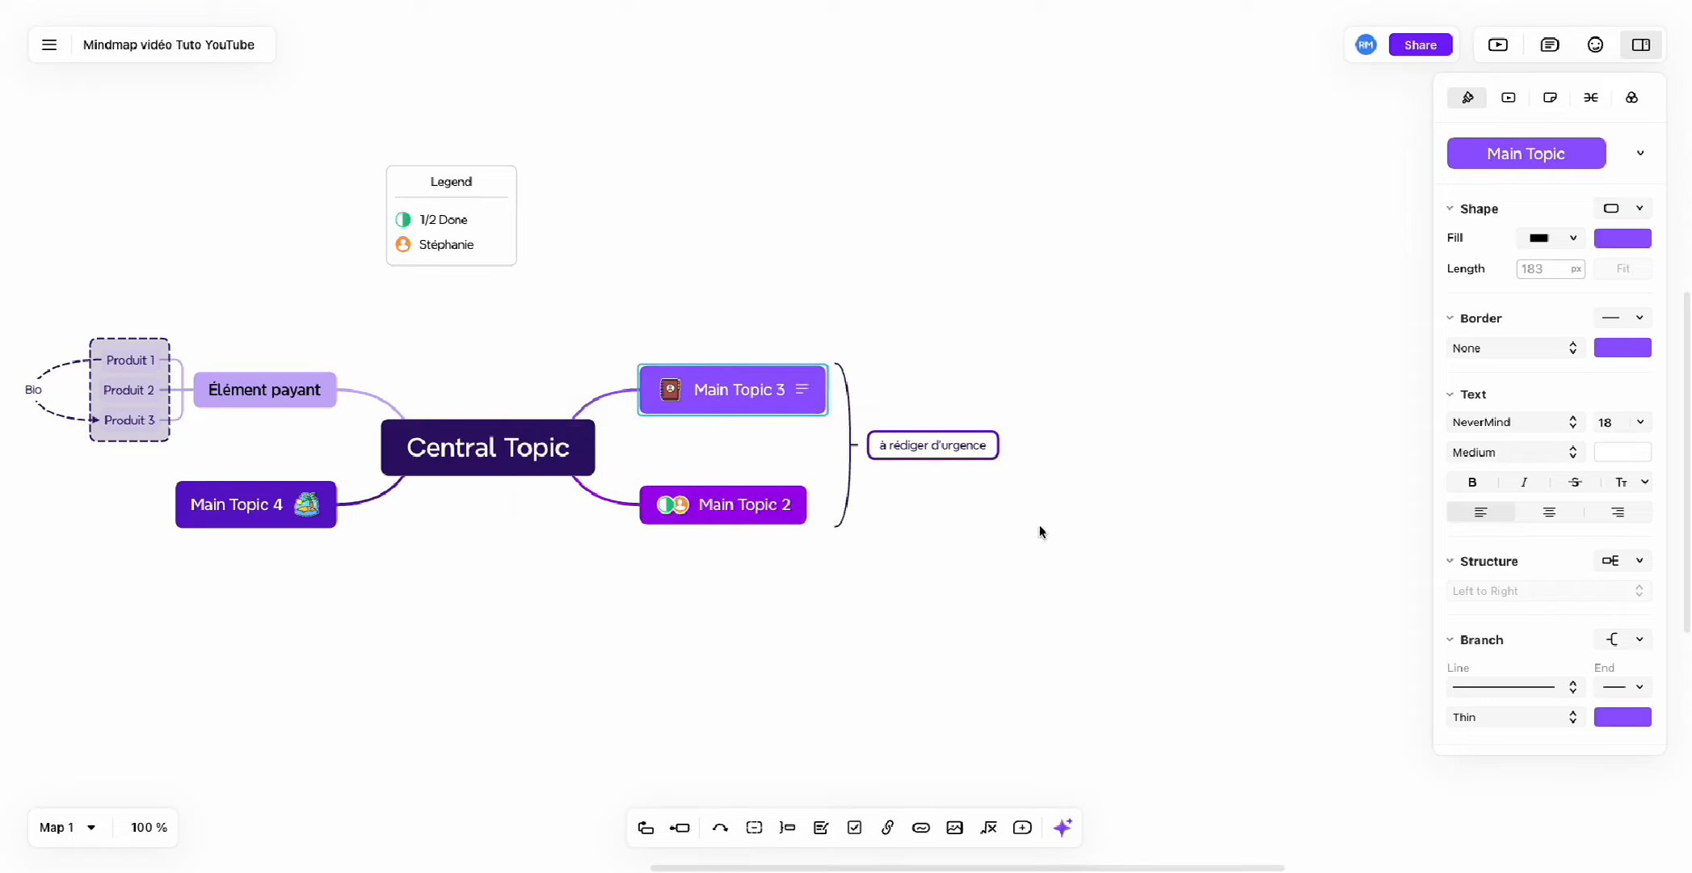
Open the note attached to Main Topic 3 and review its bulleted list.
{"action": "left_click", "coordinate": [804, 391]}
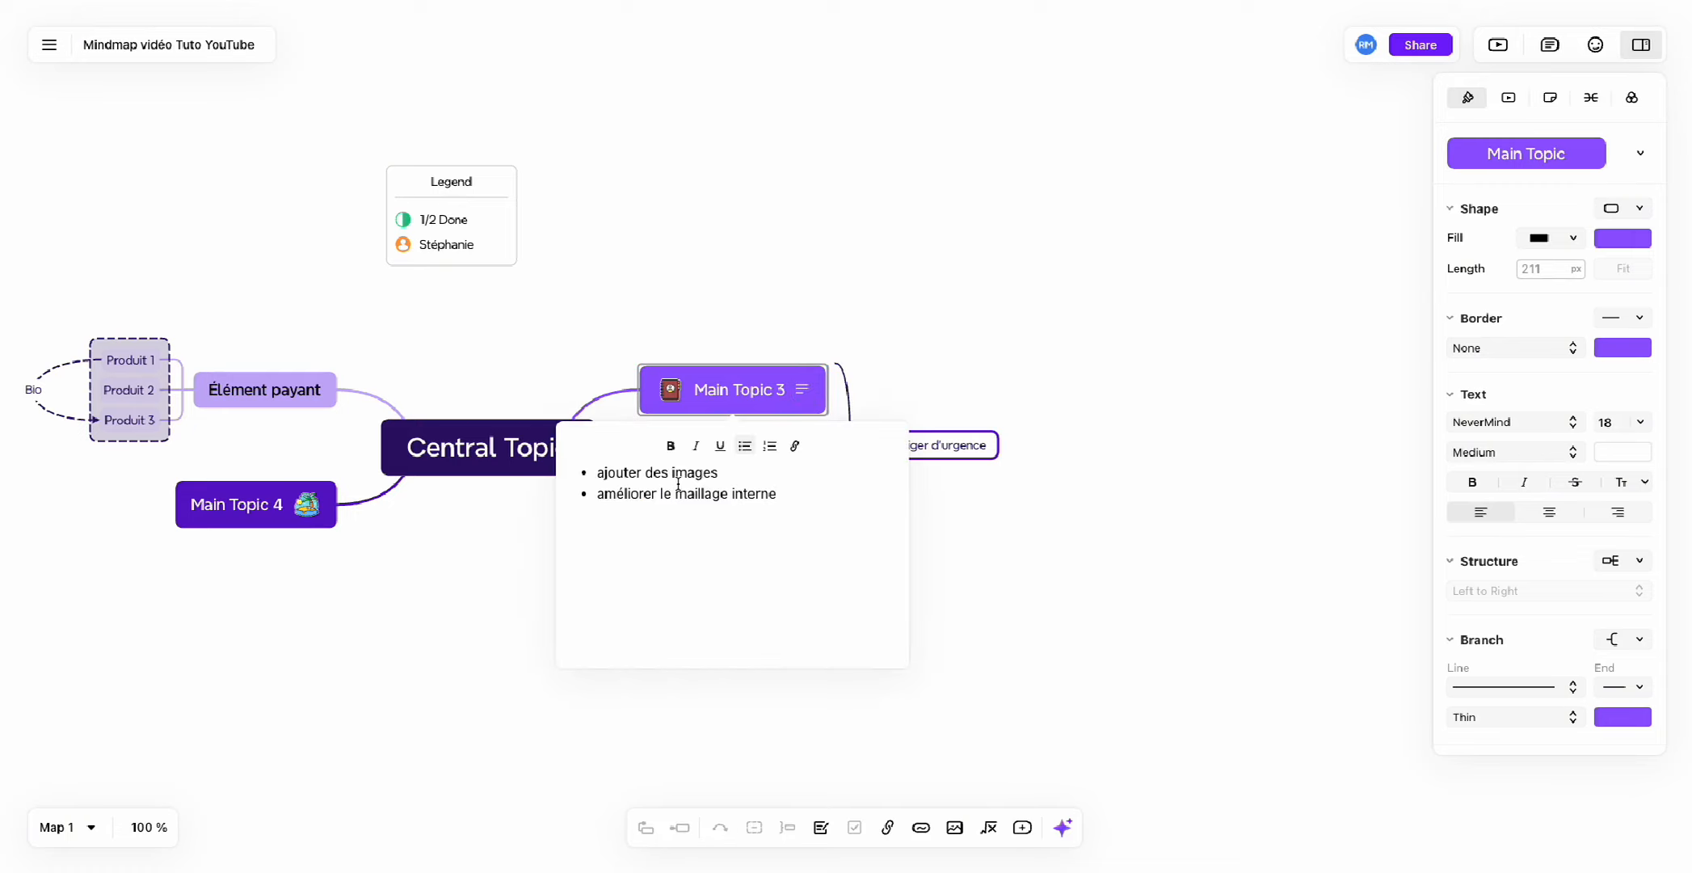
{"action": "key", "text": "Escape"}
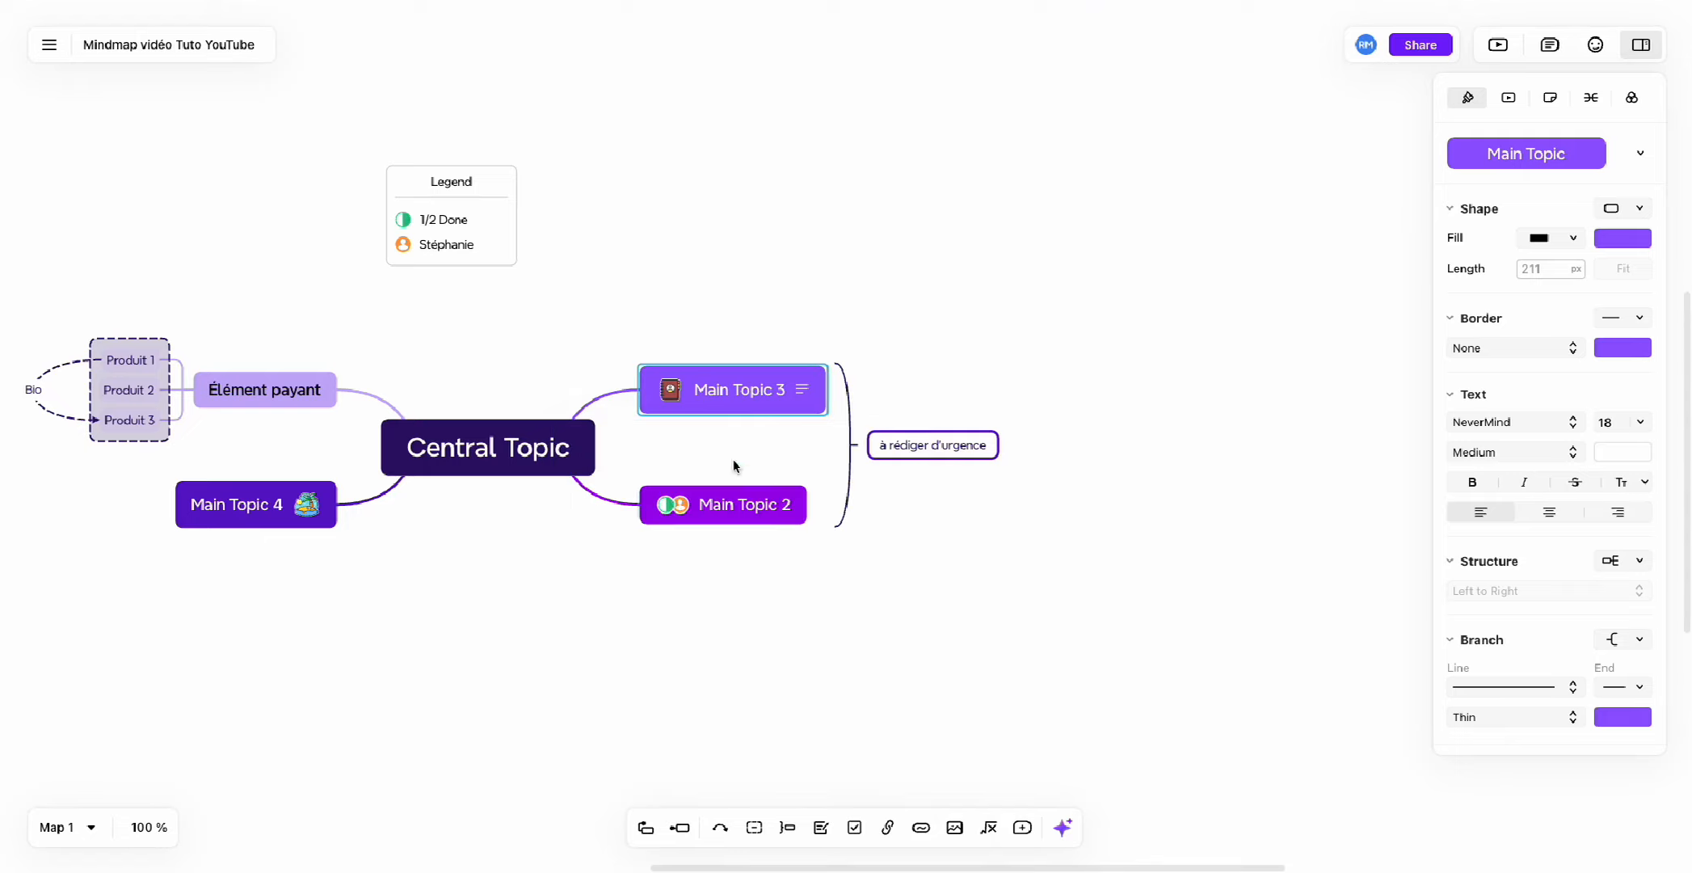
Try to add a to-do checkbox to Main Topic 4.
{"action": "left_click", "coordinate": [419, 524]}
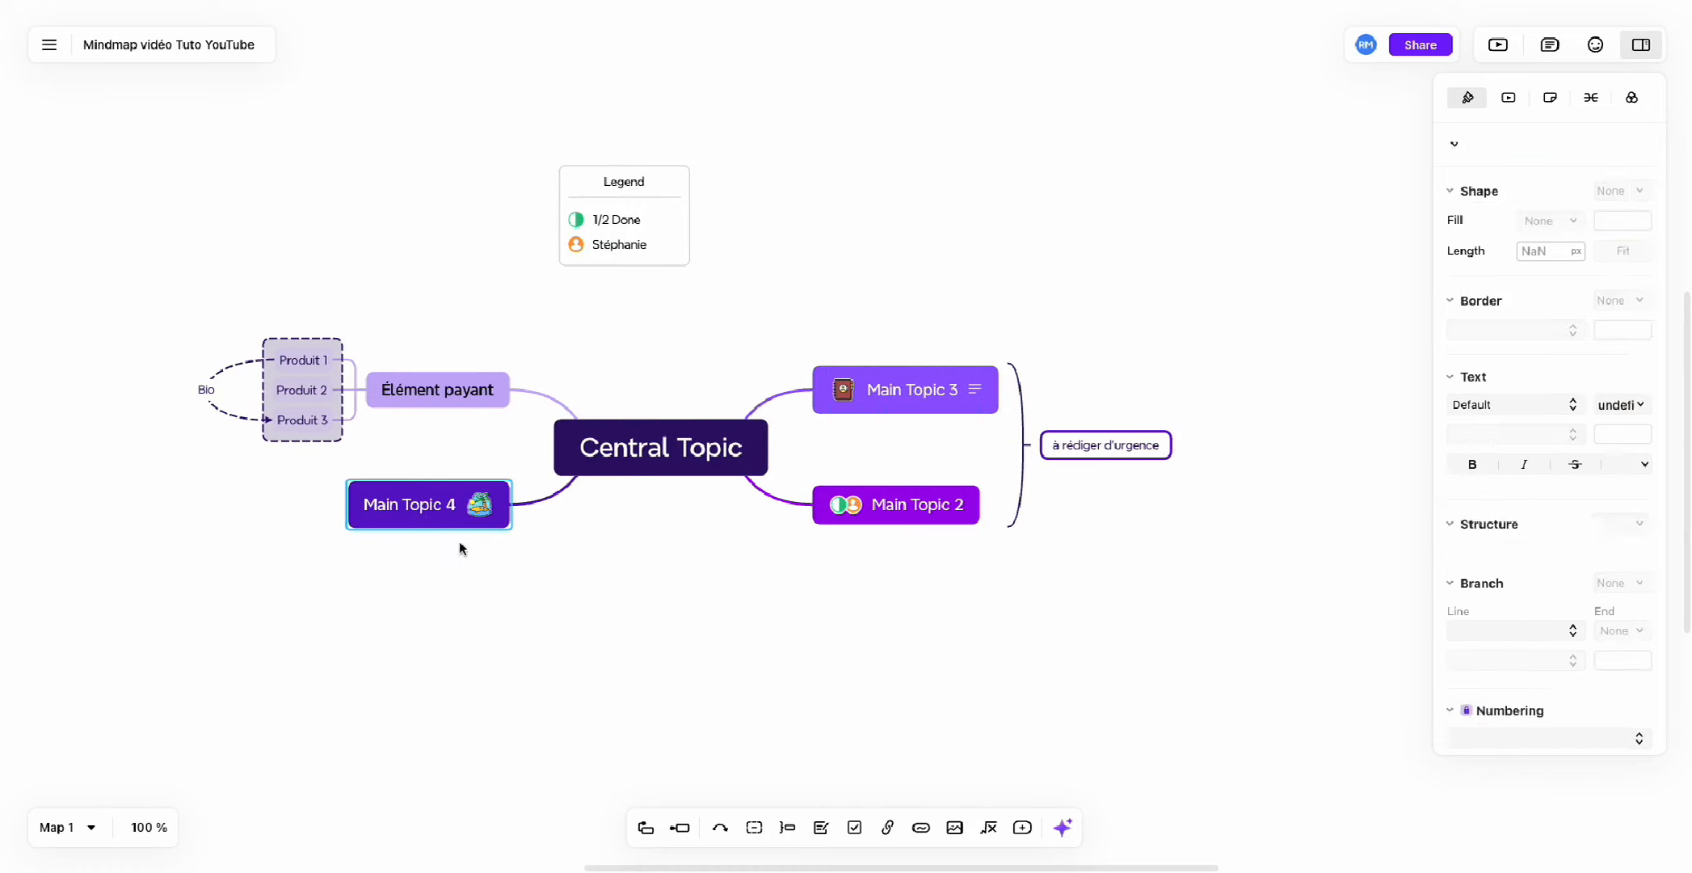
{"action": "left_click", "coordinate": [854, 829]}
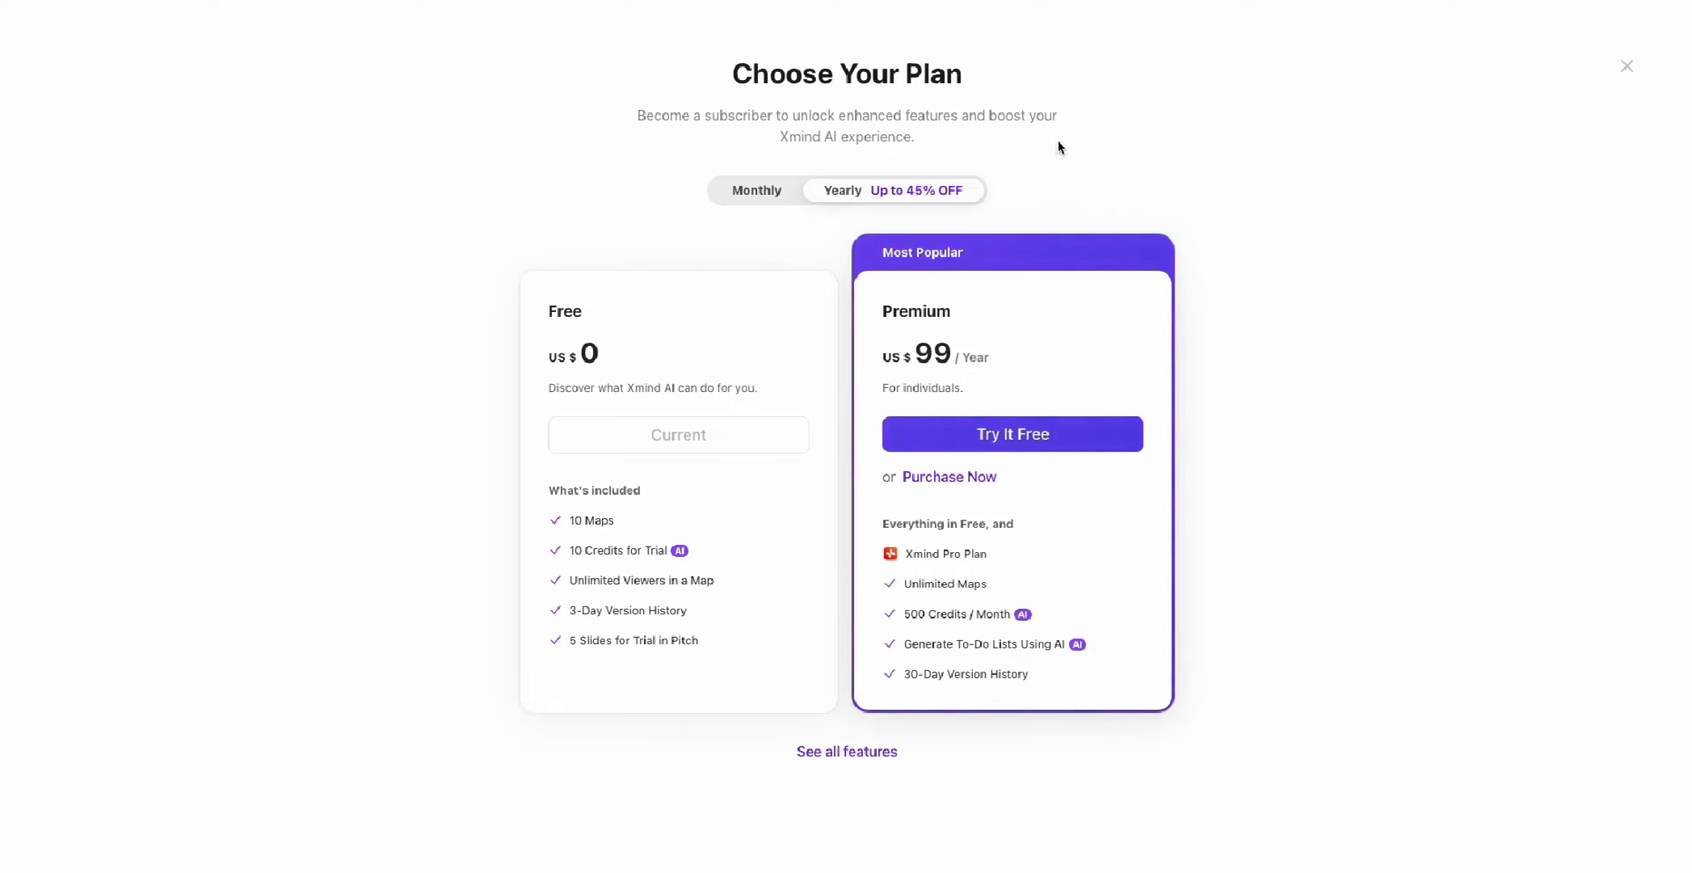
{"action": "left_click", "coordinate": [1629, 69]}
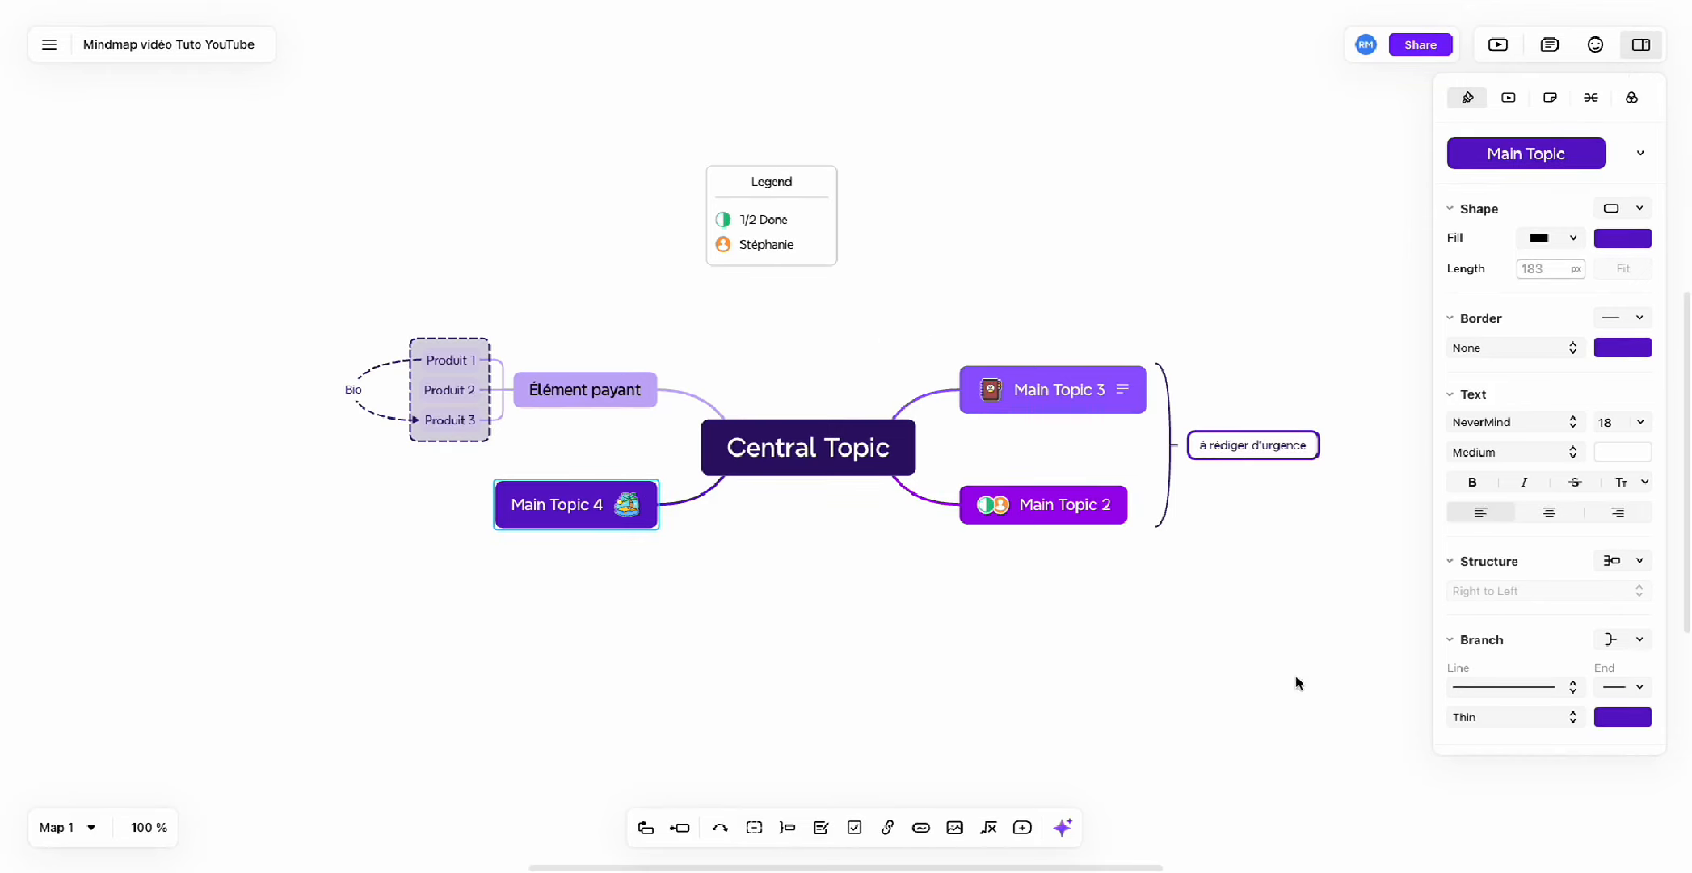
Place a comment on Main Topic 4 with the text "Ca c'est nul".
{"action": "scroll", "coordinate": [1087, 673], "scroll_direction": "down", "scroll_amount": 1}
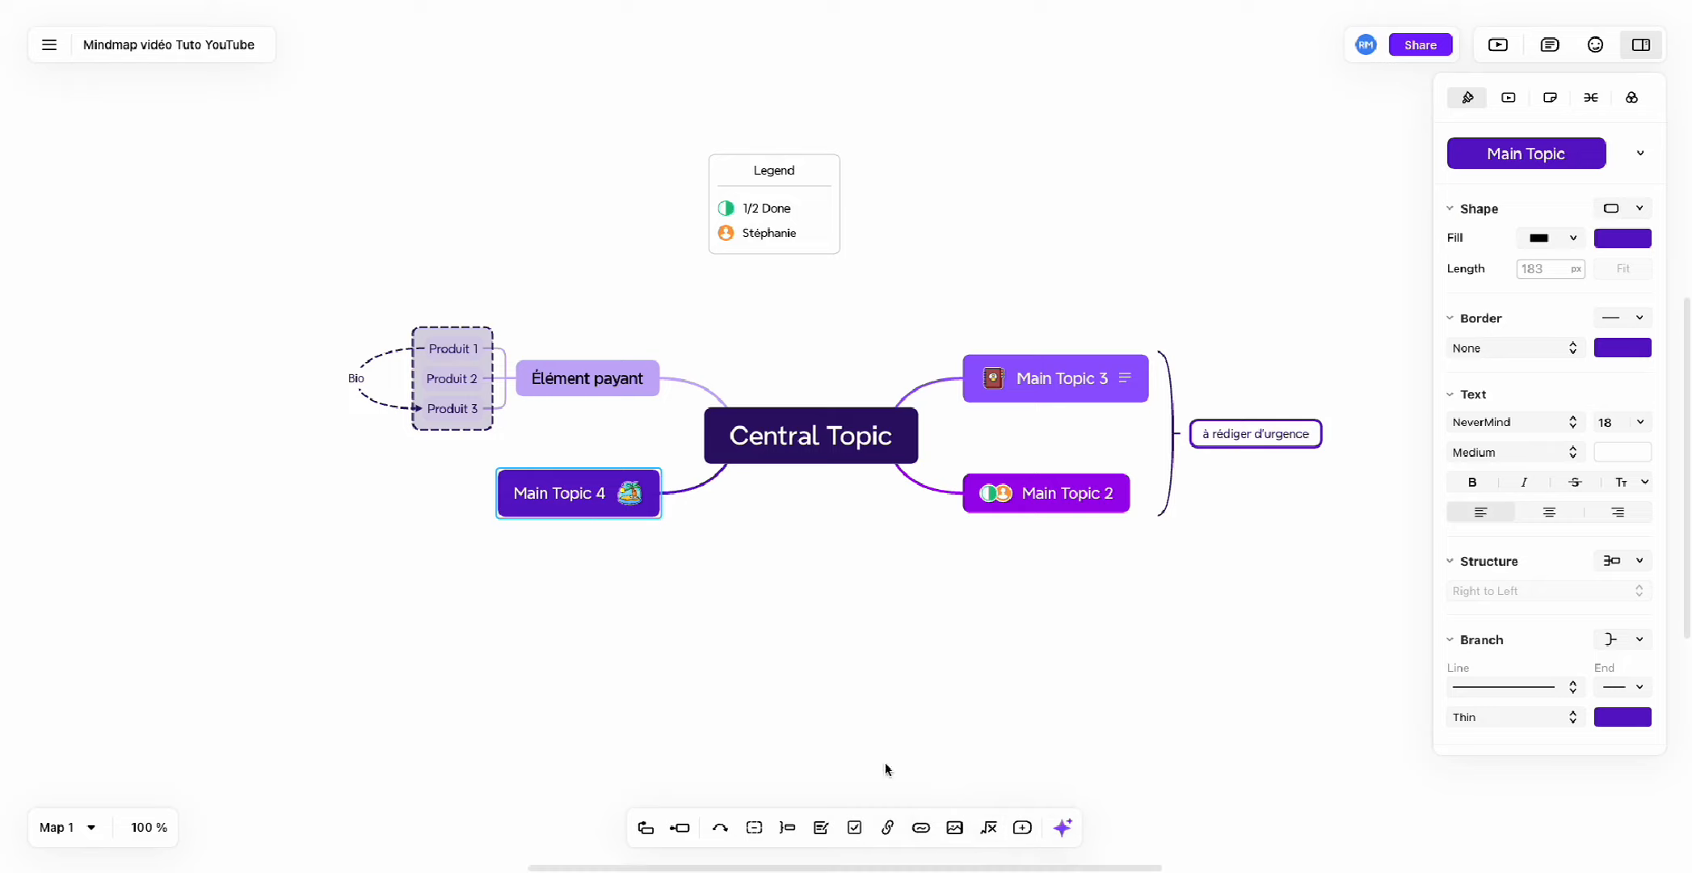
{"action": "left_click", "coordinate": [1023, 827]}
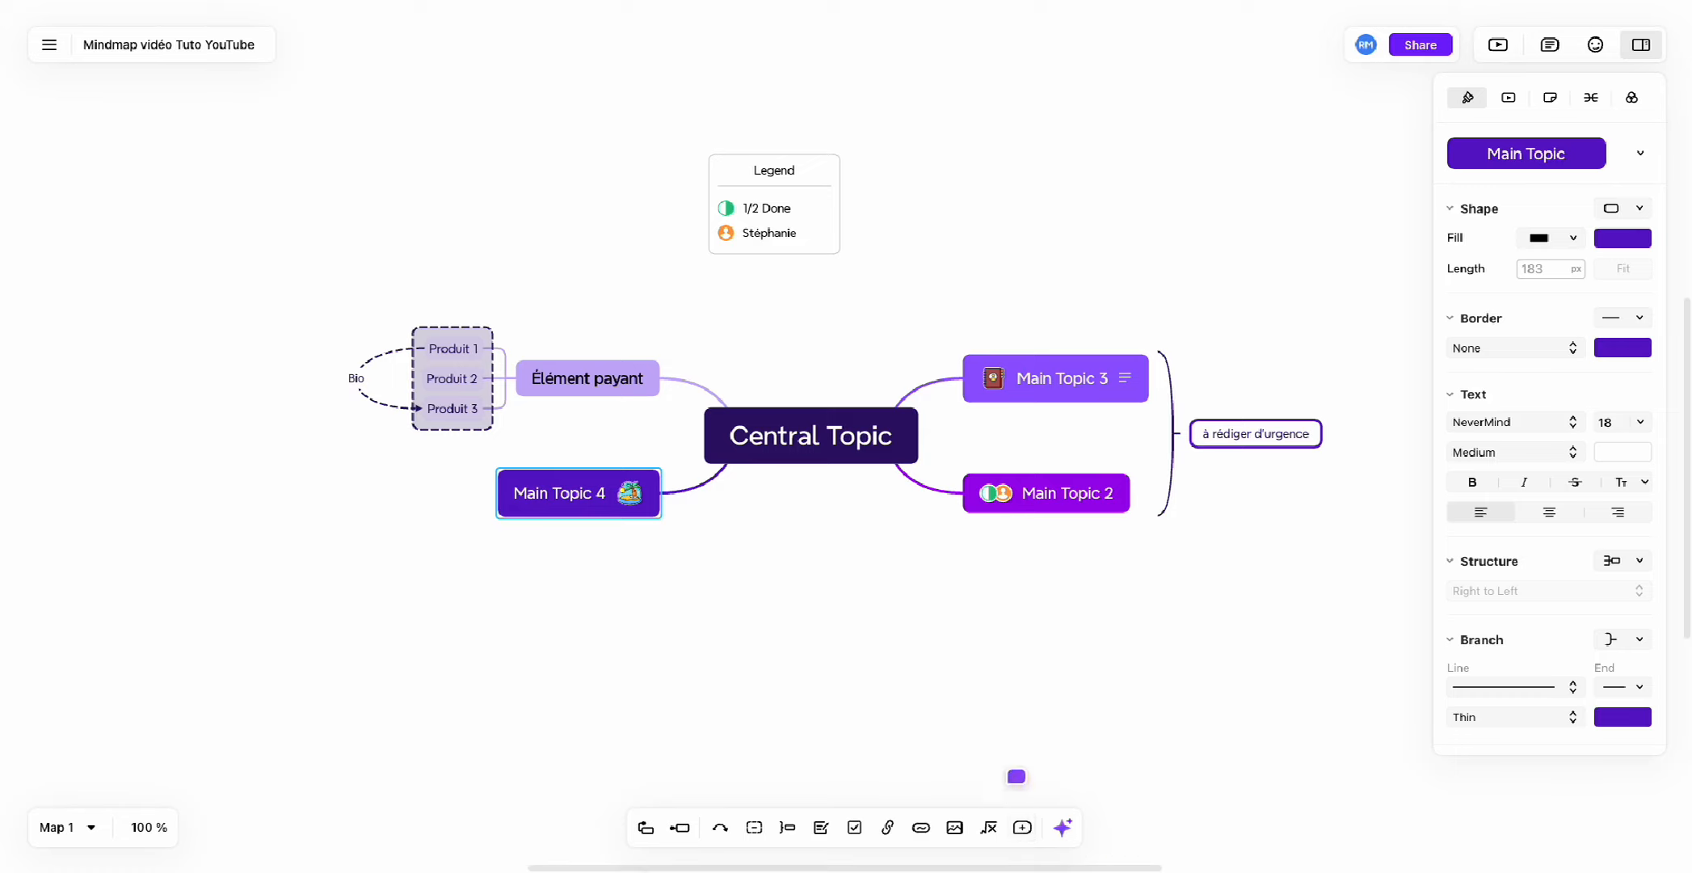
{"action": "left_click", "coordinate": [553, 514]}
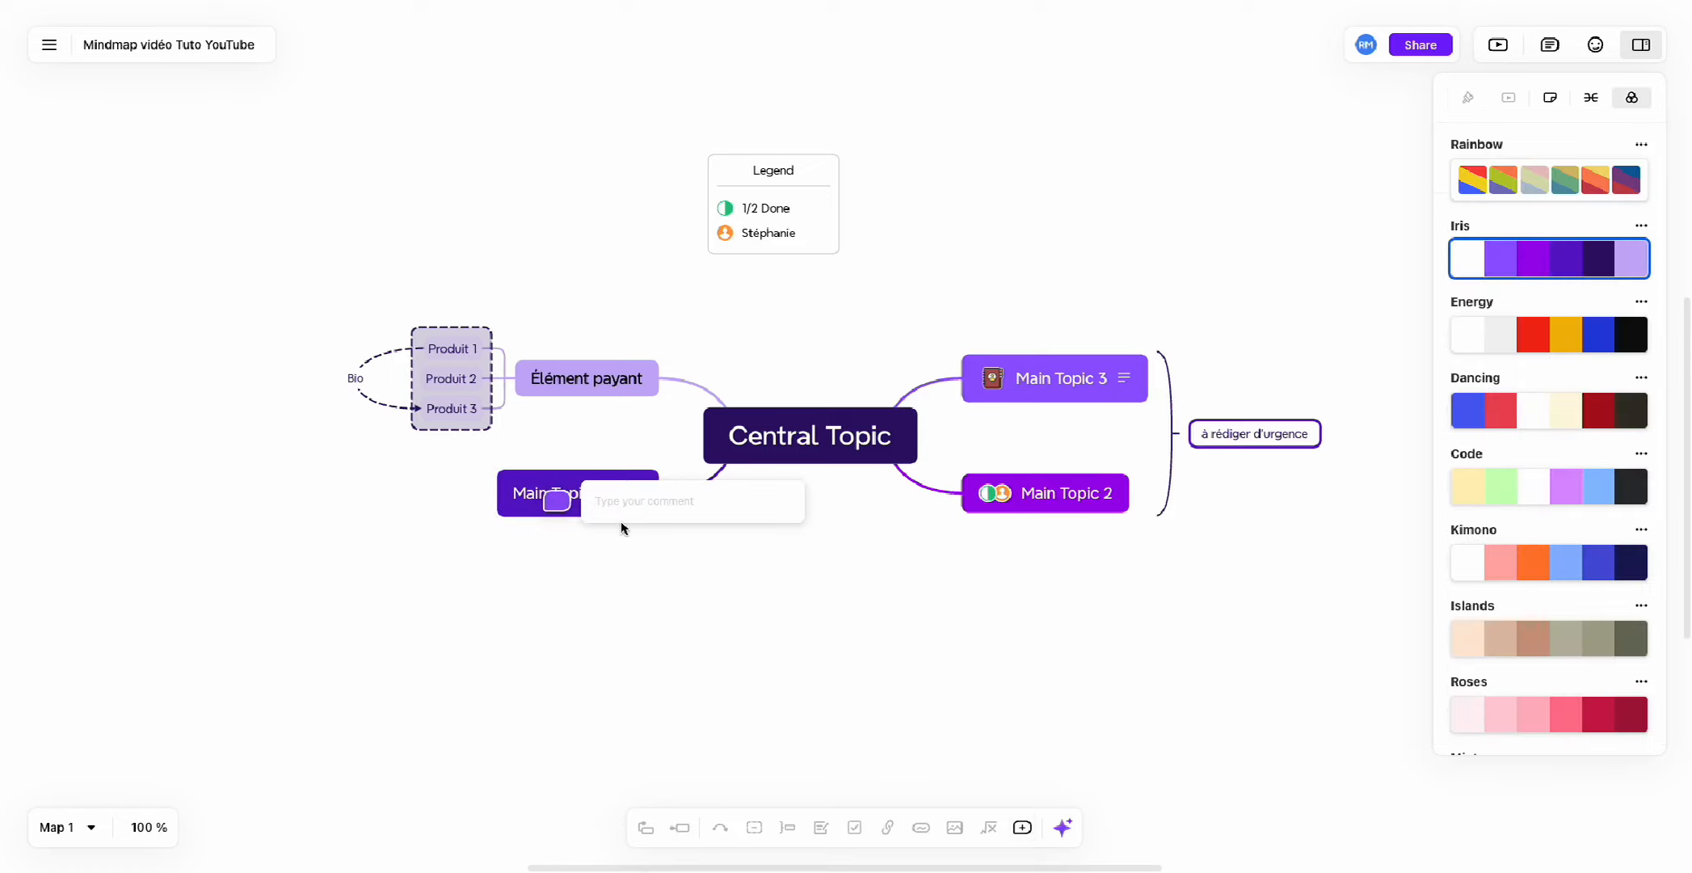
{"action": "type", "text": "ca c'est nul"}
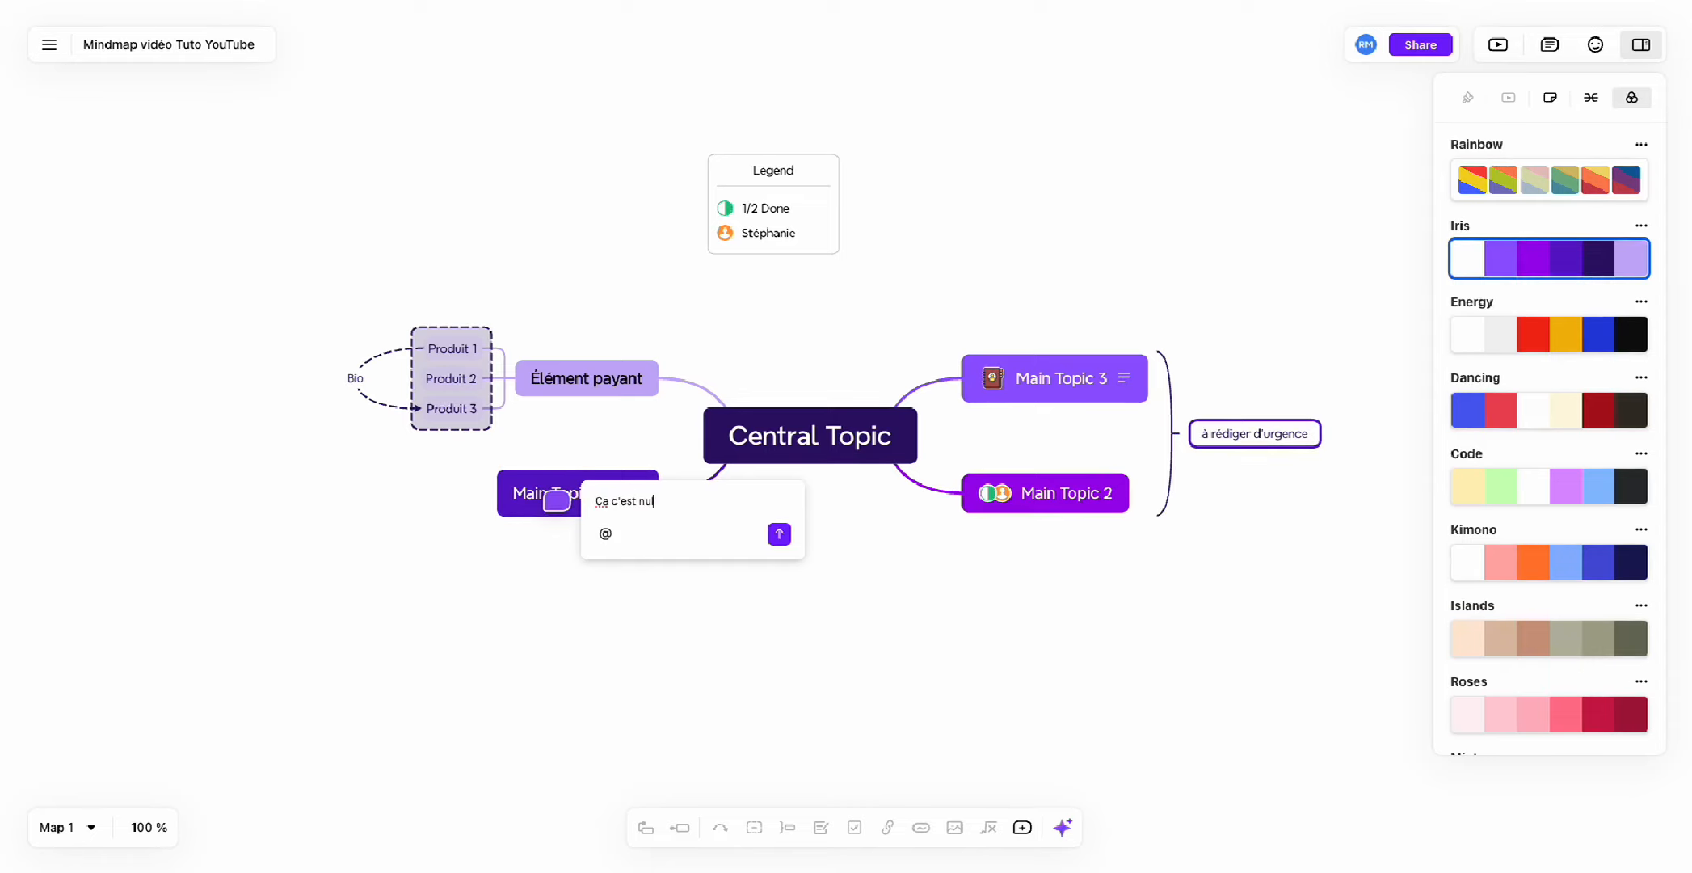
{"action": "left_click", "coordinate": [779, 534]}
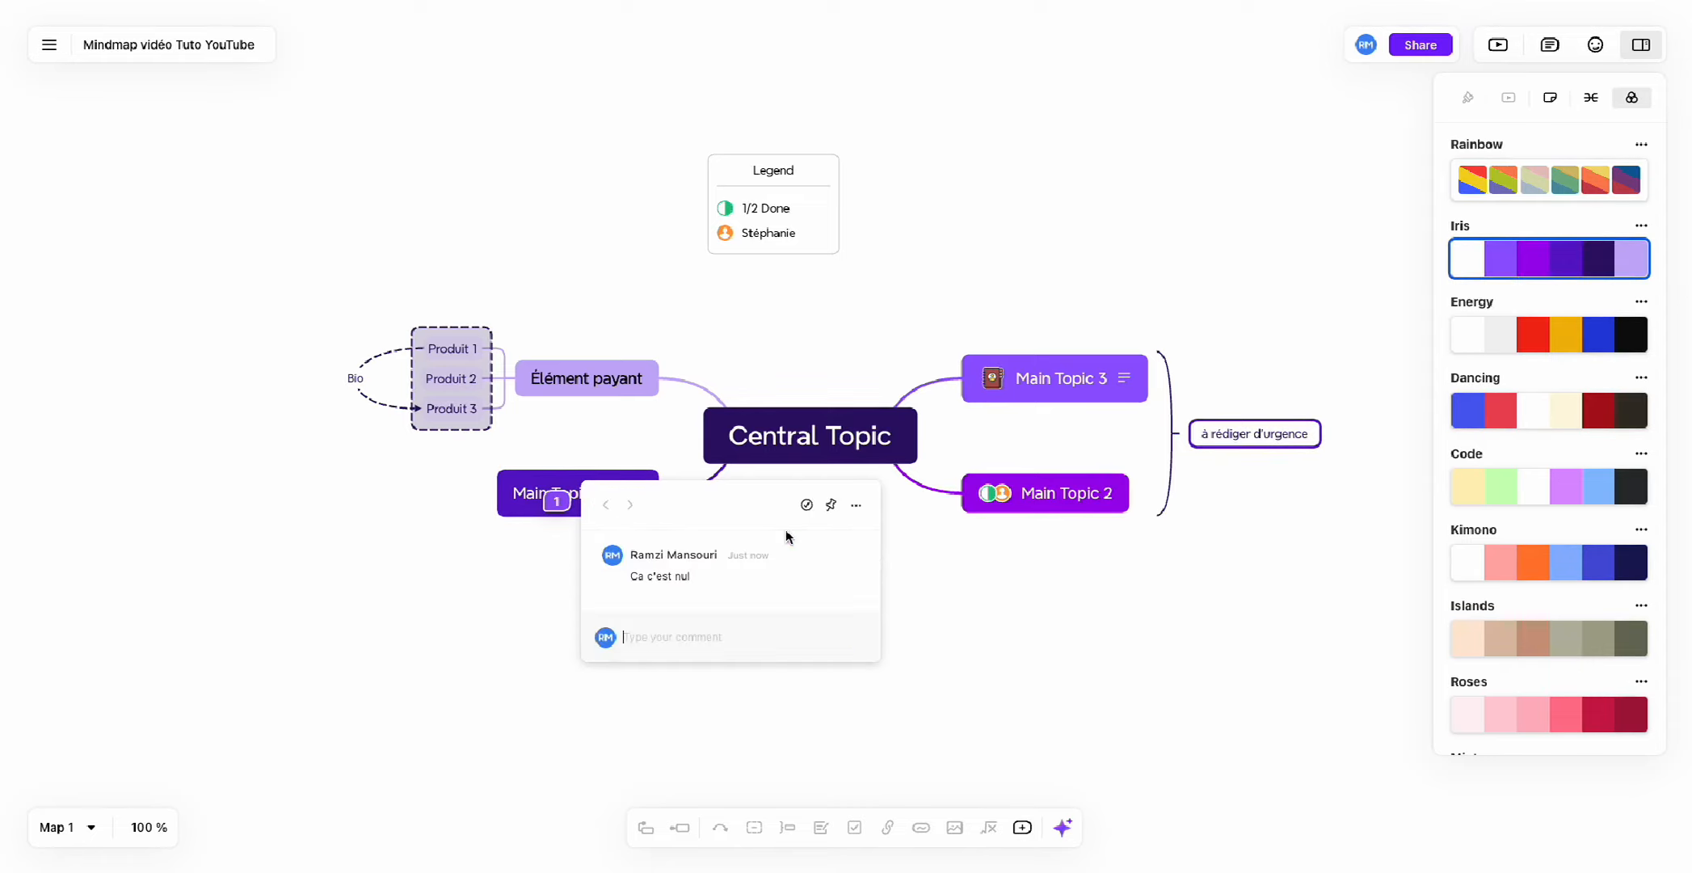
Move the comment marker to the upper-right corner of Main Topic 4 so it no longer covers the title.
{"action": "mouse_move", "coordinate": [556, 508]}
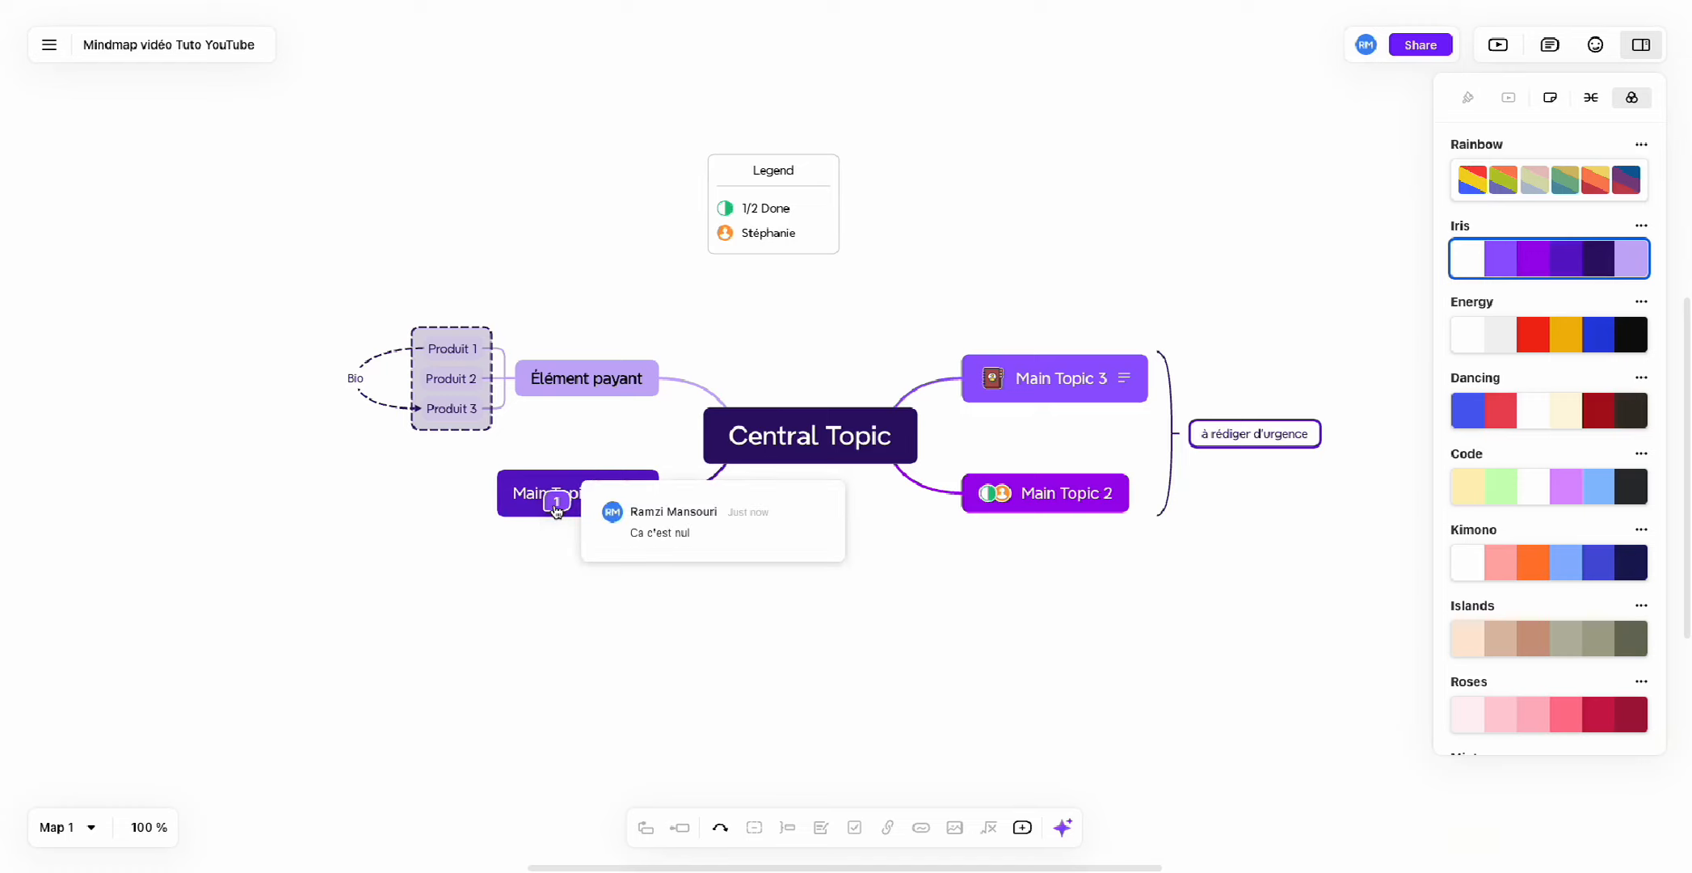
{"action": "left_click_drag", "start_coordinate": [555, 508], "coordinate": [654, 466]}
{"action": "left_click", "coordinate": [557, 510]}
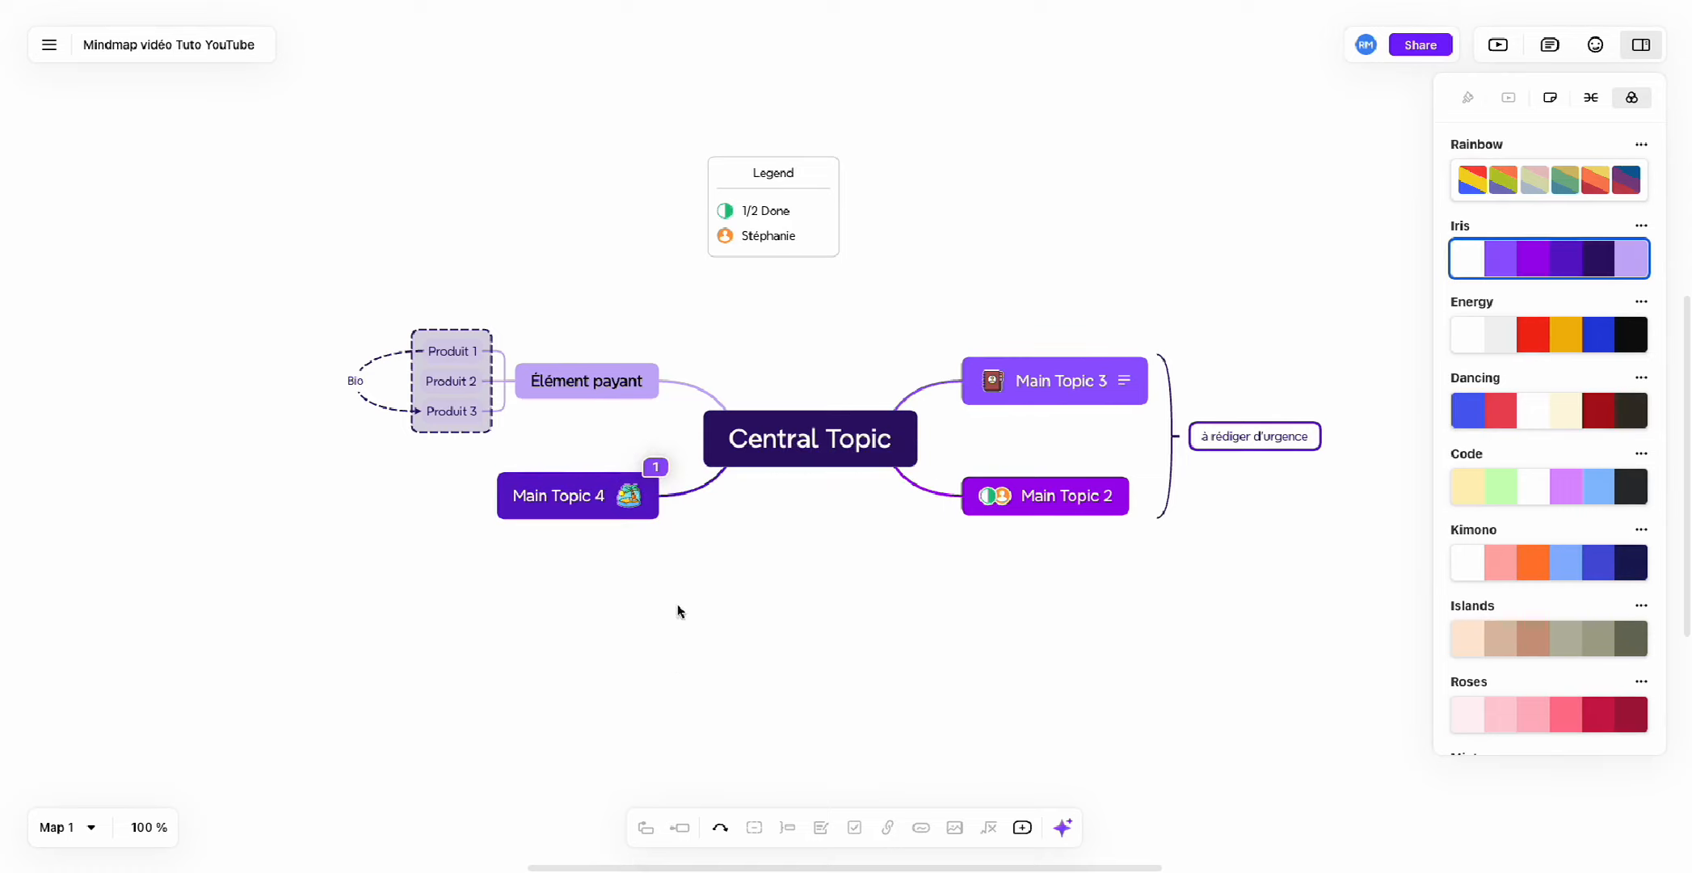
{"action": "mouse_move", "coordinate": [656, 468]}
Attach a hyperlink to mayboutik.com to Main Topic 4.
{"action": "left_click", "coordinate": [559, 491]}
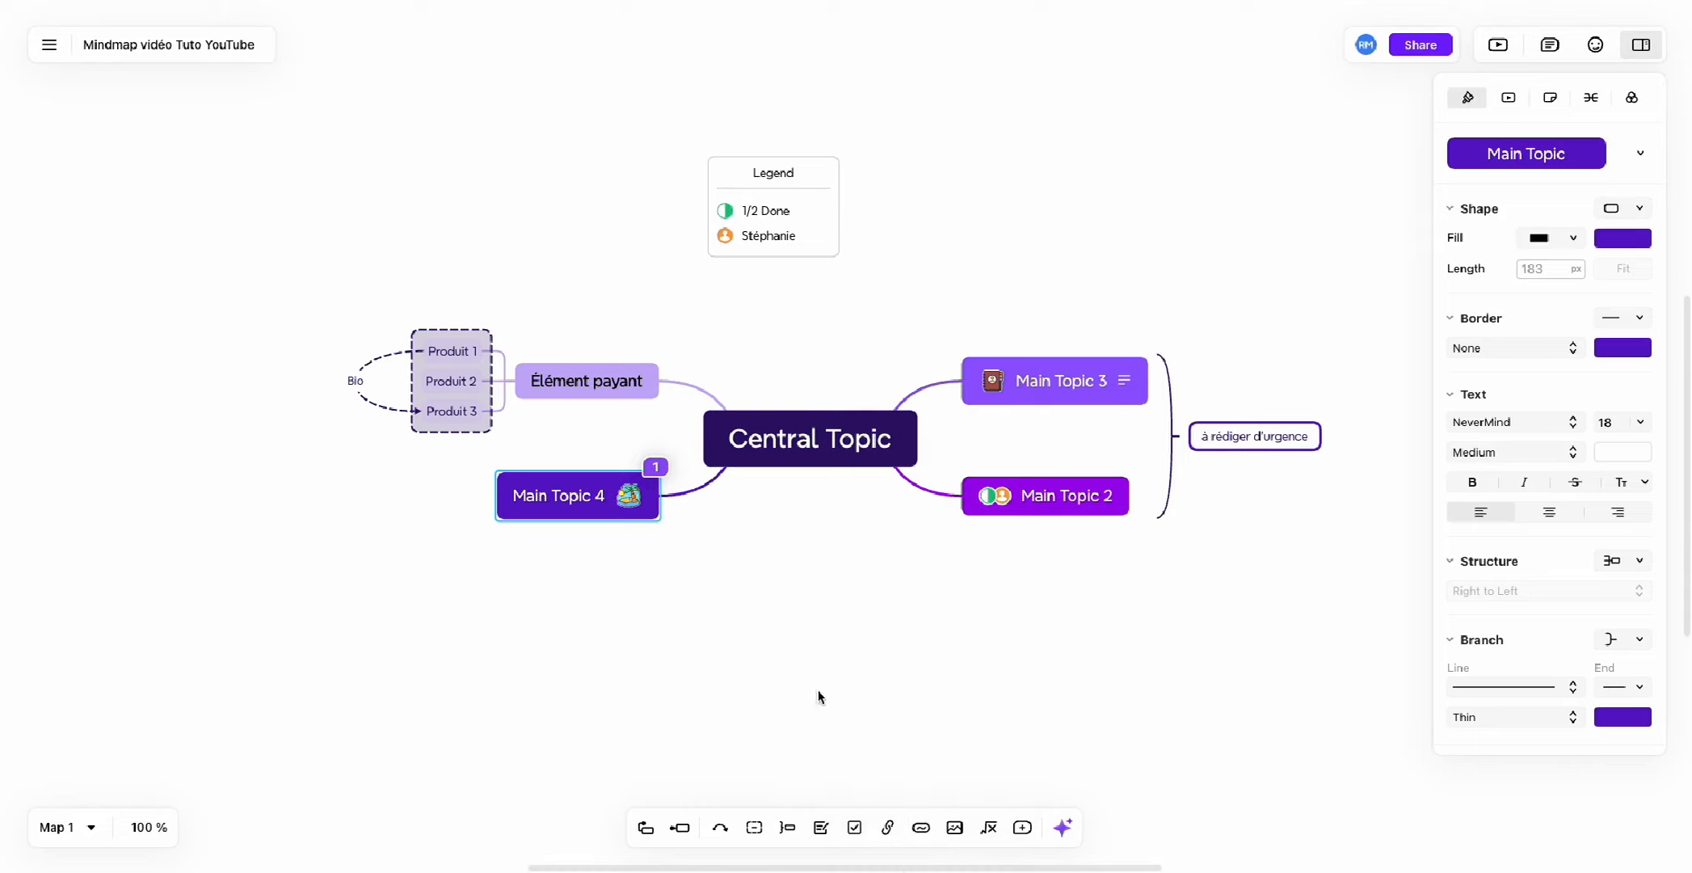
{"action": "left_click", "coordinate": [887, 828]}
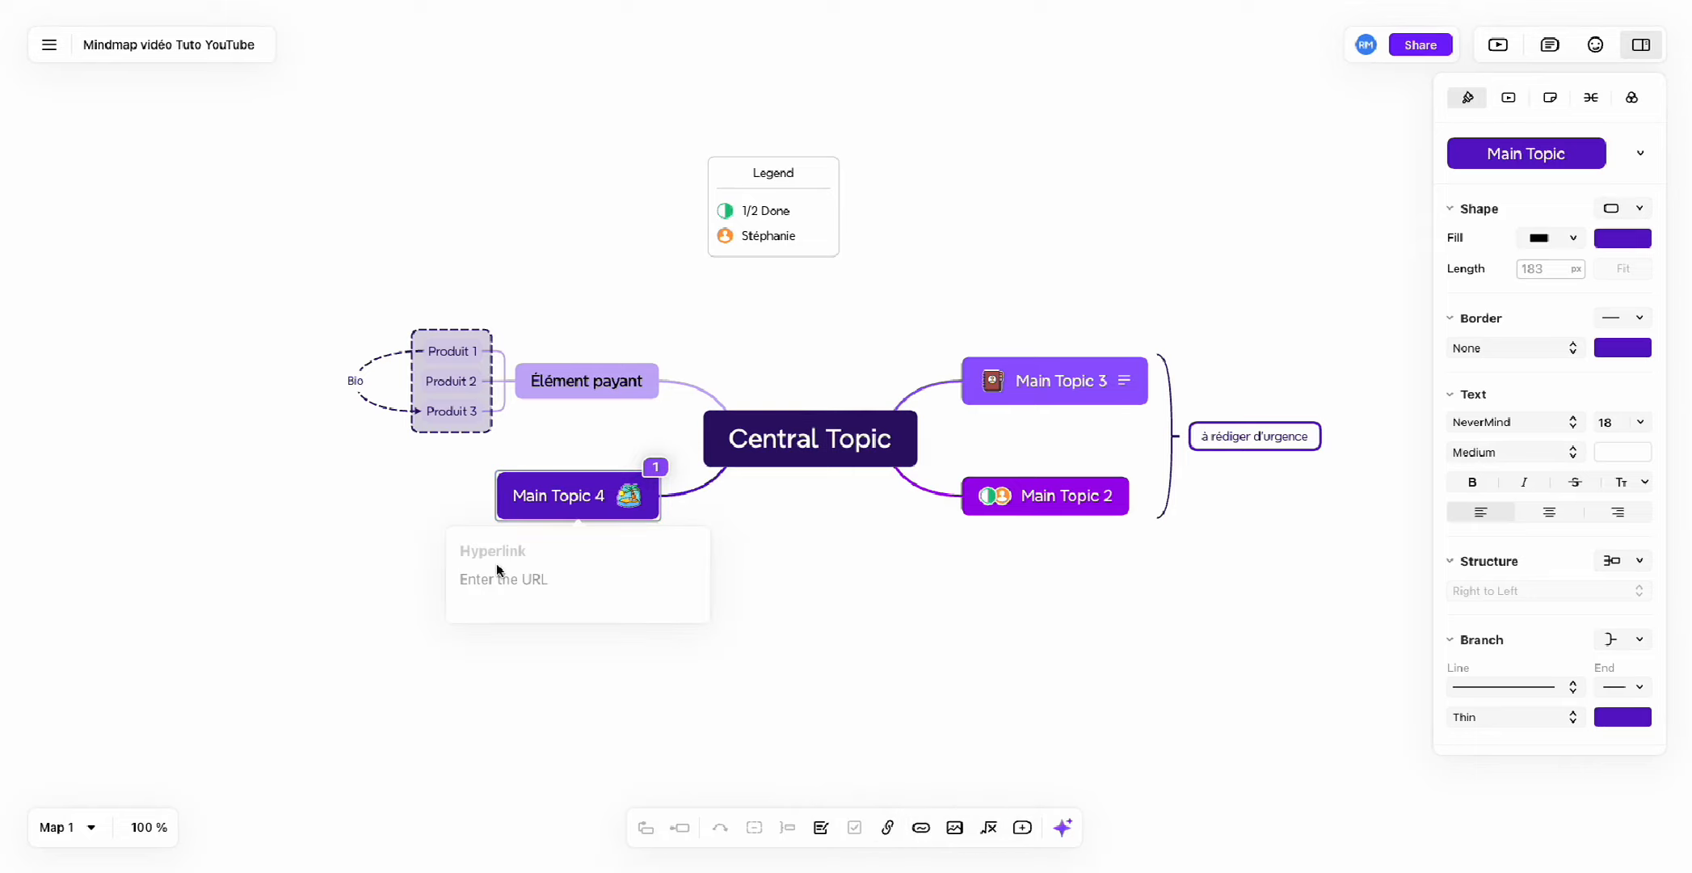
{"action": "type", "text": "mayboutik.com"}
{"action": "key", "text": "Return"}
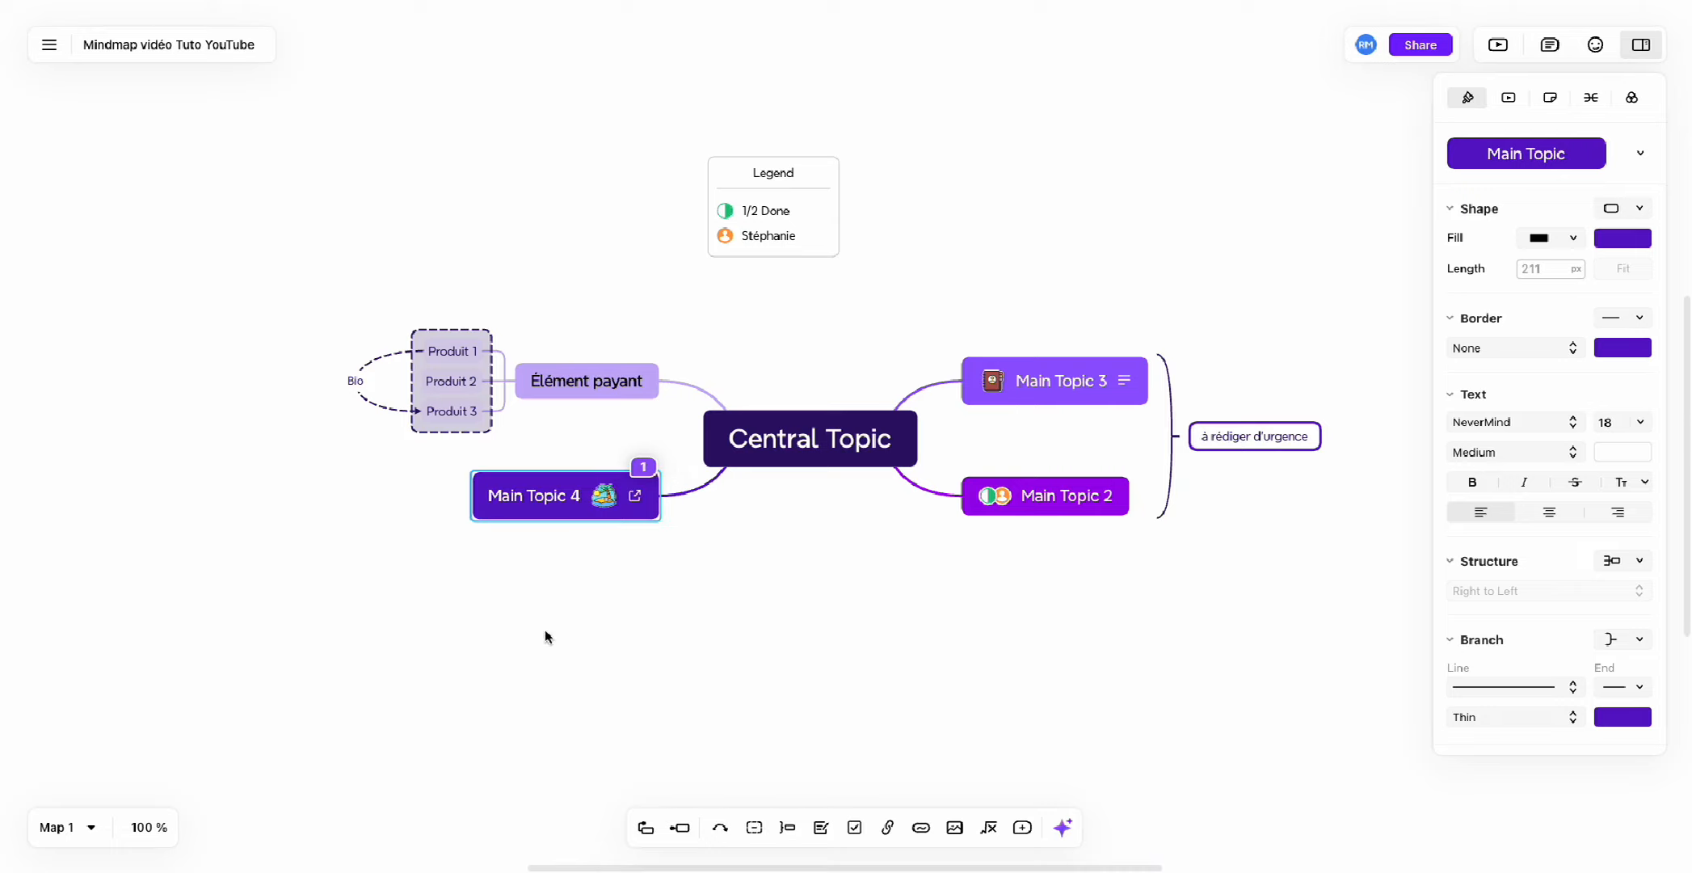
Open the hyperlink on Main Topic 4 to test it.
{"action": "left_click", "coordinate": [575, 668]}
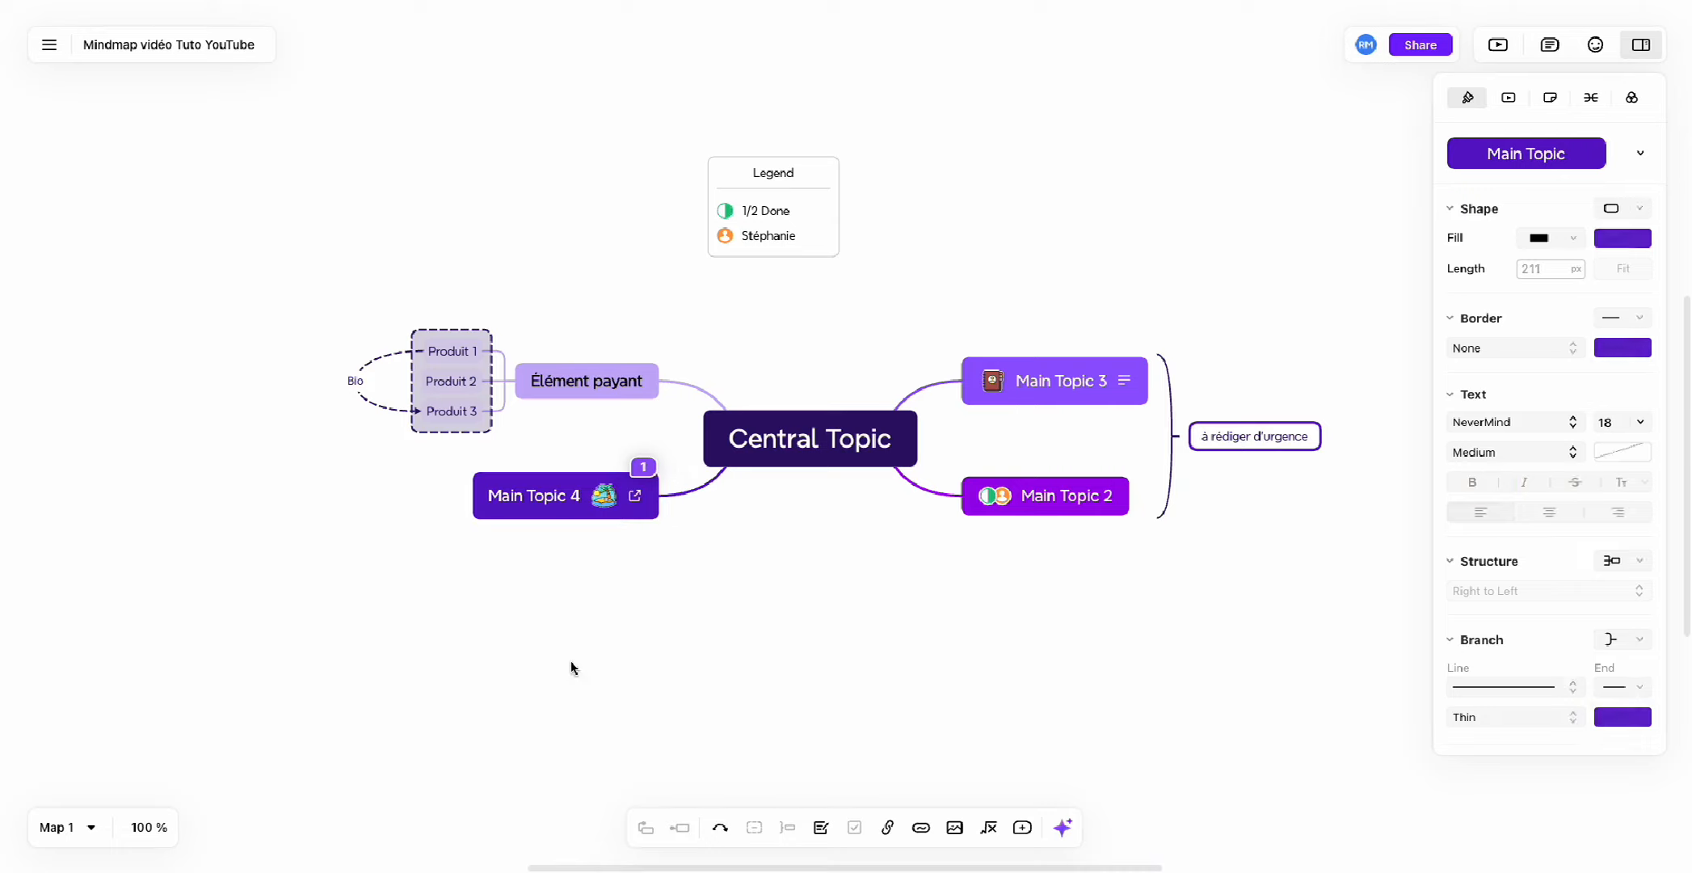
{"action": "left_click", "coordinate": [637, 497]}
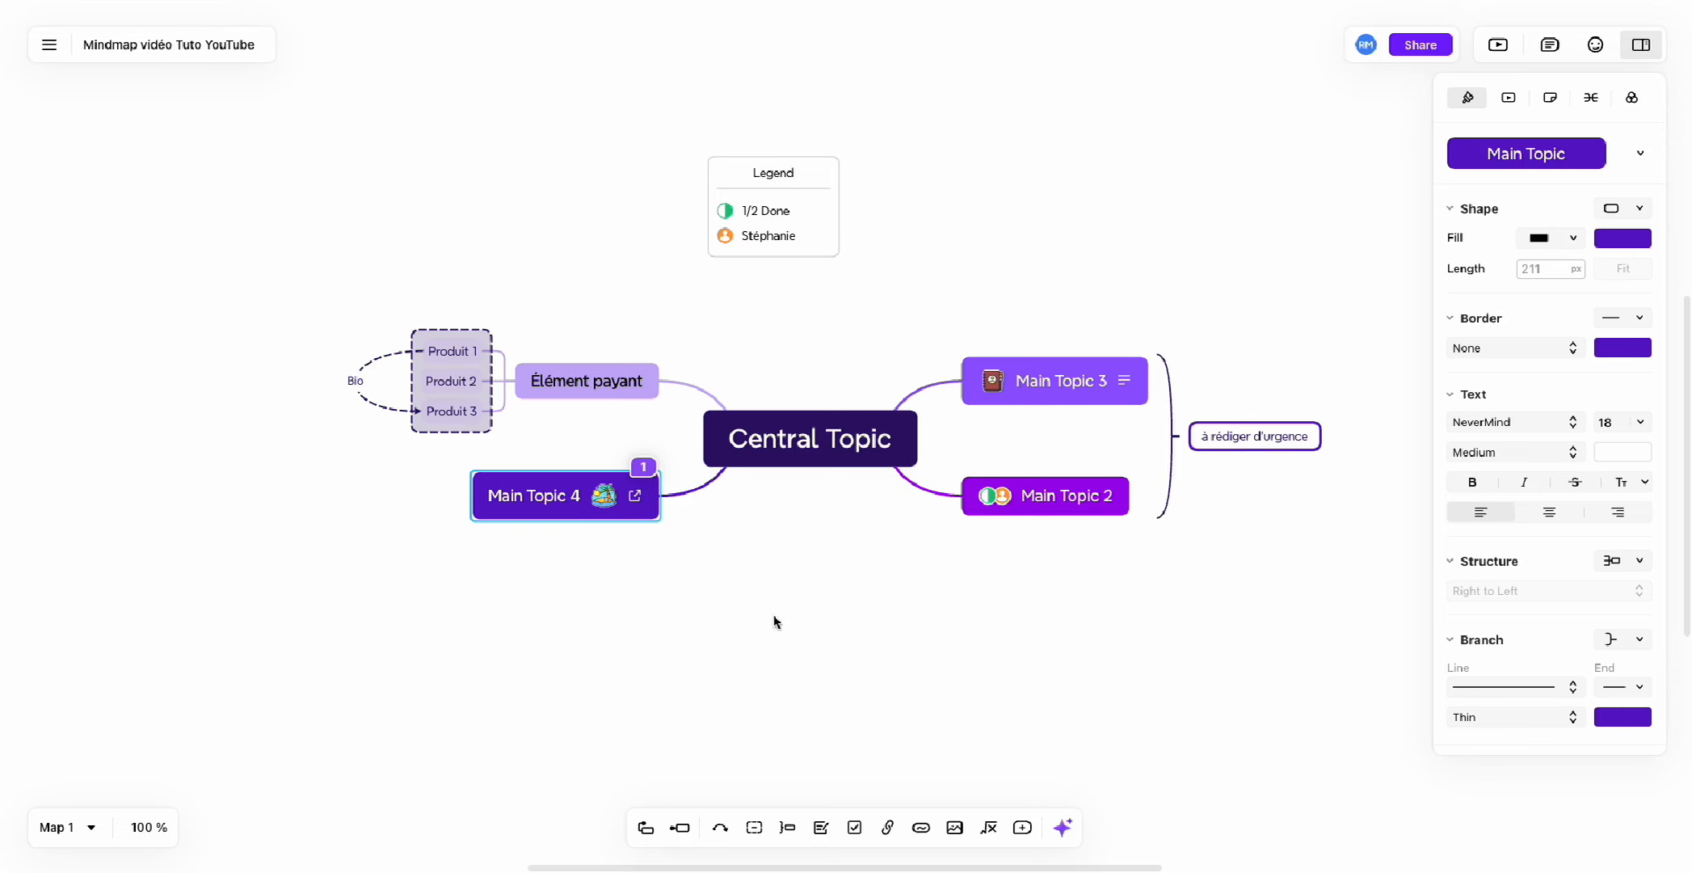
{"action": "left_click", "coordinate": [794, 624]}
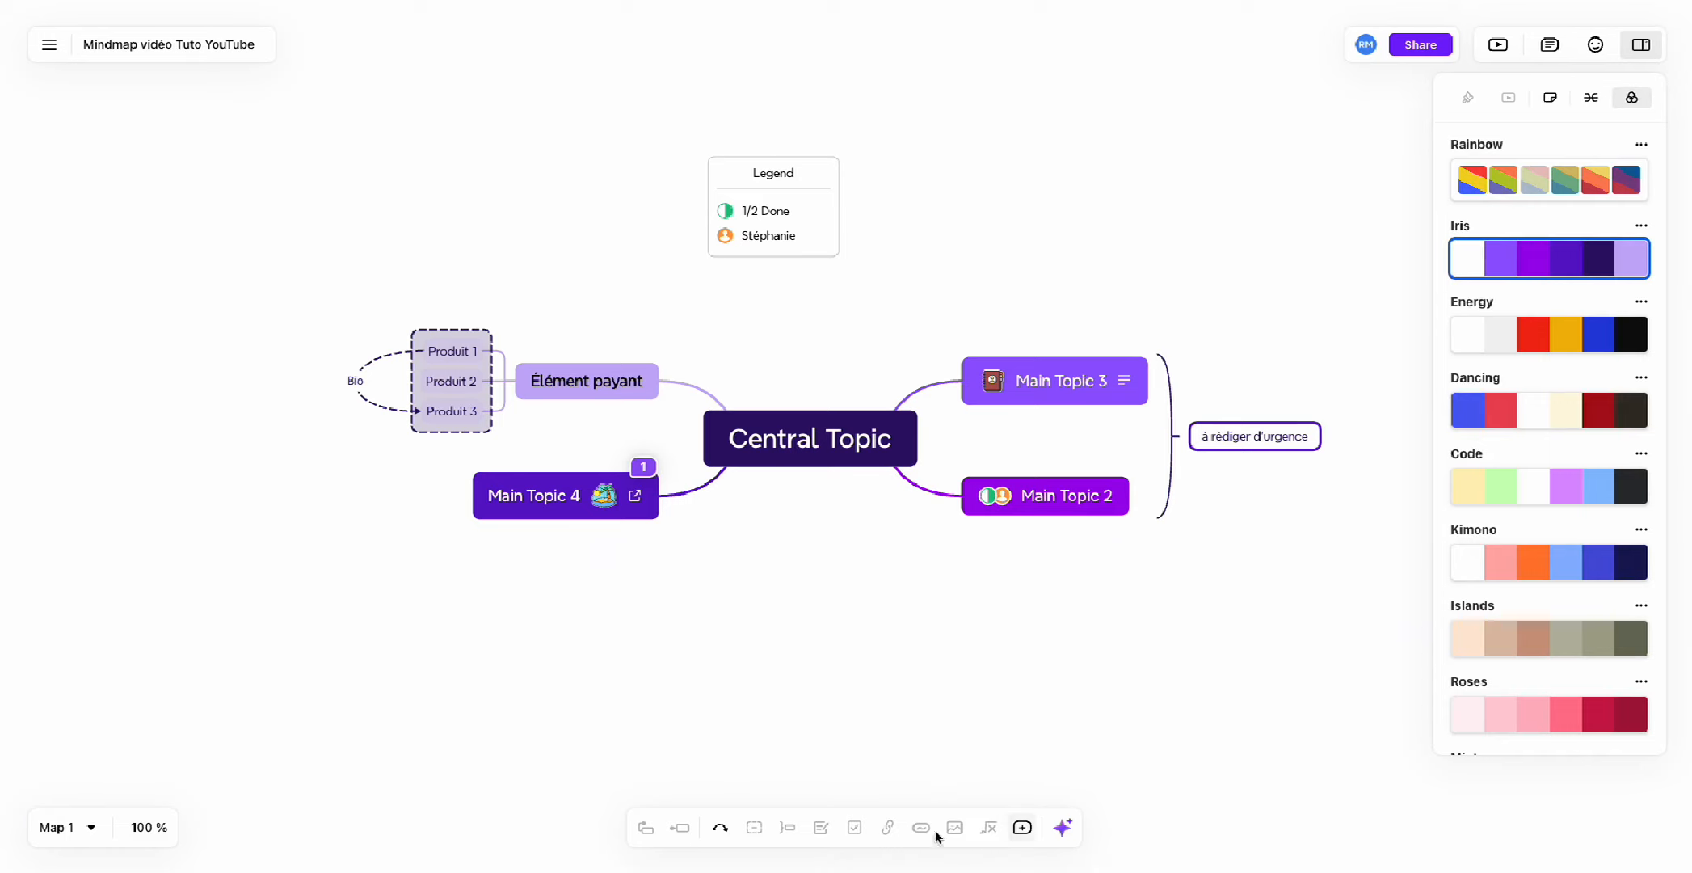
Try to insert an equation in Main Topic 4.
{"action": "left_click", "coordinate": [517, 504]}
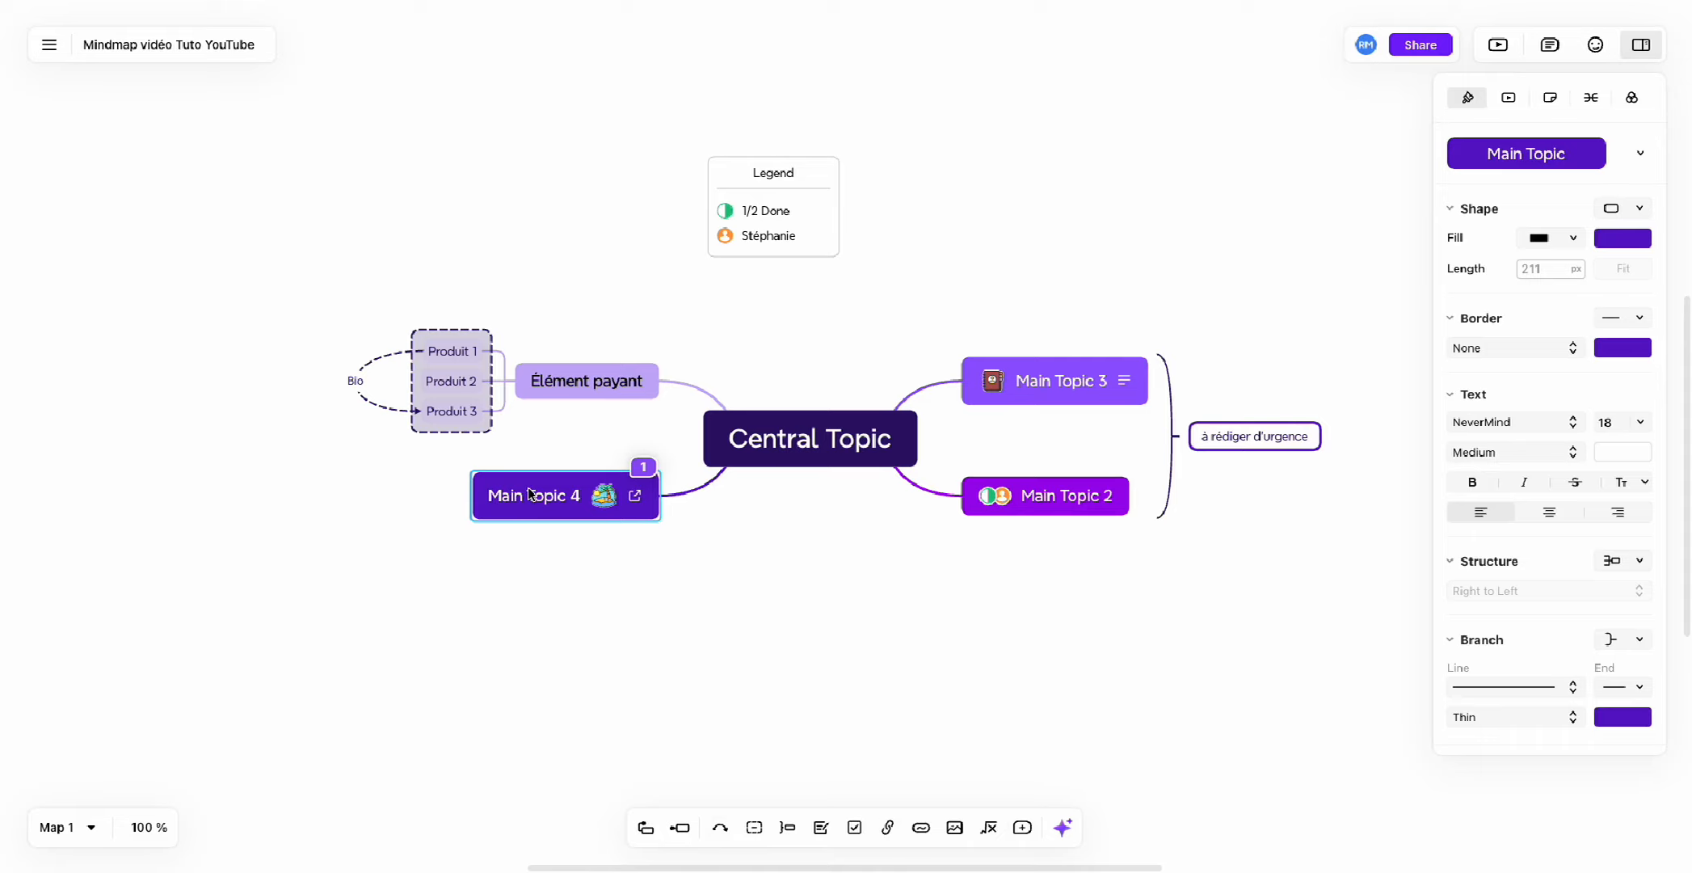
{"action": "left_click", "coordinate": [991, 829]}
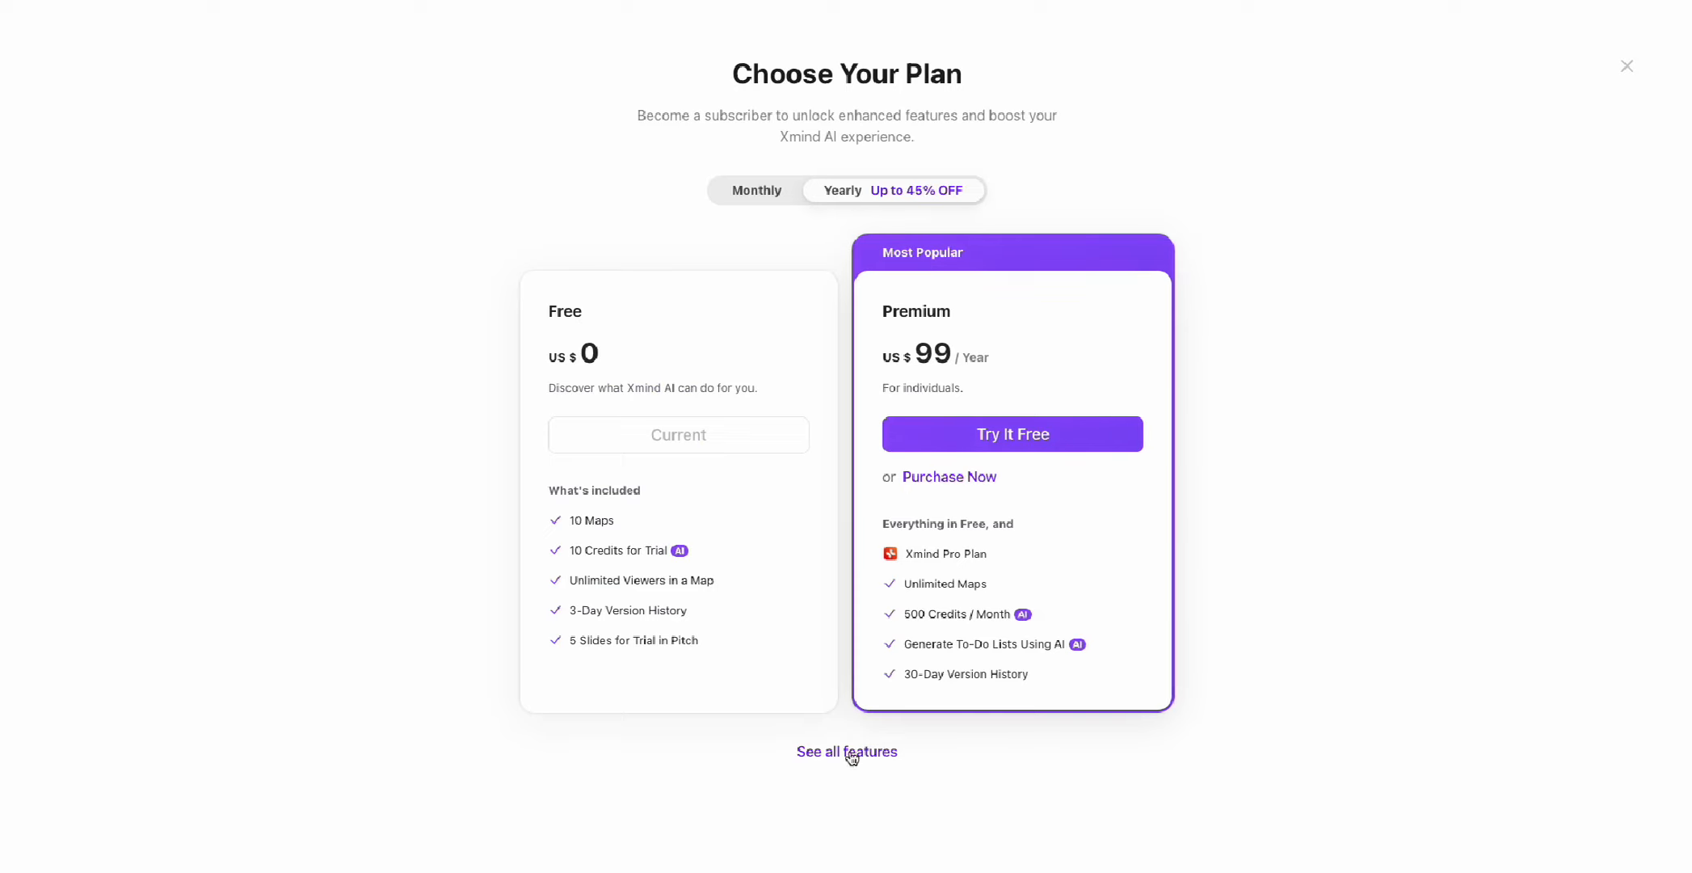
{"action": "left_click", "coordinate": [1621, 68]}
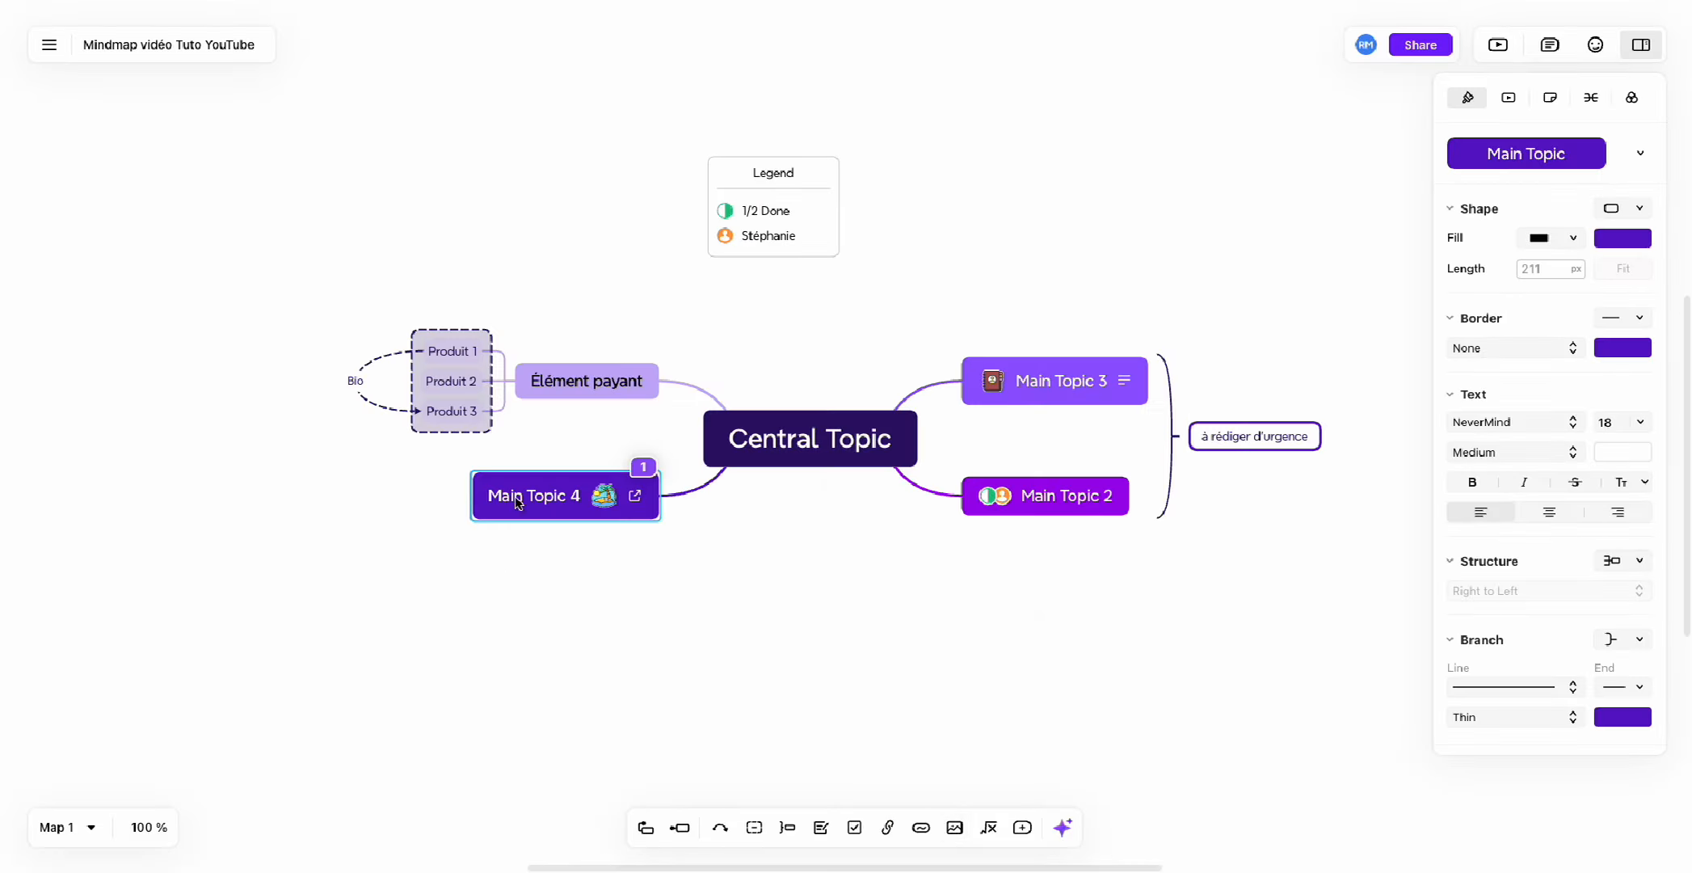
{"action": "left_click", "coordinate": [630, 624]}
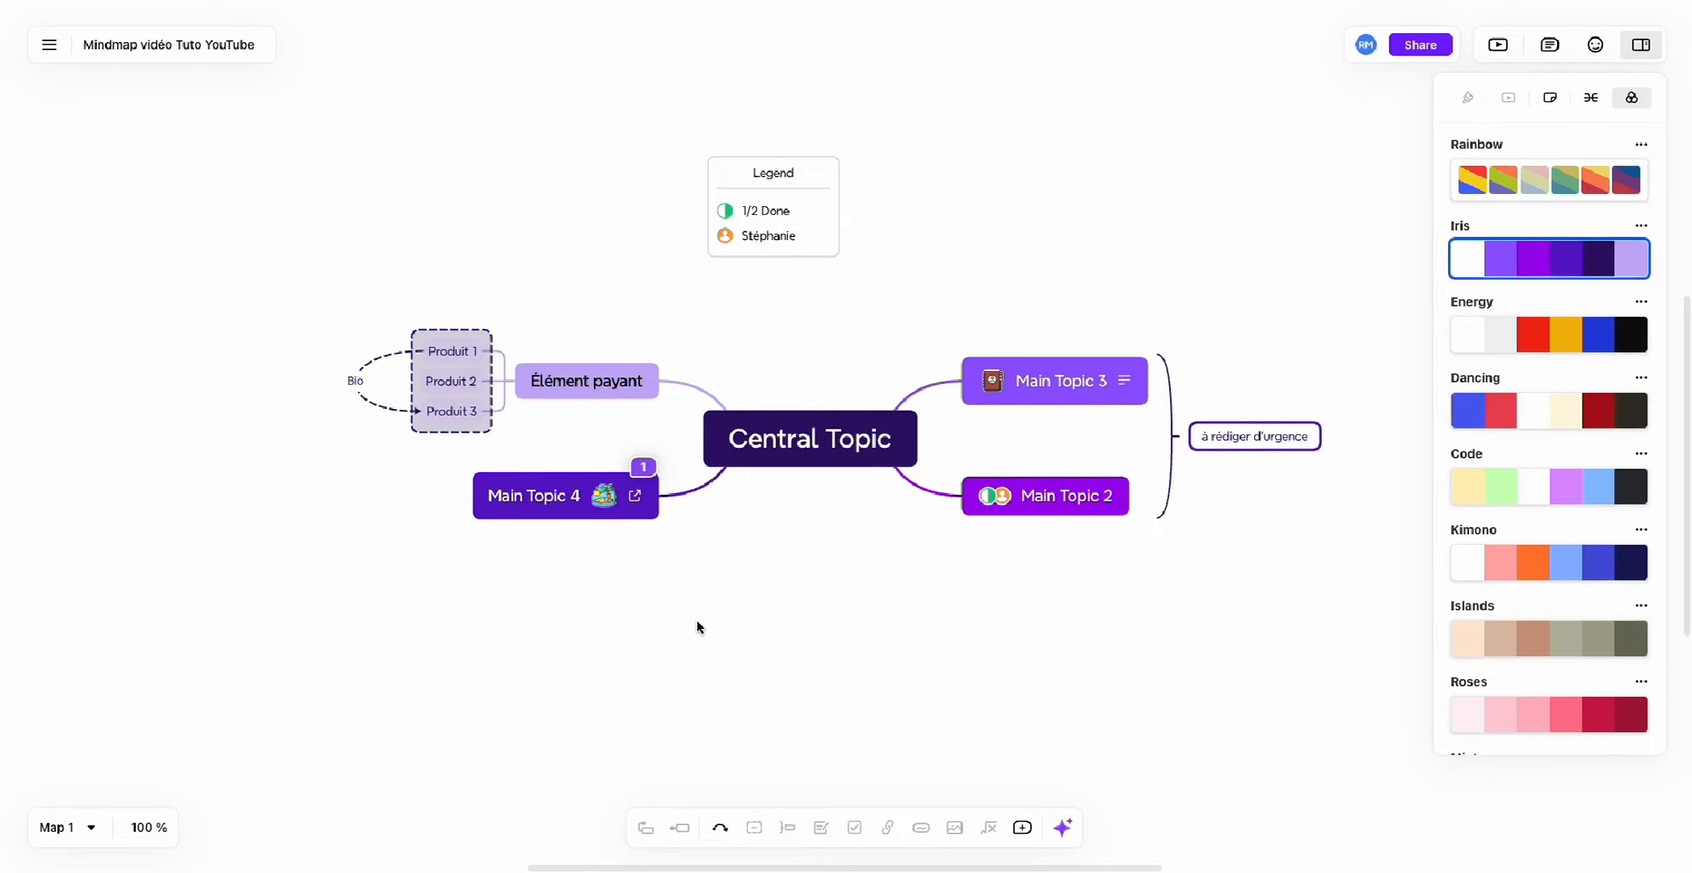
Remove the "Bio" relationship and the boundary around the Produit 1, Produit 2 and Produit 3 subtopics.
{"action": "scroll", "coordinate": [700, 618], "scroll_direction": "right", "scroll_amount": 5}
{"action": "scroll", "coordinate": [701, 611], "scroll_direction": "left", "scroll_amount": 3}
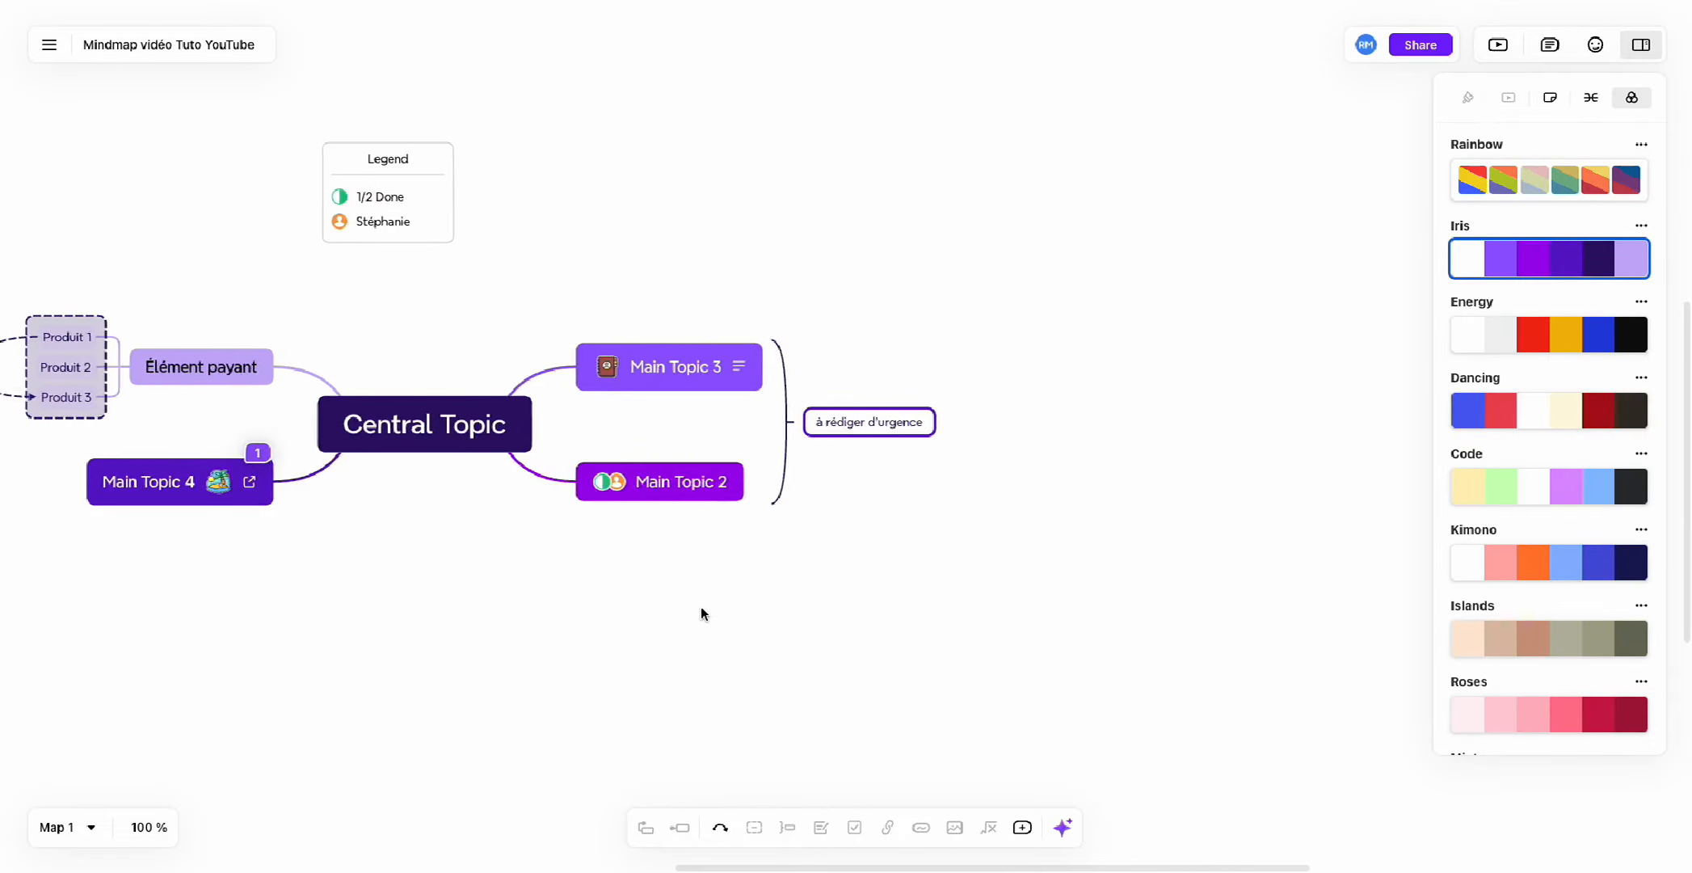
{"action": "scroll", "coordinate": [427, 471], "scroll_direction": "left", "scroll_amount": 6}
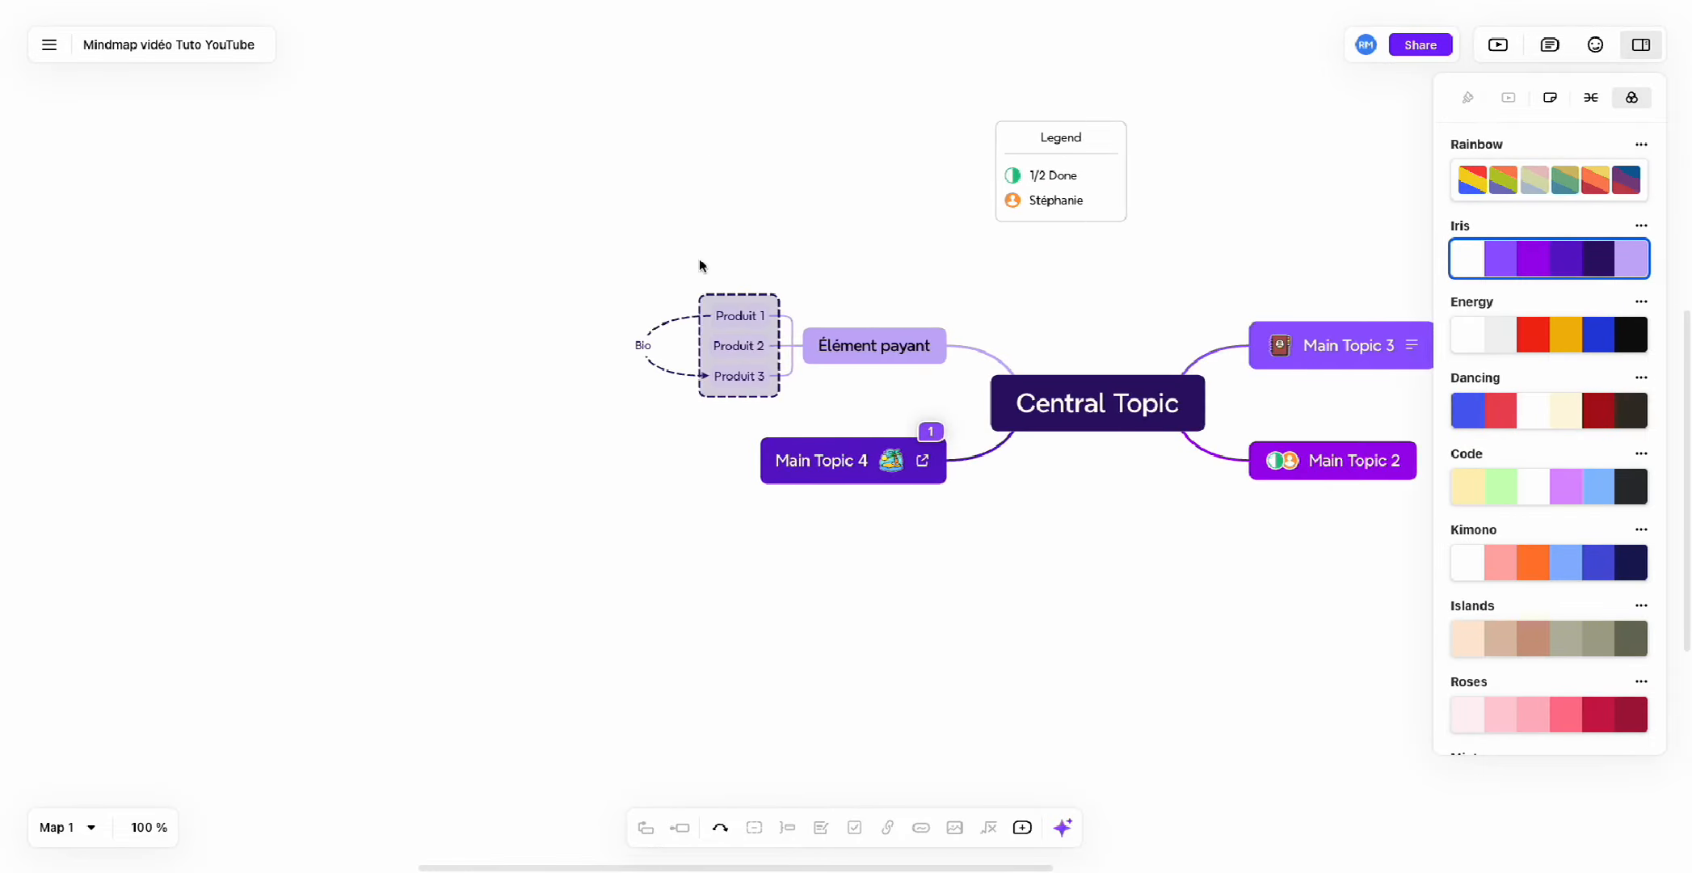
{"action": "left_click", "coordinate": [678, 320]}
{"action": "key", "text": "ctrl+z"}
{"action": "key", "text": "ctrl+z"}
{"action": "key", "text": "ctrl+z"}
{"action": "key", "text": "ctrl+z"}
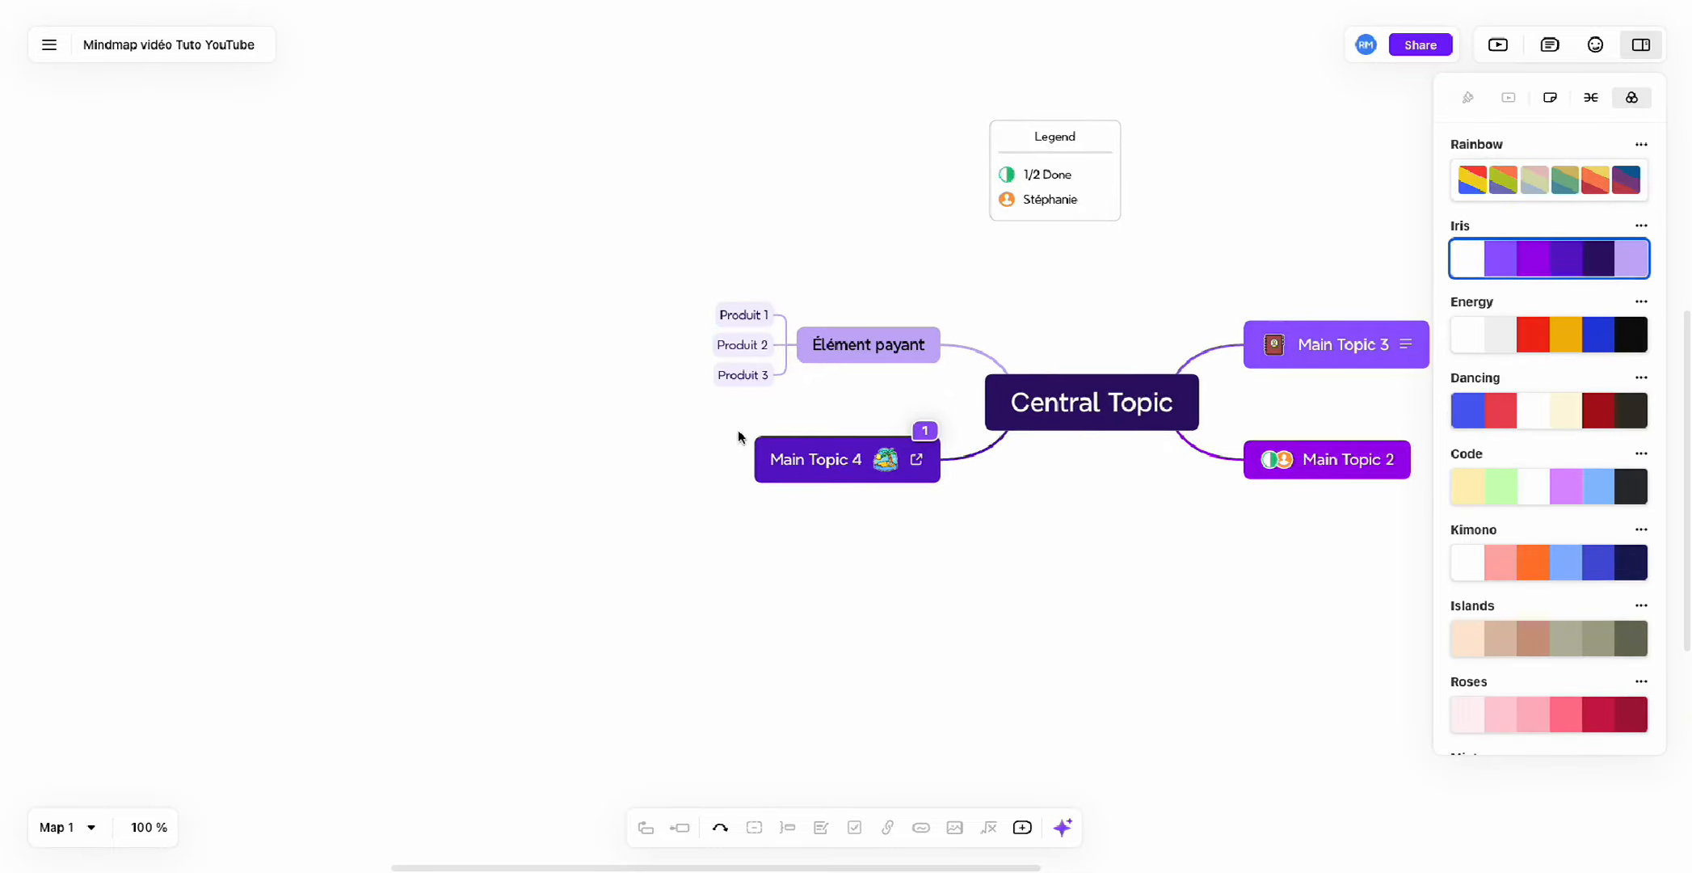
Review the pitch mode display settings of the Élément payant topic, returning to its style options.
{"action": "left_click", "coordinate": [896, 353]}
{"action": "scroll", "coordinate": [935, 453], "scroll_direction": "right", "scroll_amount": 2}
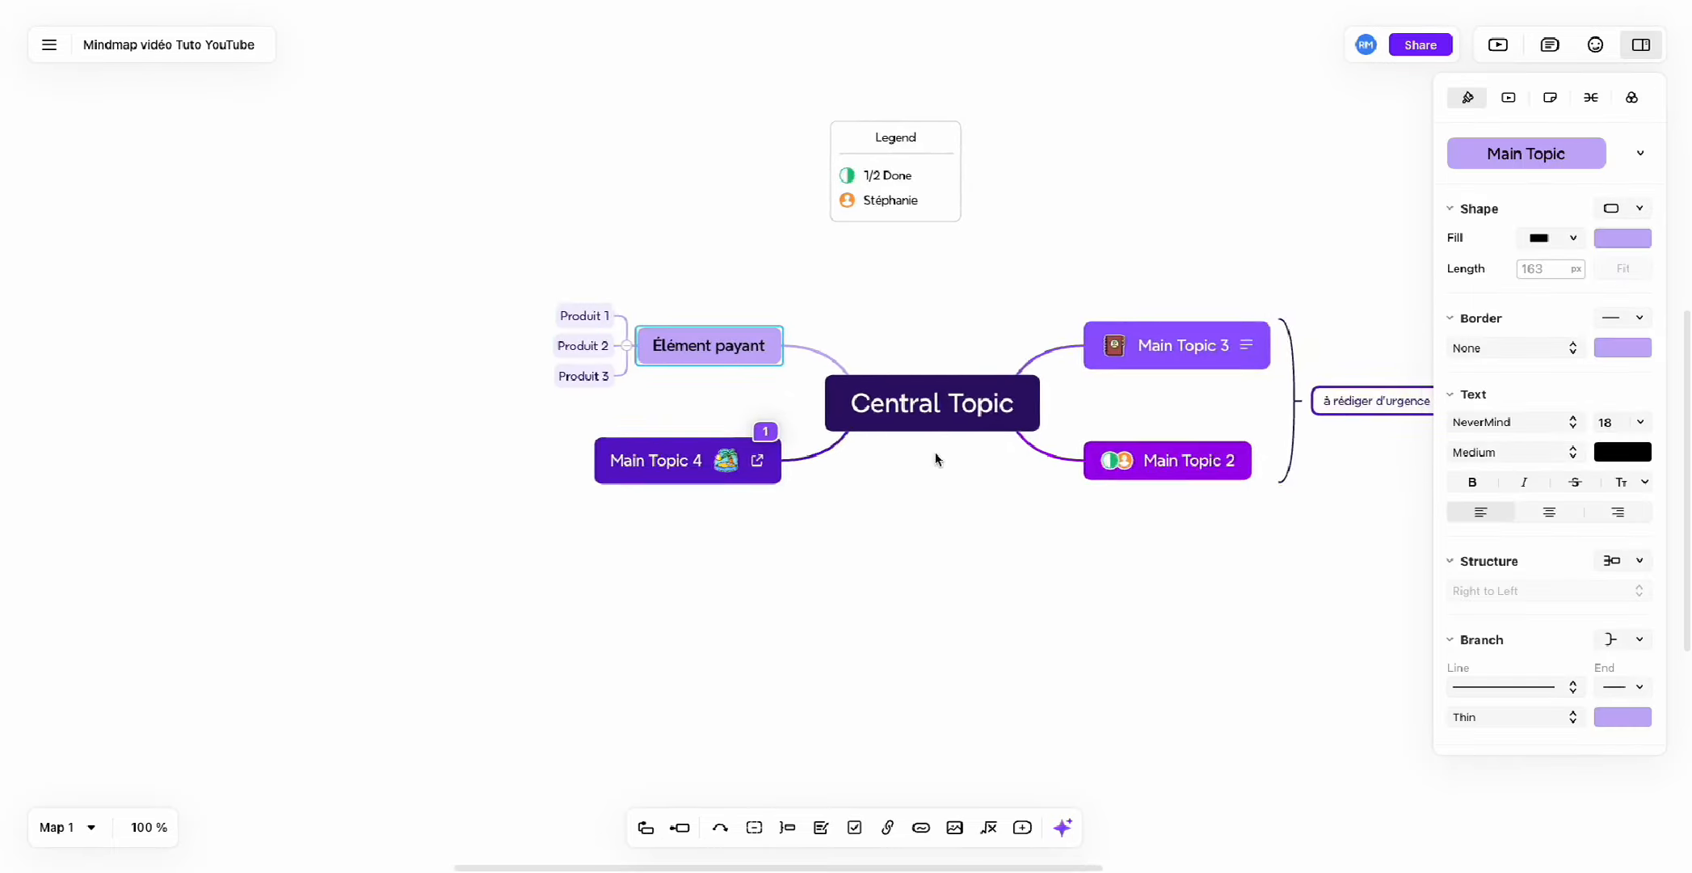
{"action": "scroll", "coordinate": [935, 454], "scroll_direction": "up", "scroll_amount": 1}
{"action": "scroll", "coordinate": [793, 380], "scroll_direction": "right", "scroll_amount": 2}
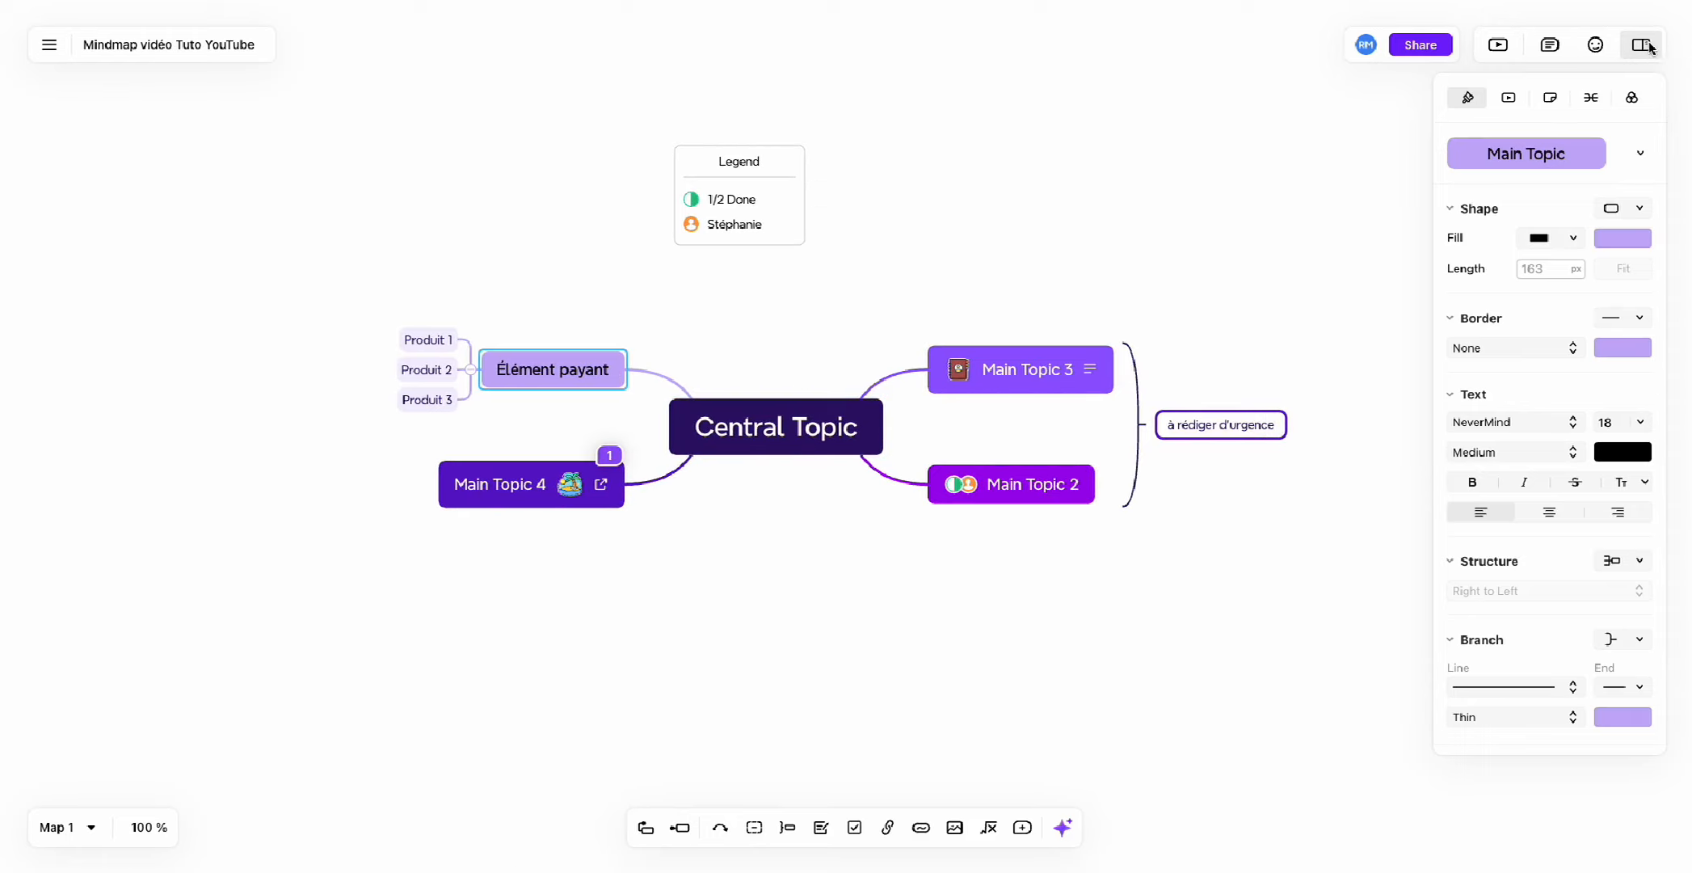
{"action": "left_click", "coordinate": [1508, 98]}
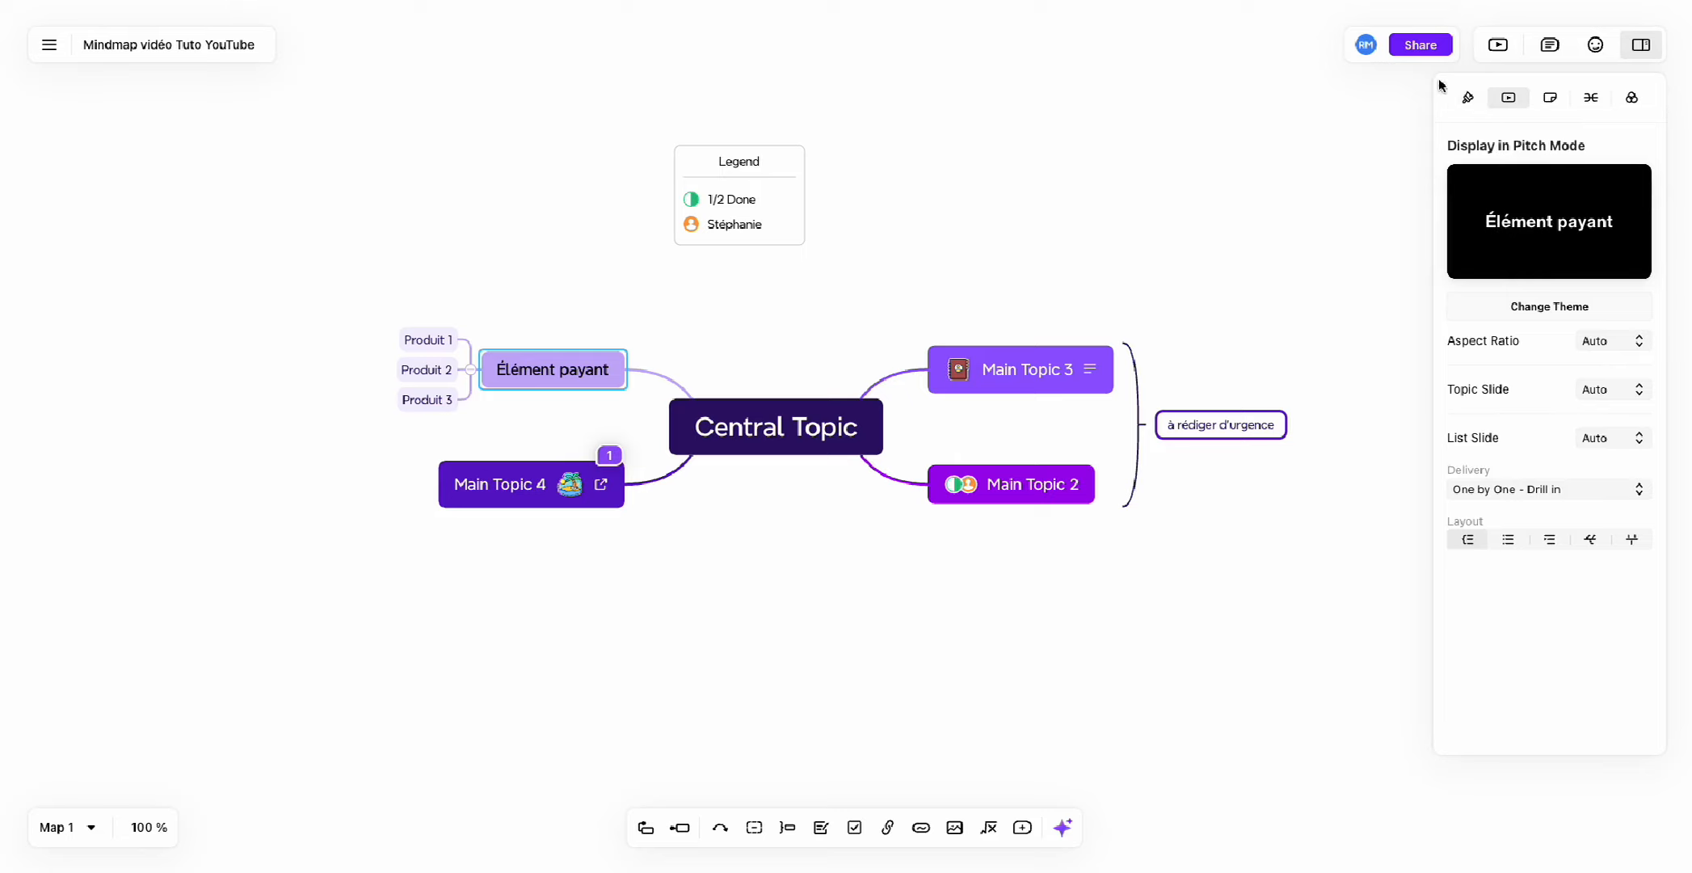
{"action": "left_click", "coordinate": [1469, 99]}
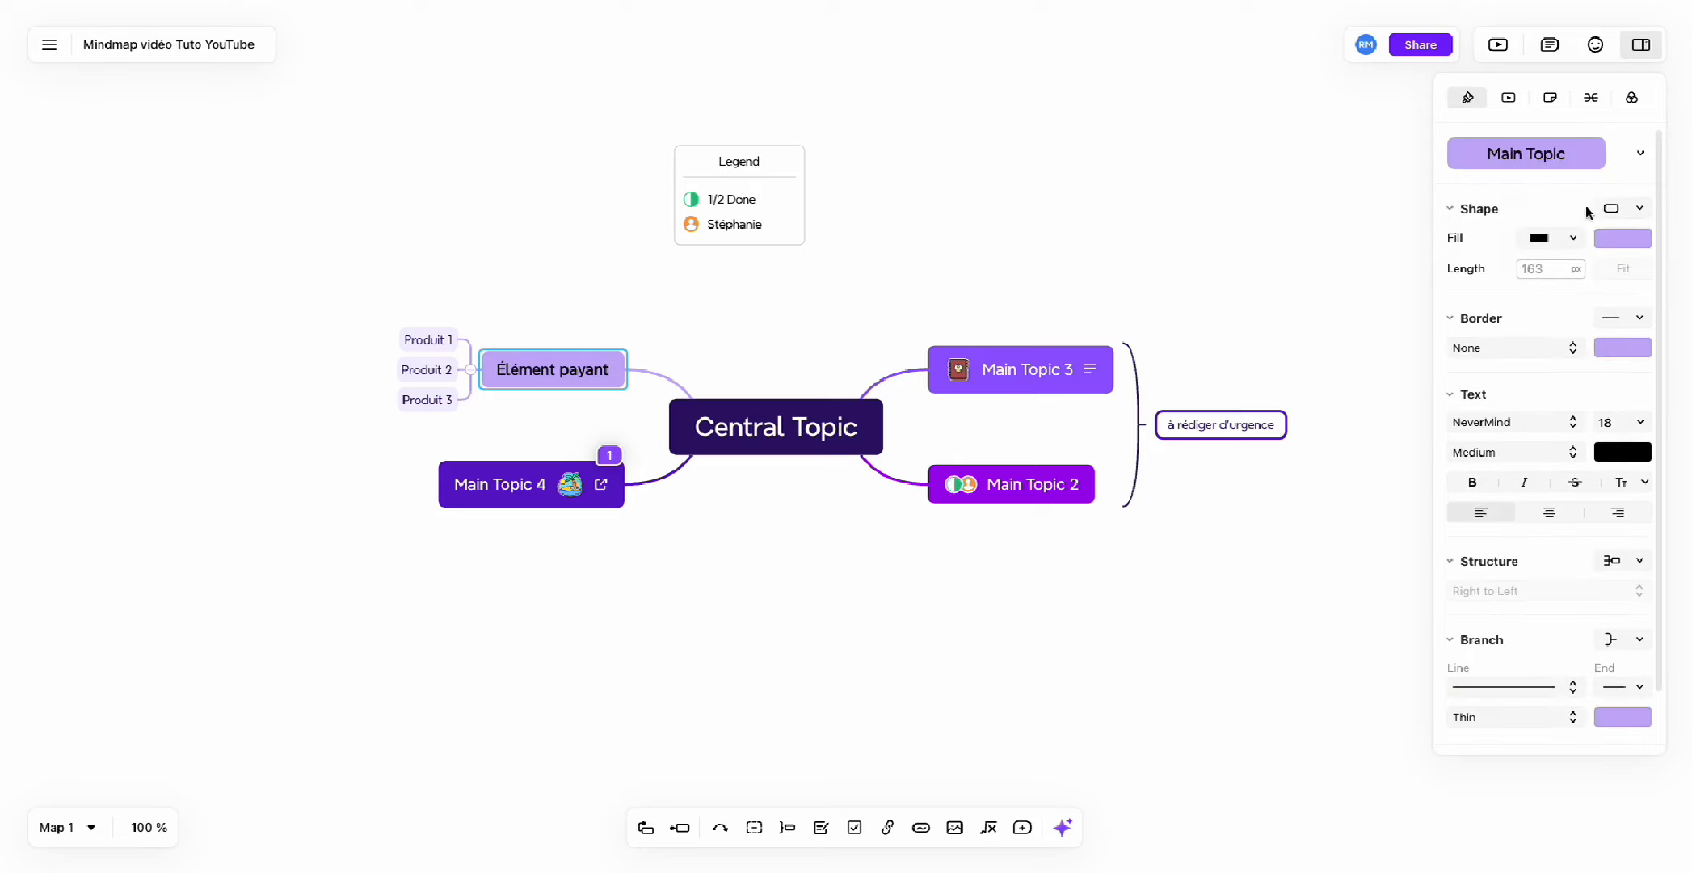
Apply the Very Important style to the Élément payant topic and change its fill to the current theme's deep purple.
{"action": "left_click", "coordinate": [1641, 154]}
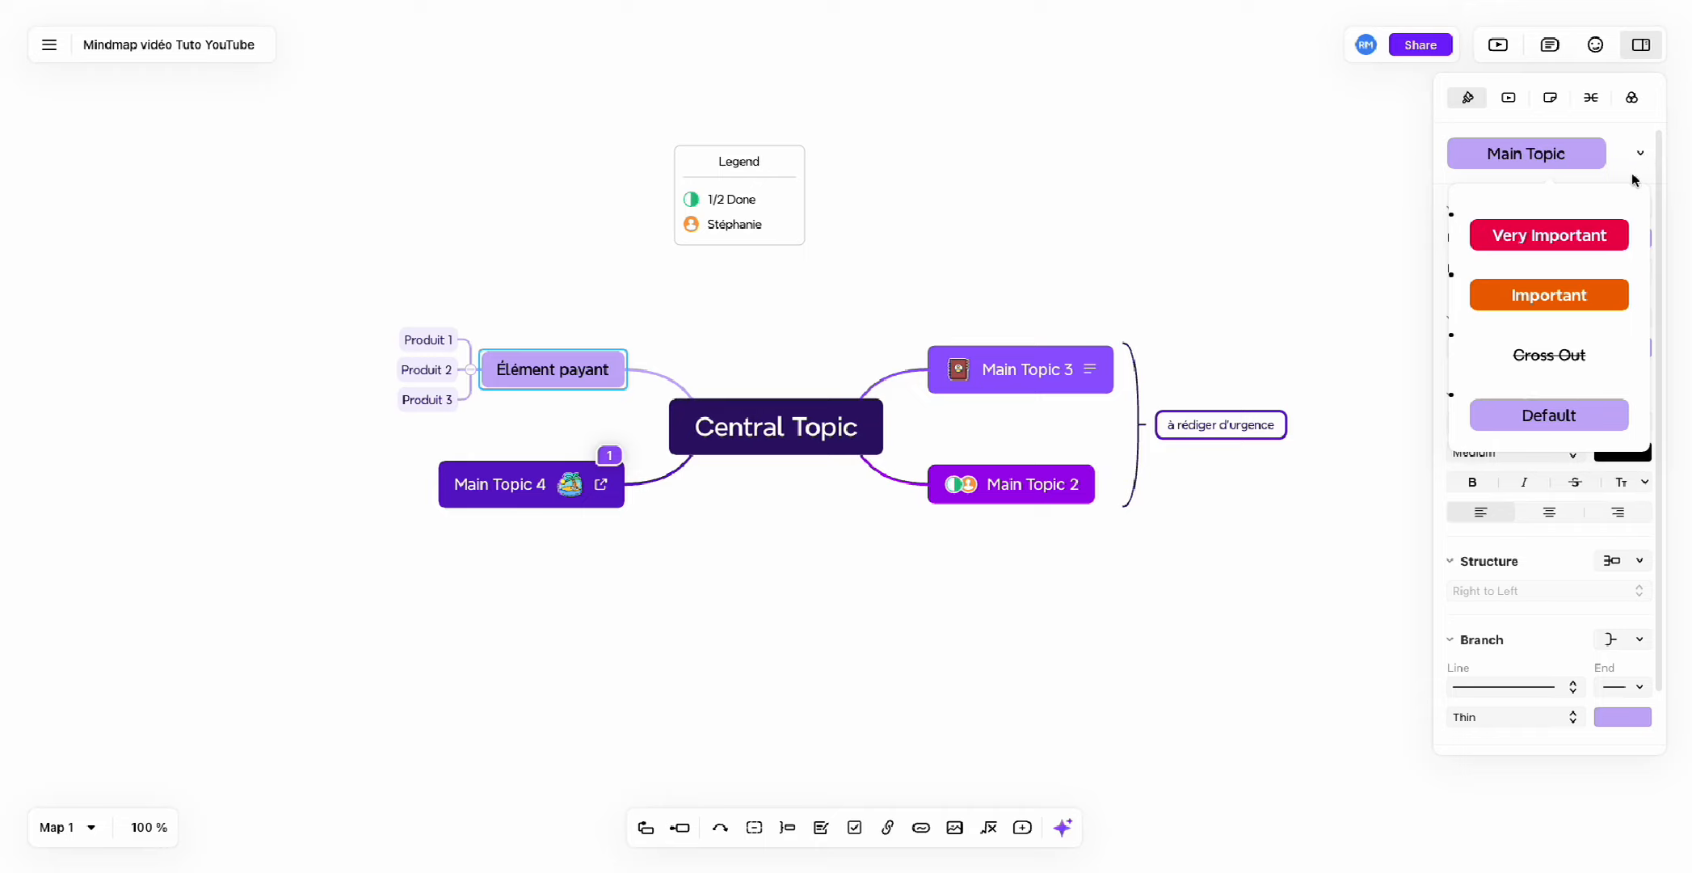
{"action": "left_click", "coordinate": [1562, 240]}
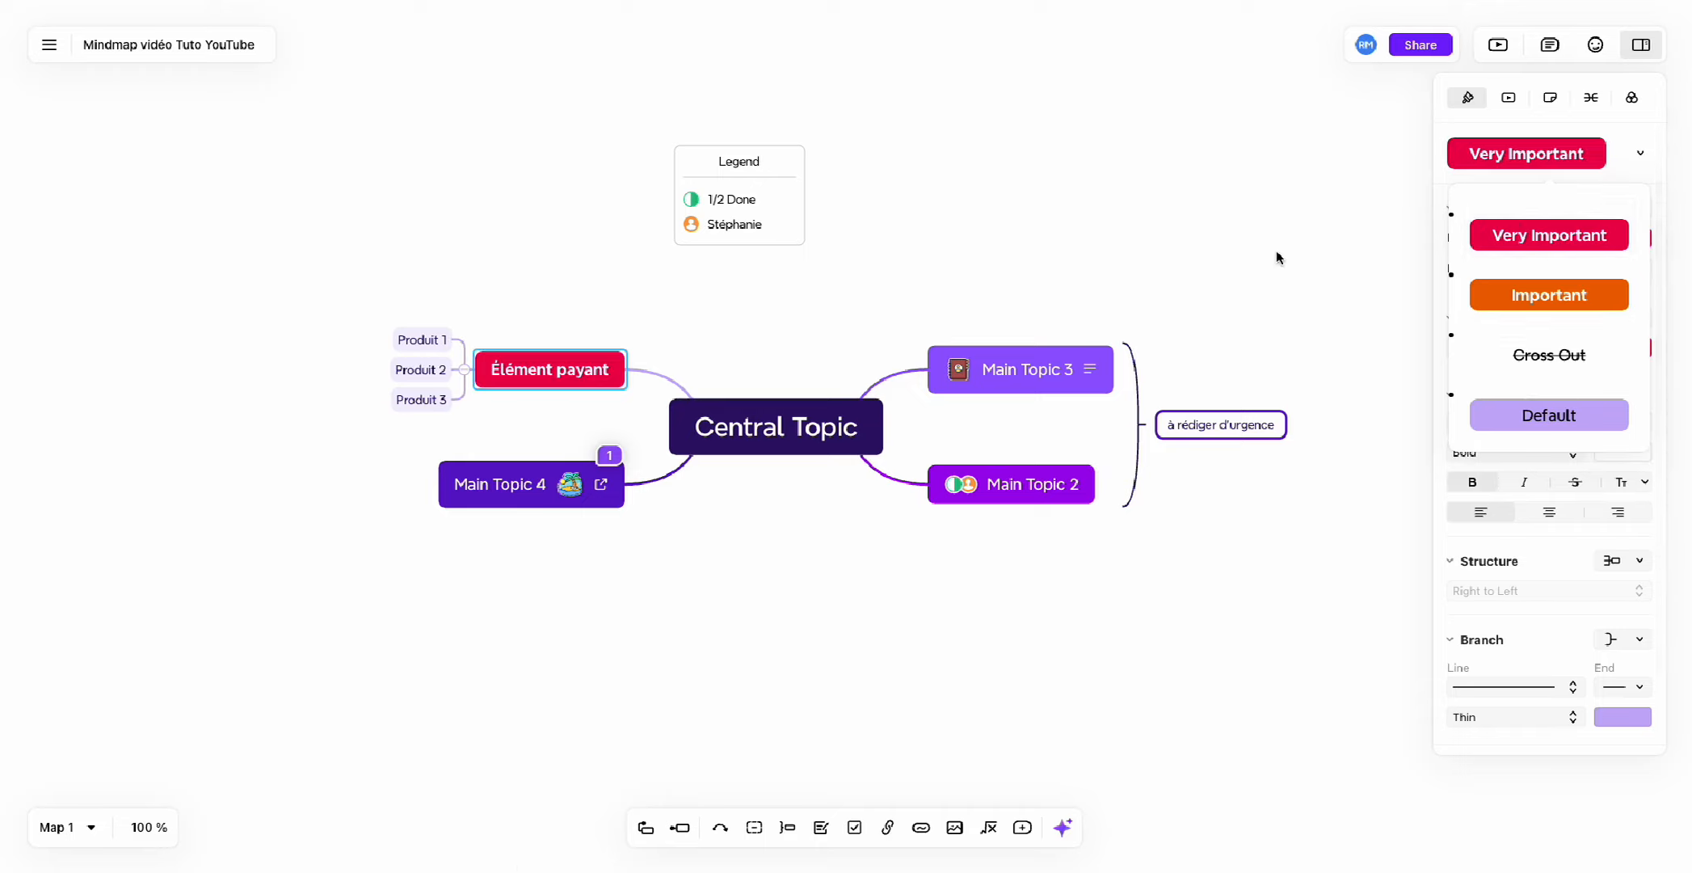
{"action": "left_click", "coordinate": [1636, 241]}
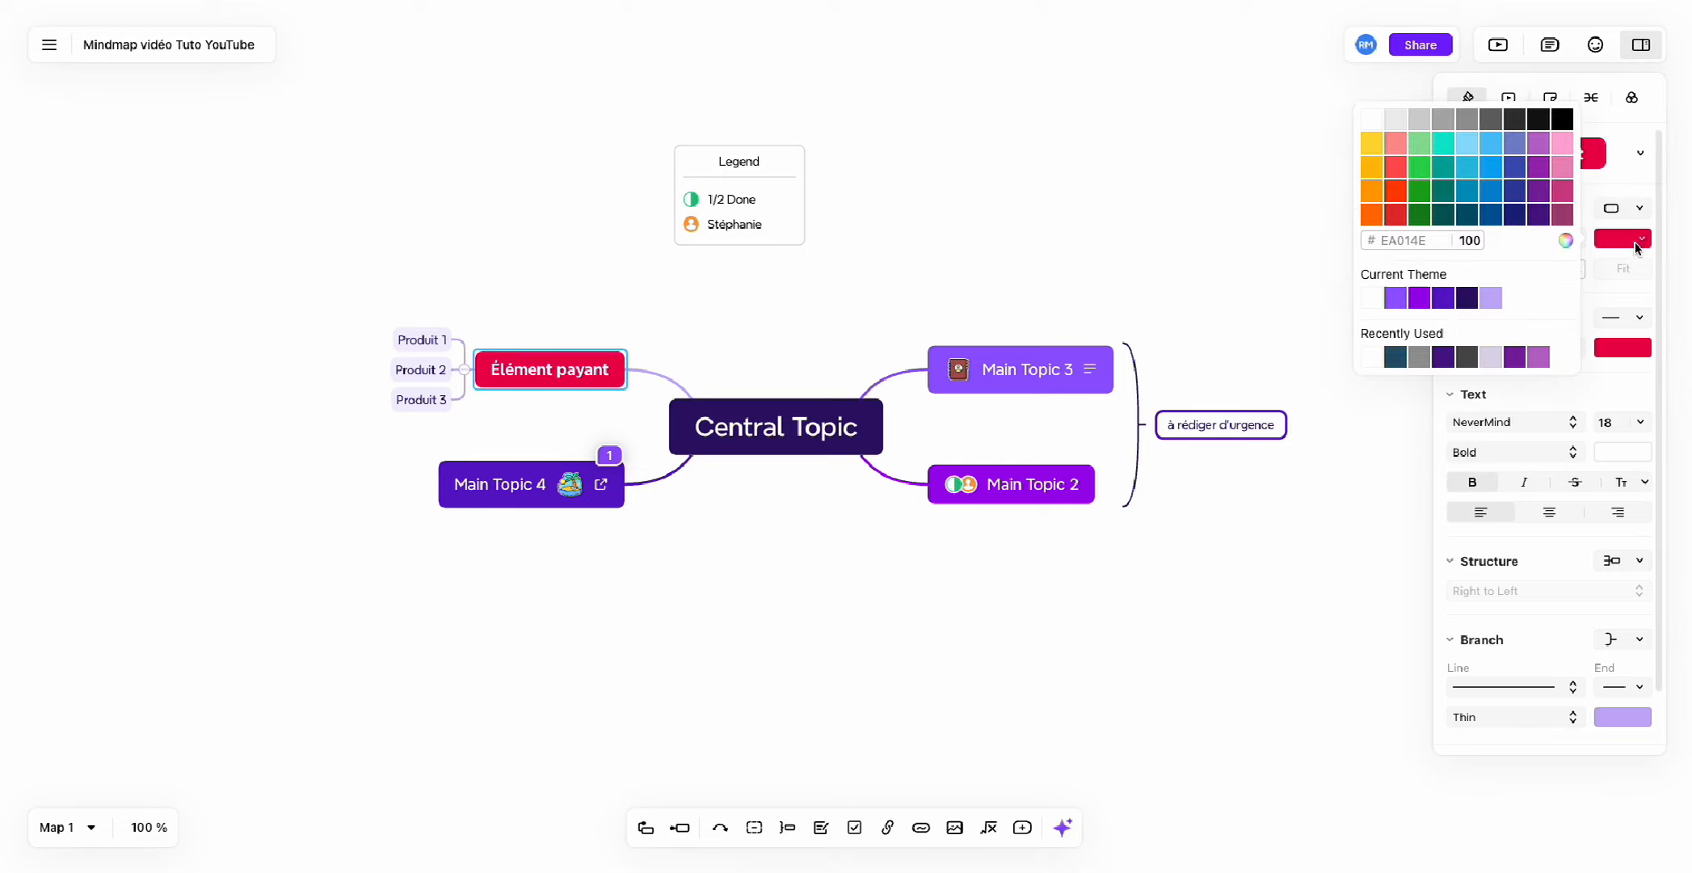
{"action": "left_click", "coordinate": [1443, 298]}
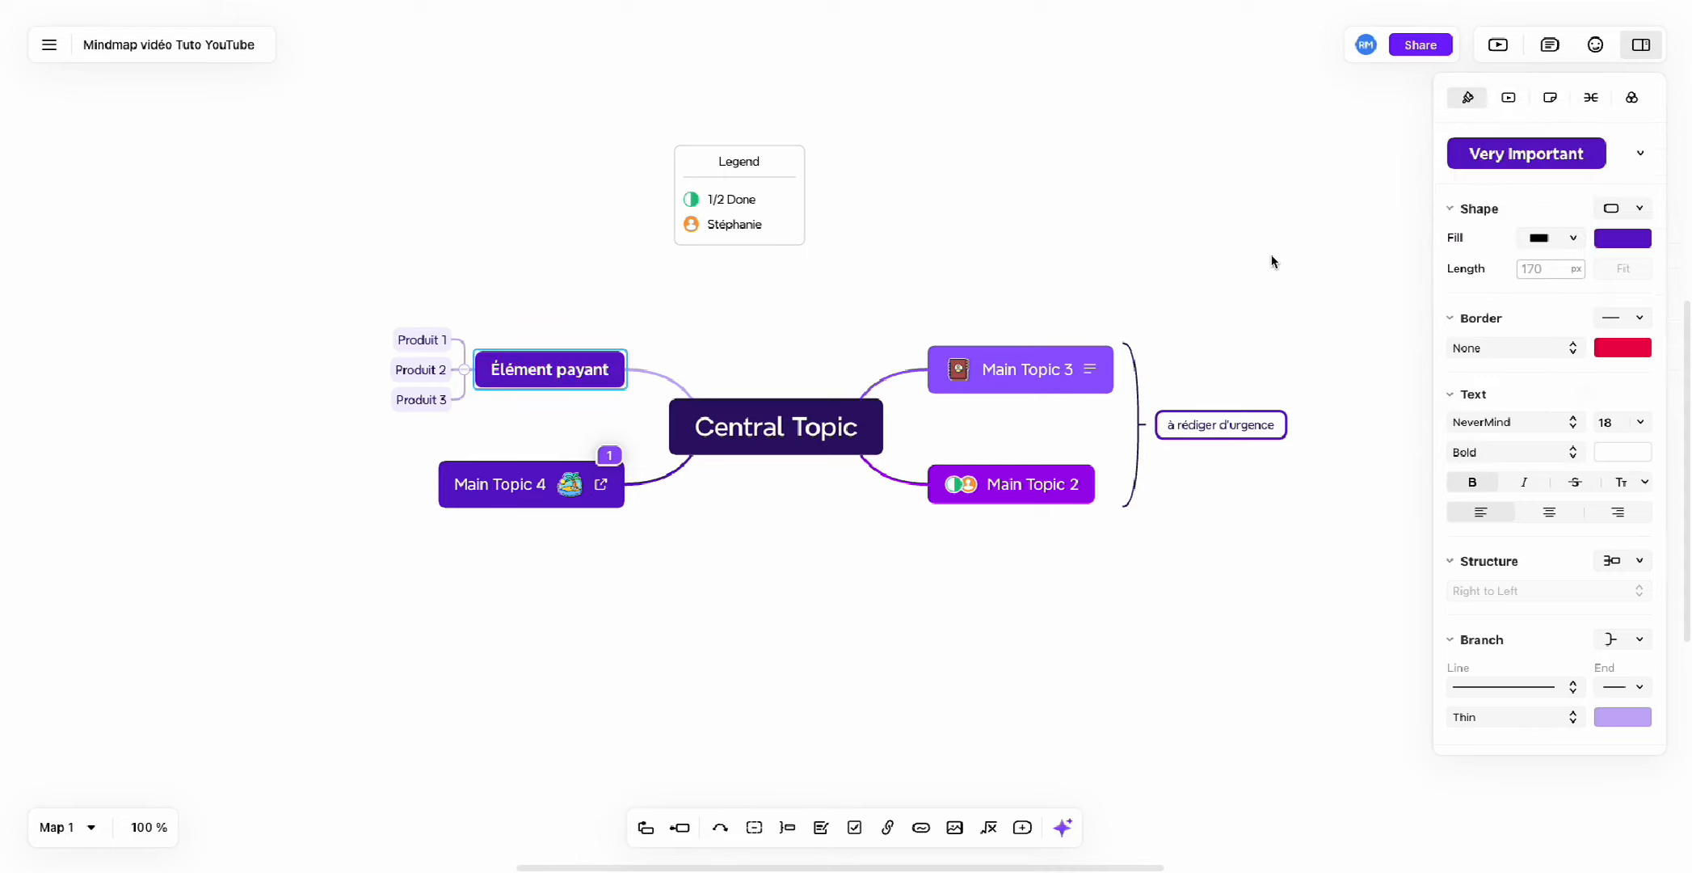
{"action": "left_click", "coordinate": [1631, 97]}
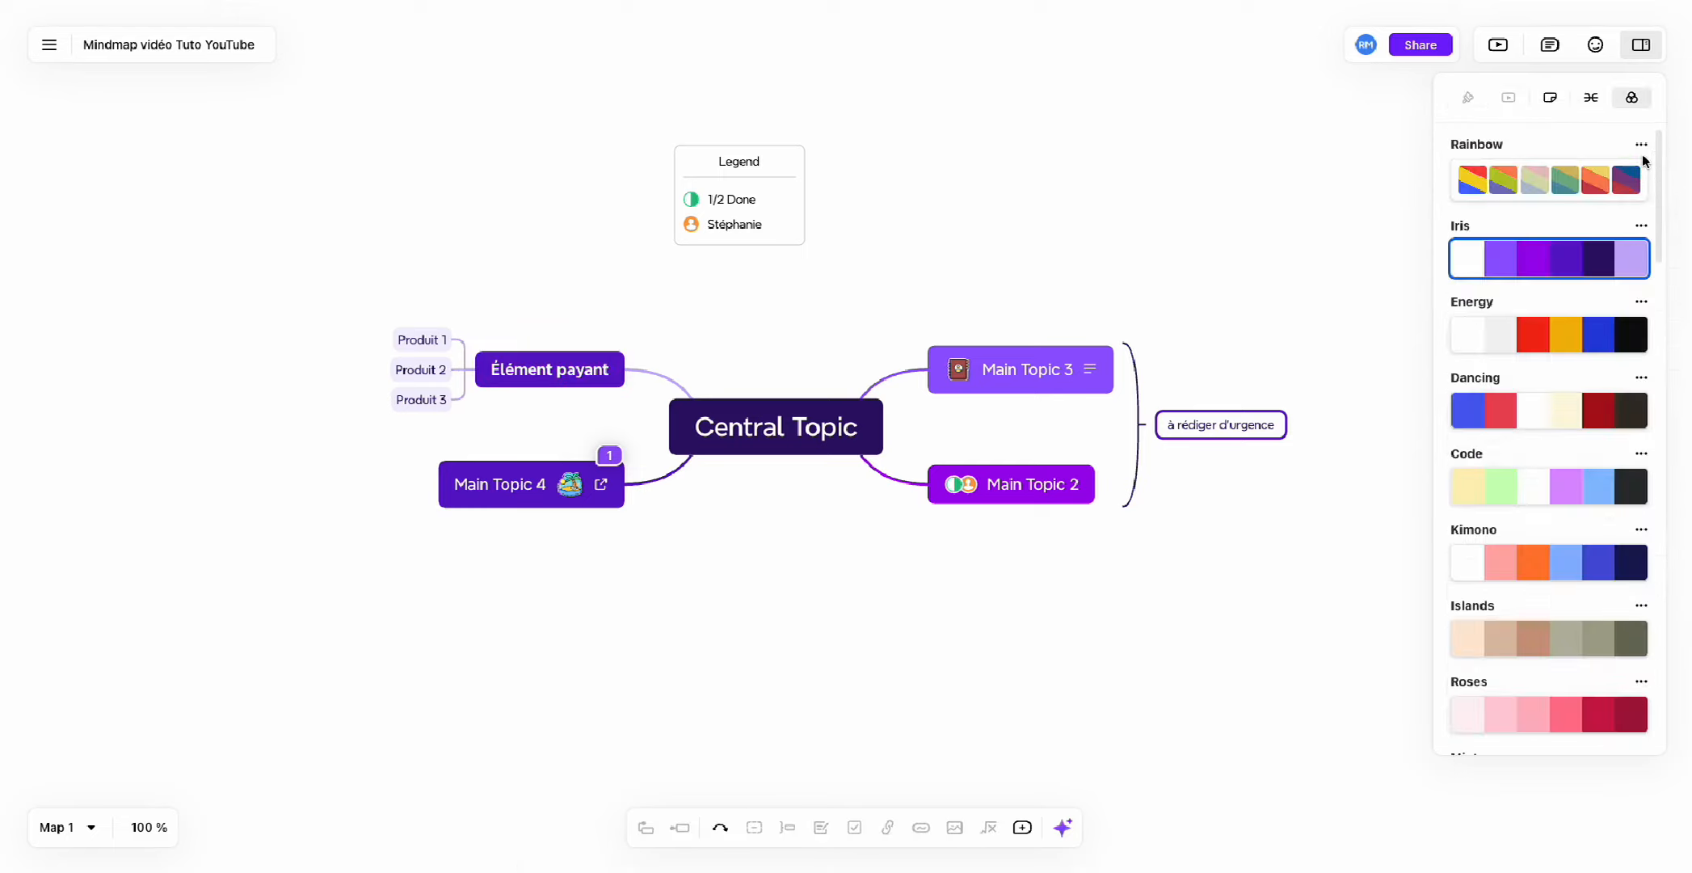
{"action": "left_click", "coordinate": [567, 376]}
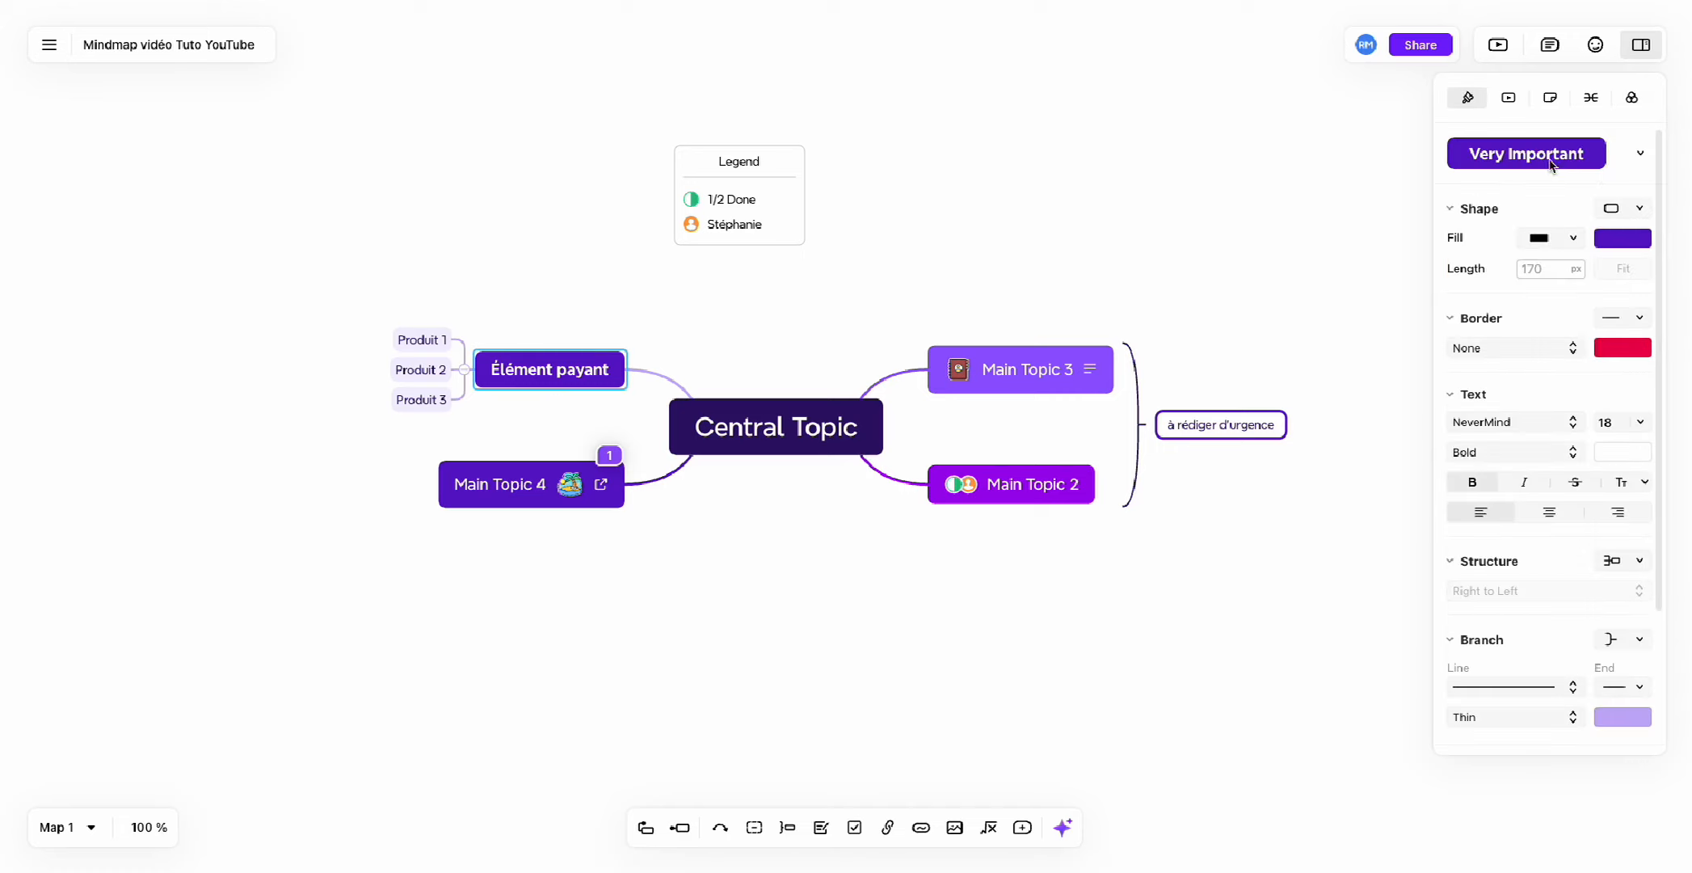
Review the preset topic styles and the numbering formats available for the Élément payant topic.
{"action": "left_click", "coordinate": [1640, 155]}
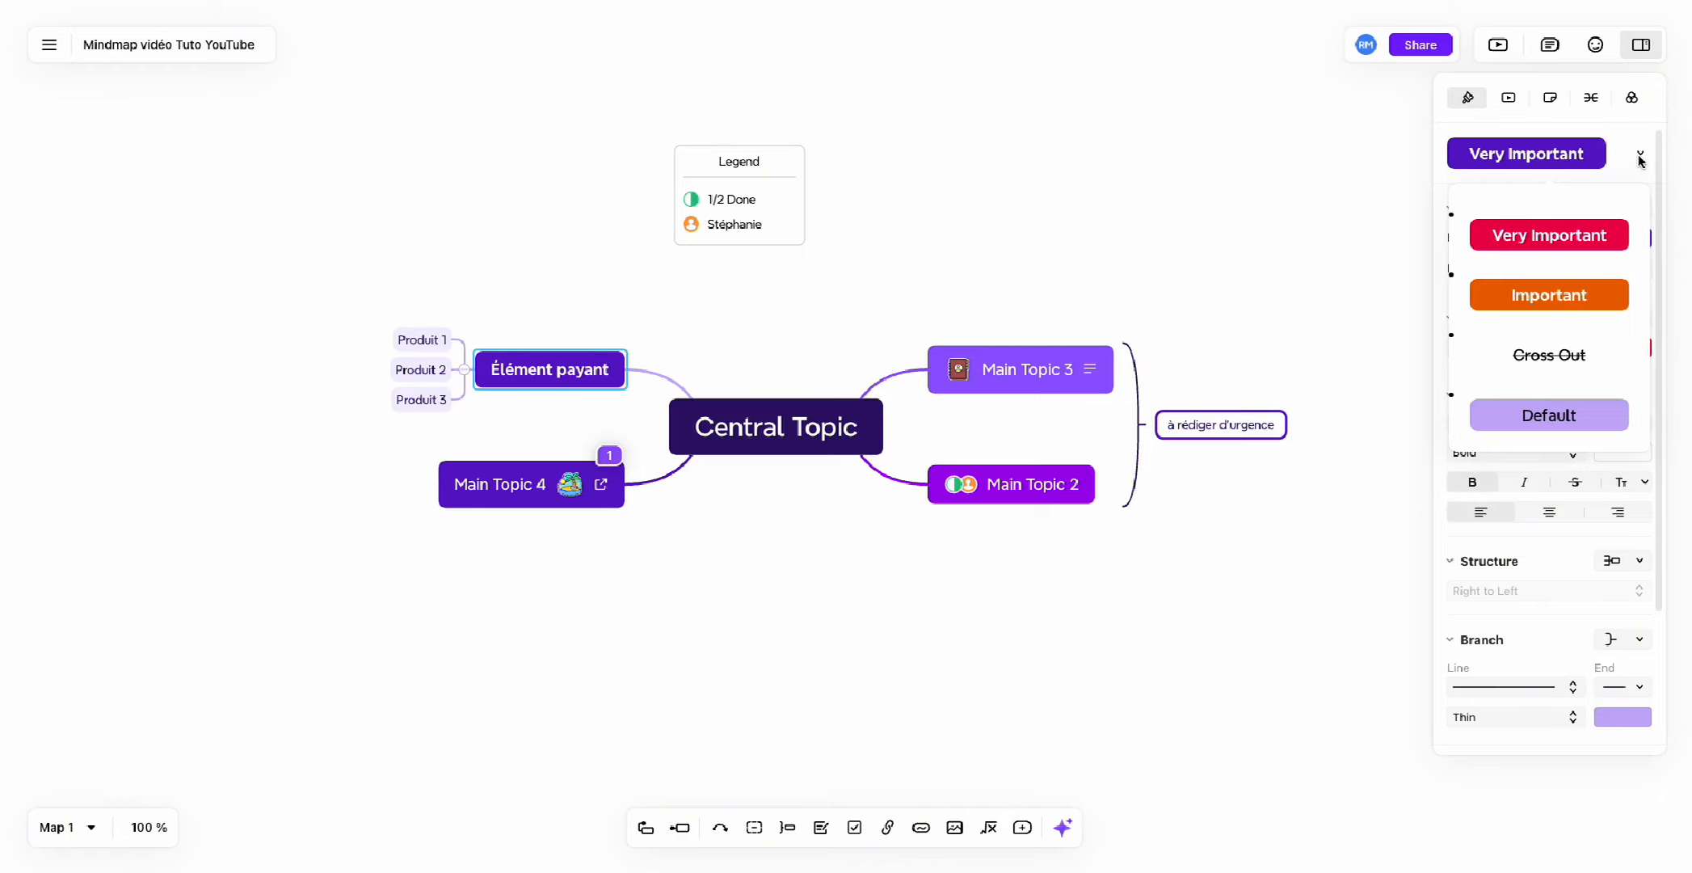
{"action": "left_click", "coordinate": [1519, 539]}
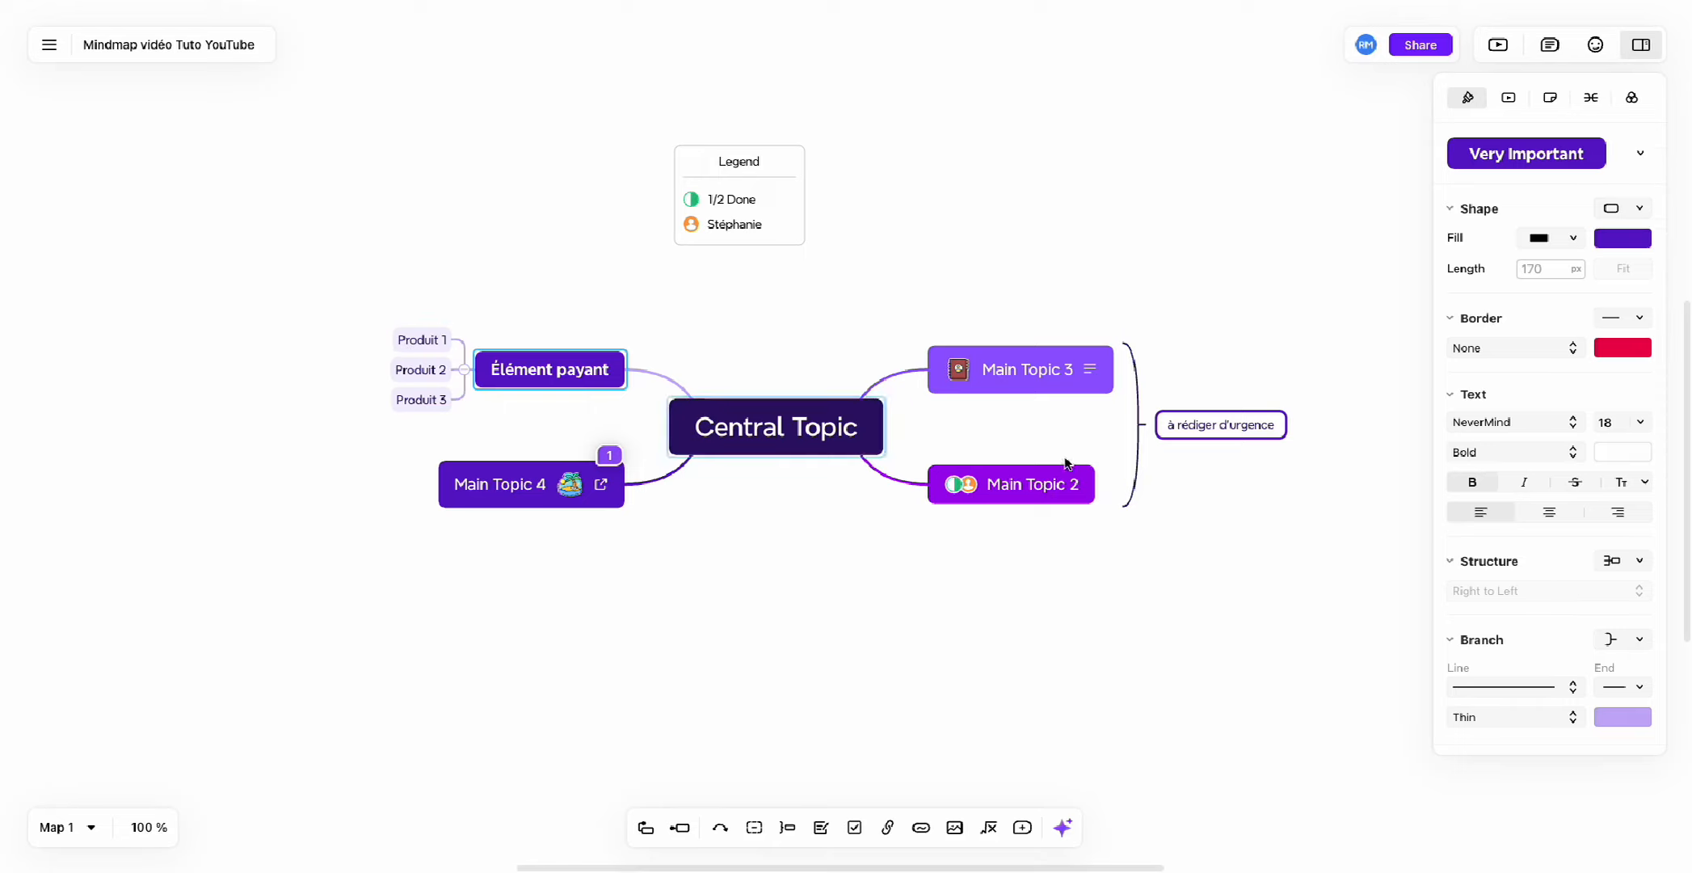
{"action": "scroll", "coordinate": [1553, 571], "scroll_direction": "down", "scroll_amount": 1}
{"action": "scroll", "coordinate": [1553, 587], "scroll_direction": "down", "scroll_amount": 3}
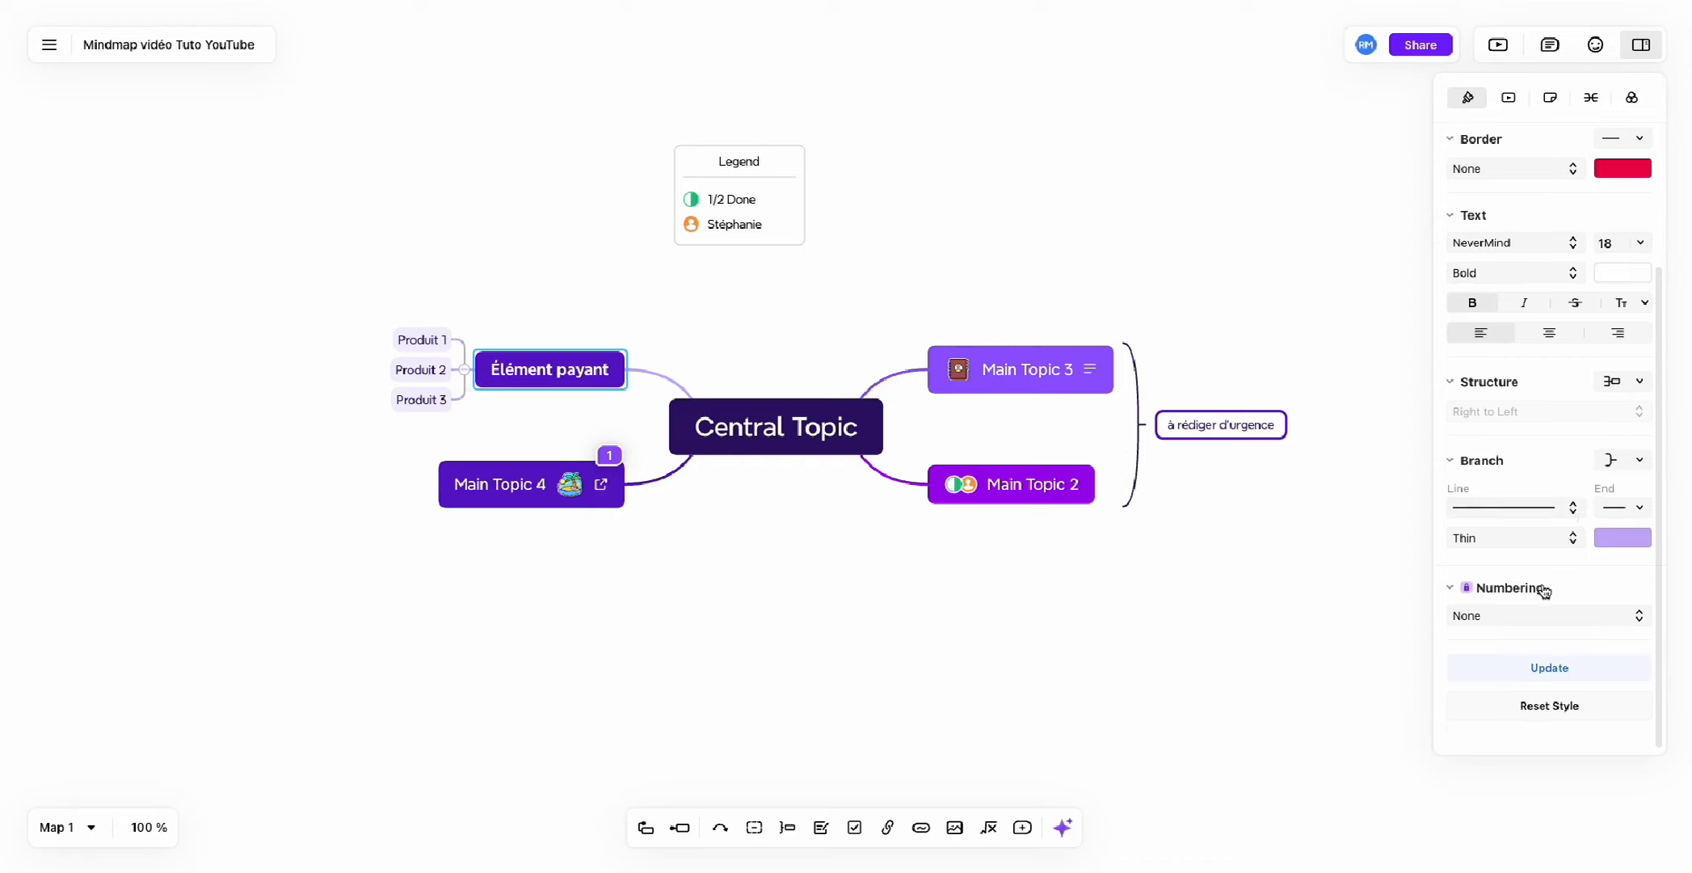
{"action": "left_click", "coordinate": [1520, 618]}
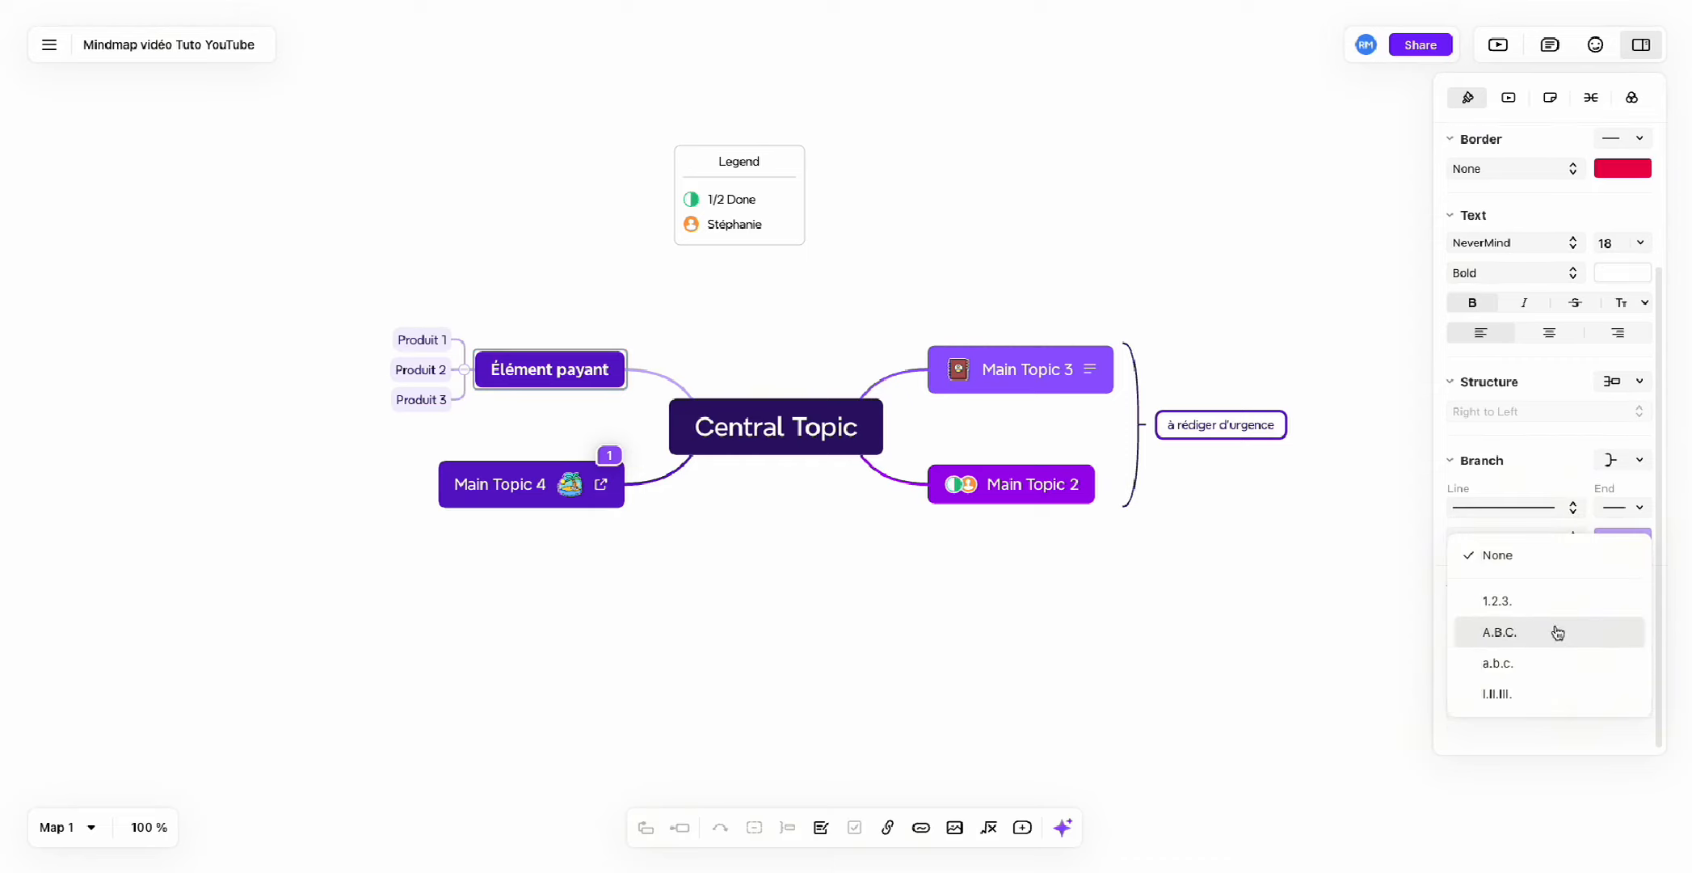
{"action": "left_click", "coordinate": [1407, 563]}
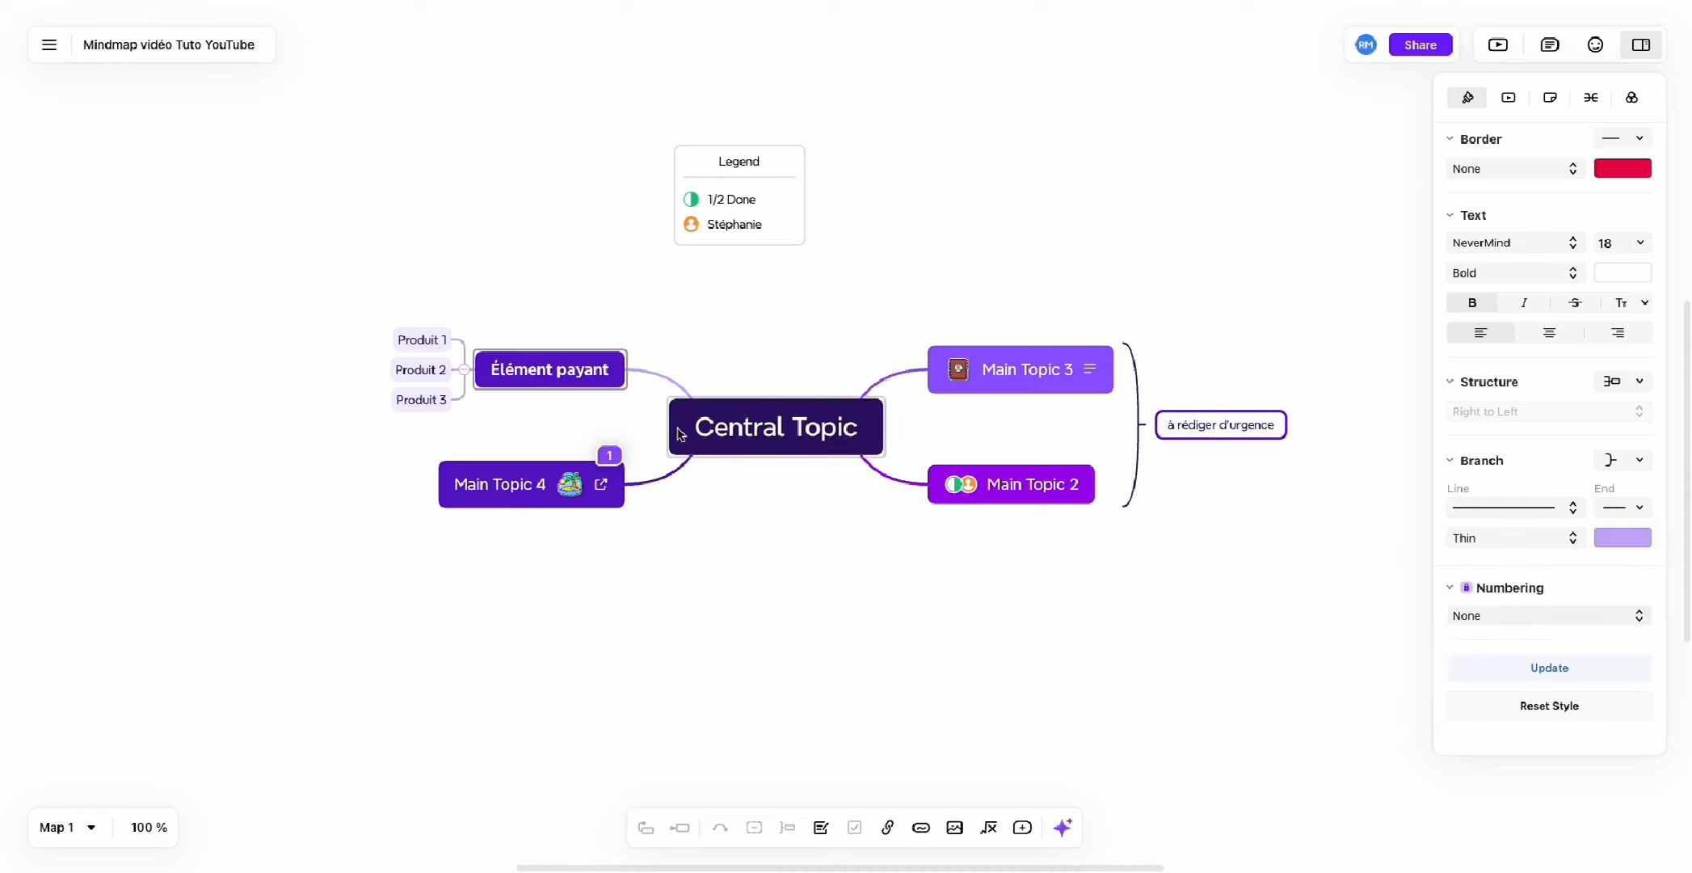
{"action": "scroll", "coordinate": [1582, 430], "scroll_direction": "up", "scroll_amount": 4}
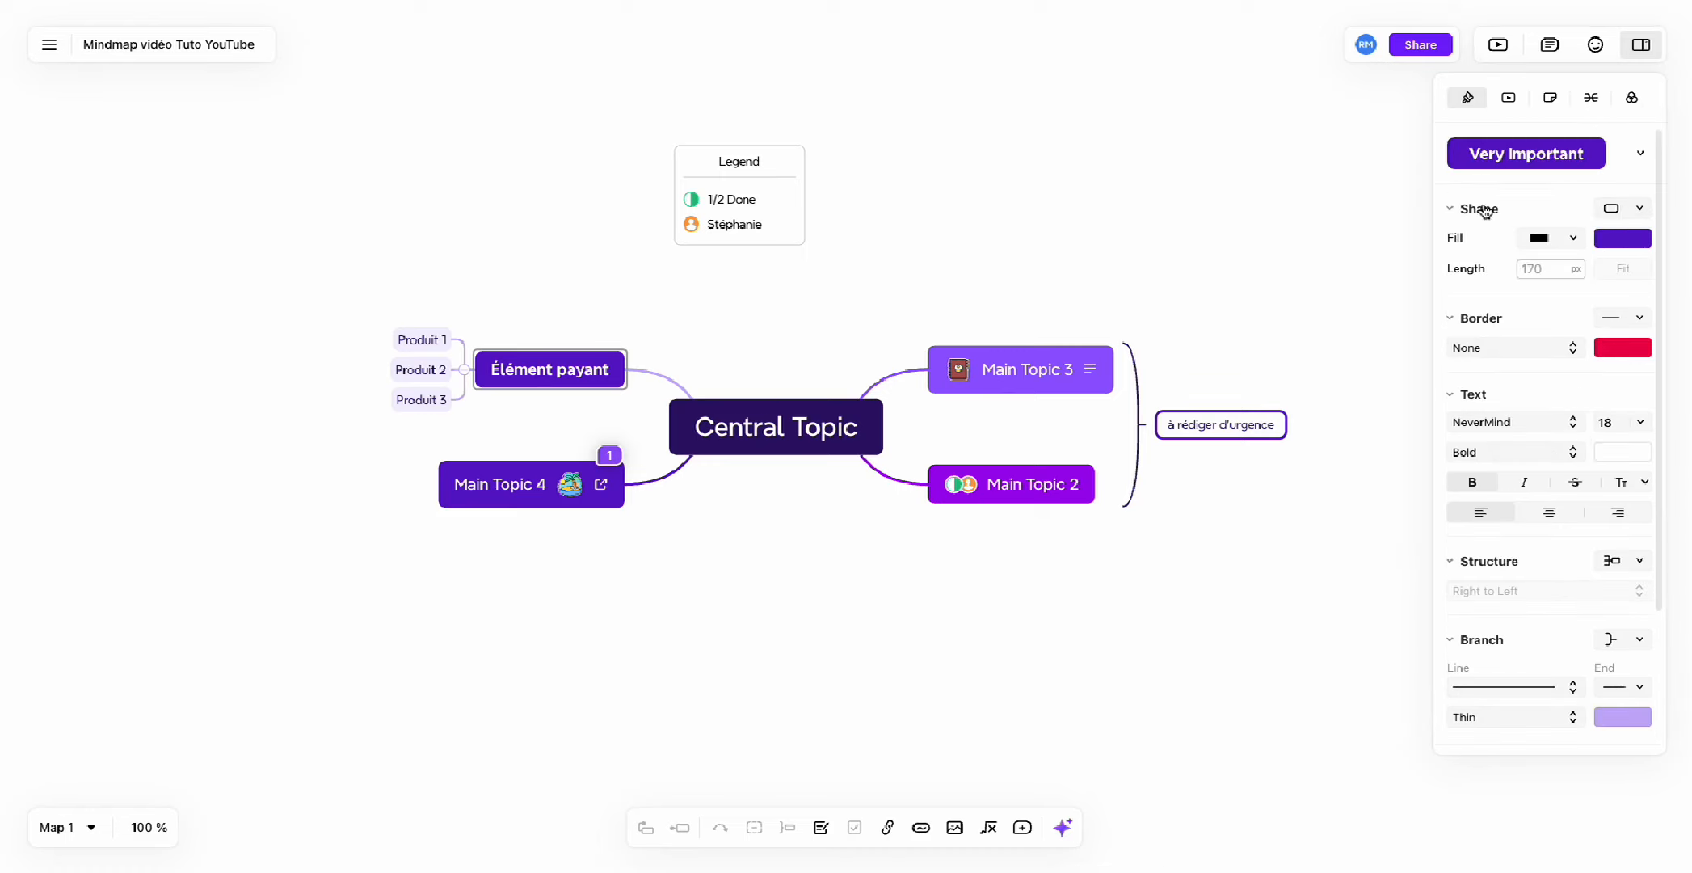
Change the Élément payant topic's fill to the current theme's medium violet and view the available topic shapes.
{"action": "left_click", "coordinate": [1639, 242]}
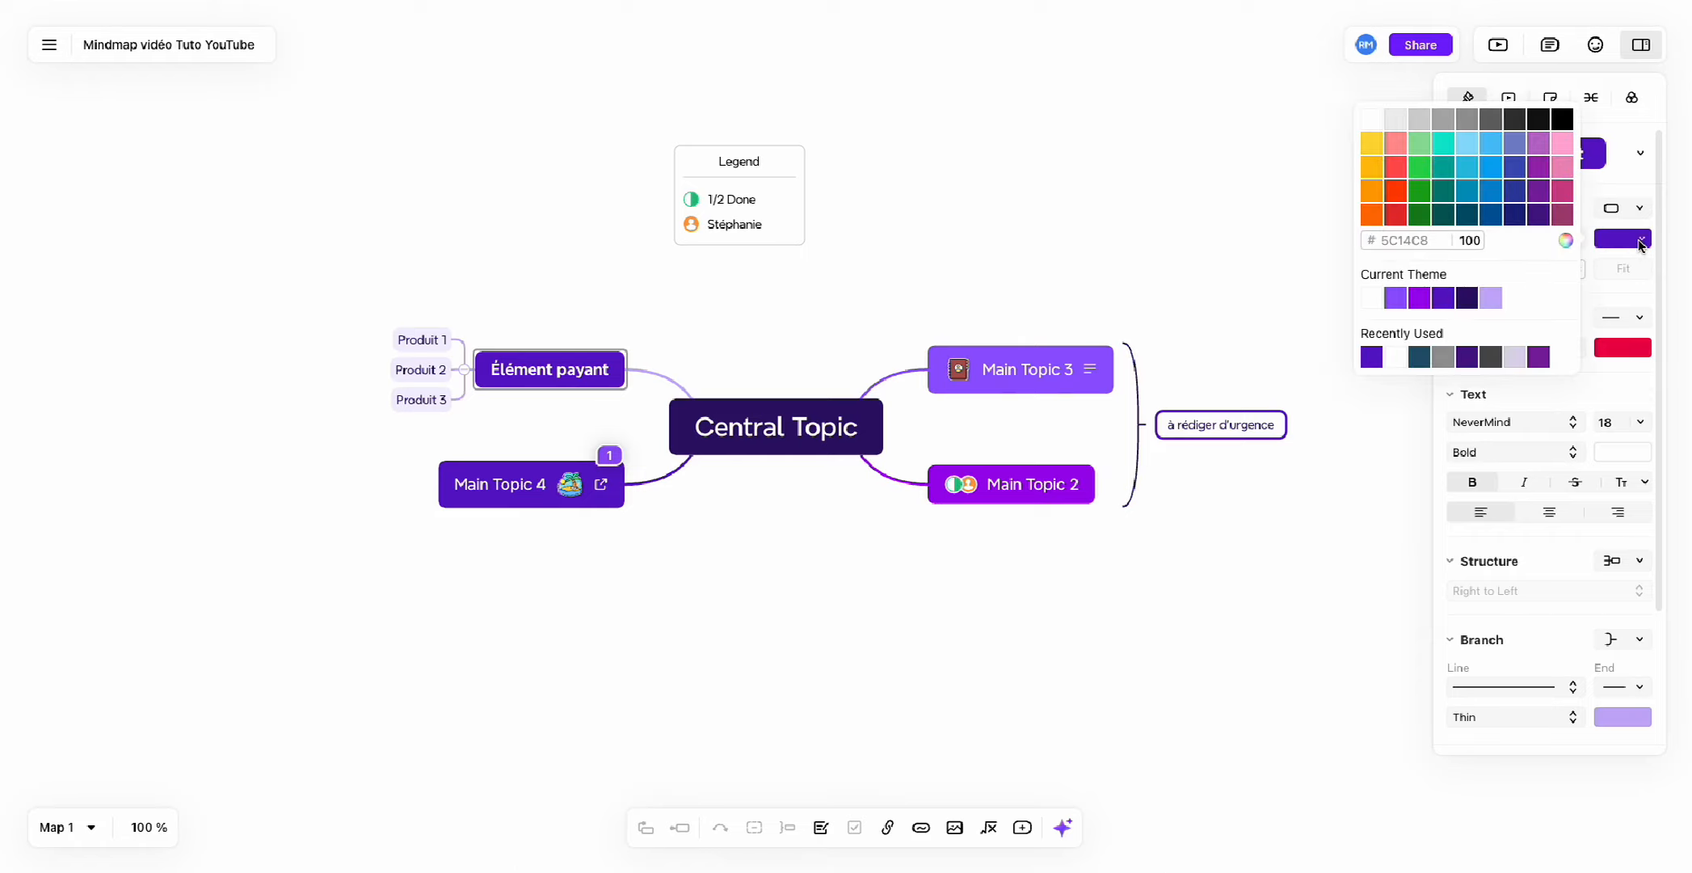
{"action": "left_click", "coordinate": [1490, 299]}
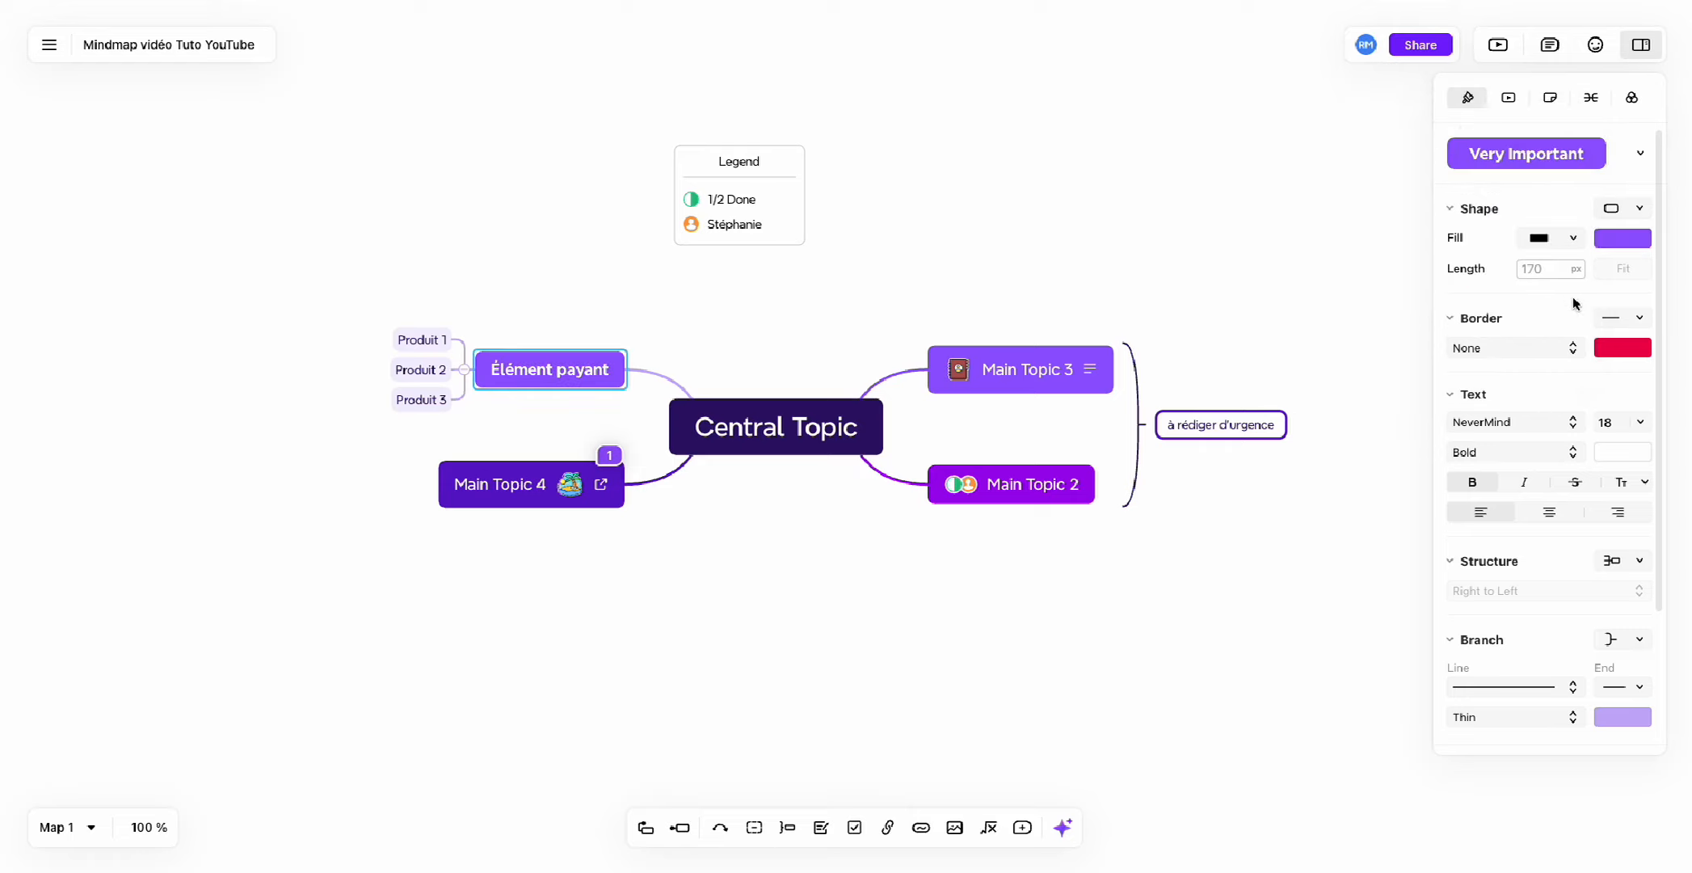
{"action": "left_click", "coordinate": [1647, 210]}
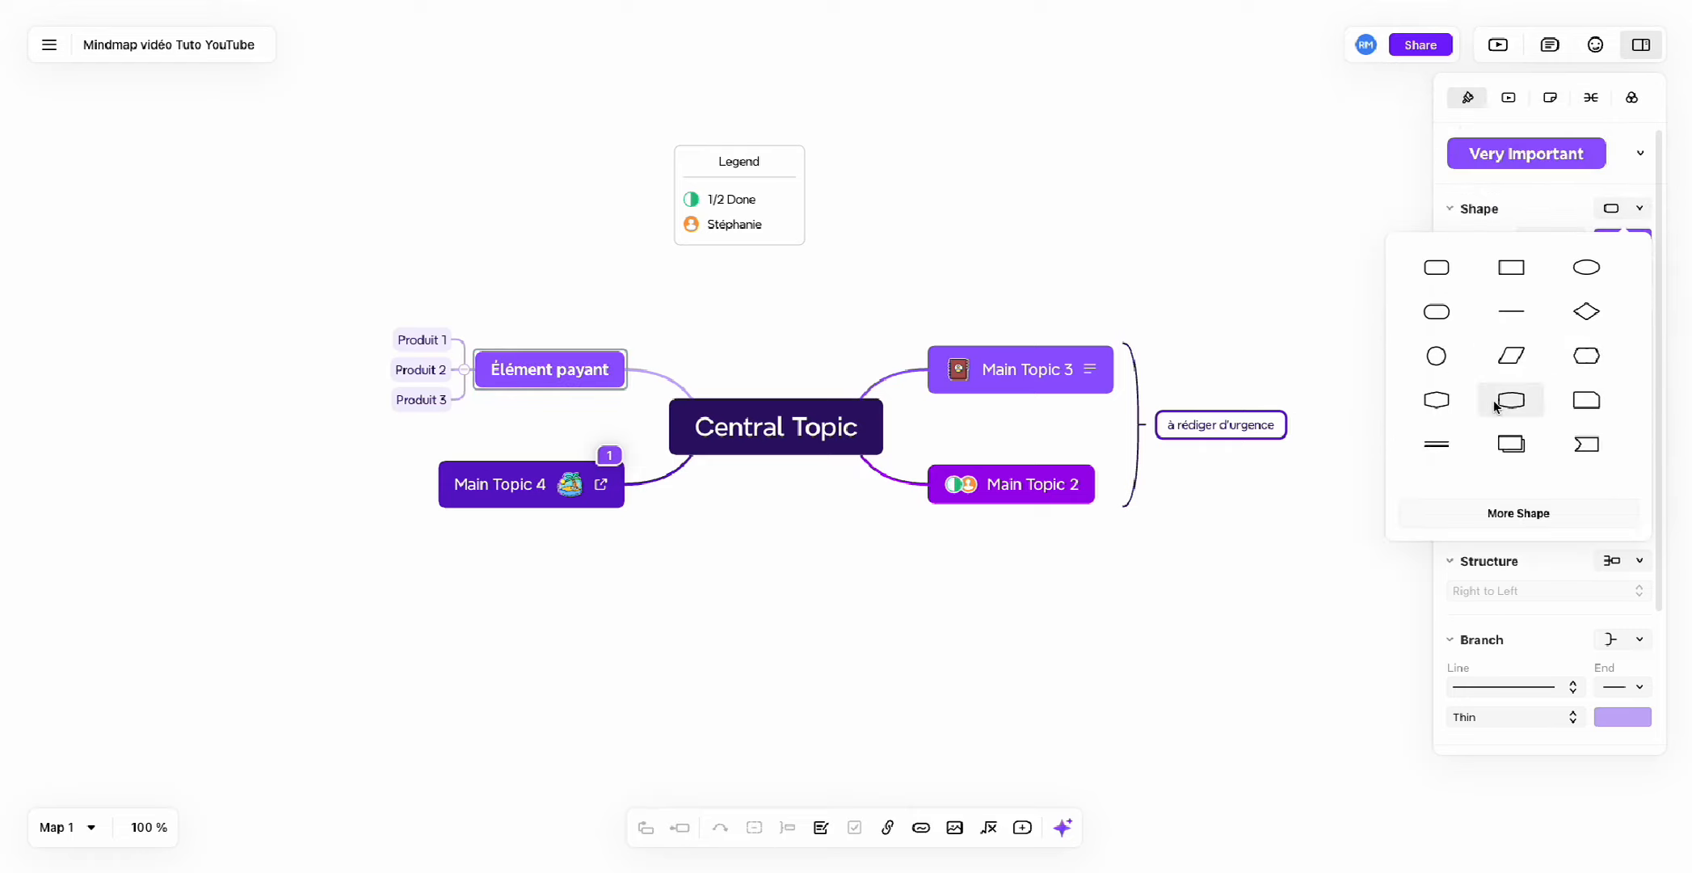
{"action": "left_click", "coordinate": [1553, 211]}
Try the scribbled and rough brush fill patterns on the Élément payant topic, and restore the solid fill.
{"action": "left_click", "coordinate": [1552, 237]}
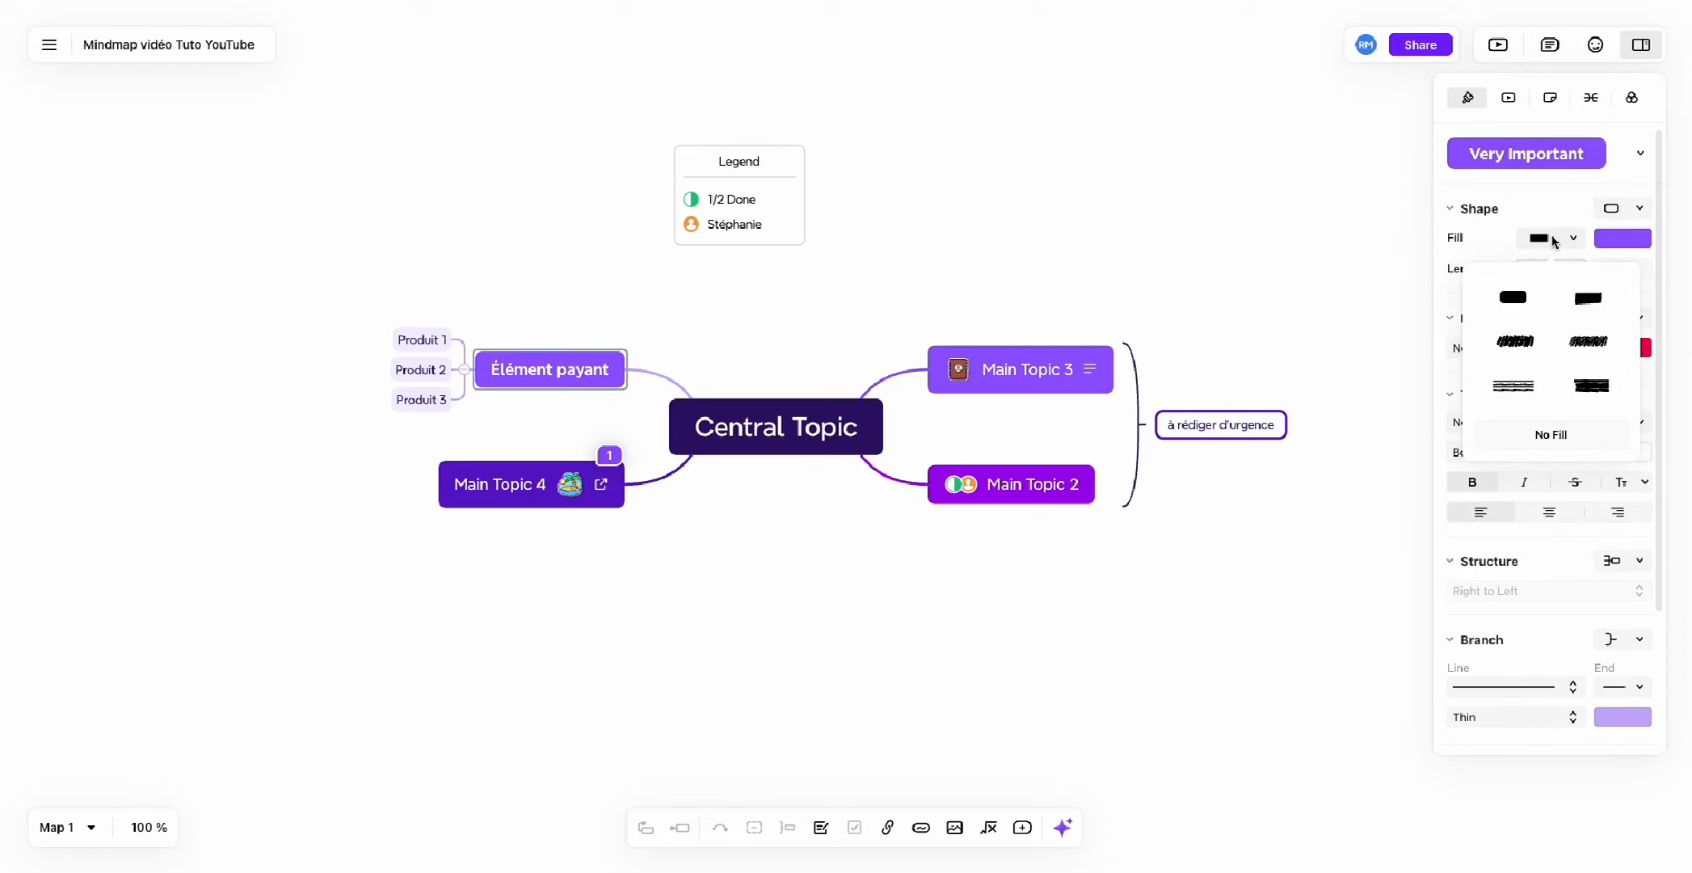
{"action": "left_click", "coordinate": [1523, 341]}
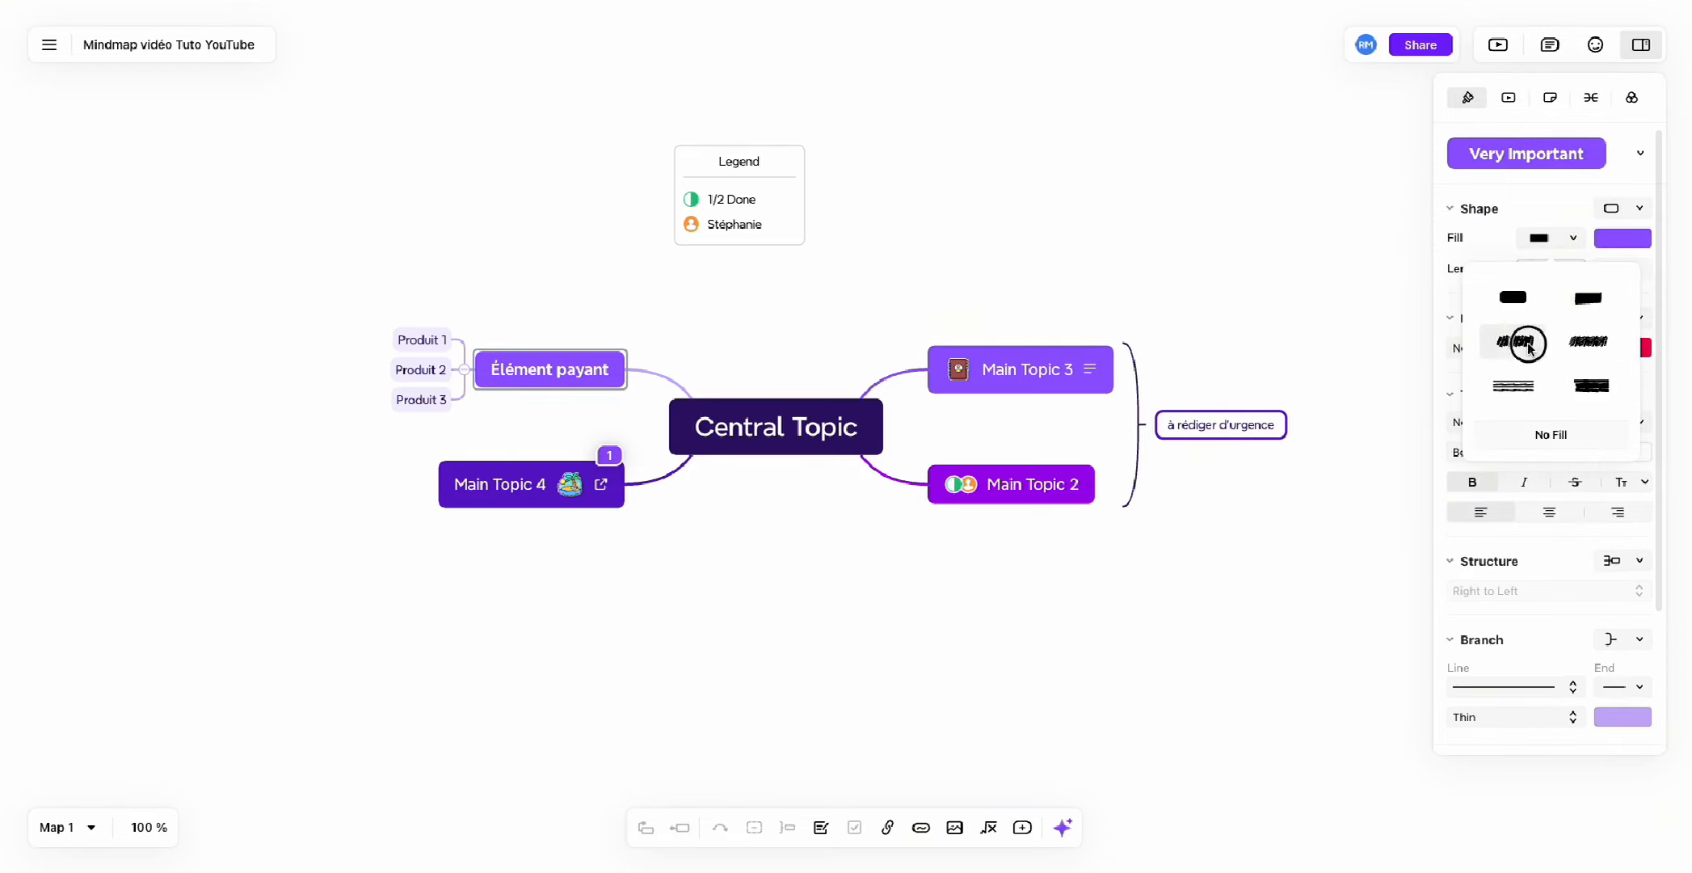
{"action": "left_click", "coordinate": [1553, 237]}
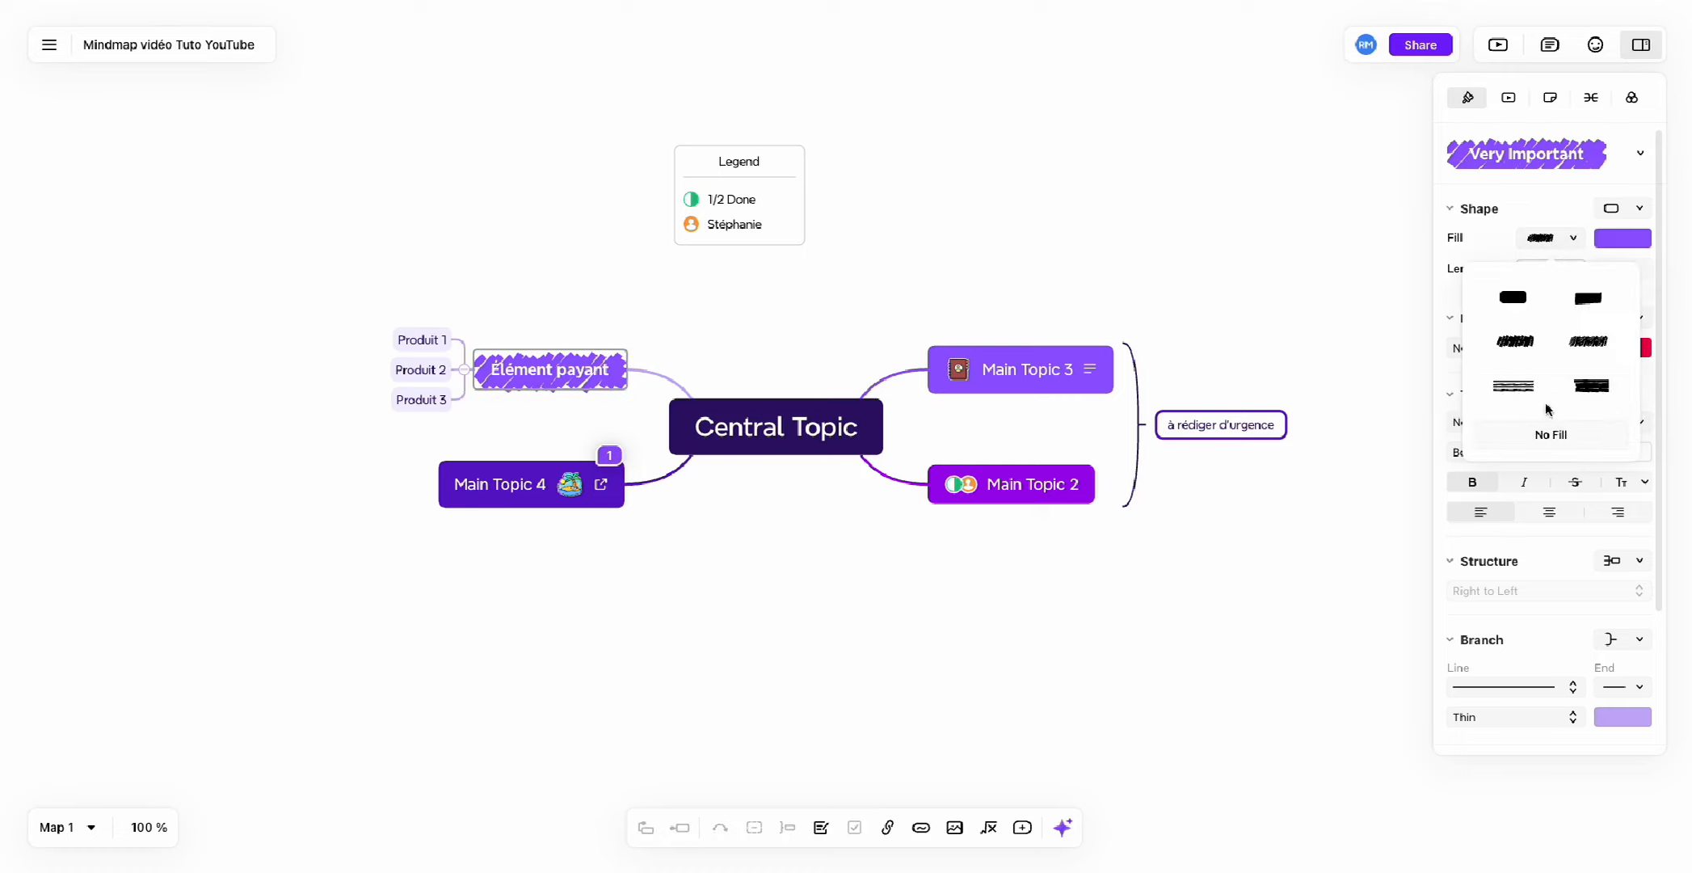
{"action": "left_click", "coordinate": [1588, 388]}
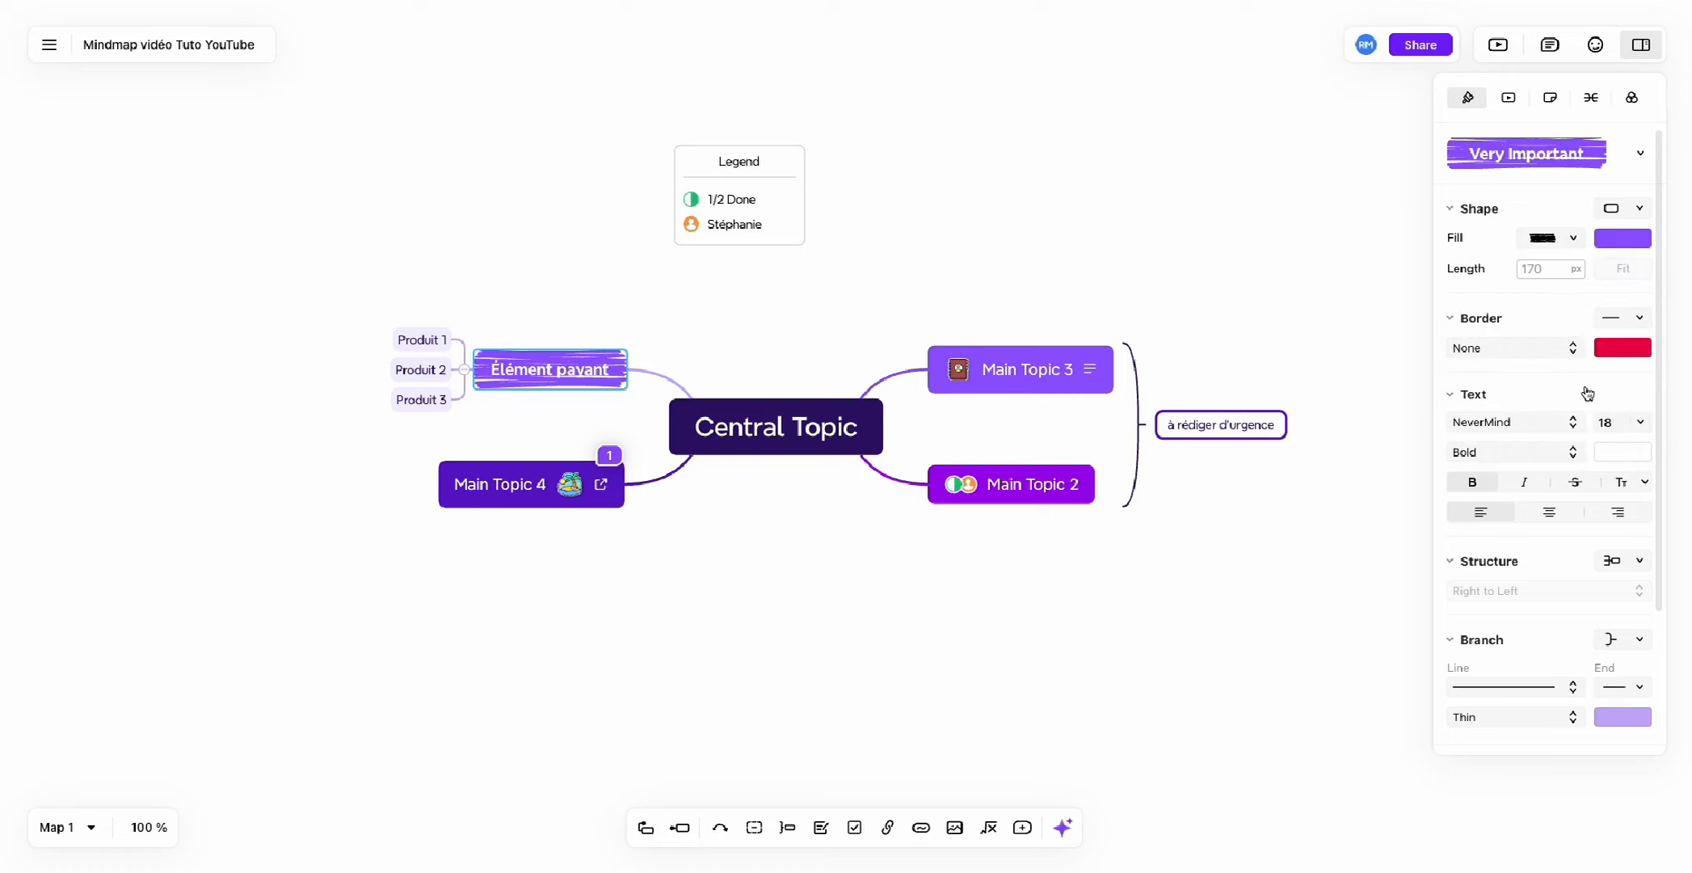
{"action": "left_click", "coordinate": [1566, 242]}
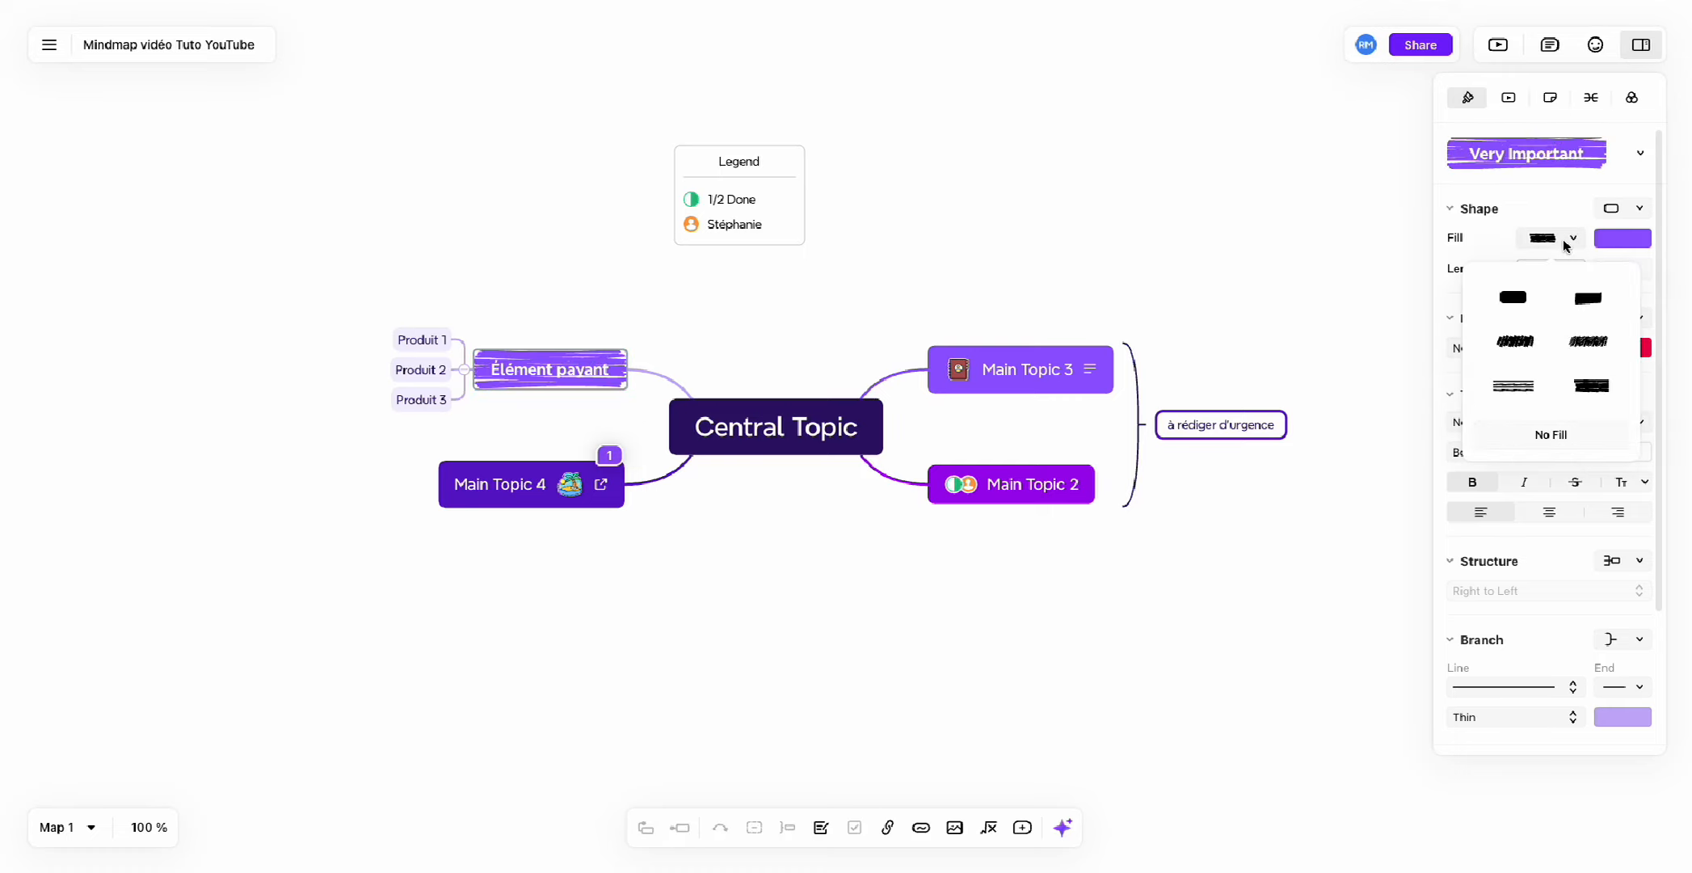
{"action": "left_click", "coordinate": [1514, 299]}
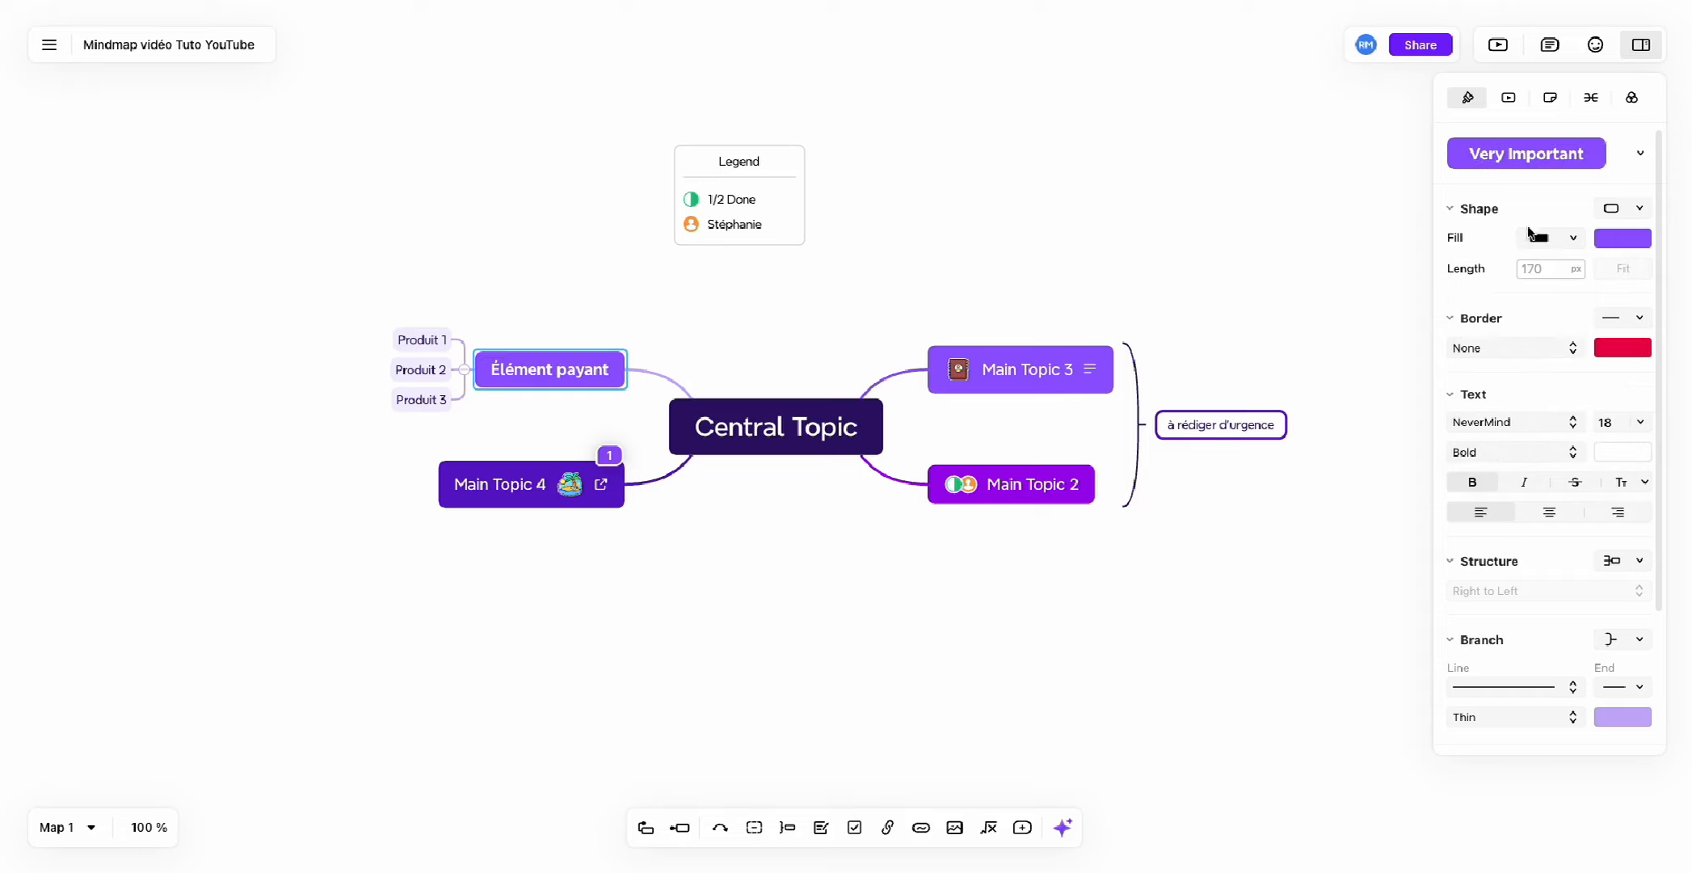
{"action": "left_click", "coordinate": [1545, 211]}
{"action": "left_click", "coordinate": [1545, 211]}
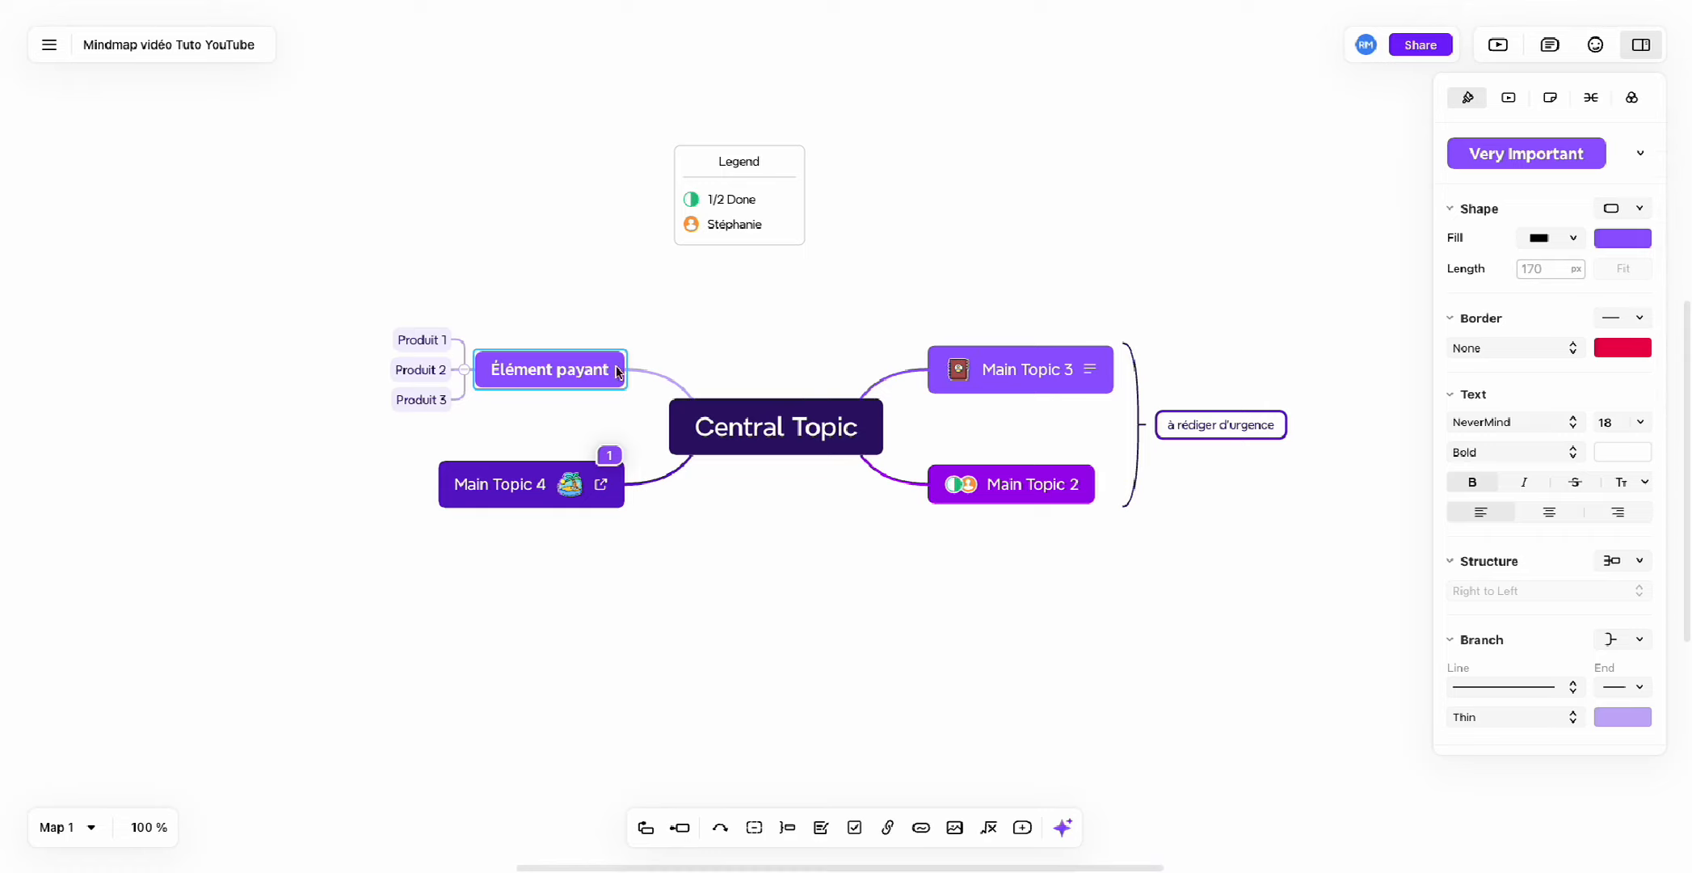
{"action": "left_click", "coordinate": [667, 374]}
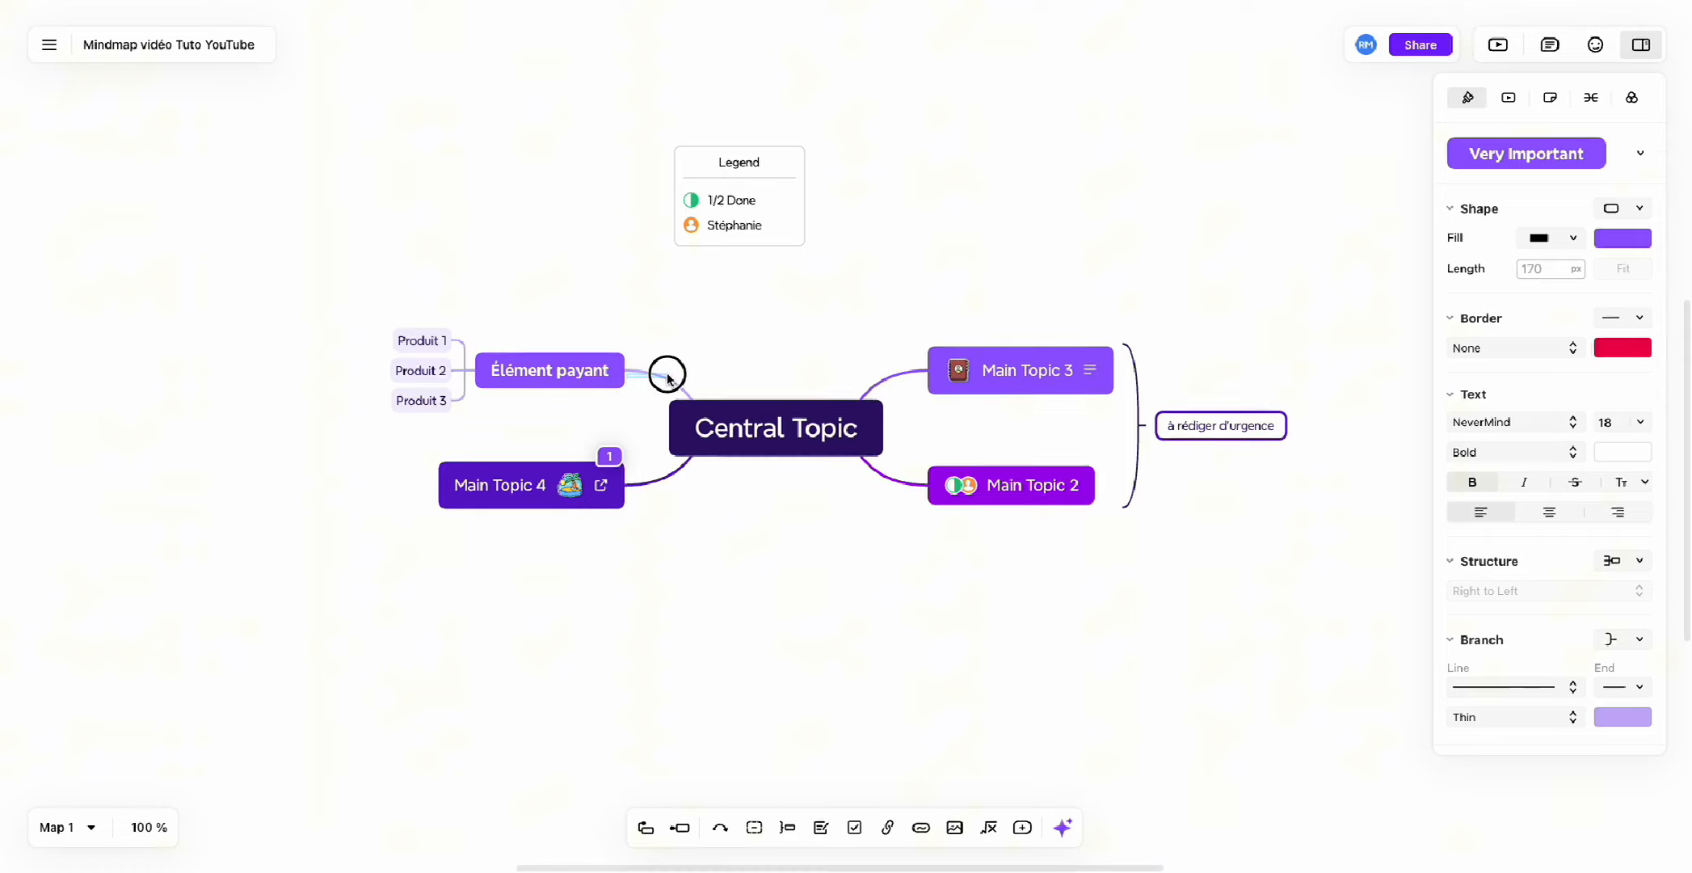
{"action": "left_click", "coordinate": [620, 385]}
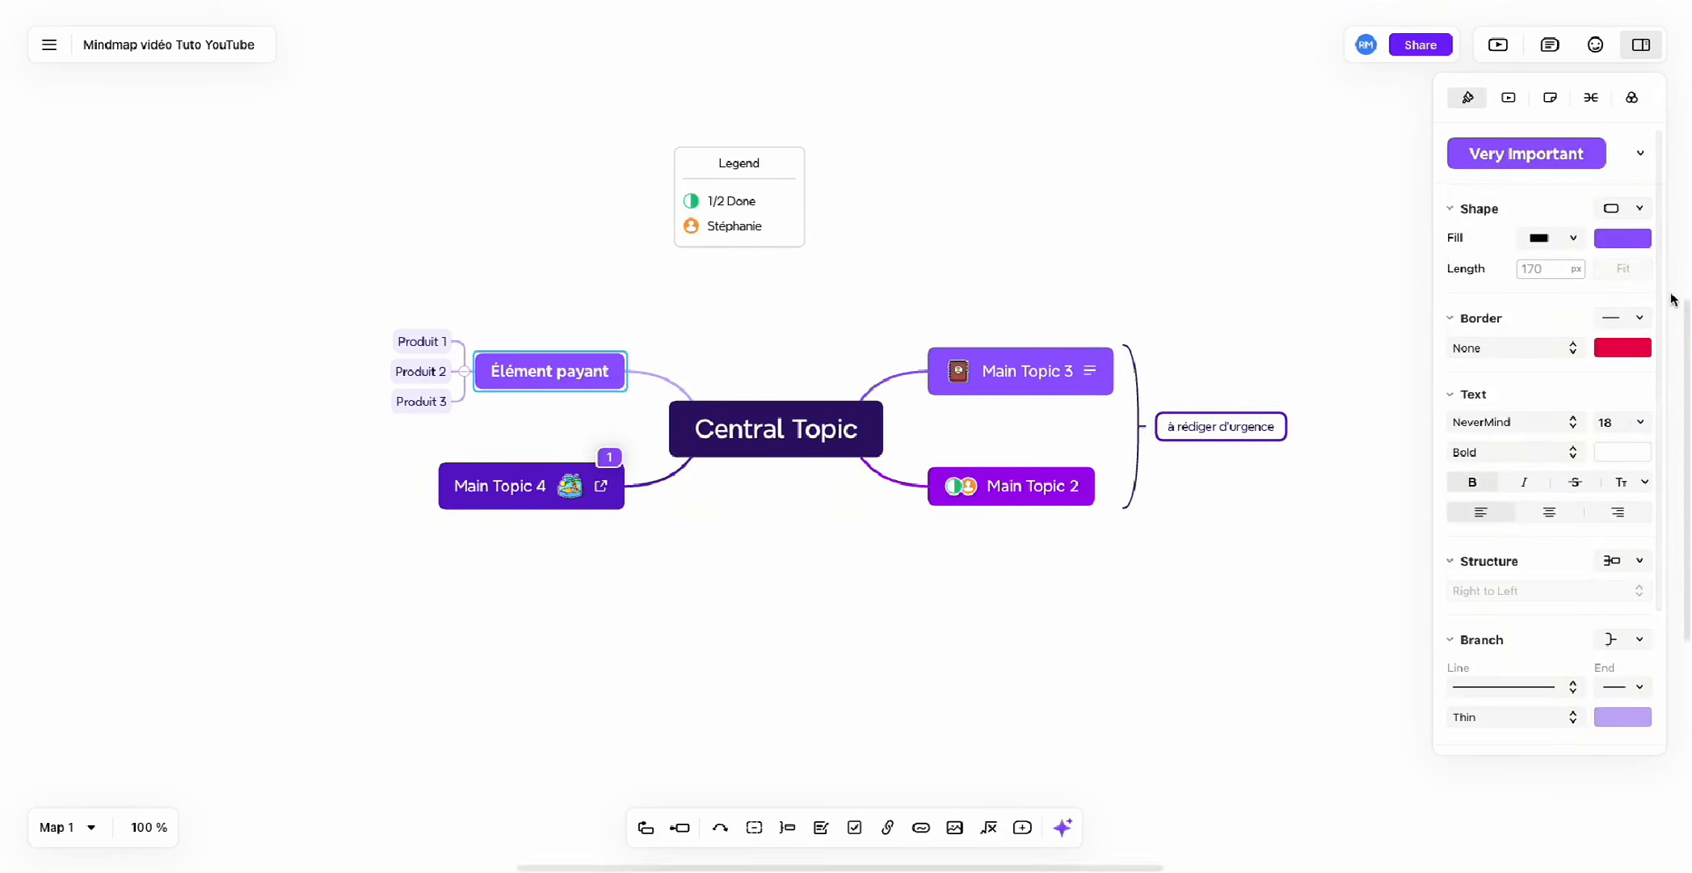
{"action": "scroll", "coordinate": [1334, 353], "scroll_direction": "left", "scroll_amount": 3}
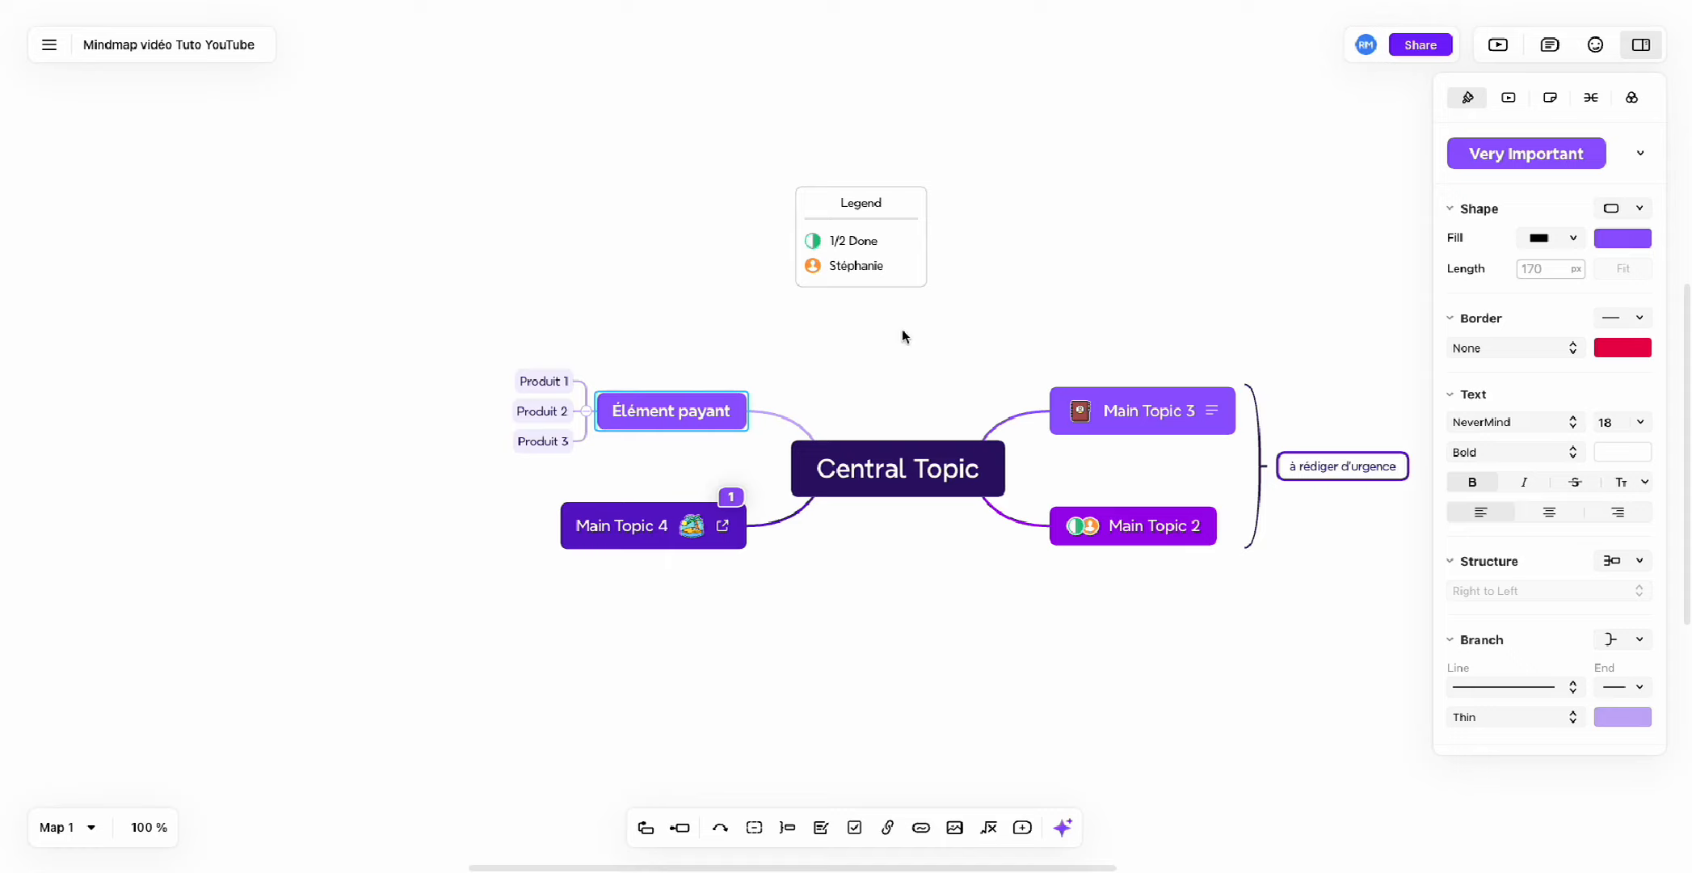
Add a plain solid border to the Produit 1 subtopic.
{"action": "left_click", "coordinate": [546, 385]}
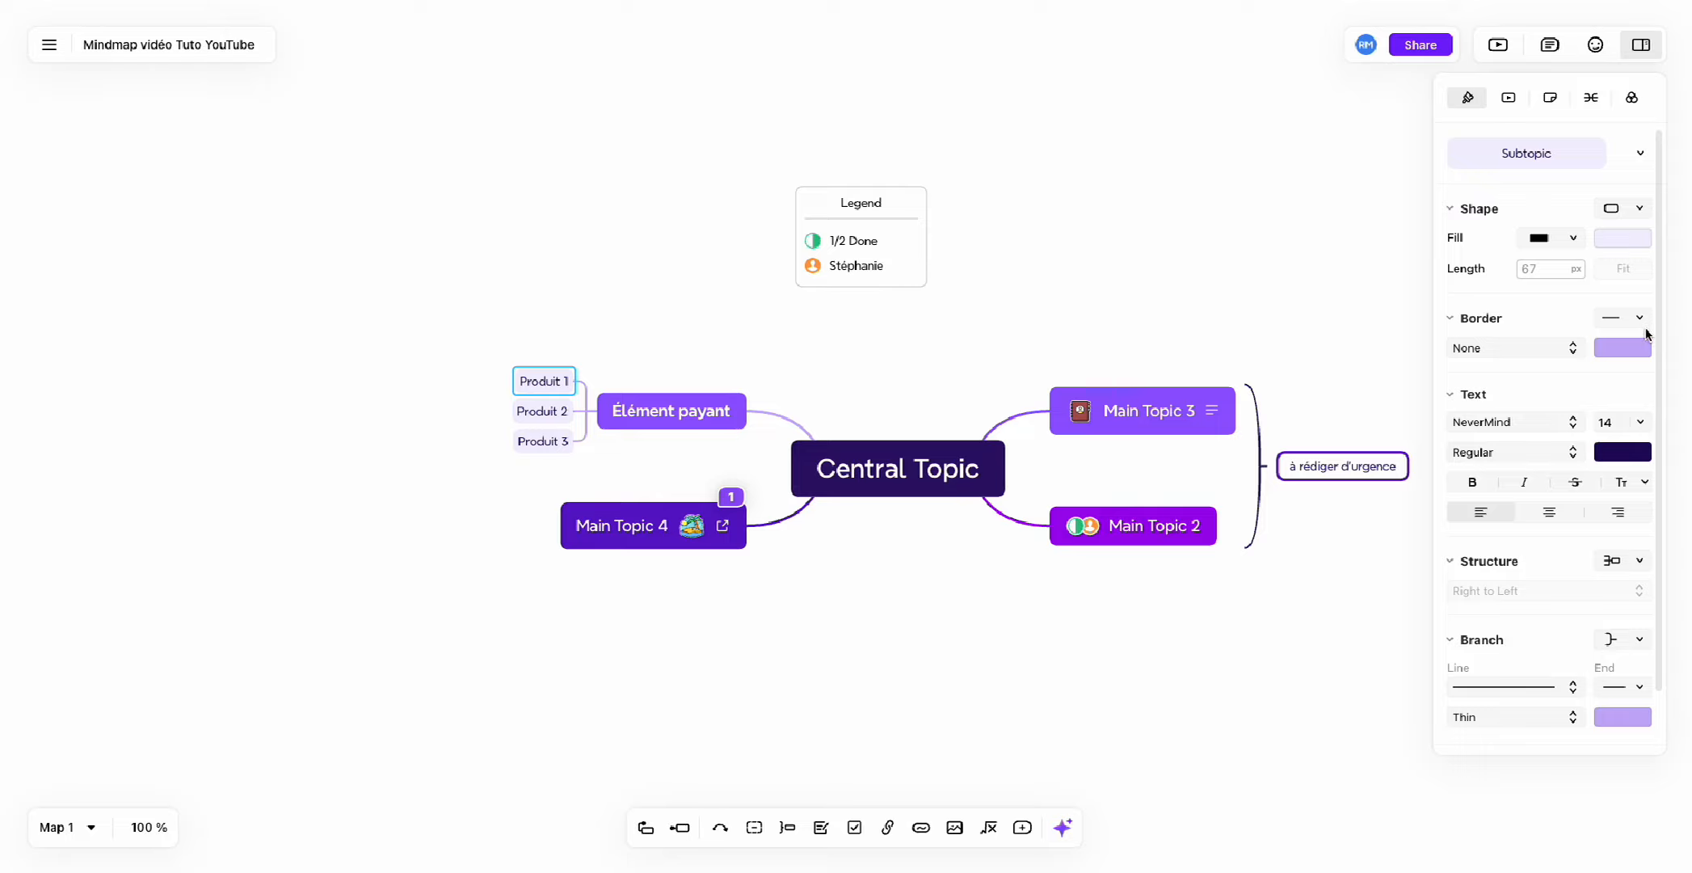
{"action": "scroll", "coordinate": [1330, 307], "scroll_direction": "right", "scroll_amount": 2}
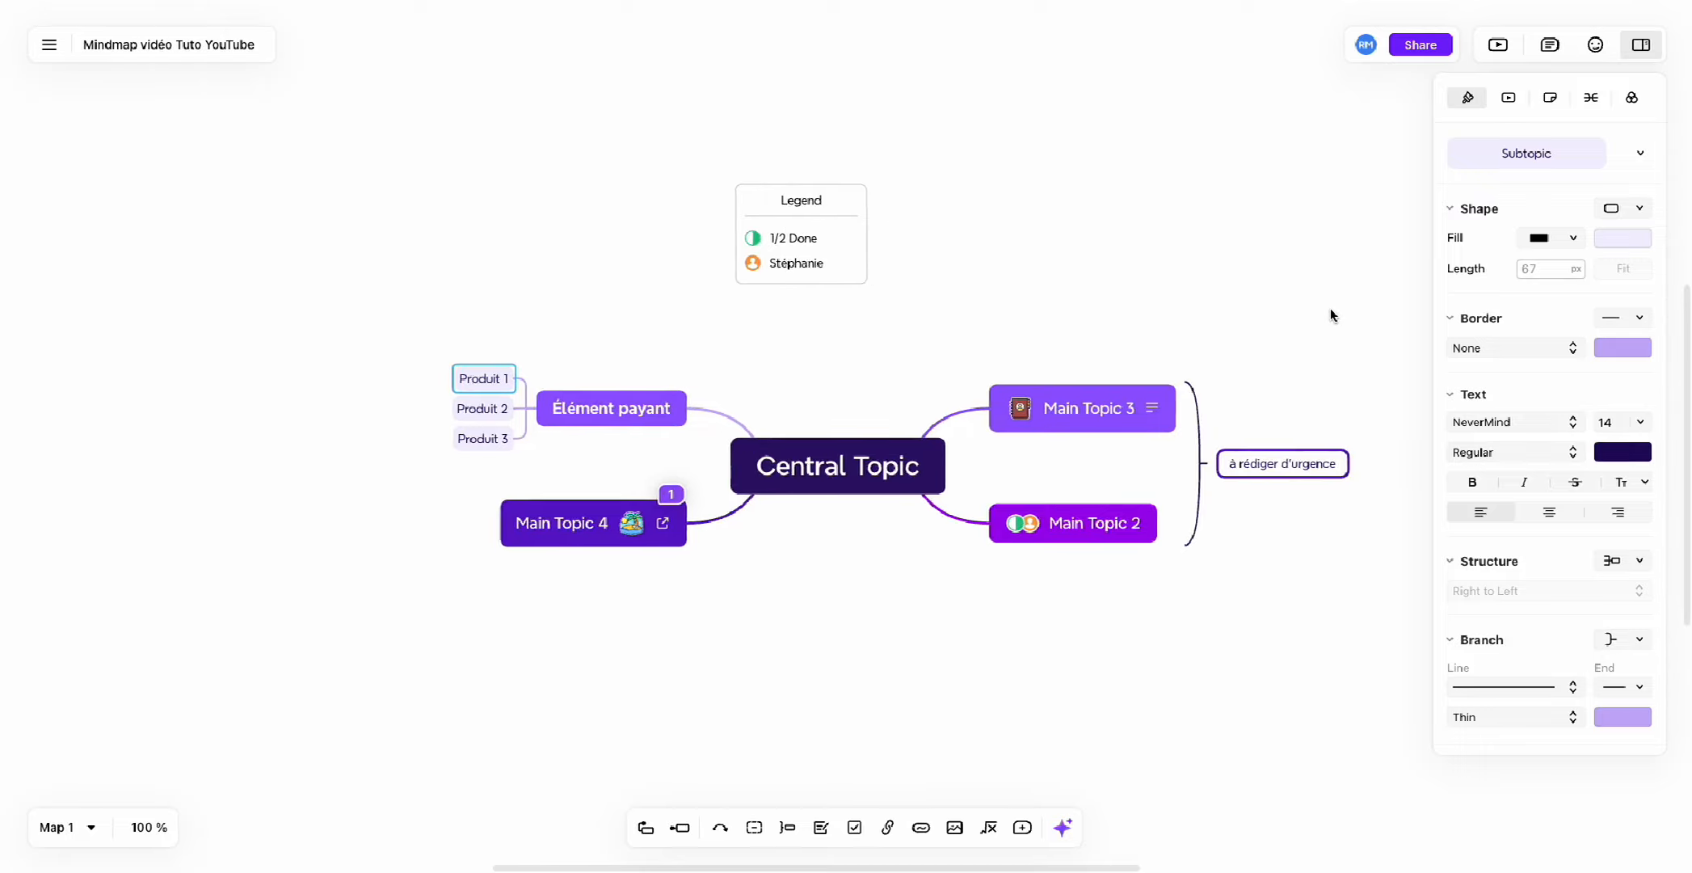
{"action": "scroll", "coordinate": [1327, 315], "scroll_direction": "left", "scroll_amount": 5}
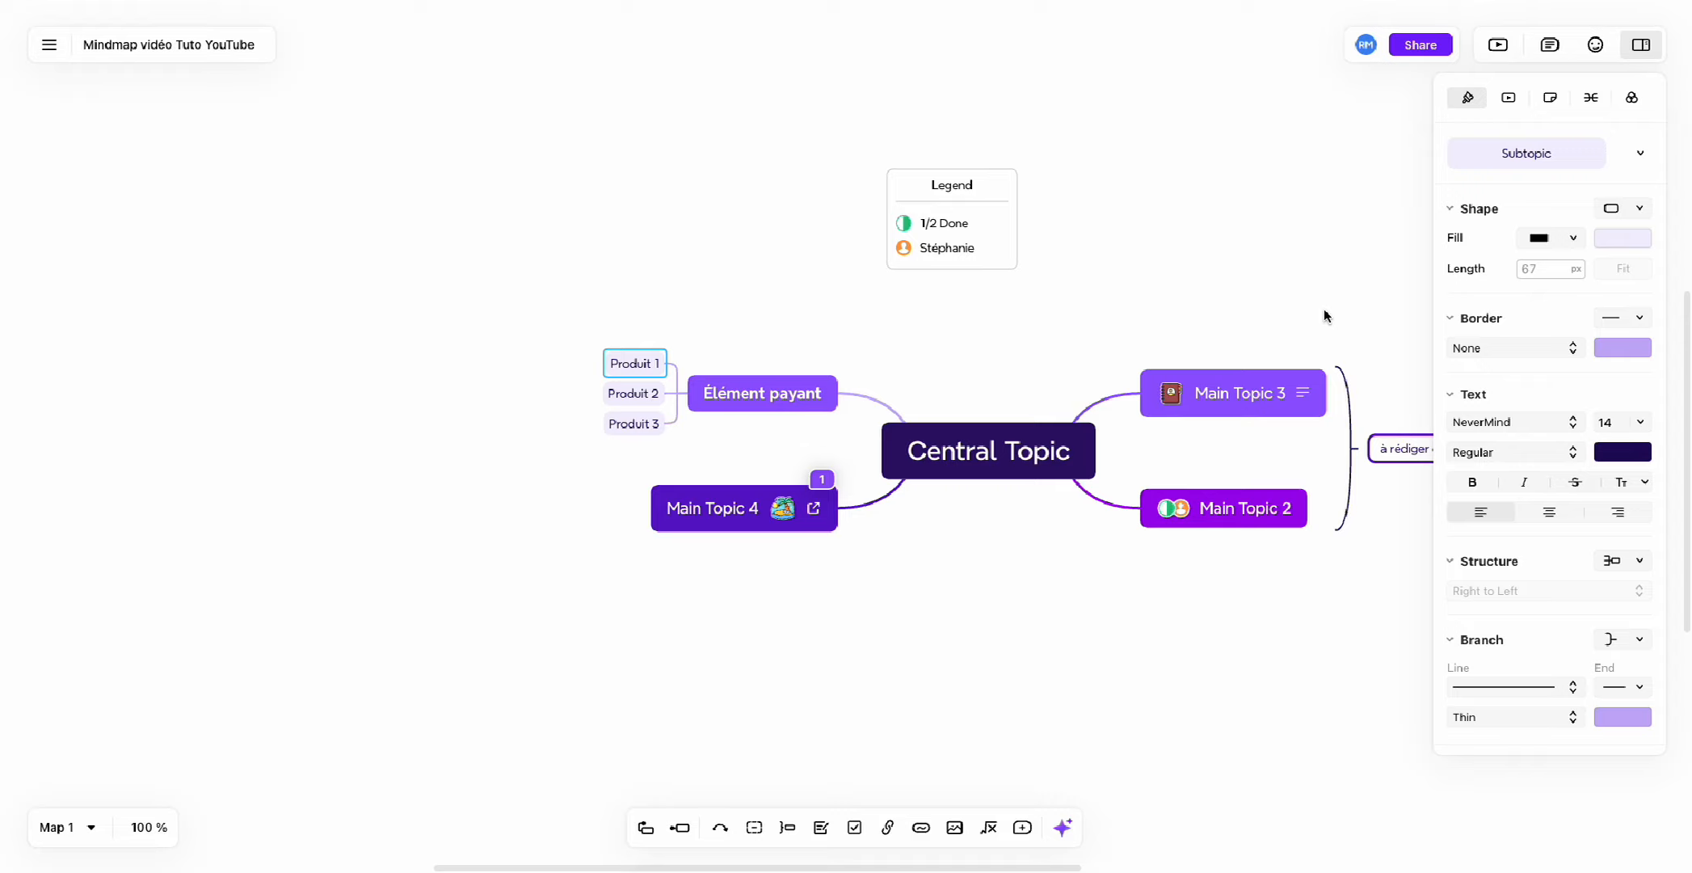
{"action": "scroll", "coordinate": [1325, 313], "scroll_direction": "right", "scroll_amount": 1}
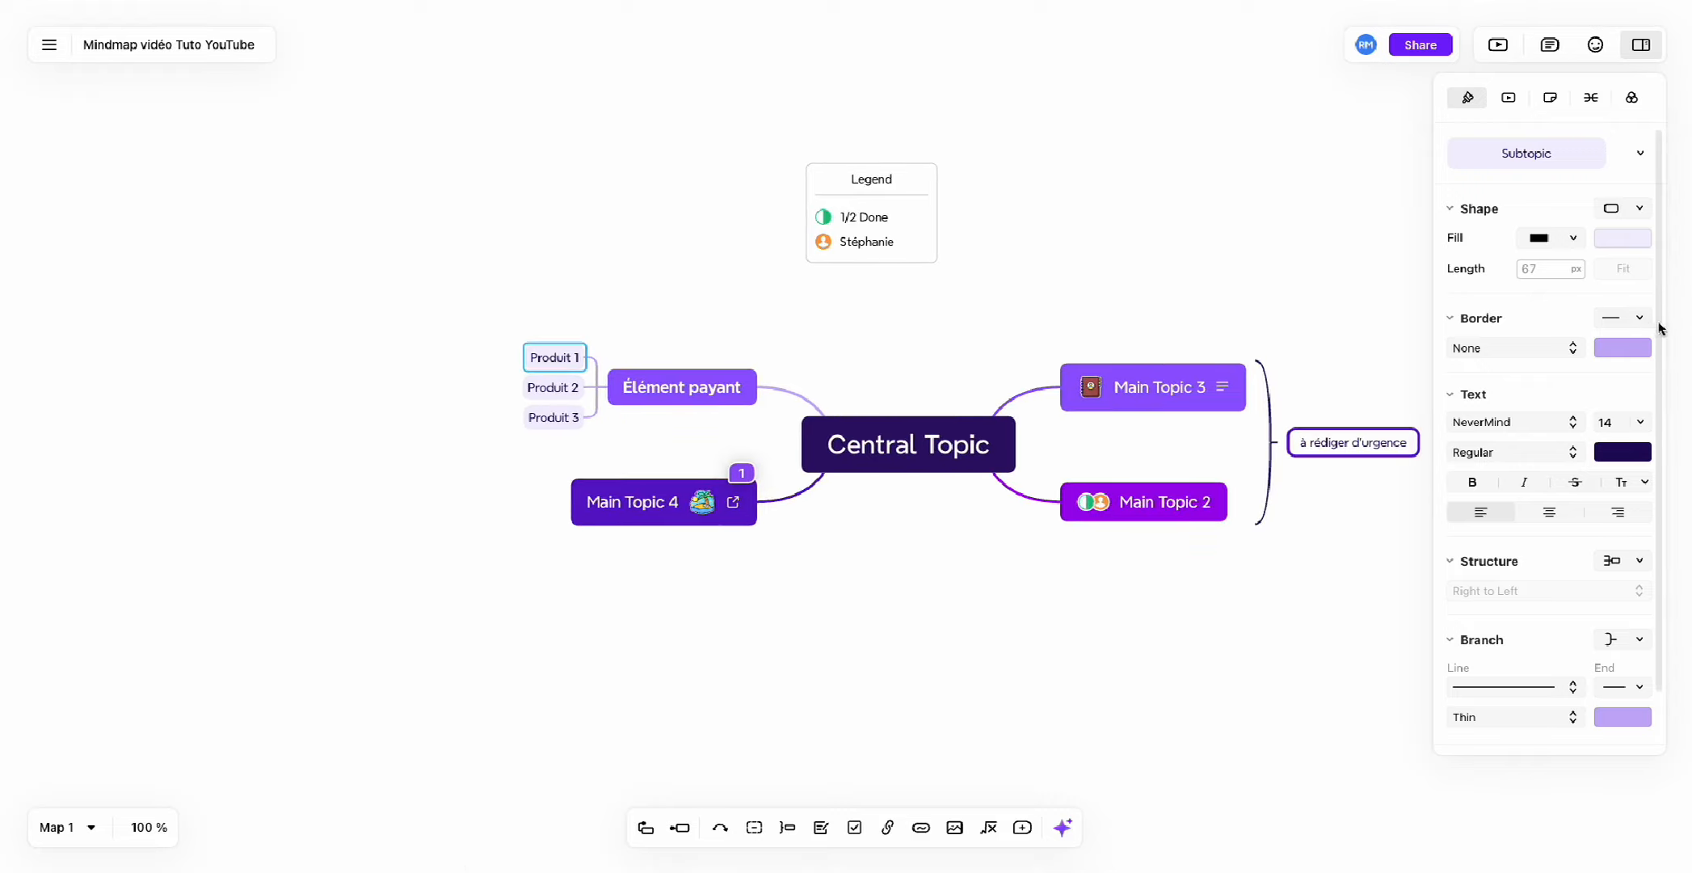
{"action": "left_click", "coordinate": [1645, 319]}
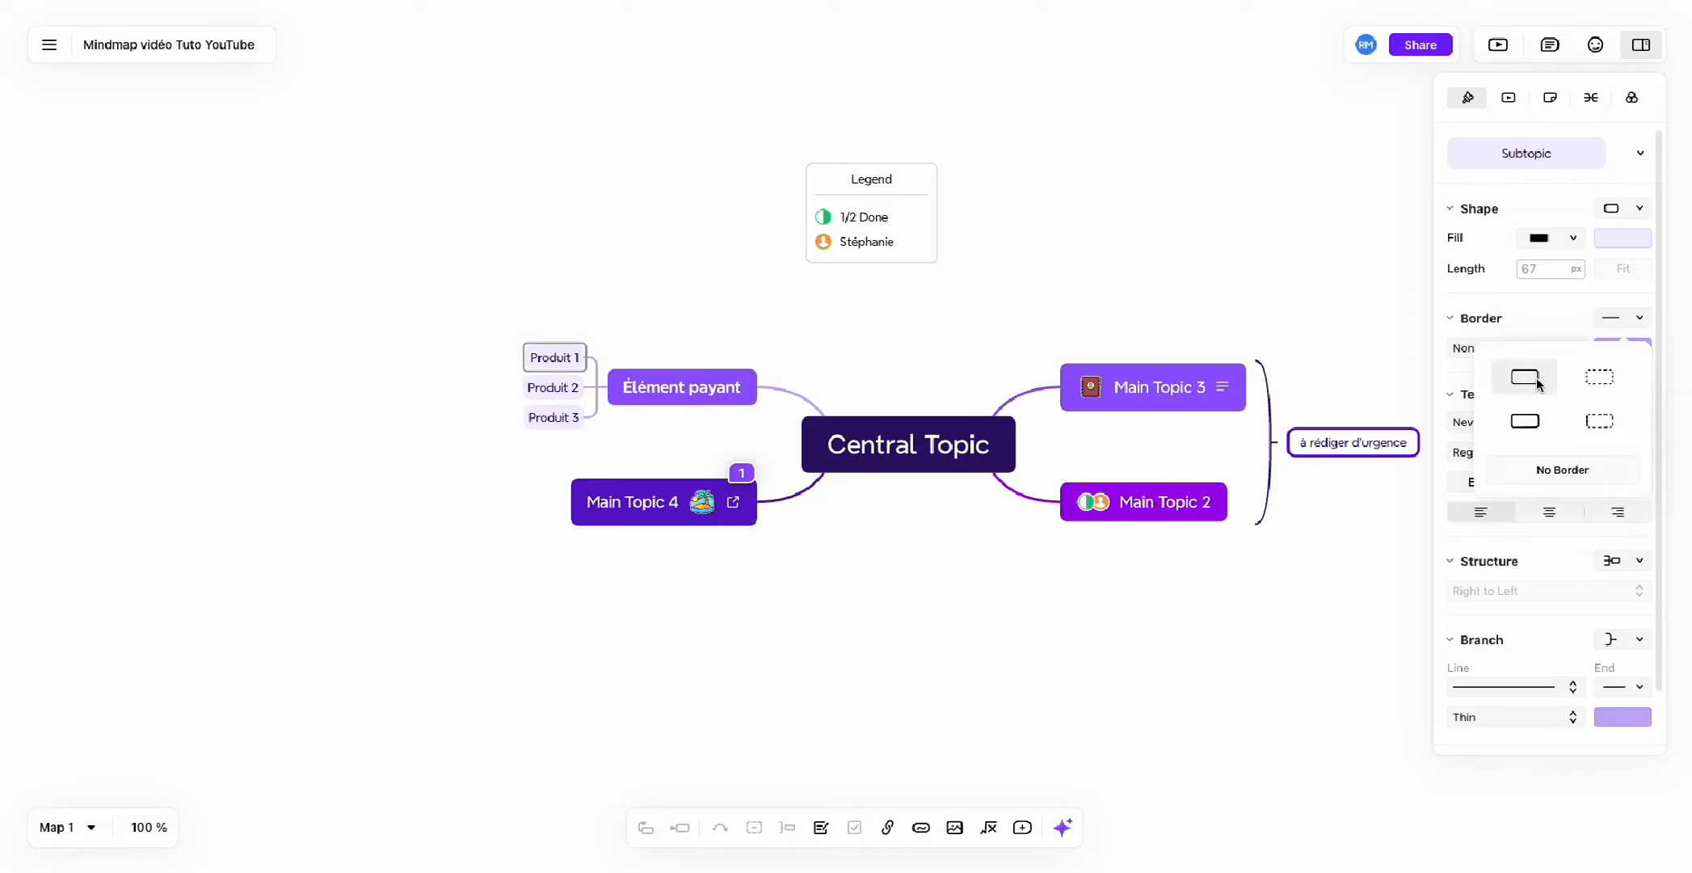
{"action": "left_click", "coordinate": [1548, 322]}
{"action": "left_click", "coordinate": [1548, 320]}
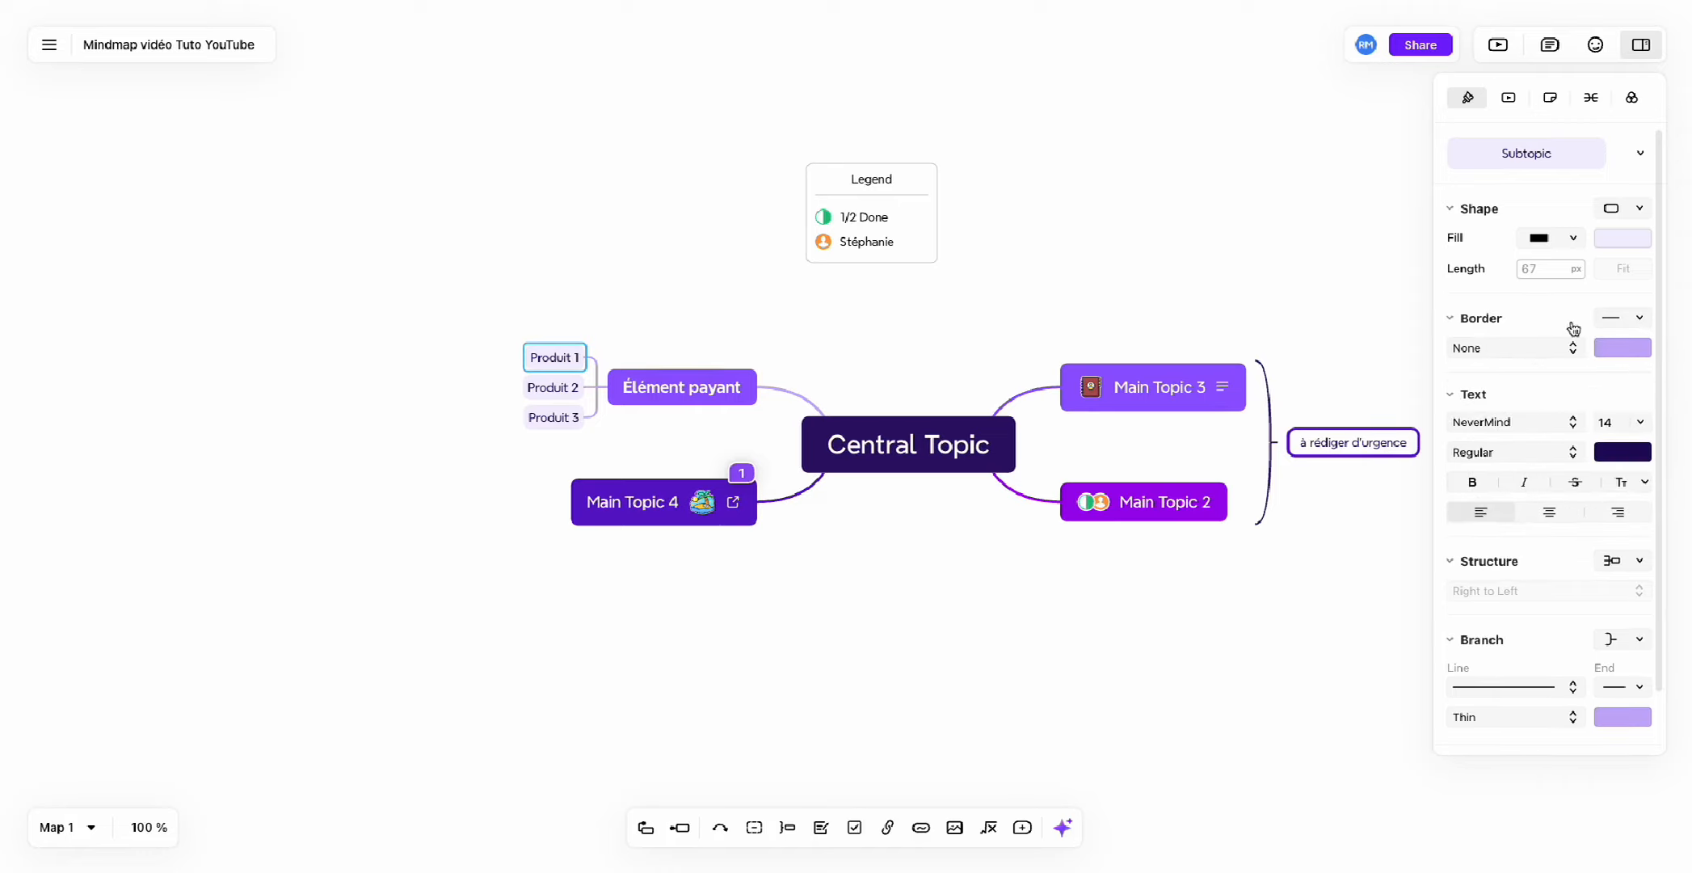
{"action": "left_click", "coordinate": [1604, 324]}
{"action": "left_click", "coordinate": [1525, 420]}
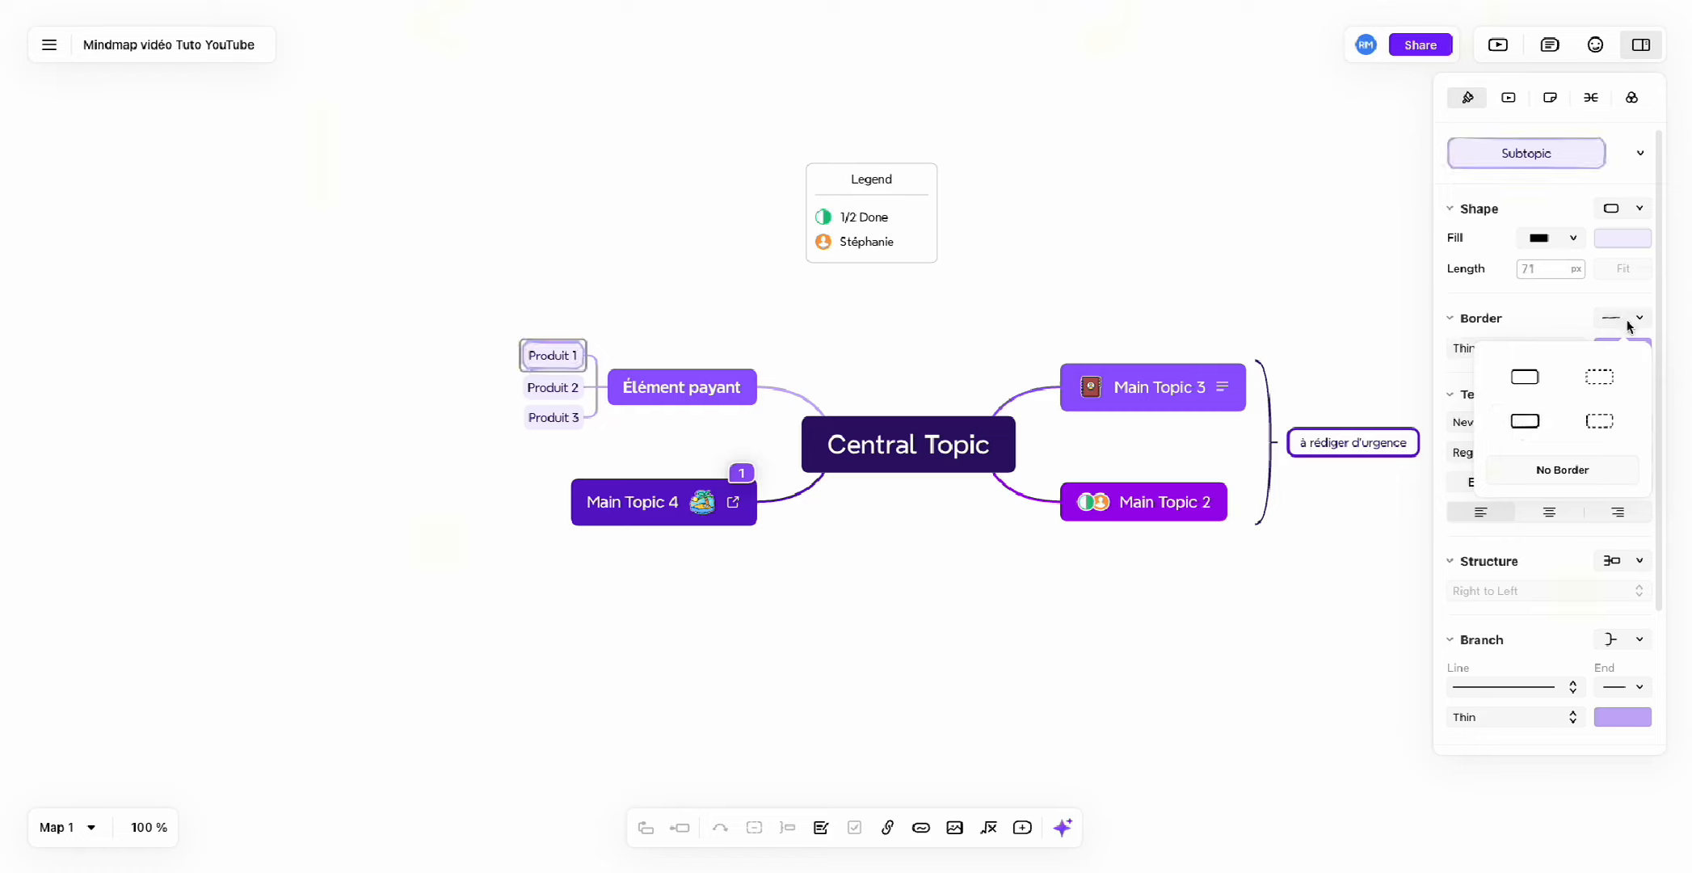
{"action": "left_click", "coordinate": [1543, 380]}
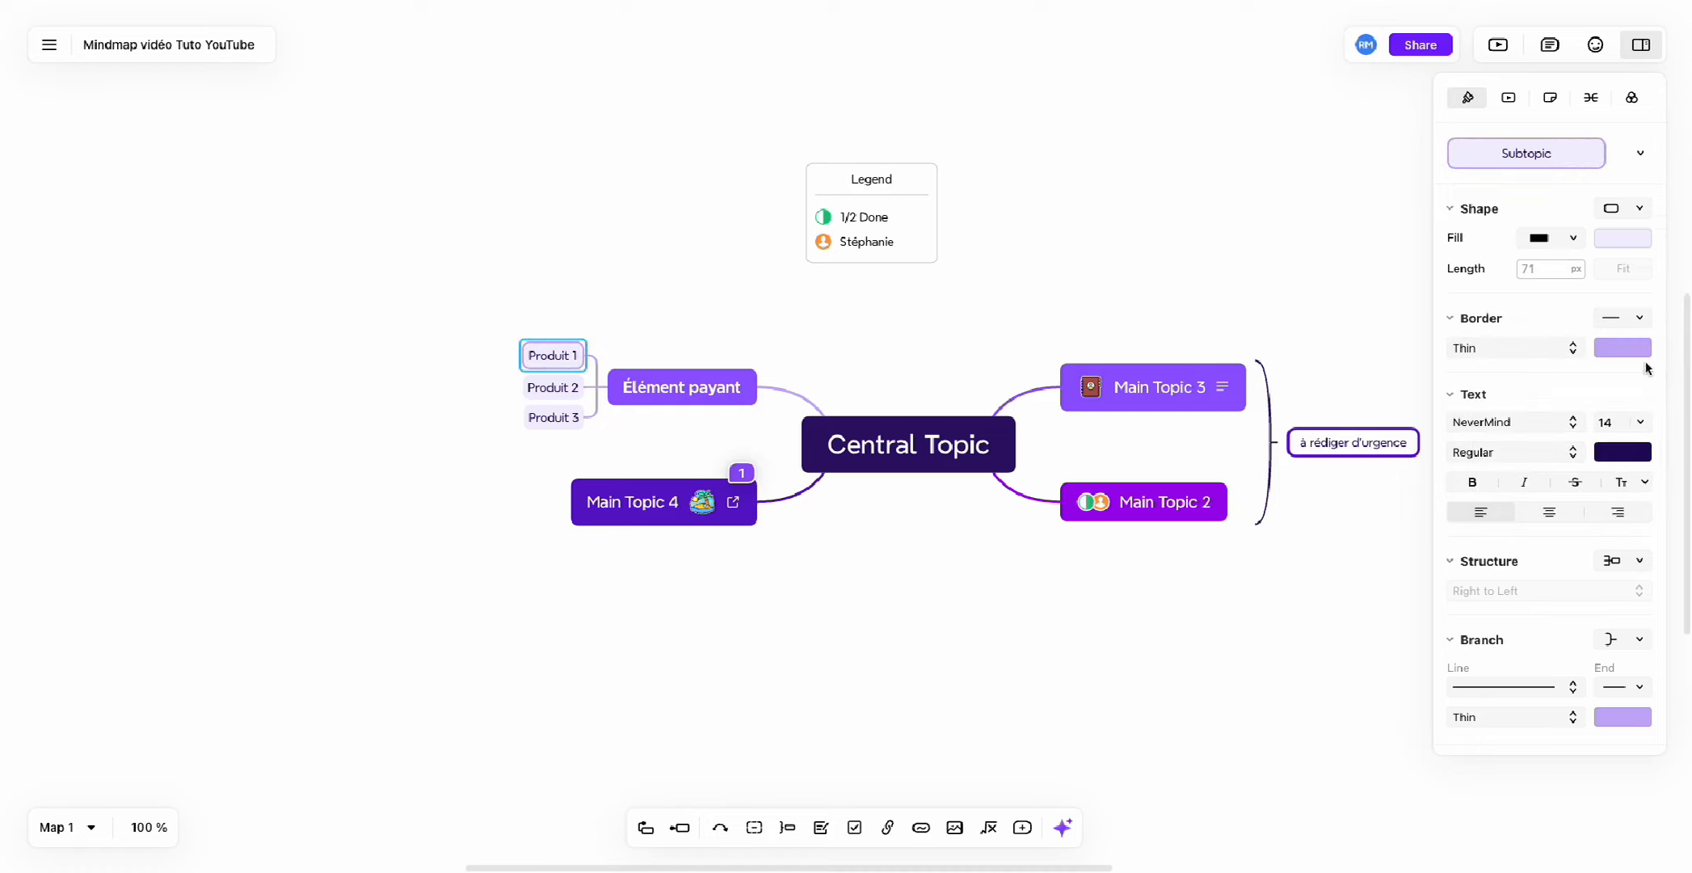
View the border thickness options for the Produit 1 subtopic and set its border colour to red.
{"action": "left_click", "coordinate": [1515, 348]}
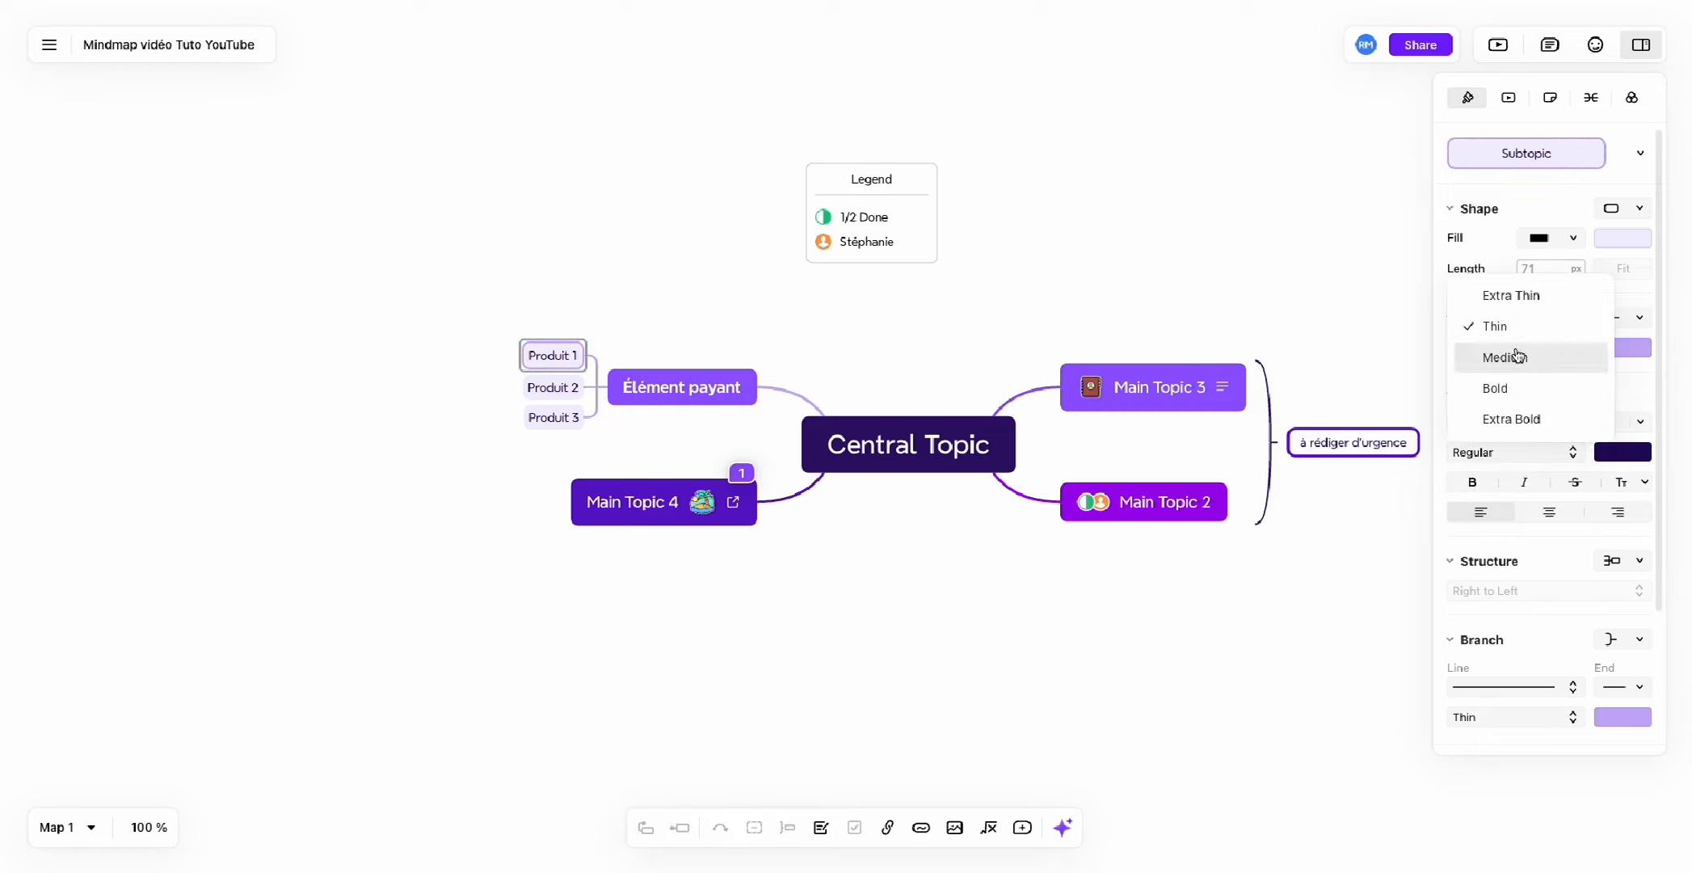
{"action": "left_click", "coordinate": [1654, 386]}
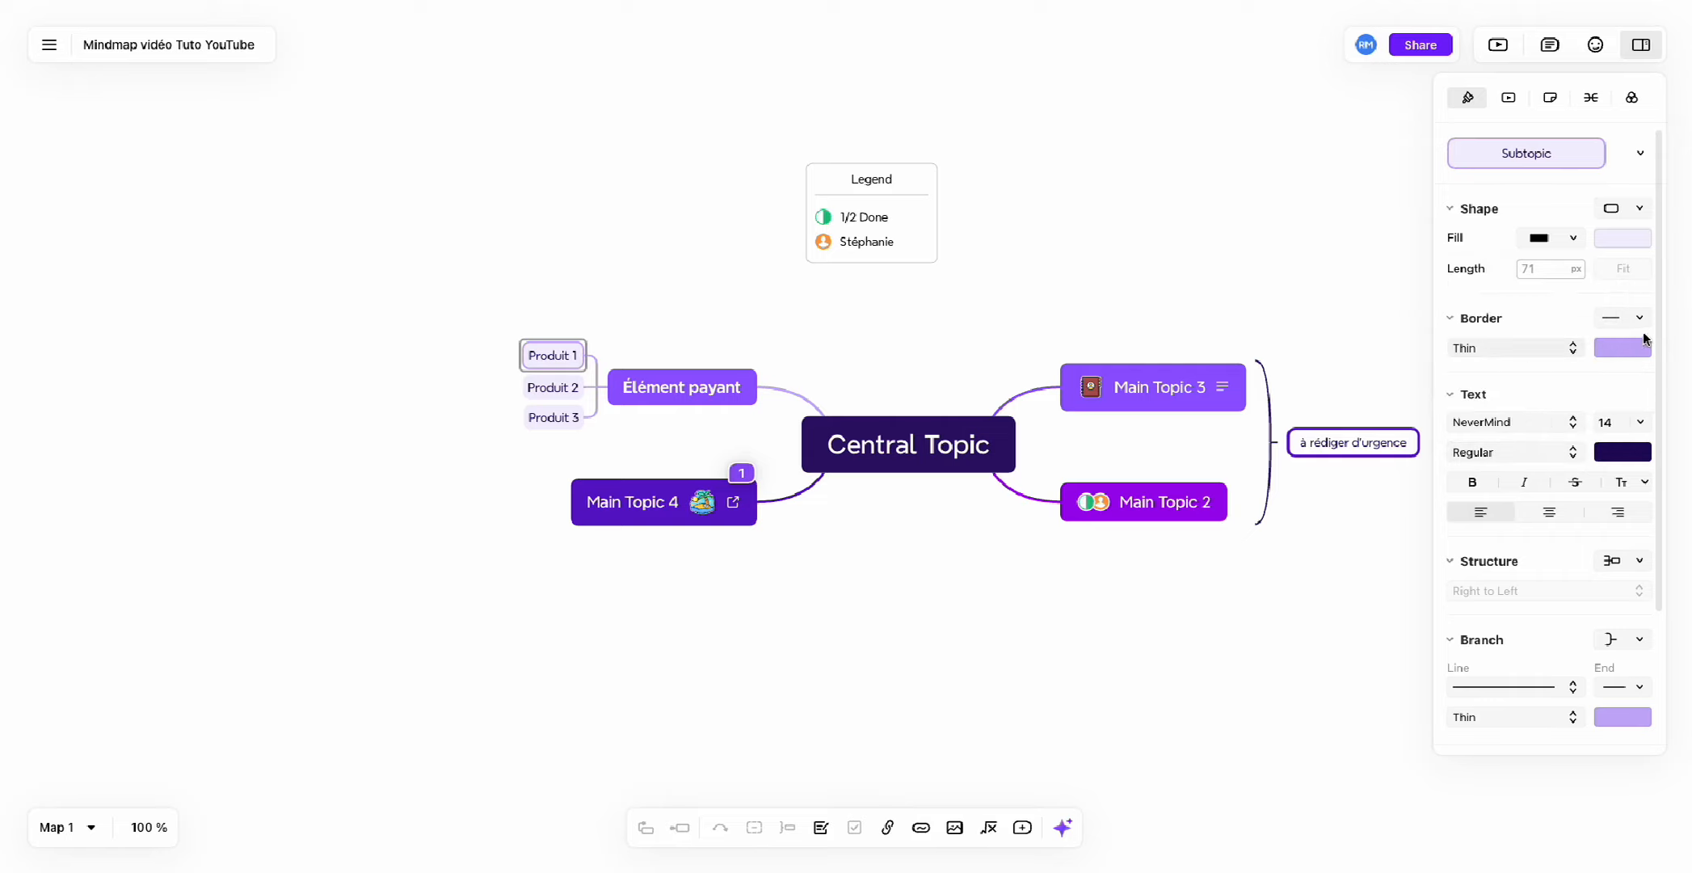
{"action": "left_click", "coordinate": [1636, 319]}
{"action": "left_click", "coordinate": [1635, 319]}
{"action": "left_click", "coordinate": [1637, 348]}
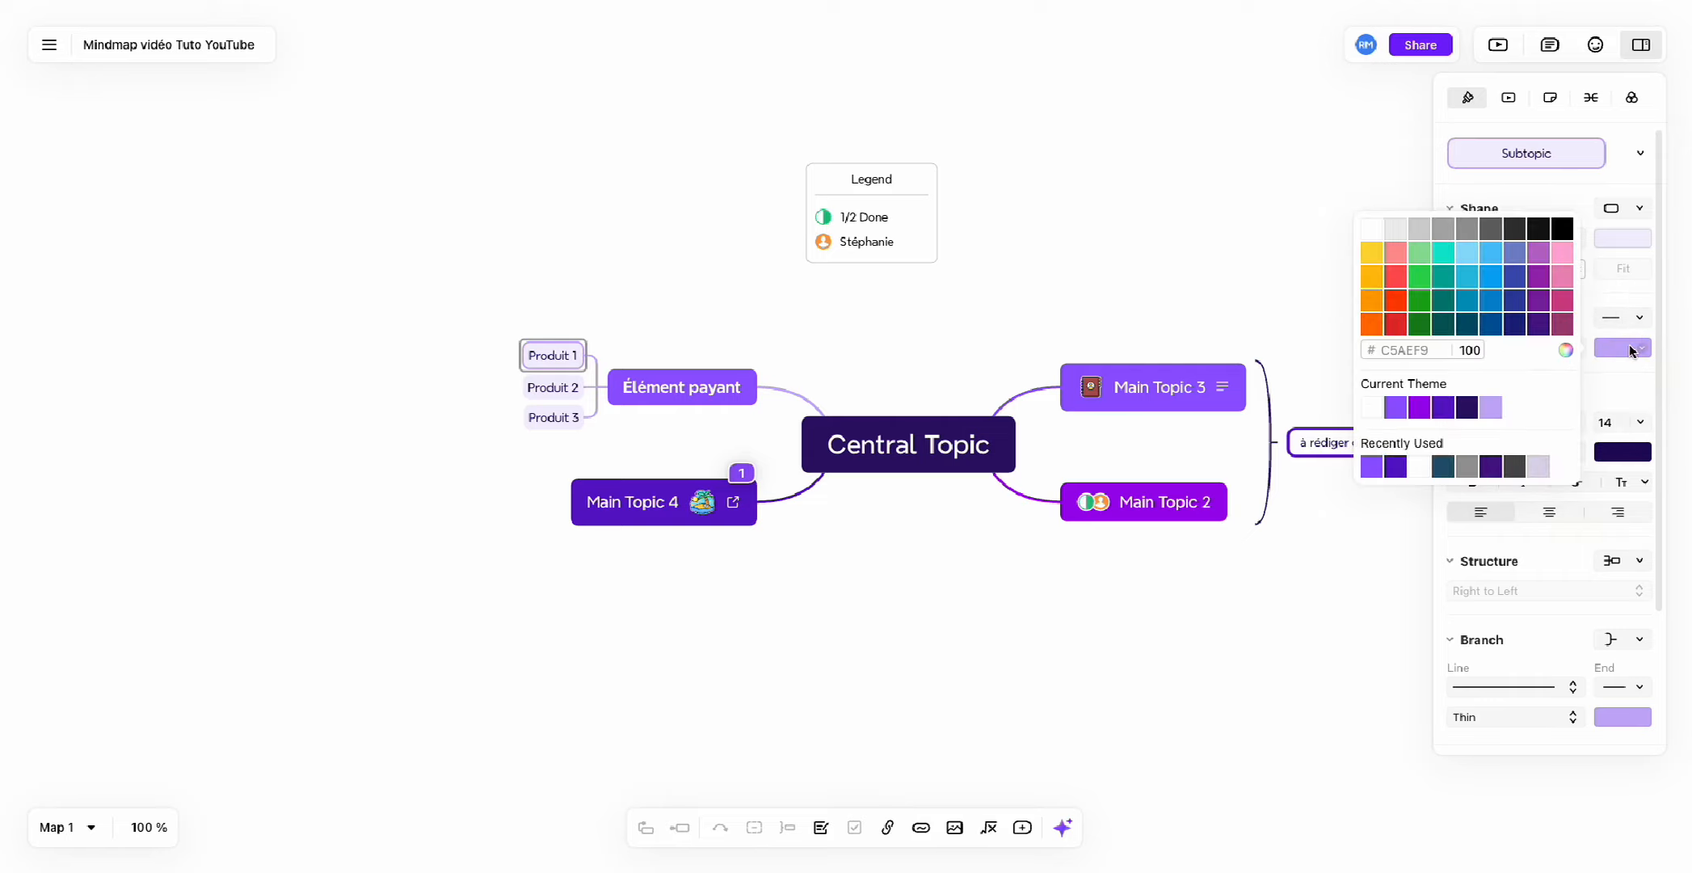
{"action": "left_click", "coordinate": [1397, 325]}
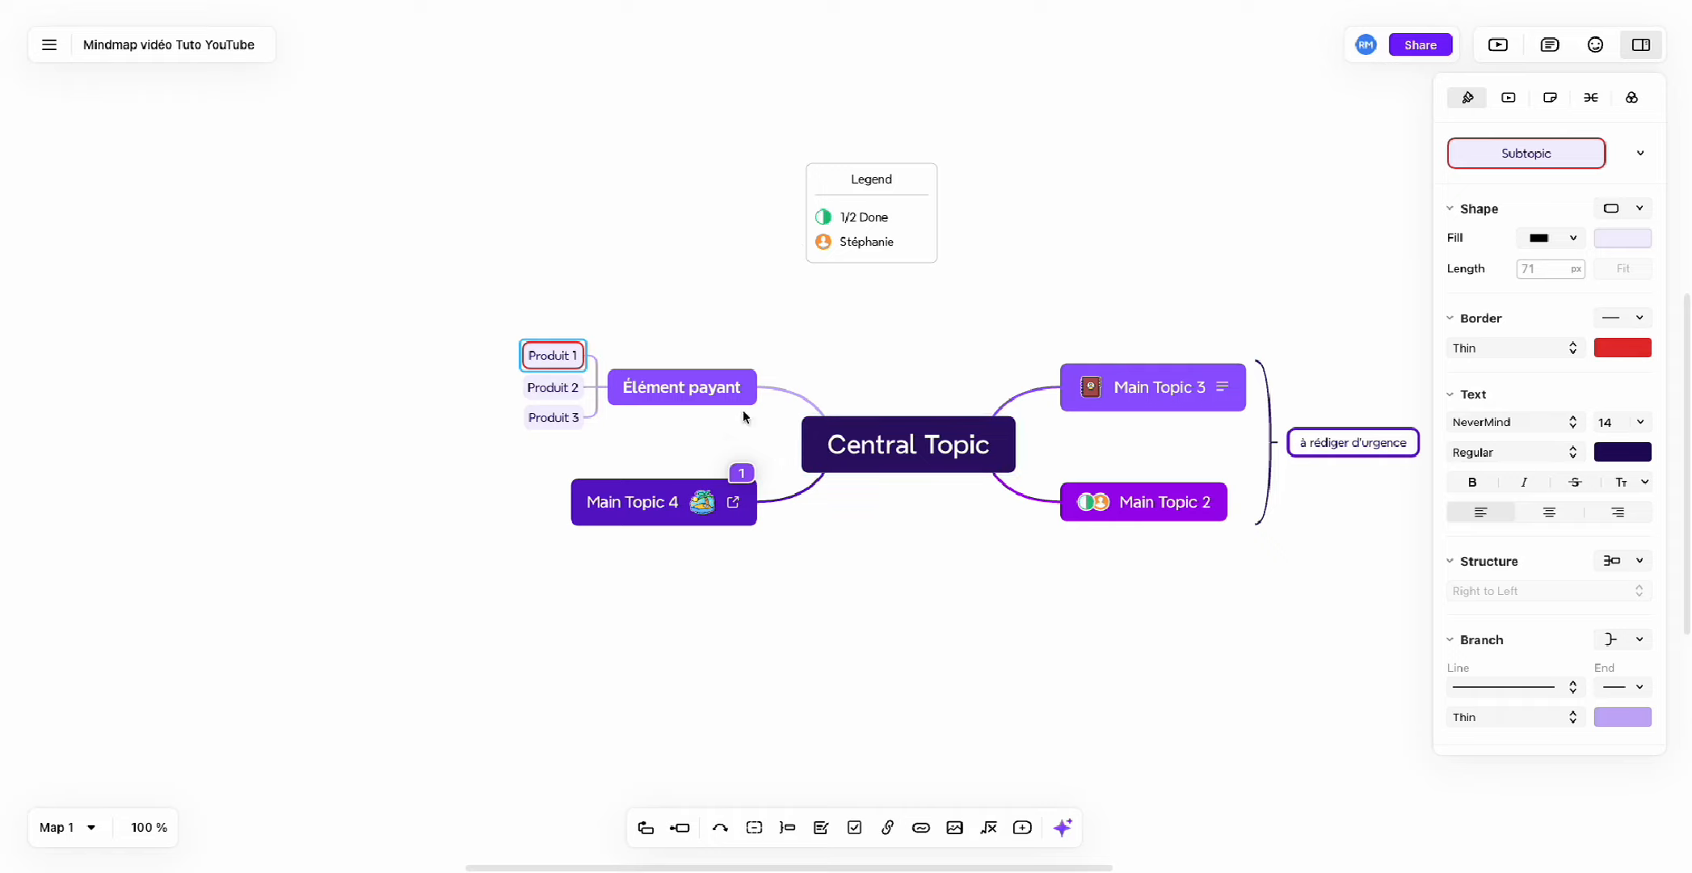
Change the Produit 1 subtopic's font to Roboto.
{"action": "scroll", "coordinate": [786, 435], "scroll_direction": "right", "scroll_amount": 1}
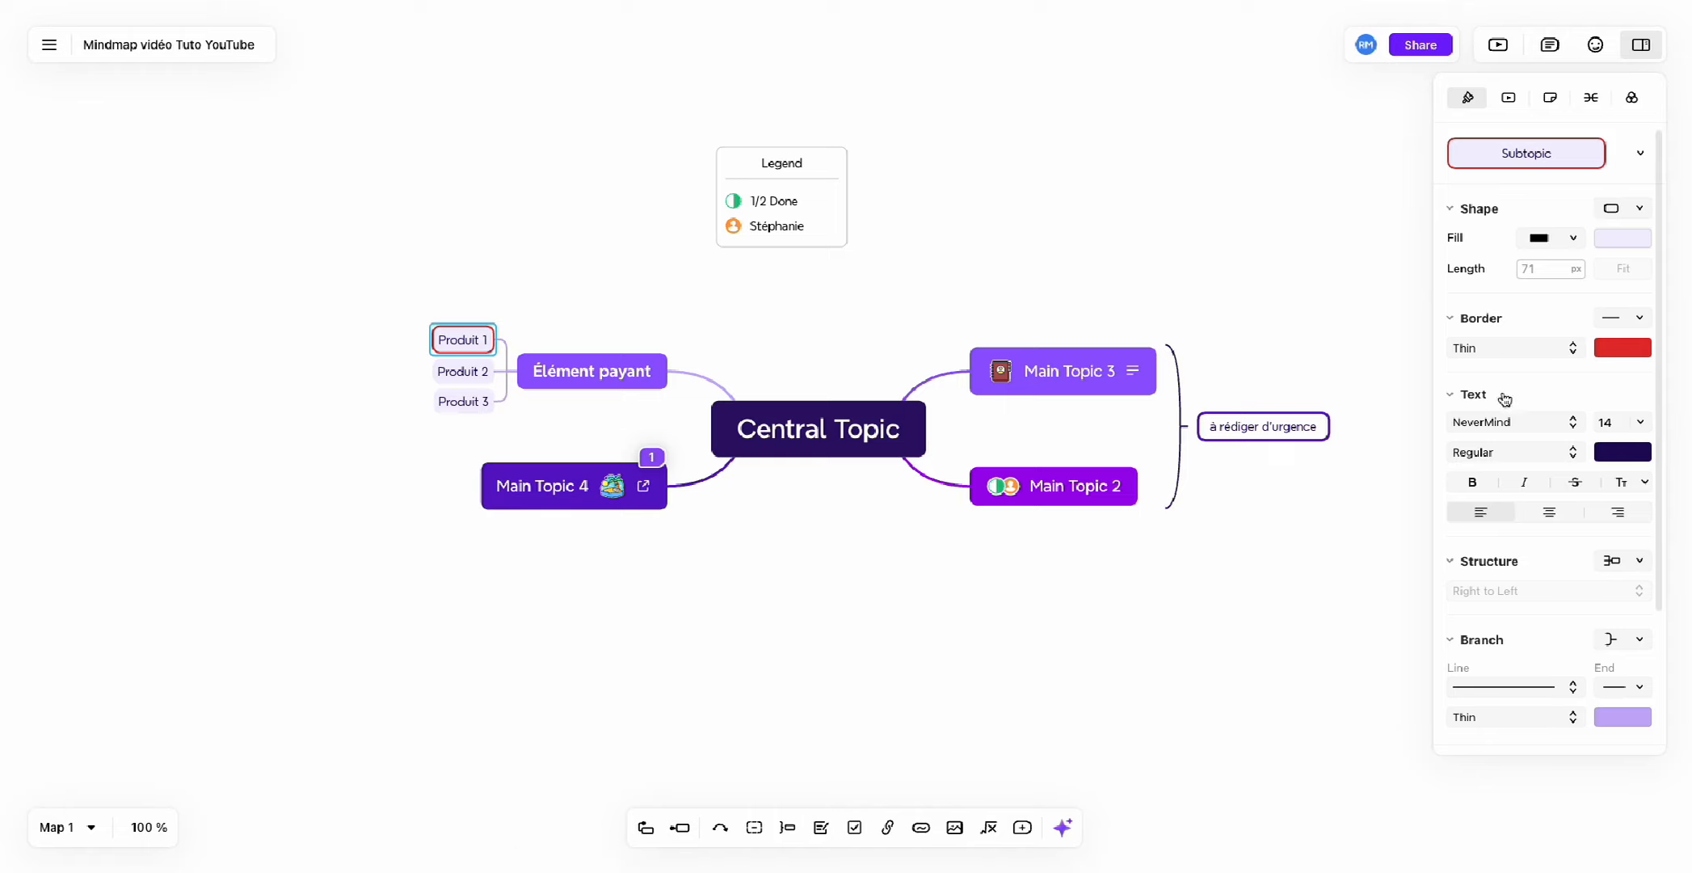
{"action": "left_click", "coordinate": [1523, 435]}
{"action": "left_click", "coordinate": [1511, 339]}
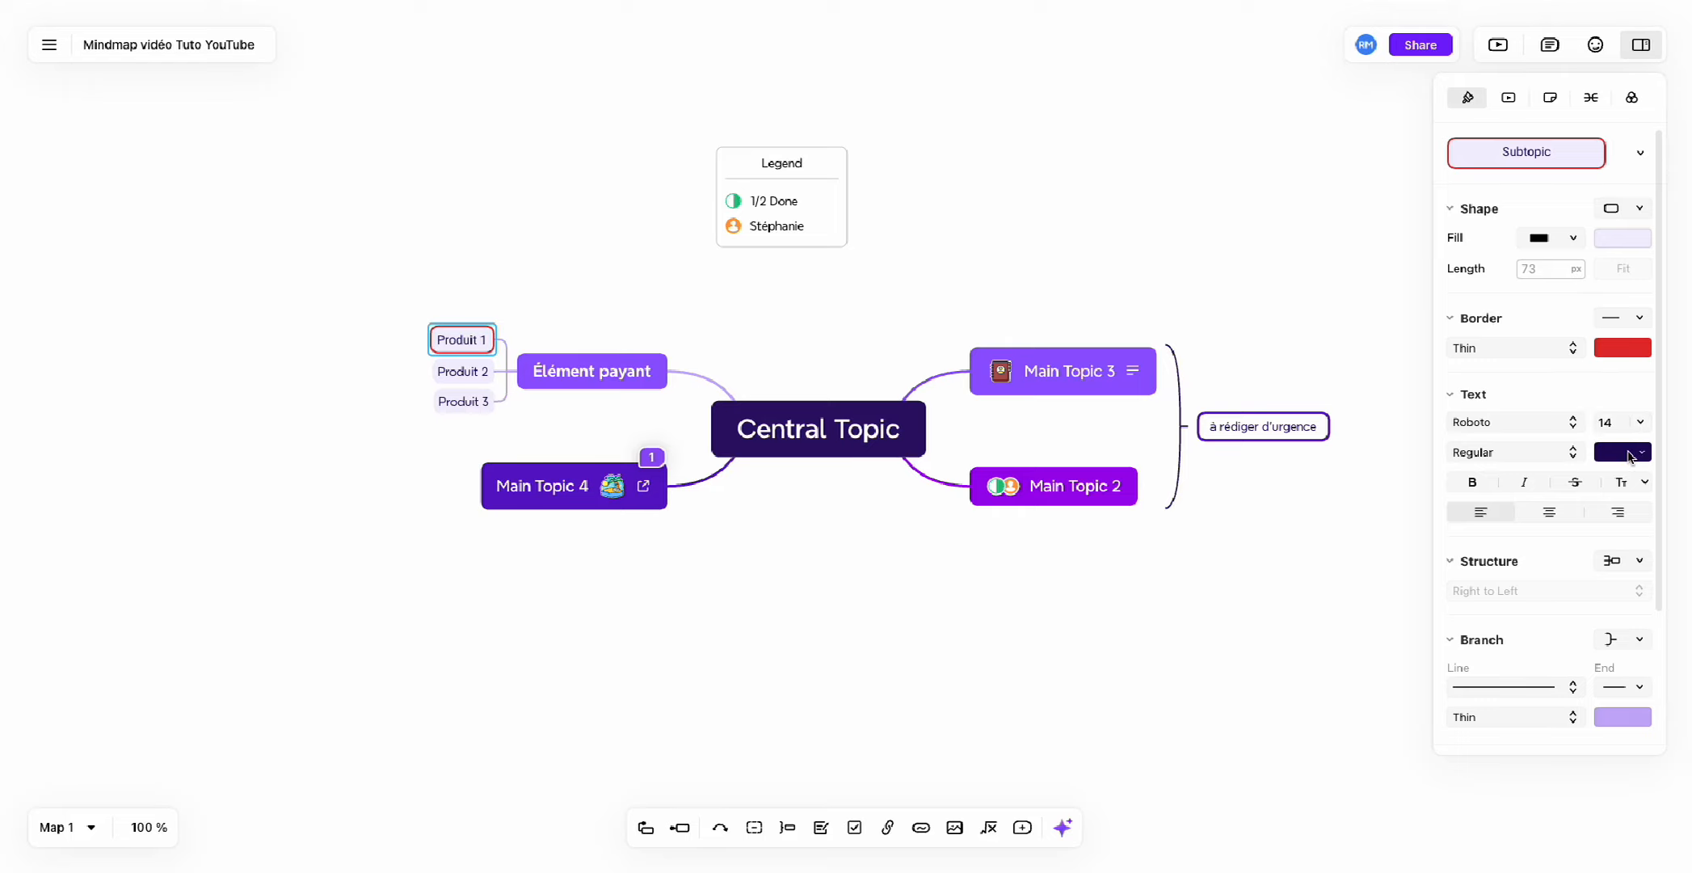
Try the Brace Map structure on the Produit 1 subtopic.
{"action": "scroll", "coordinate": [1589, 553], "scroll_direction": "down", "scroll_amount": 3}
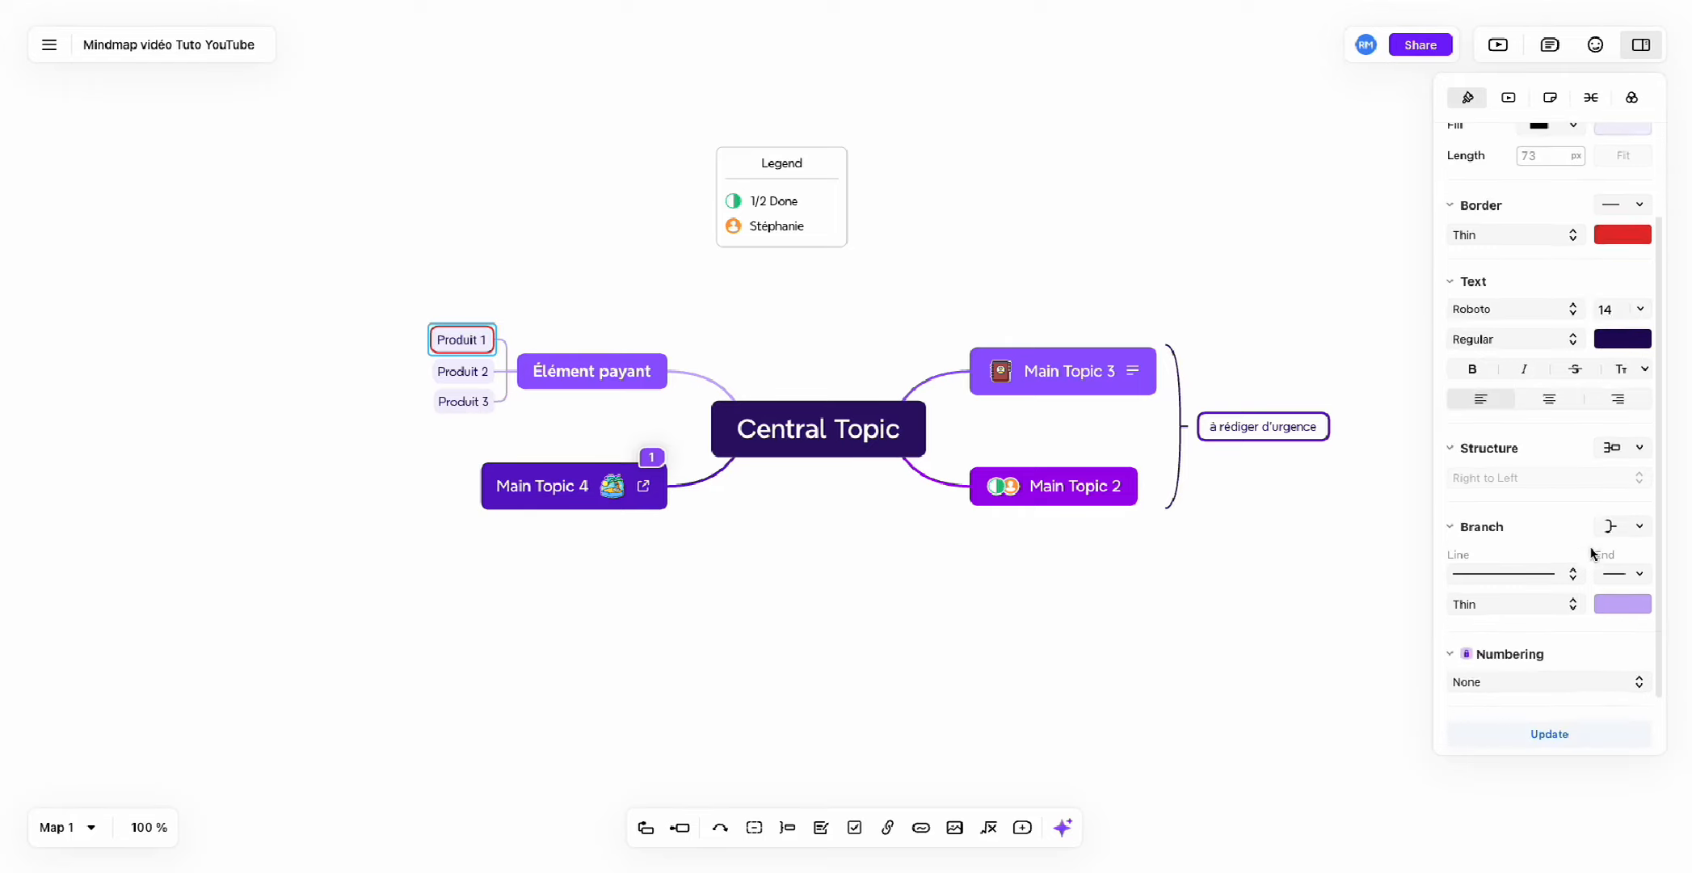
{"action": "left_click", "coordinate": [1622, 408]}
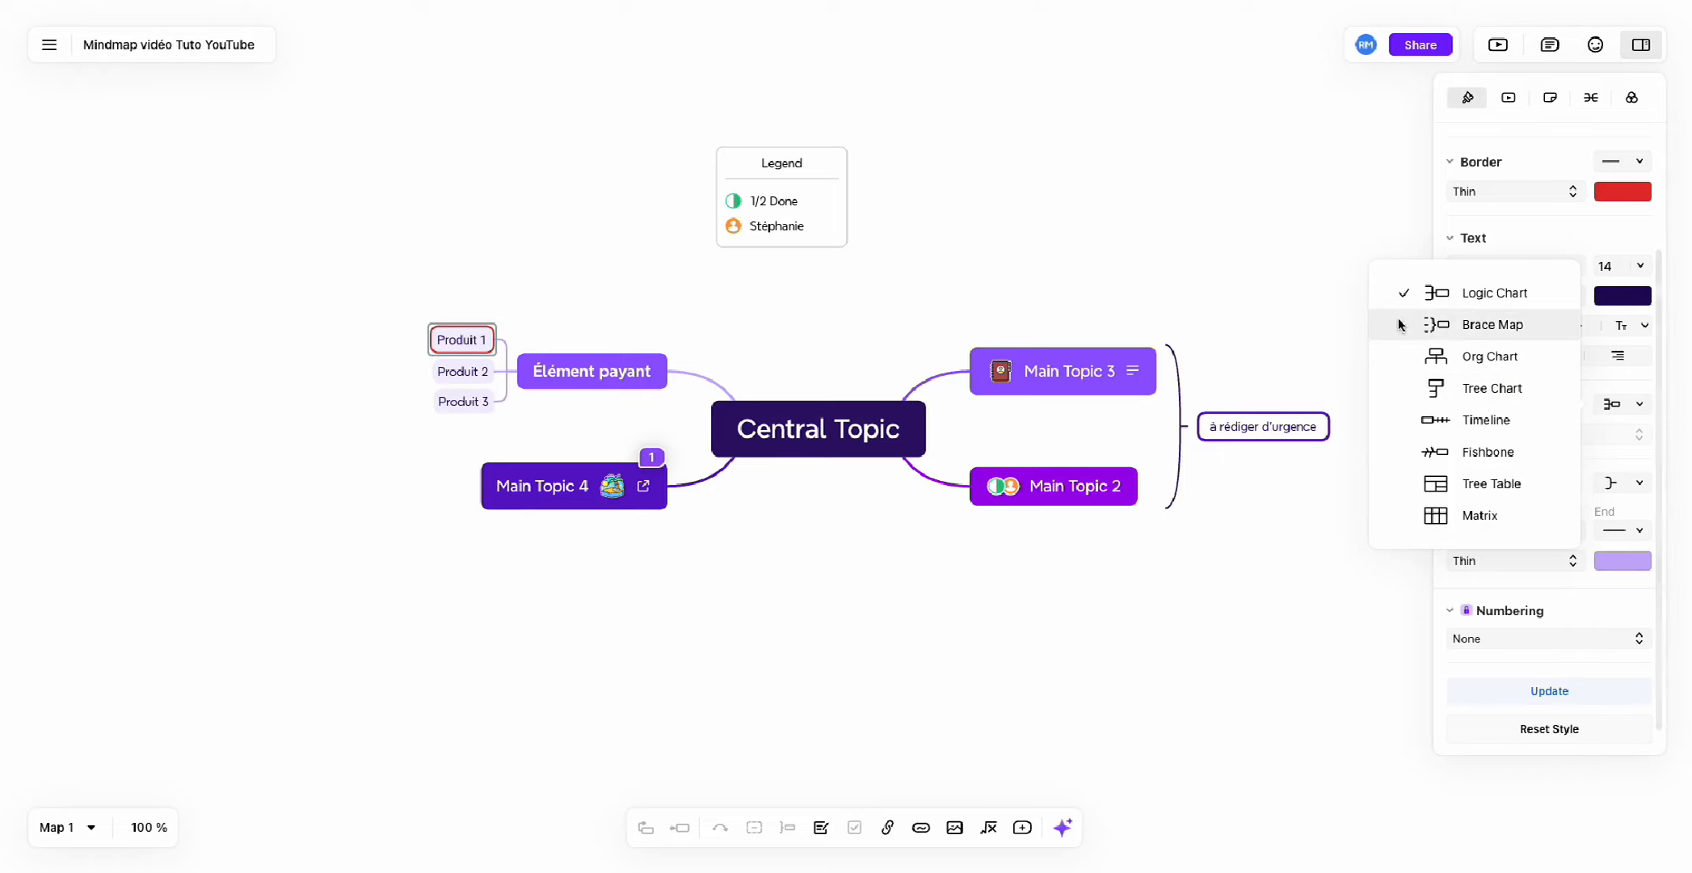
{"action": "left_click", "coordinate": [1429, 323]}
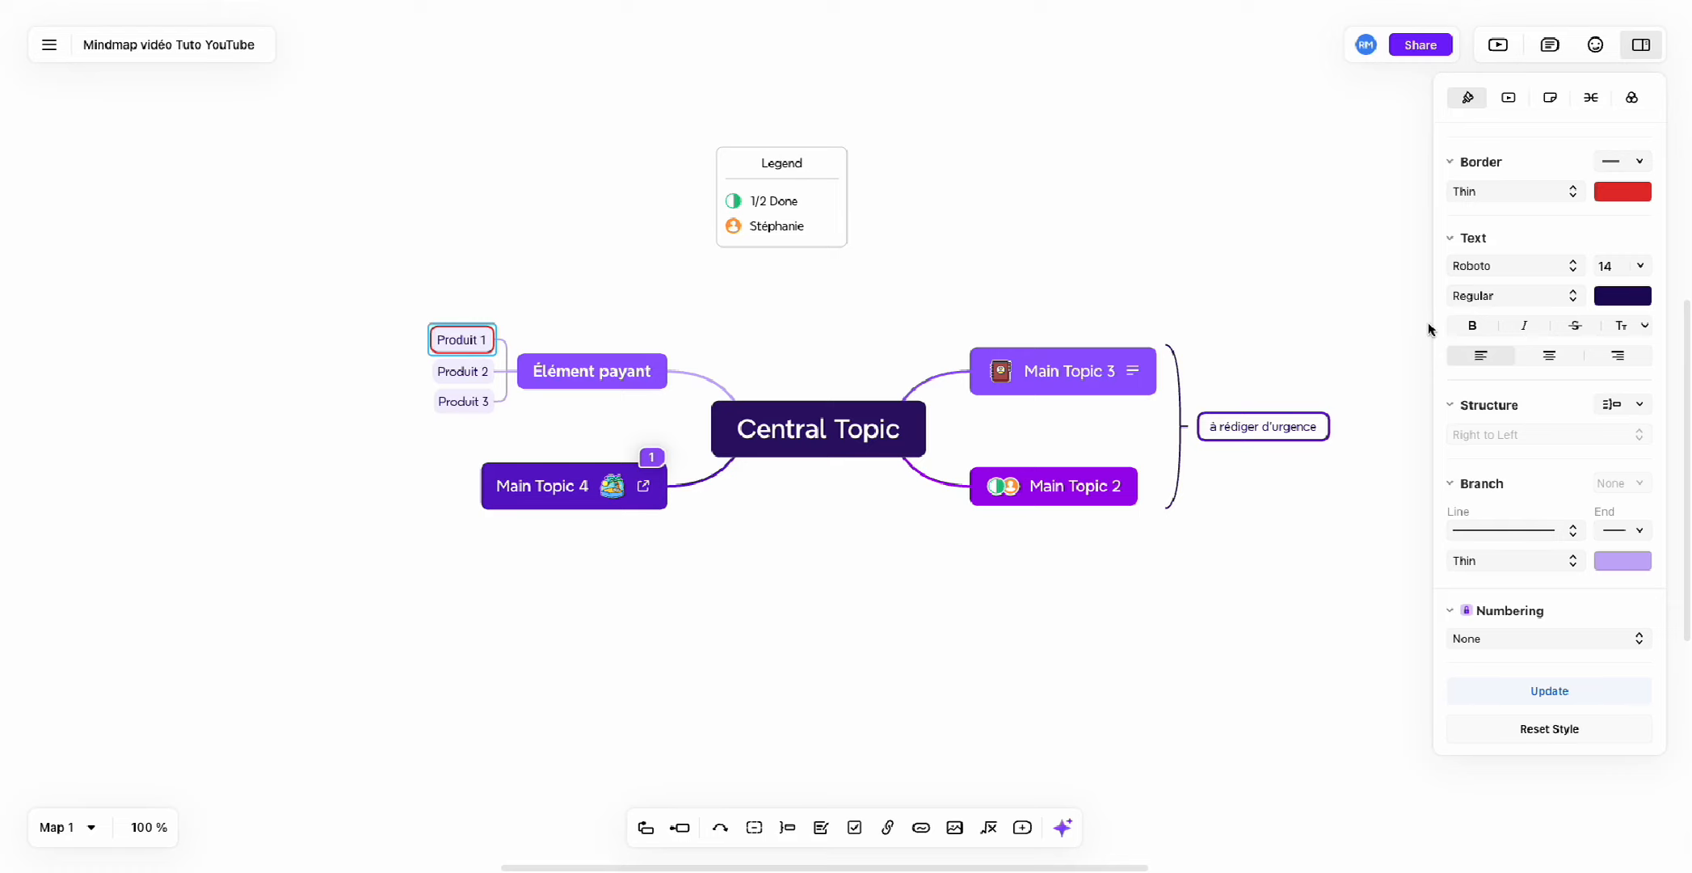
{"action": "left_click", "coordinate": [1286, 274]}
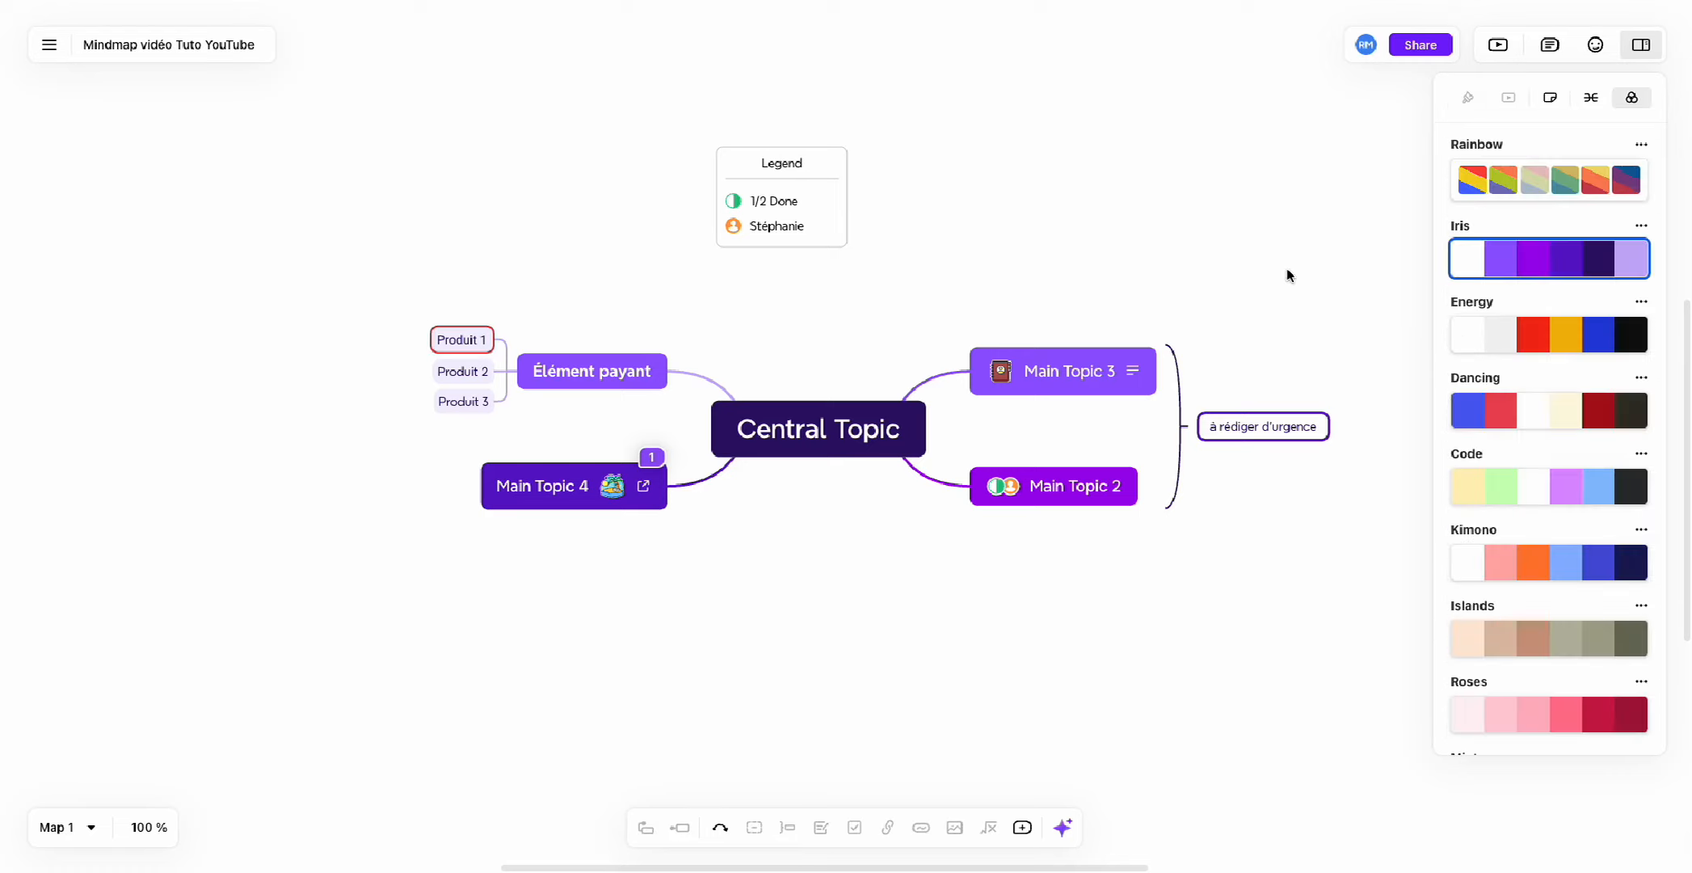
Set the branch colour of the Produit 1 subtopic to dark grey.
{"action": "left_click", "coordinate": [462, 340]}
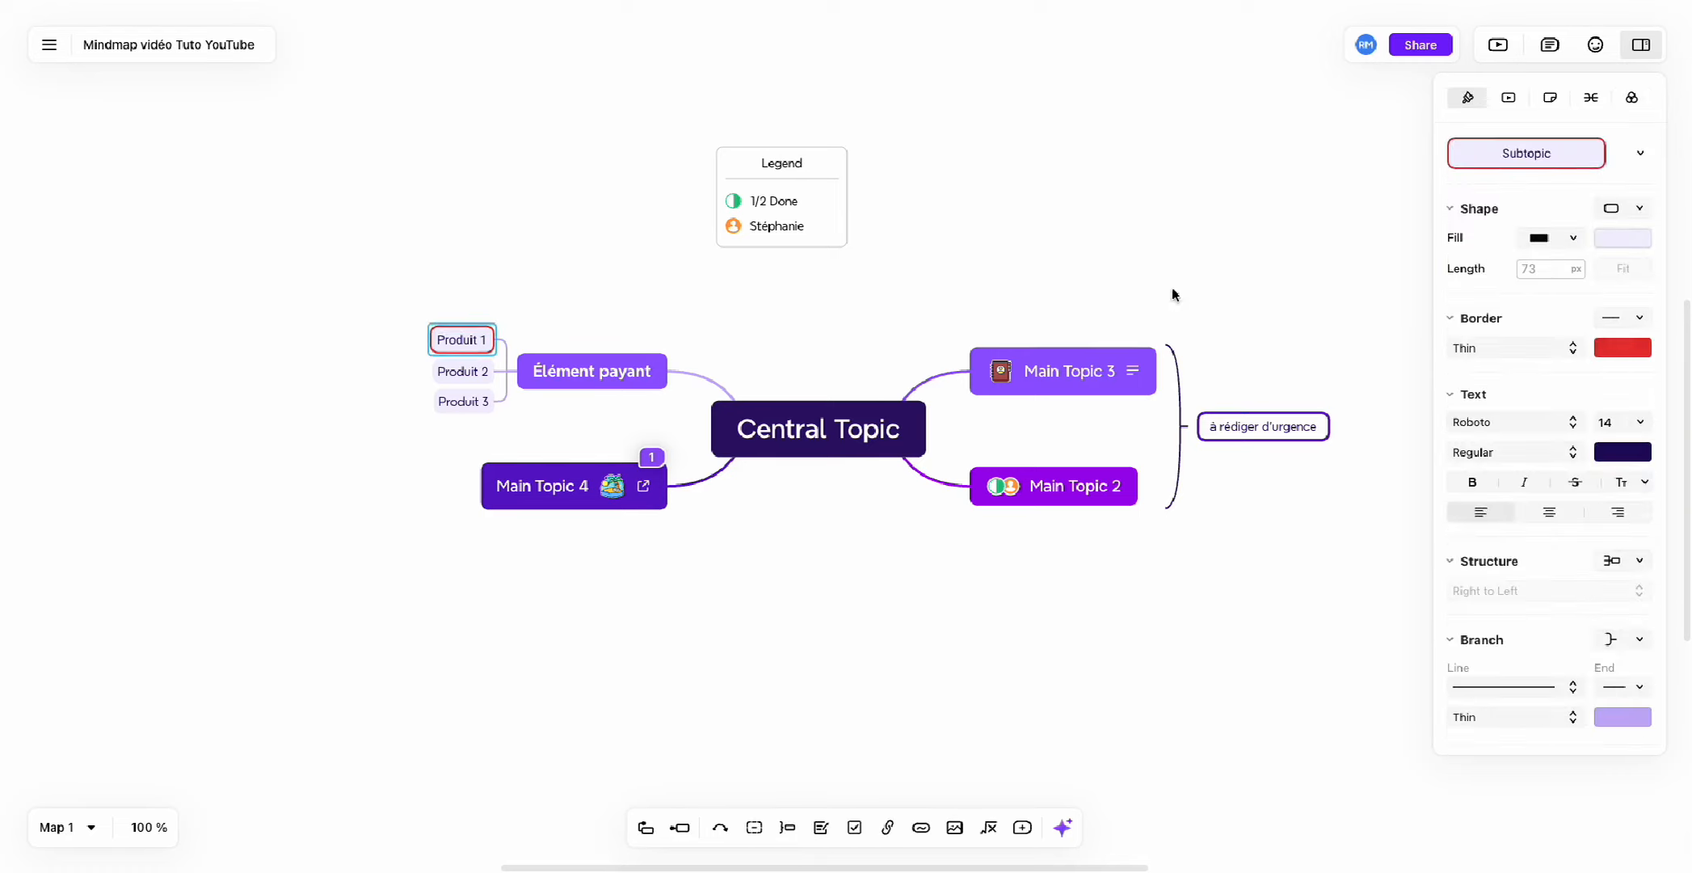
{"action": "scroll", "coordinate": [1545, 536], "scroll_direction": "down", "scroll_amount": 2}
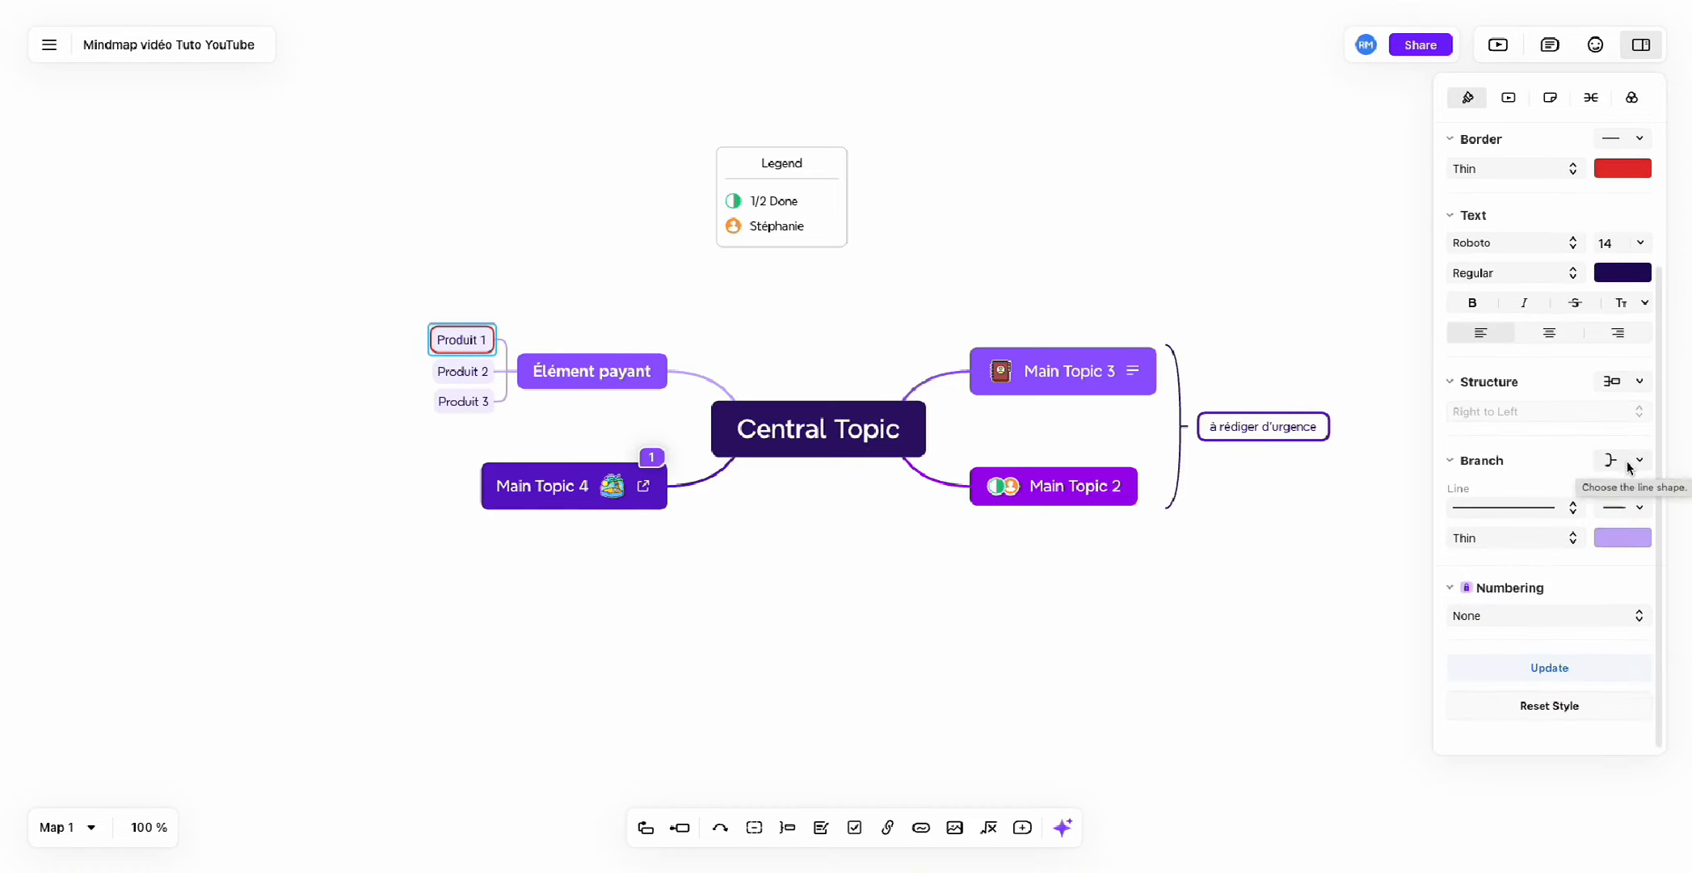
{"action": "left_click", "coordinate": [1622, 535]}
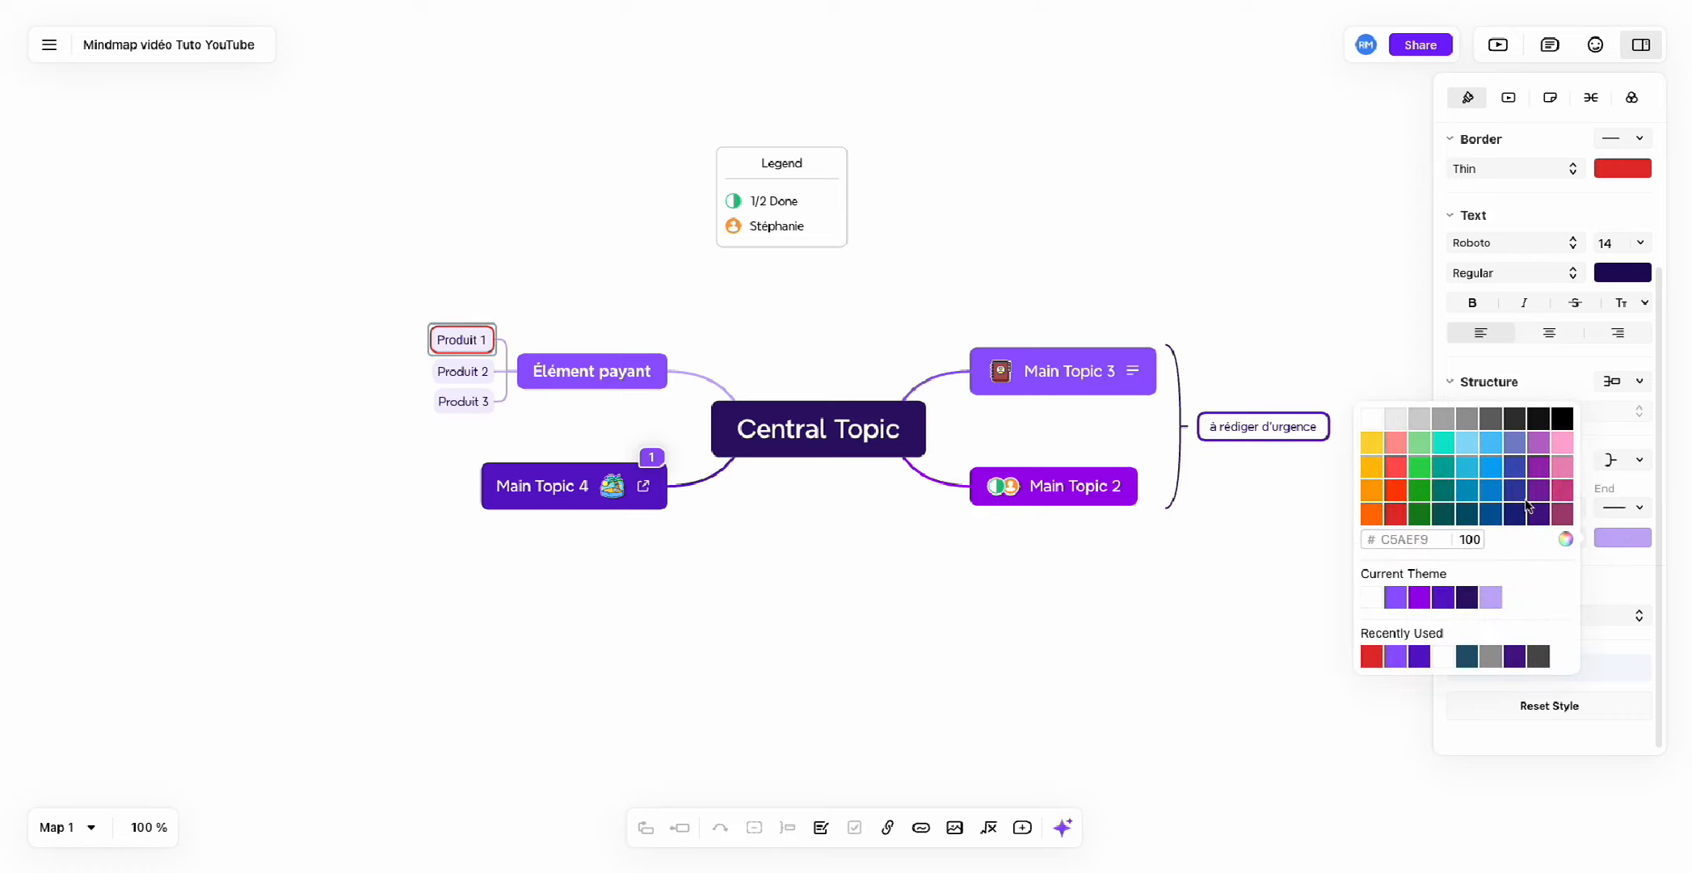
{"action": "left_click", "coordinate": [1514, 420]}
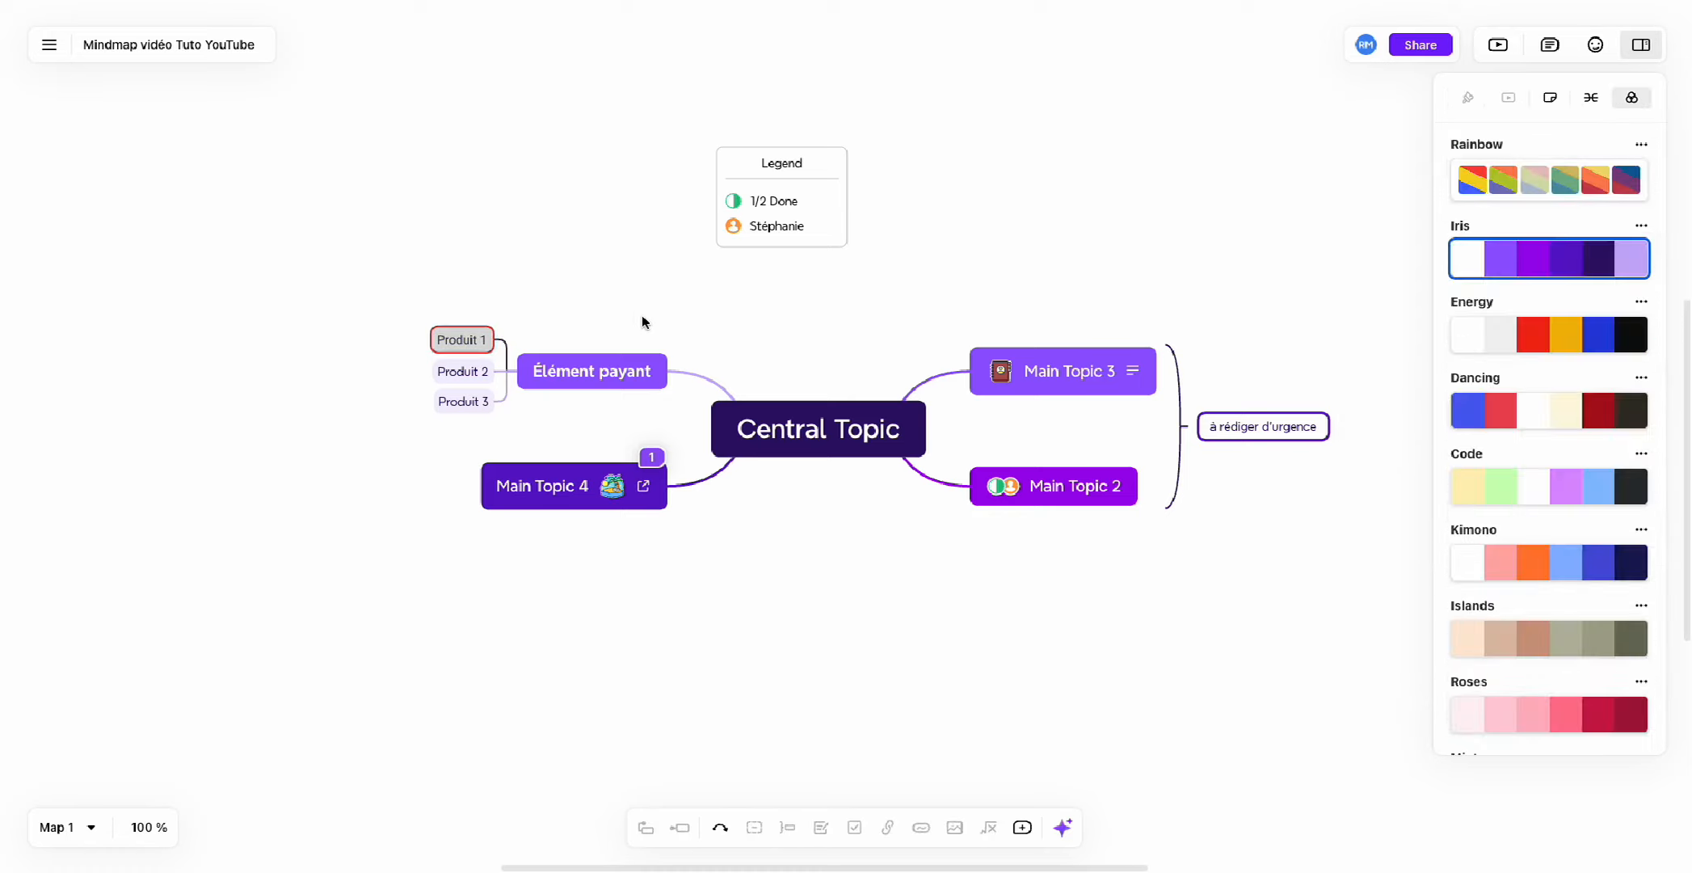
Select all topics in the map and set their branch colour to dark grey.
{"action": "key", "text": "ctrl+a"}
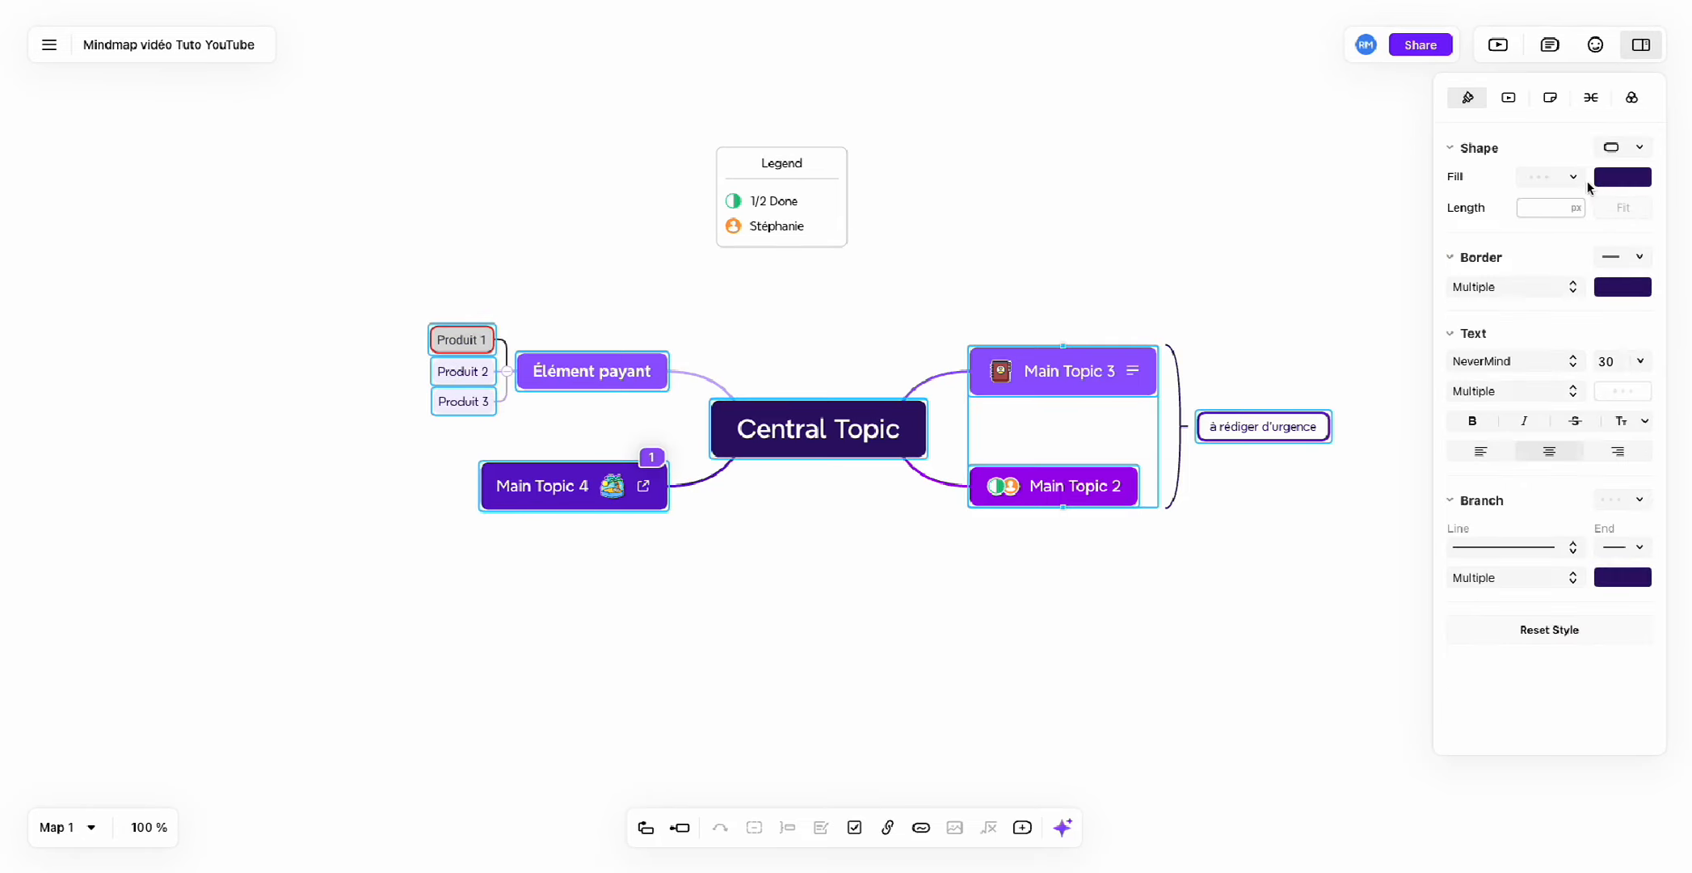
{"action": "left_click", "coordinate": [1622, 577]}
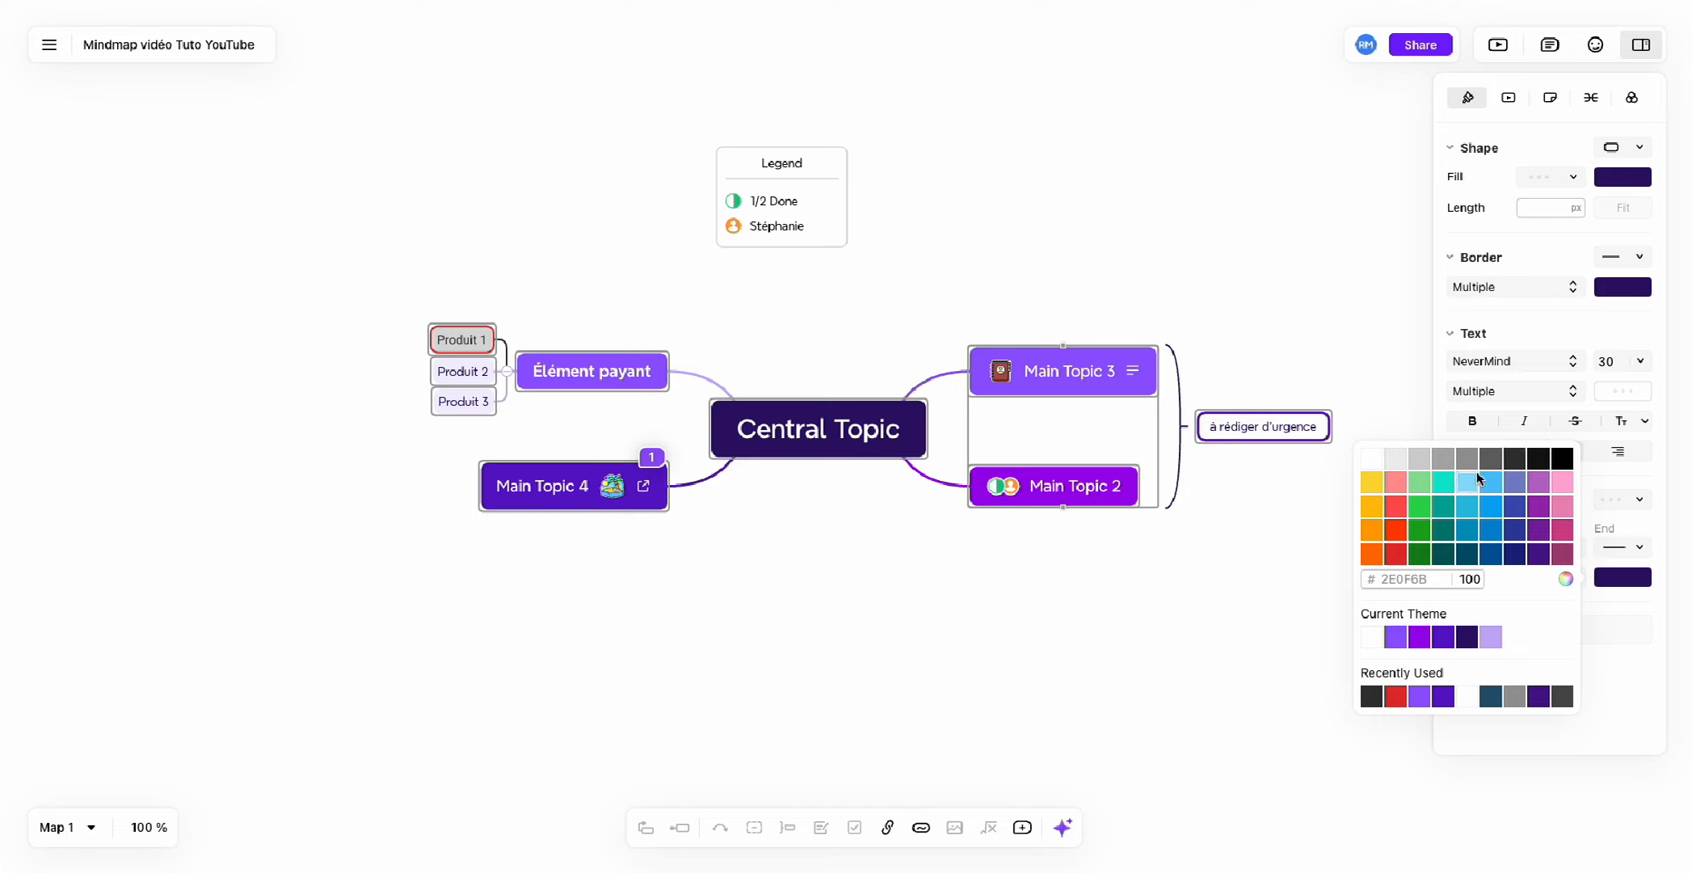
{"action": "left_click", "coordinate": [1513, 462]}
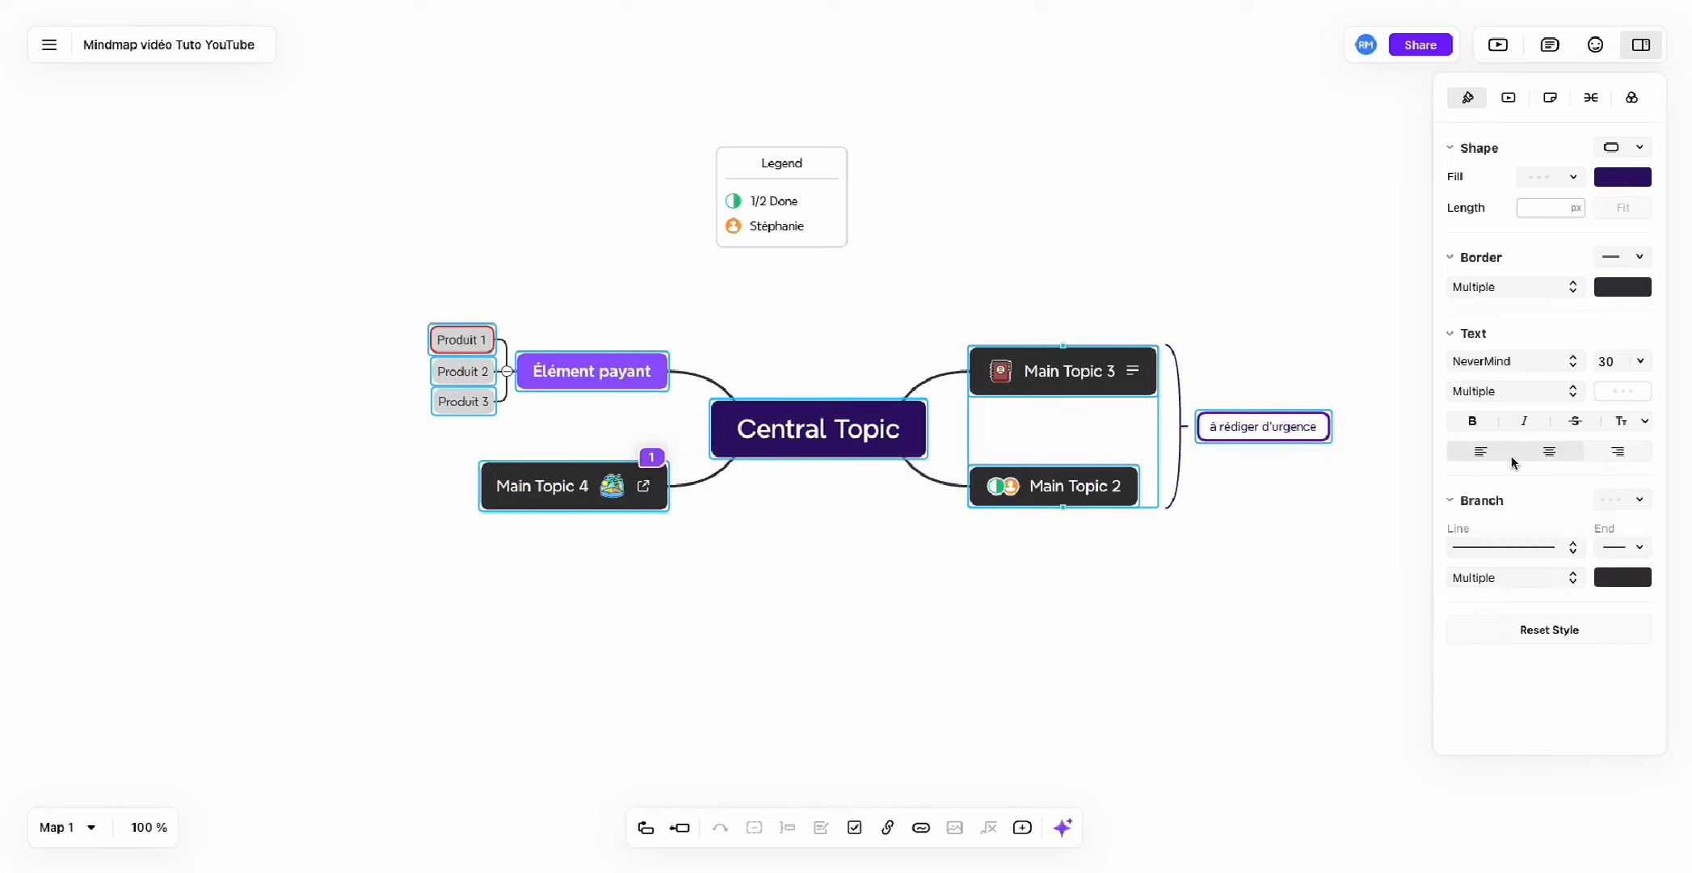
{"action": "left_click", "coordinate": [1547, 452]}
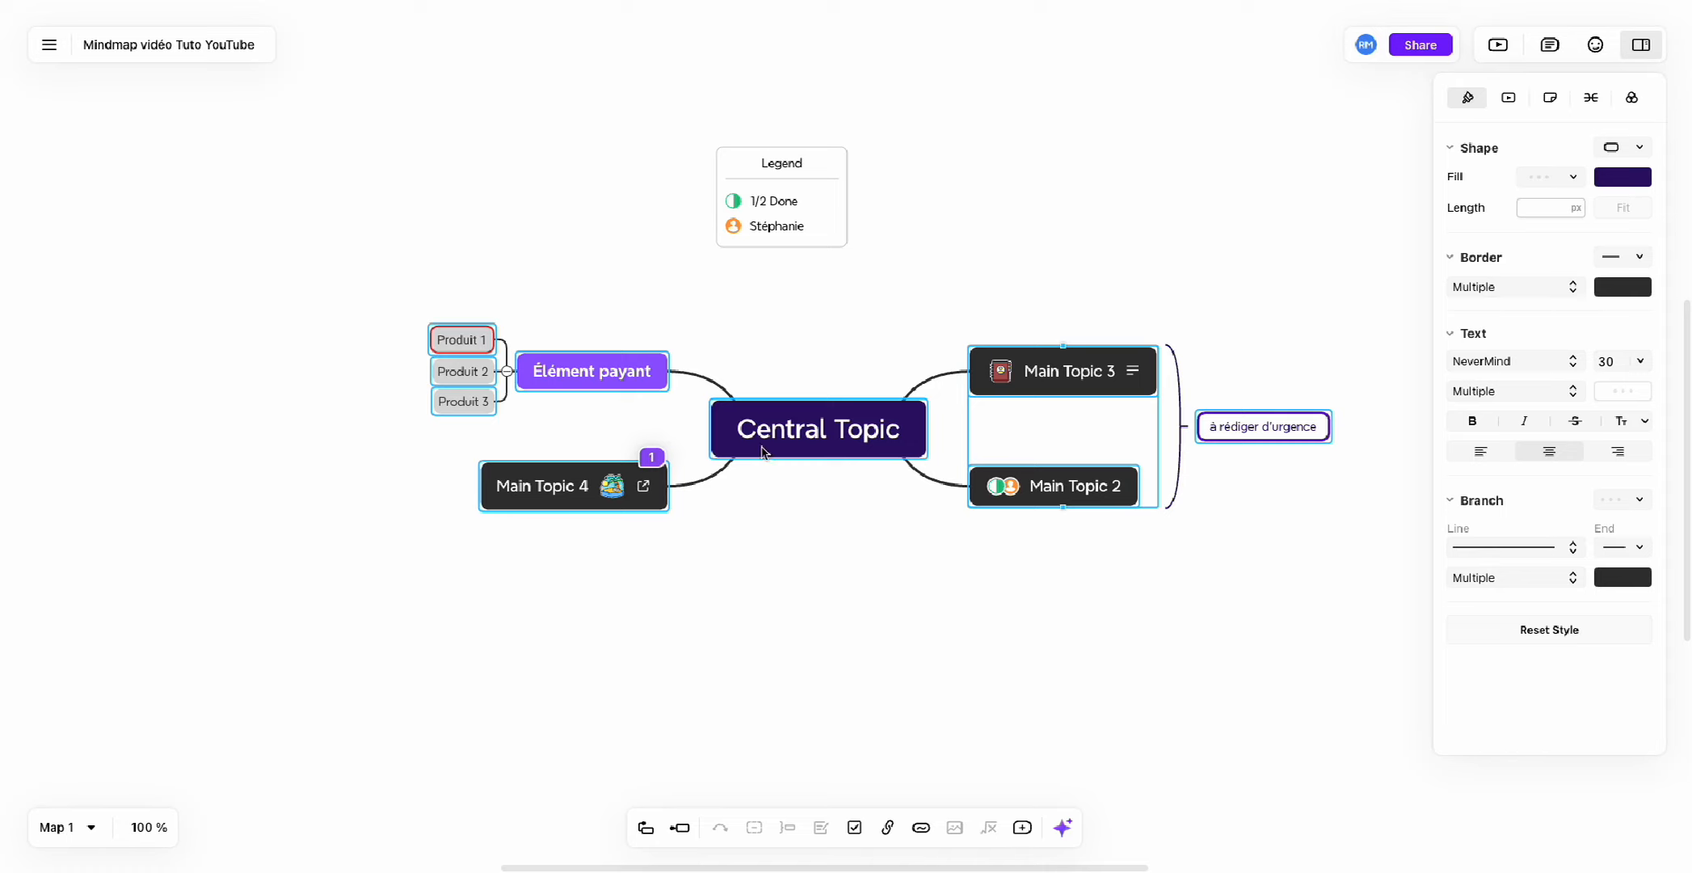
Set the Central Topic's fill colour to dark grey.
{"action": "left_click", "coordinate": [908, 415]}
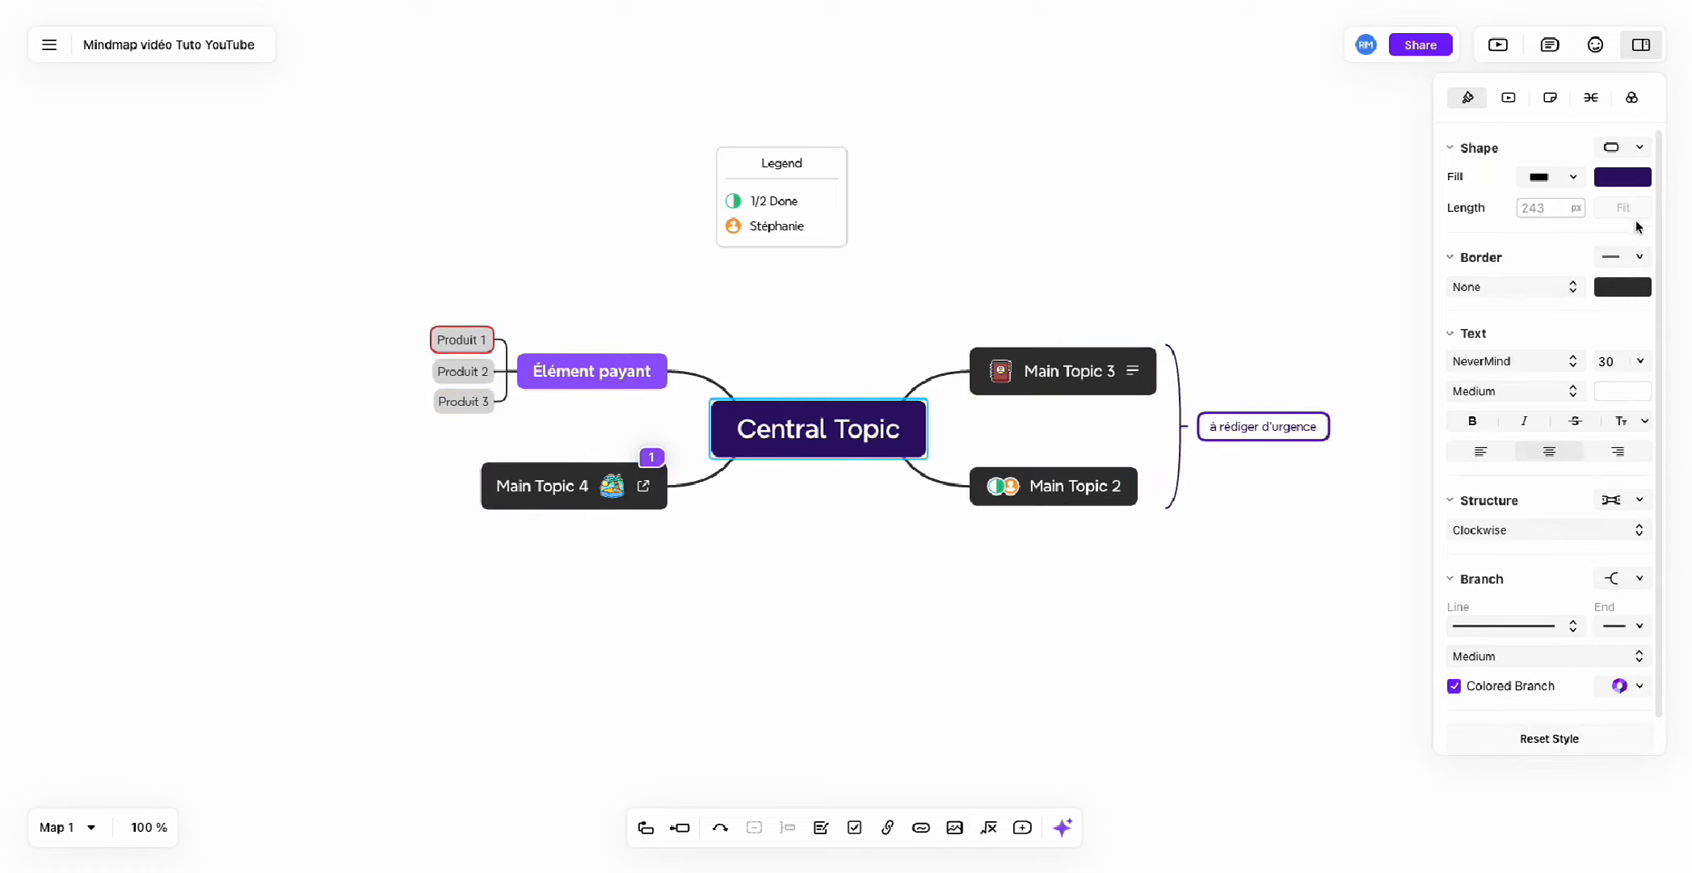
{"action": "left_click", "coordinate": [1632, 179]}
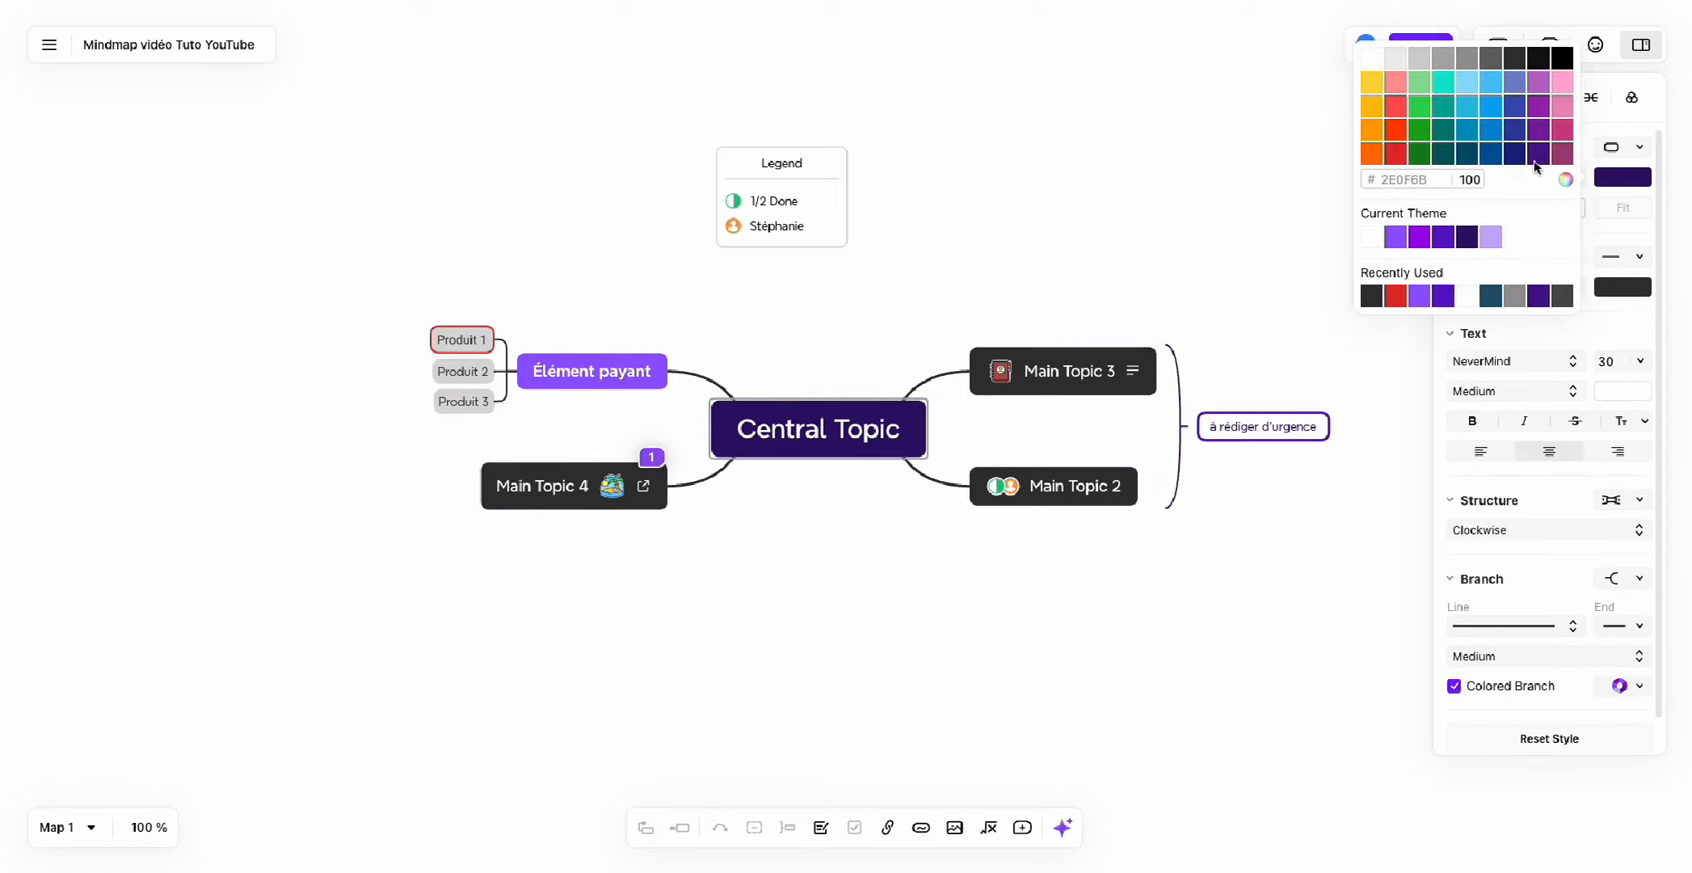
{"action": "left_click", "coordinate": [1515, 58]}
{"action": "left_click", "coordinate": [1137, 206]}
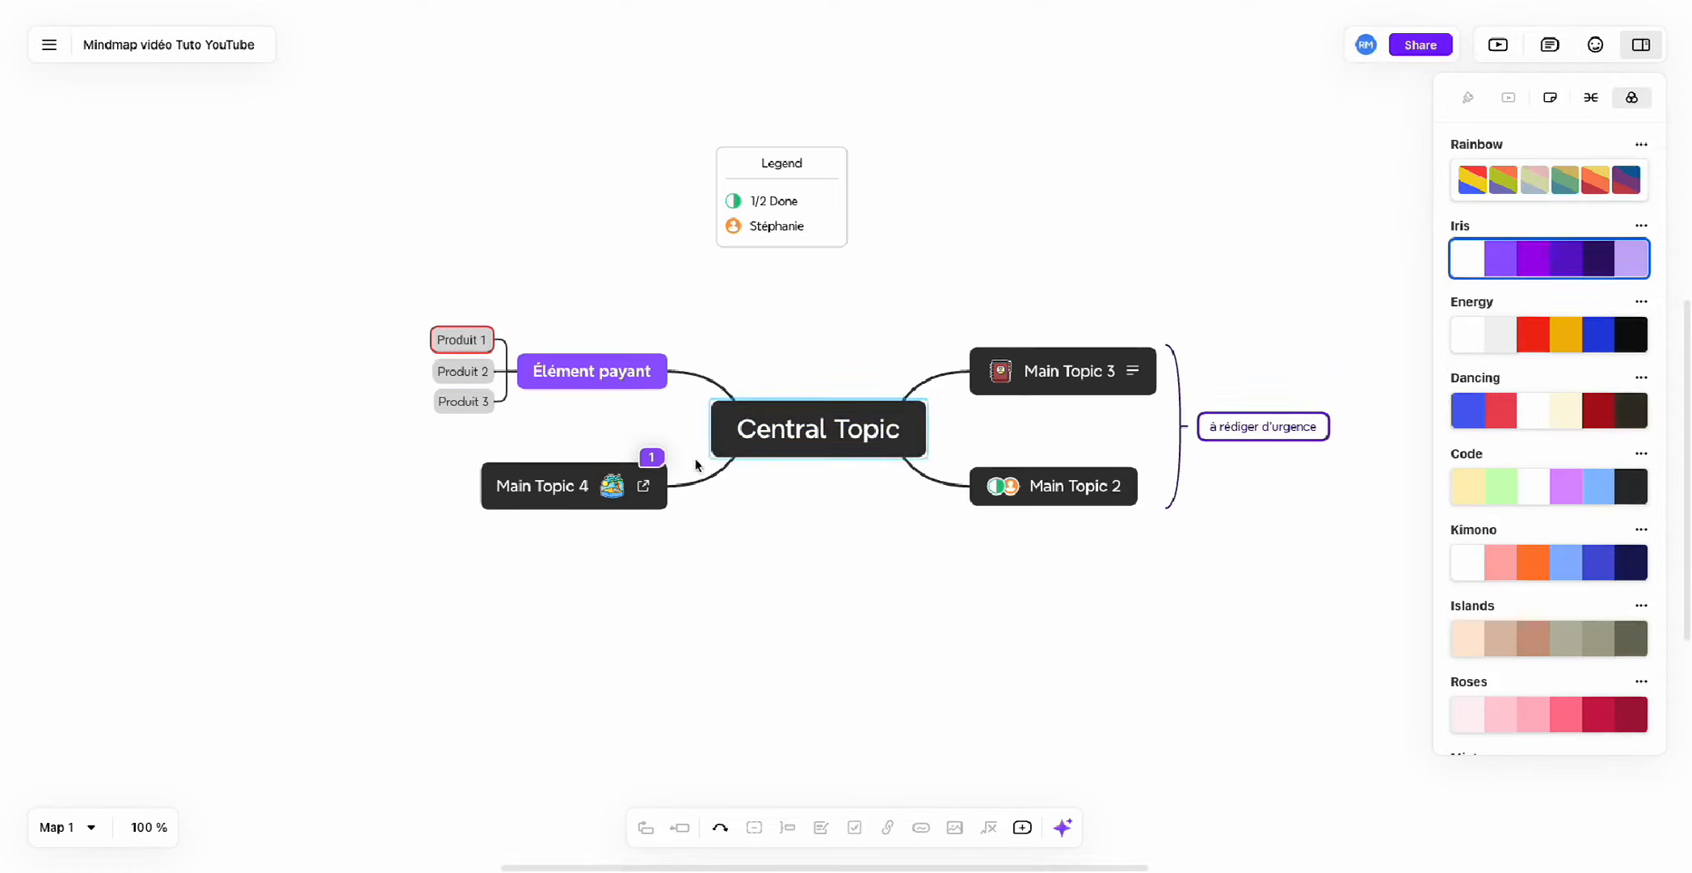
Delete Main Topic 4, Main Topic 2 and Main Topic 3, leaving only the Élément payant branch.
{"action": "left_click_drag", "start_coordinate": [384, 447], "coordinate": [684, 555]}
{"action": "key", "text": "Delete"}
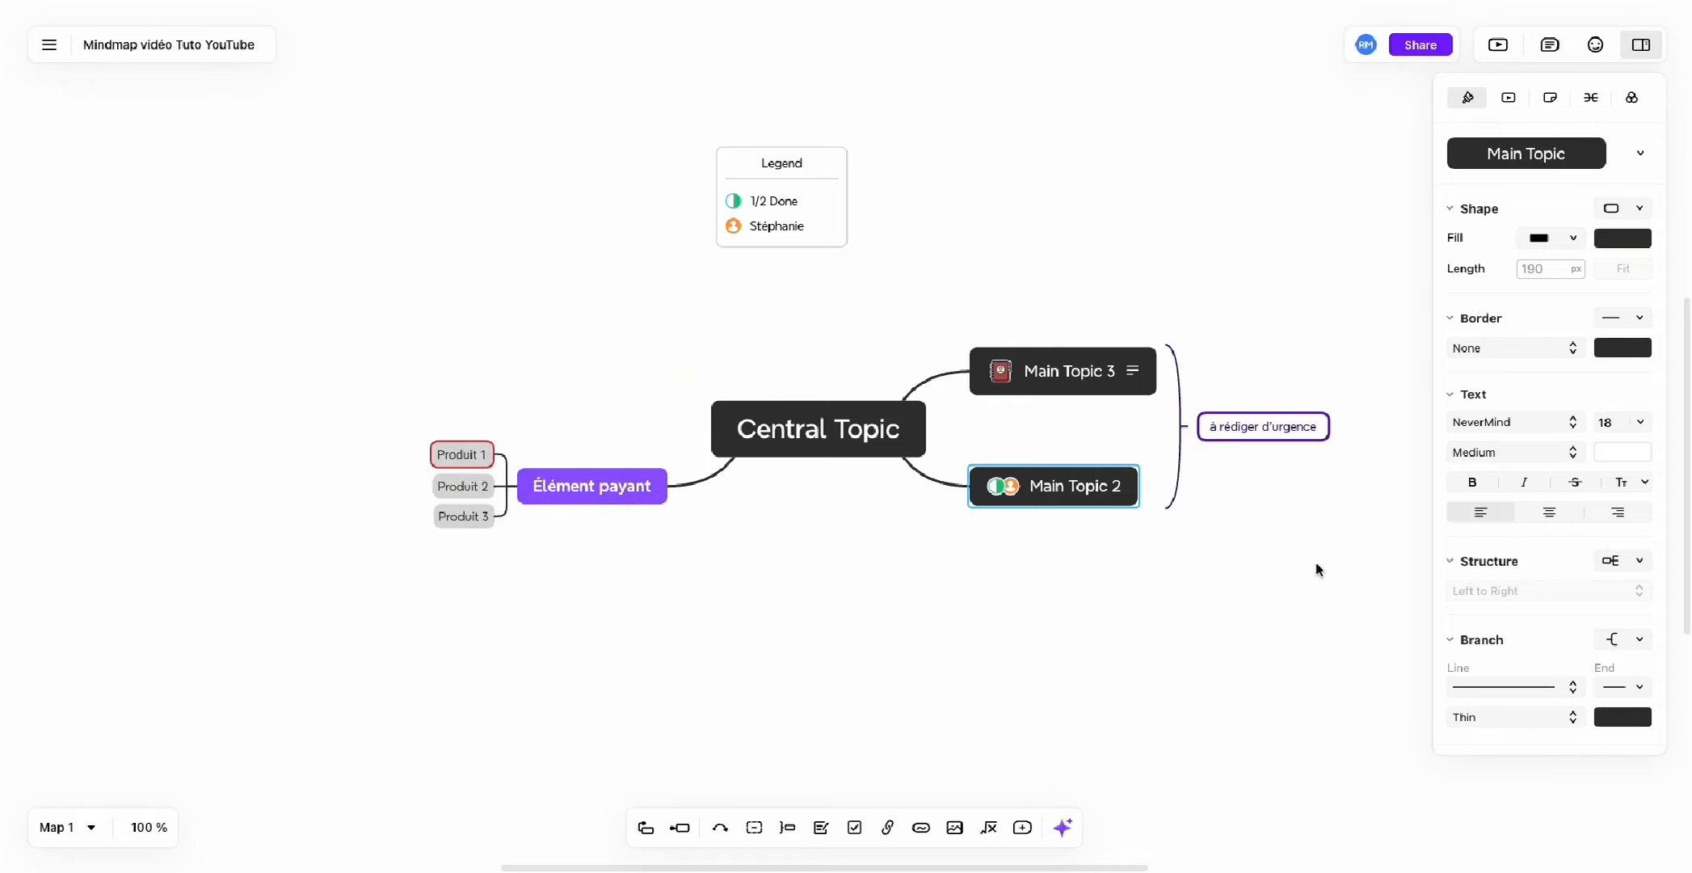
{"action": "left_click_drag", "start_coordinate": [1359, 586], "coordinate": [1012, 280]}
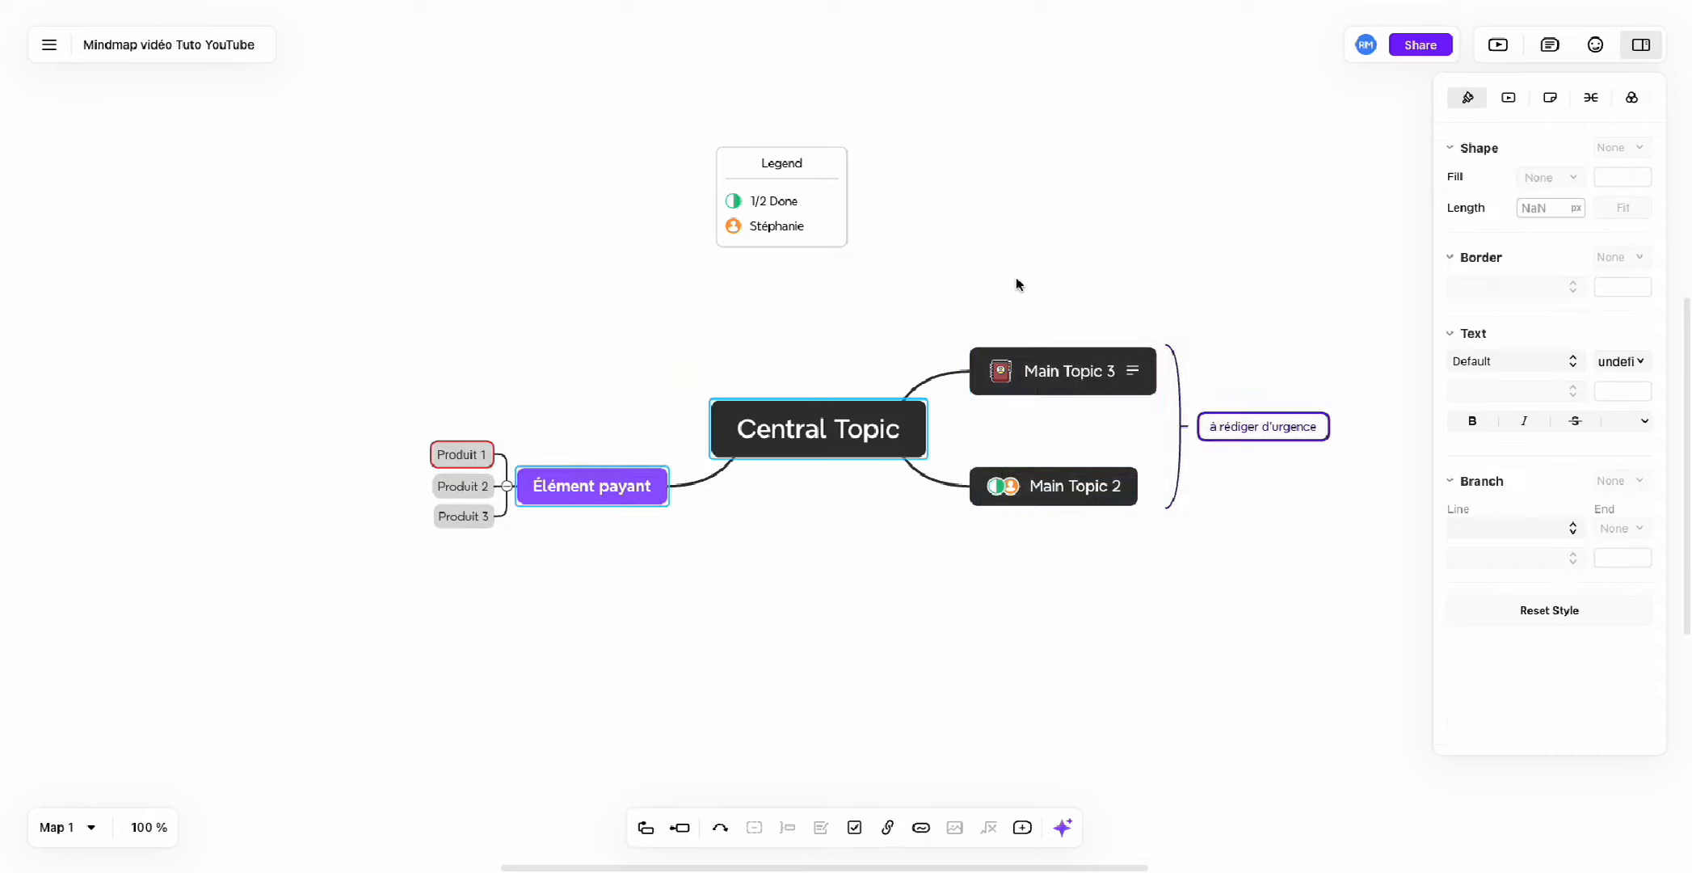
{"action": "key", "text": "Delete"}
{"action": "left_click_drag", "start_coordinate": [1220, 223], "coordinate": [1152, 260]}
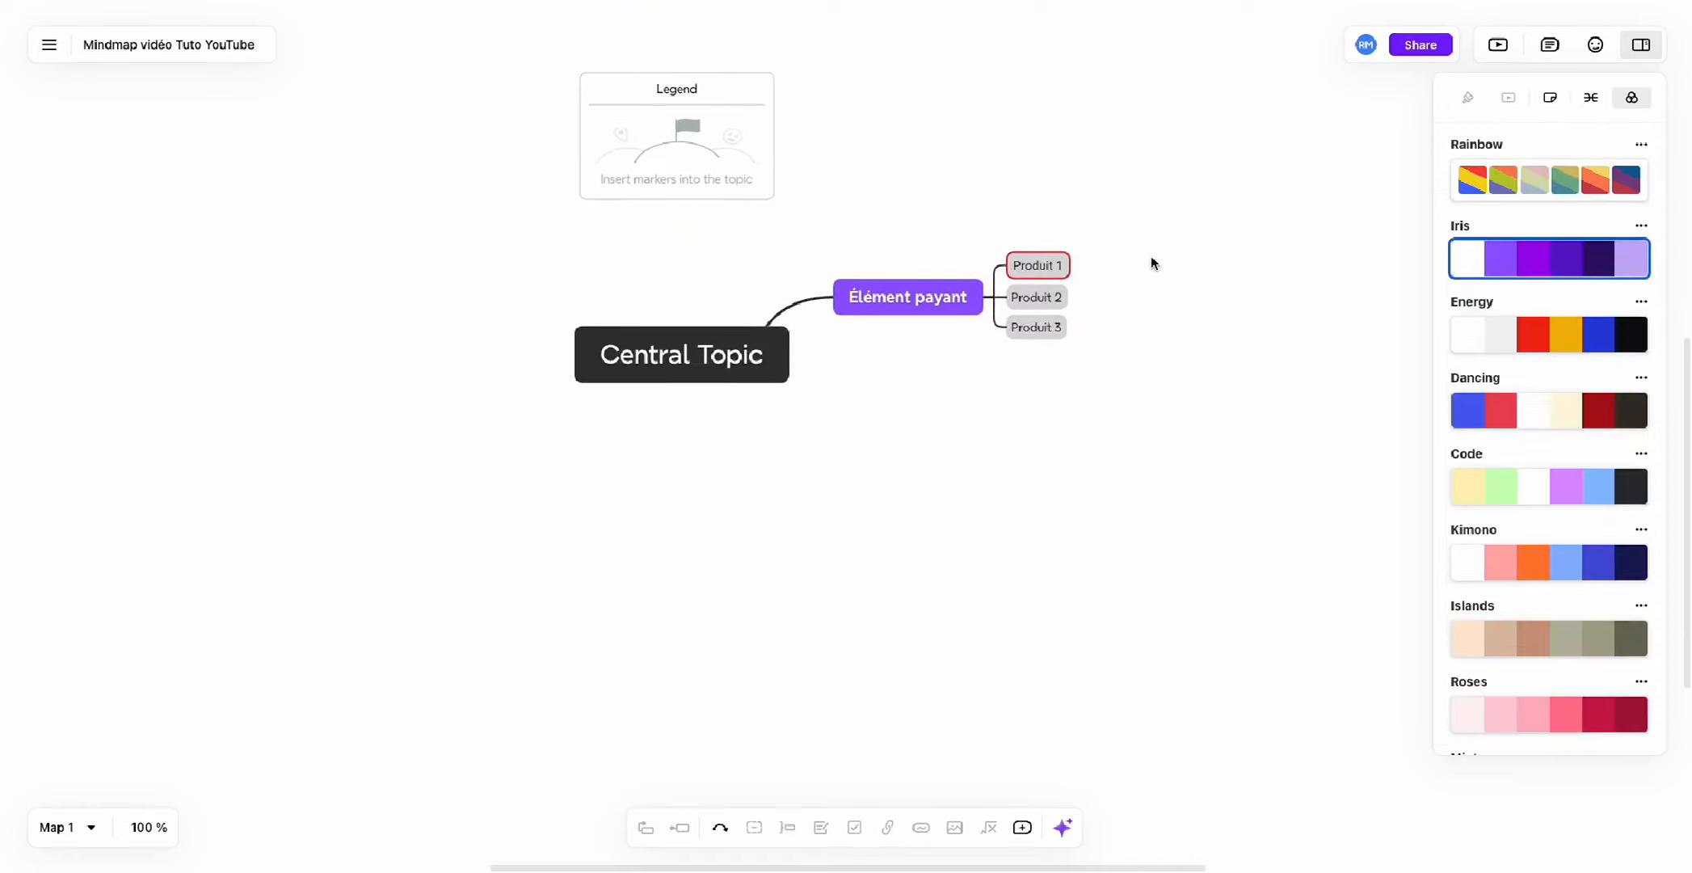
Examine the branch line style, end and thickness options for the Produit 1 subtopic.
{"action": "left_click", "coordinate": [938, 393]}
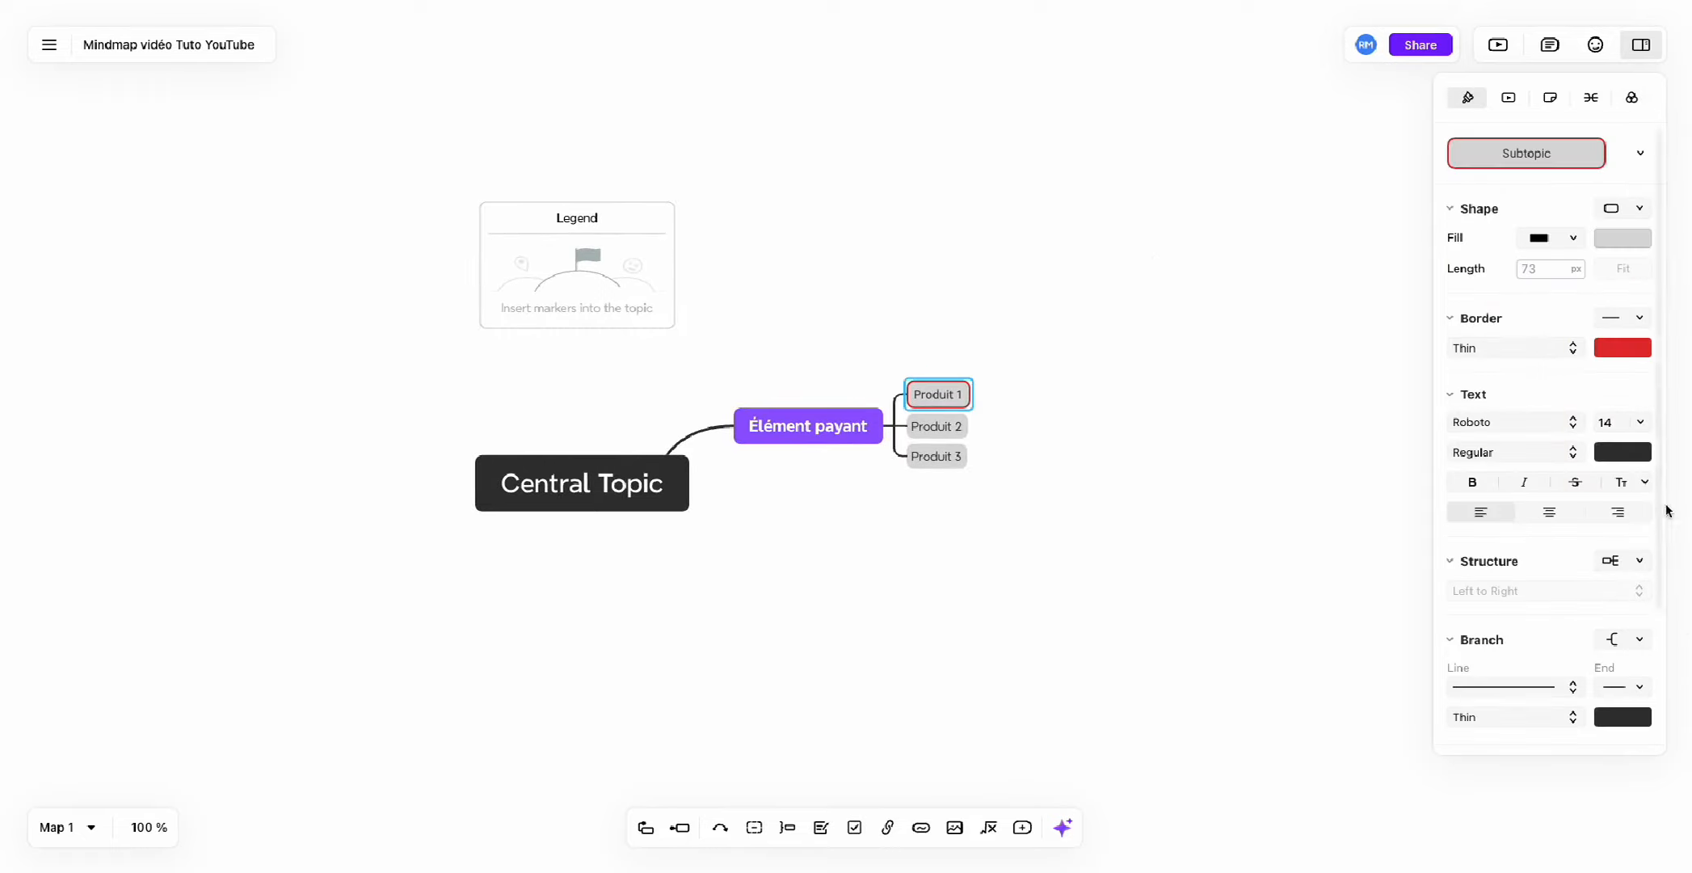
{"action": "scroll", "coordinate": [1587, 456], "scroll_direction": "down", "scroll_amount": 3}
{"action": "scroll", "coordinate": [1608, 575], "scroll_direction": "down", "scroll_amount": 1}
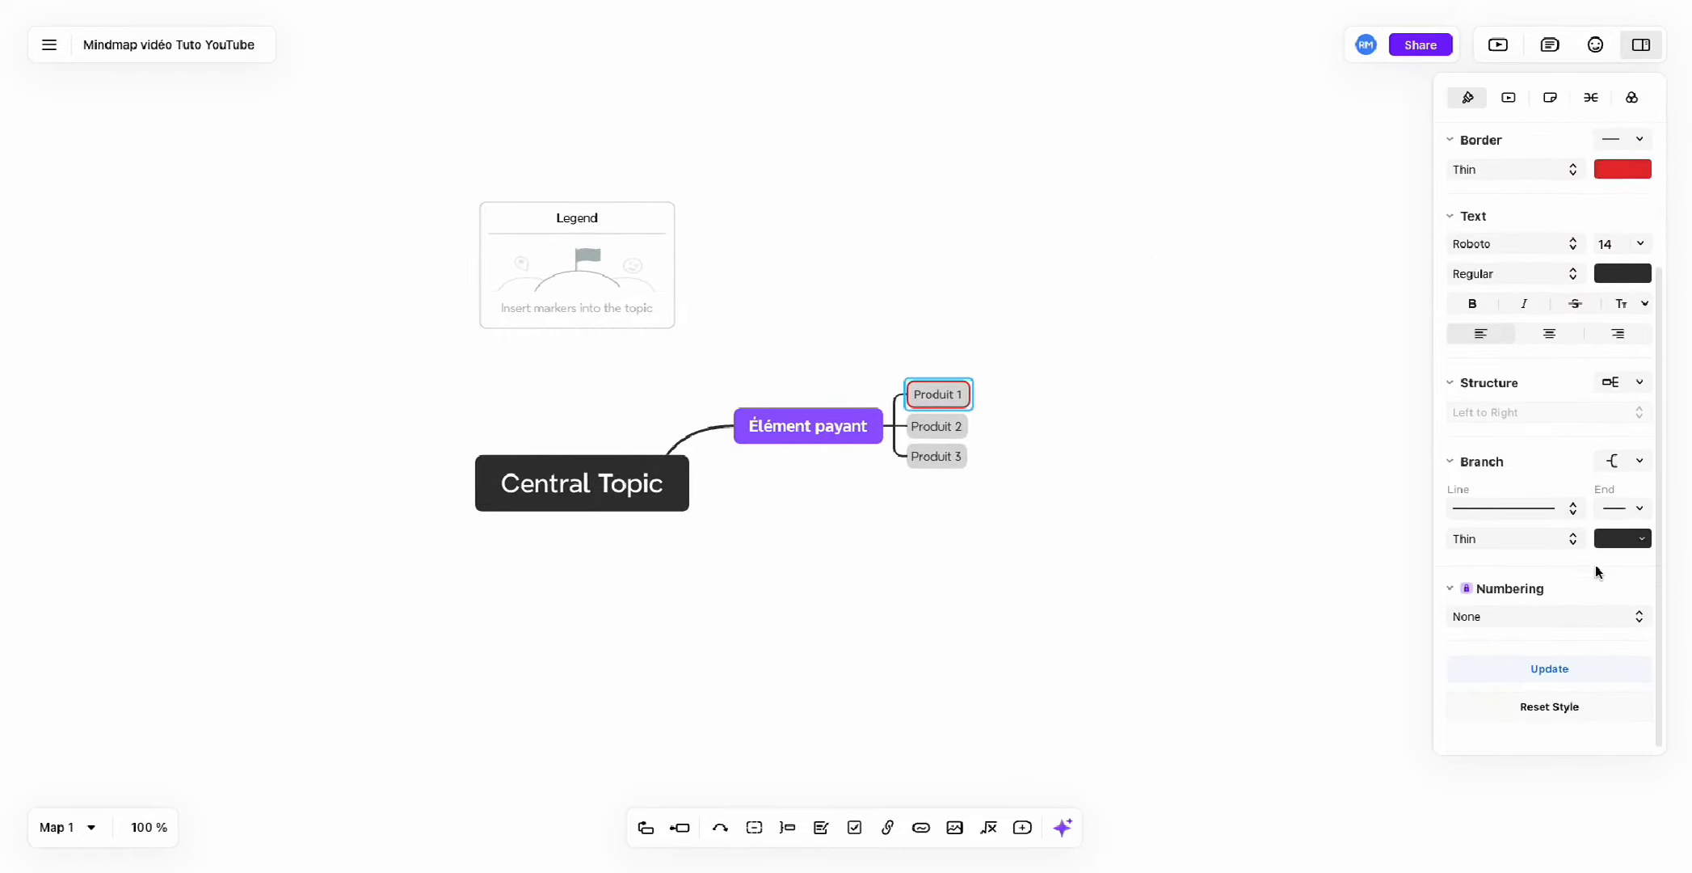
{"action": "left_click", "coordinate": [1545, 506]}
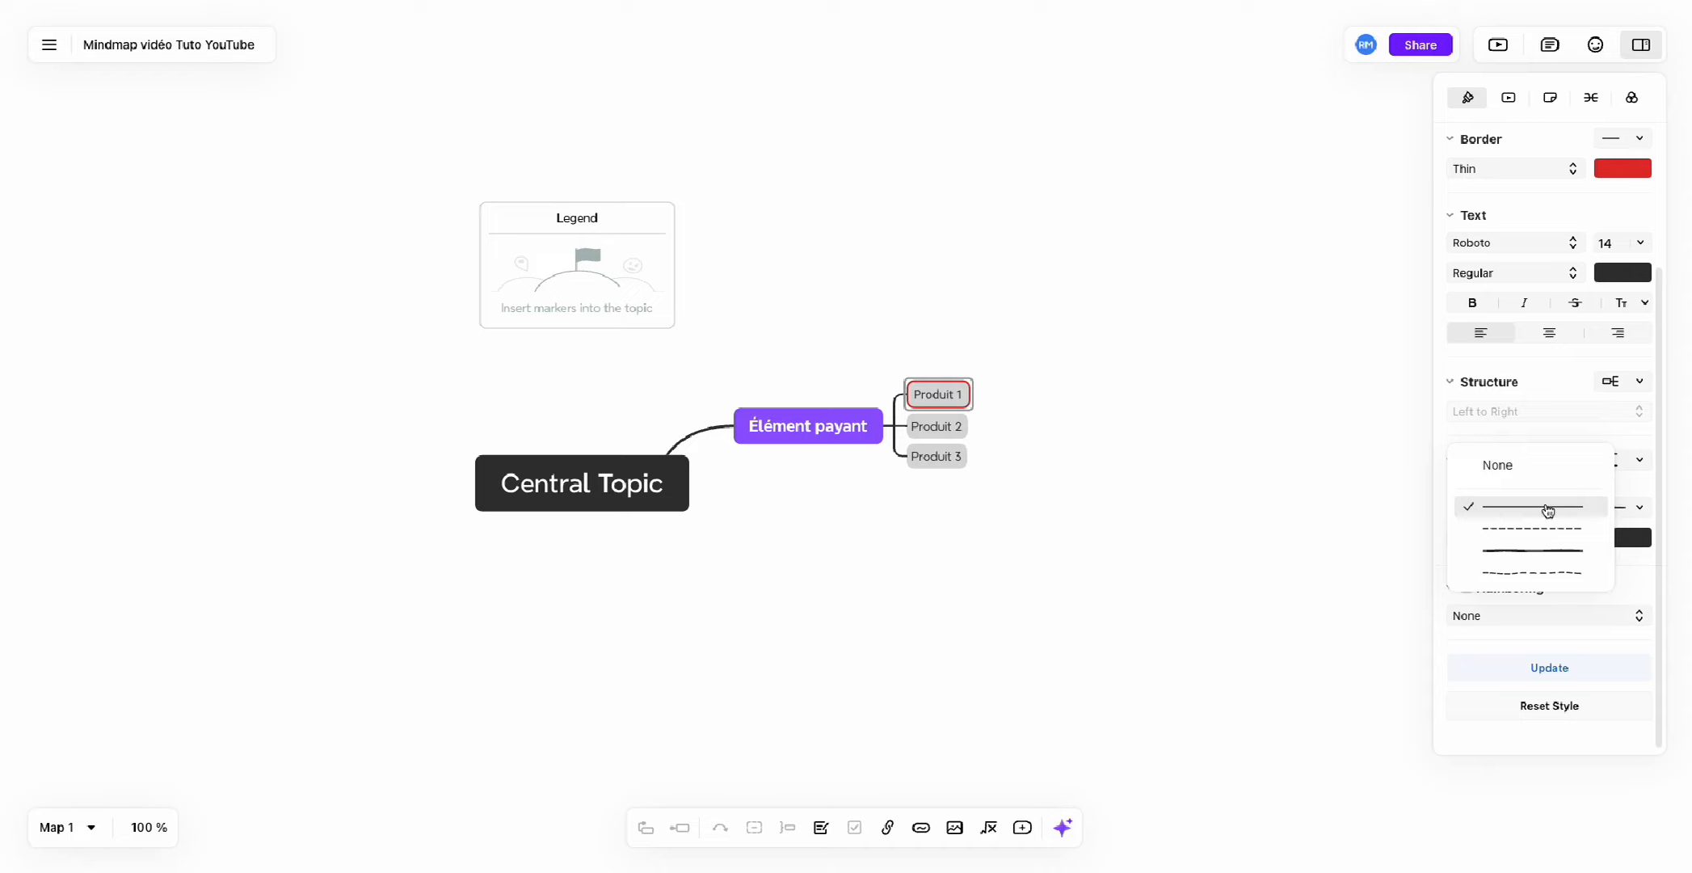
{"action": "left_click", "coordinate": [1675, 497]}
{"action": "left_click", "coordinate": [1634, 508]}
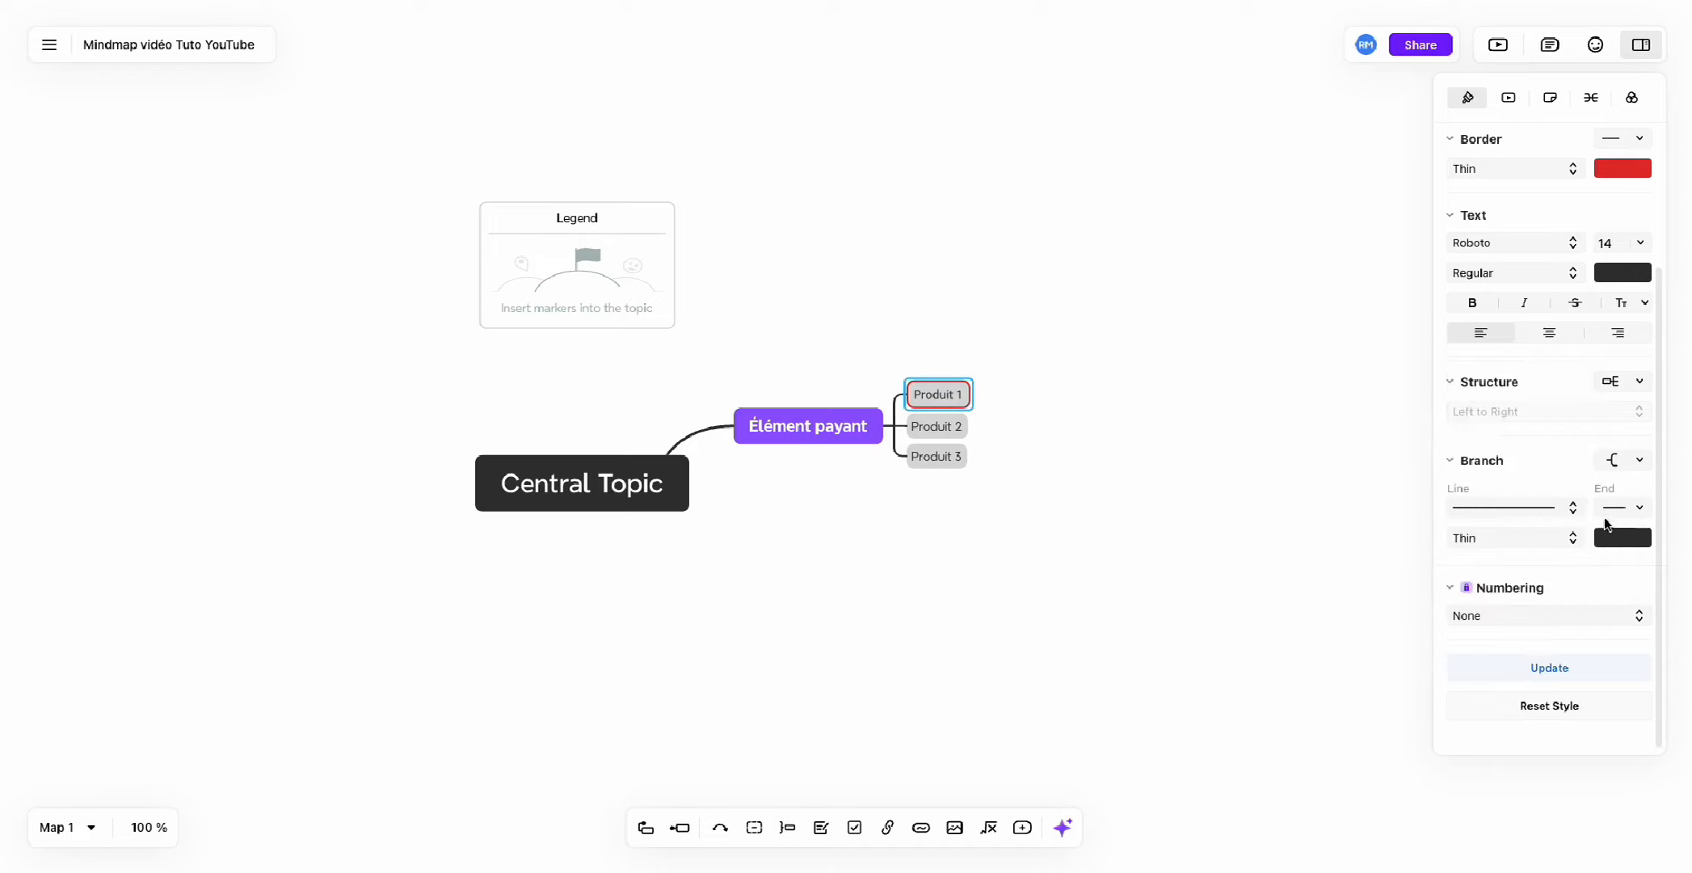
{"action": "left_click", "coordinate": [1530, 541]}
{"action": "left_click", "coordinate": [954, 396]}
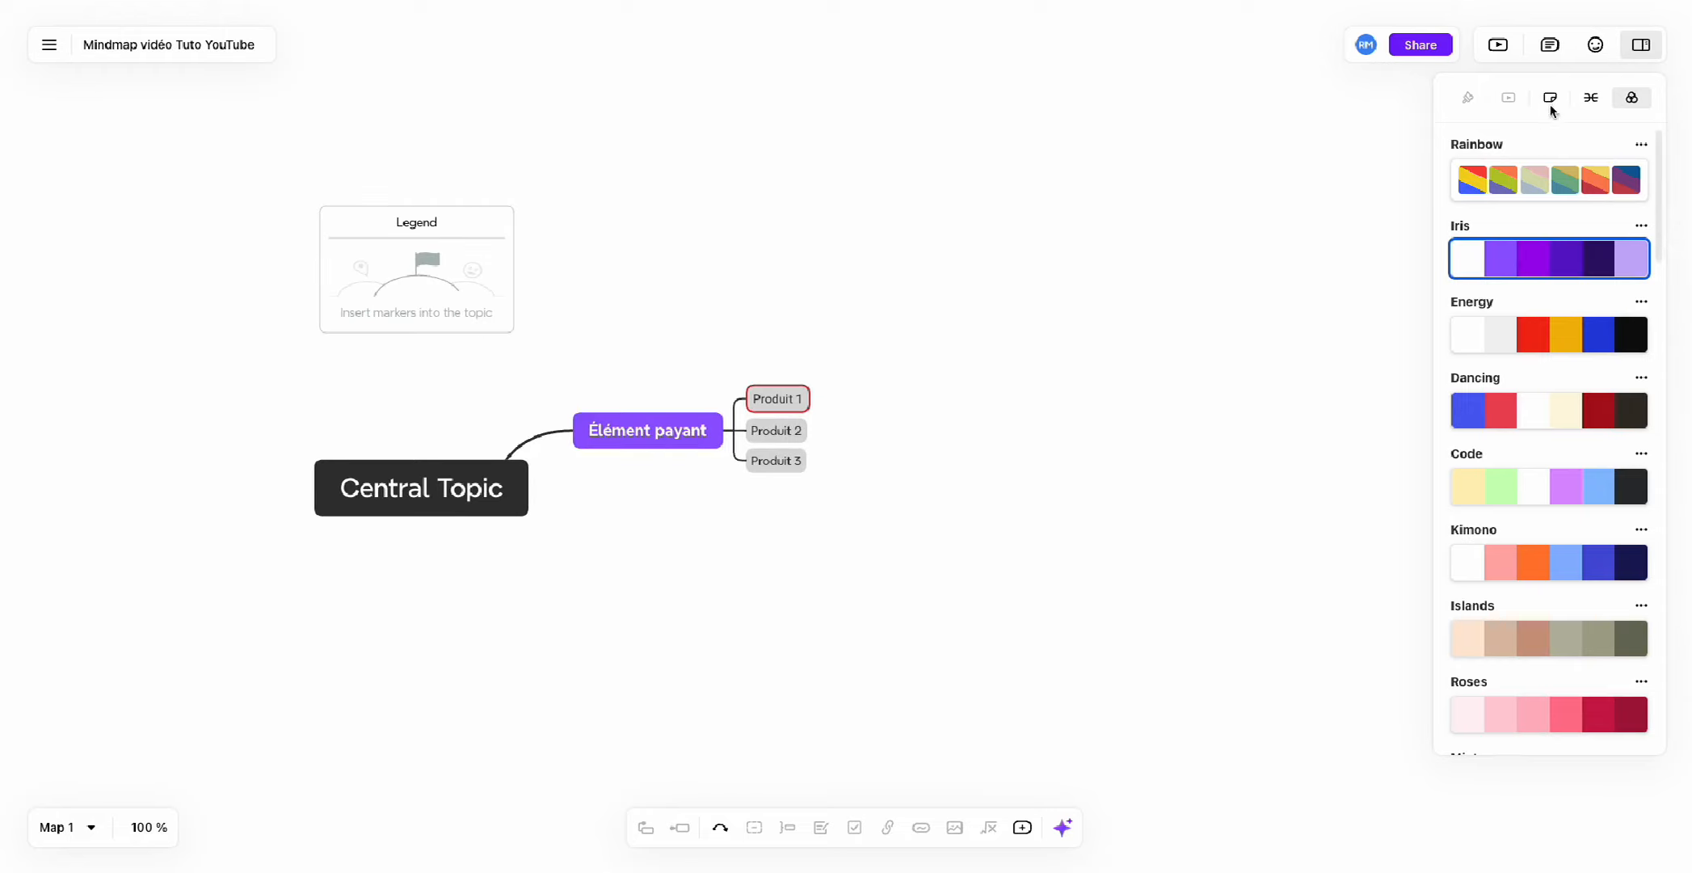
Show the sticker library beside the map and select the Central Topic.
{"action": "left_click", "coordinate": [1595, 45]}
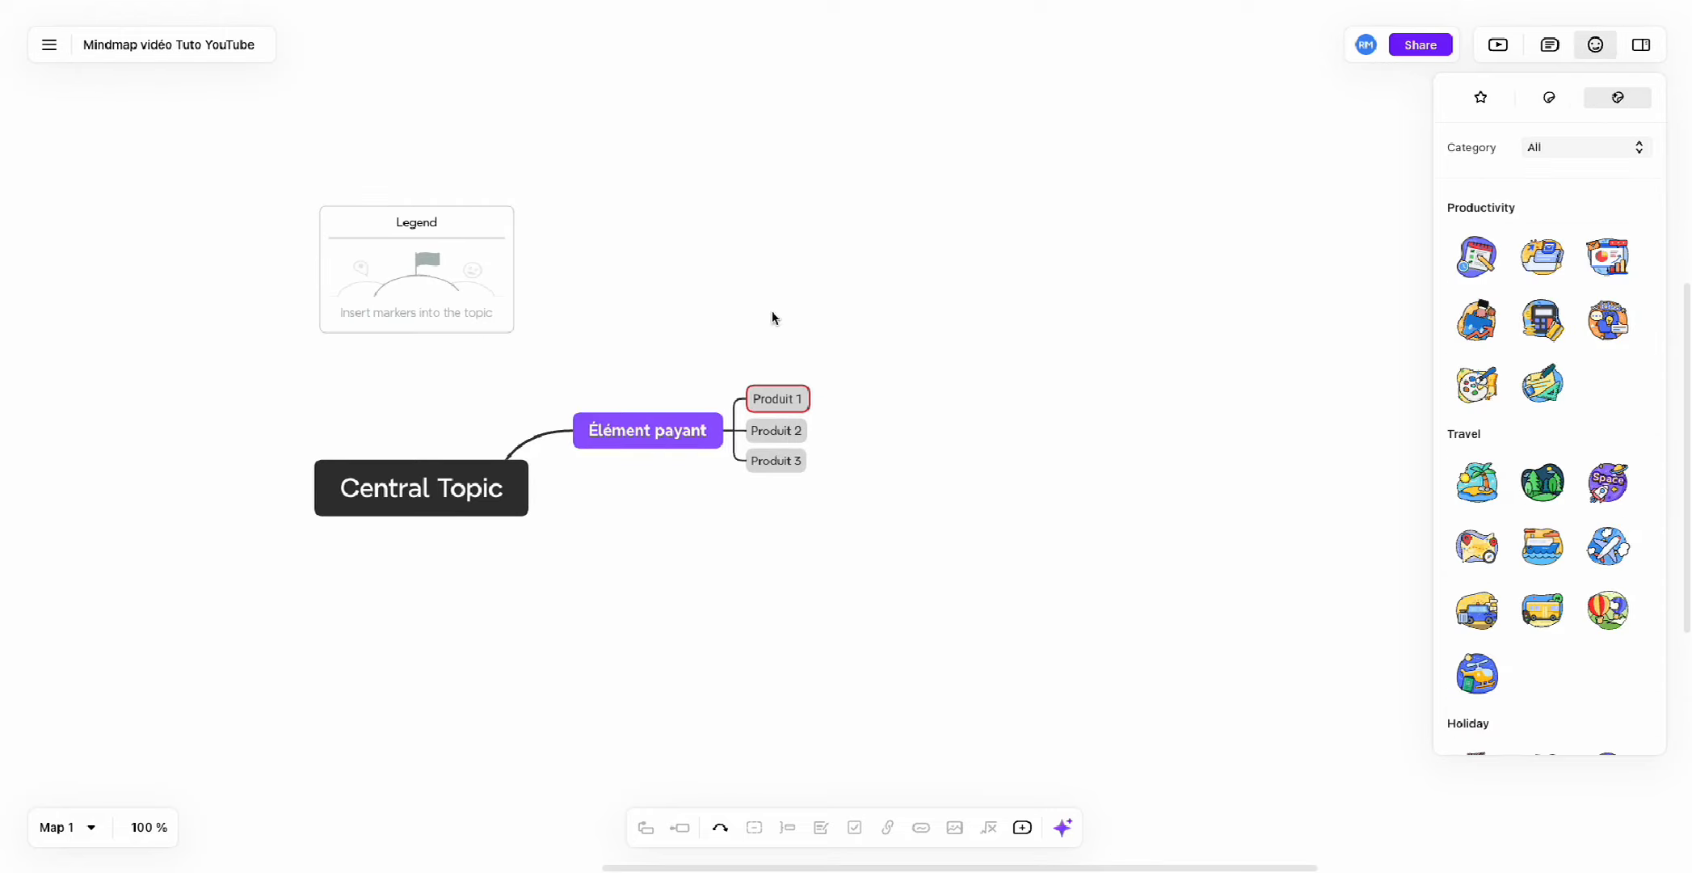
{"action": "scroll", "coordinate": [771, 317], "scroll_direction": "down", "scroll_amount": 3}
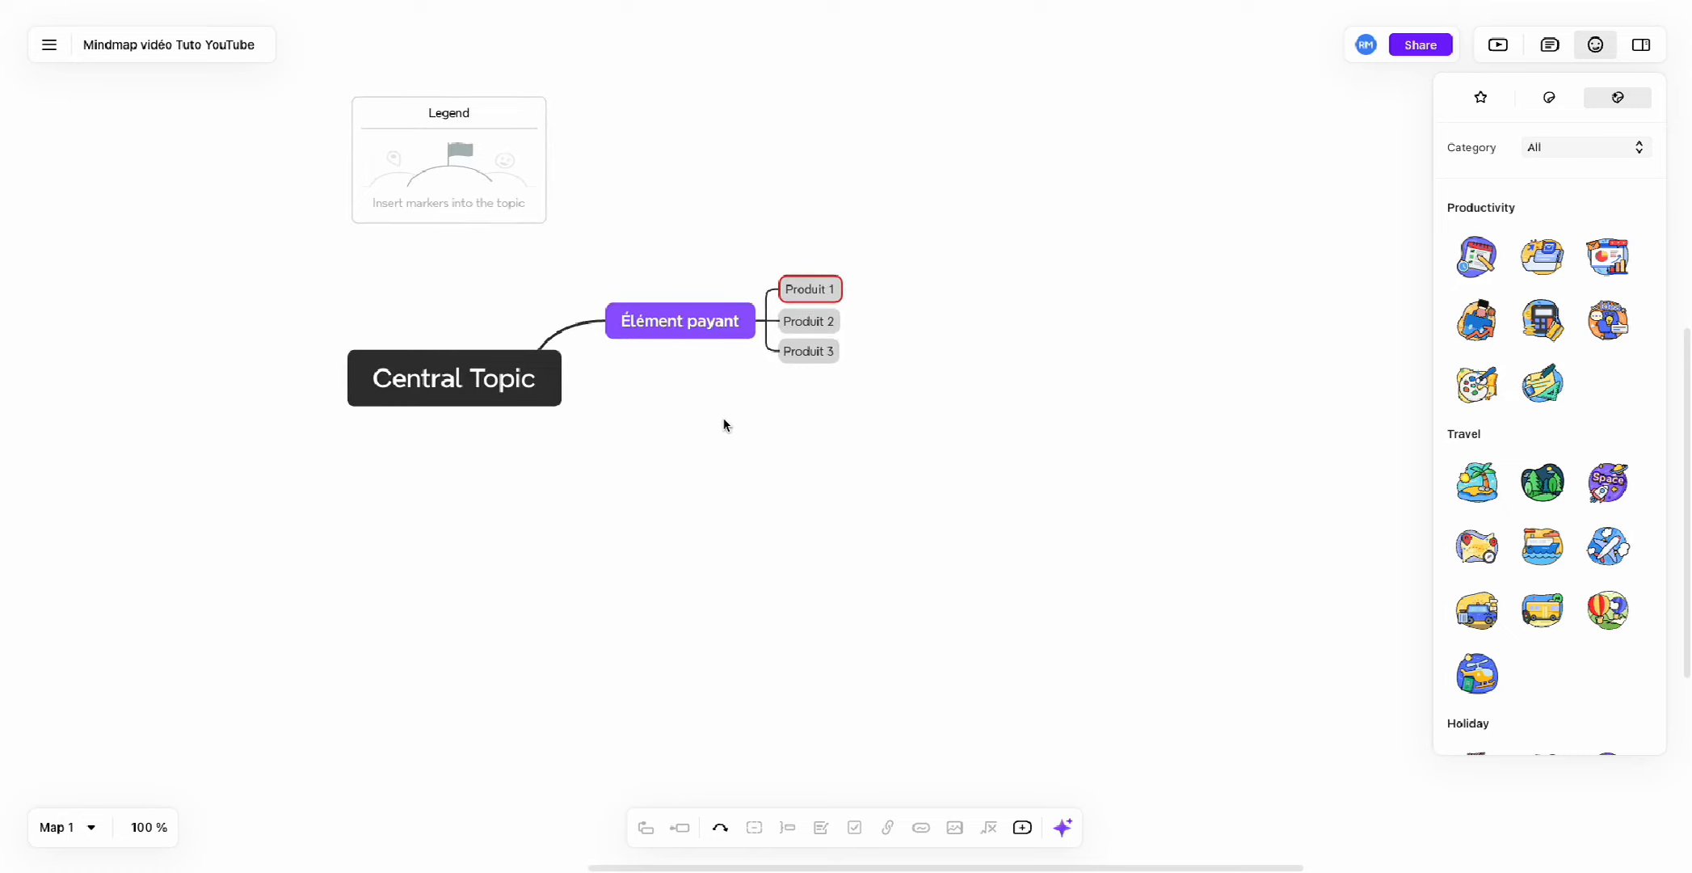
{"action": "scroll", "coordinate": [724, 425], "scroll_direction": "up", "scroll_amount": 2}
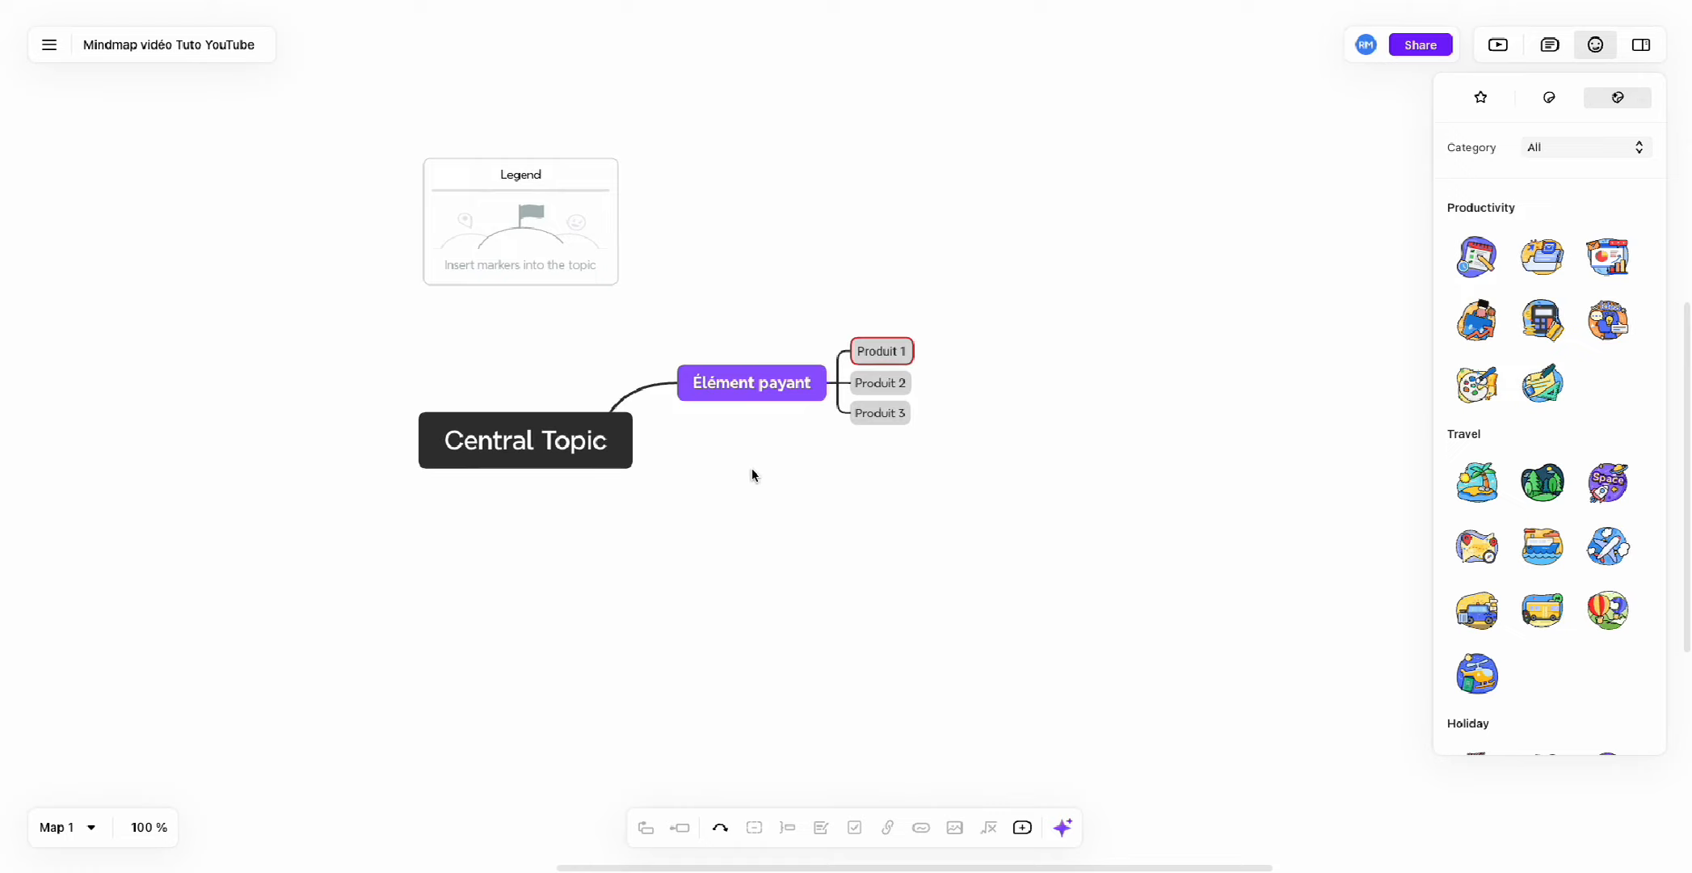
{"action": "left_click", "coordinate": [612, 449]}
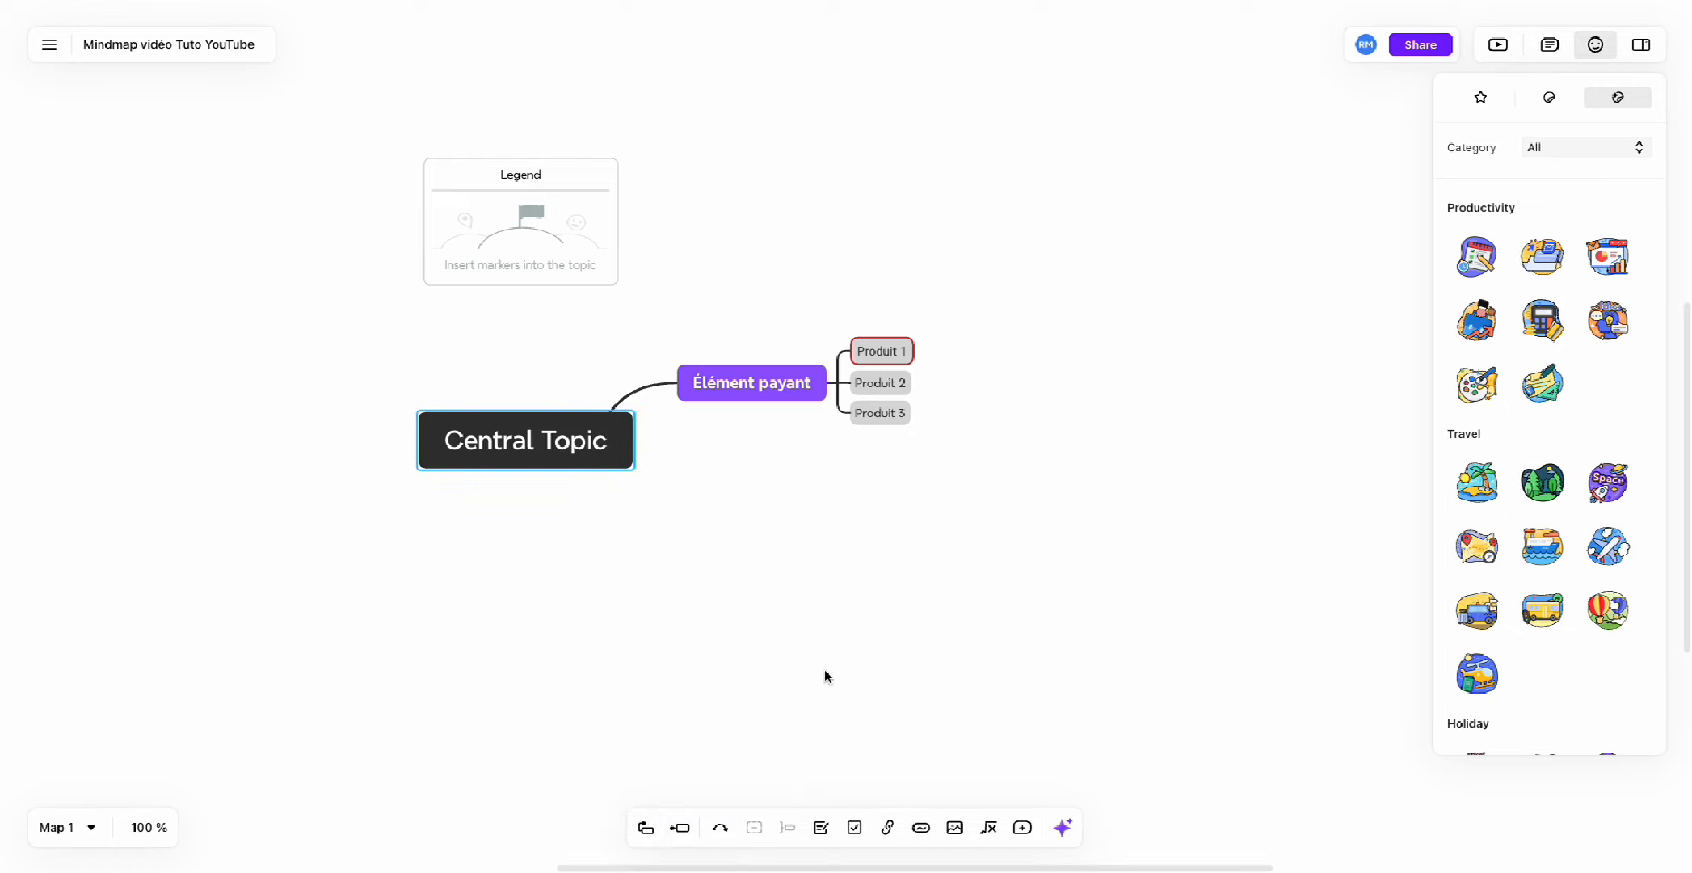
{"action": "scroll", "coordinate": [825, 669], "scroll_direction": "right", "scroll_amount": 3}
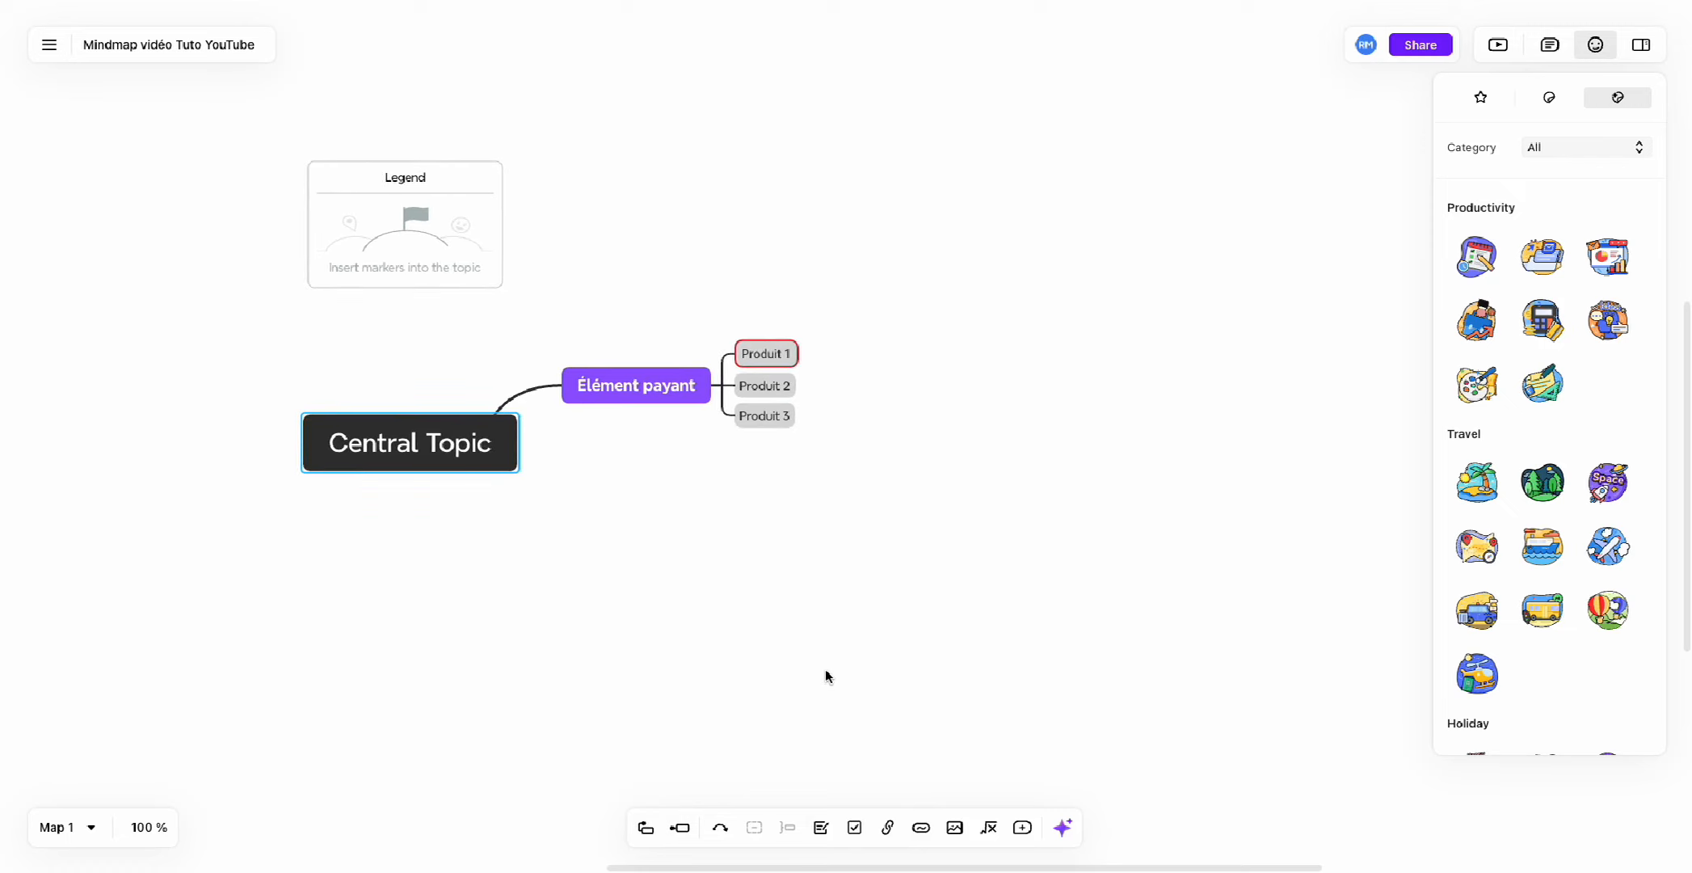